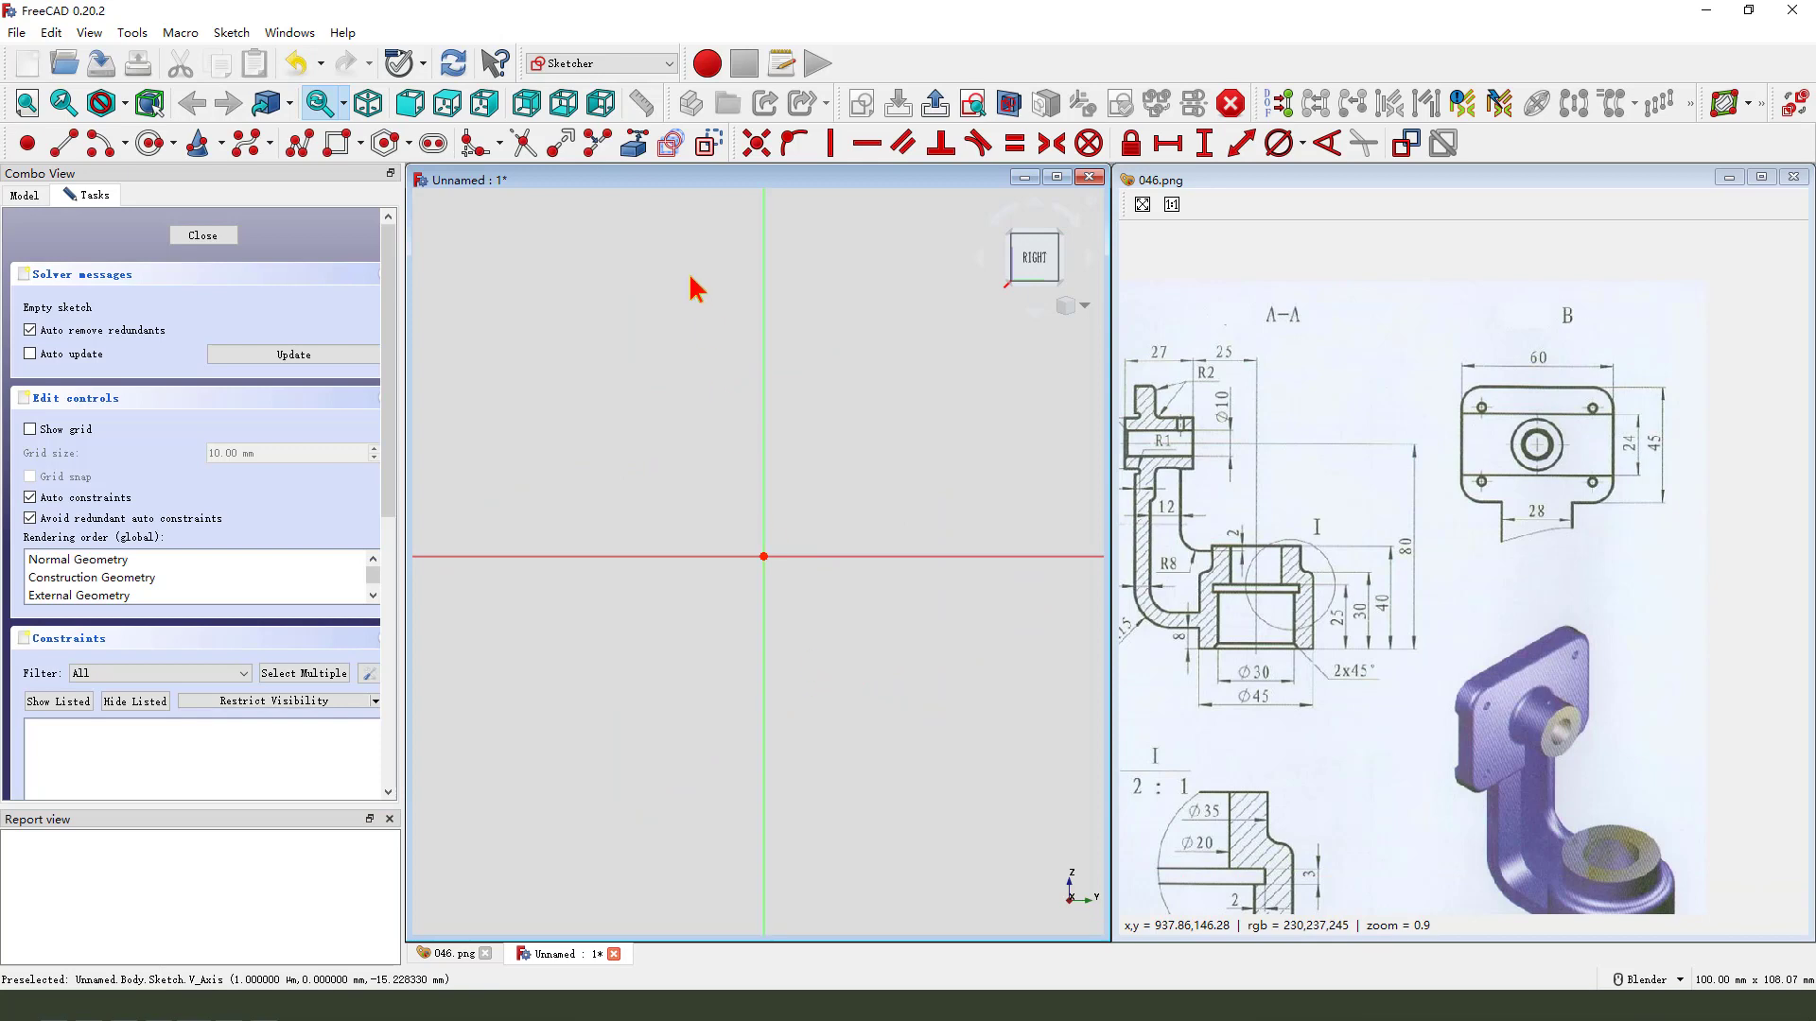
- Zoom out in the new empty sketch and open the rectangle shape choices
{"action": "scroll", "coordinate": [697, 289], "scroll_direction": "down", "scroll_amount": 1}
{"action": "left_click", "coordinate": [337, 142]}
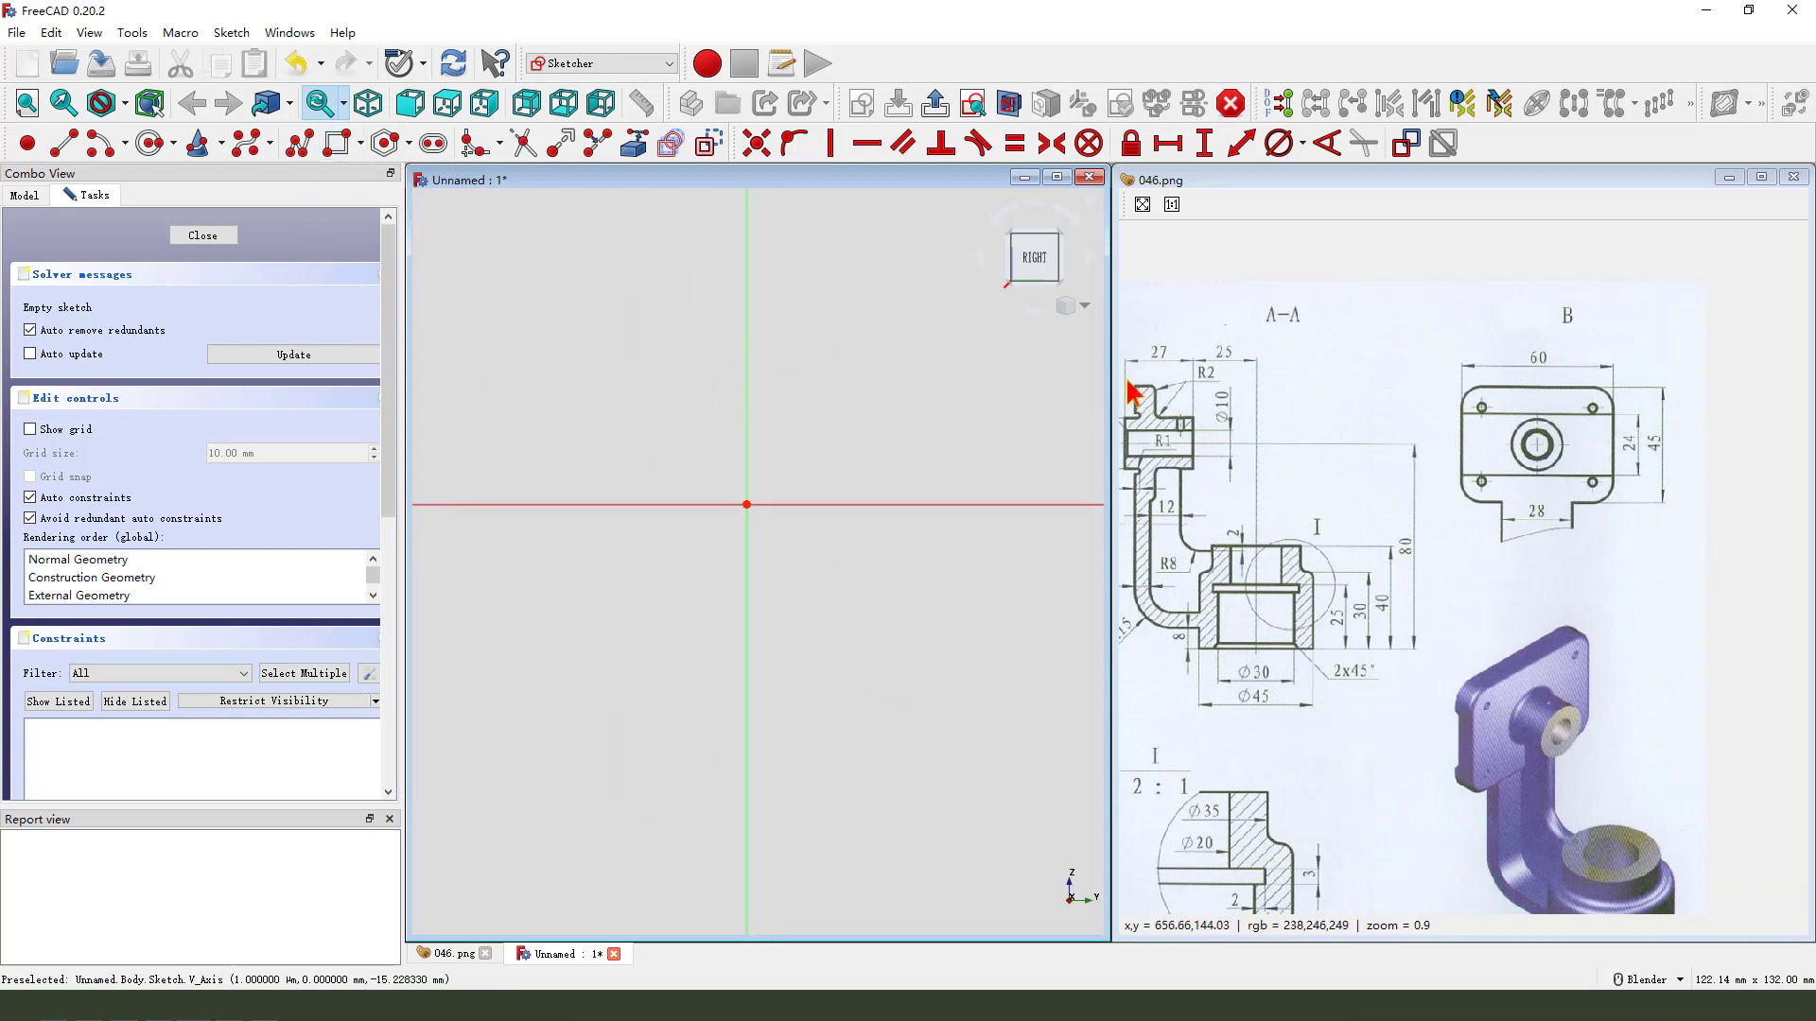
- Draw a rounded rectangle and make its opposite corners symmetric about the origin
{"action": "left_click", "coordinate": [361, 144]}
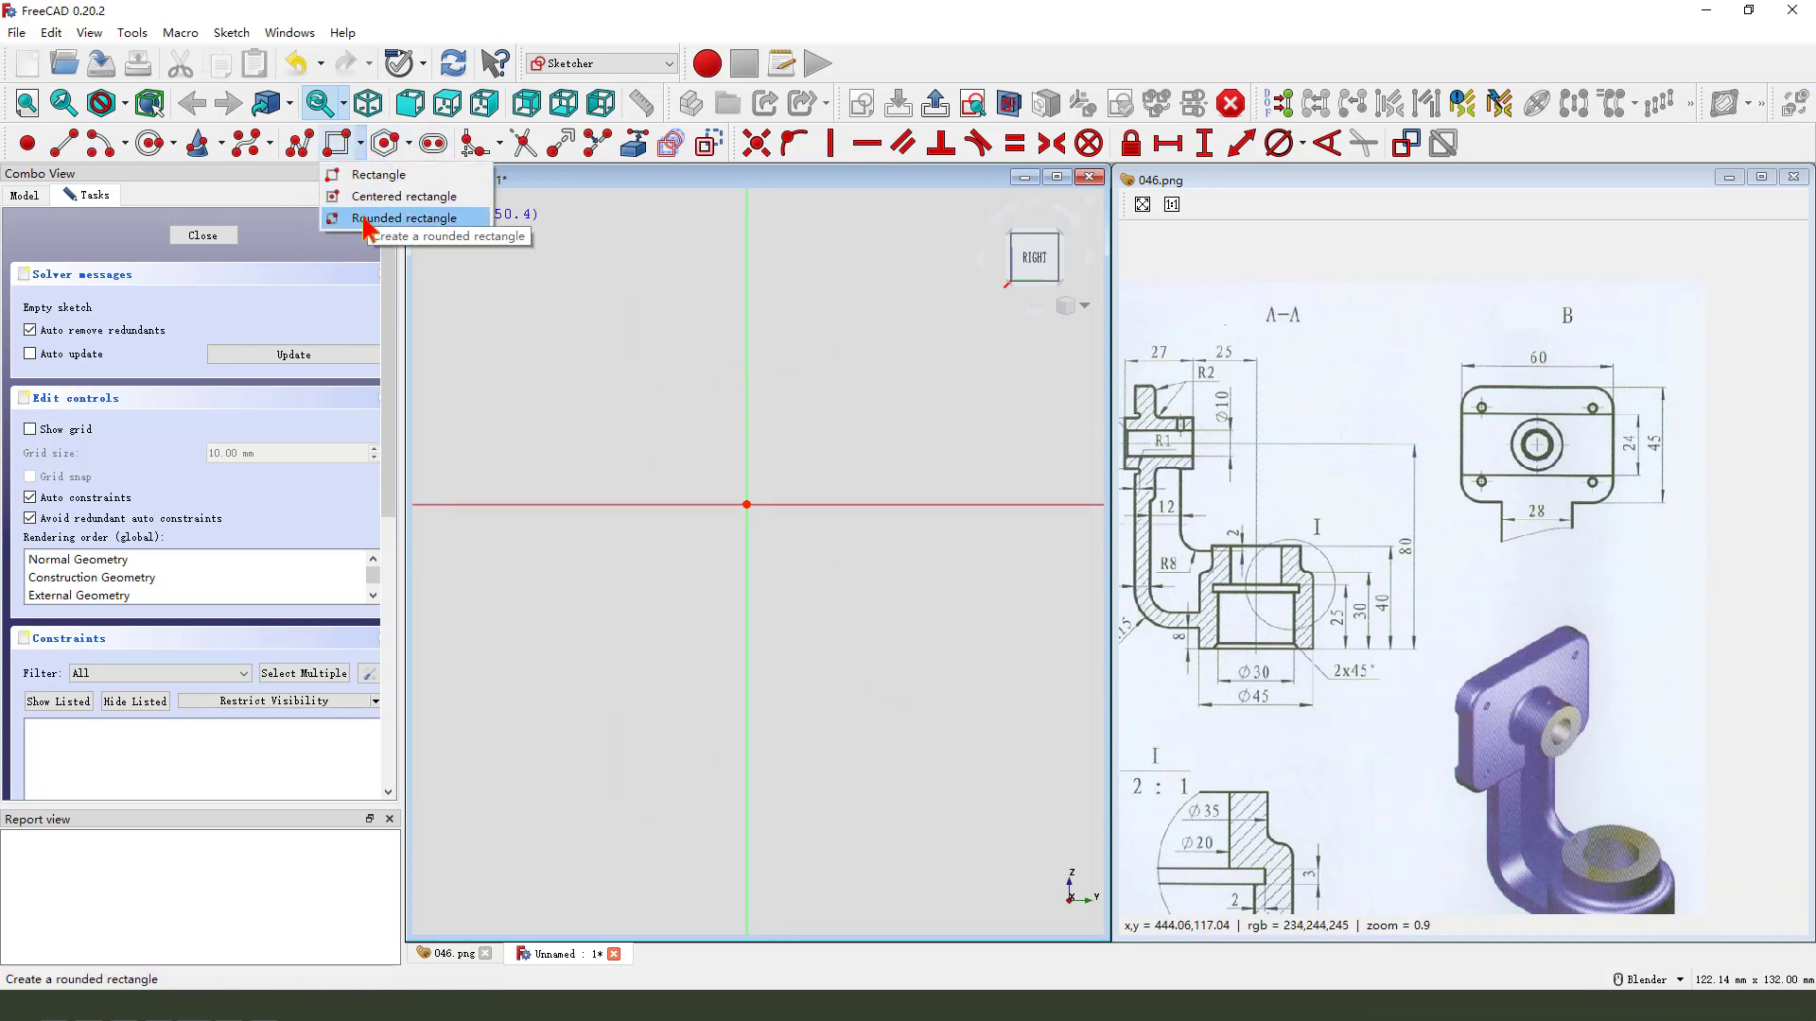
{"action": "left_click", "coordinate": [365, 219]}
{"action": "left_click", "coordinate": [587, 379]}
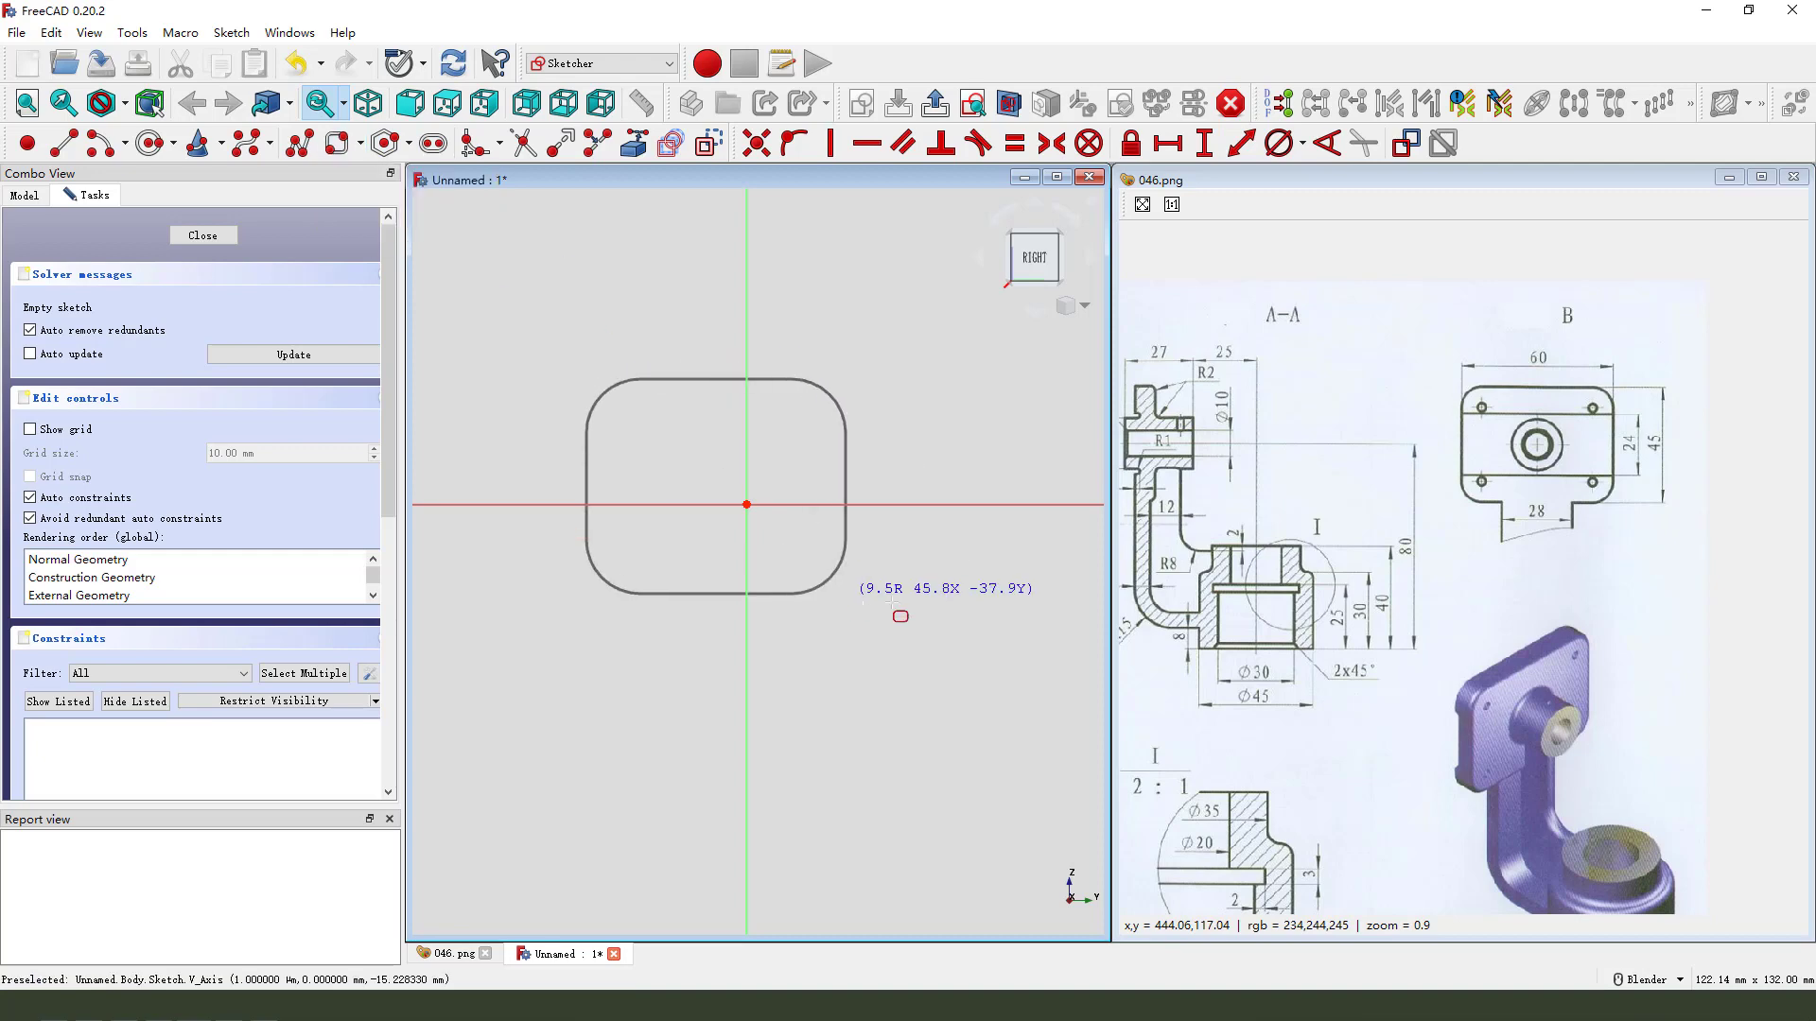
{"action": "left_click", "coordinate": [922, 616]}
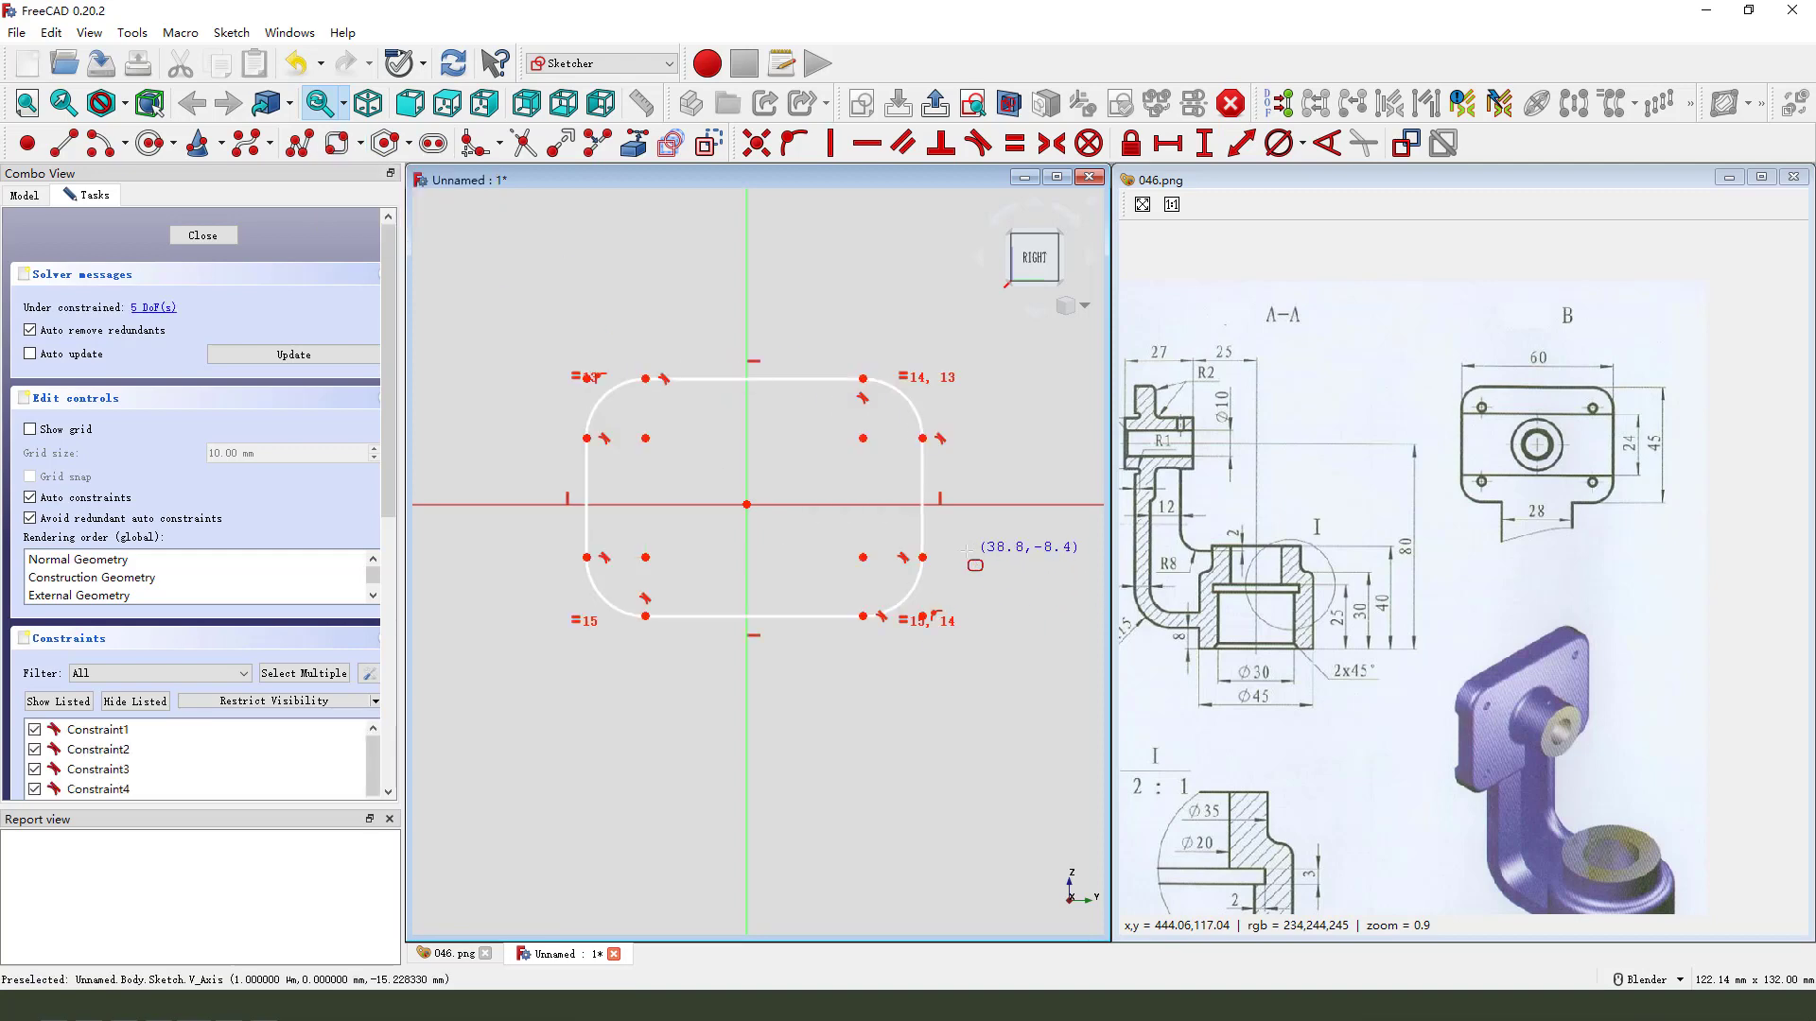
{"action": "left_click", "coordinate": [863, 438]}
{"action": "left_click", "coordinate": [645, 557]}
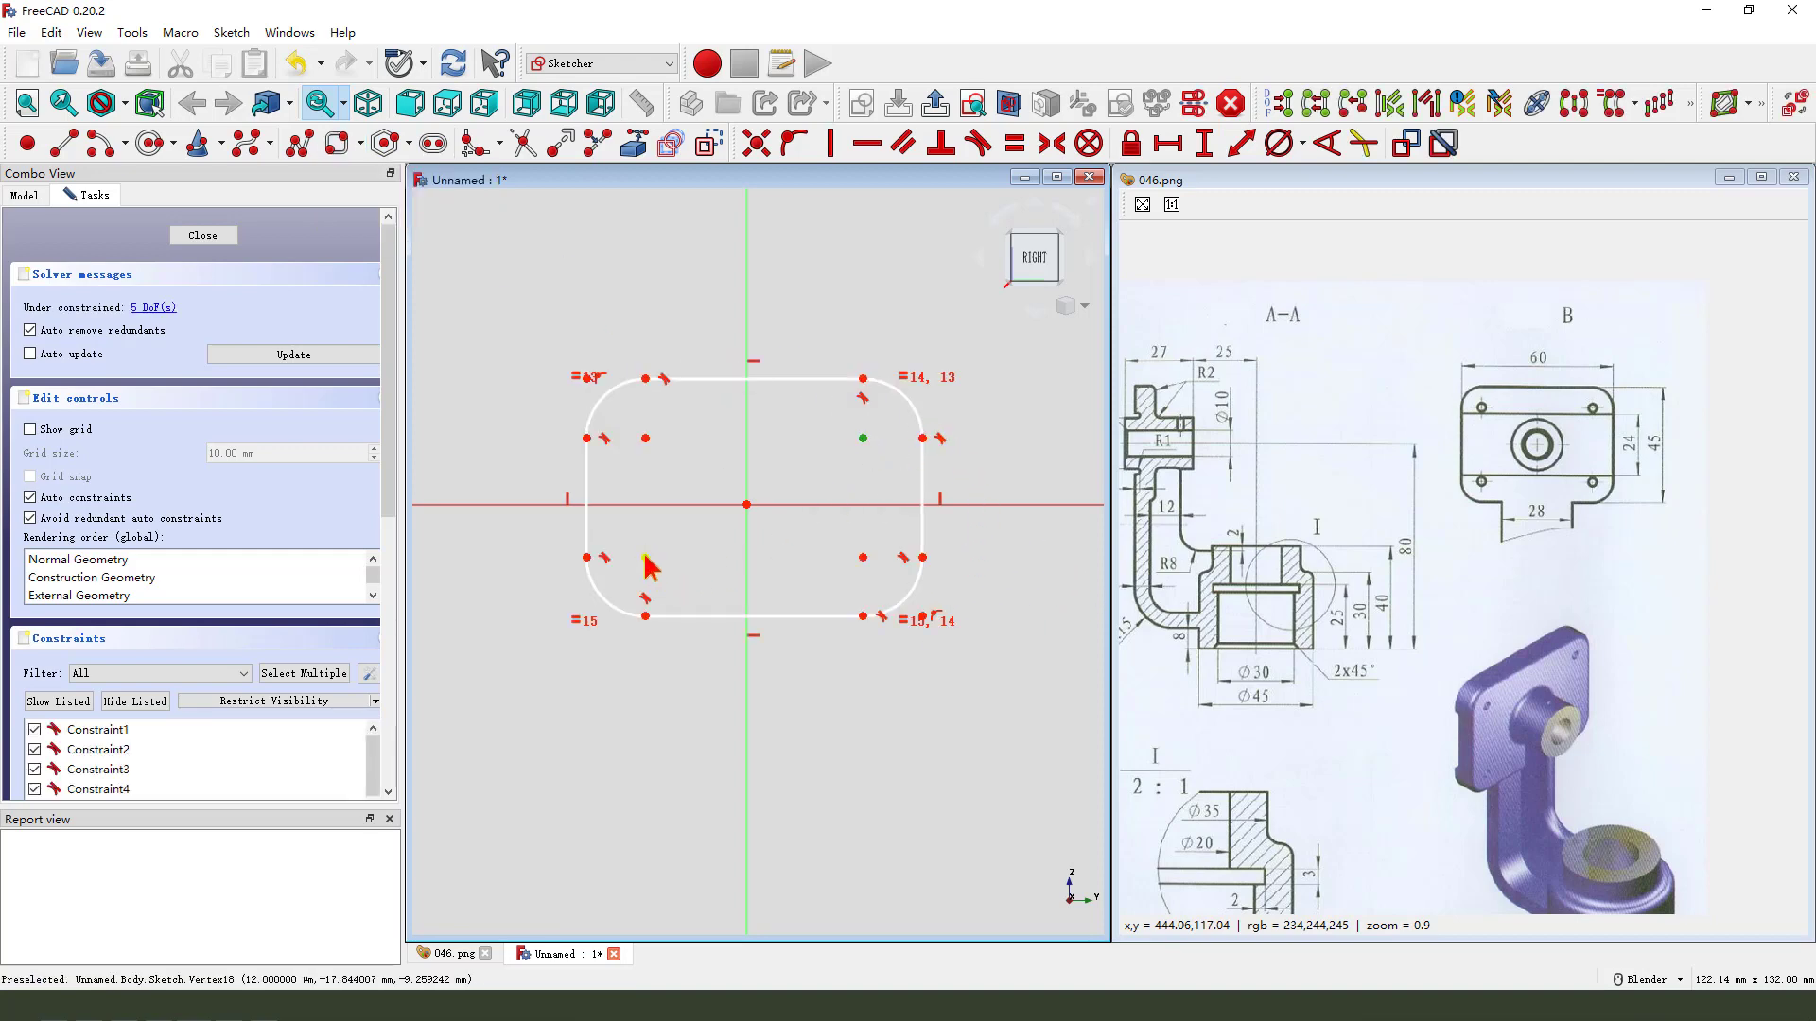
{"action": "left_click", "coordinate": [746, 504]}
{"action": "left_click", "coordinate": [1051, 142]}
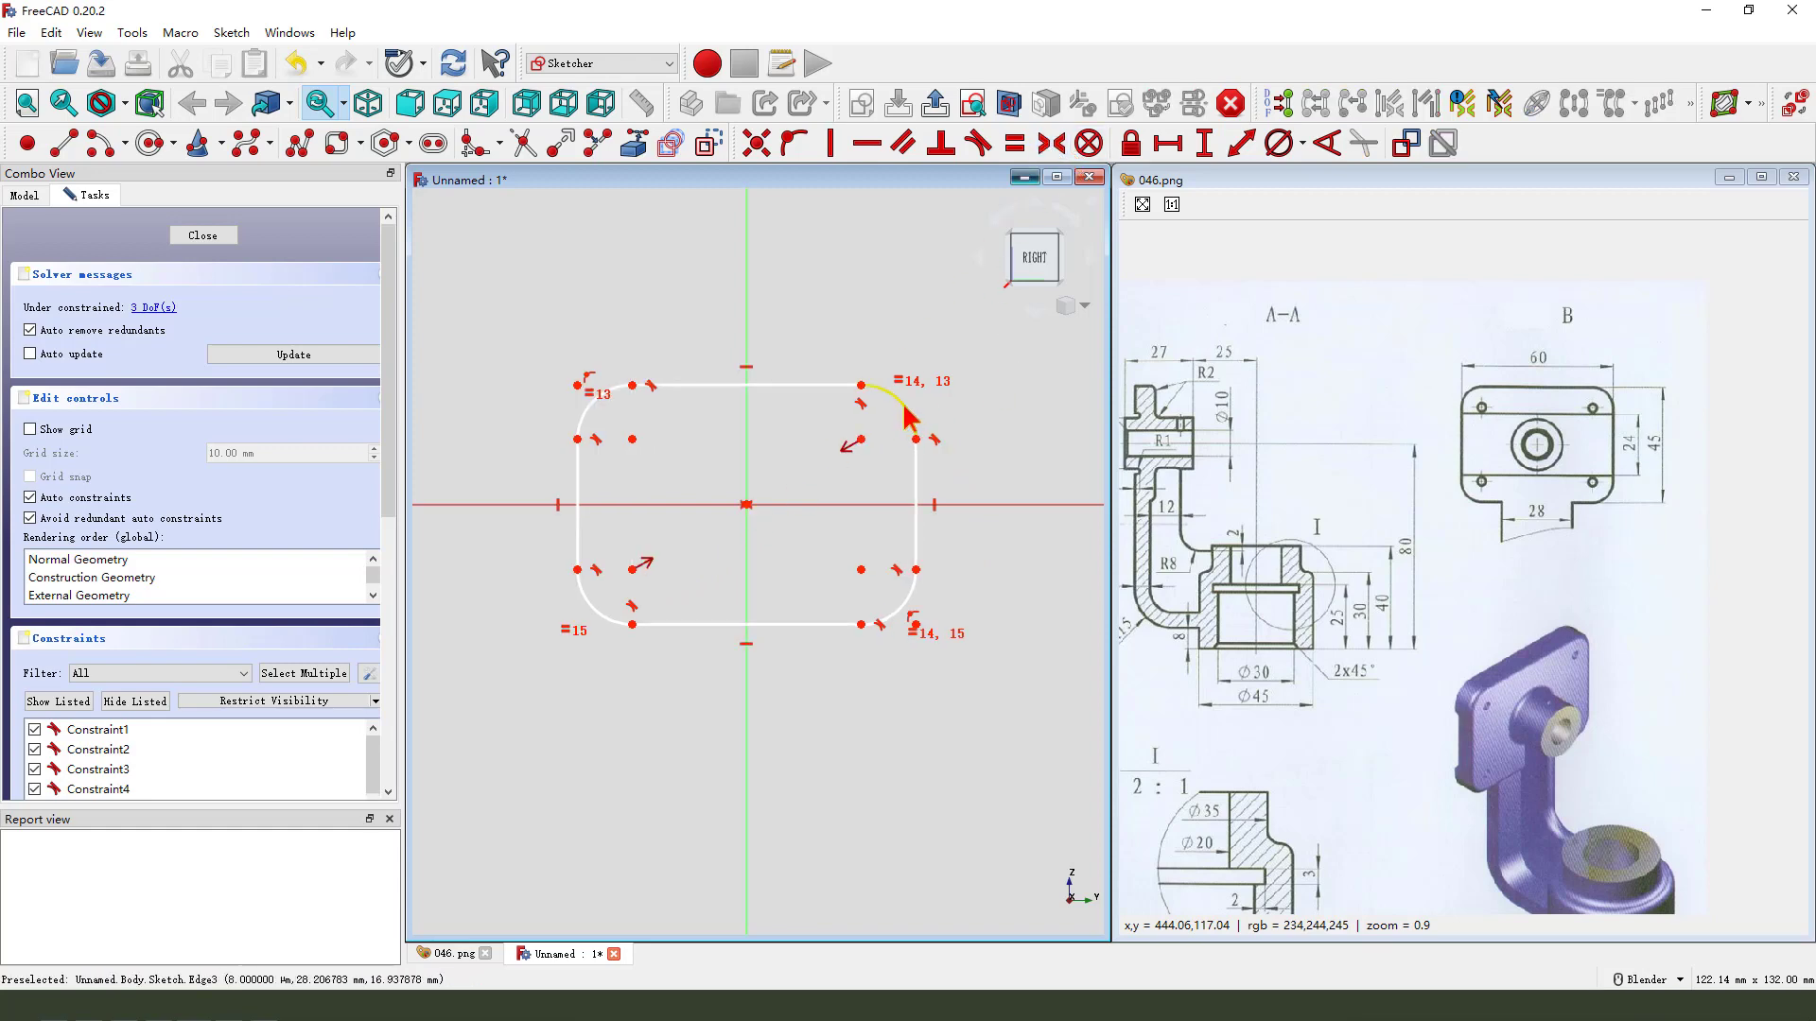
- Constrain the rectangle's corner radius to 8 mm
{"action": "middle_click_drag", "start_coordinate": [1383, 537], "coordinate": [1726, 549]}
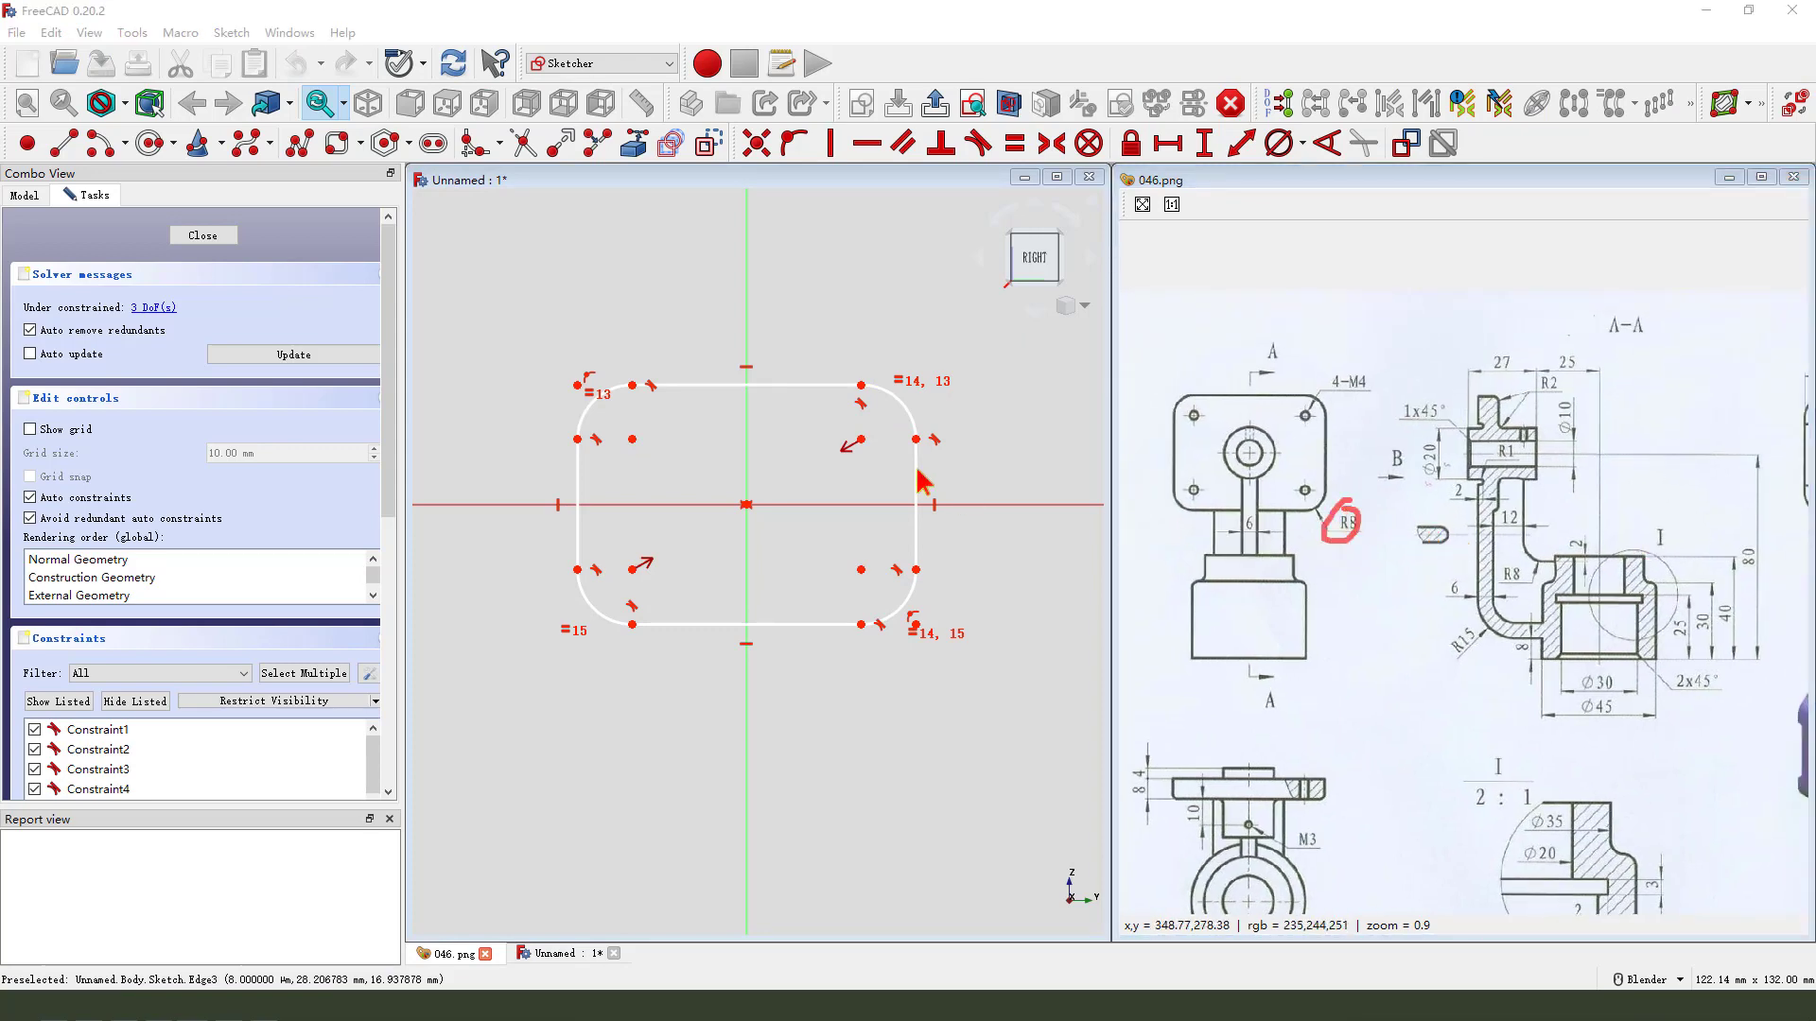
{"action": "left_click", "coordinate": [897, 401]}
{"action": "left_click", "coordinate": [1304, 145]}
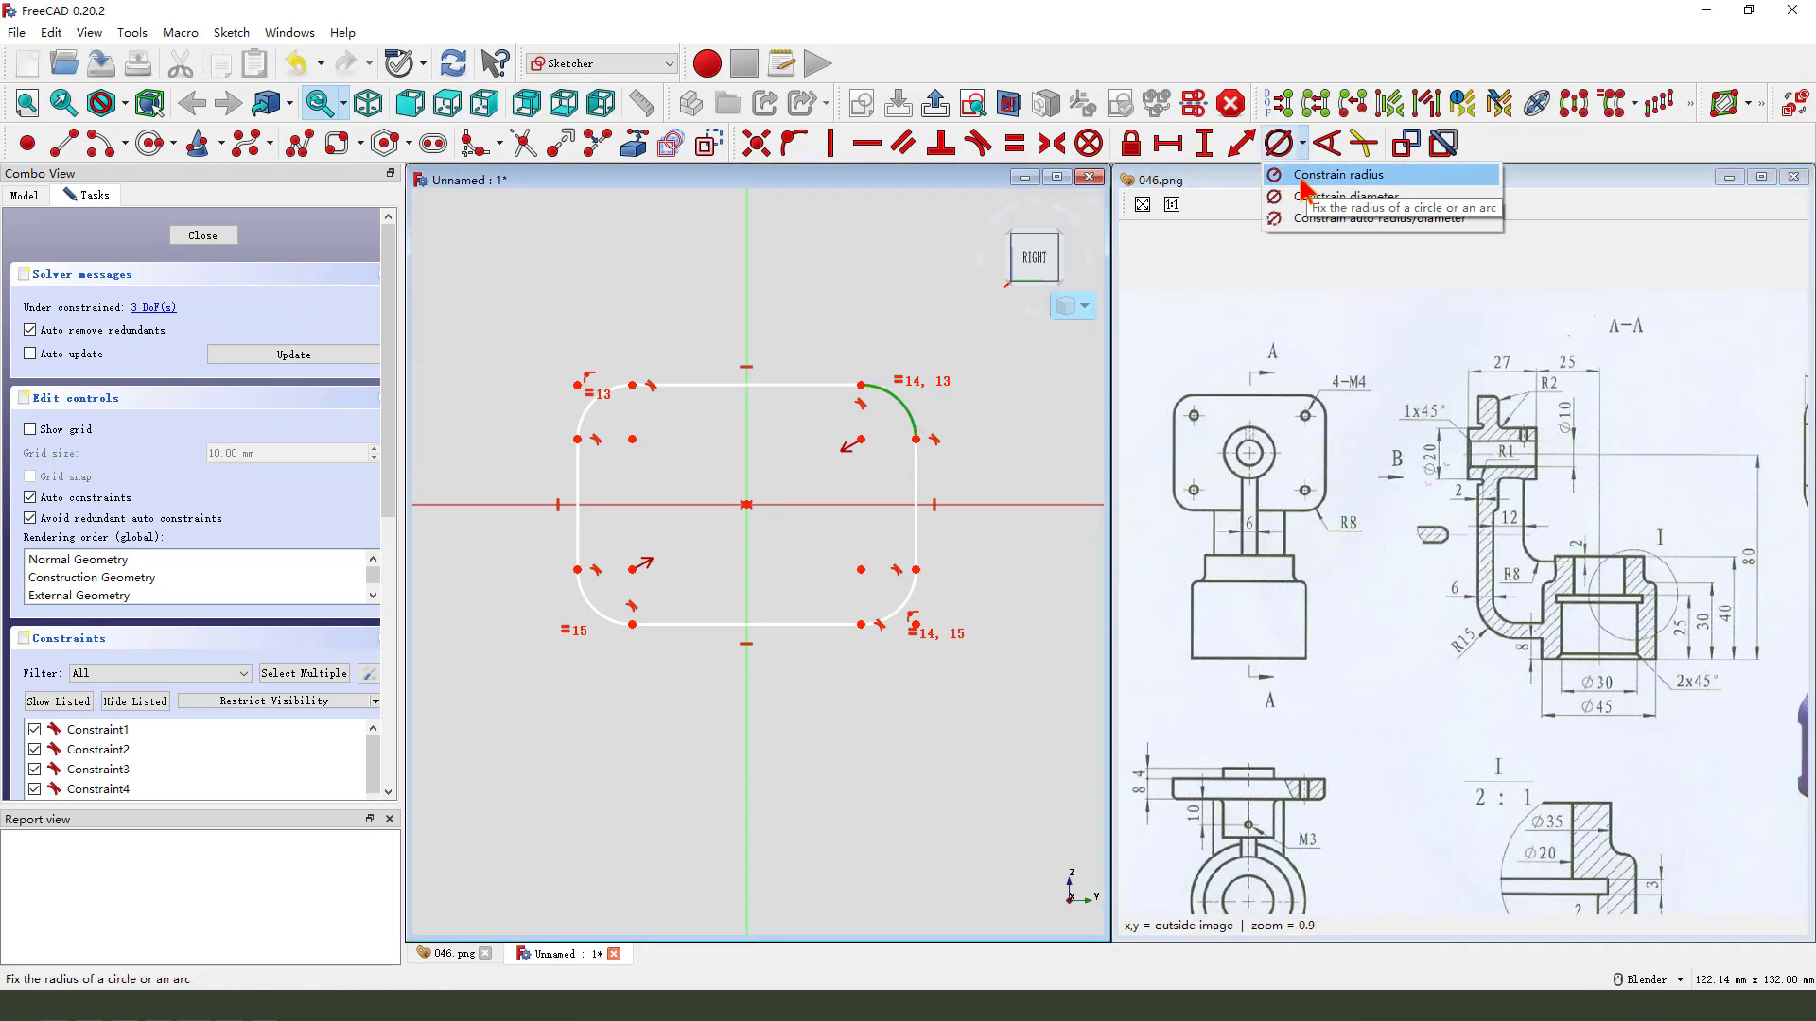
{"action": "left_click", "coordinate": [1335, 174]}
{"action": "type", "text": "8"}
{"action": "key", "text": "Return"}
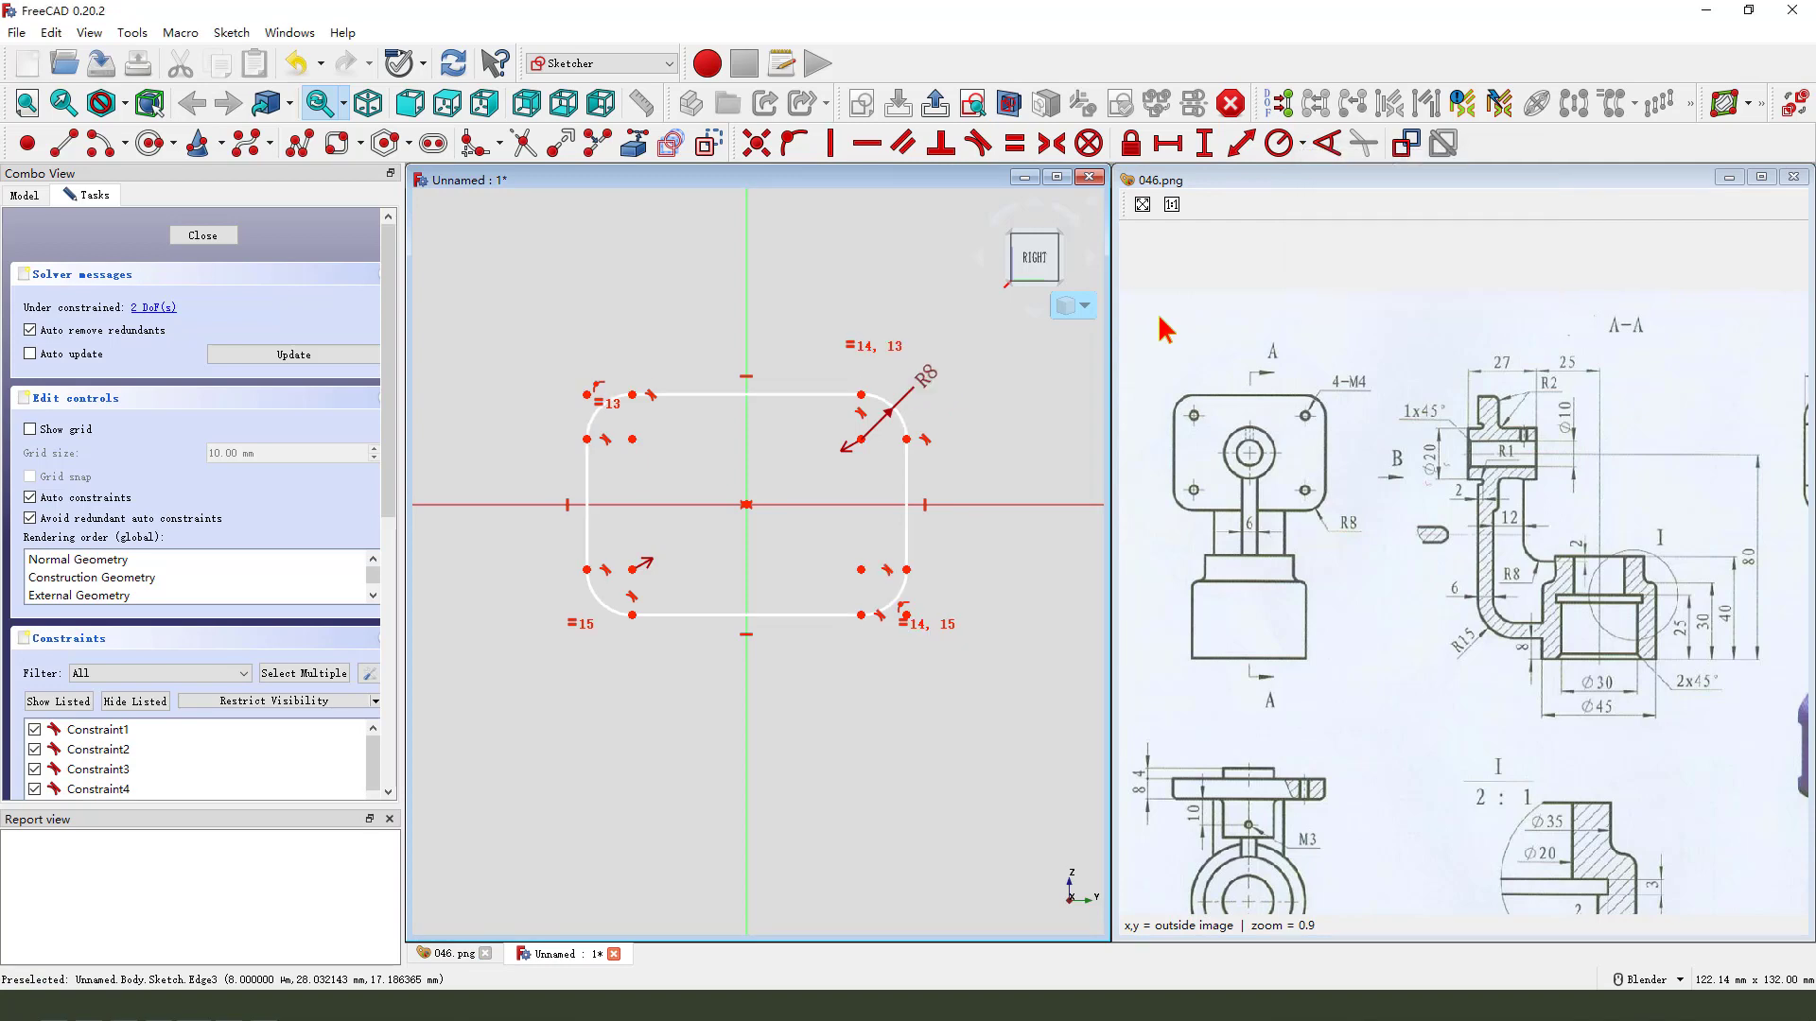
- Constrain the rectangle's width to 60 mm, placing the dimension above it
{"action": "middle_click_drag", "start_coordinate": [1604, 498], "coordinate": [1173, 513]}
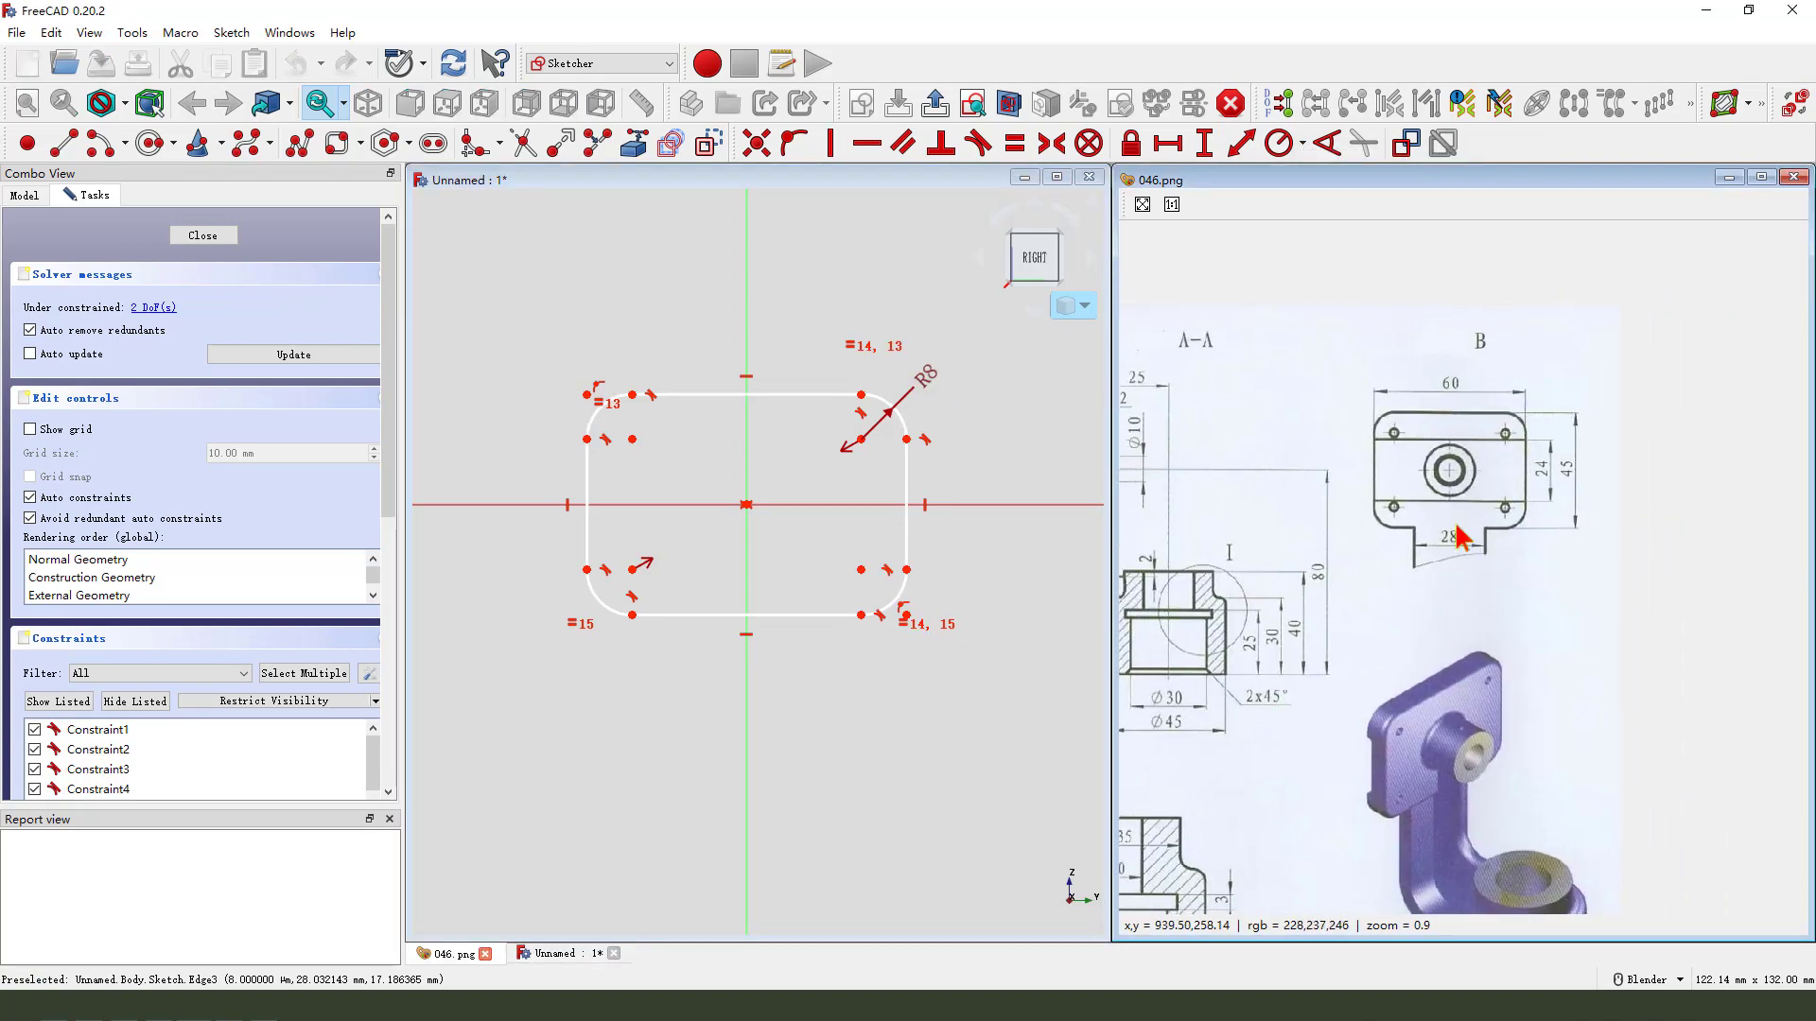
{"action": "left_click", "coordinate": [906, 439]}
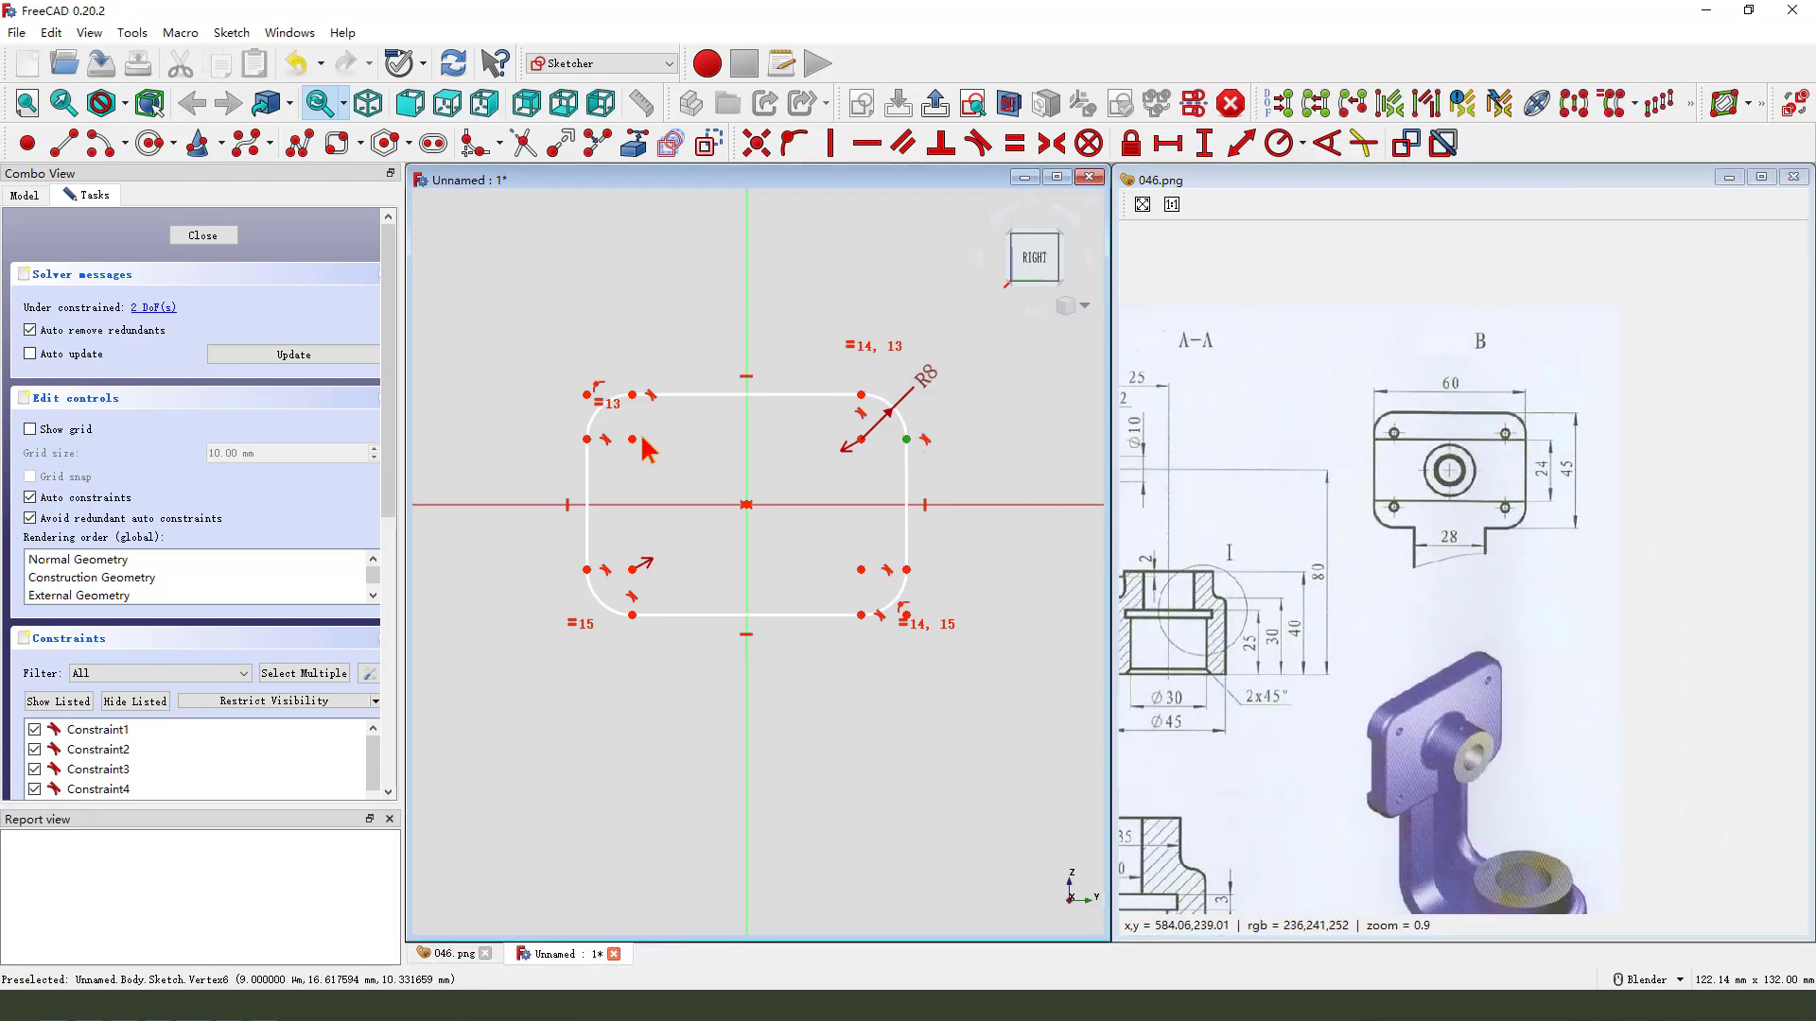
{"action": "left_click", "coordinate": [587, 439]}
{"action": "left_click", "coordinate": [1167, 143]}
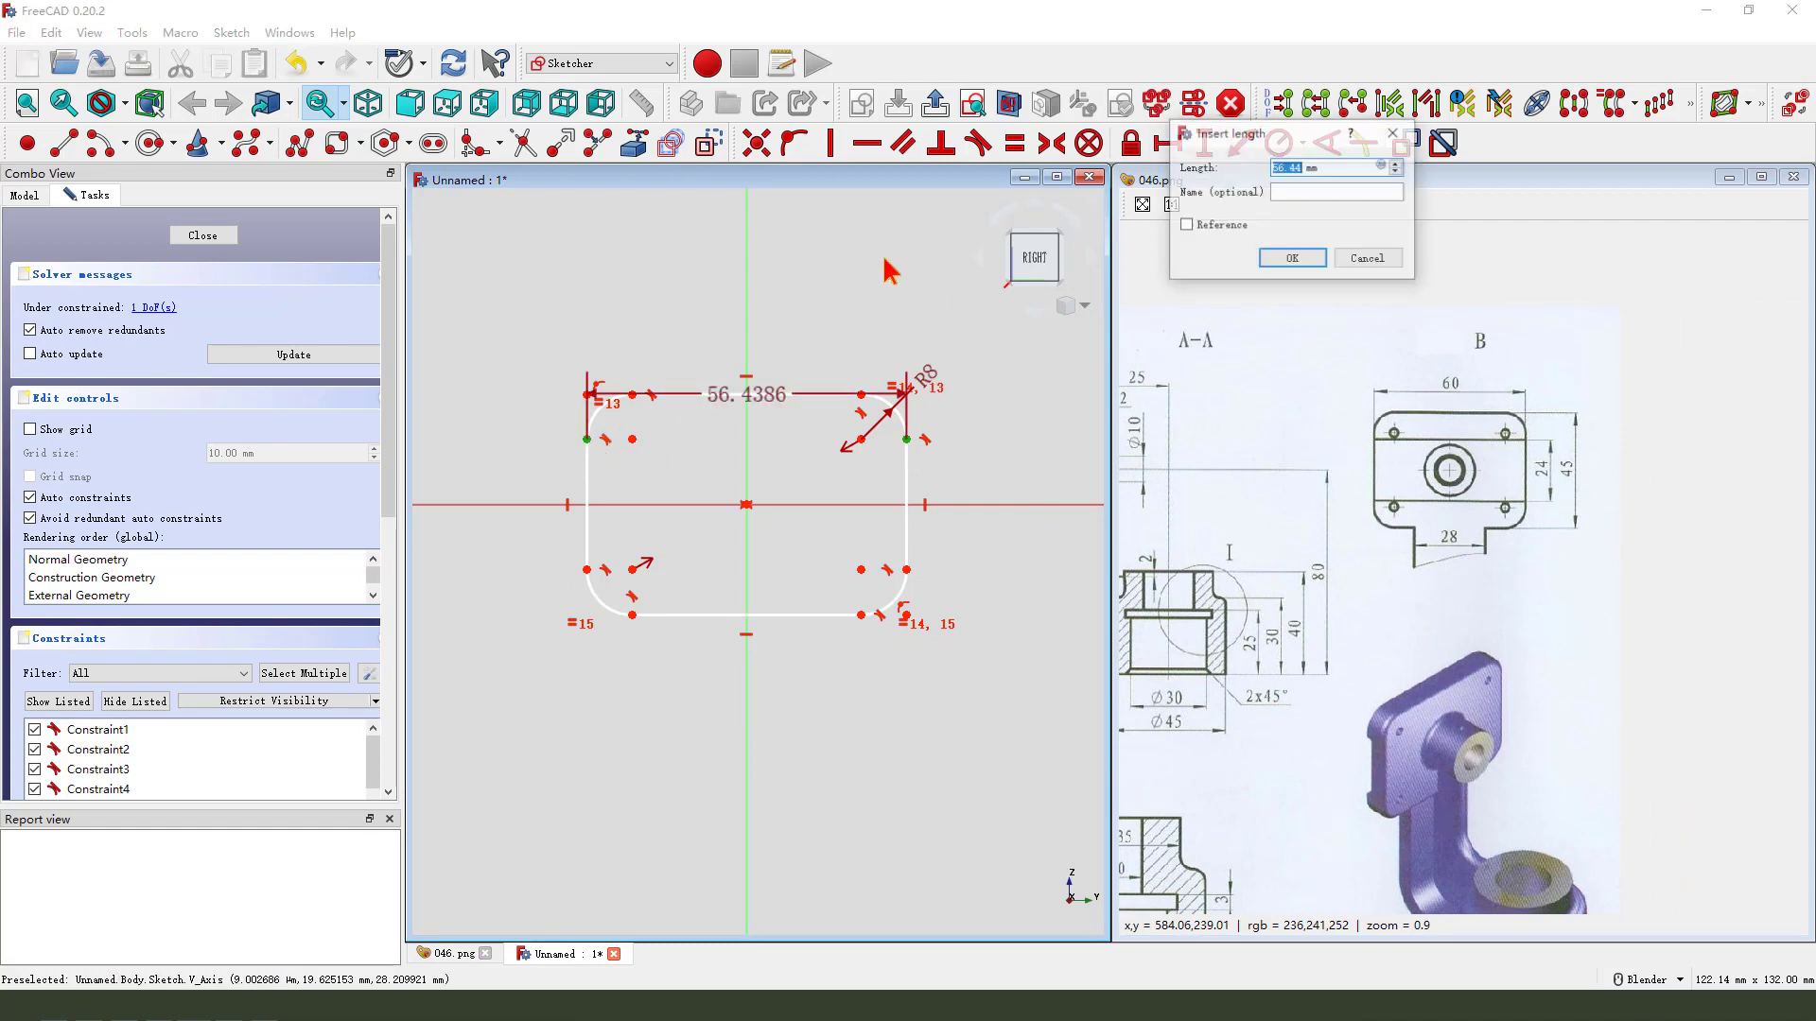
{"action": "type", "text": "60"}
{"action": "key", "text": "Return"}
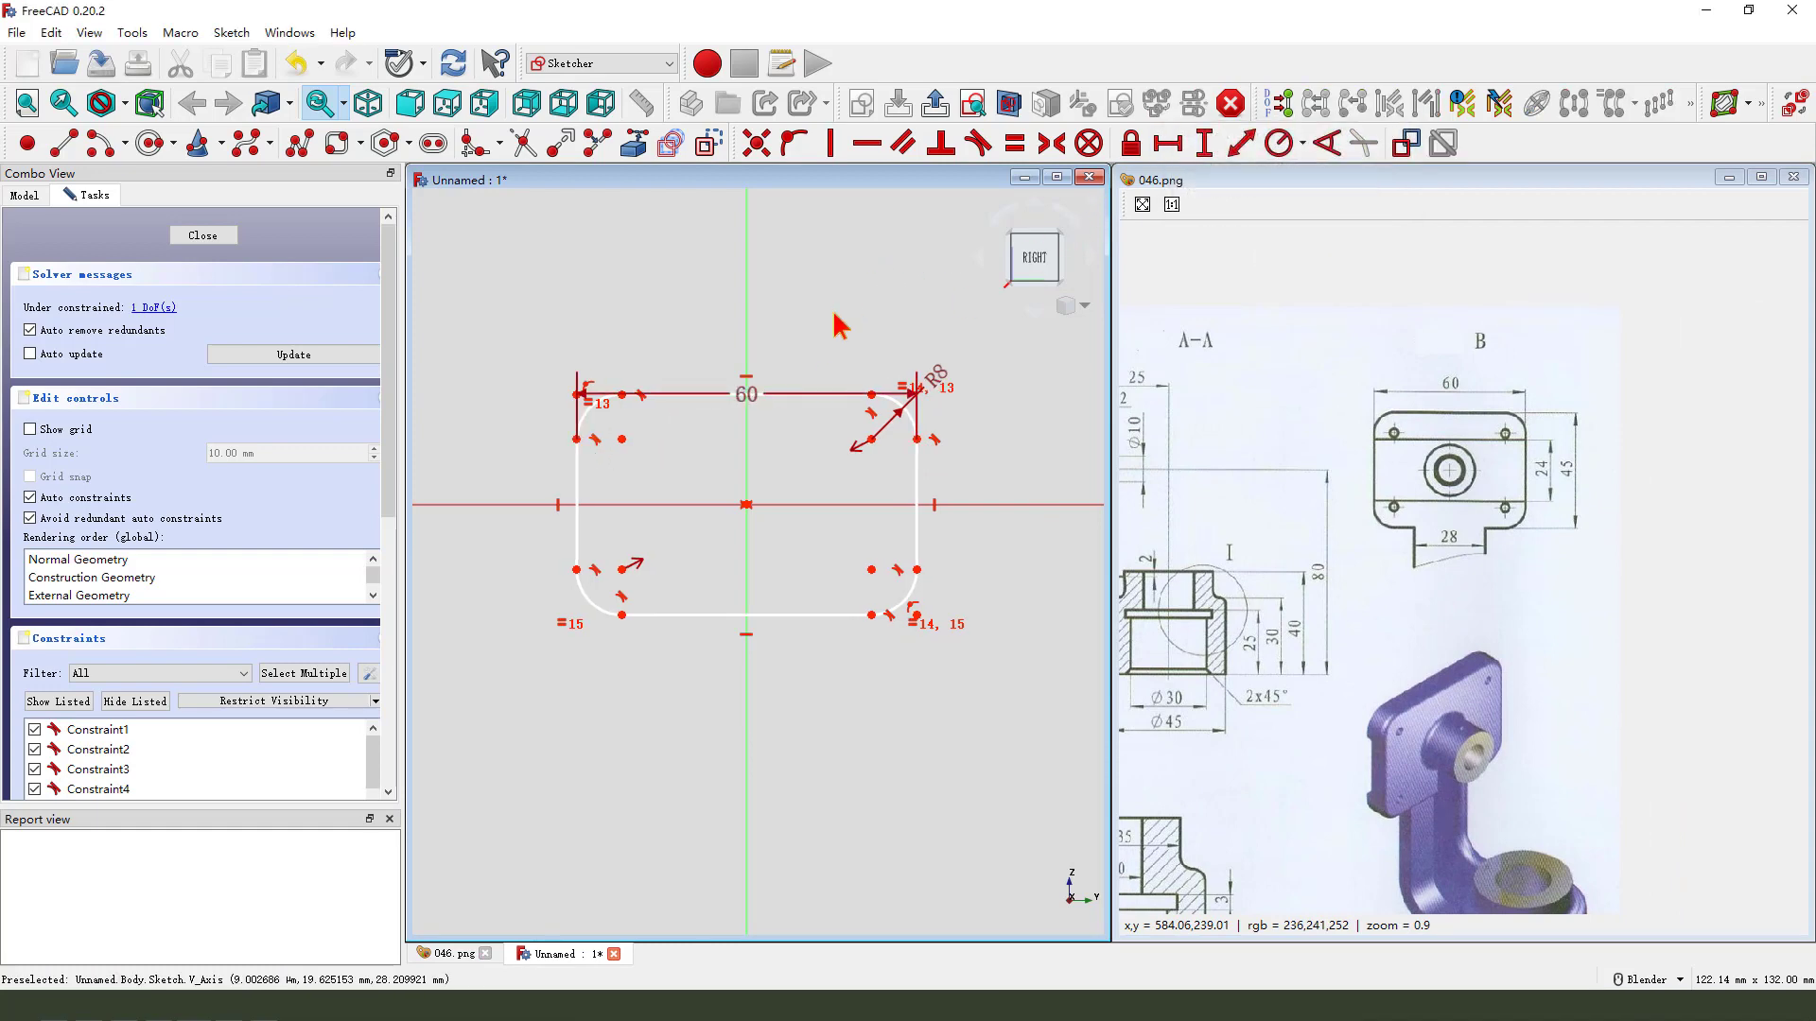
{"action": "left_click_drag", "start_coordinate": [761, 381], "coordinate": [764, 321]}
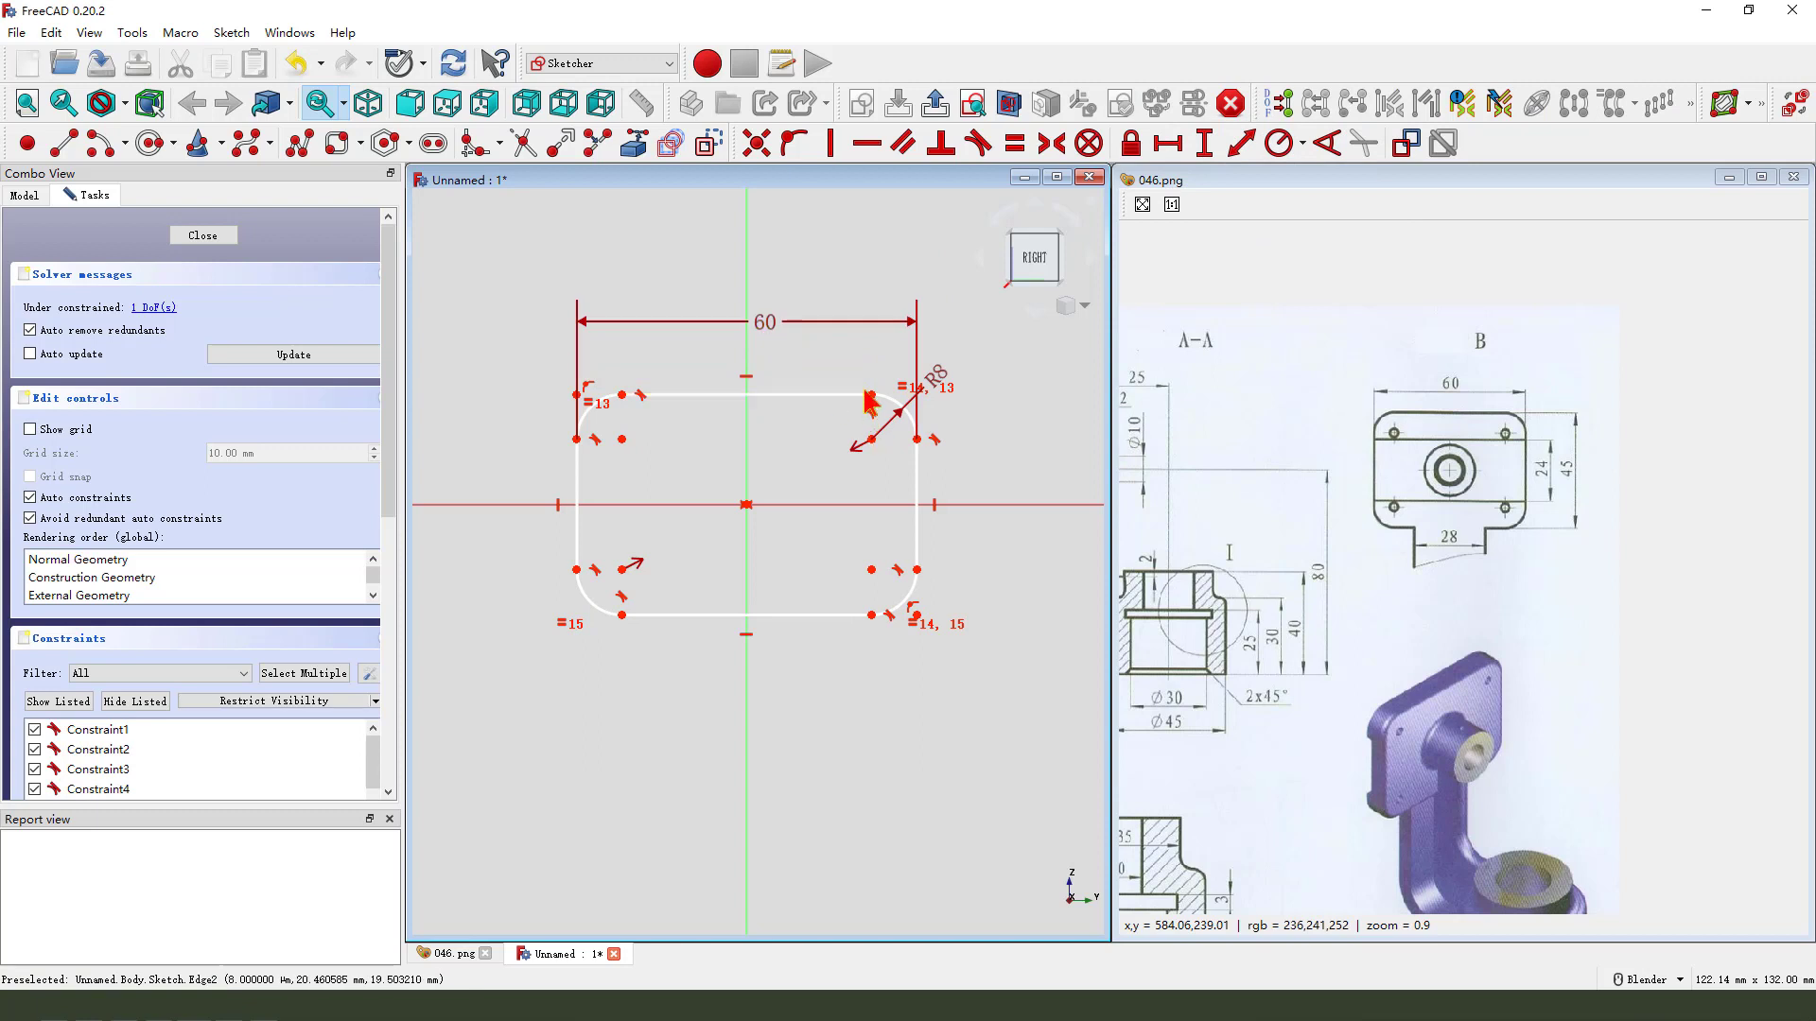
- Constrain the rectangle's height to 45 mm, placing the dimension on the right
{"action": "left_click", "coordinate": [871, 614]}
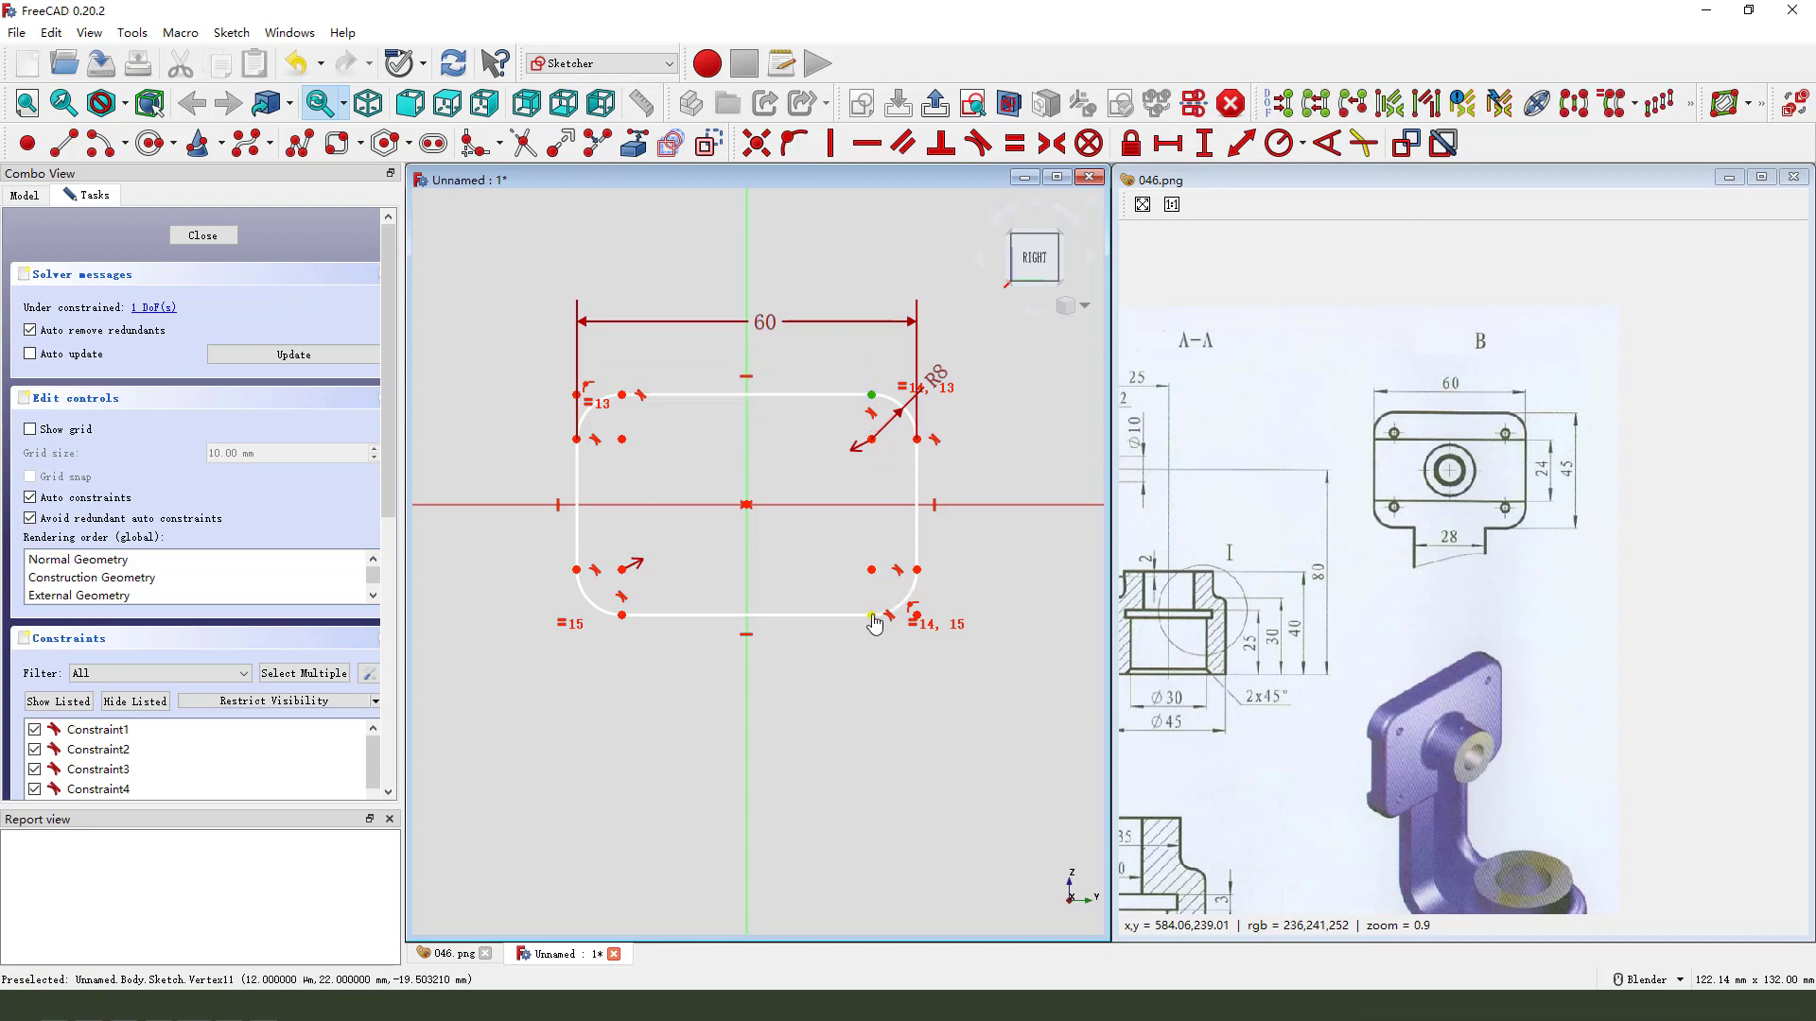
{"action": "left_click", "coordinate": [1204, 143]}
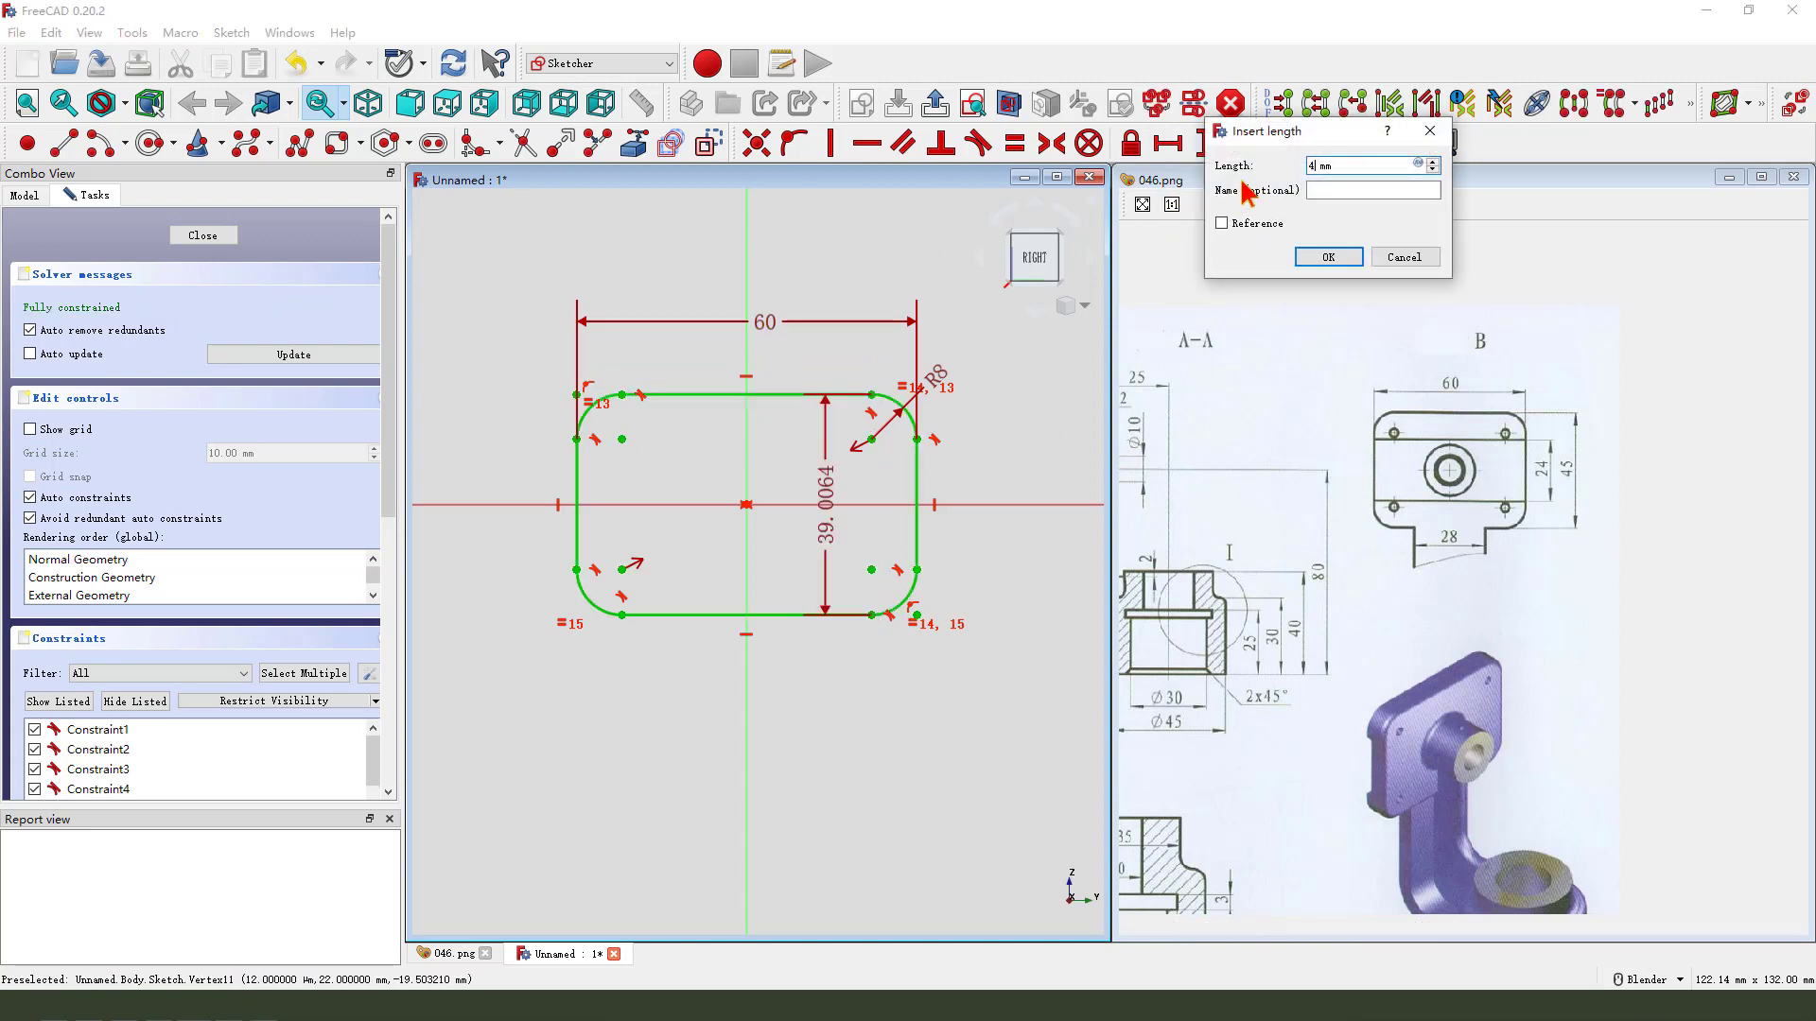
{"action": "key", "text": "Return"}
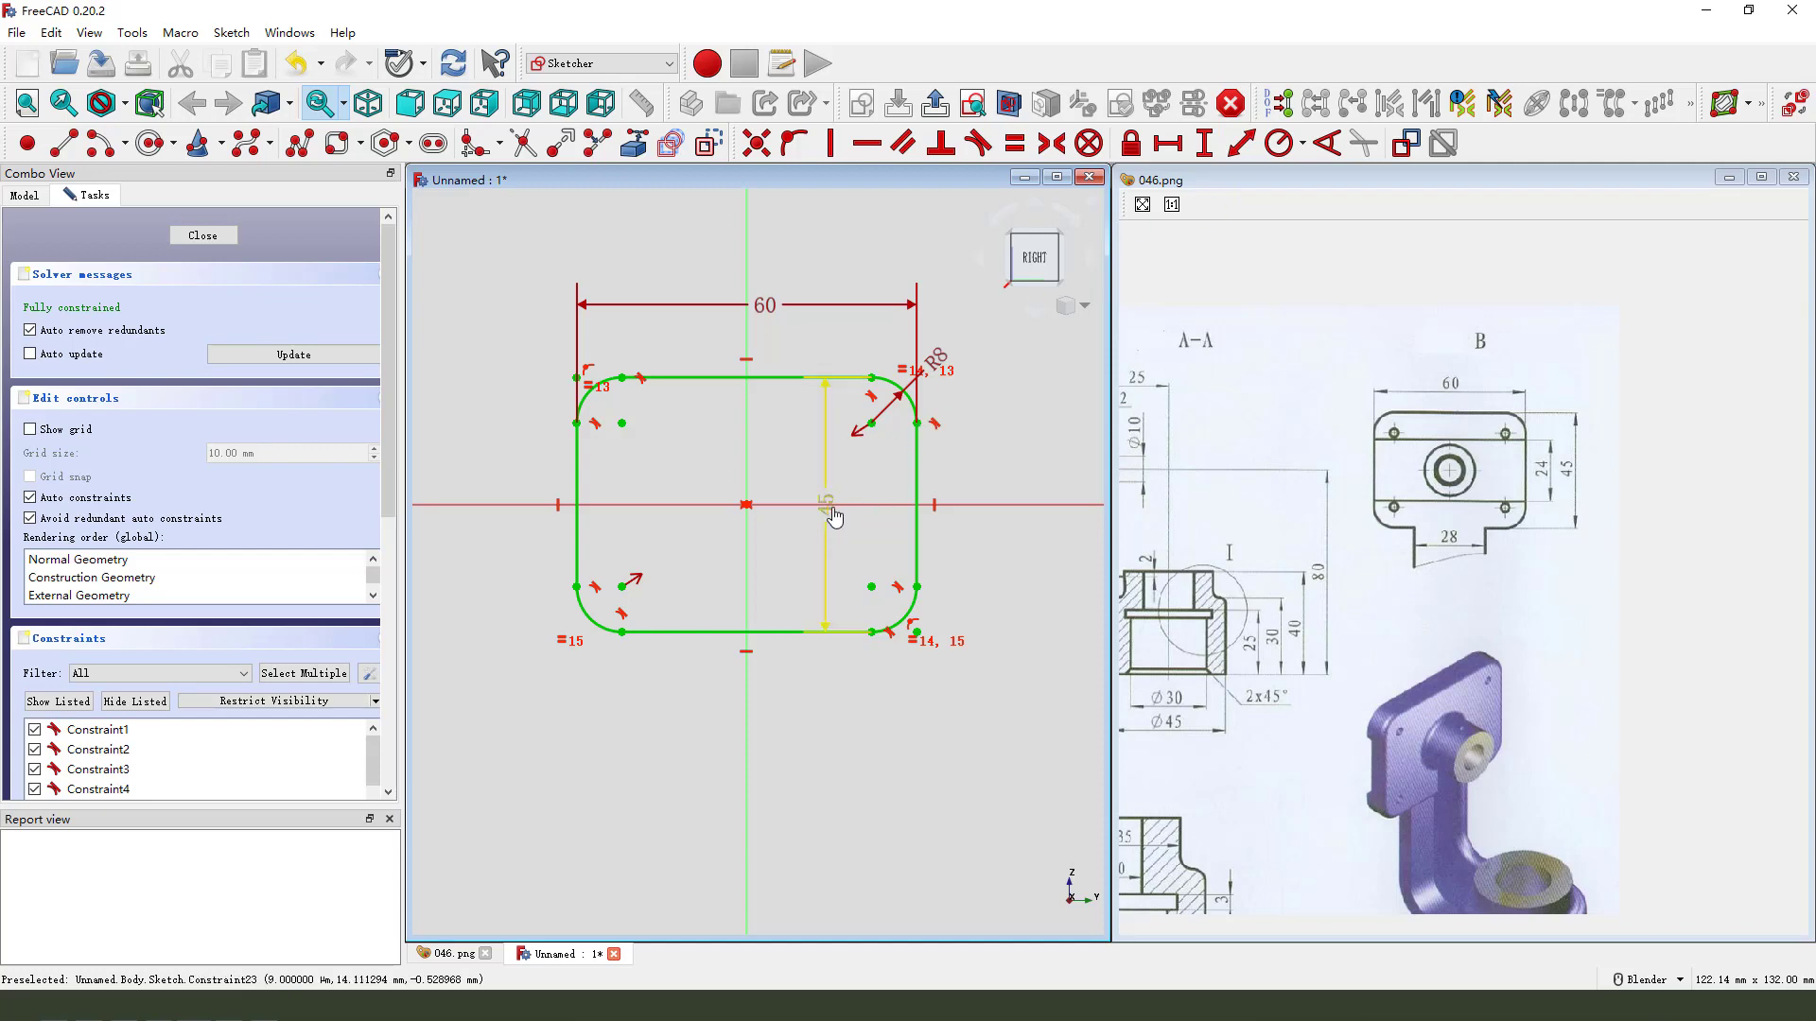
{"action": "left_click_drag", "start_coordinate": [834, 517], "coordinate": [1017, 485]}
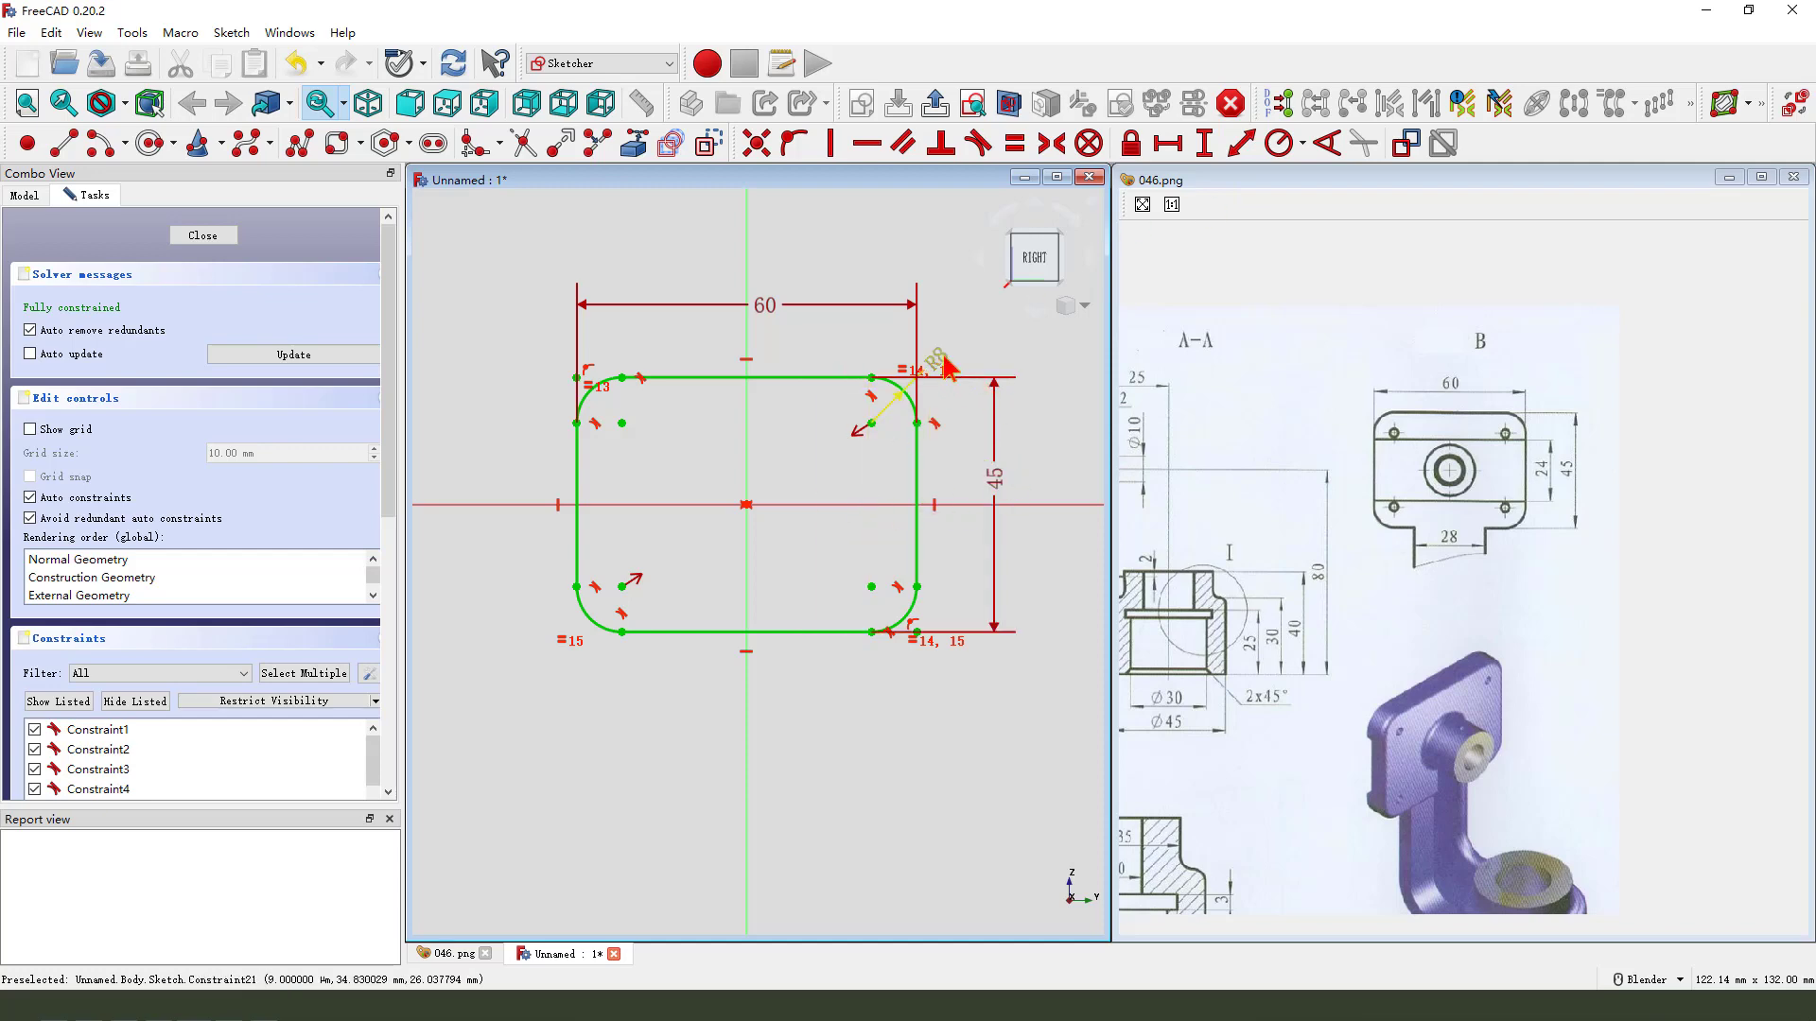
- Close the rounded-rectangle sketch and pad it 10 mm into the flange plate
{"action": "left_click", "coordinate": [936, 103]}
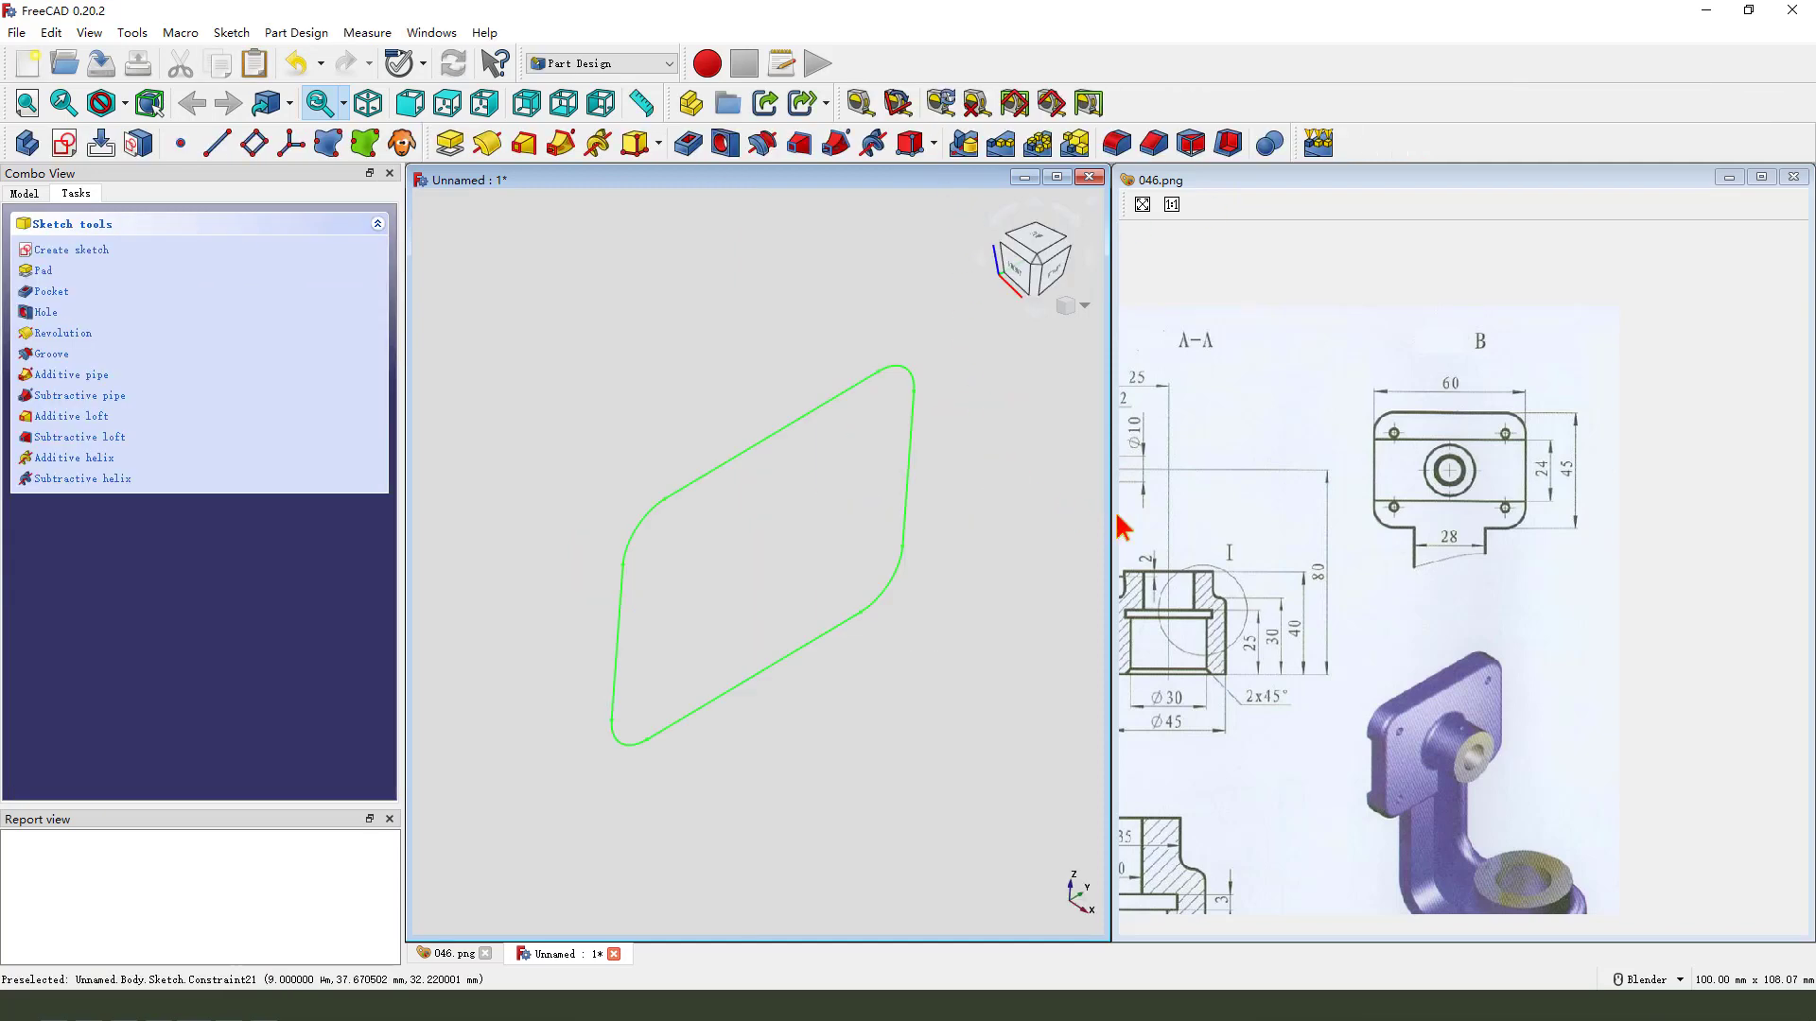
{"action": "mouse_move", "coordinate": [1403, 561]}
{"action": "left_mouse_down"}
{"action": "mouse_move", "coordinate": [1498, 508]}
{"action": "mouse_move", "coordinate": [1634, 523]}
{"action": "mouse_move", "coordinate": [1489, 487]}
{"action": "mouse_move", "coordinate": [1710, 402]}
{"action": "left_mouse_up"}
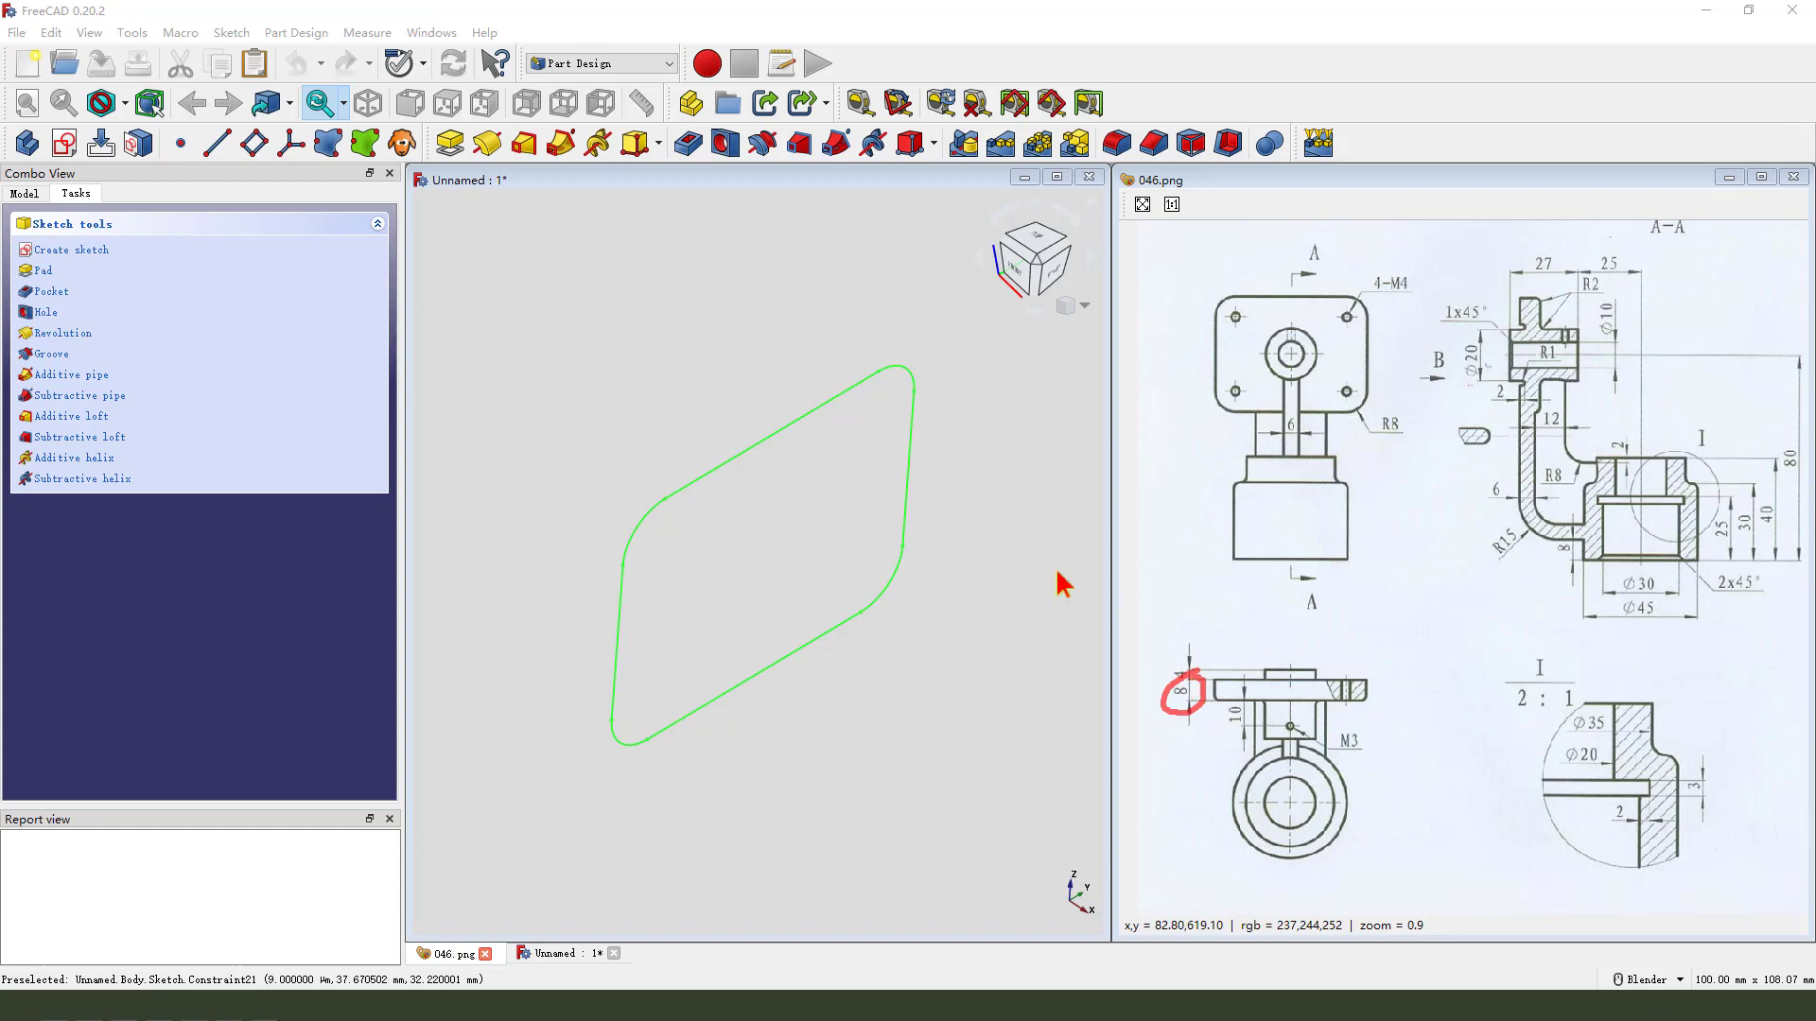
{"action": "left_click", "coordinate": [450, 143]}
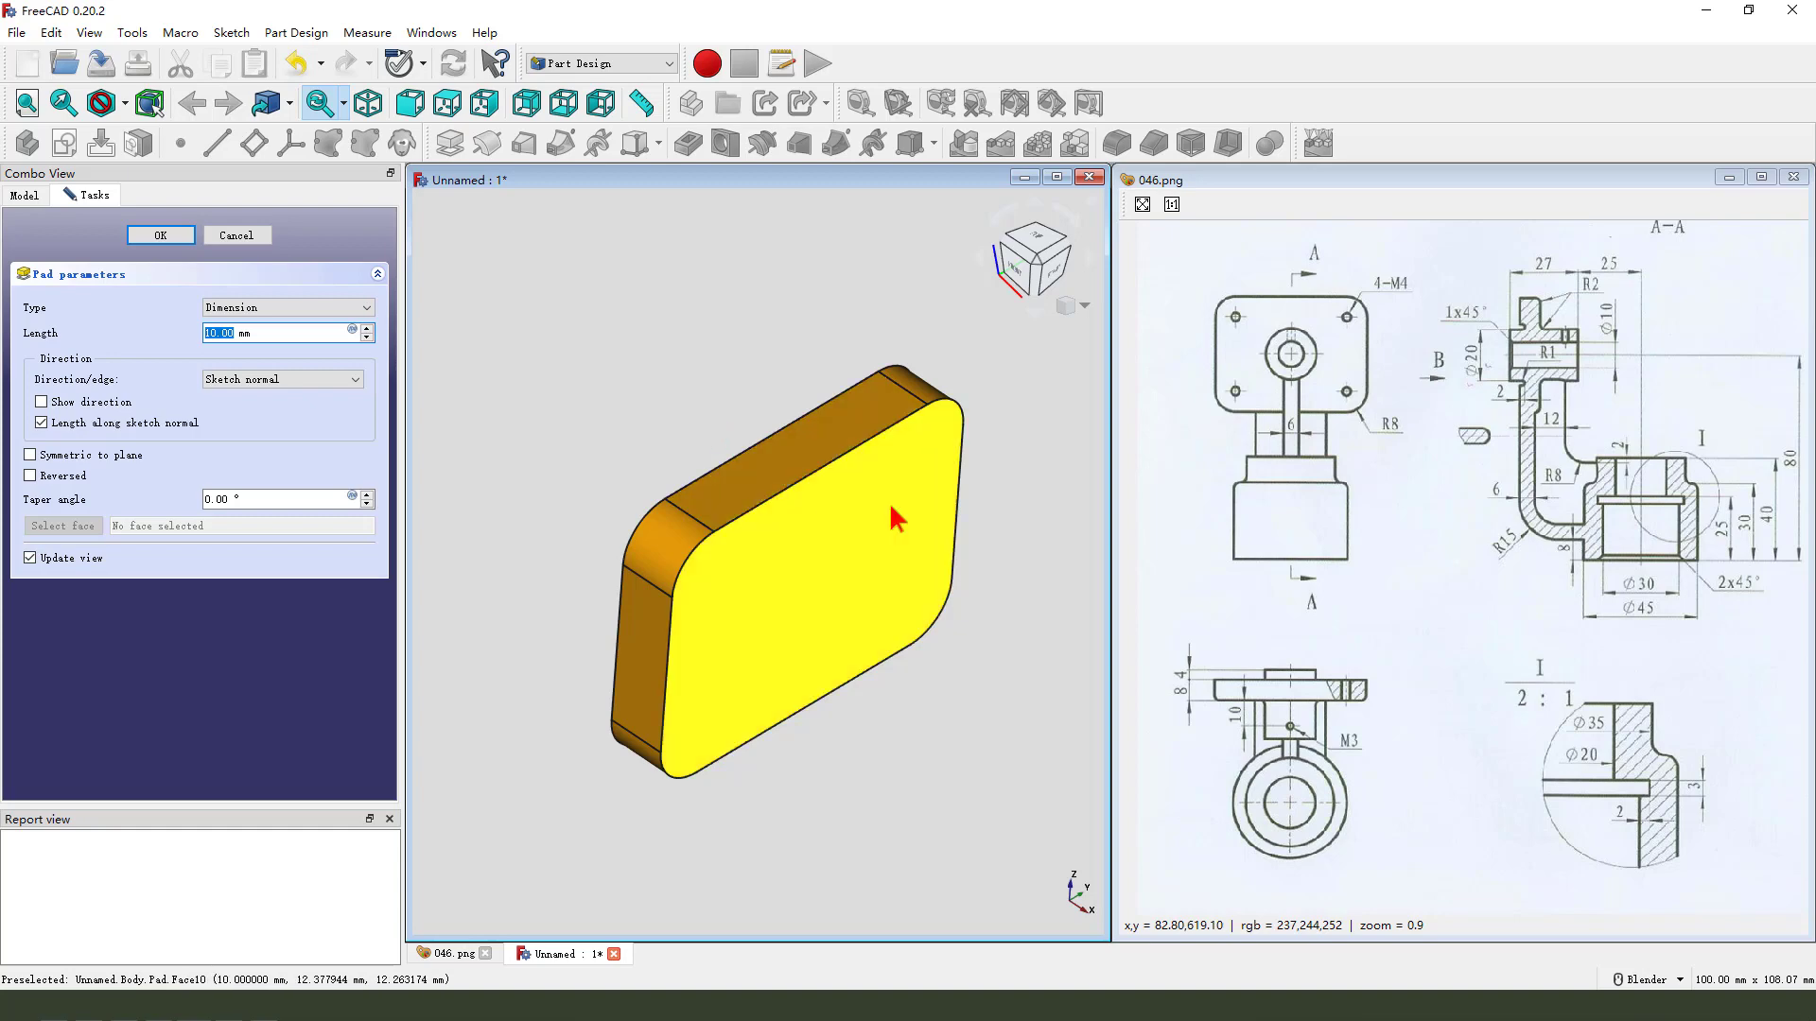
{"action": "left_click_drag", "start_coordinate": [199, 333], "coordinate": [191, 332]}
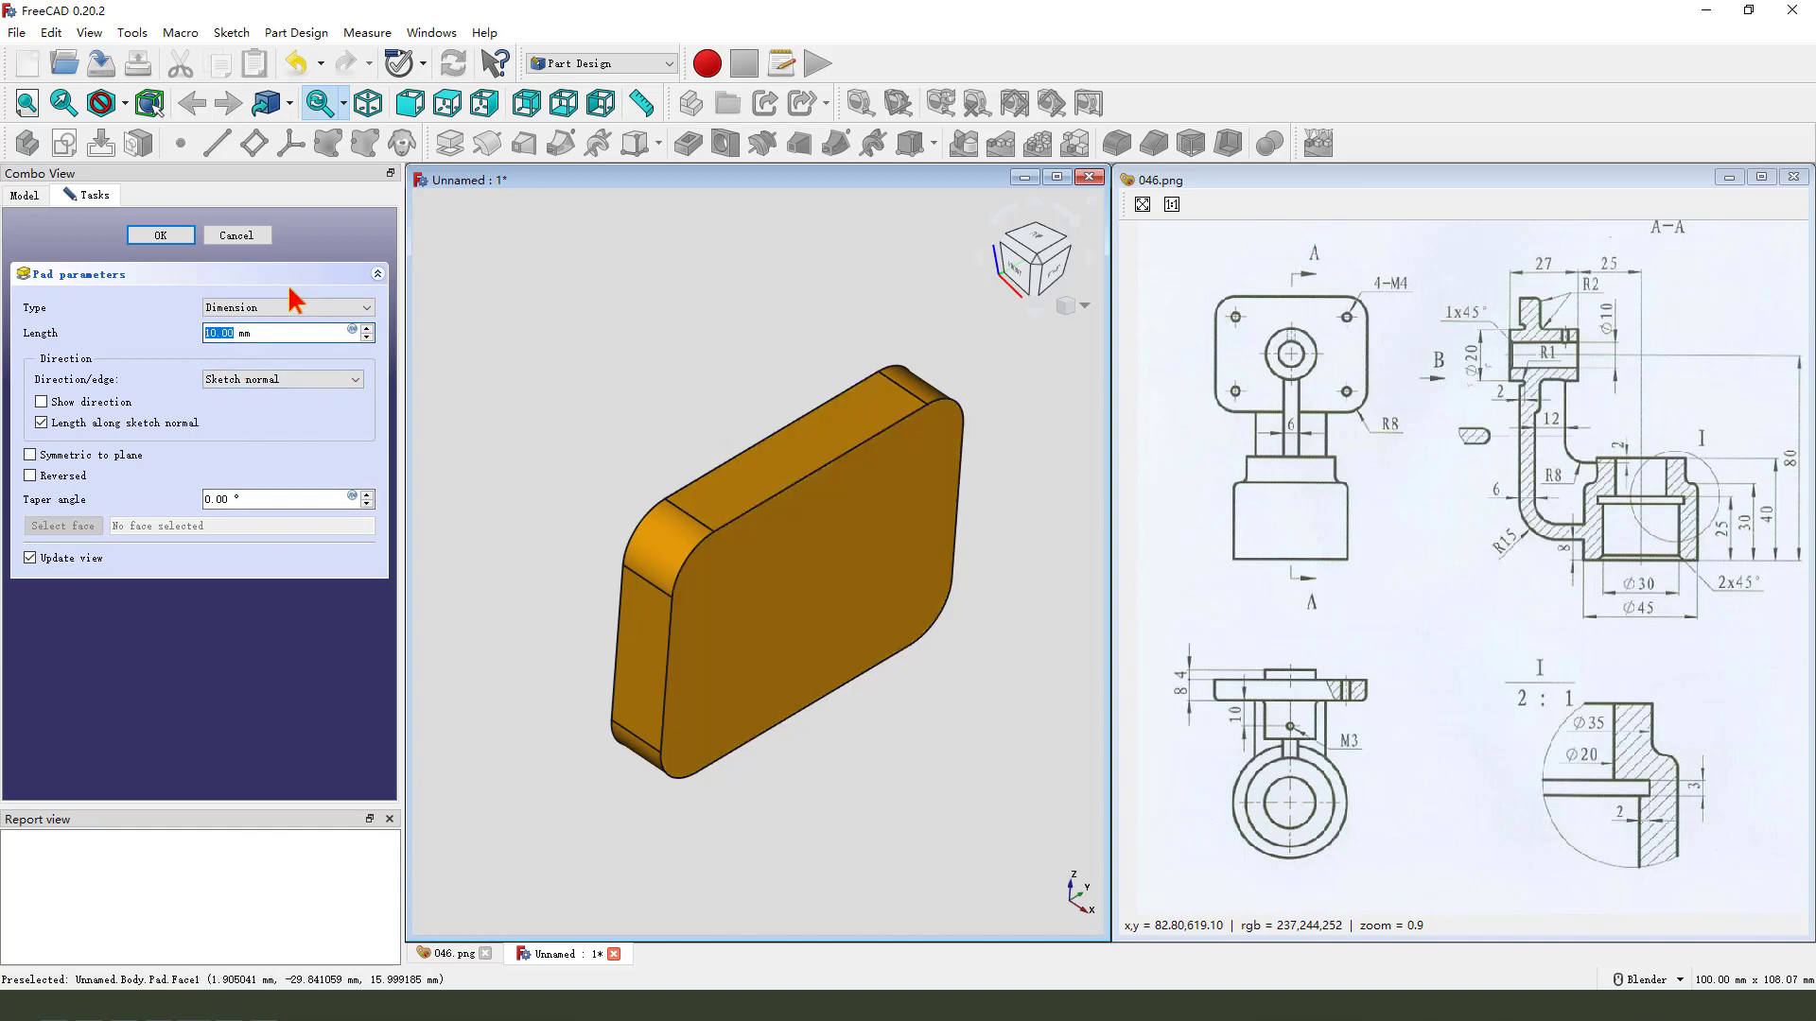
{"action": "left_click", "coordinate": [161, 235]}
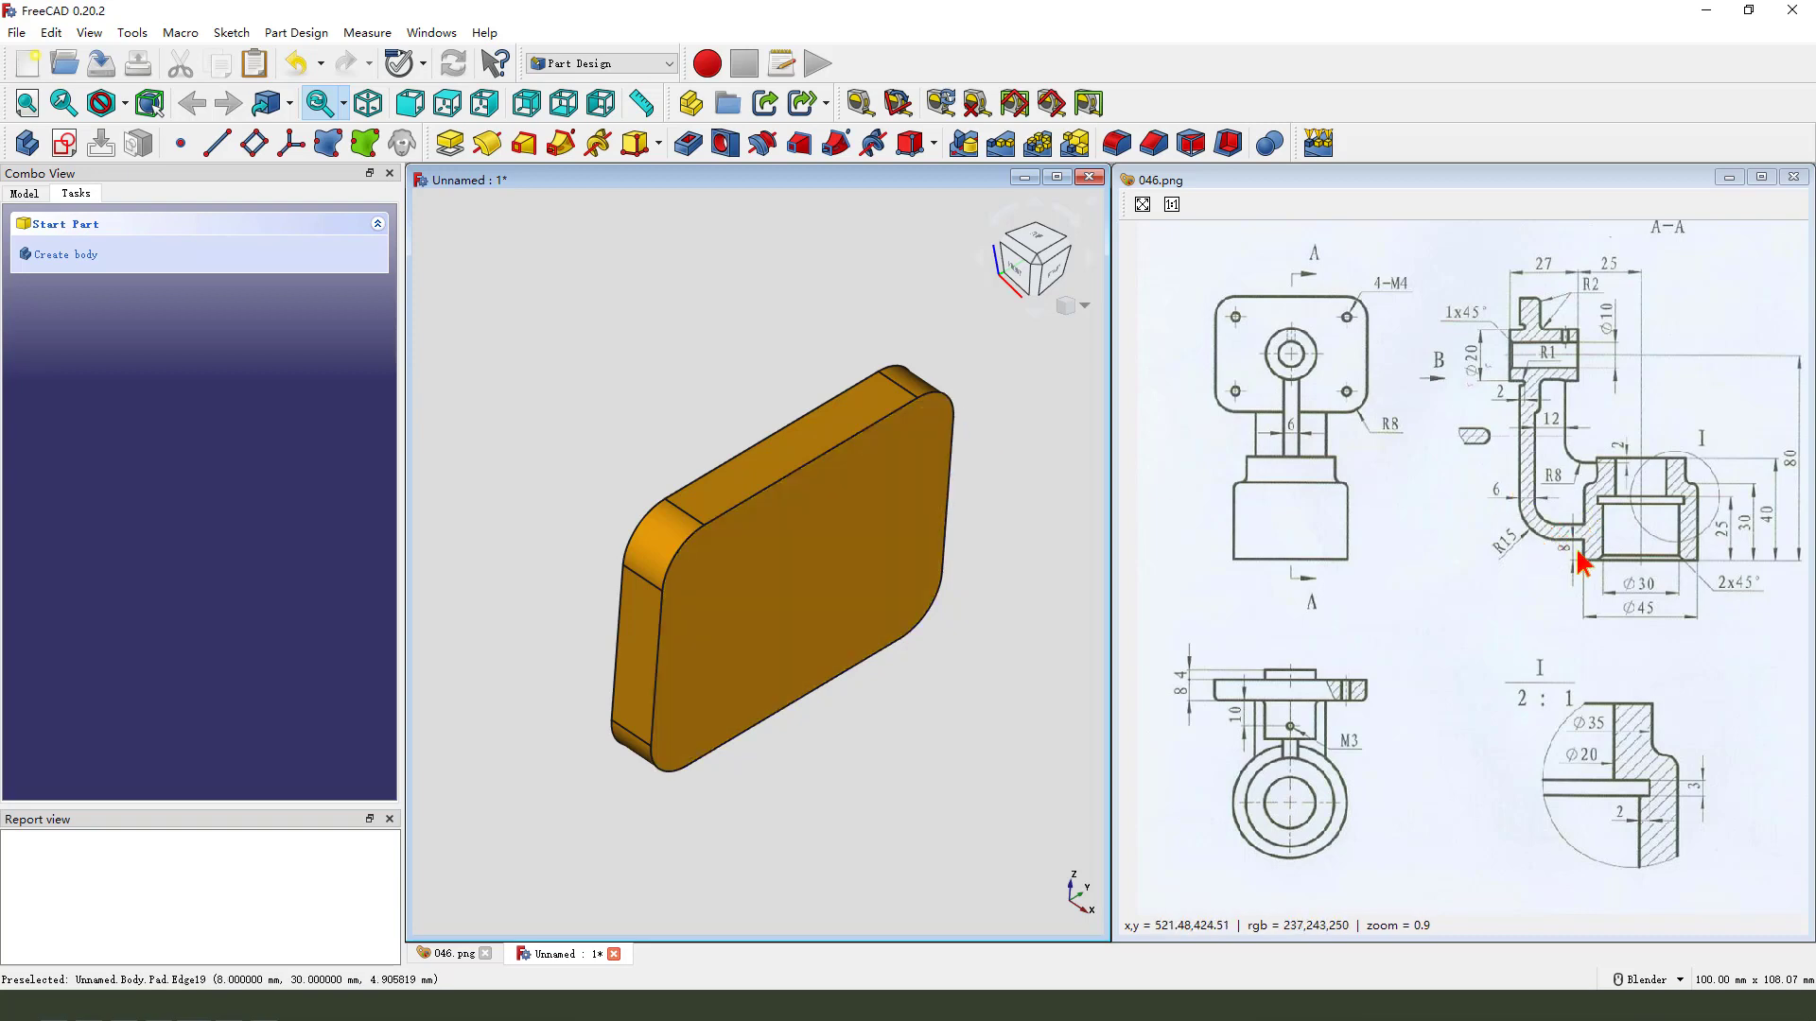
{"action": "left_click_drag", "start_coordinate": [1581, 564], "coordinate": [1362, 614]}
{"action": "left_click_drag", "start_coordinate": [1601, 551], "coordinate": [1524, 562]}
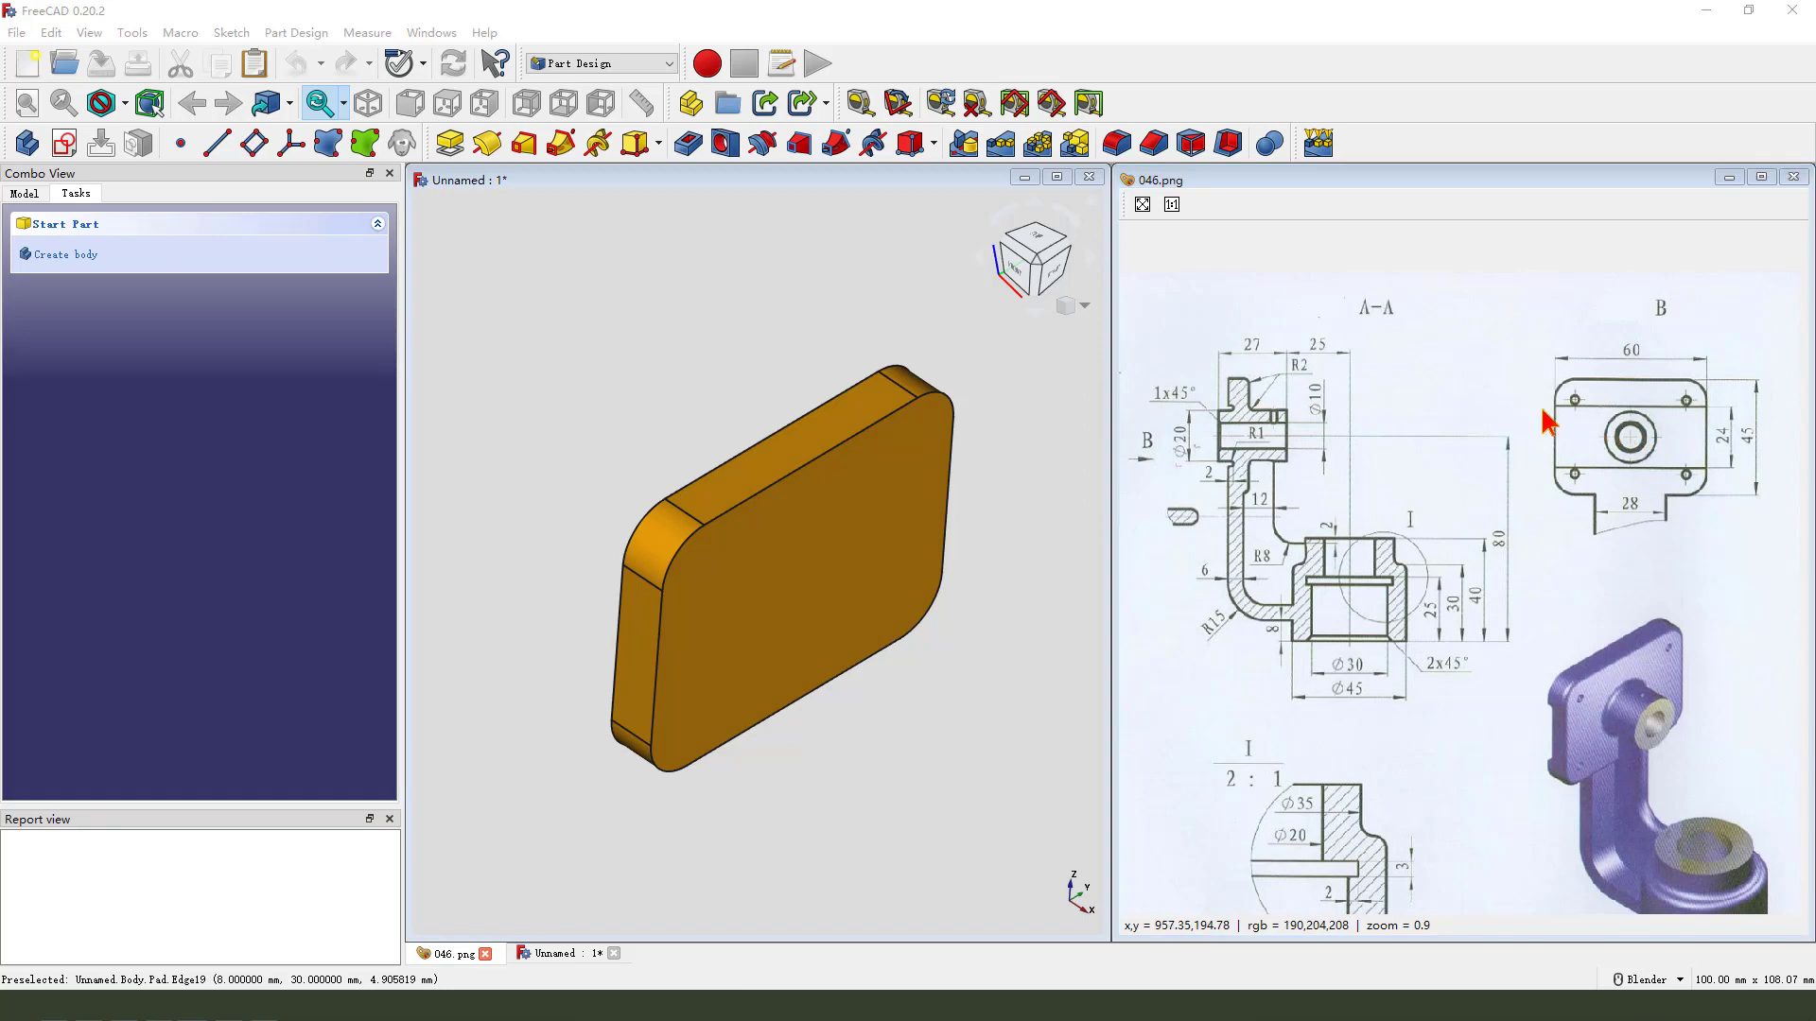
{"action": "mouse_move", "coordinate": [1543, 408]}
{"action": "left_mouse_down"}
{"action": "mouse_move", "coordinate": [1714, 408]}
{"action": "mouse_move", "coordinate": [1603, 482]}
{"action": "left_mouse_up"}
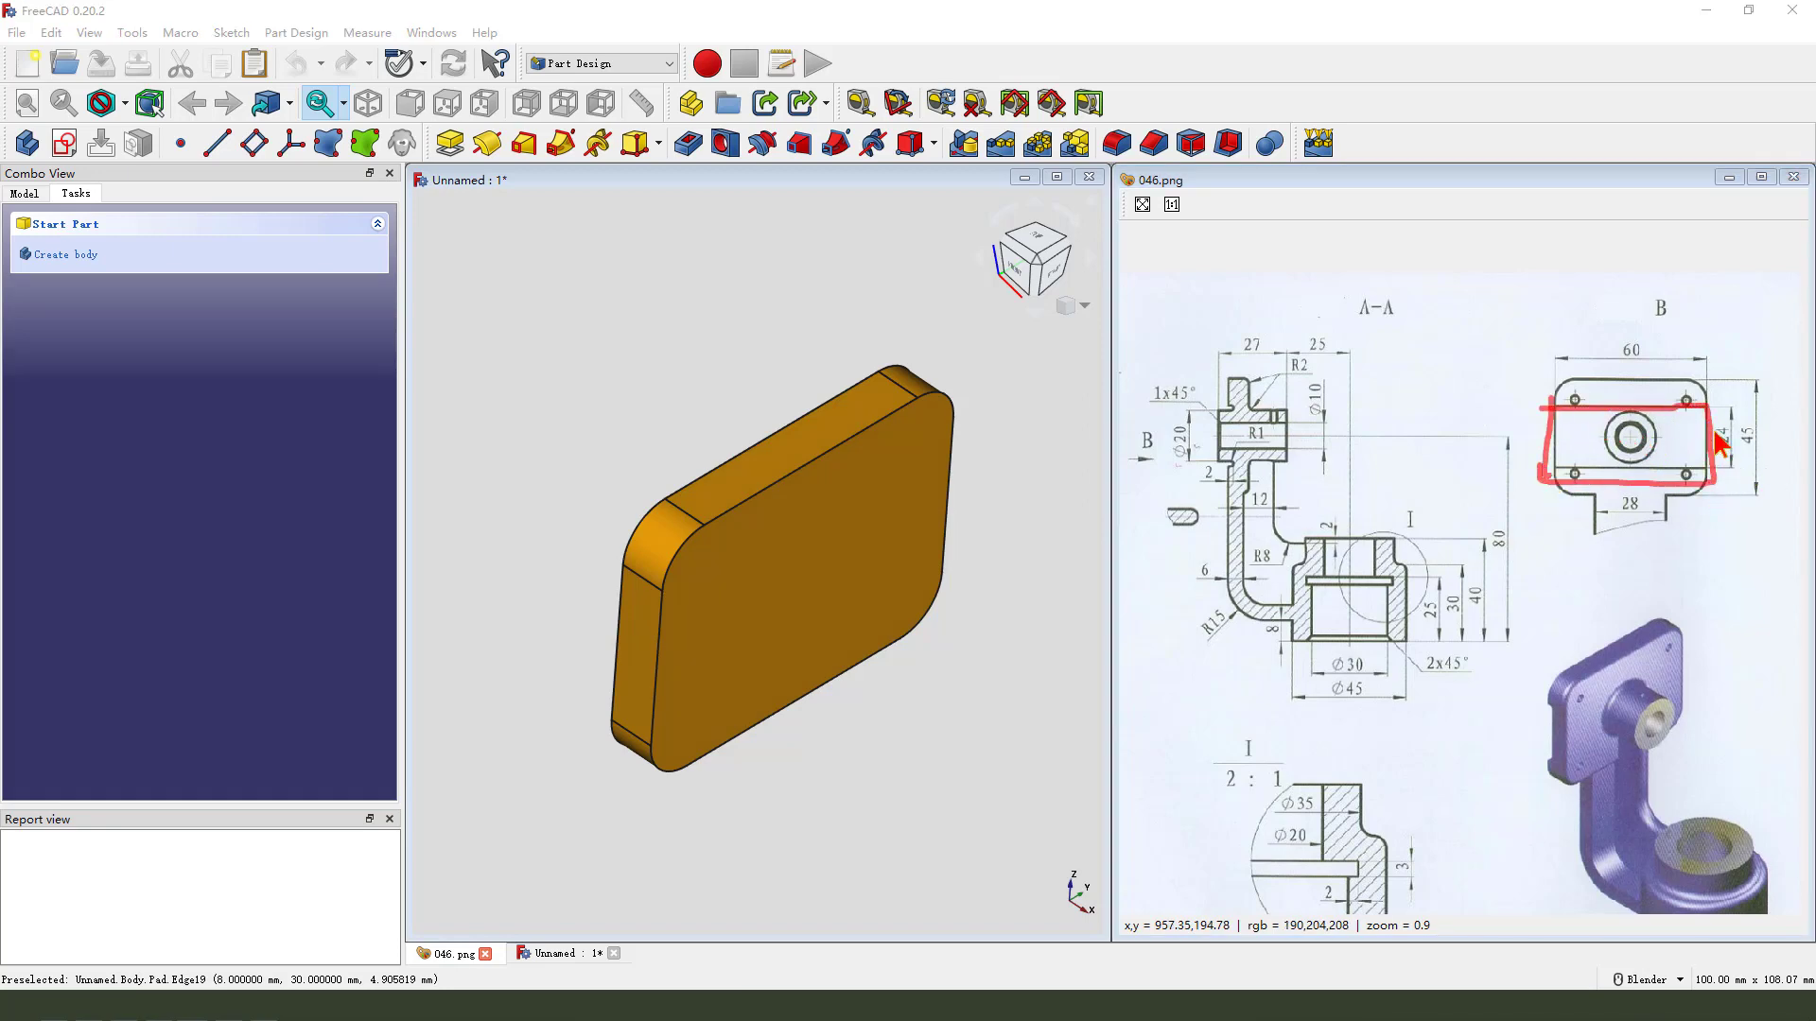
{"action": "key", "text": "Escape"}
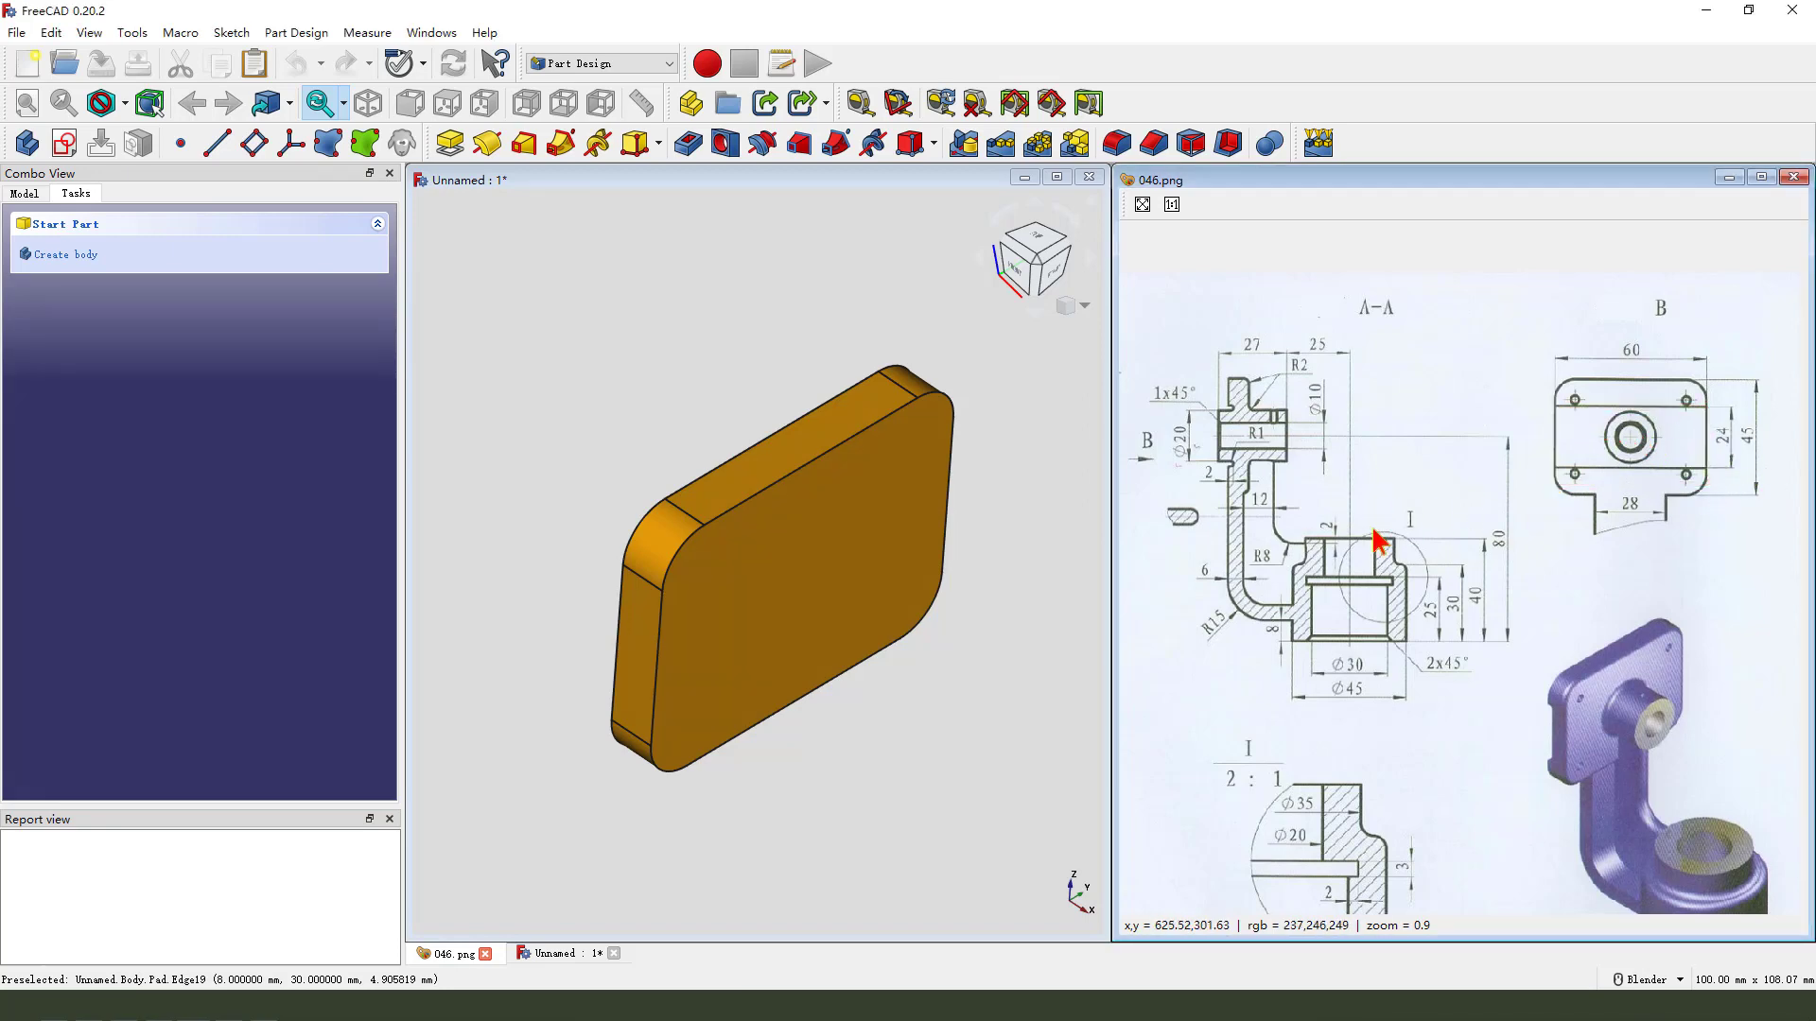
{"action": "left_click_drag", "start_coordinate": [1287, 526], "coordinate": [1416, 526]}
{"action": "key", "text": "ctrl+2"}
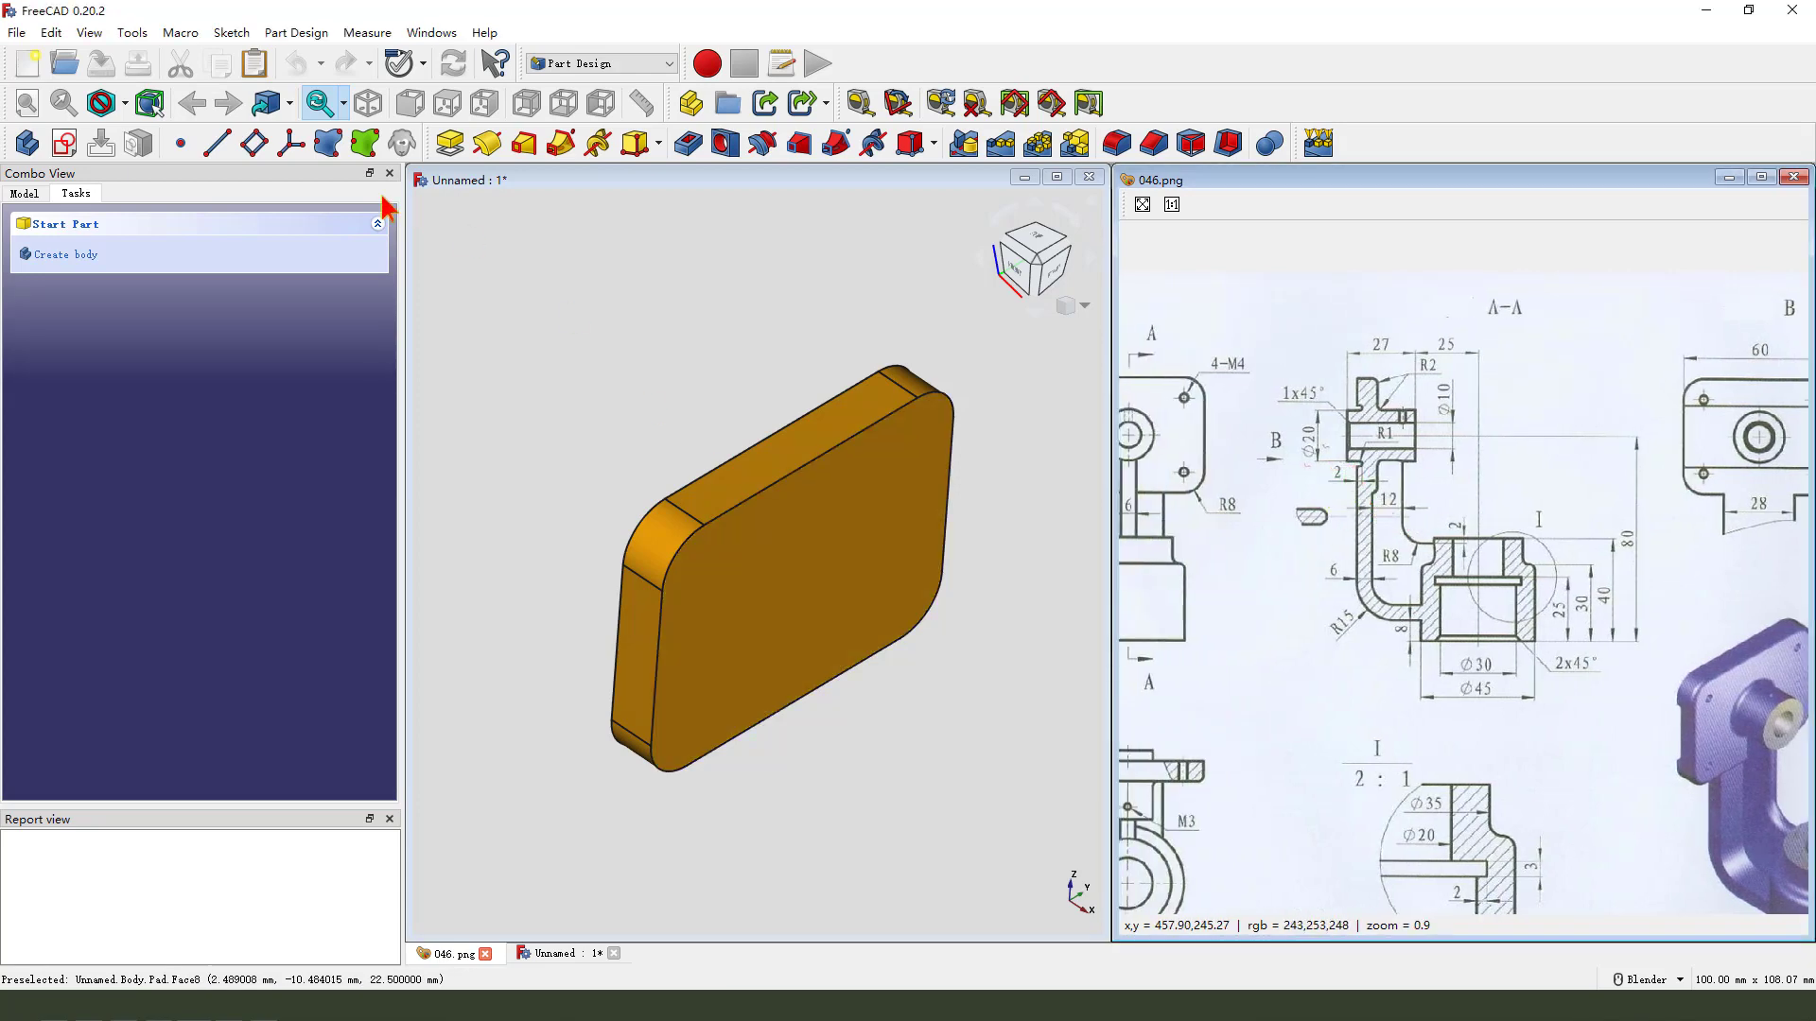
- Start a sketch on the YZ plane, draw a plain rectangle, and hide the Pad
{"action": "left_click", "coordinate": [64, 143]}
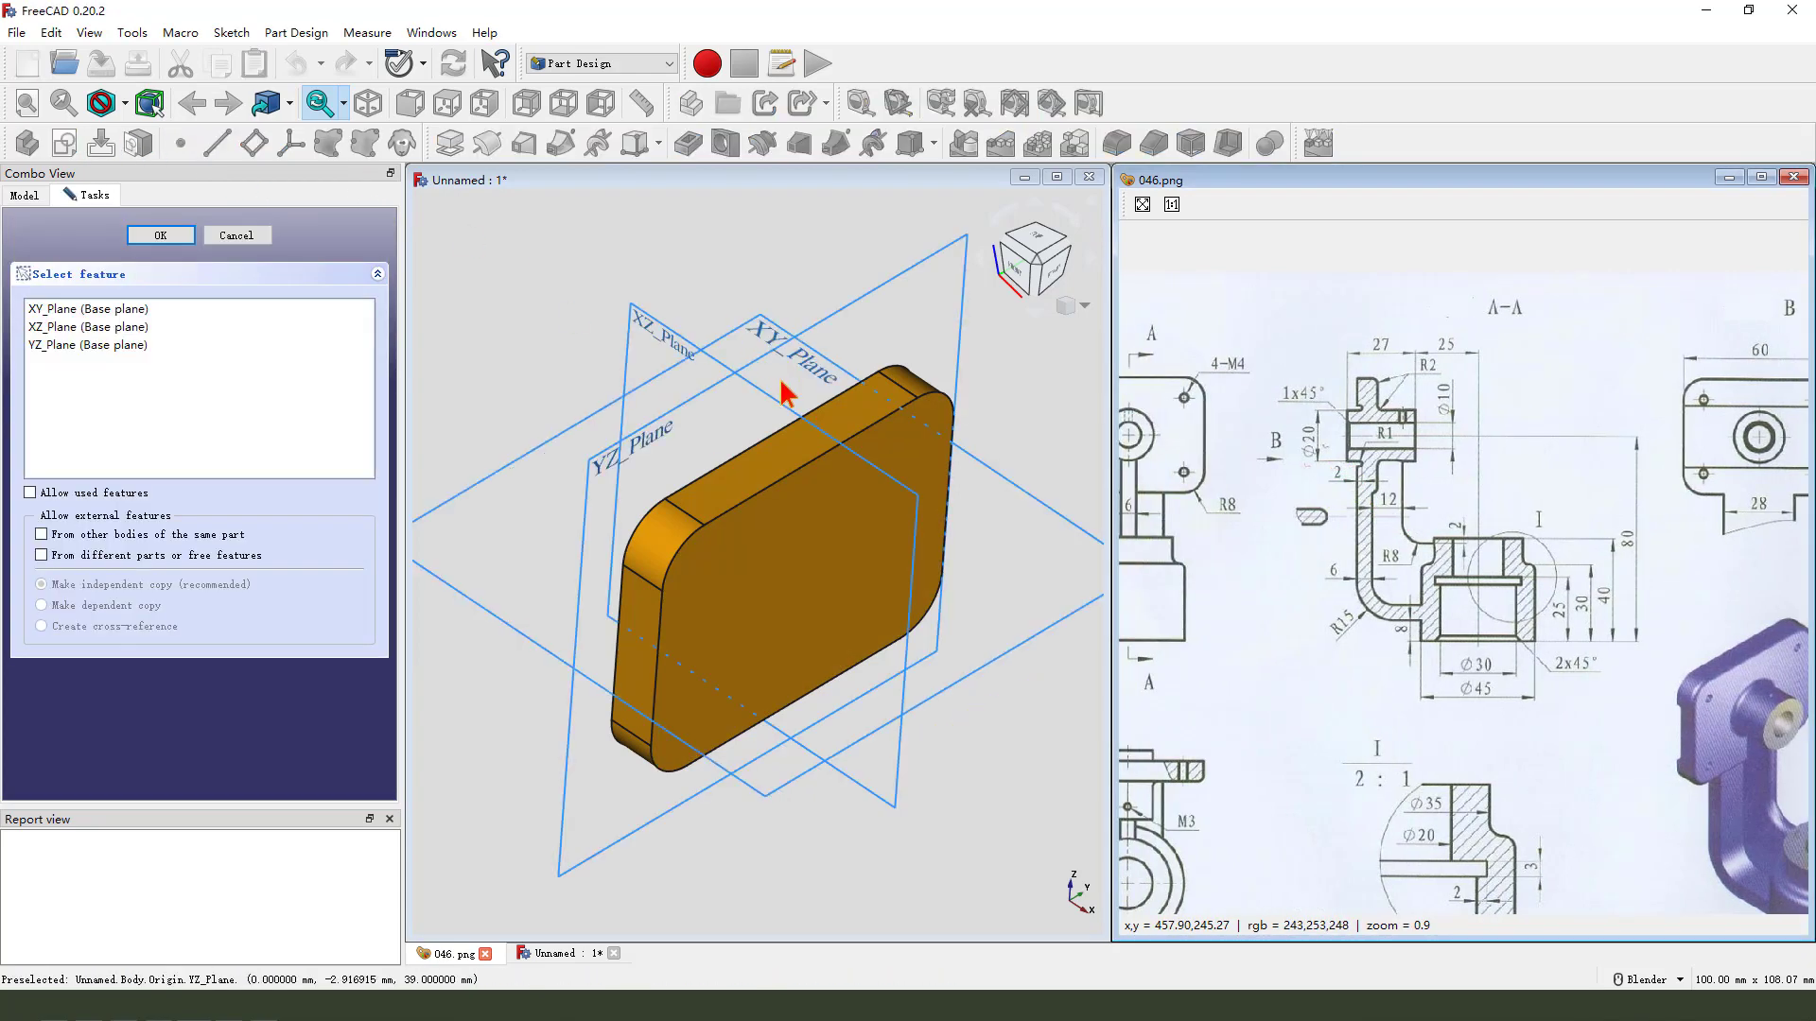
{"action": "left_click", "coordinate": [854, 331]}
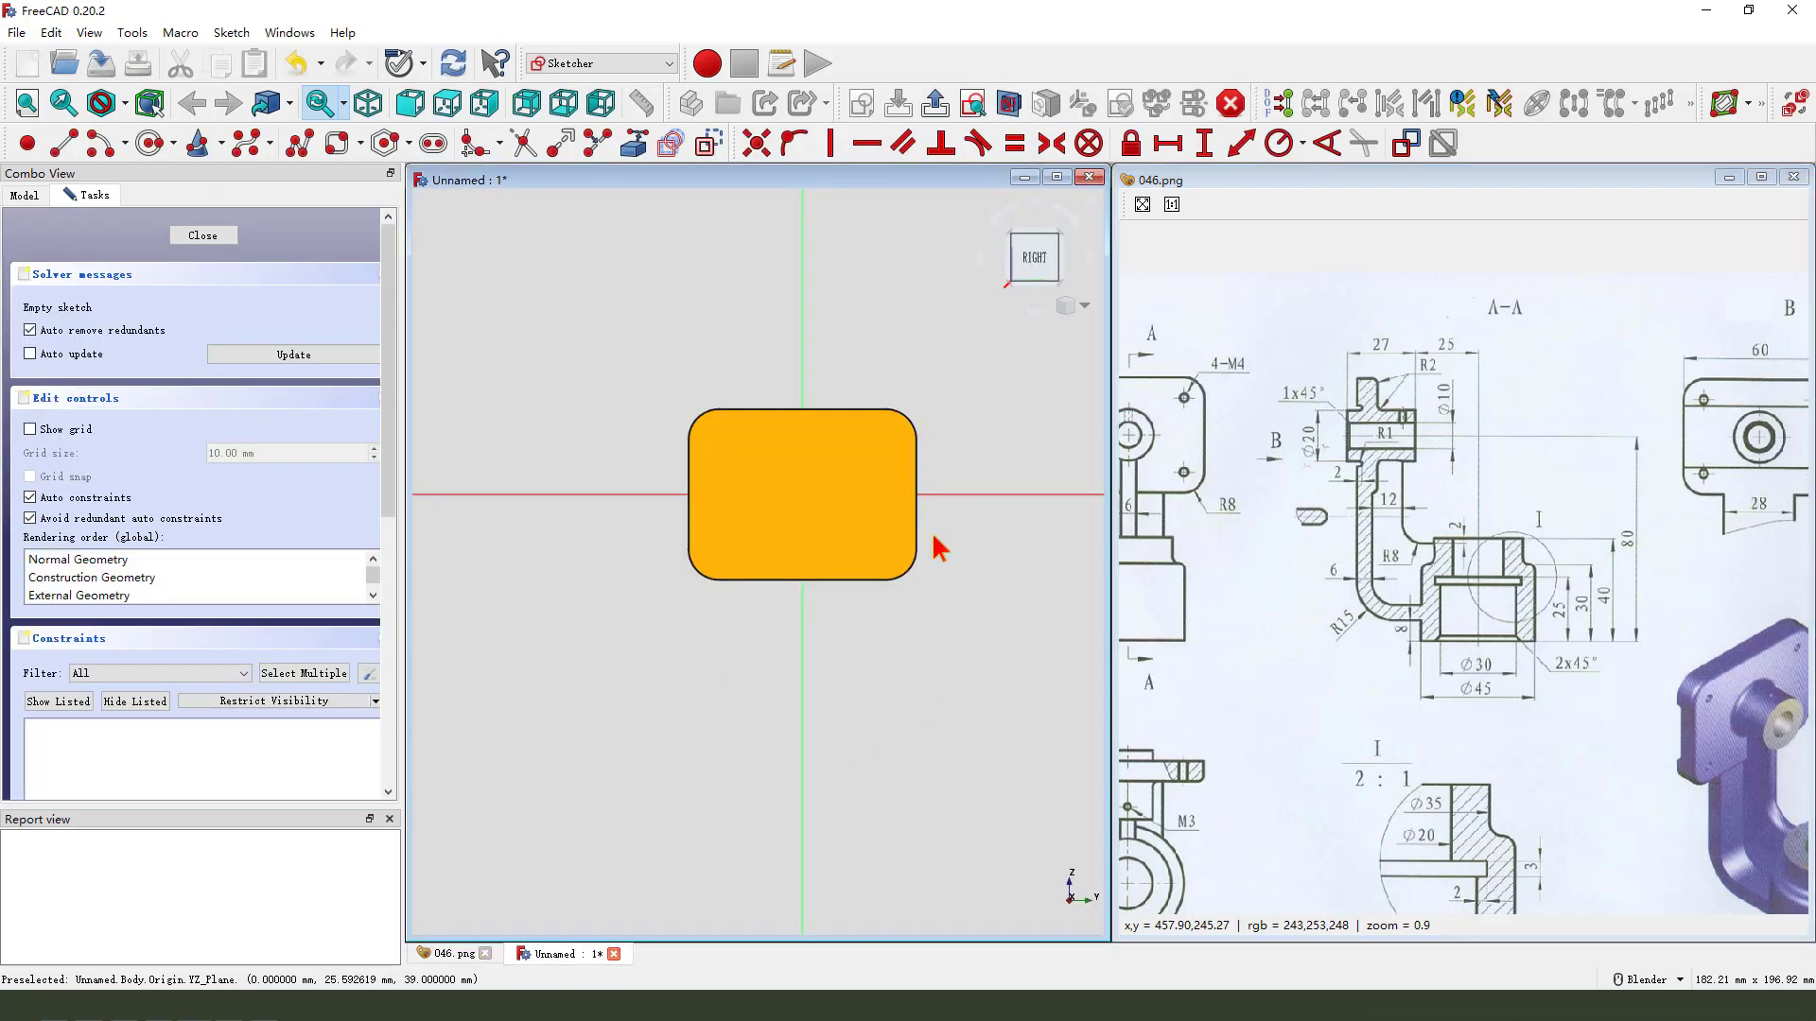
{"action": "left_click", "coordinate": [362, 146]}
{"action": "left_click", "coordinate": [388, 179]}
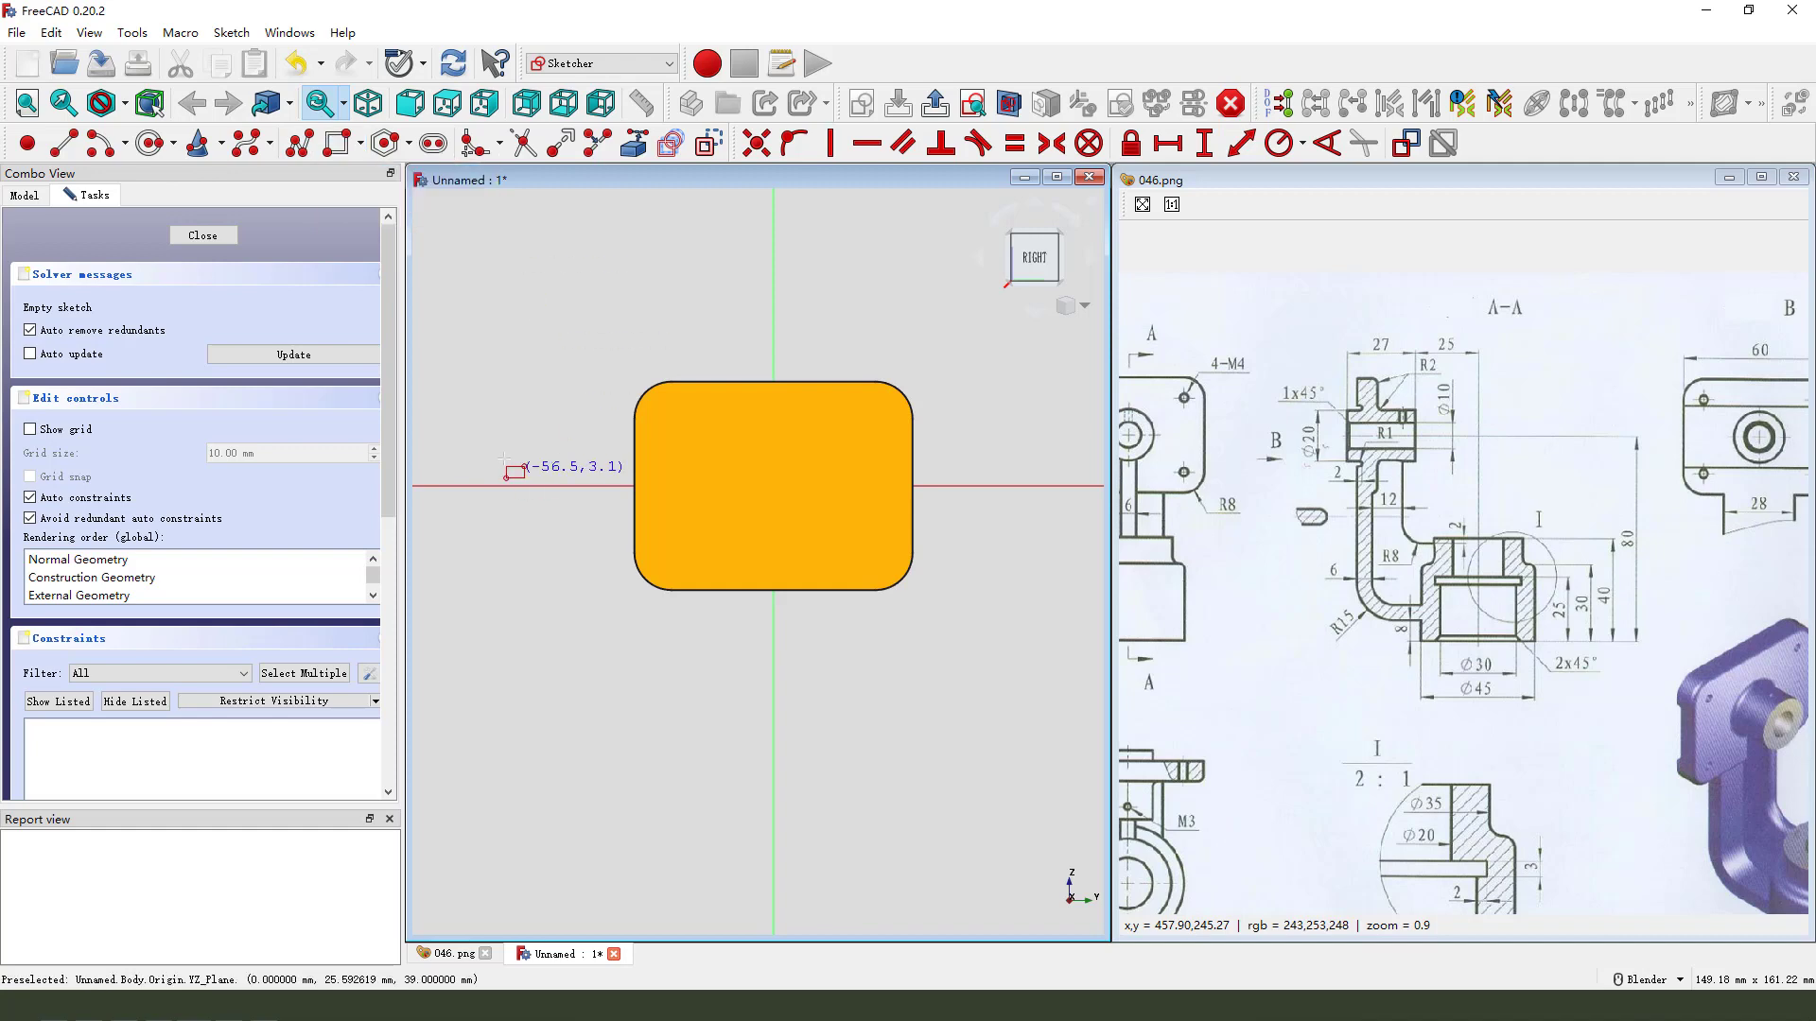
{"action": "left_click", "coordinate": [500, 429]}
{"action": "left_click", "coordinate": [1041, 536]}
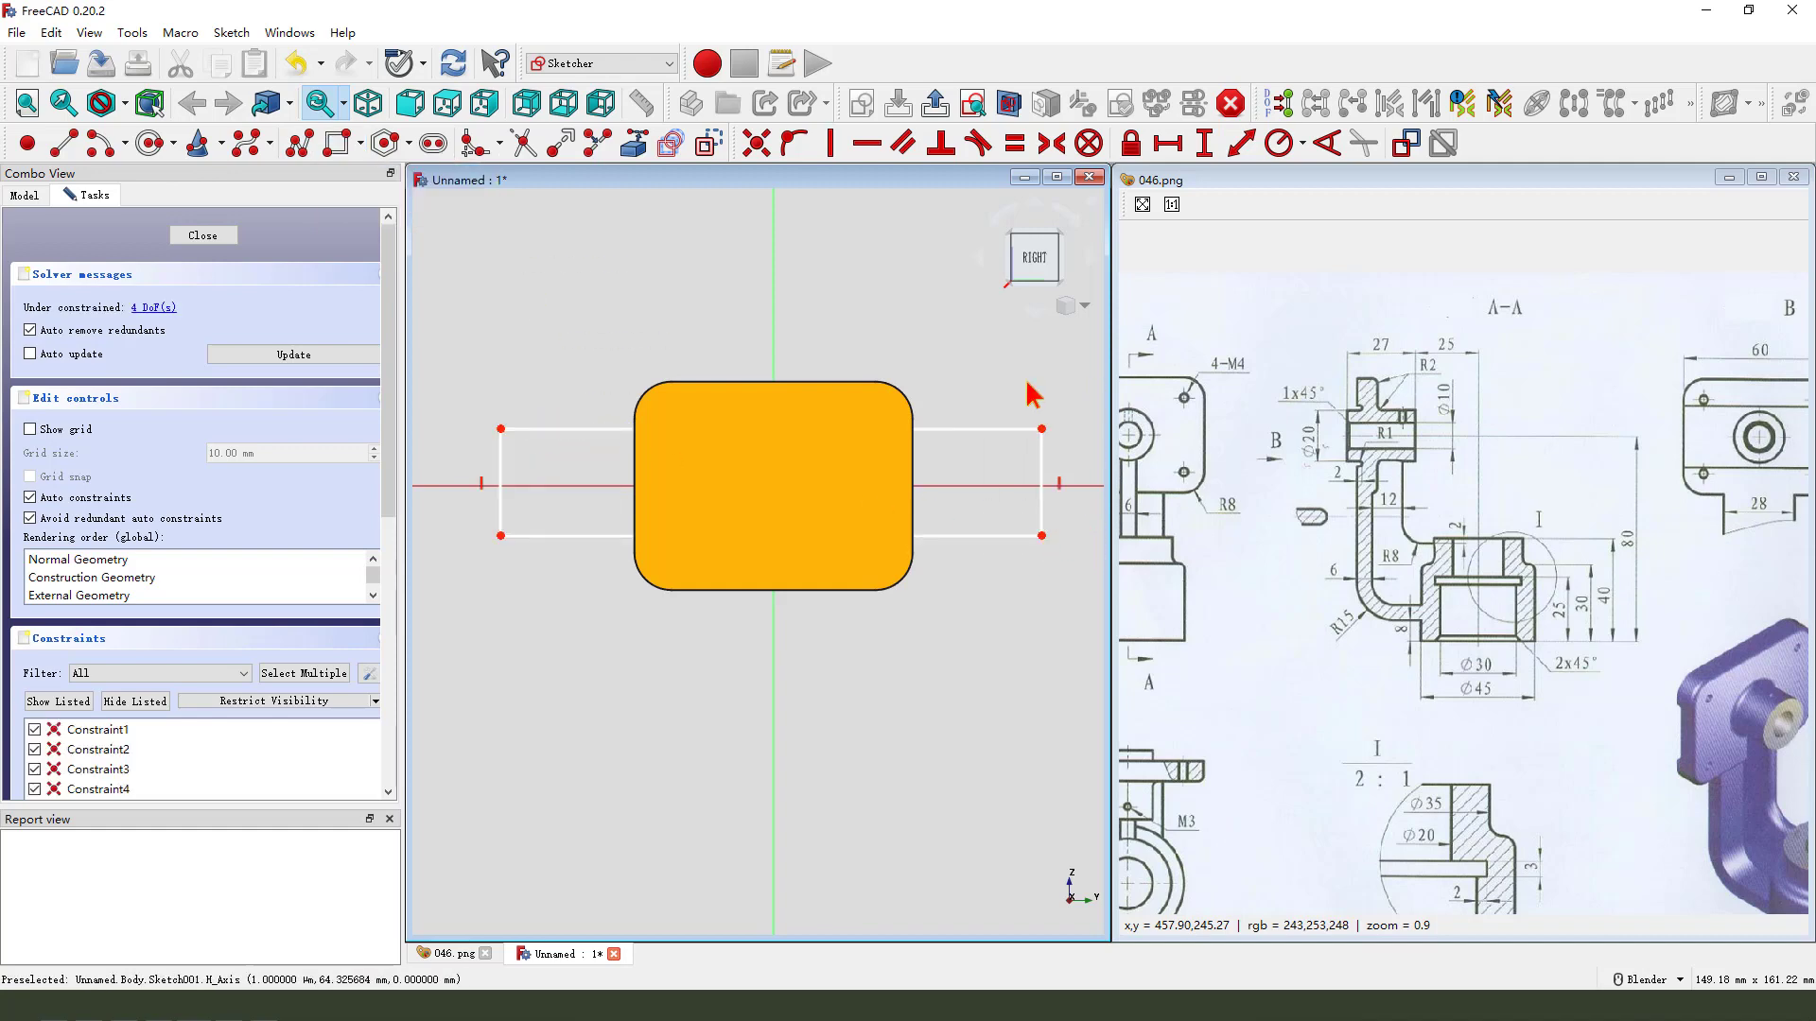
{"action": "left_click", "coordinate": [26, 193]}
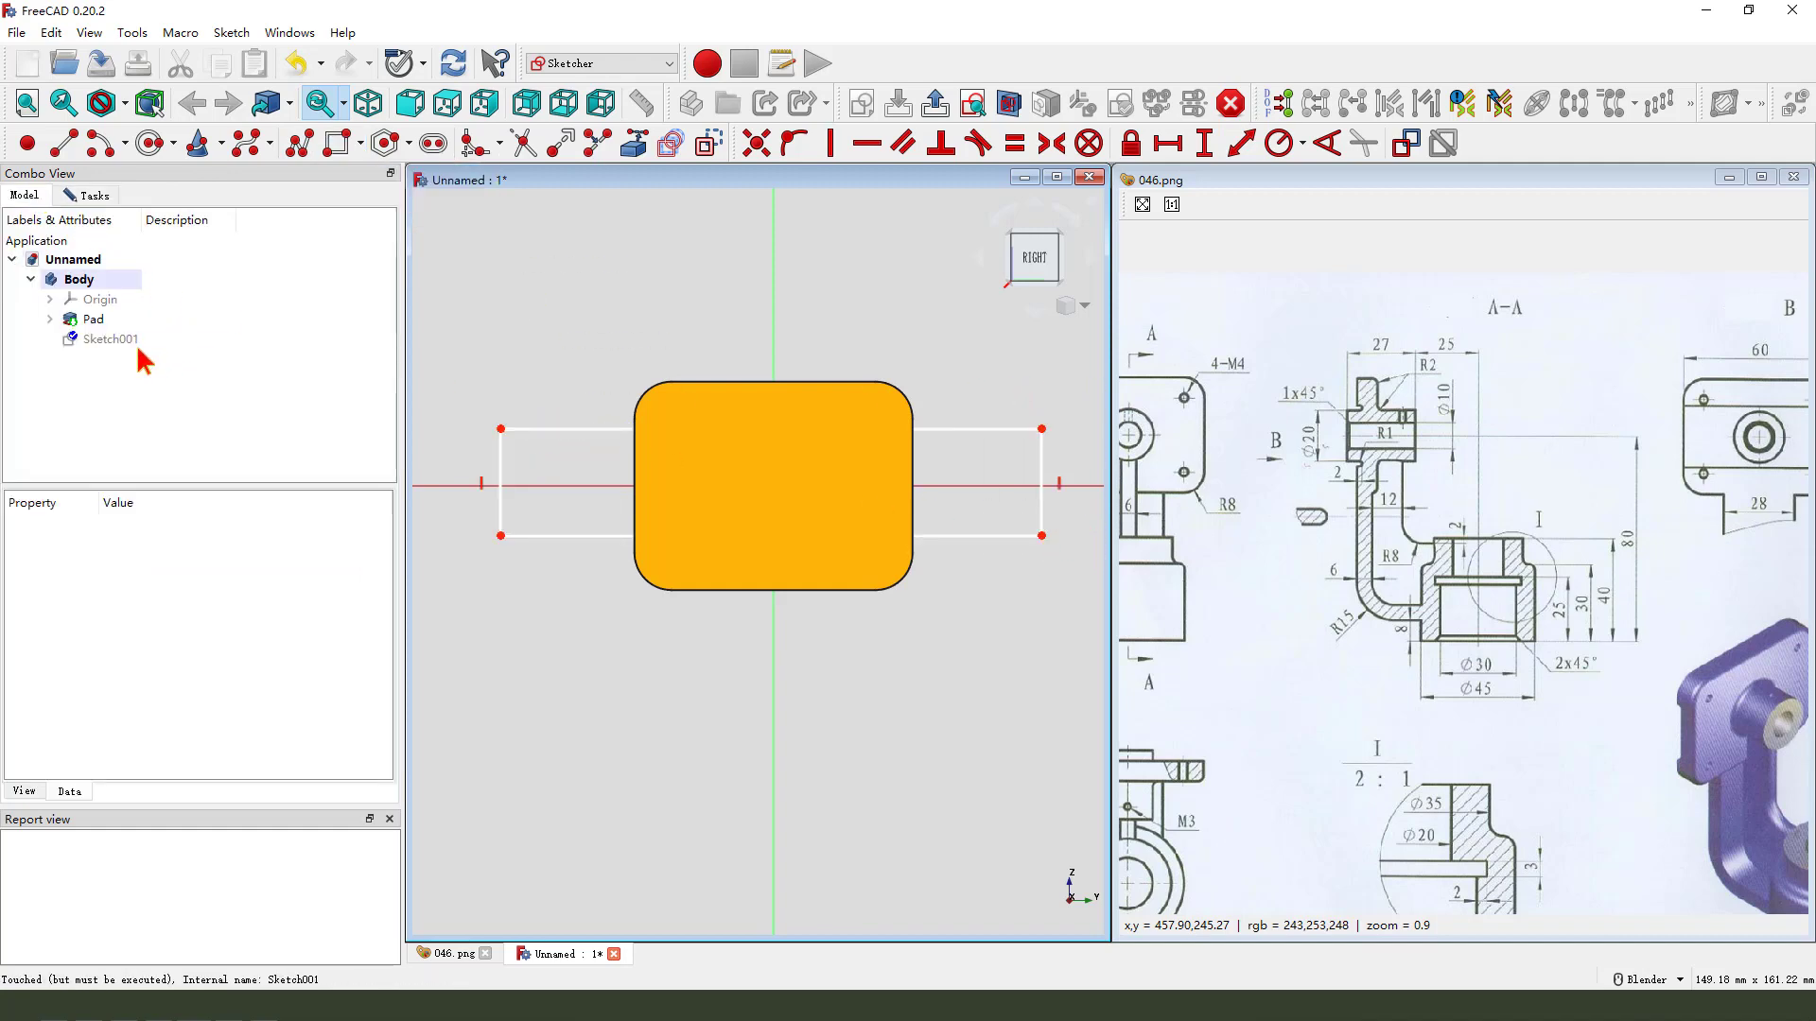
{"action": "left_click", "coordinate": [113, 321]}
{"action": "key", "text": "space"}
- Make the rectangle's opposite corners symmetric about the origin
{"action": "left_click", "coordinate": [1042, 430], "text": "ctrl"}
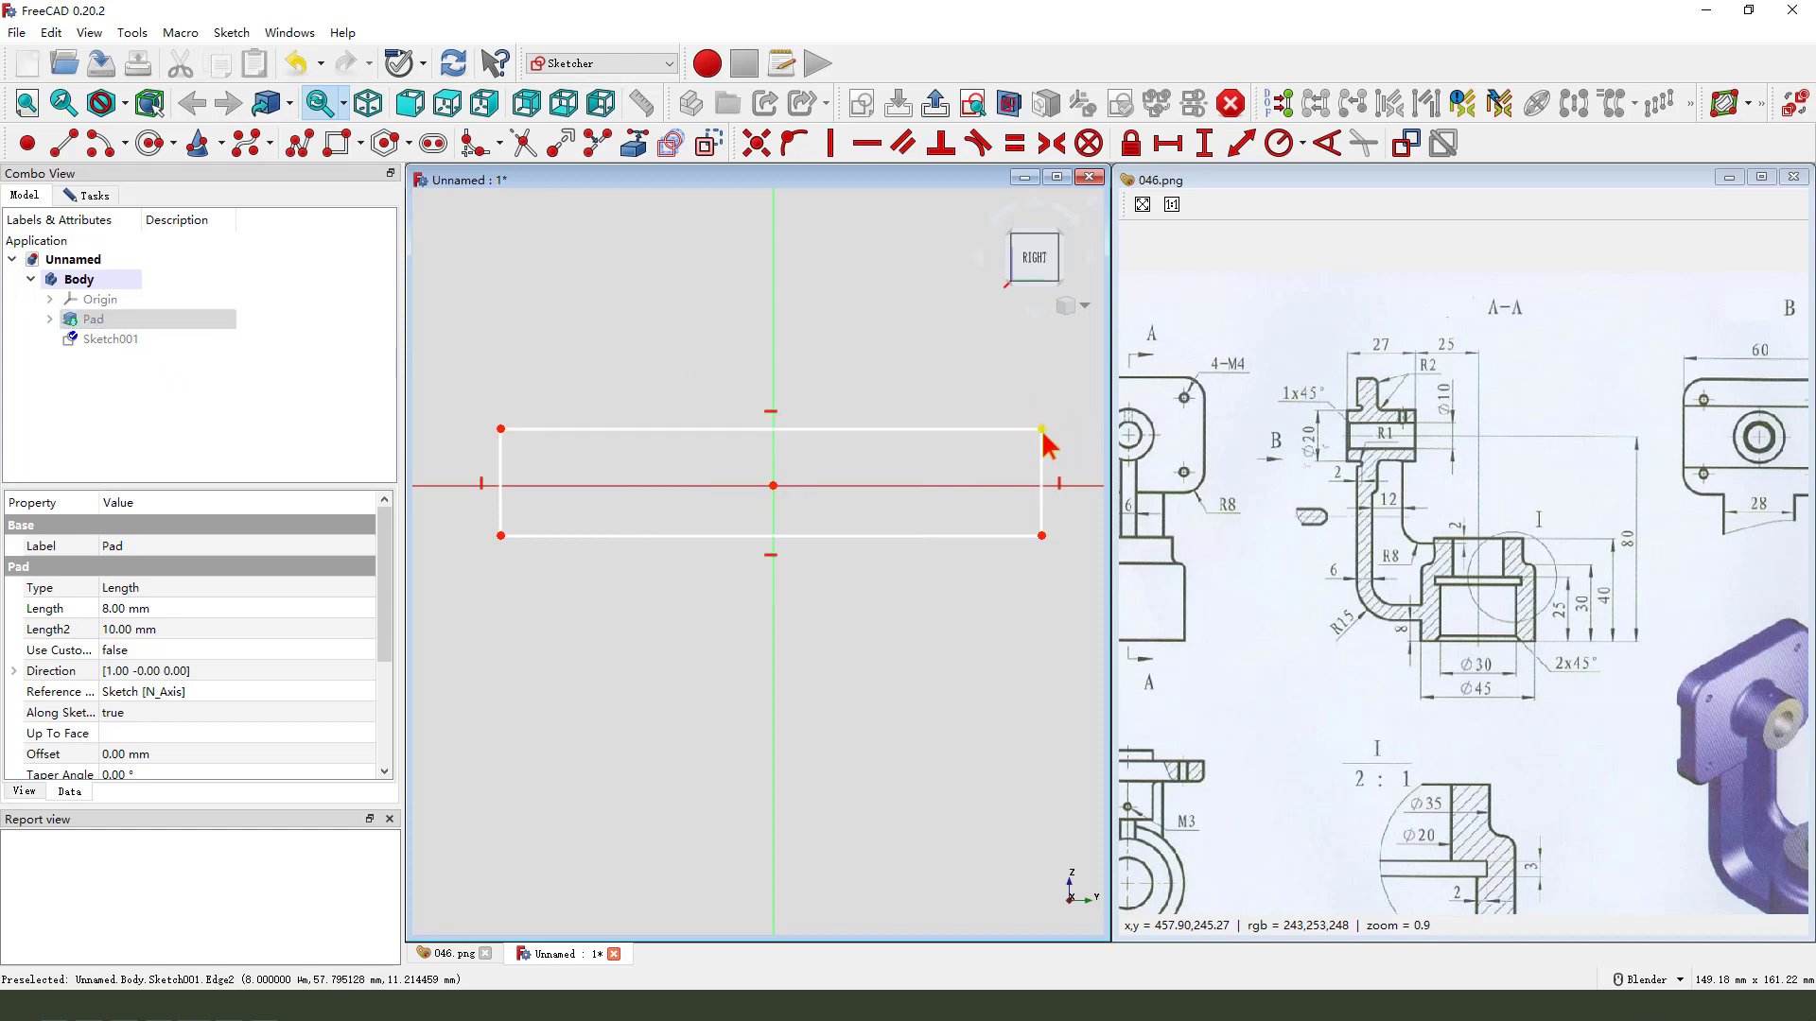
{"action": "left_click", "coordinate": [500, 536], "text": "ctrl"}
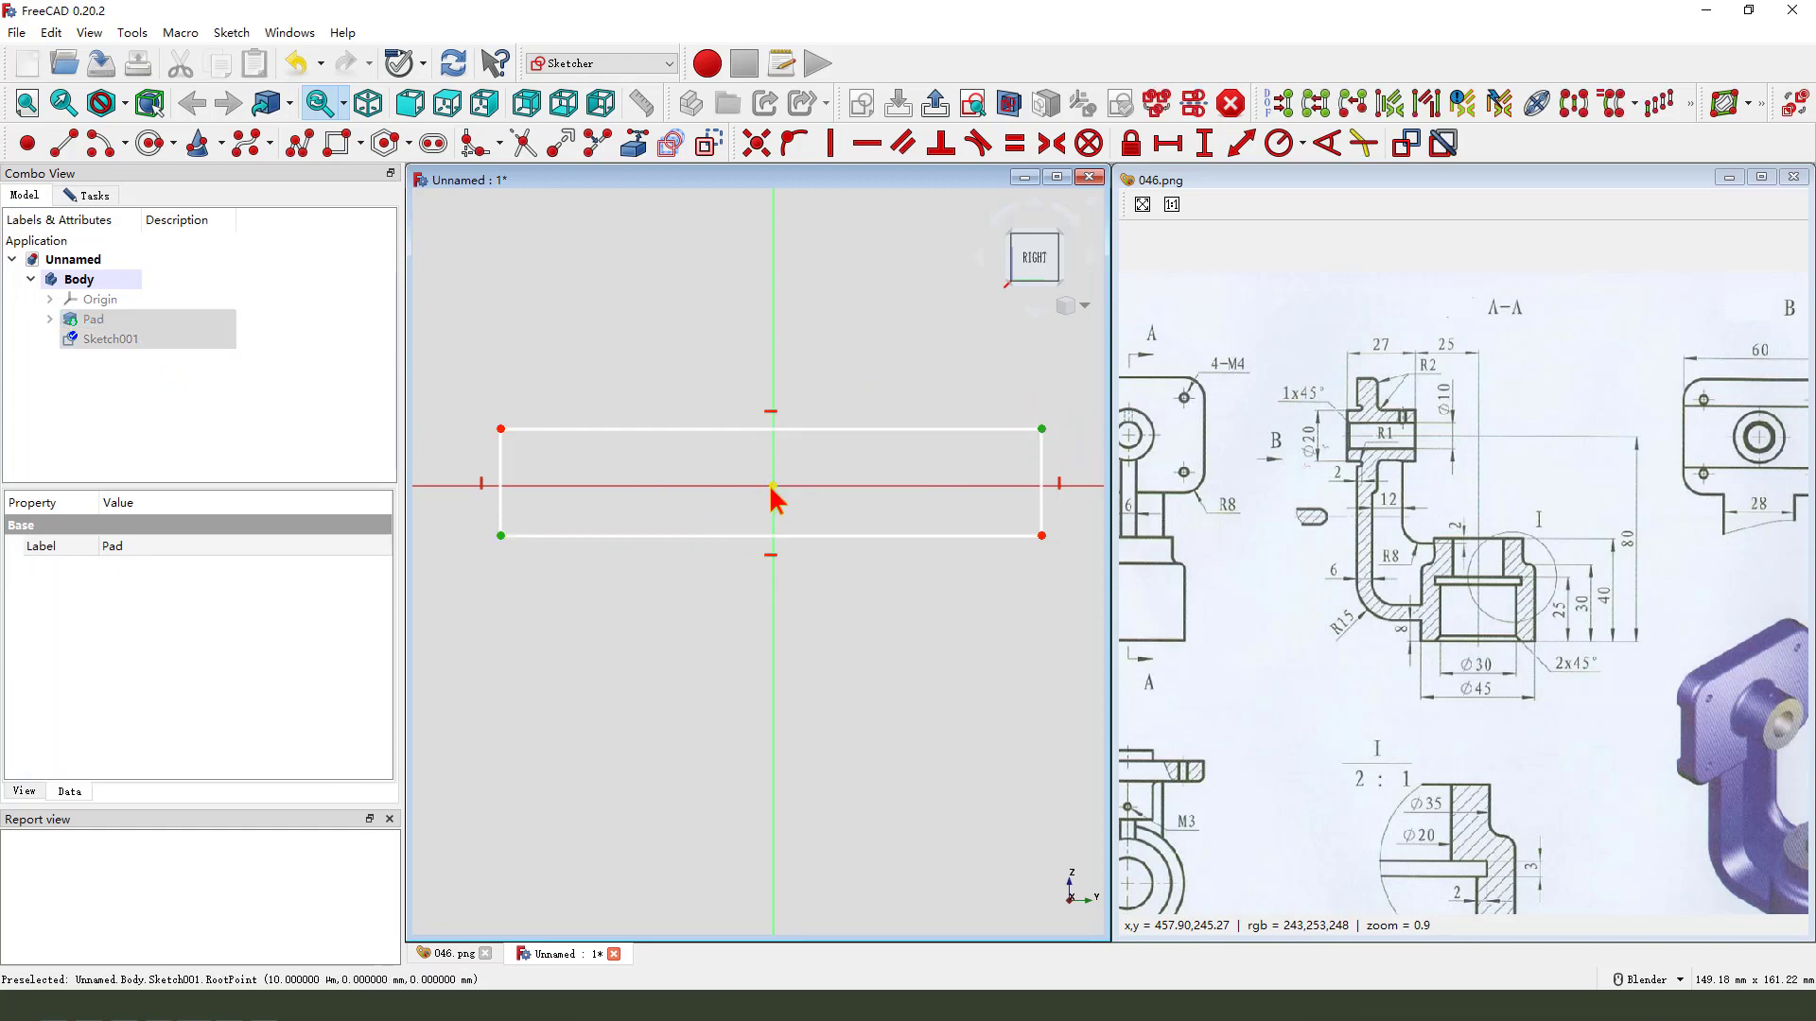
{"action": "left_click", "coordinate": [1052, 143]}
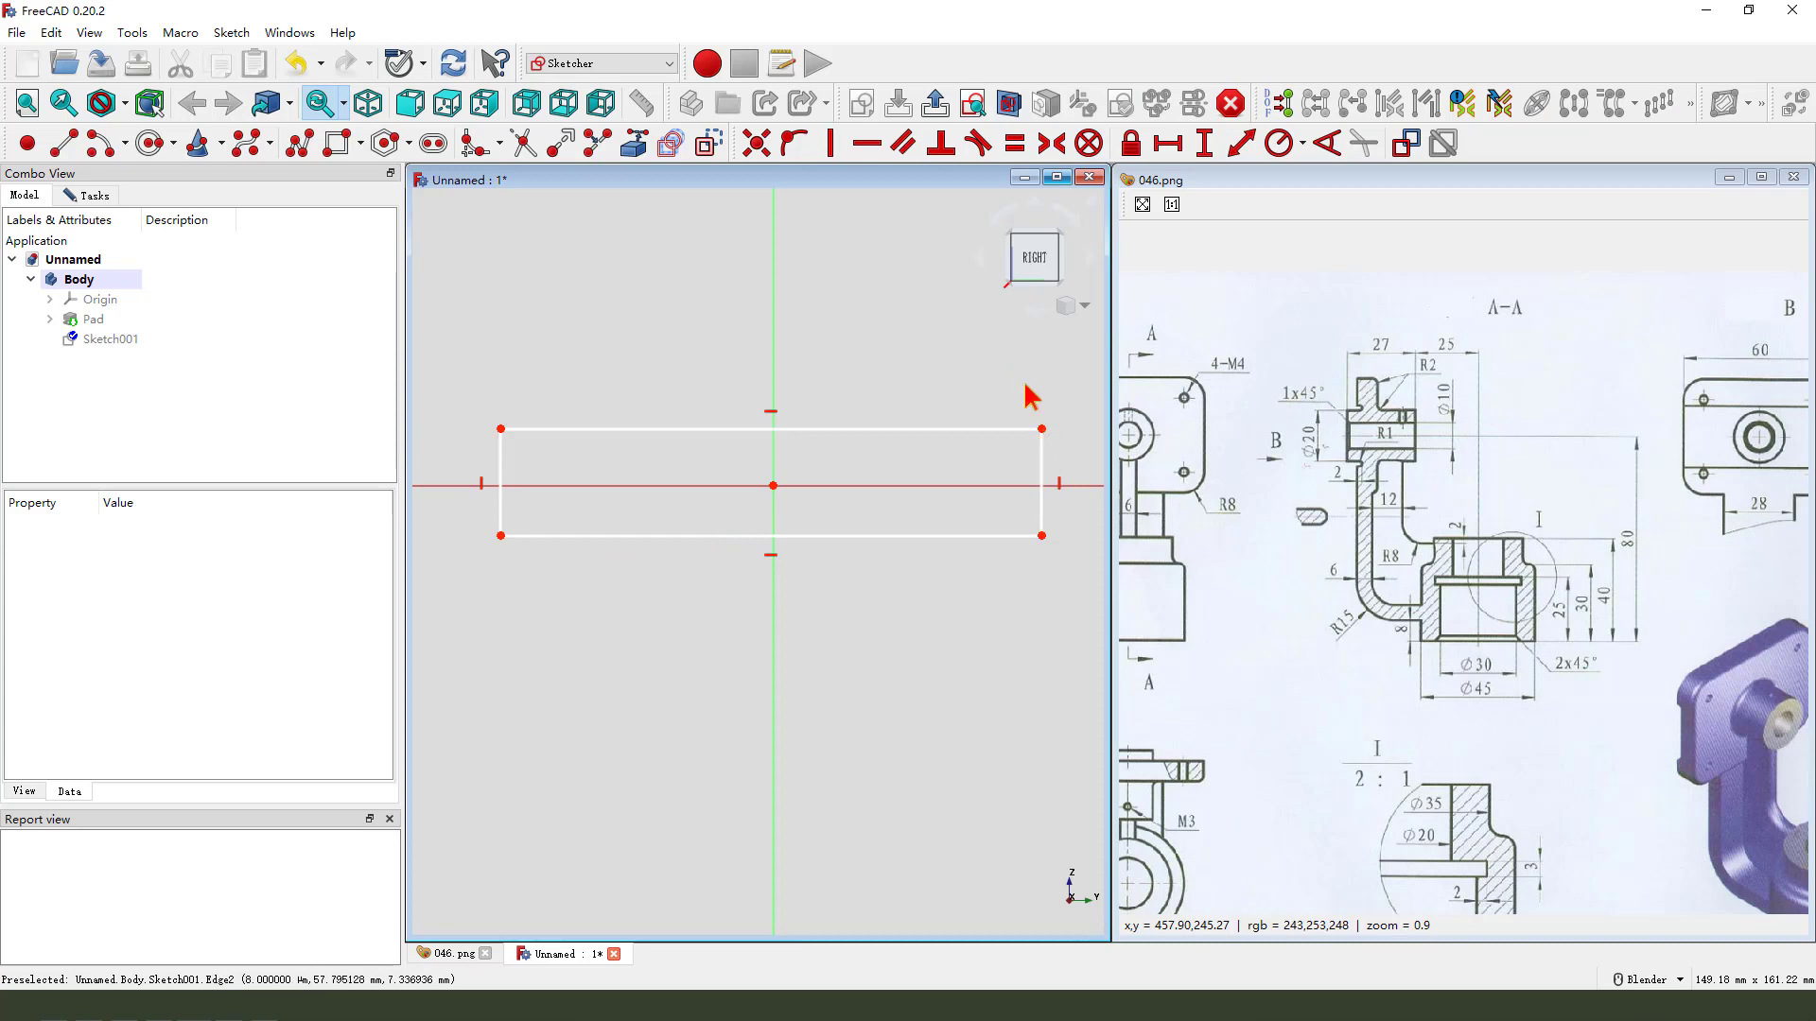
{"action": "left_click", "coordinate": [1042, 429], "text": "ctrl"}
{"action": "left_click", "coordinate": [500, 536], "text": "ctrl"}
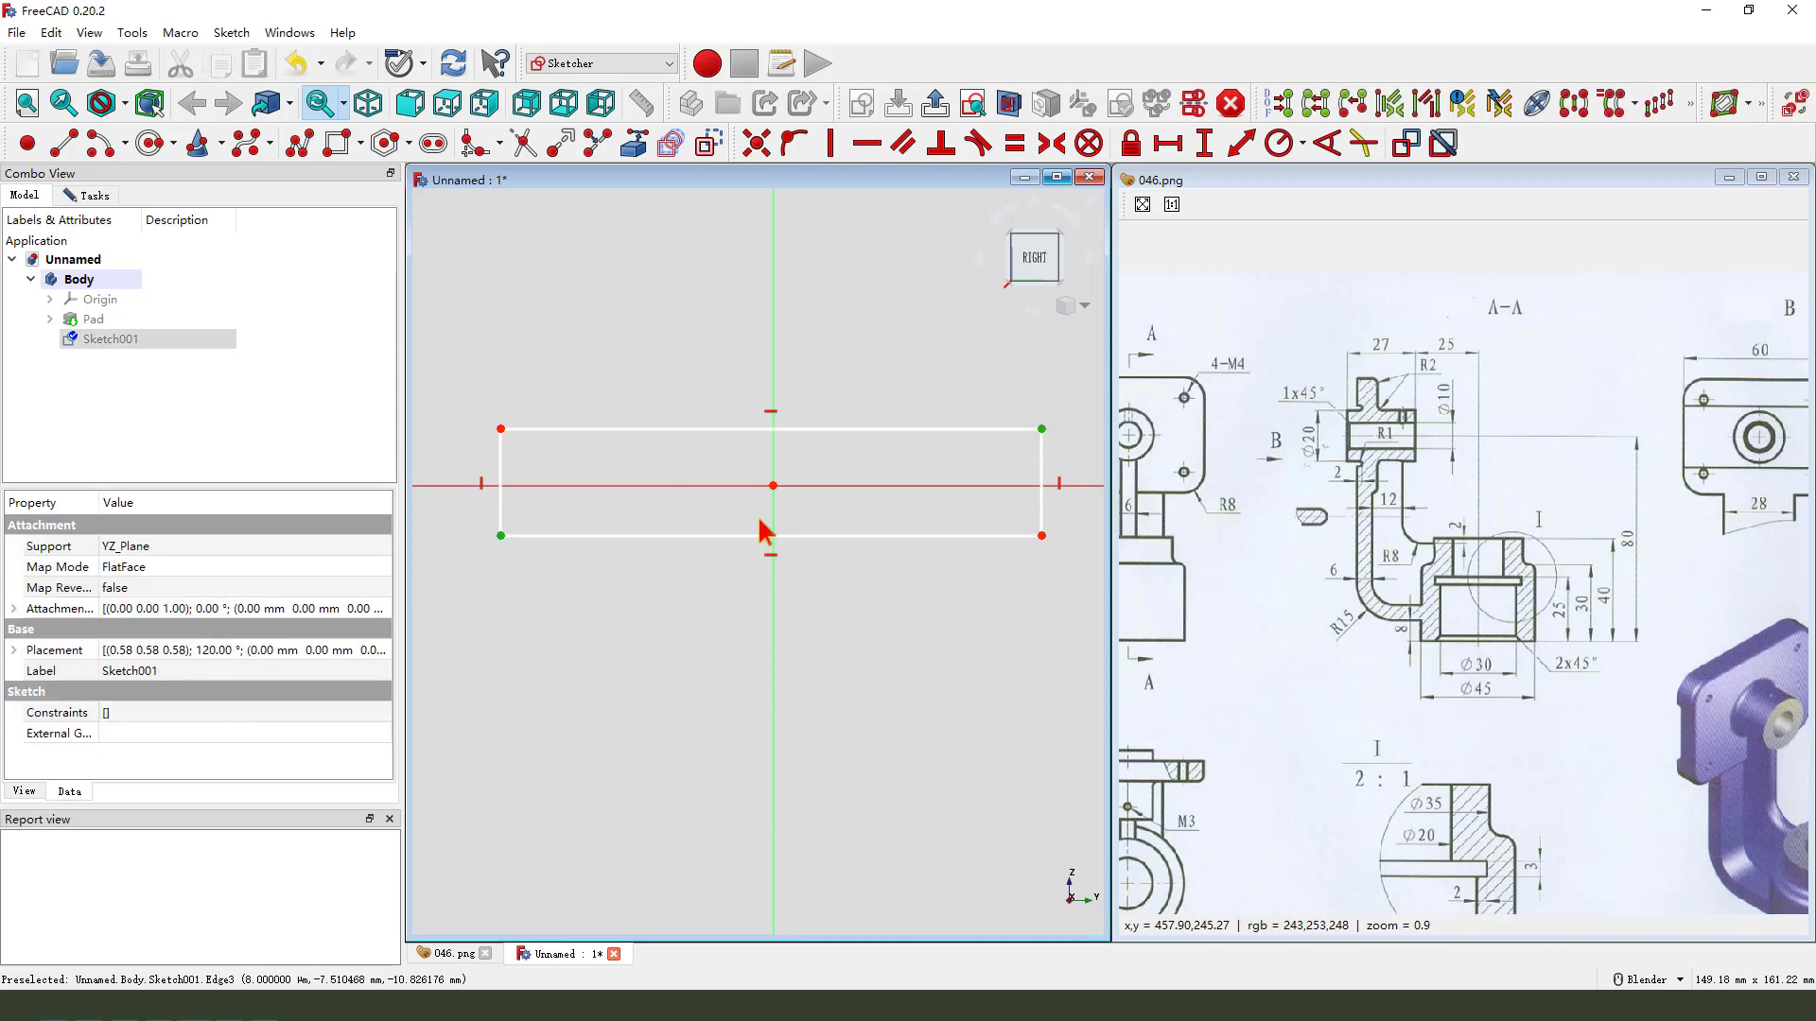
{"action": "left_click", "coordinate": [1050, 143]}
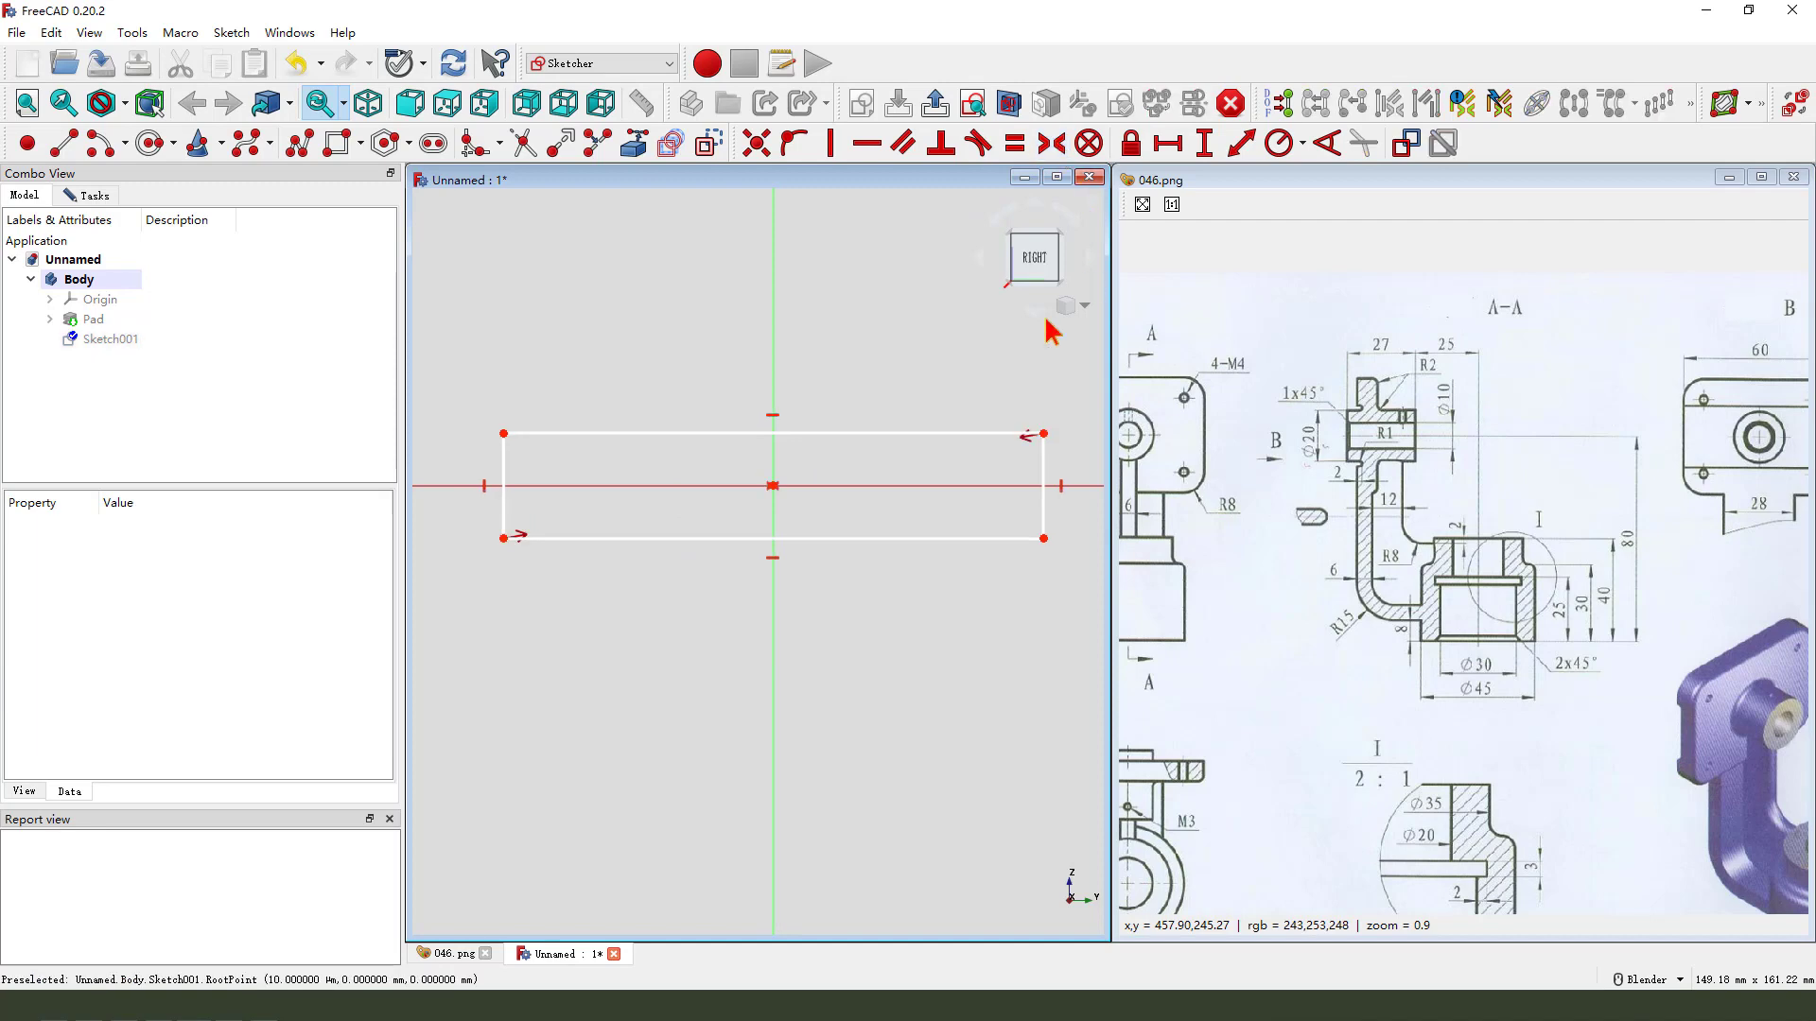
- Constrain the rectangle to 24 mm tall and 116.44 mm wide, then close the sketch
{"action": "left_click", "coordinate": [1043, 477]}
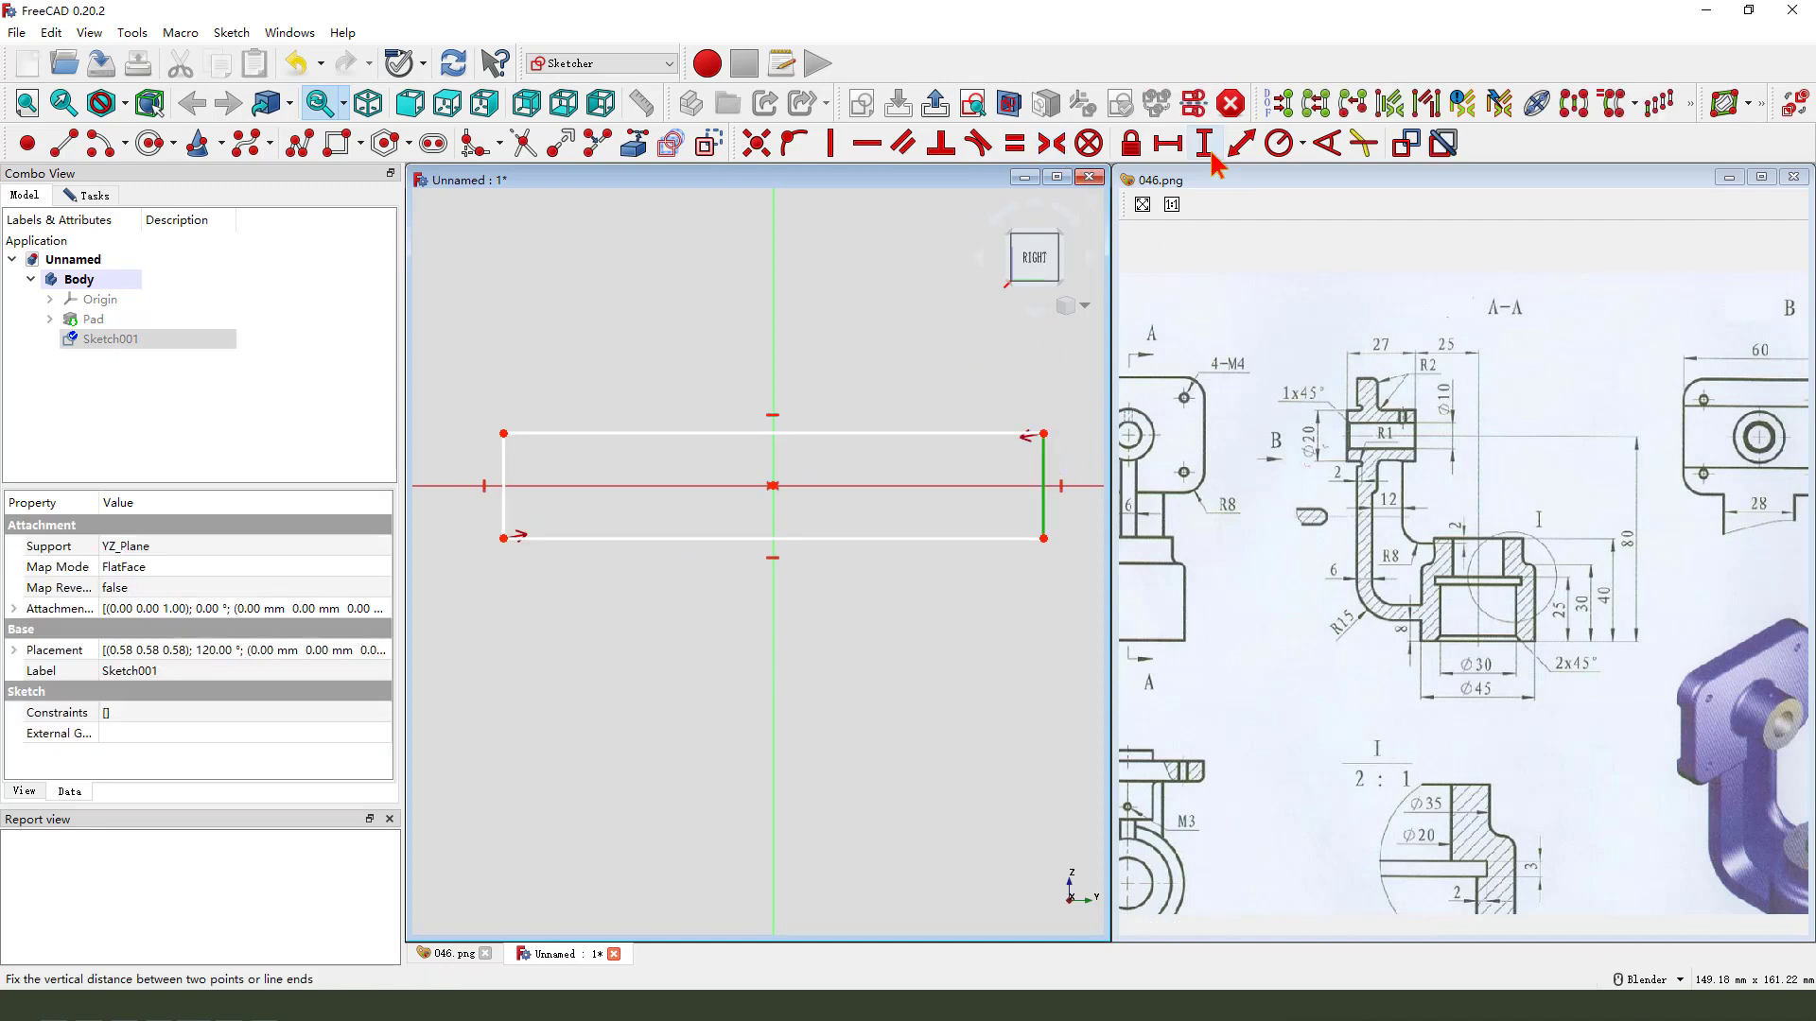
{"action": "left_click", "coordinate": [1203, 143]}
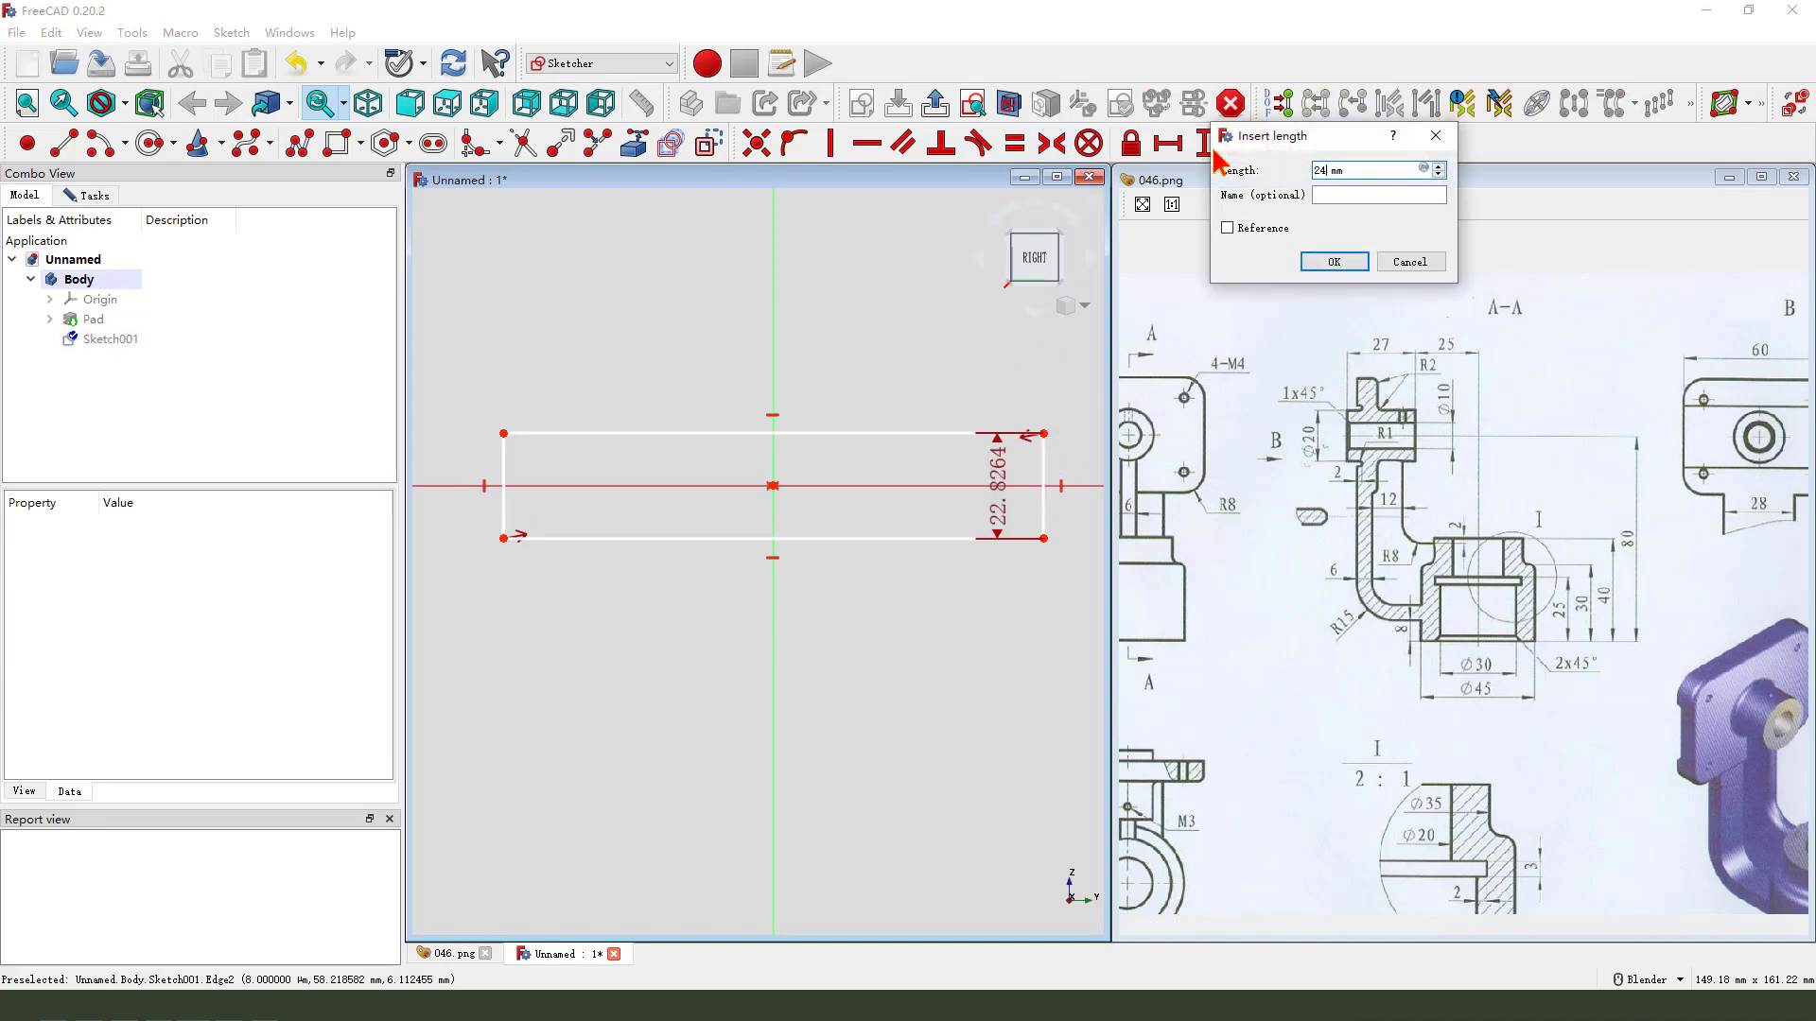
{"action": "key", "text": "Return"}
{"action": "left_click", "coordinate": [870, 543]}
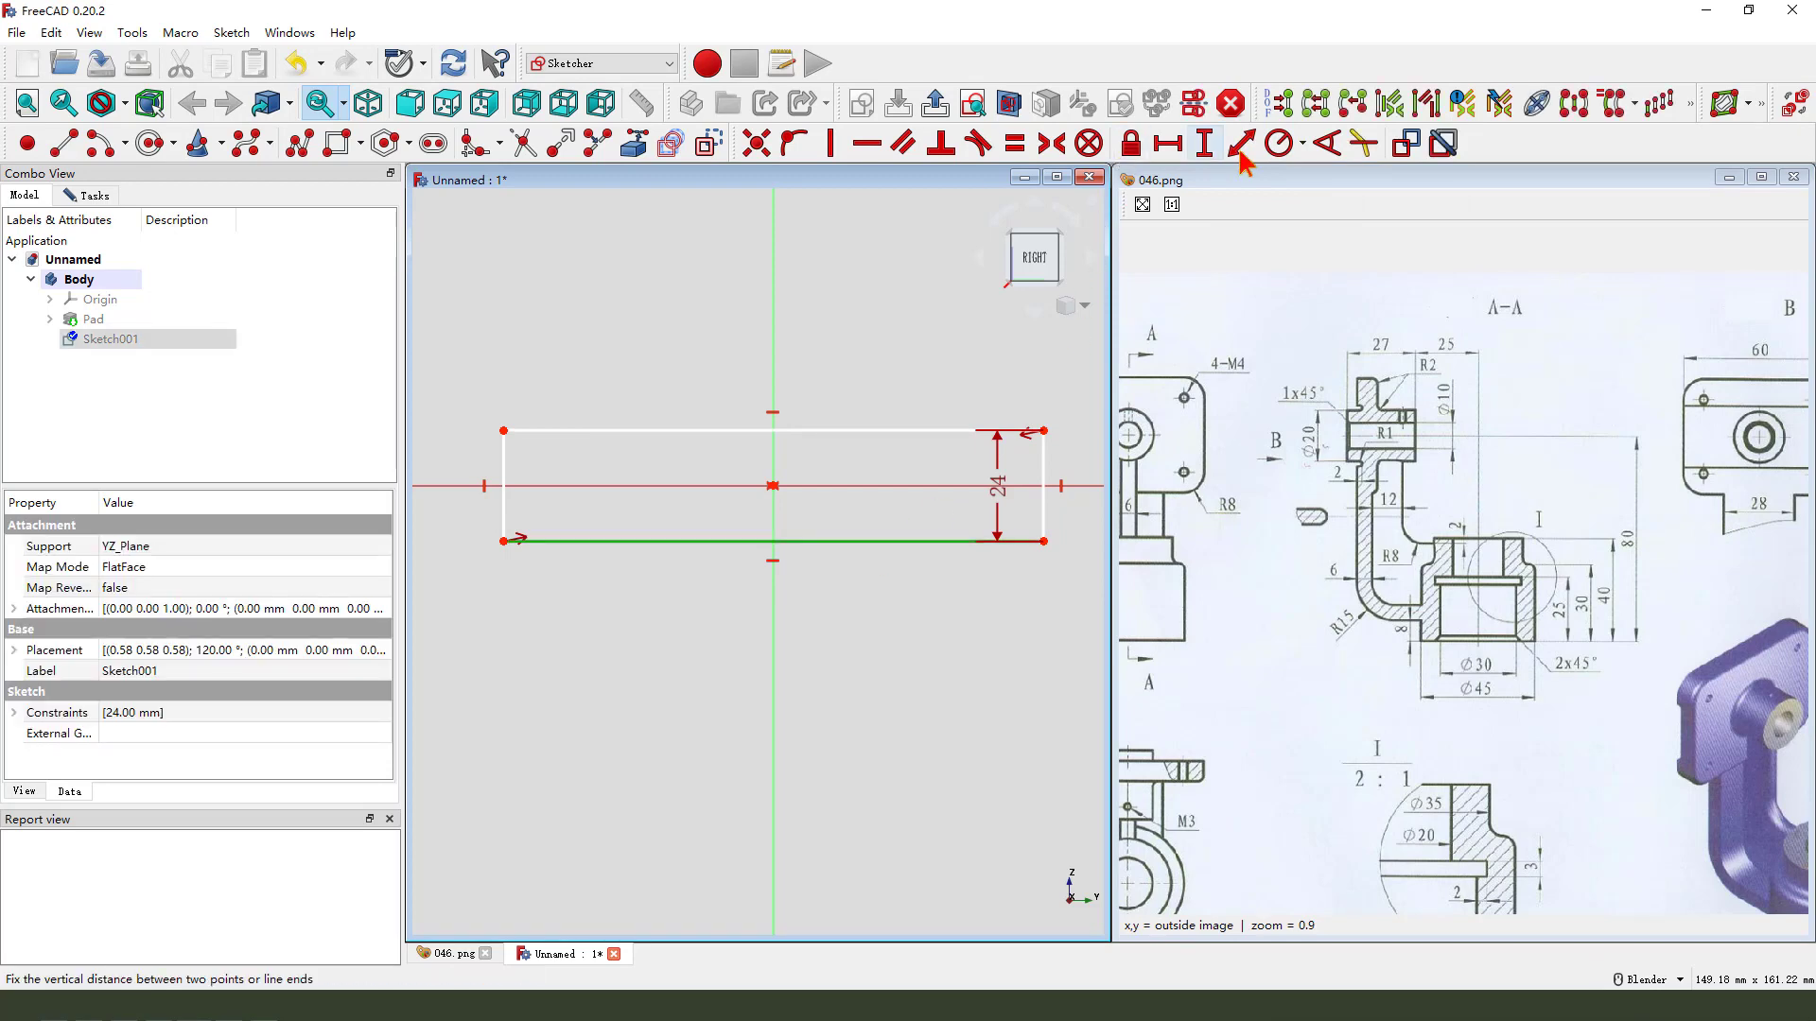
{"action": "left_click", "coordinate": [1169, 143]}
{"action": "key", "text": "Return"}
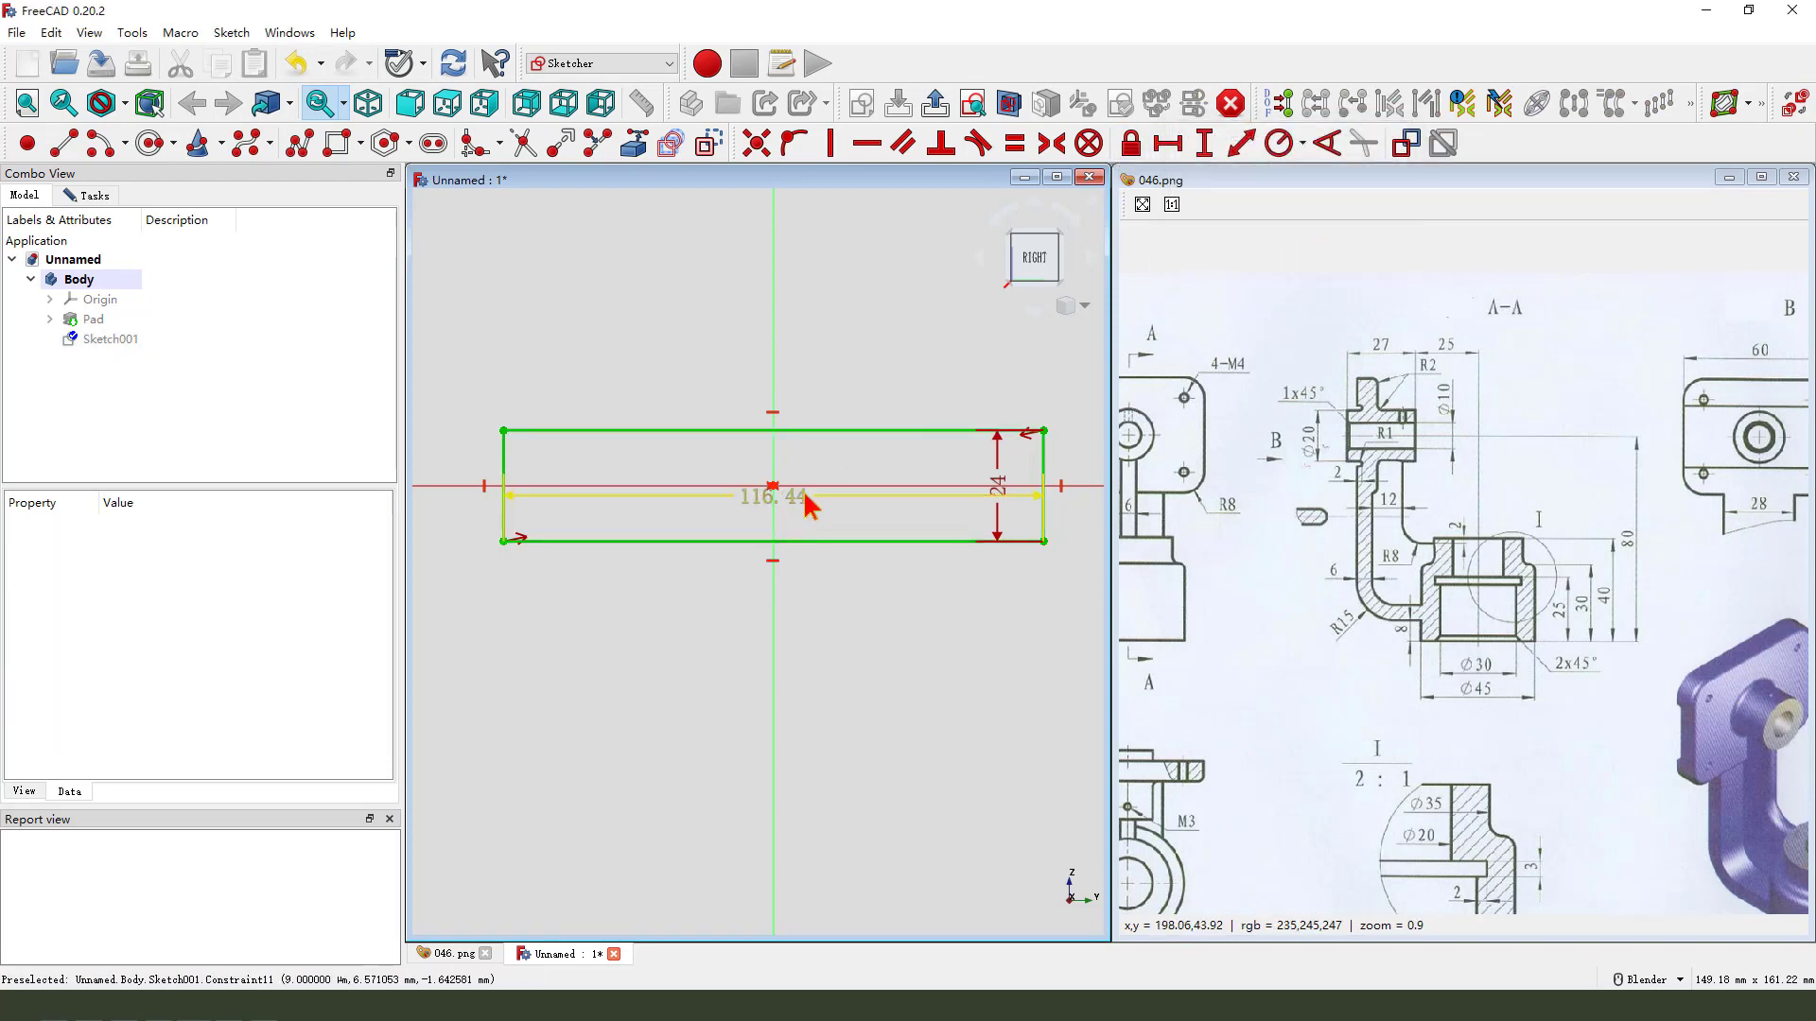
{"action": "left_click_drag", "start_coordinate": [808, 506], "coordinate": [847, 650]}
{"action": "left_click_drag", "start_coordinate": [996, 491], "coordinate": [1079, 463]}
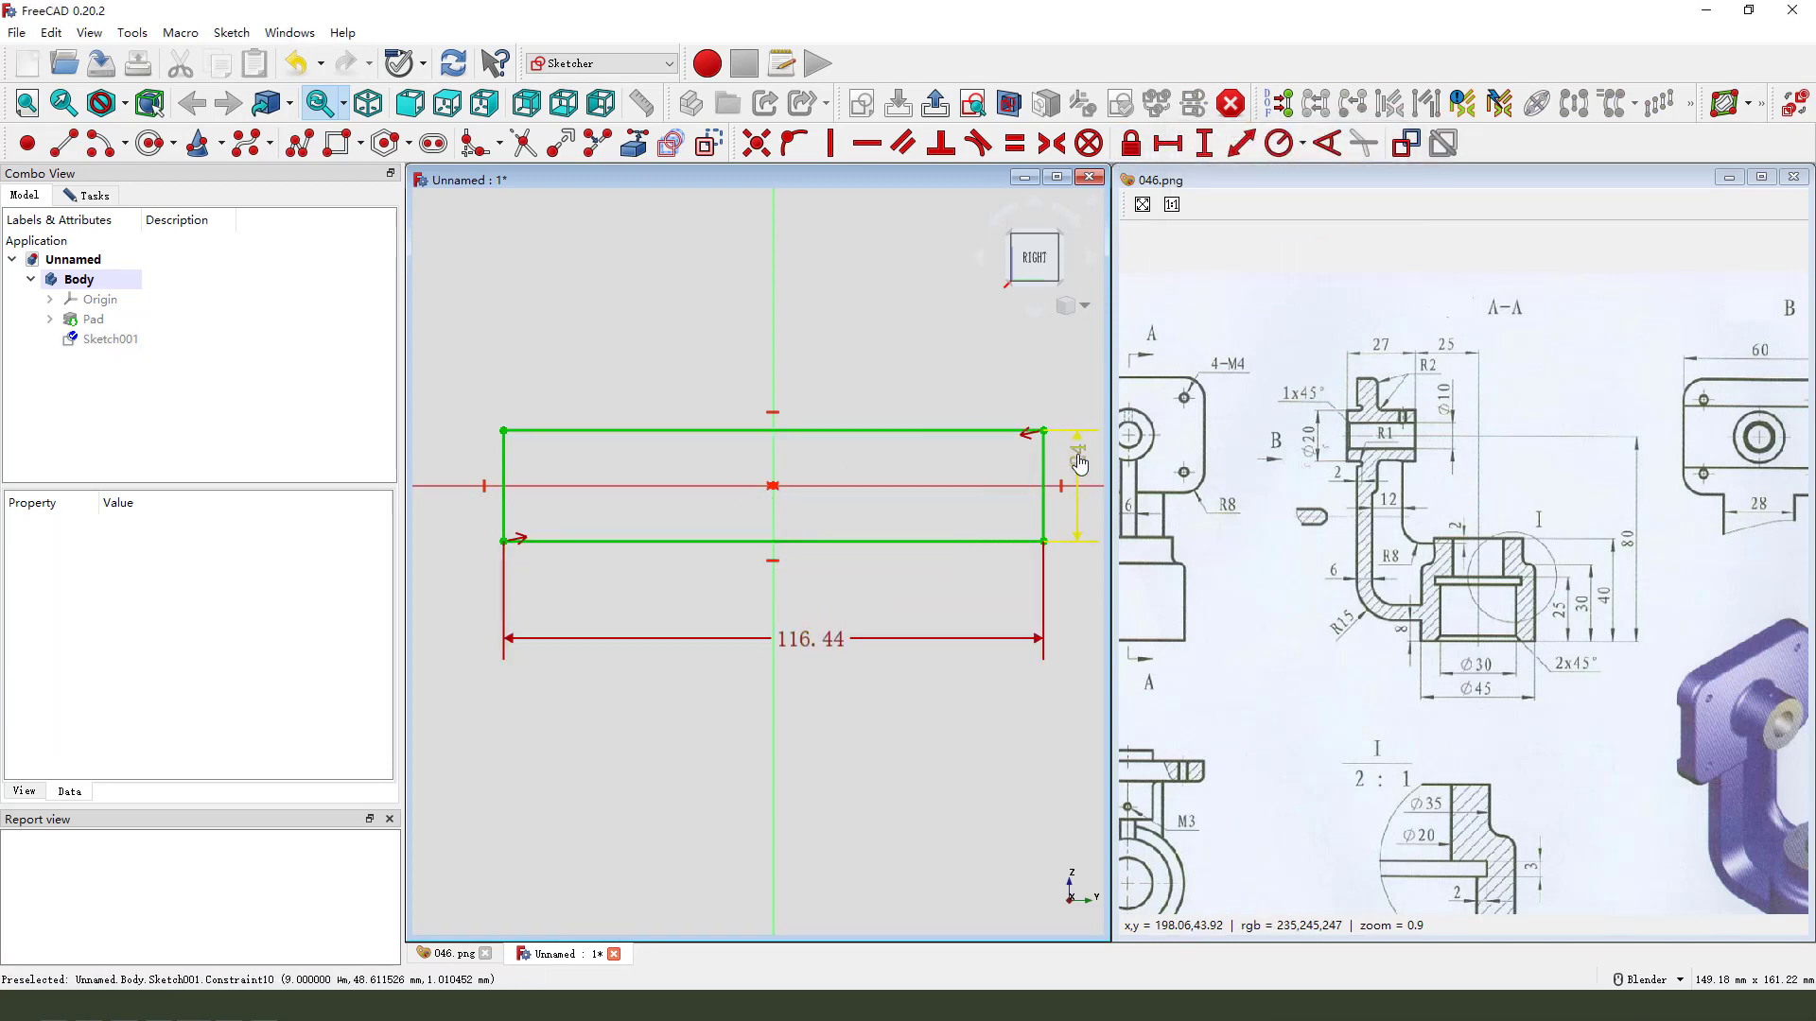
{"action": "left_click", "coordinate": [936, 102]}
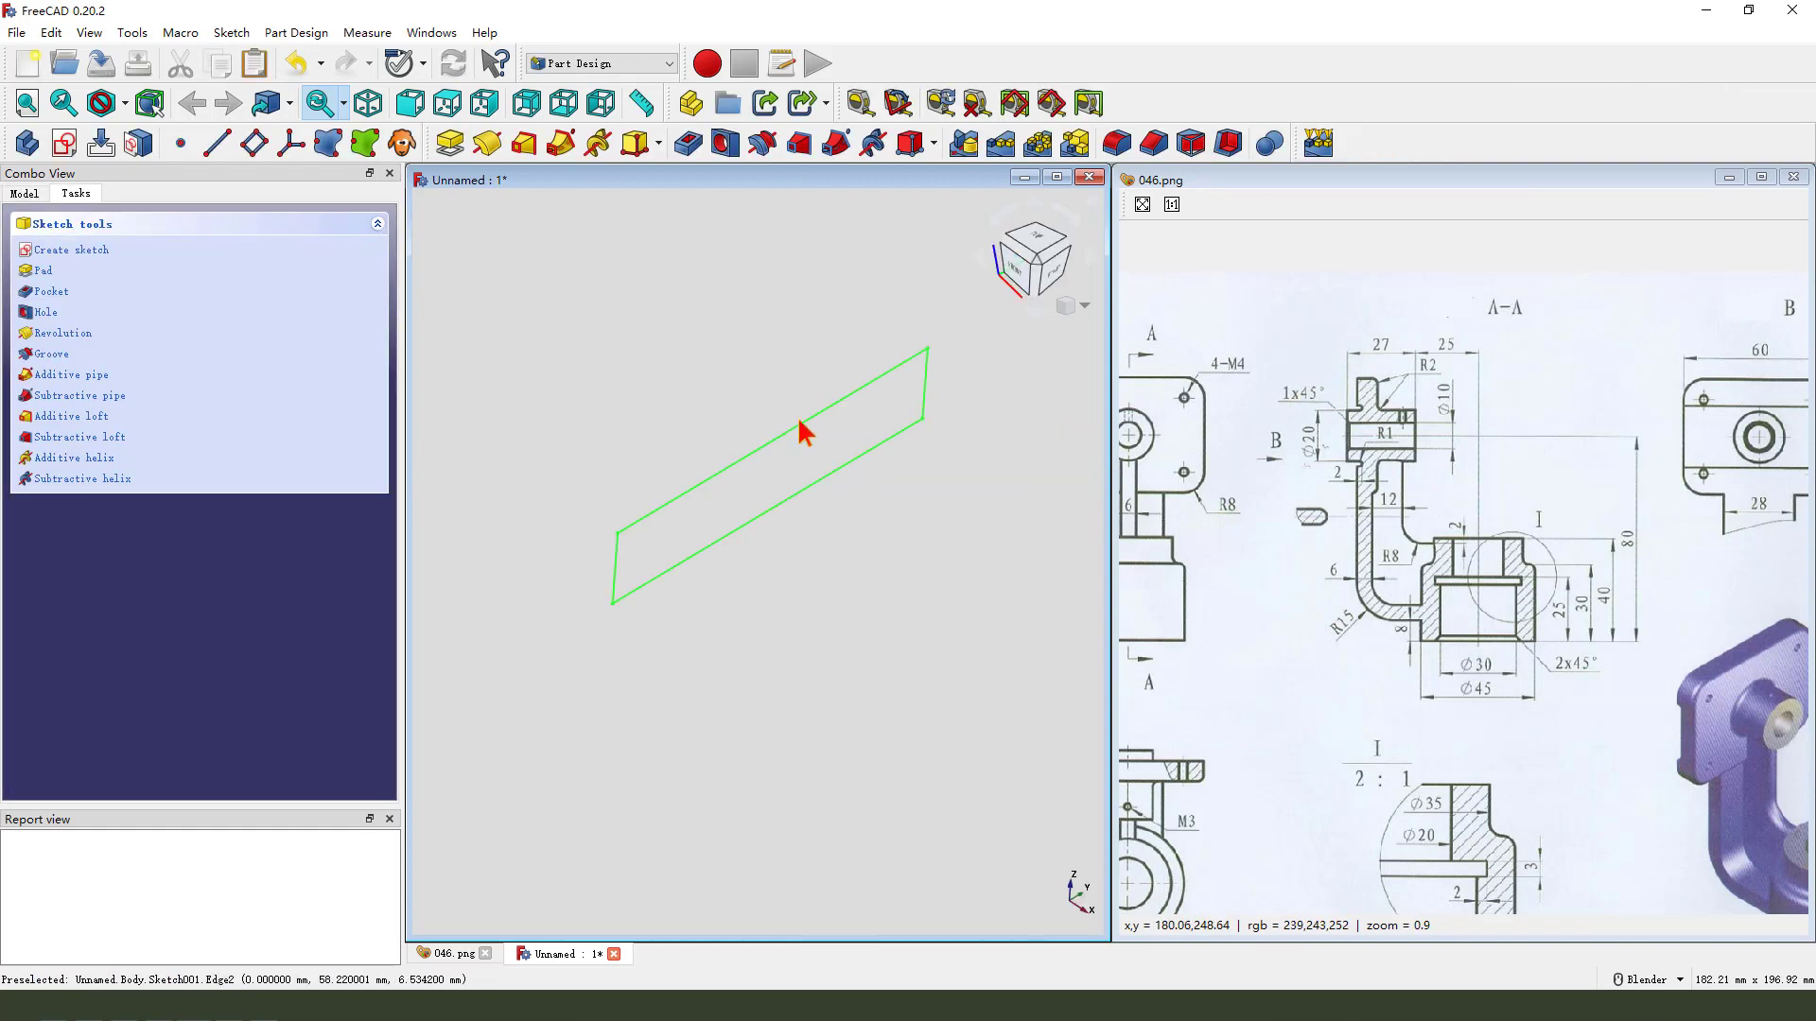
- Pocket the rectangle sketch 2 mm with the direction reversed
{"action": "left_click", "coordinate": [689, 143]}
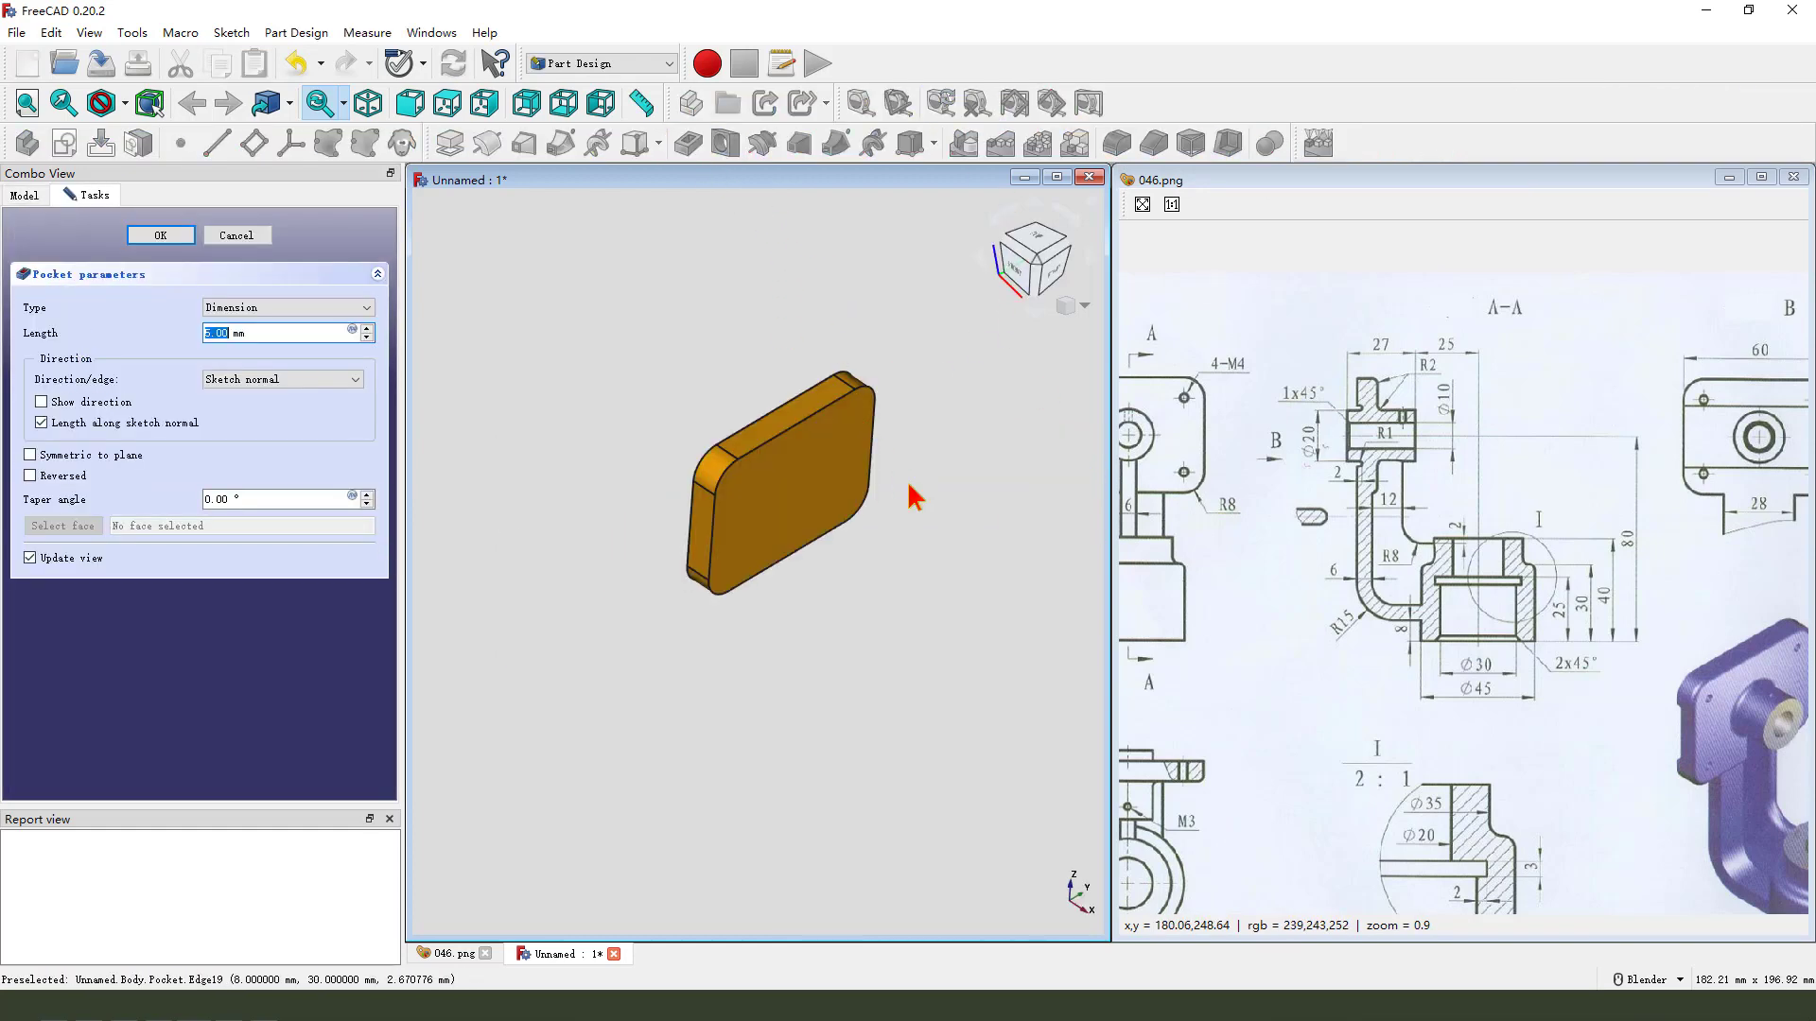
{"action": "middle_click_drag", "start_coordinate": [912, 495], "coordinate": [933, 530]}
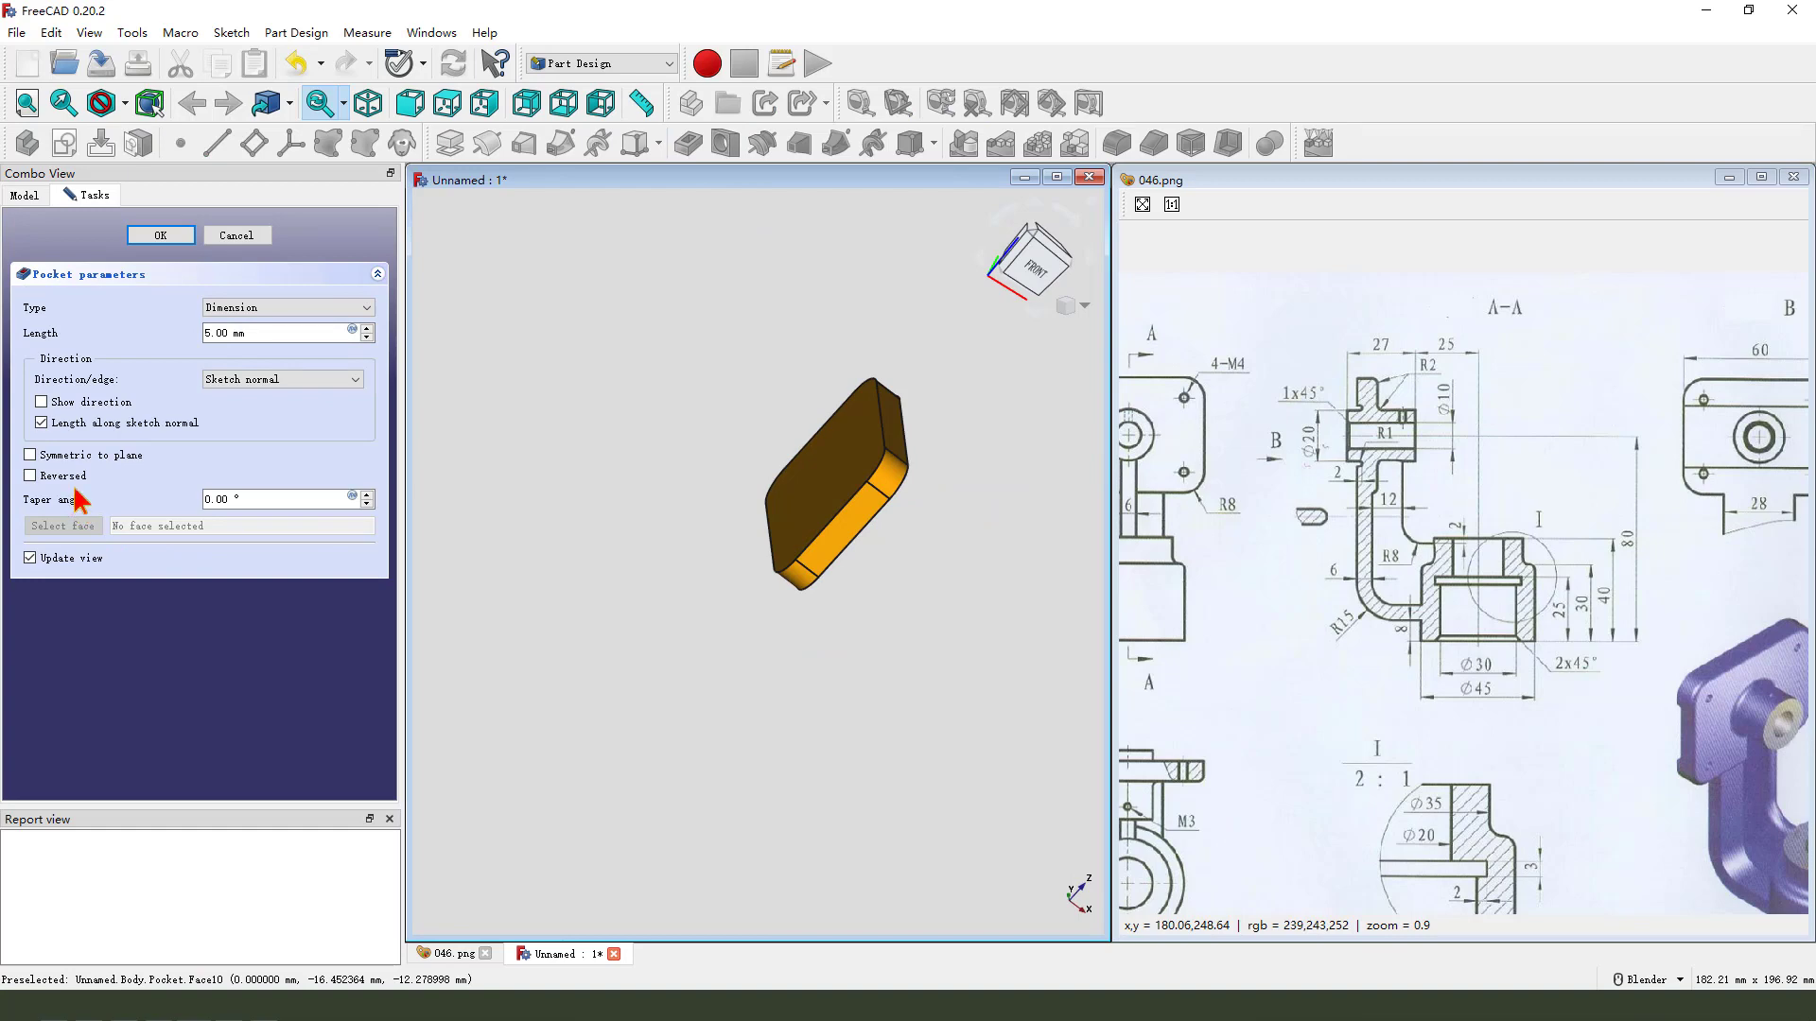
{"action": "left_click_drag", "start_coordinate": [97, 480], "coordinate": [7, 491]}
{"action": "key", "text": "Escape"}
{"action": "left_click", "coordinate": [30, 476]}
{"action": "middle_click_drag", "start_coordinate": [750, 491], "coordinate": [742, 479]}
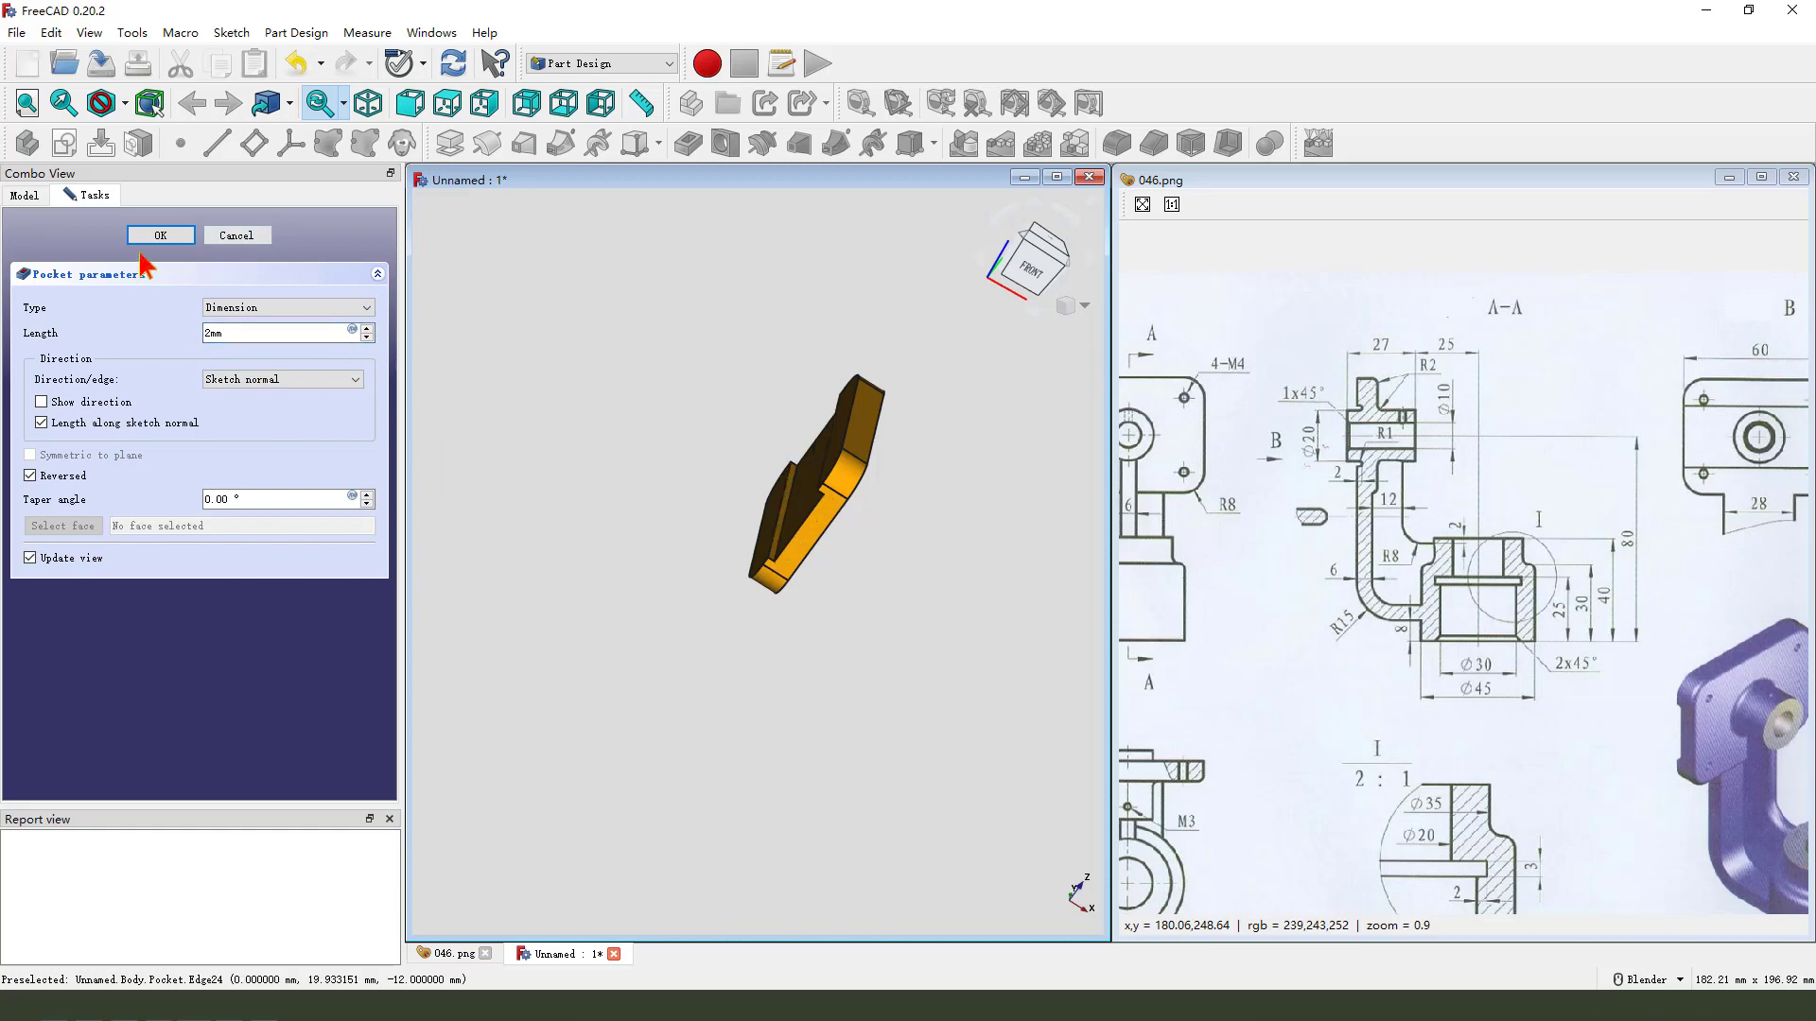
{"action": "left_click", "coordinate": [159, 236]}
{"action": "middle_click_drag", "start_coordinate": [859, 511], "coordinate": [850, 489]}
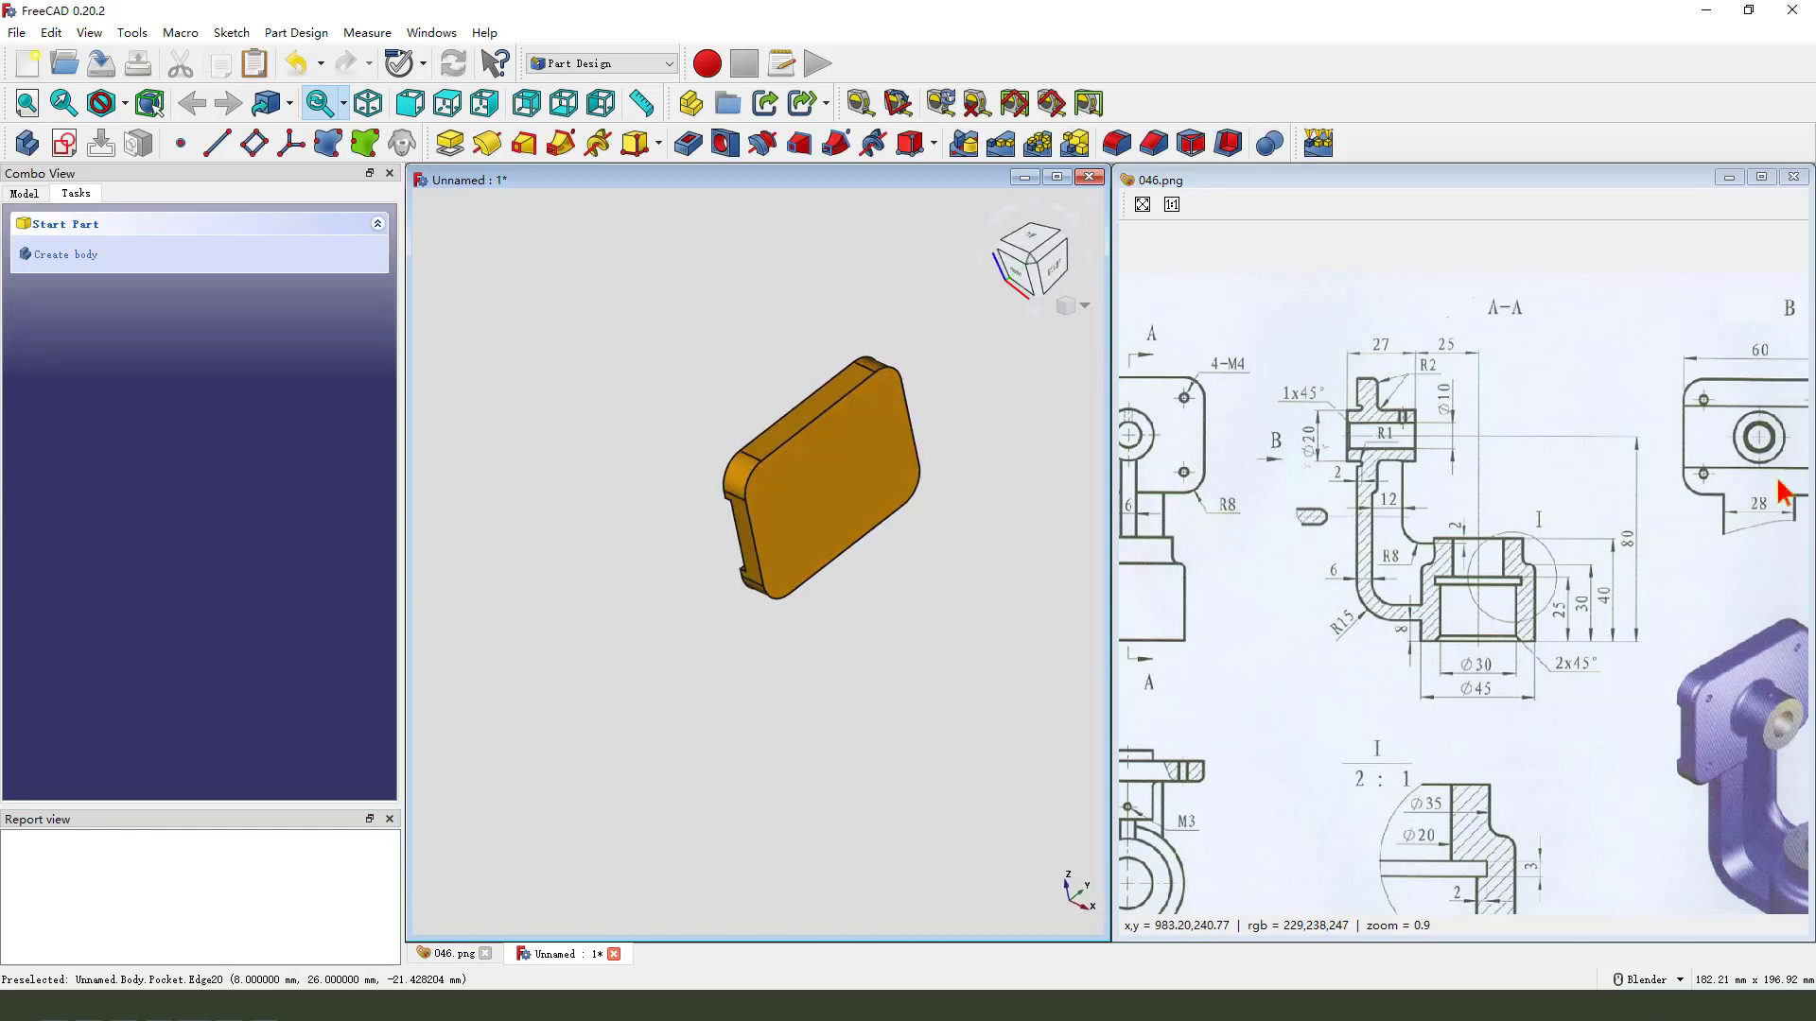
{"action": "middle_click_drag", "start_coordinate": [1651, 482], "coordinate": [1486, 521]}
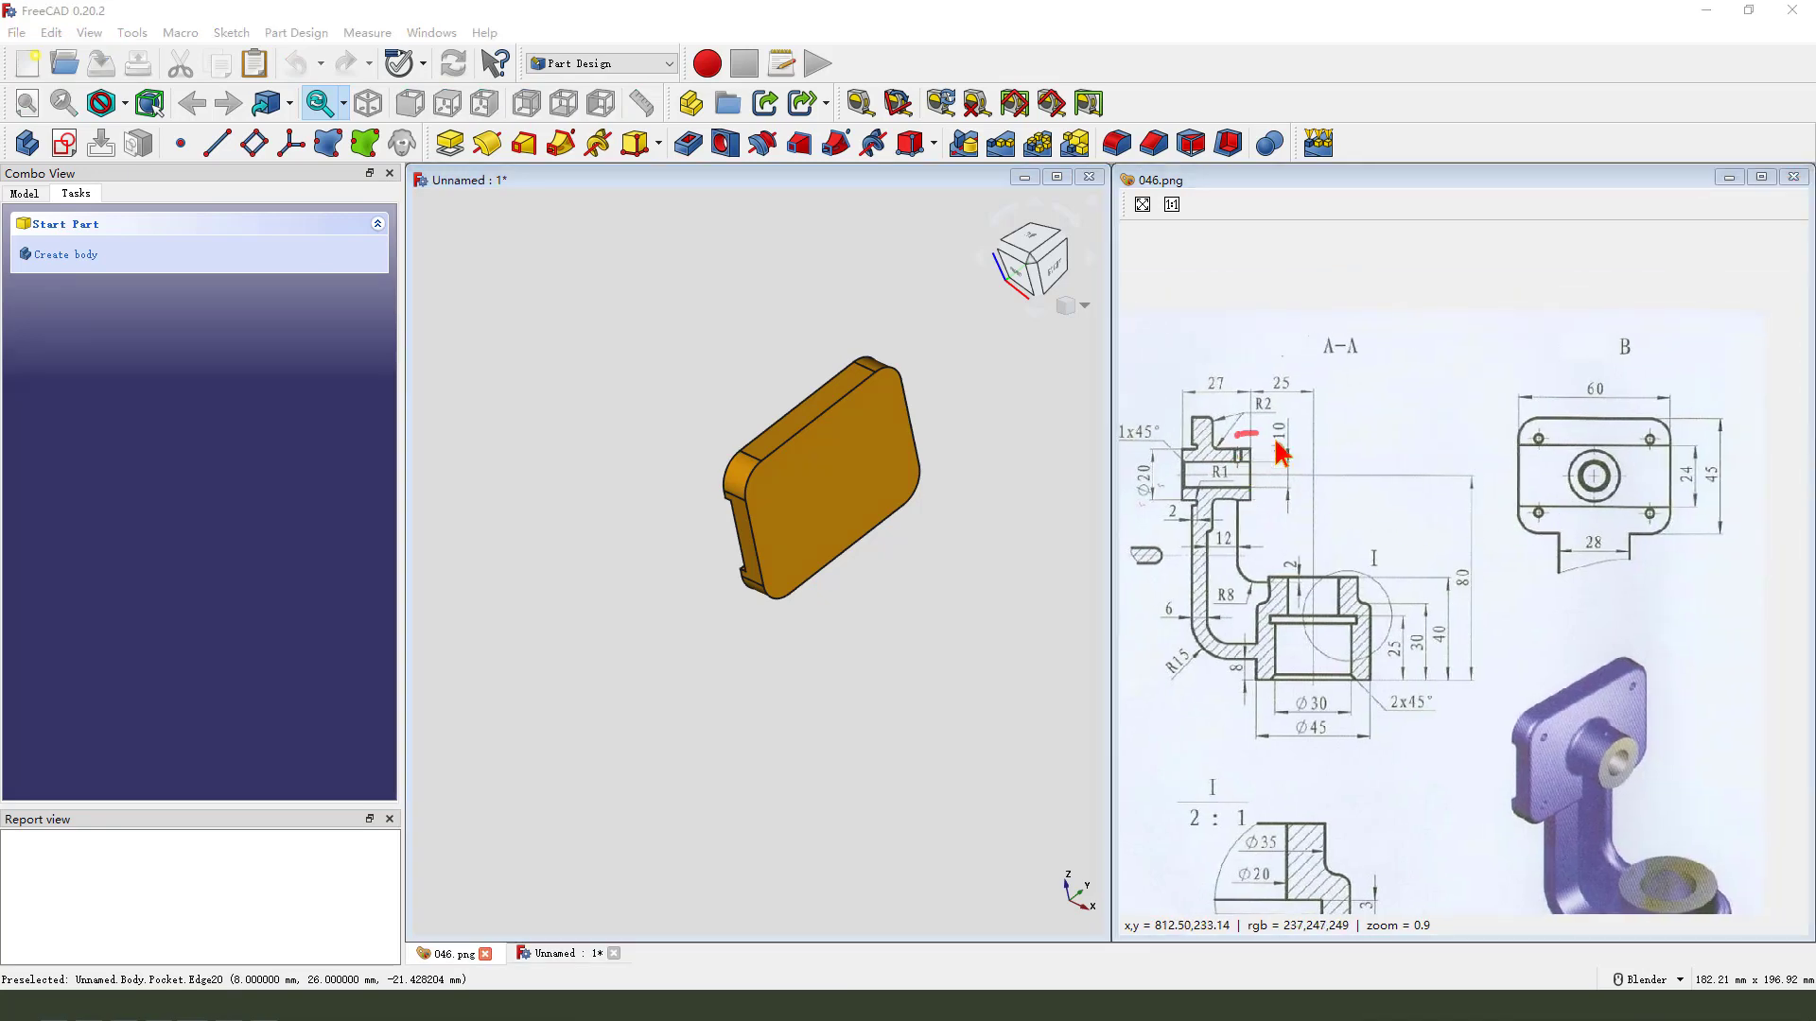
- Check section A-A on the drawing and create a new sketch on the YZ plane
{"action": "left_click_drag", "start_coordinate": [1277, 443], "coordinate": [1246, 464]}
{"action": "key", "text": "Escape"}
{"action": "mouse_move", "coordinate": [1282, 546]}
{"action": "middle_mouse_down"}
{"action": "mouse_move", "coordinate": [1461, 549]}
{"action": "mouse_move", "coordinate": [1339, 541]}
{"action": "middle_mouse_up"}
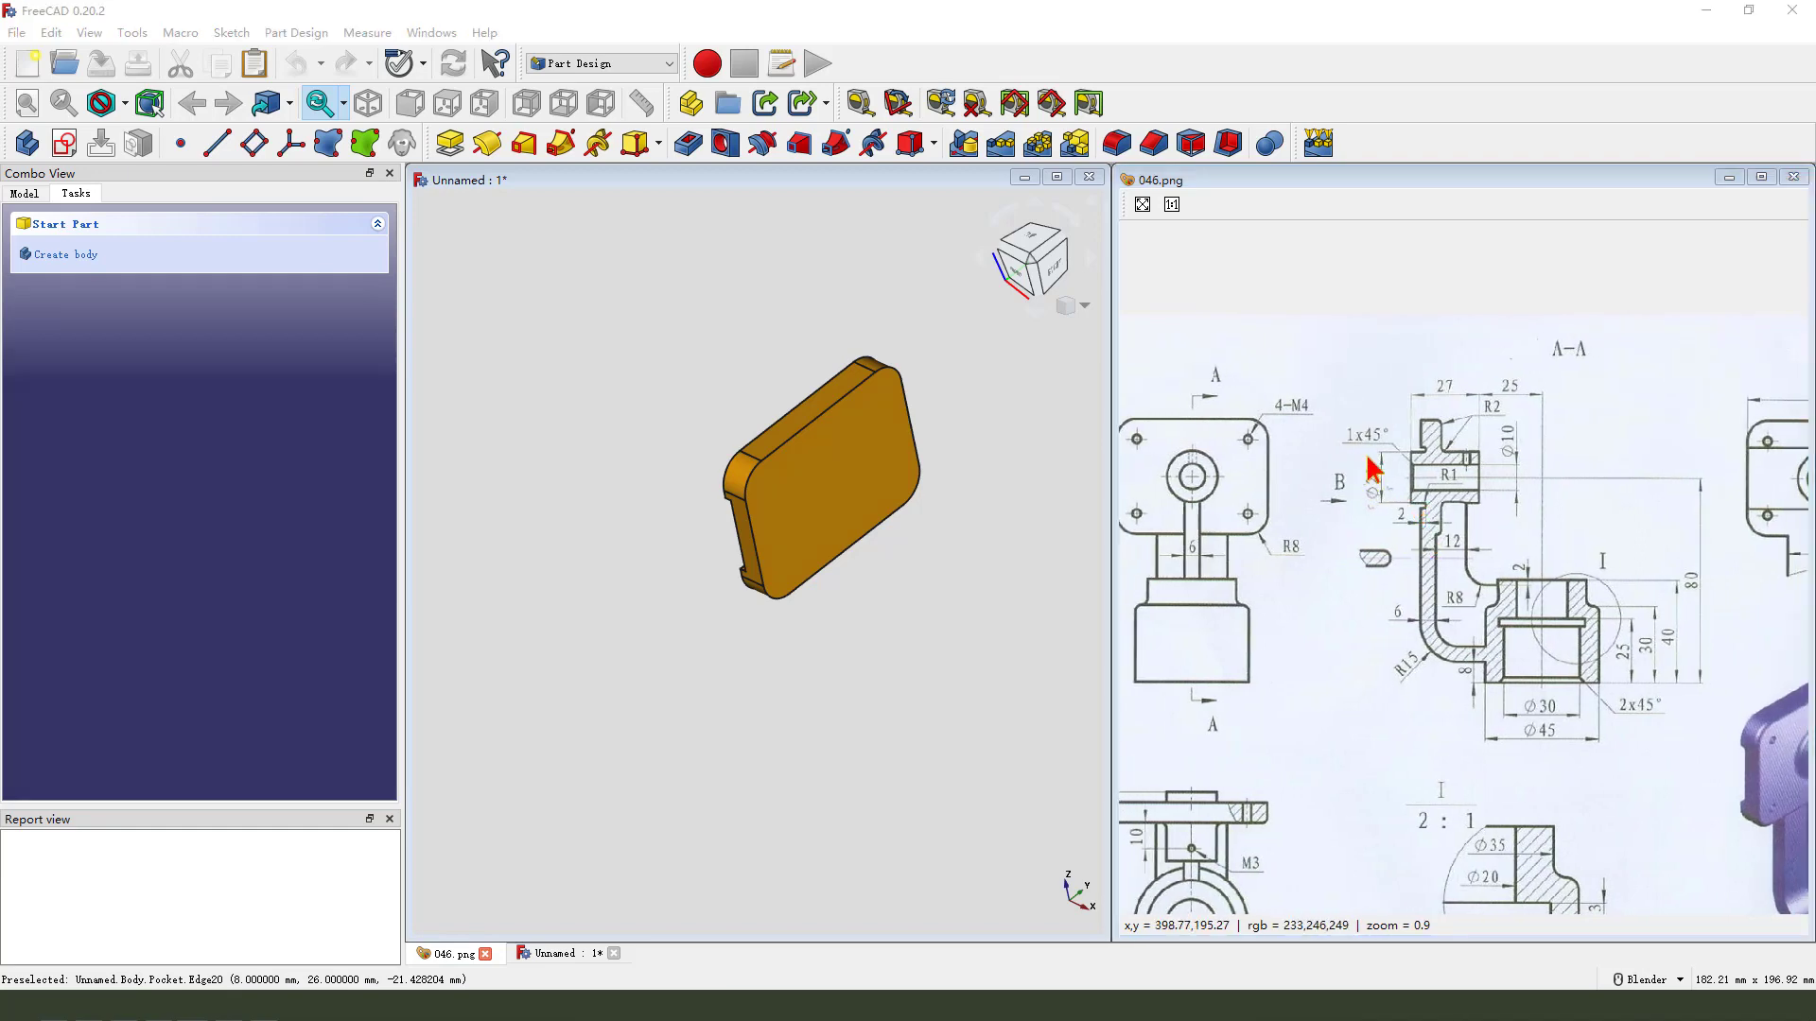
{"action": "key", "text": "Escape"}
{"action": "mouse_move", "coordinate": [1608, 596]}
{"action": "middle_mouse_down"}
{"action": "mouse_move", "coordinate": [1546, 601]}
{"action": "mouse_move", "coordinate": [1614, 597]}
{"action": "middle_mouse_up"}
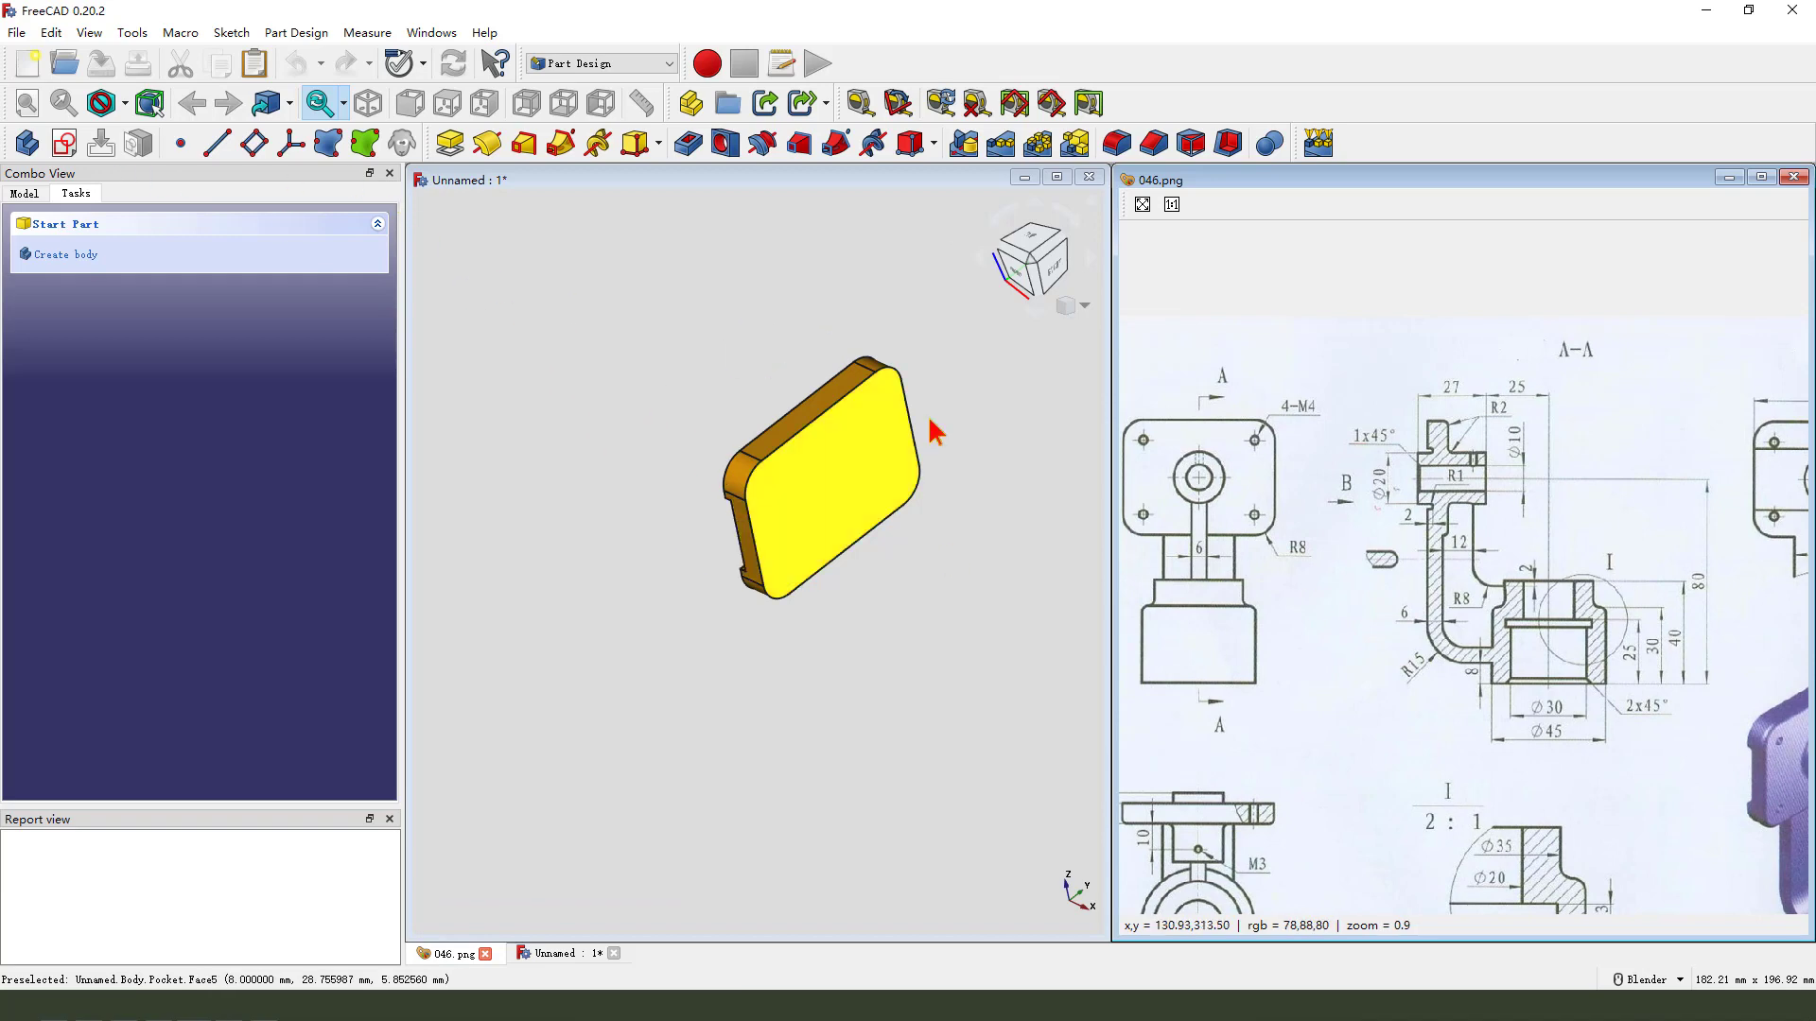
{"action": "left_click", "coordinate": [64, 143]}
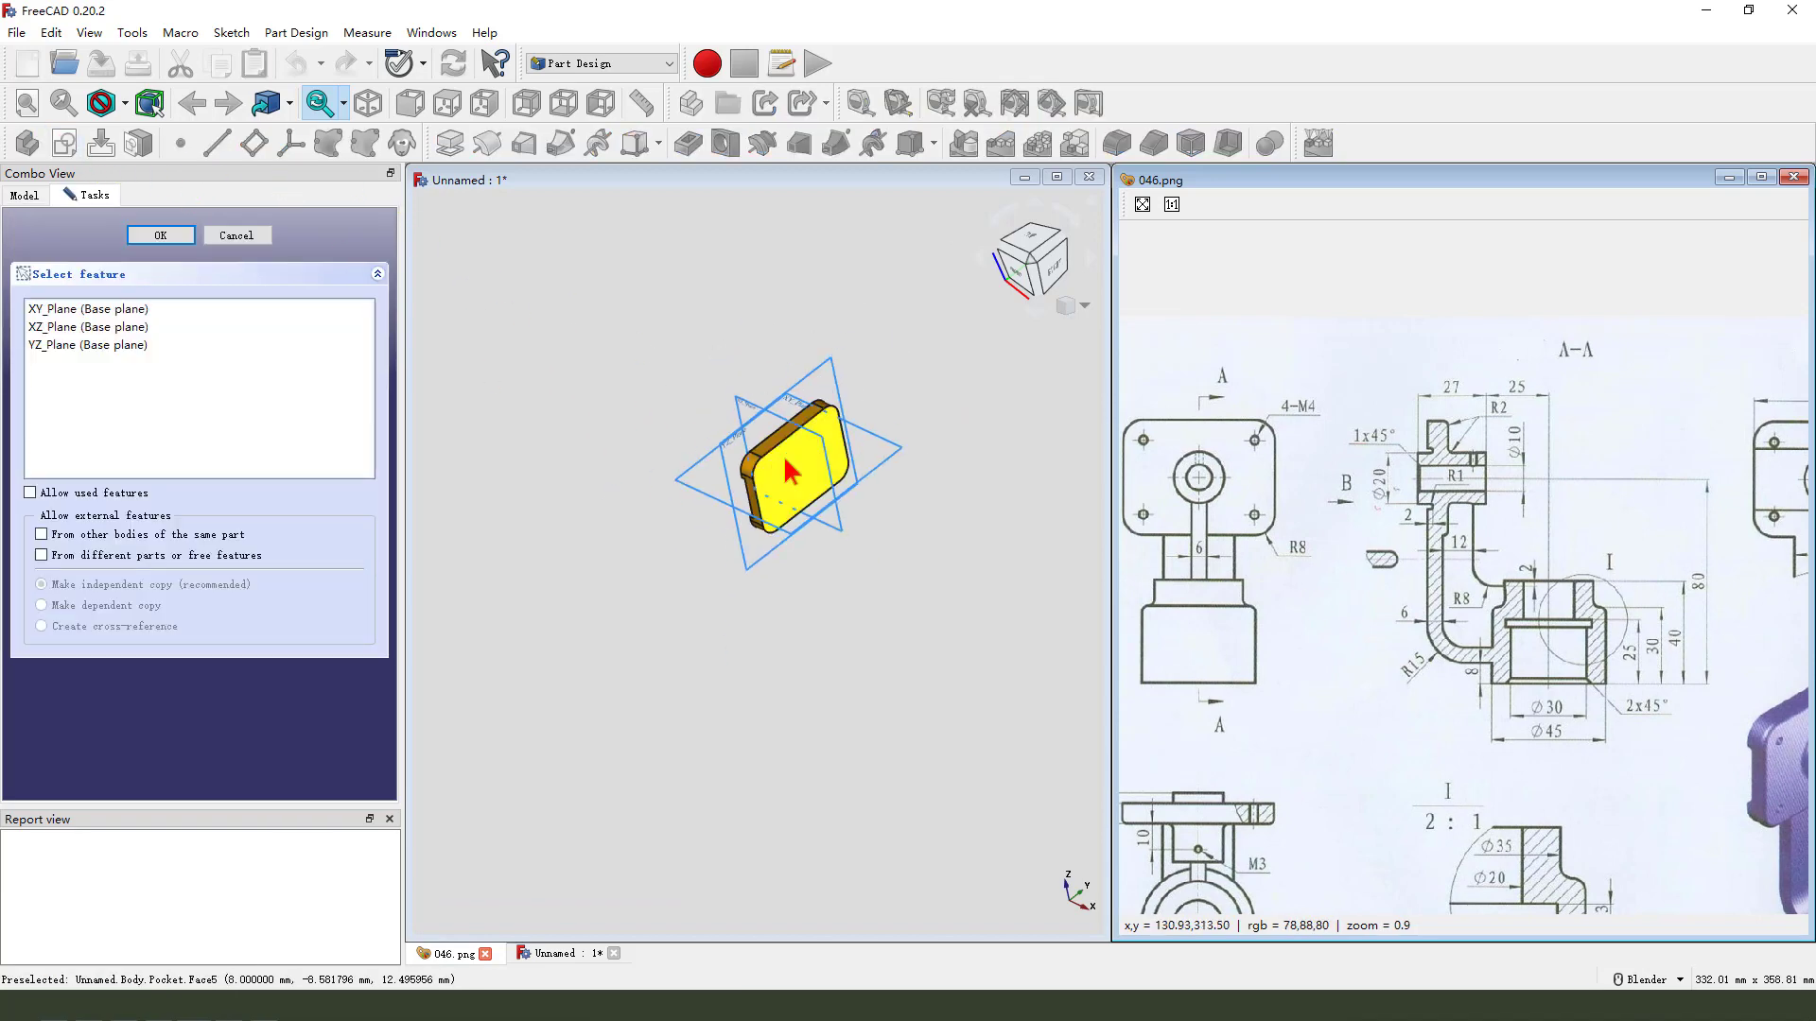
{"action": "scroll", "coordinate": [815, 426], "scroll_direction": "up", "scroll_amount": 1}
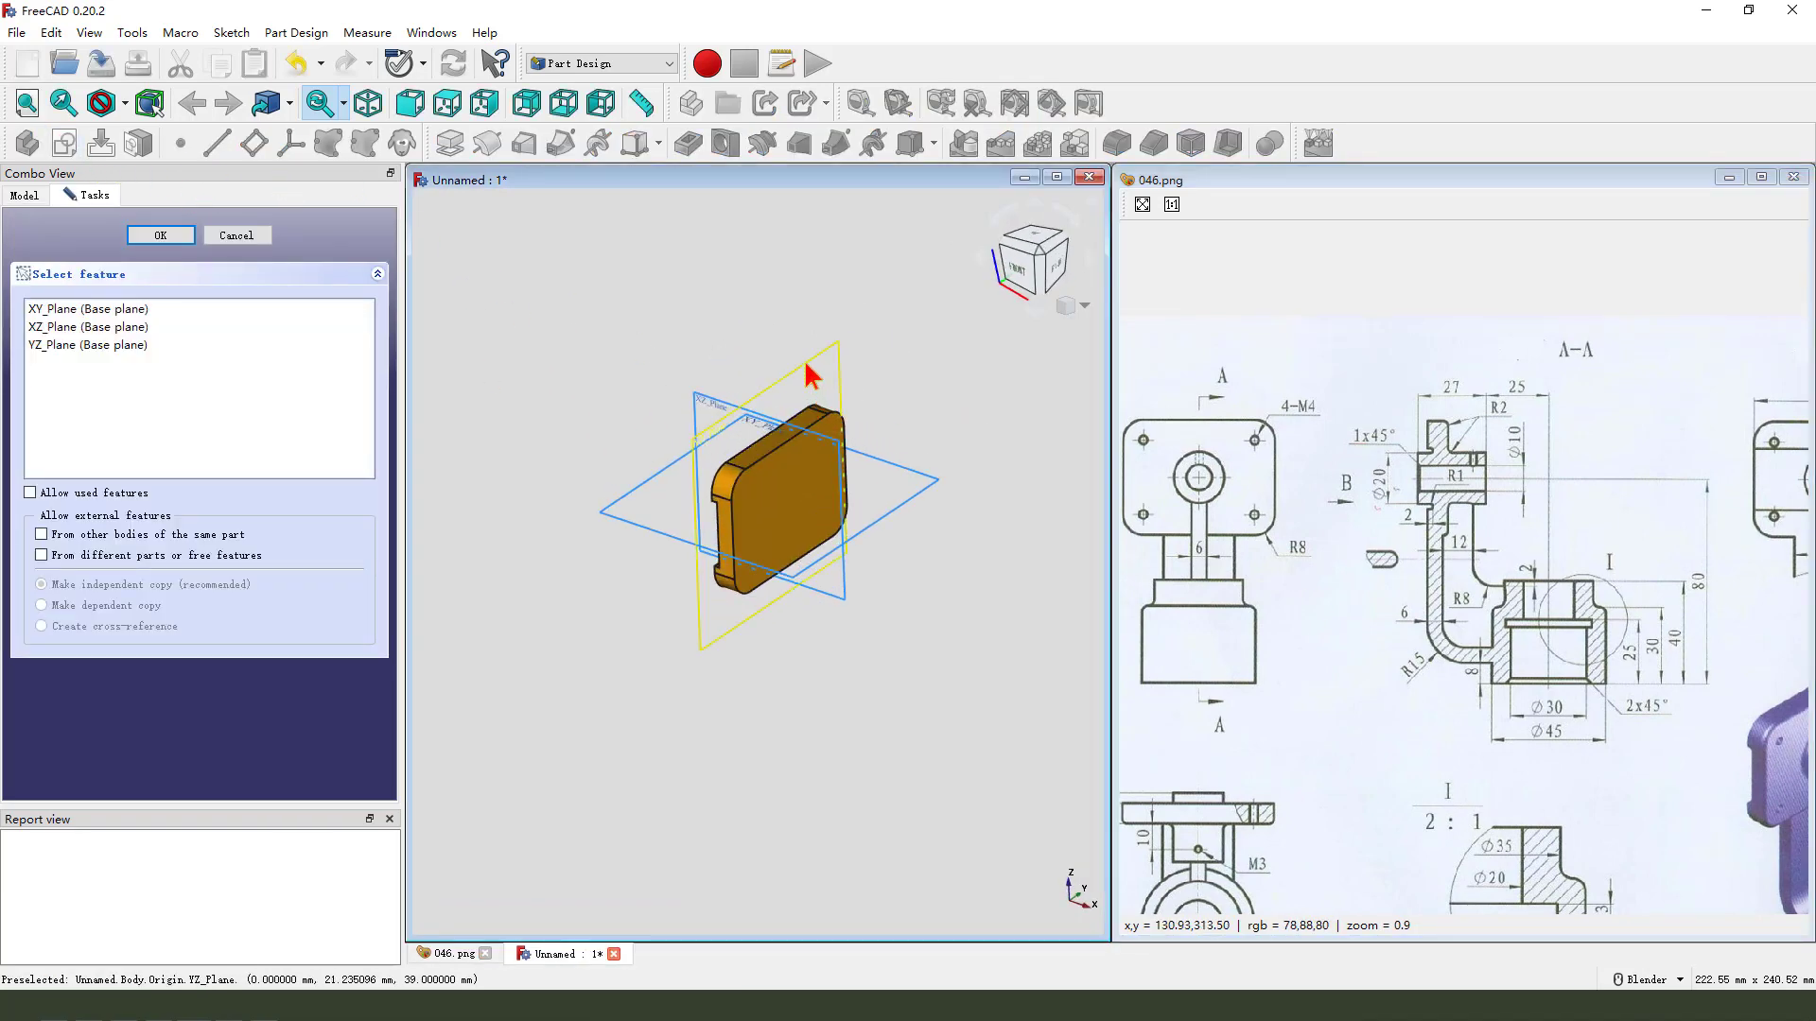
{"action": "left_click", "coordinate": [811, 376]}
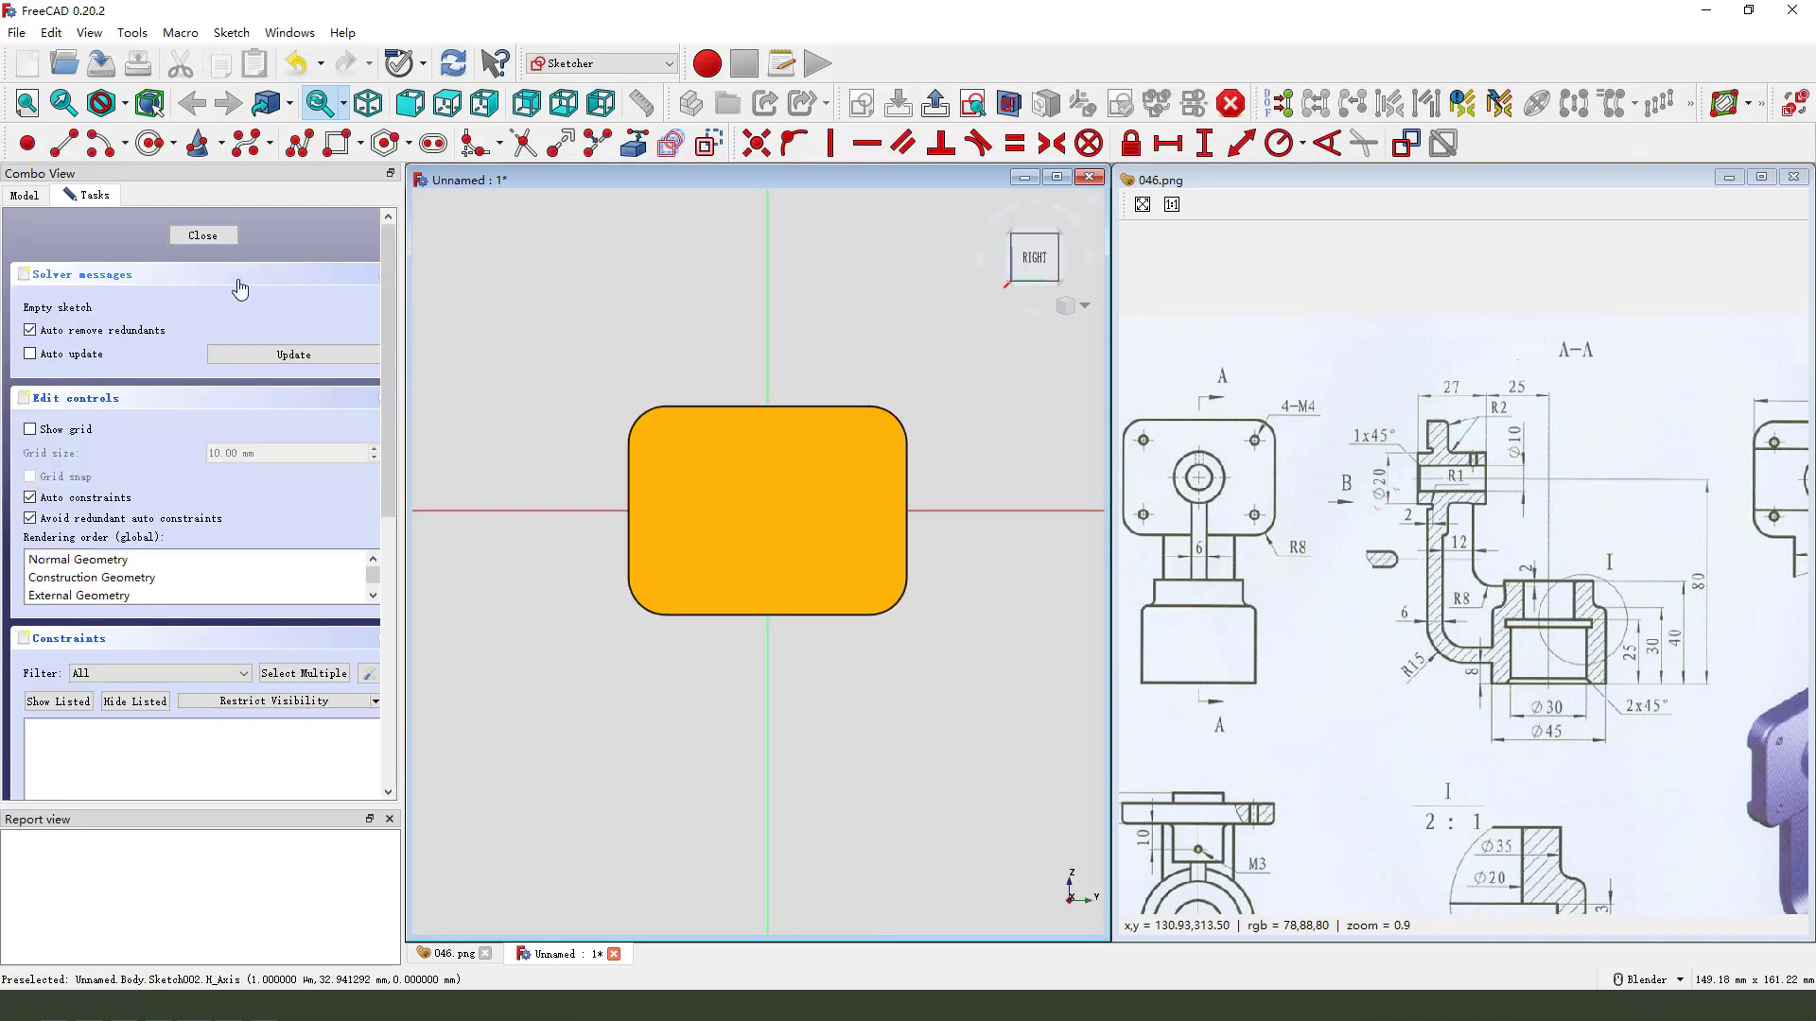
{"action": "left_click", "coordinate": [25, 194]}
{"action": "left_click", "coordinate": [105, 339]}
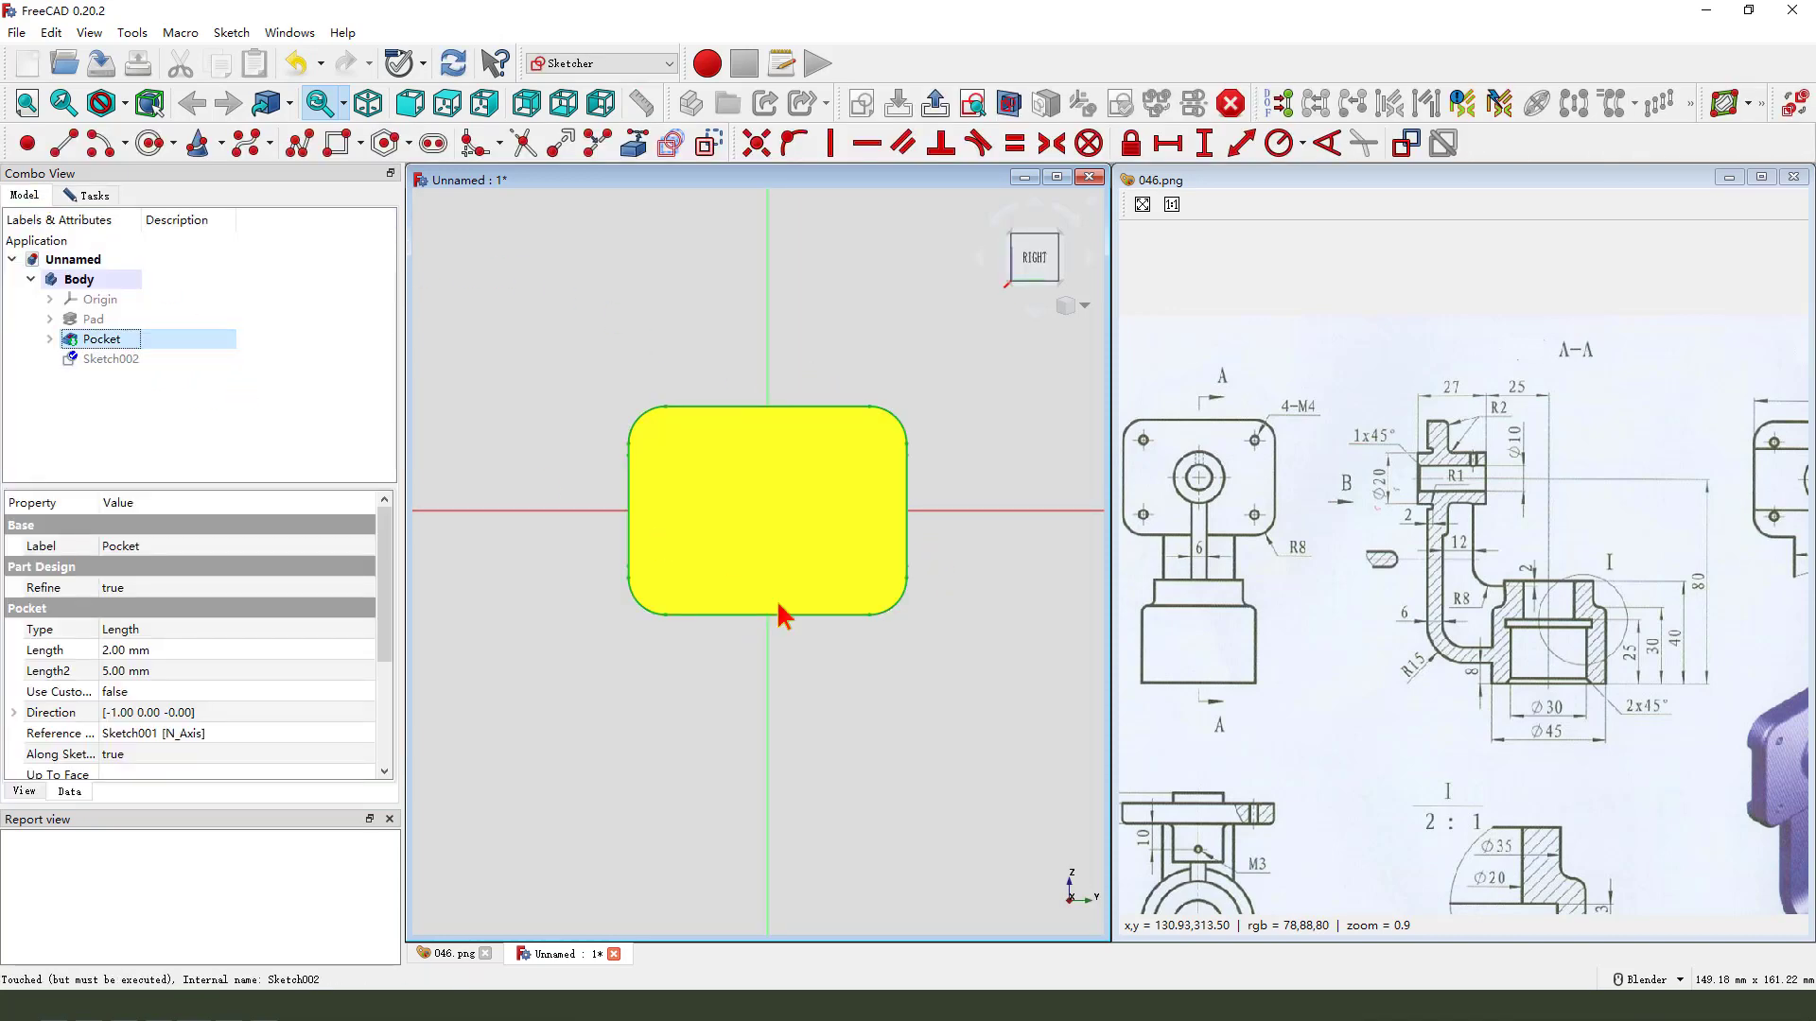
- Draw a circle at the origin, constrain its diameter to 20 mm, and close the sketch
{"action": "left_click", "coordinate": [150, 143]}
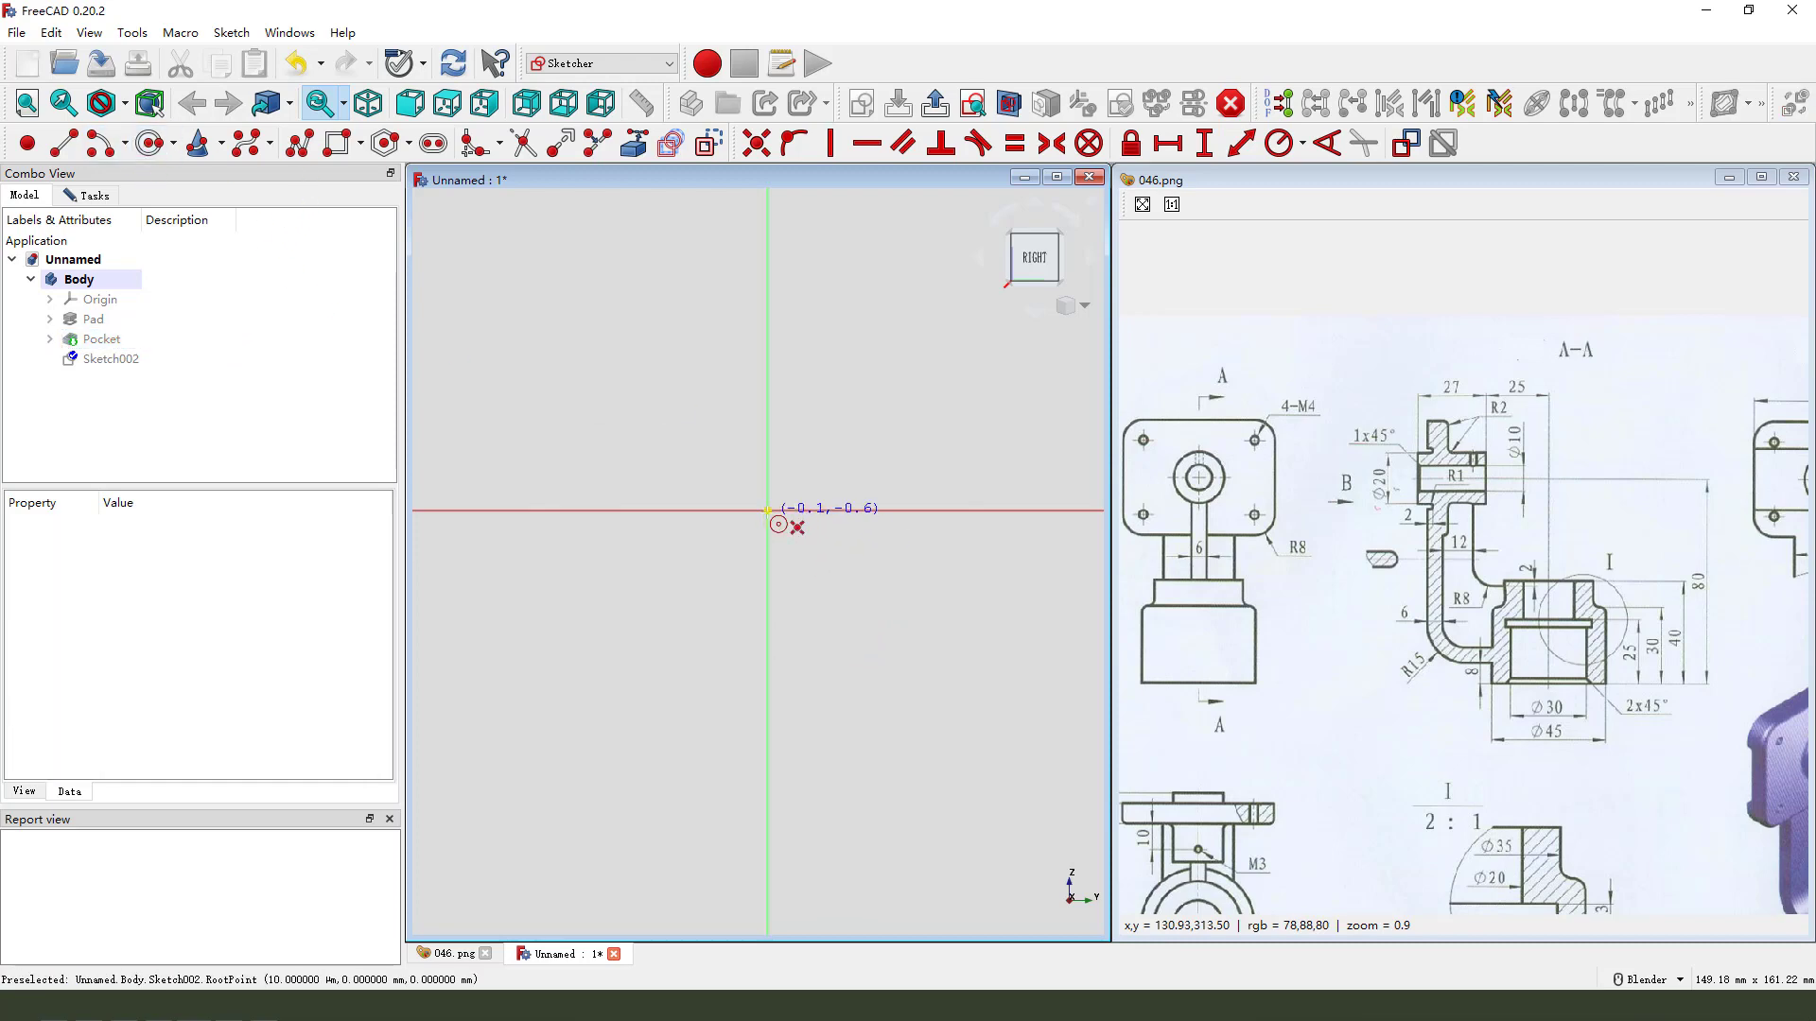
{"action": "left_click", "coordinate": [768, 510]}
{"action": "left_click", "coordinate": [841, 579]}
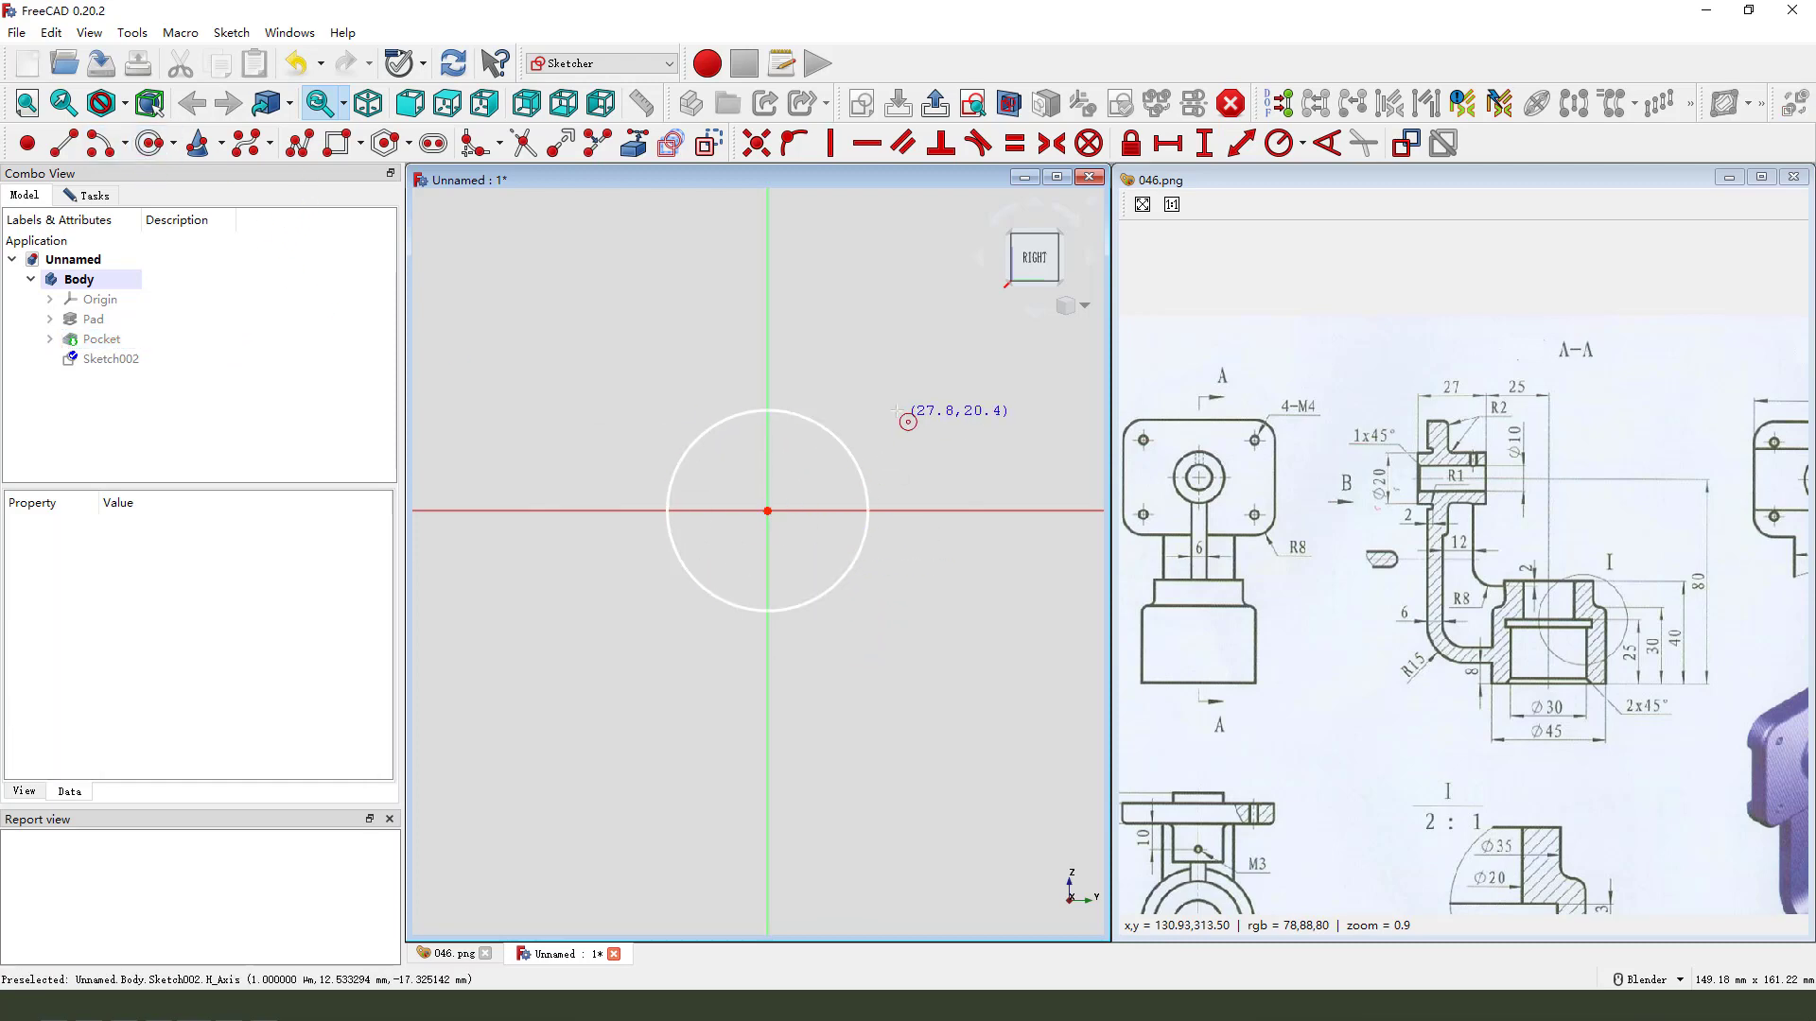
{"action": "left_click", "coordinate": [851, 457]}
{"action": "left_click", "coordinate": [1303, 143]}
{"action": "left_click", "coordinate": [1317, 215]}
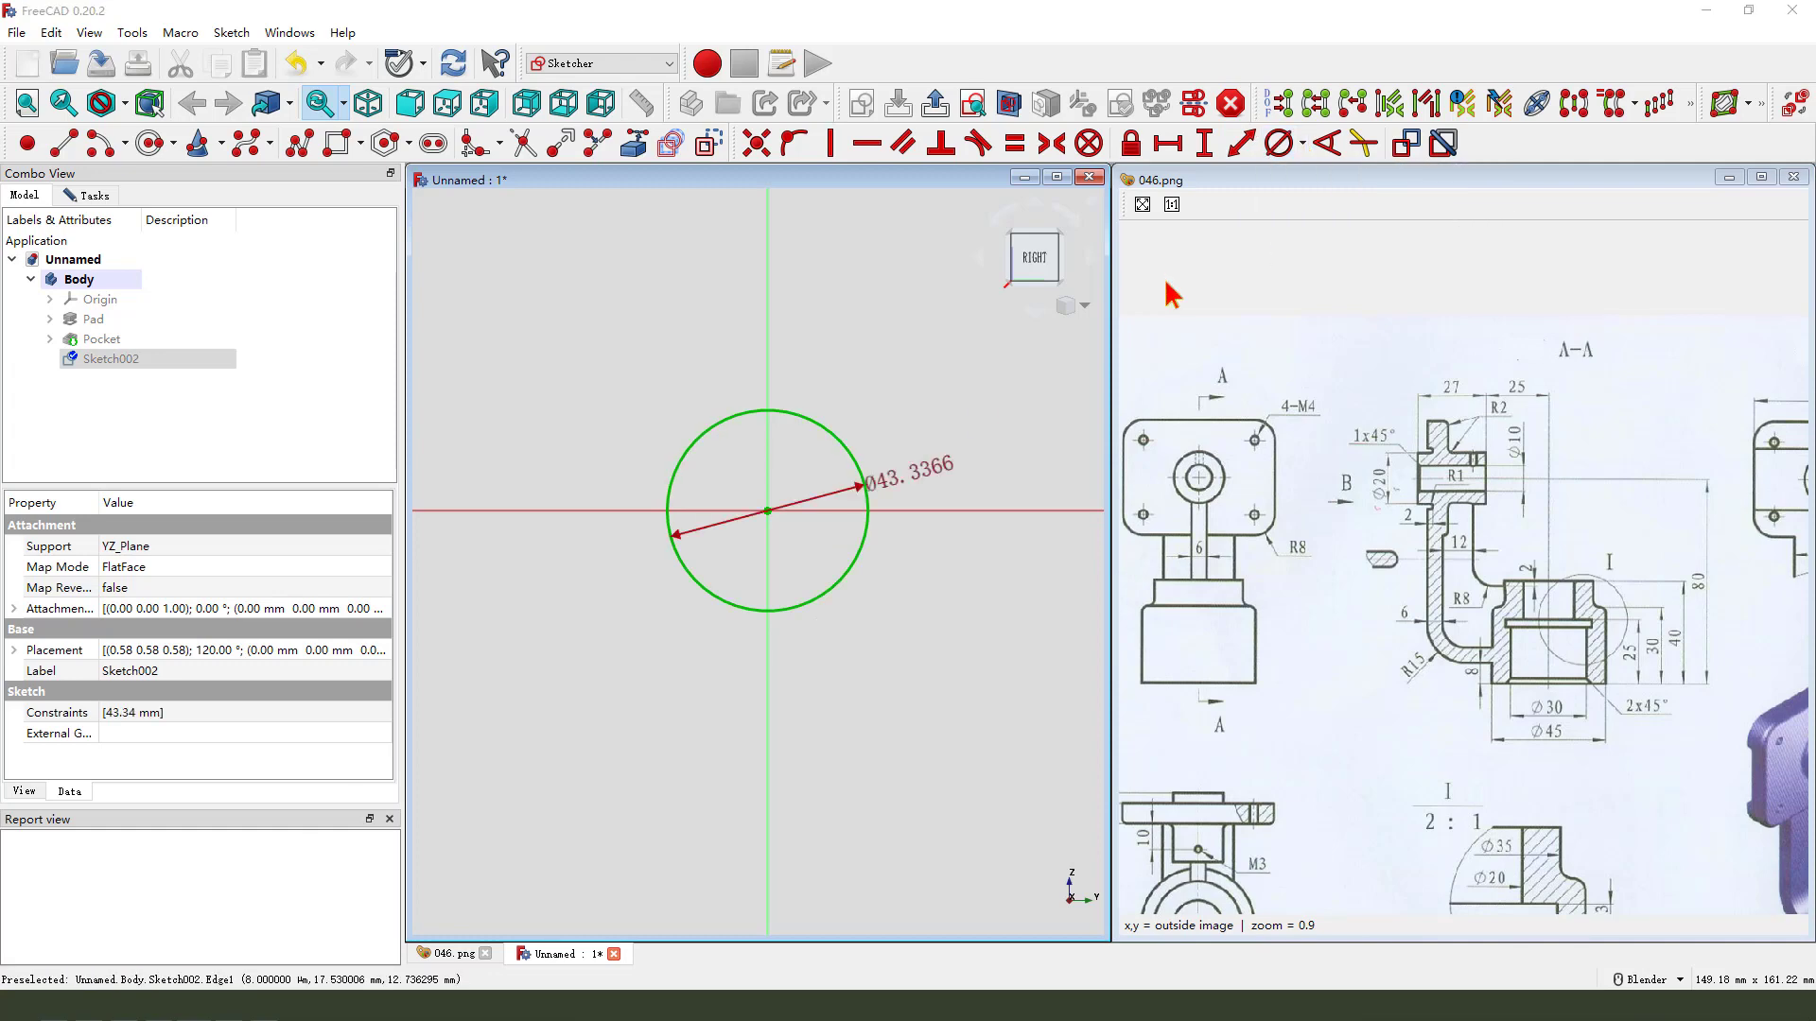
{"action": "key", "text": "Return"}
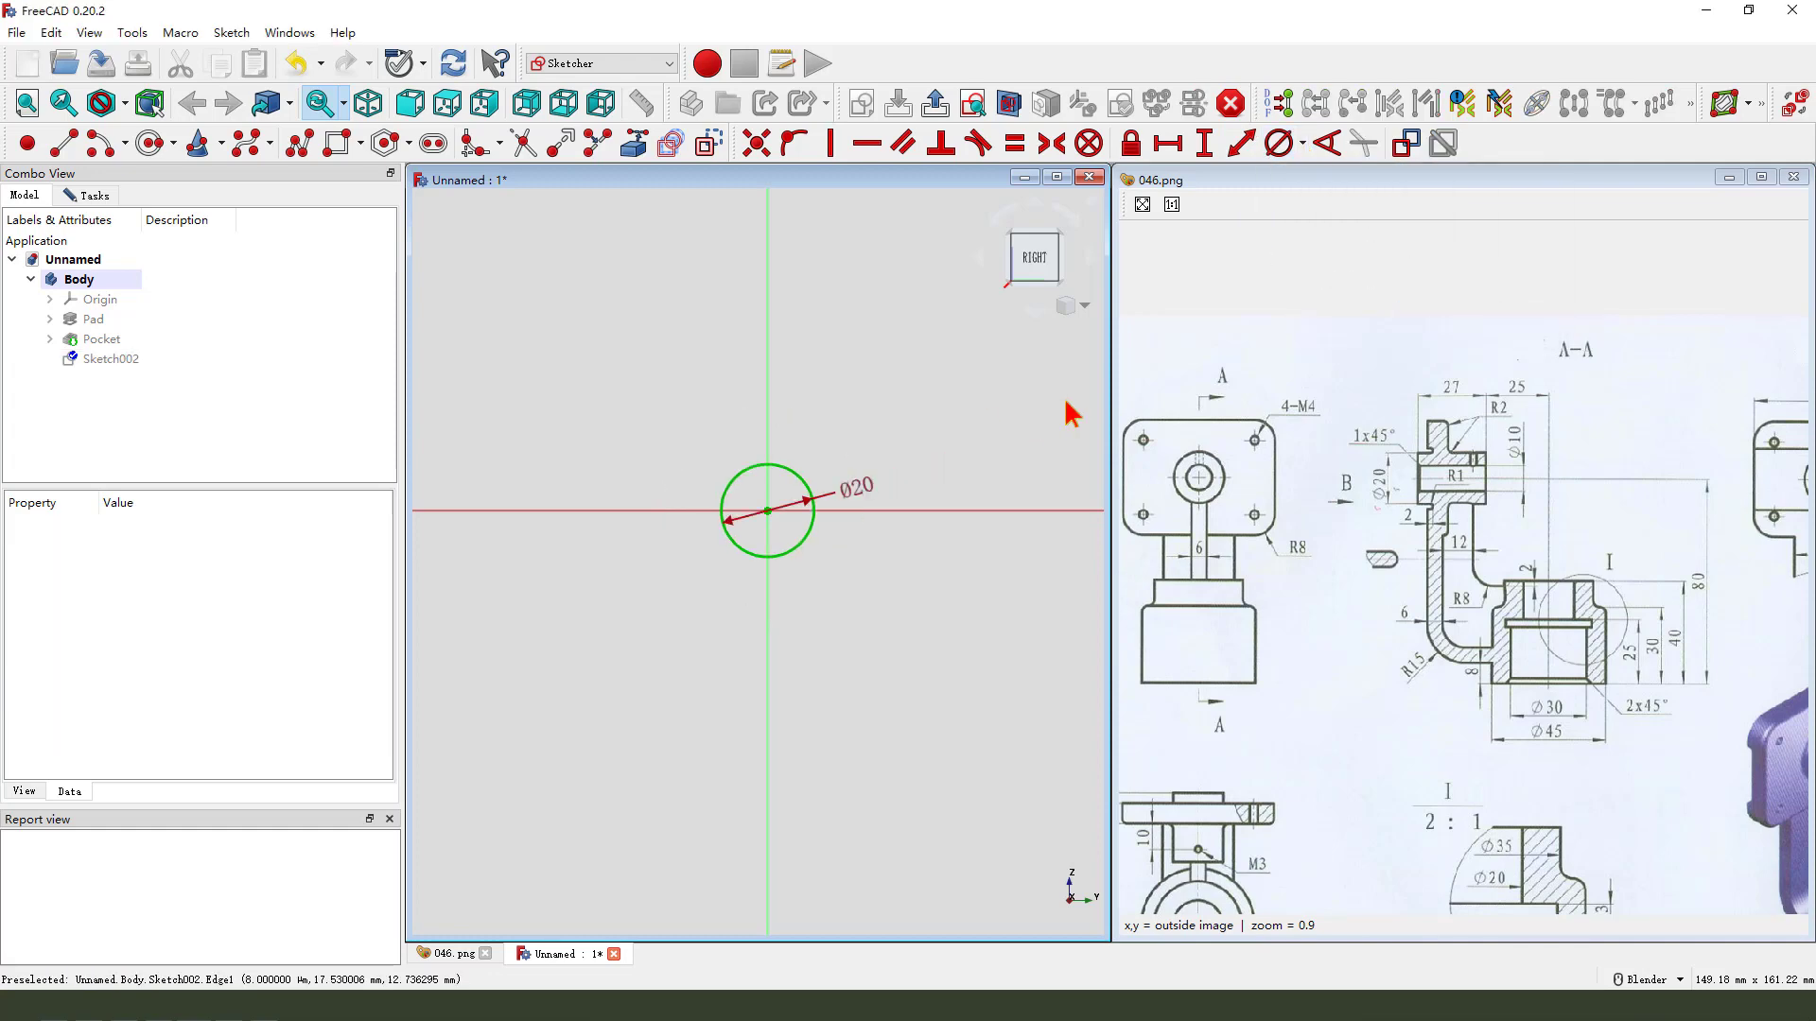
{"action": "left_click", "coordinate": [940, 106]}
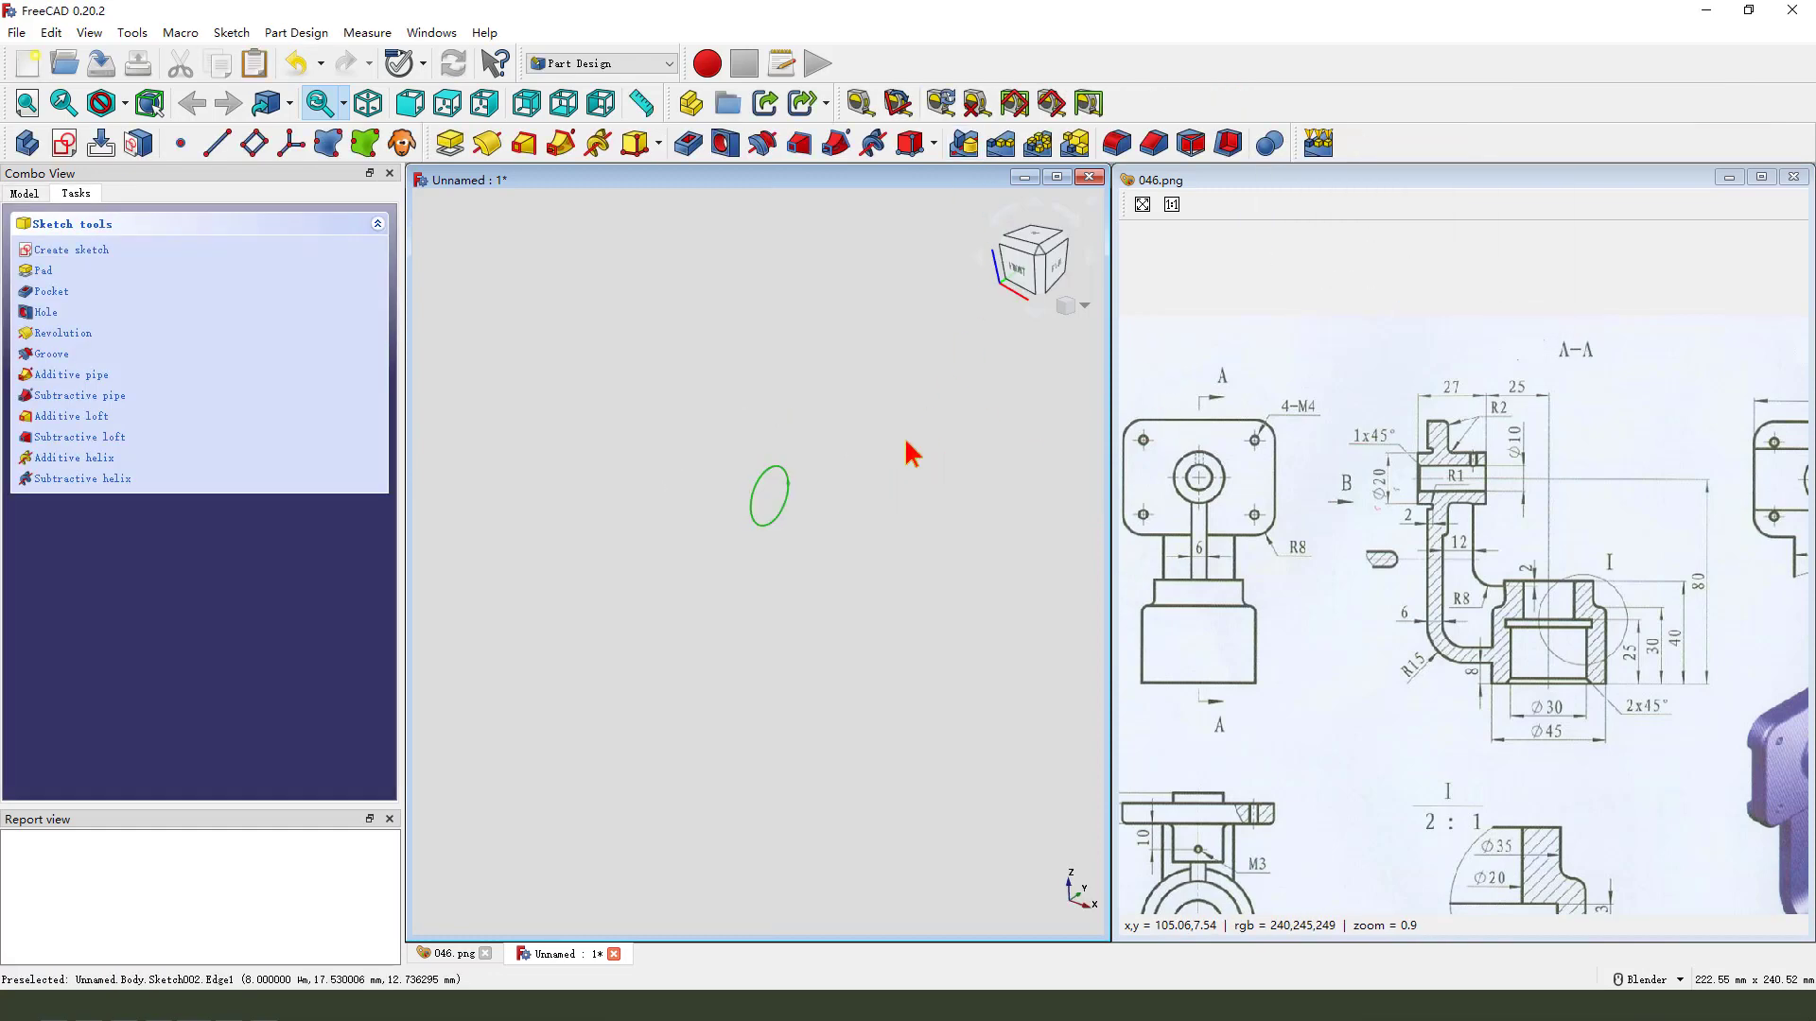
- Pad the circle sketch and check the 27 mm dimension on the reference drawing
{"action": "left_click", "coordinate": [449, 142]}
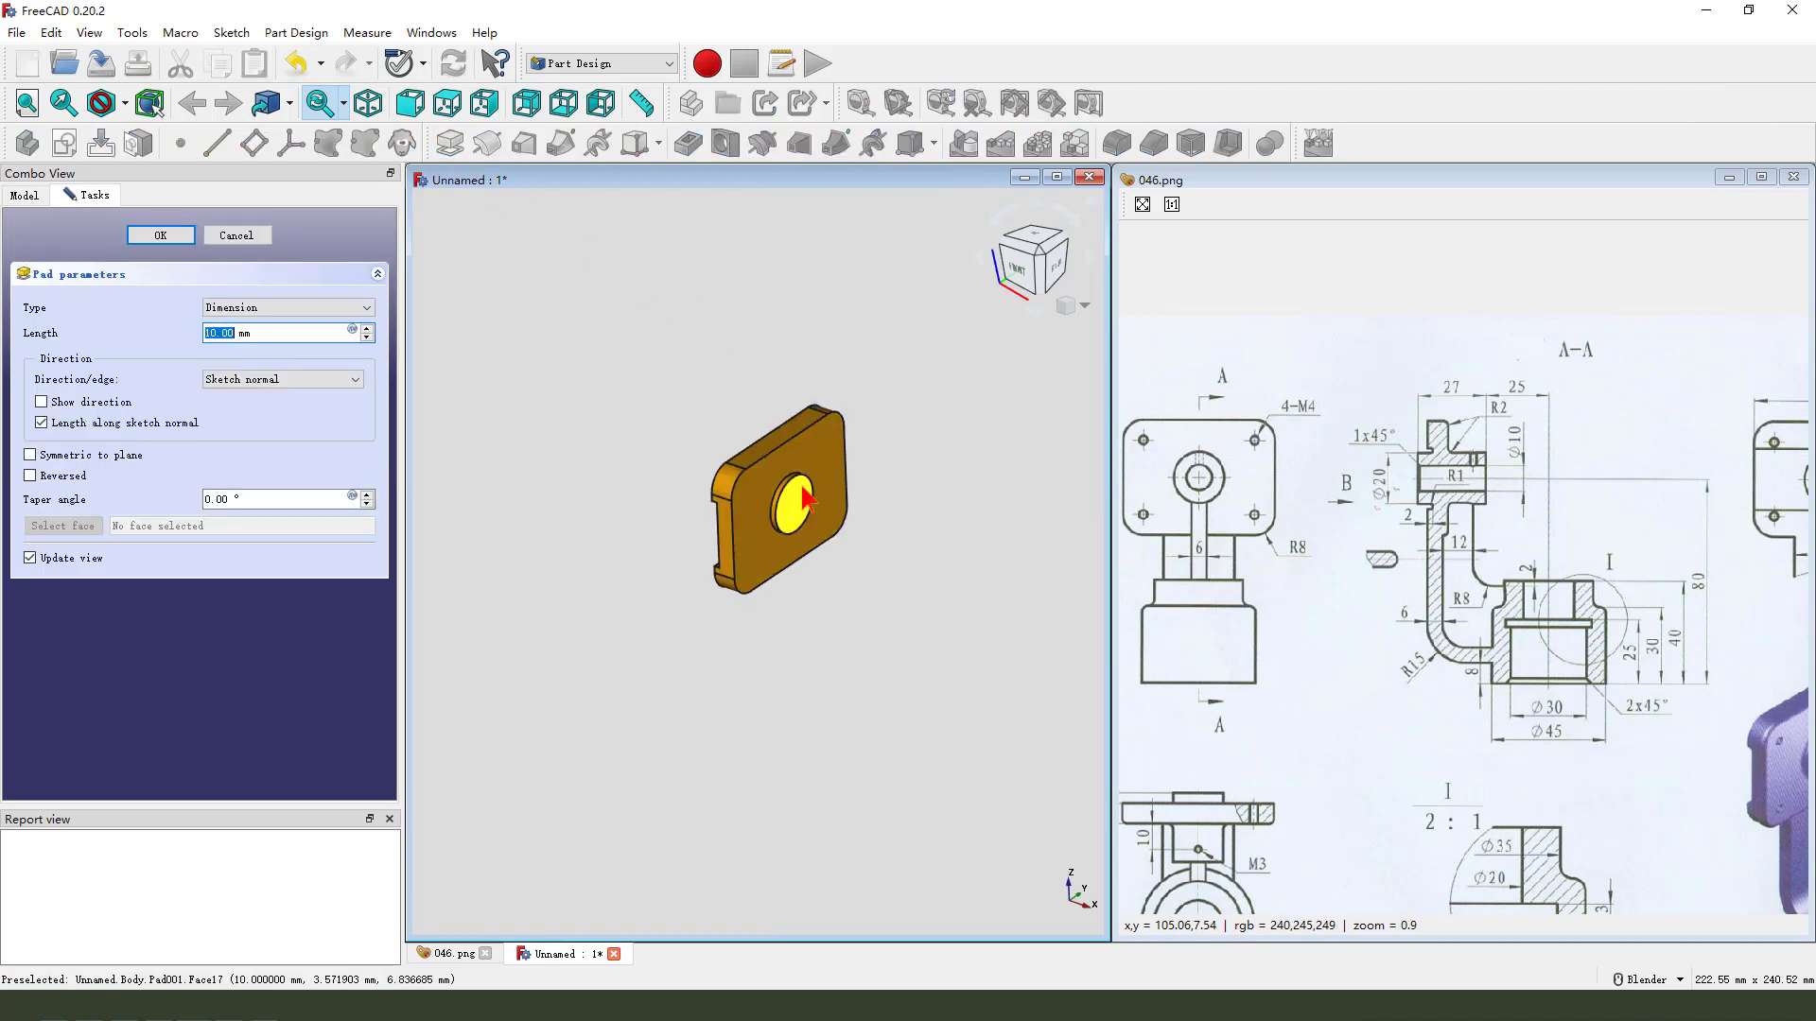
{"action": "mouse_move", "coordinate": [798, 494]}
{"action": "middle_mouse_down"}
{"action": "mouse_move", "coordinate": [832, 555]}
{"action": "mouse_move", "coordinate": [905, 543]}
{"action": "mouse_move", "coordinate": [786, 555]}
{"action": "middle_mouse_up"}
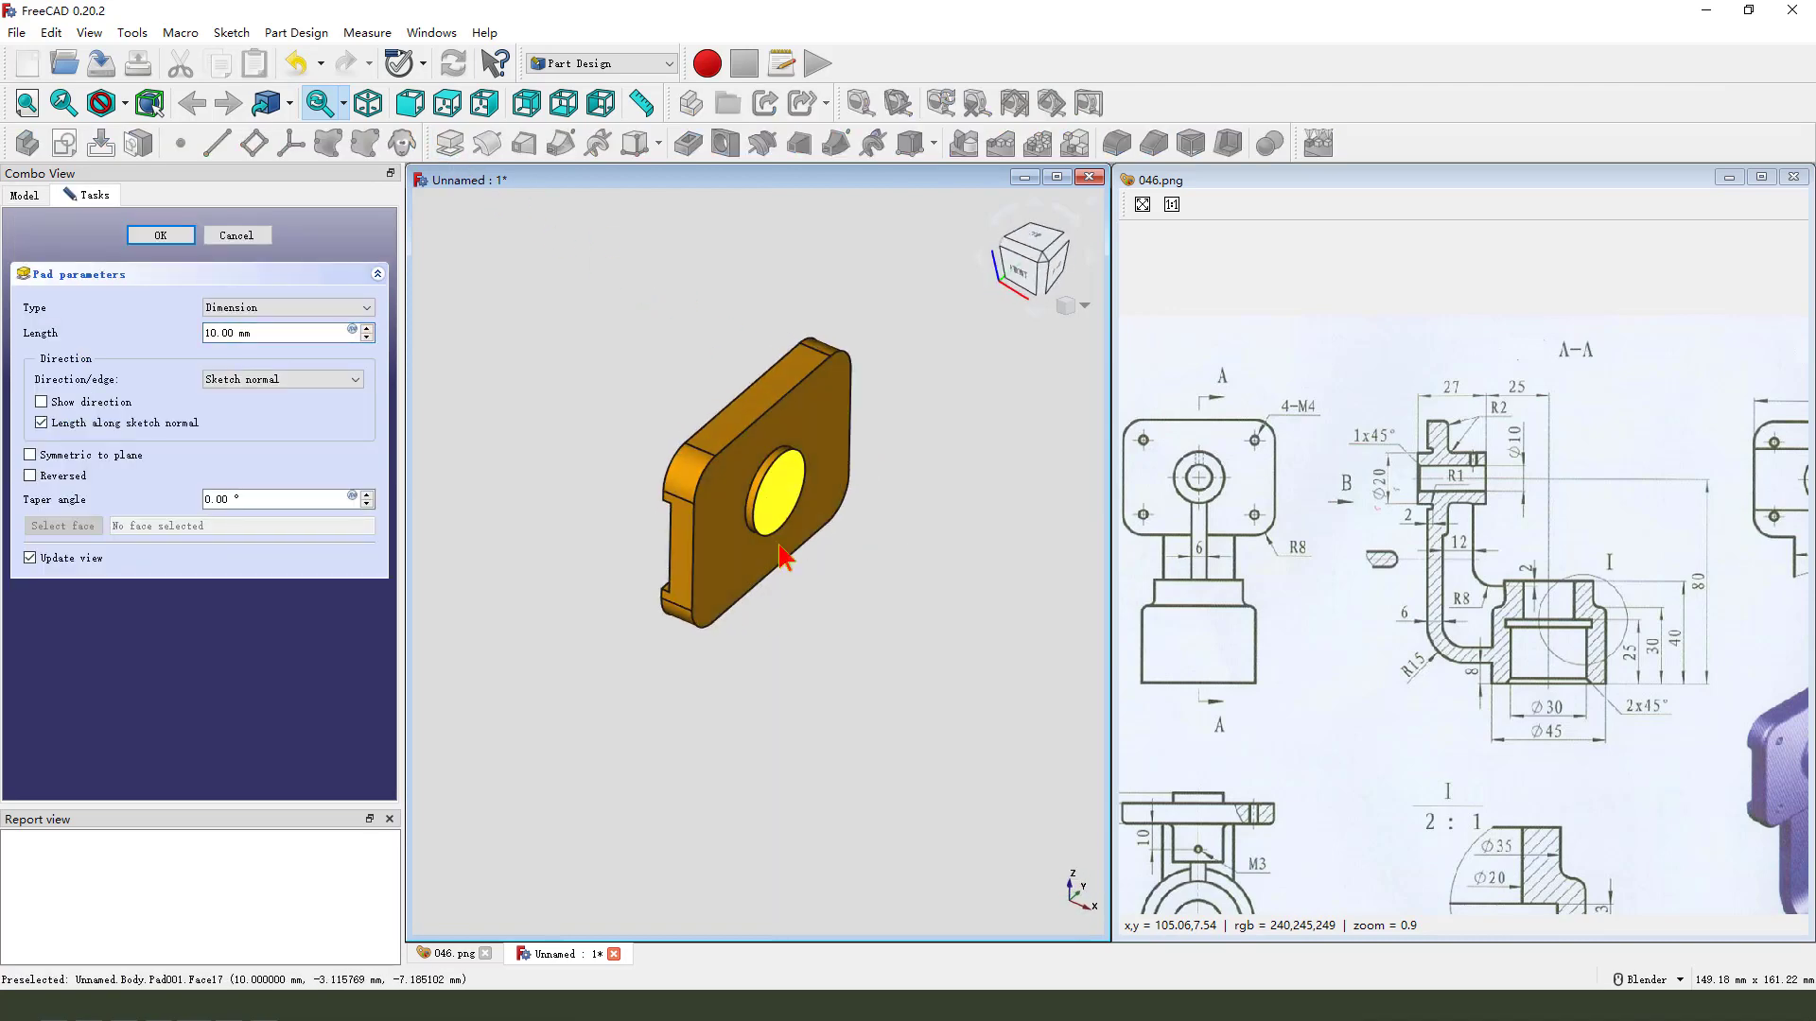
{"action": "left_click_drag", "start_coordinate": [1434, 523], "coordinate": [1380, 509]}
{"action": "scroll", "coordinate": [1400, 482], "scroll_direction": "up", "scroll_amount": 4}
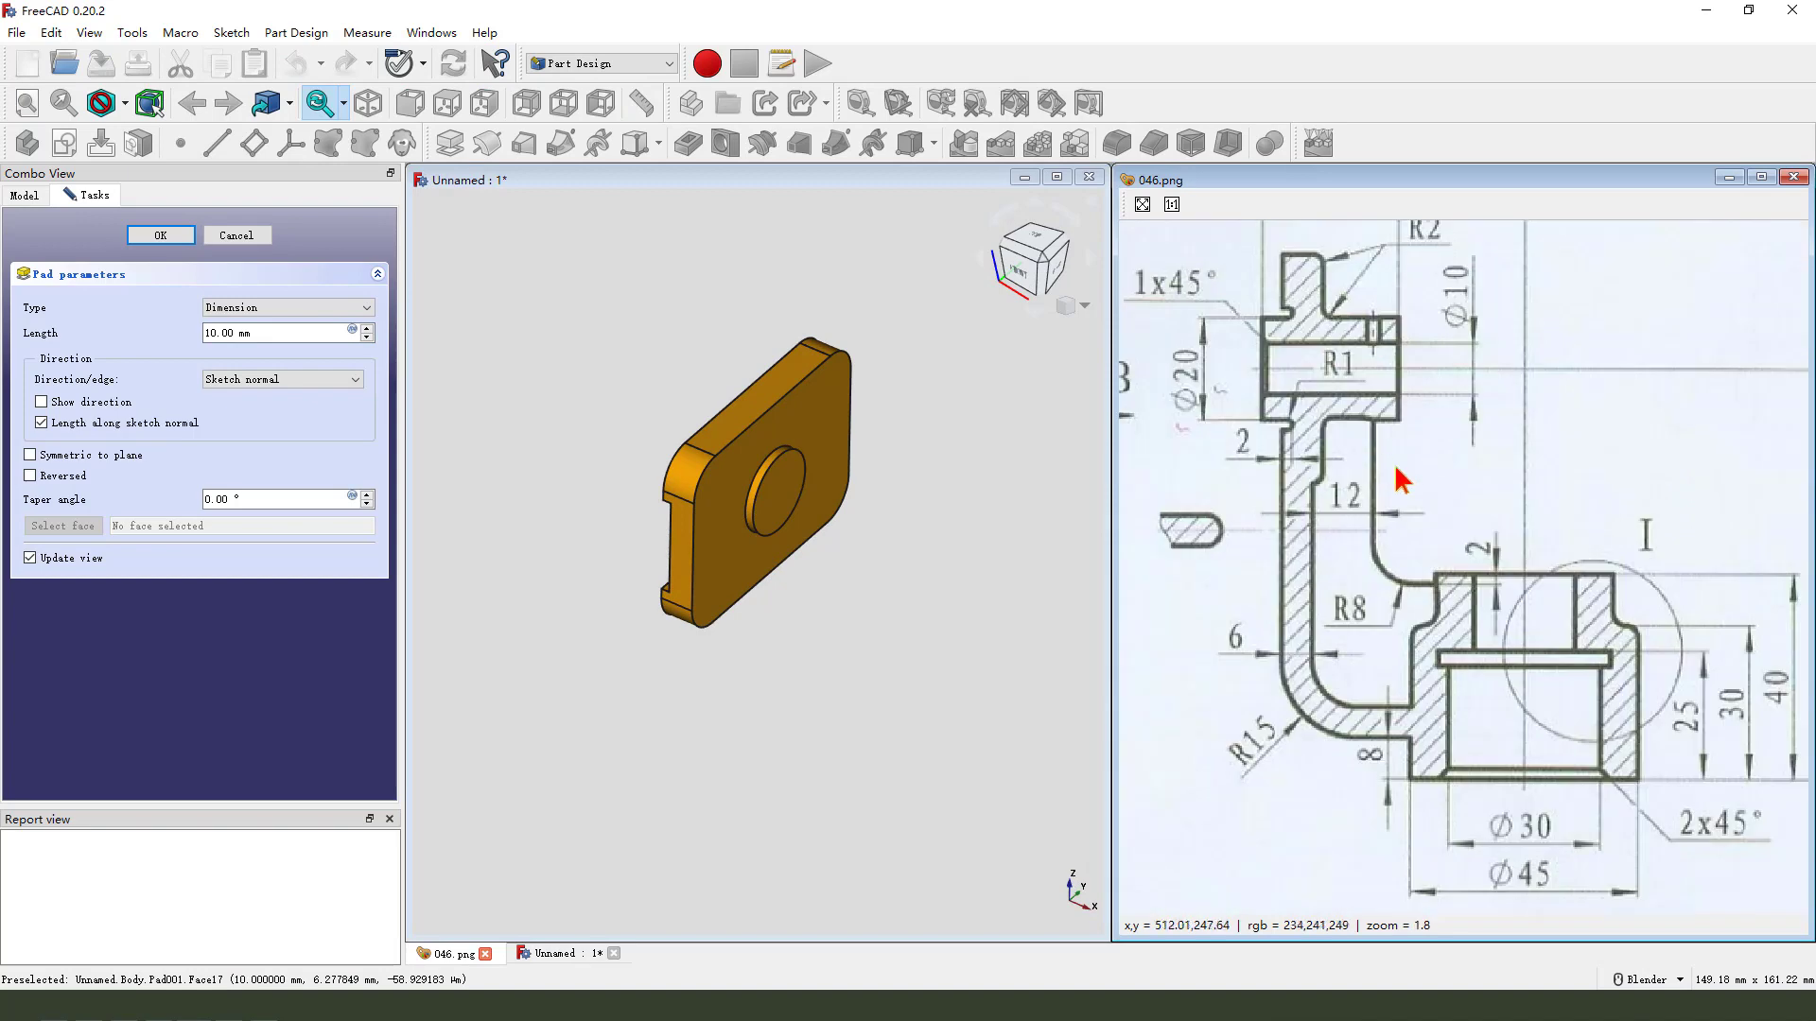
{"action": "mouse_move", "coordinate": [1344, 327]}
{"action": "left_mouse_down"}
{"action": "mouse_move", "coordinate": [1460, 329]}
{"action": "mouse_move", "coordinate": [1358, 350]}
{"action": "left_mouse_up"}
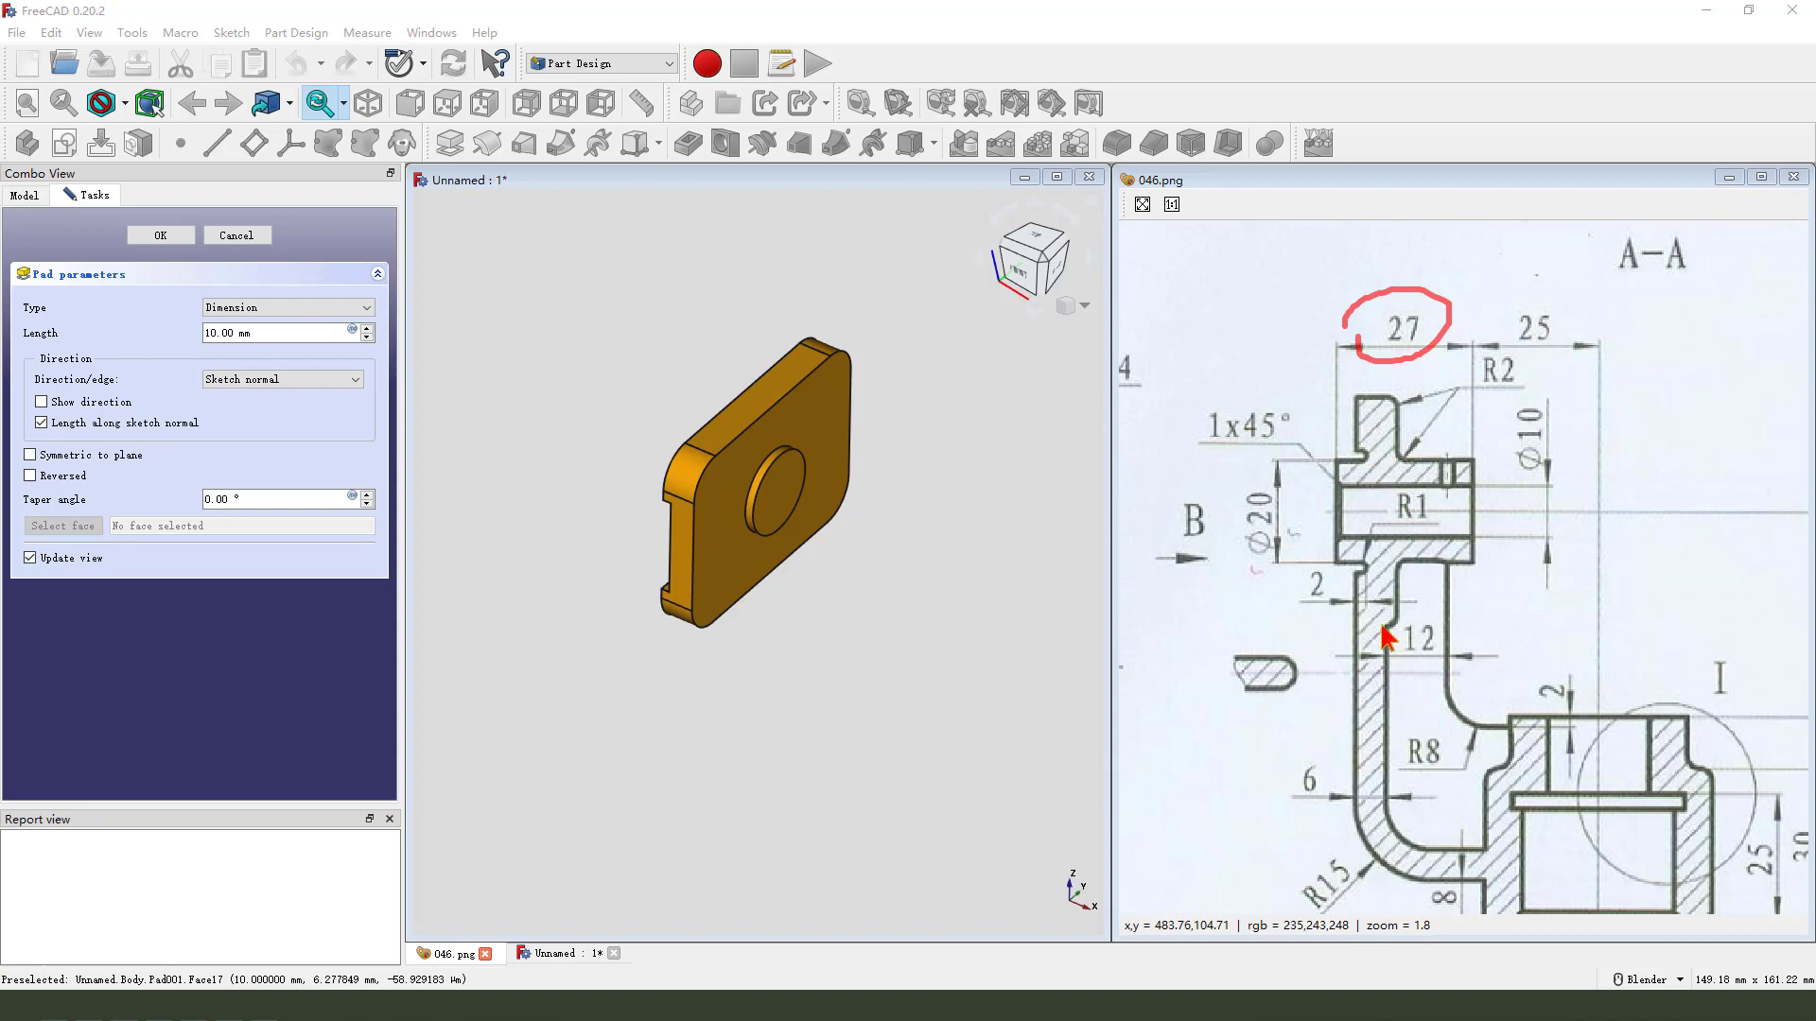
{"action": "scroll", "coordinate": [1381, 616], "scroll_direction": "down", "scroll_amount": 4}
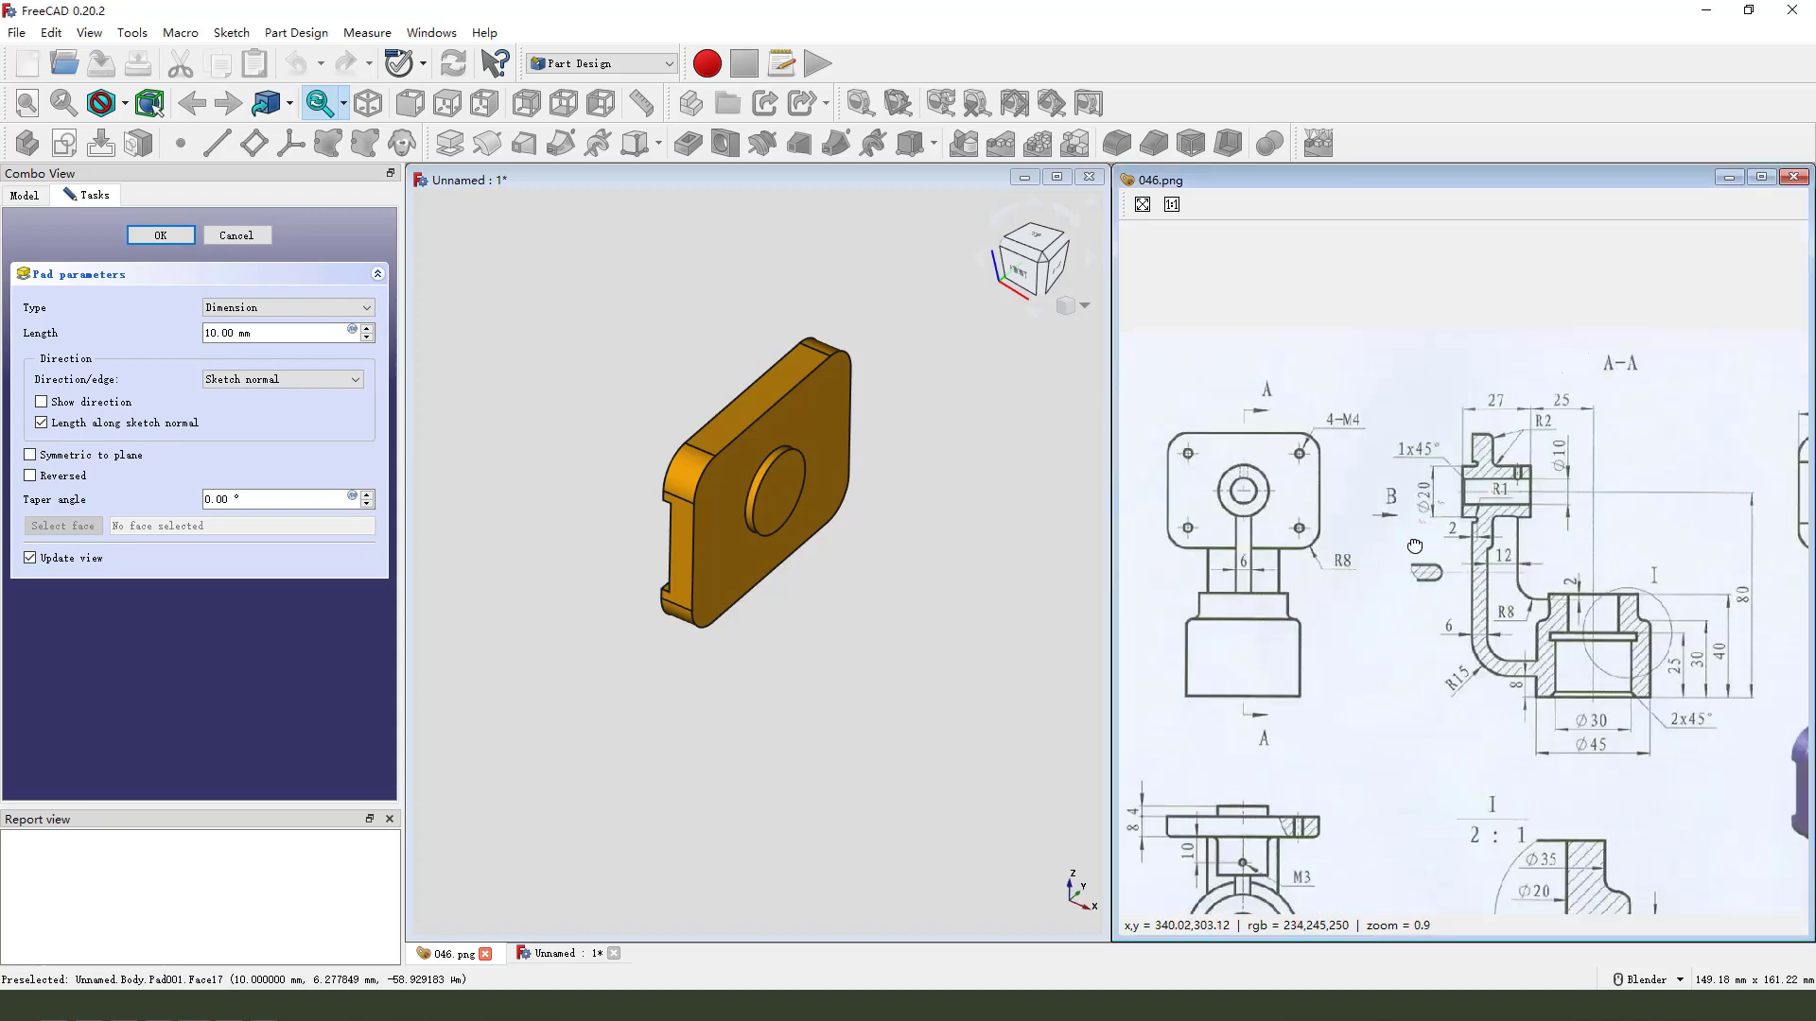
{"action": "scroll", "coordinate": [1277, 749], "scroll_direction": "up", "scroll_amount": 4}
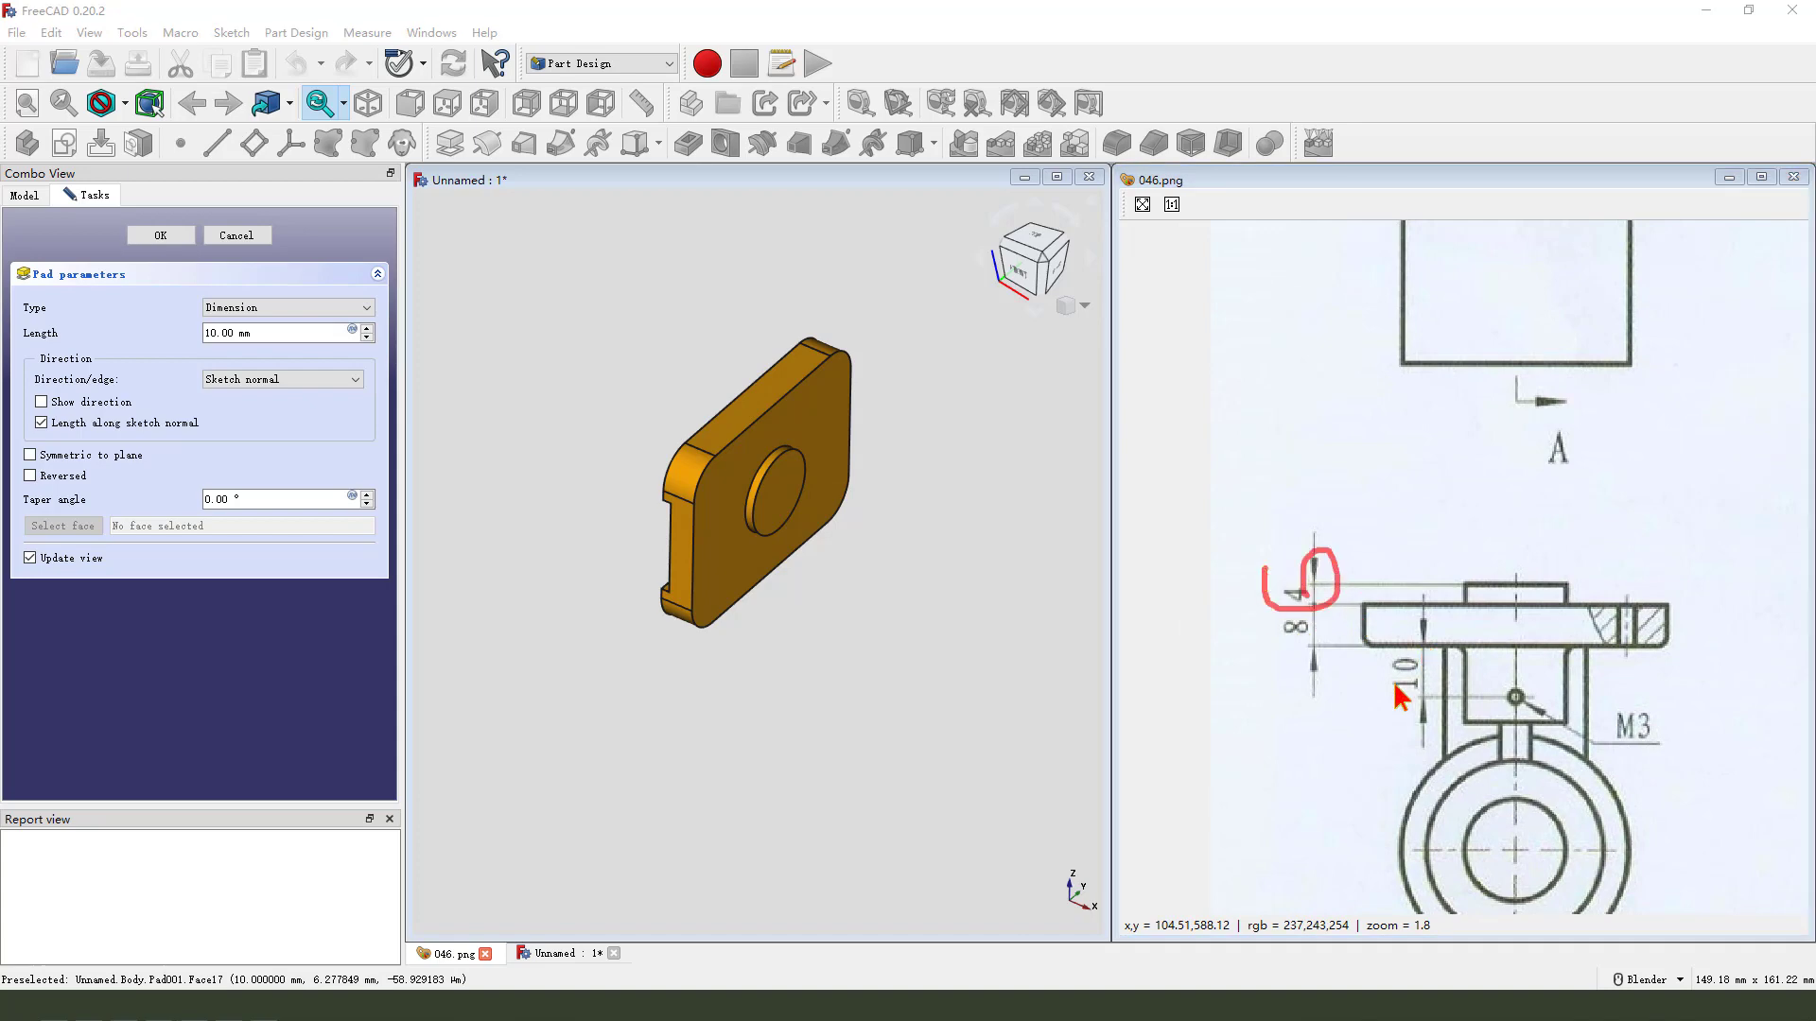
{"action": "key", "text": "Escape"}
{"action": "middle_click_drag", "start_coordinate": [1706, 371], "coordinate": [1357, 619]}
{"action": "mouse_move", "coordinate": [1605, 402]}
{"action": "middle_mouse_down"}
{"action": "mouse_move", "coordinate": [1473, 584]}
{"action": "mouse_move", "coordinate": [1431, 613]}
{"action": "middle_mouse_up"}
{"action": "middle_click_drag", "start_coordinate": [814, 514], "coordinate": [857, 516]}
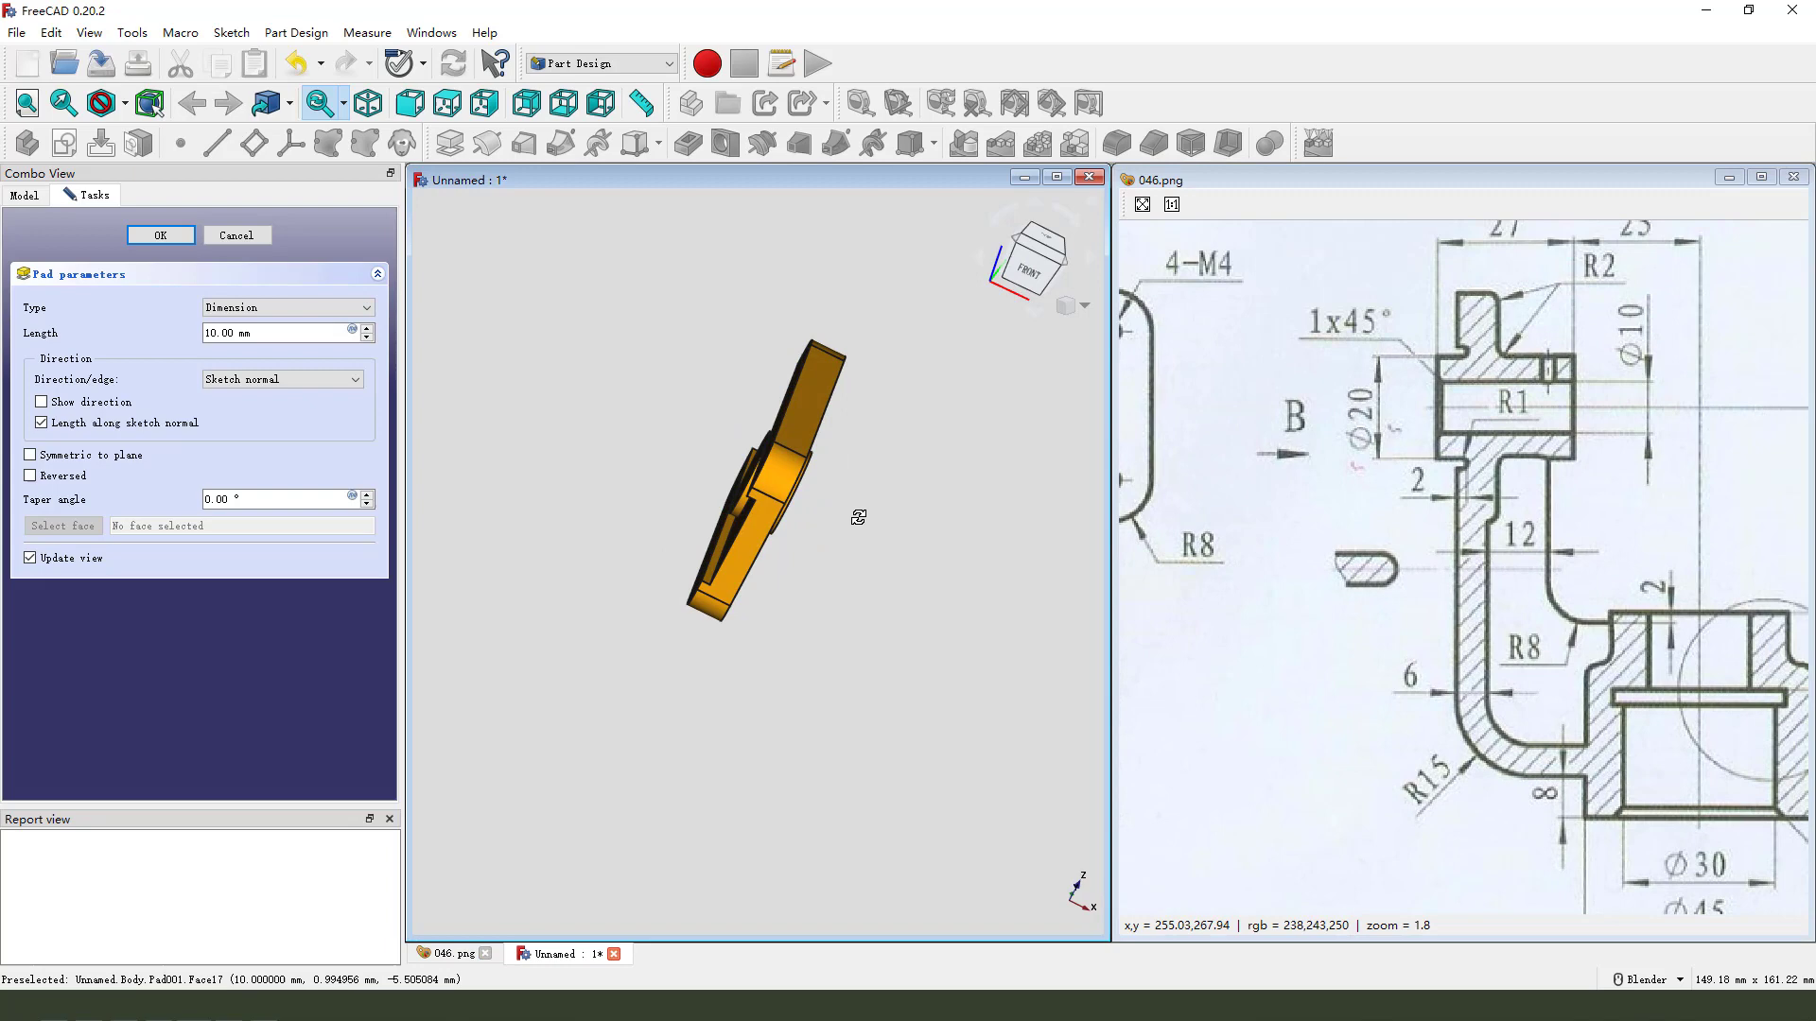
- Set the pad type to Two dimensions with lengths 27-4 mm and 4 mm
{"action": "left_click", "coordinate": [252, 309]}
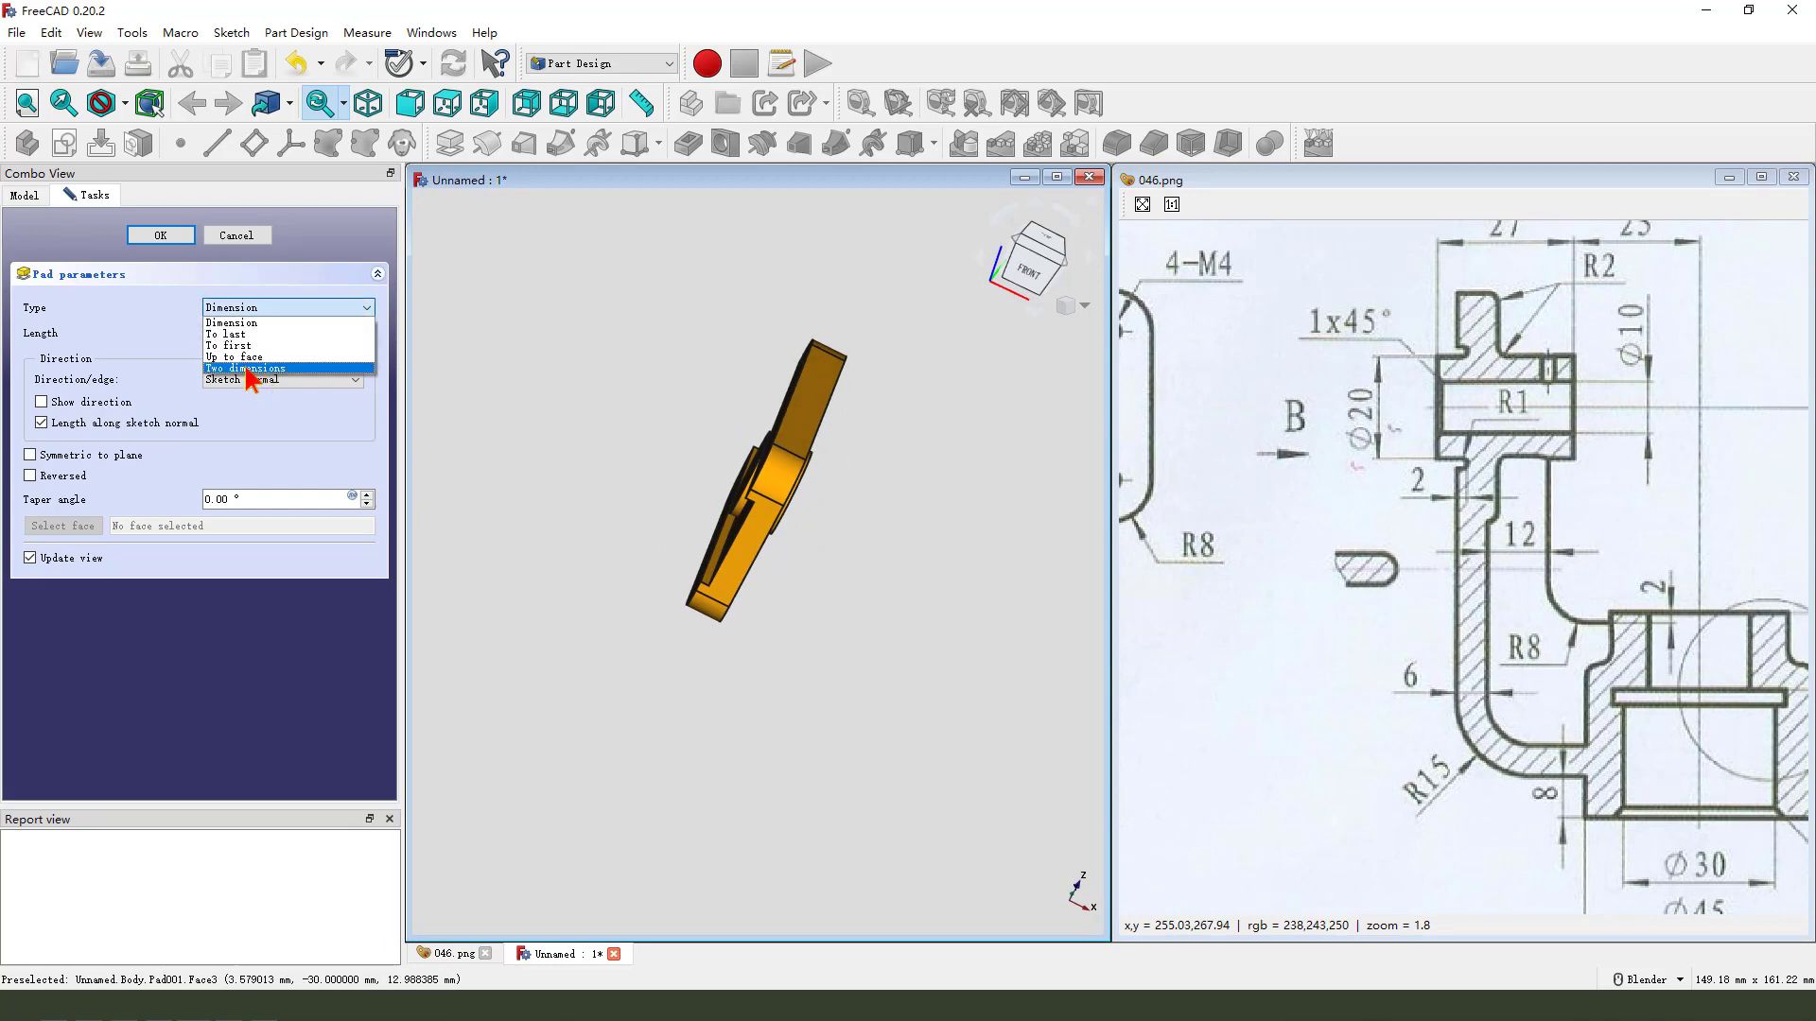
{"action": "left_click", "coordinate": [248, 369]}
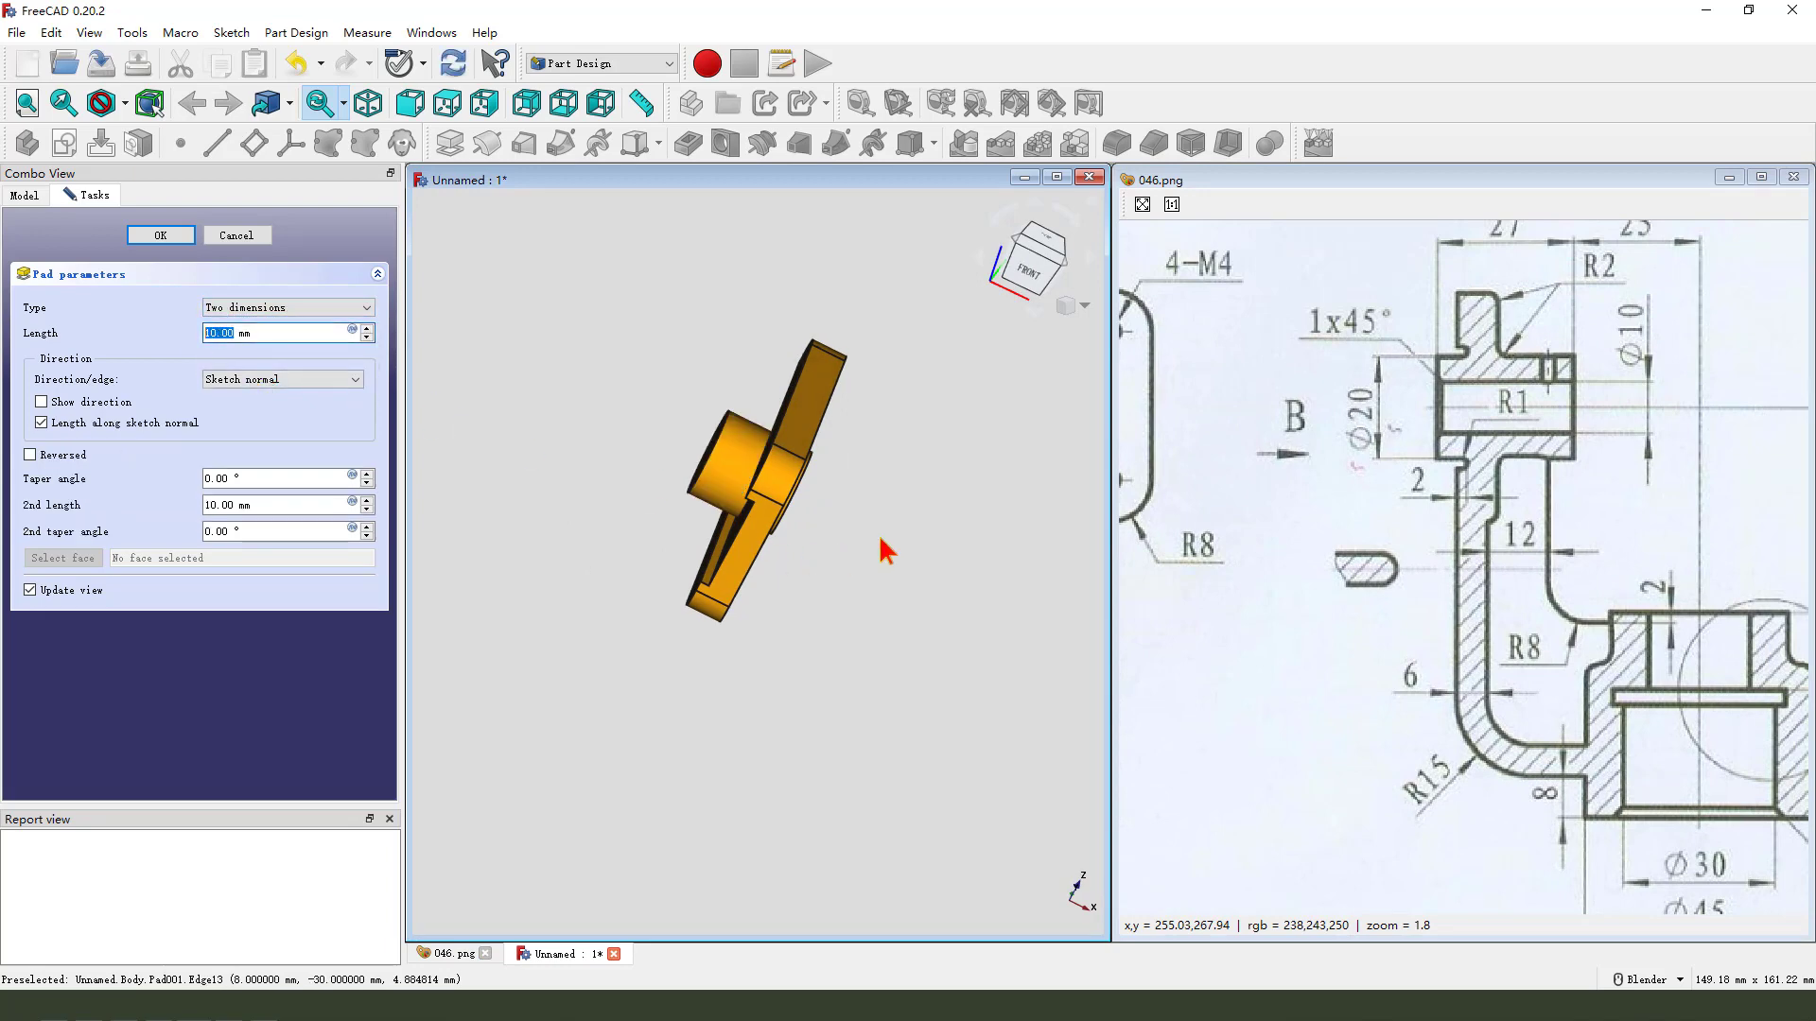
{"action": "key", "text": "0"}
{"action": "middle_click_drag", "start_coordinate": [1468, 329], "coordinate": [1410, 423]}
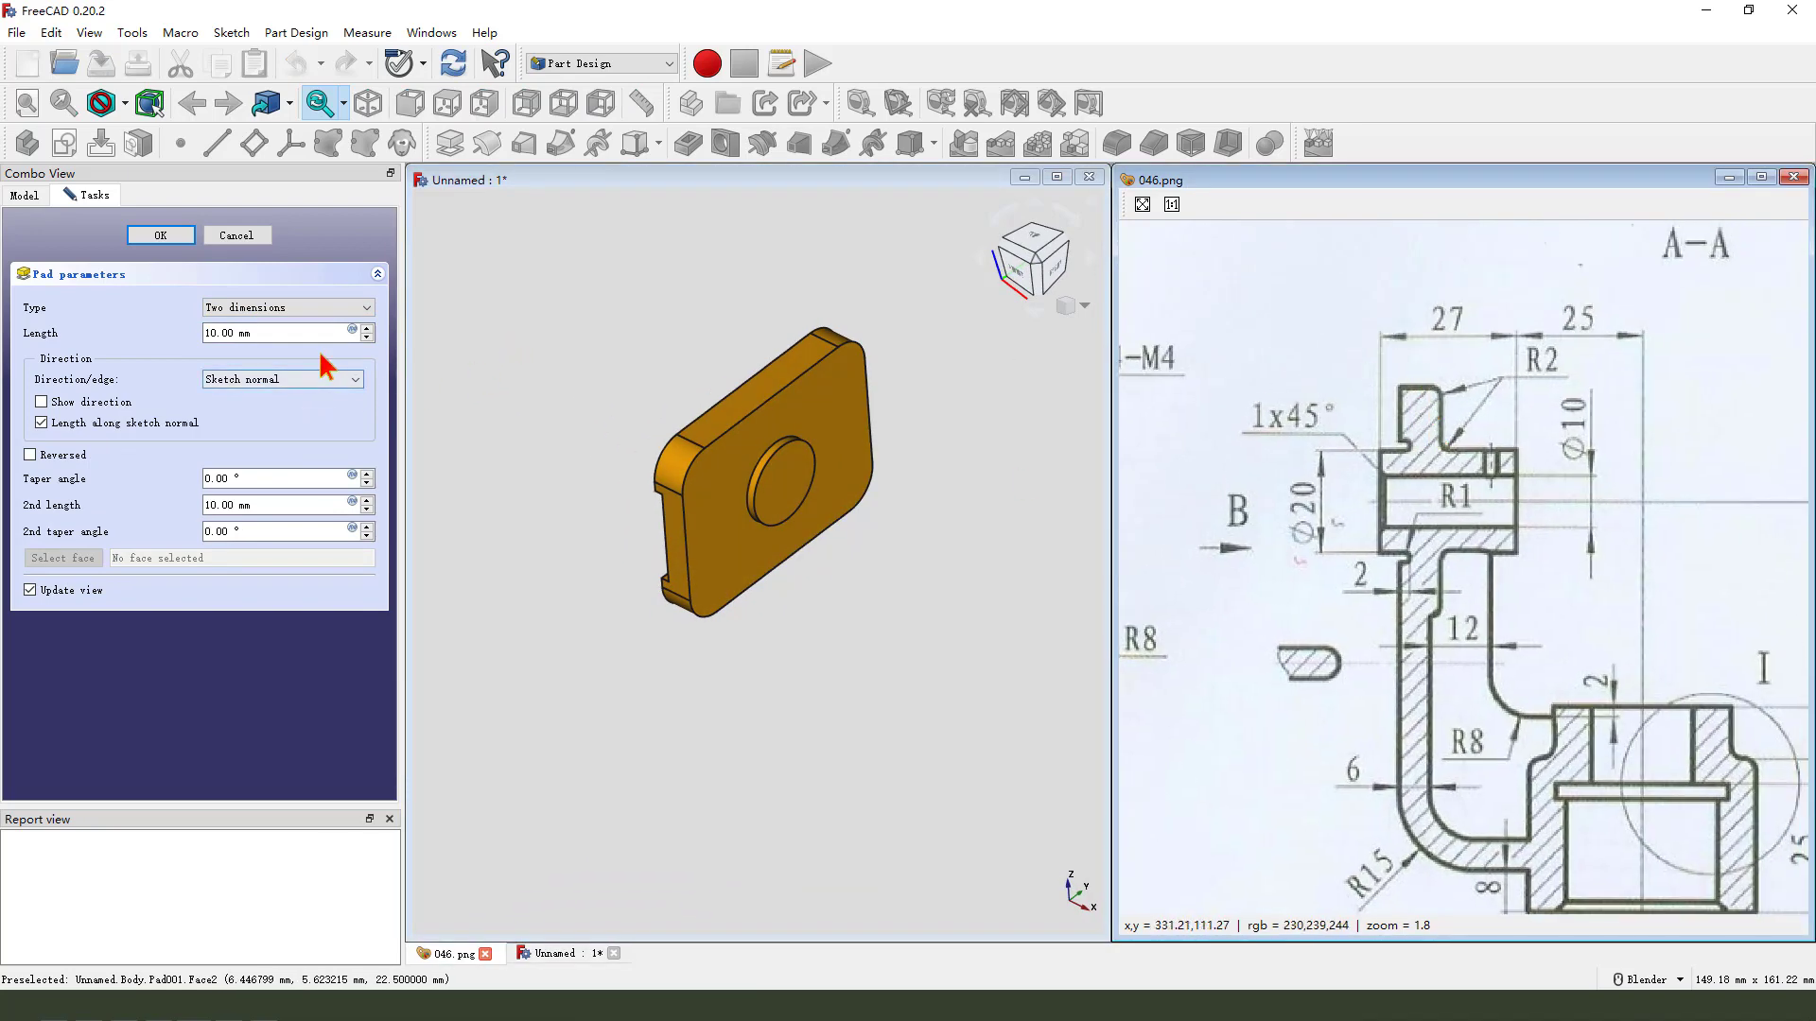
{"action": "left_click", "coordinate": [249, 333]}
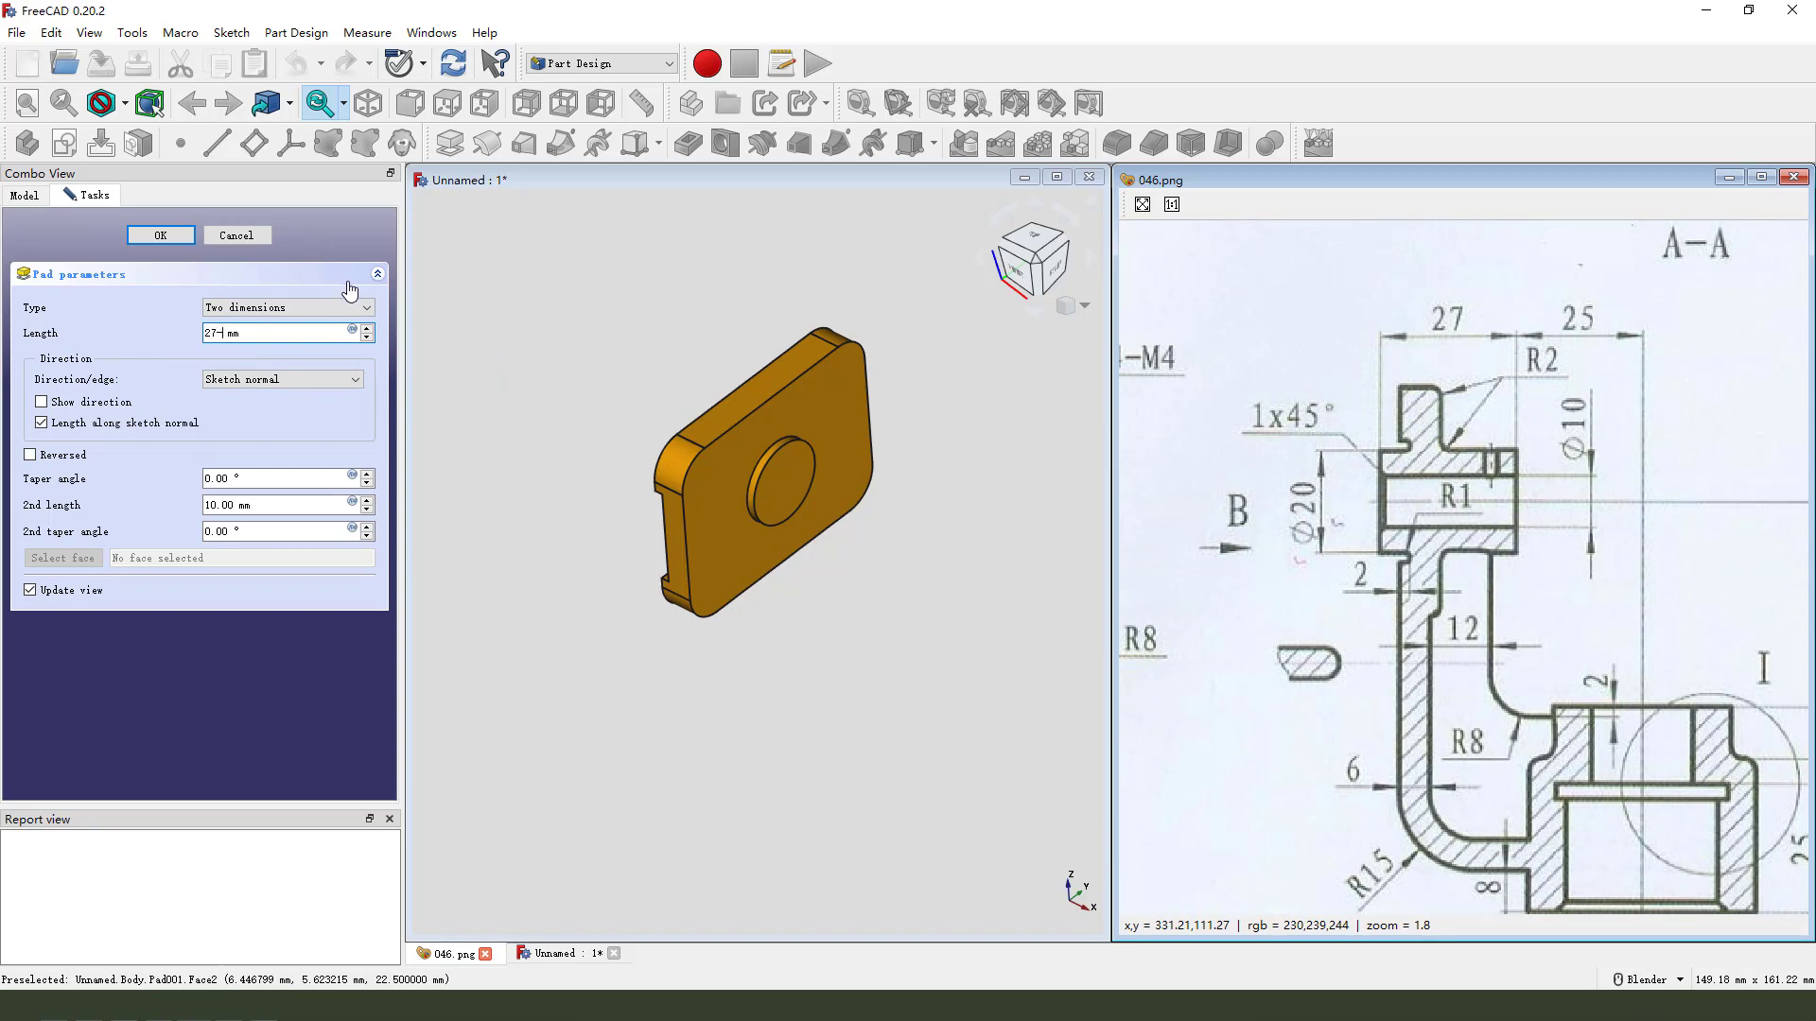
{"action": "left_click", "coordinate": [232, 505]}
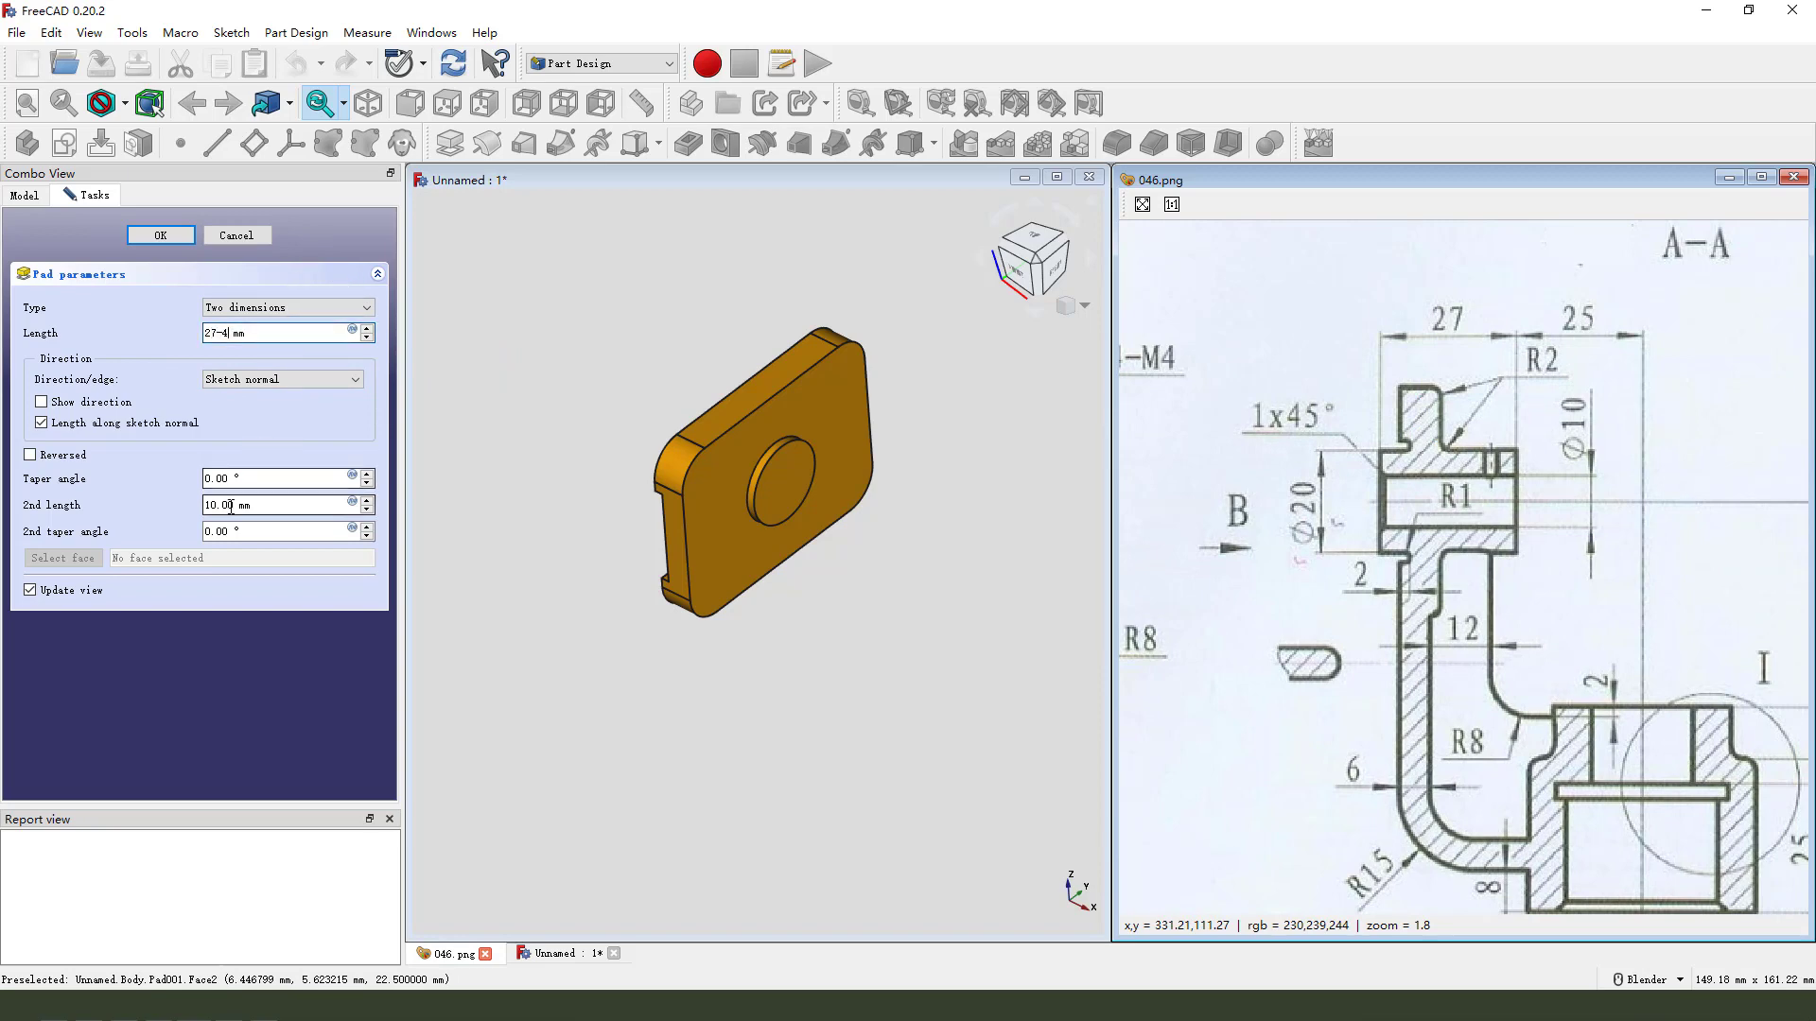
{"action": "middle_click_drag", "start_coordinate": [639, 482], "coordinate": [822, 558]}
{"action": "left_click", "coordinate": [240, 504]}
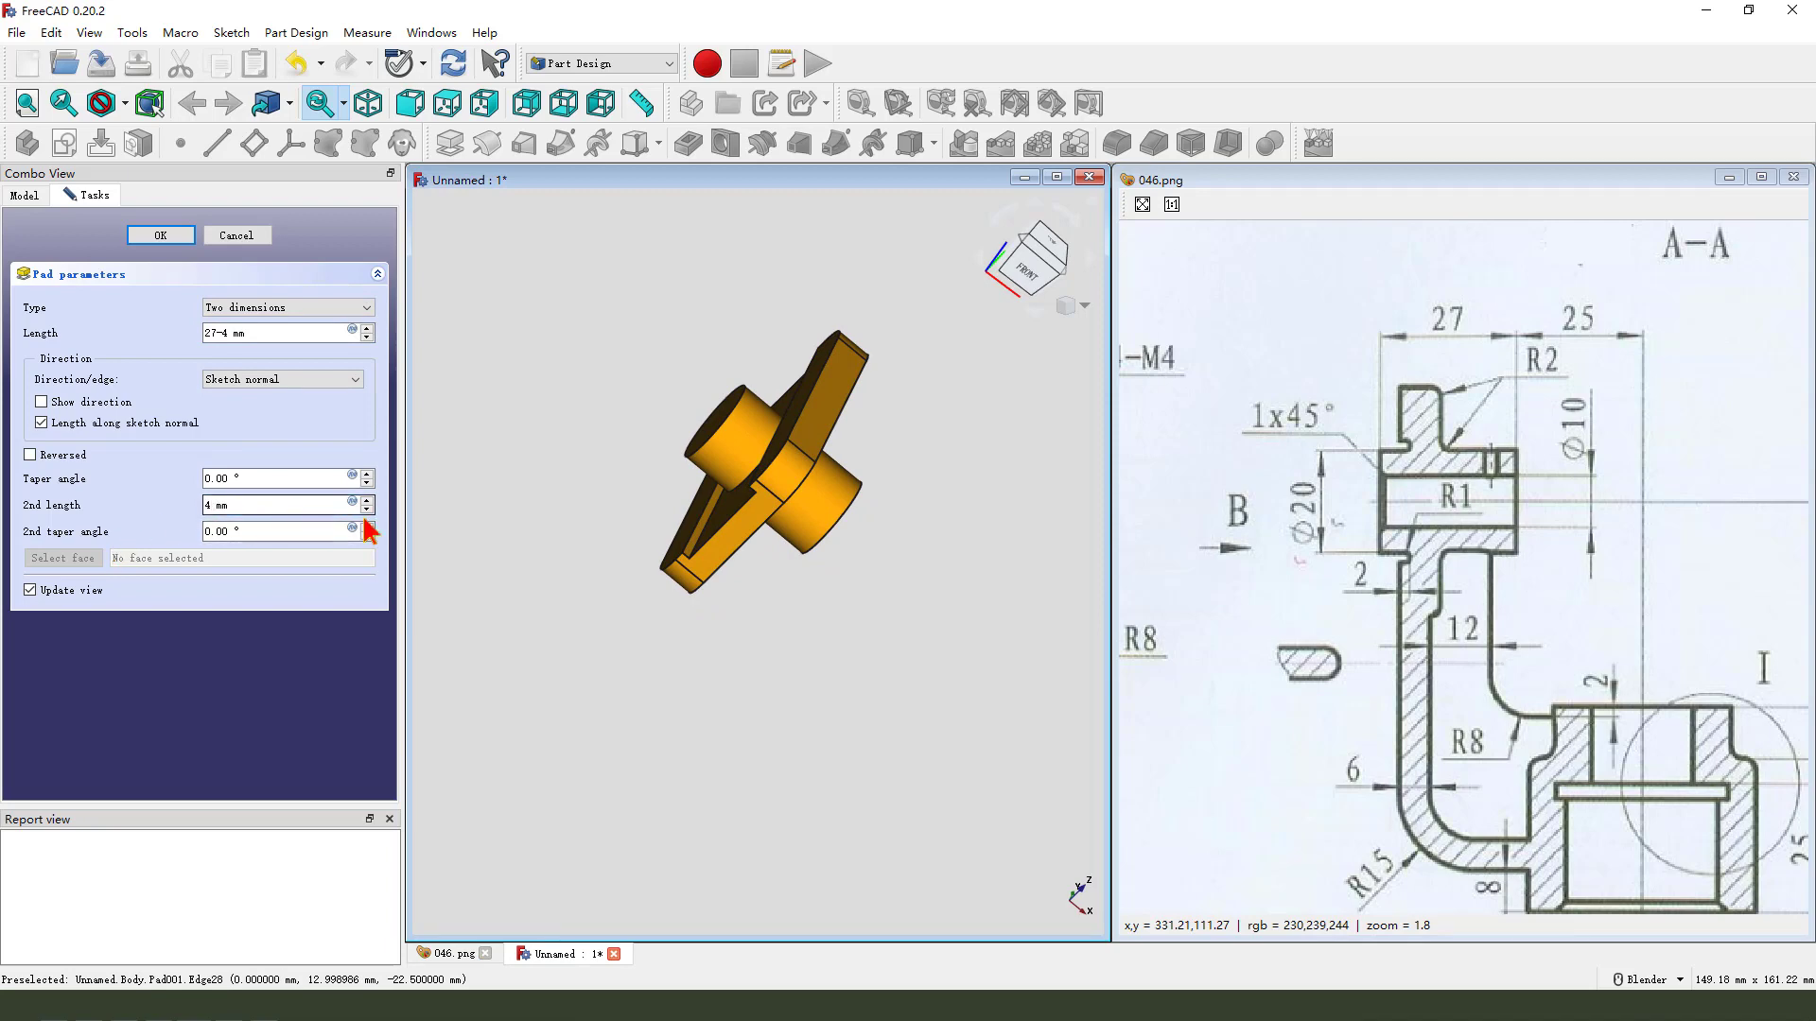
{"action": "middle_click_drag", "start_coordinate": [831, 492], "coordinate": [722, 469]}
{"action": "scroll", "coordinate": [805, 444], "scroll_direction": "down", "scroll_amount": 3}
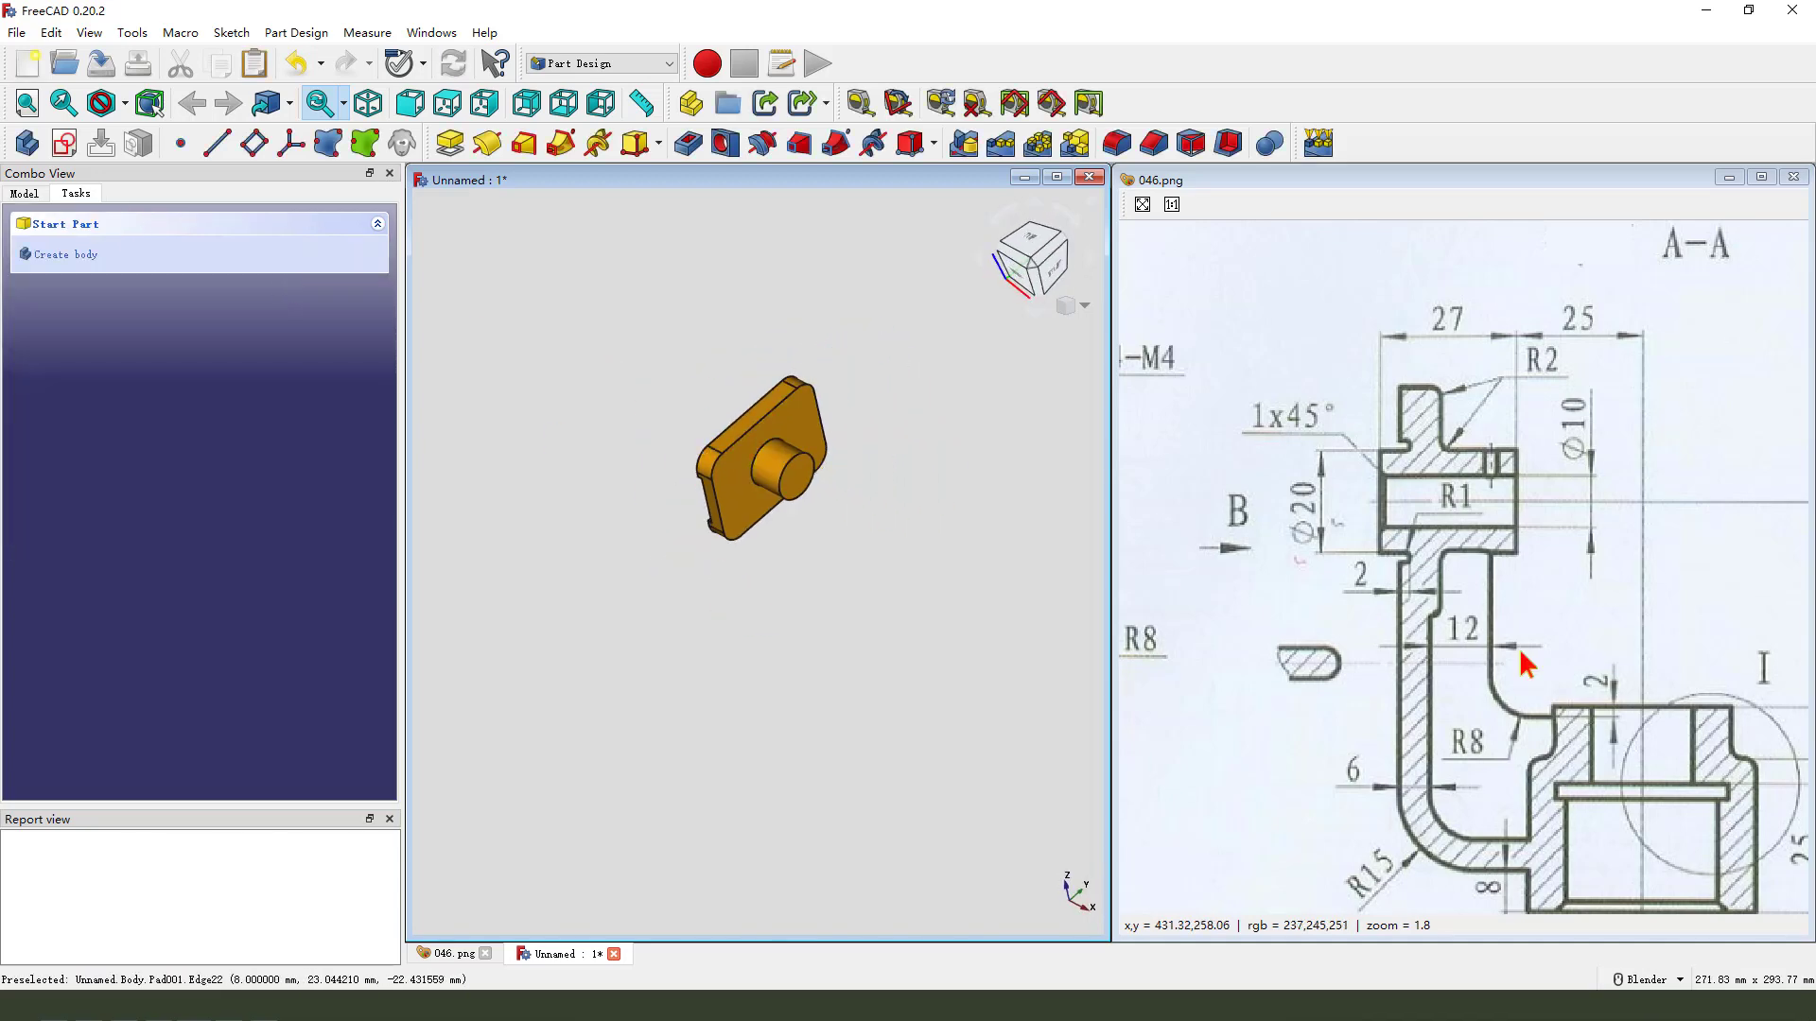
- Review the elbow arm outline on the drawing, then start a sketch on the XZ plane
{"action": "mouse_move", "coordinate": [1507, 729]}
{"action": "middle_mouse_down"}
{"action": "mouse_move", "coordinate": [1444, 502]}
{"action": "mouse_move", "coordinate": [1433, 546]}
{"action": "middle_mouse_up"}
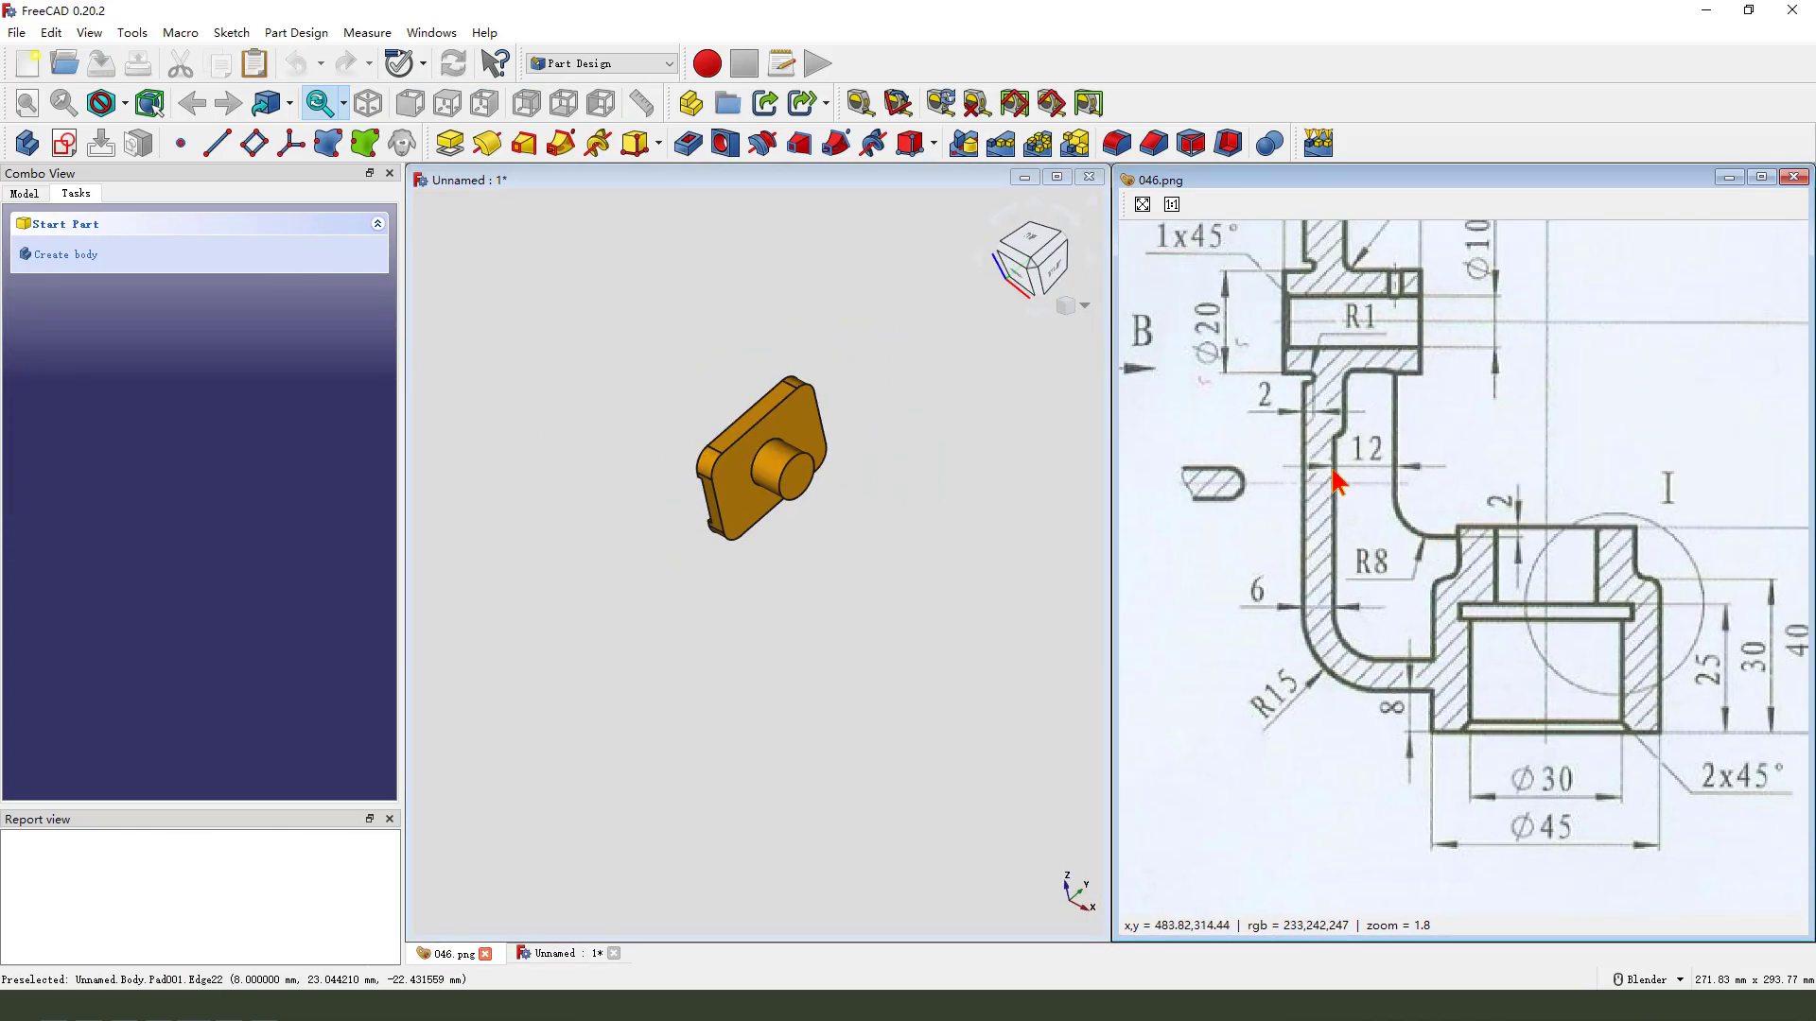
{"action": "mouse_move", "coordinate": [1301, 430]}
{"action": "left_mouse_down"}
{"action": "mouse_move", "coordinate": [1319, 662]}
{"action": "mouse_move", "coordinate": [1400, 695]}
{"action": "mouse_move", "coordinate": [1457, 673]}
{"action": "mouse_move", "coordinate": [1350, 650]}
{"action": "mouse_move", "coordinate": [1337, 428]}
{"action": "left_mouse_up"}
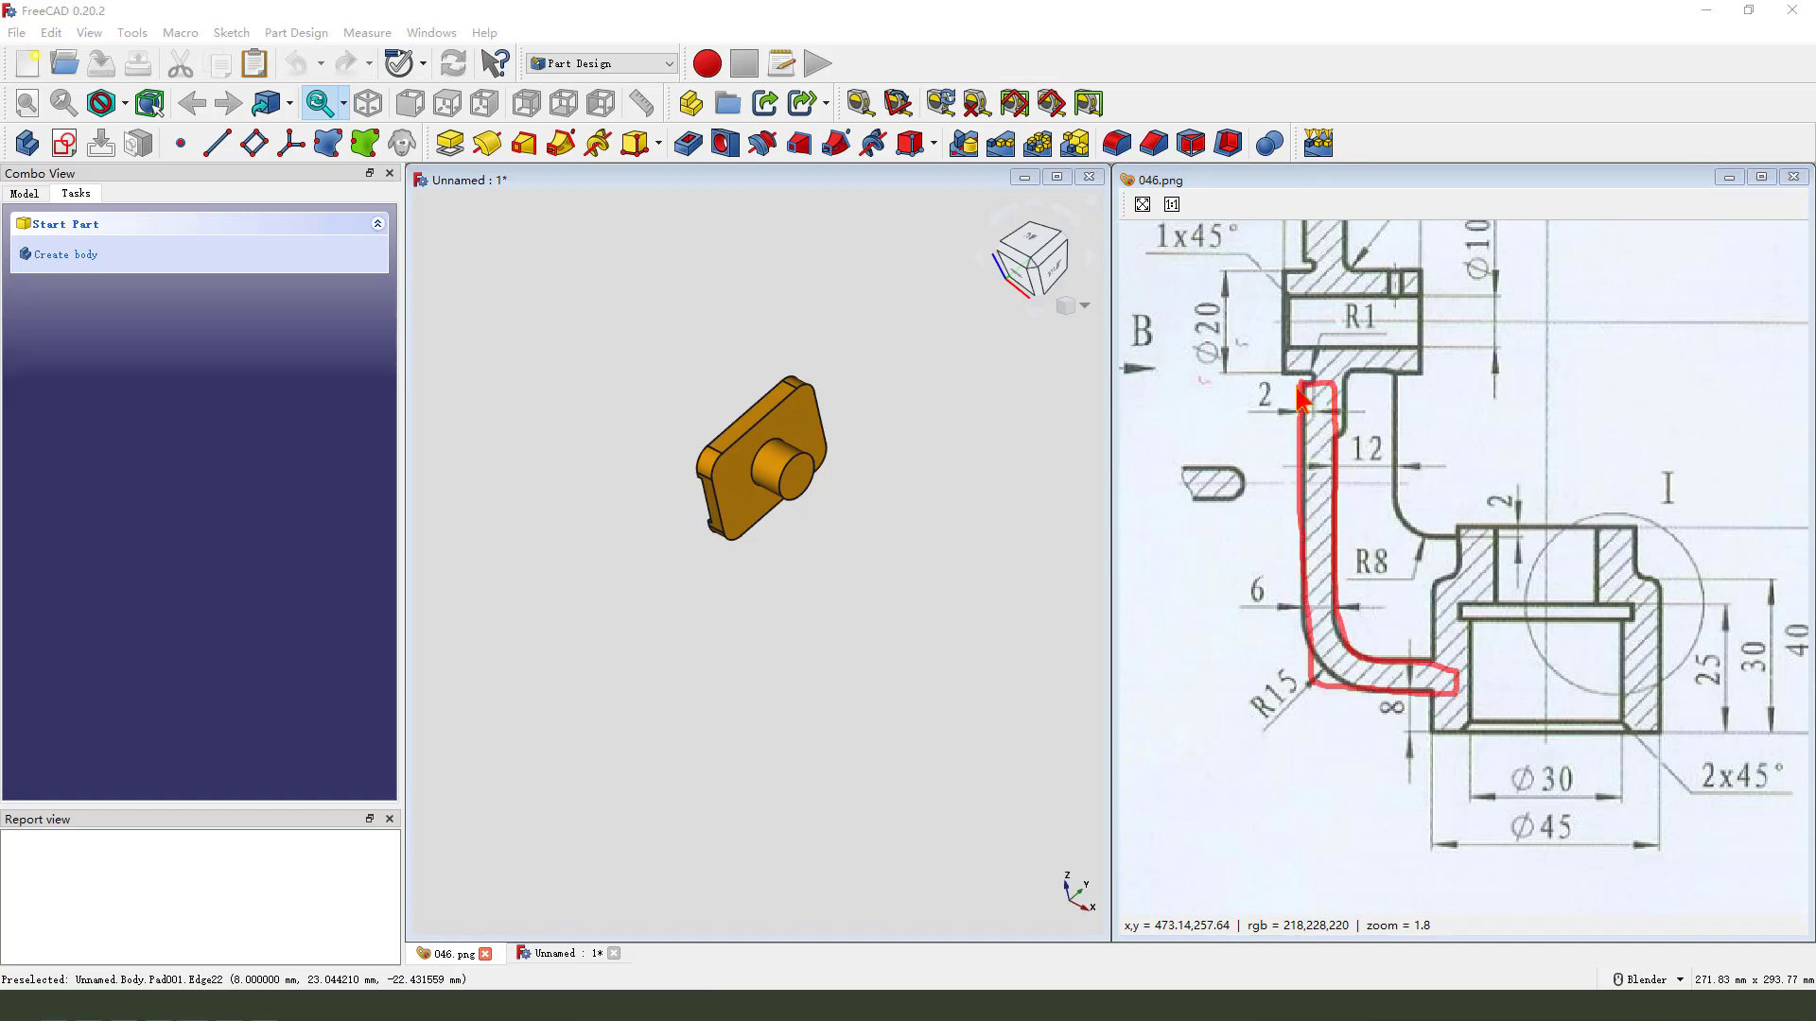
{"action": "key", "text": "Escape"}
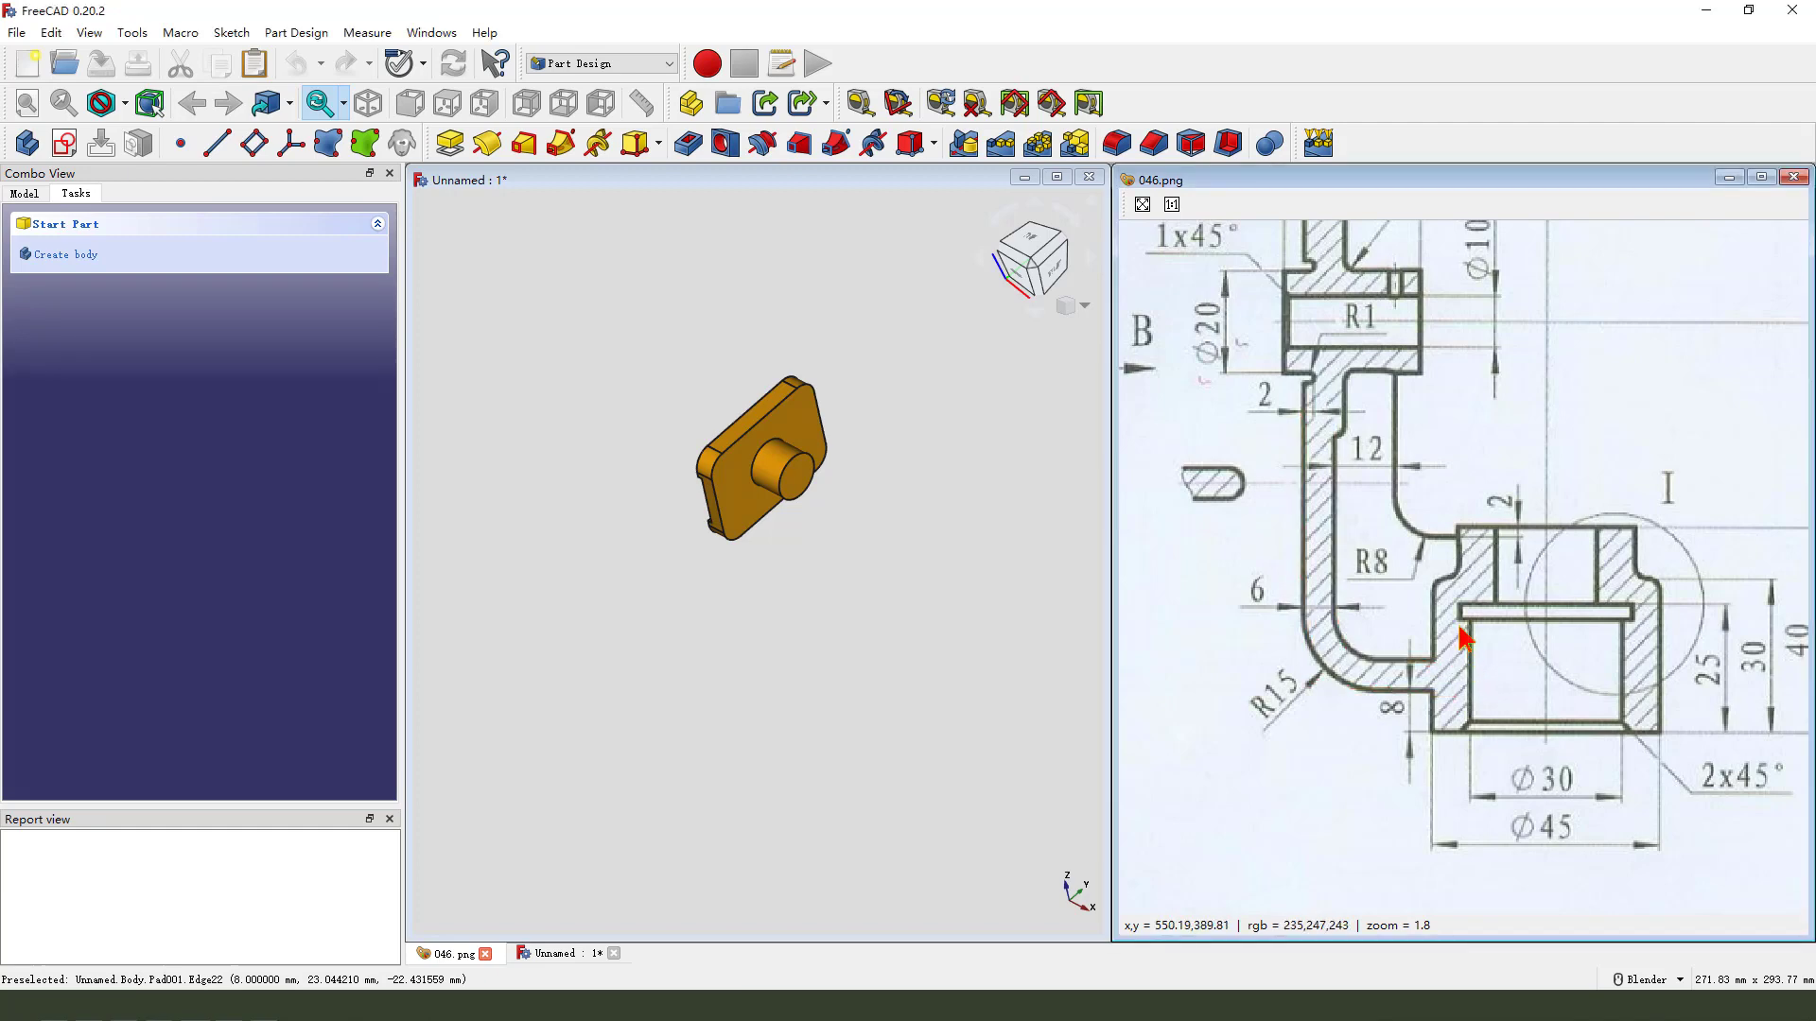
{"action": "mouse_move", "coordinate": [1457, 584]}
{"action": "middle_mouse_down"}
{"action": "mouse_move", "coordinate": [1429, 678]}
{"action": "mouse_move", "coordinate": [1519, 680]}
{"action": "middle_mouse_up"}
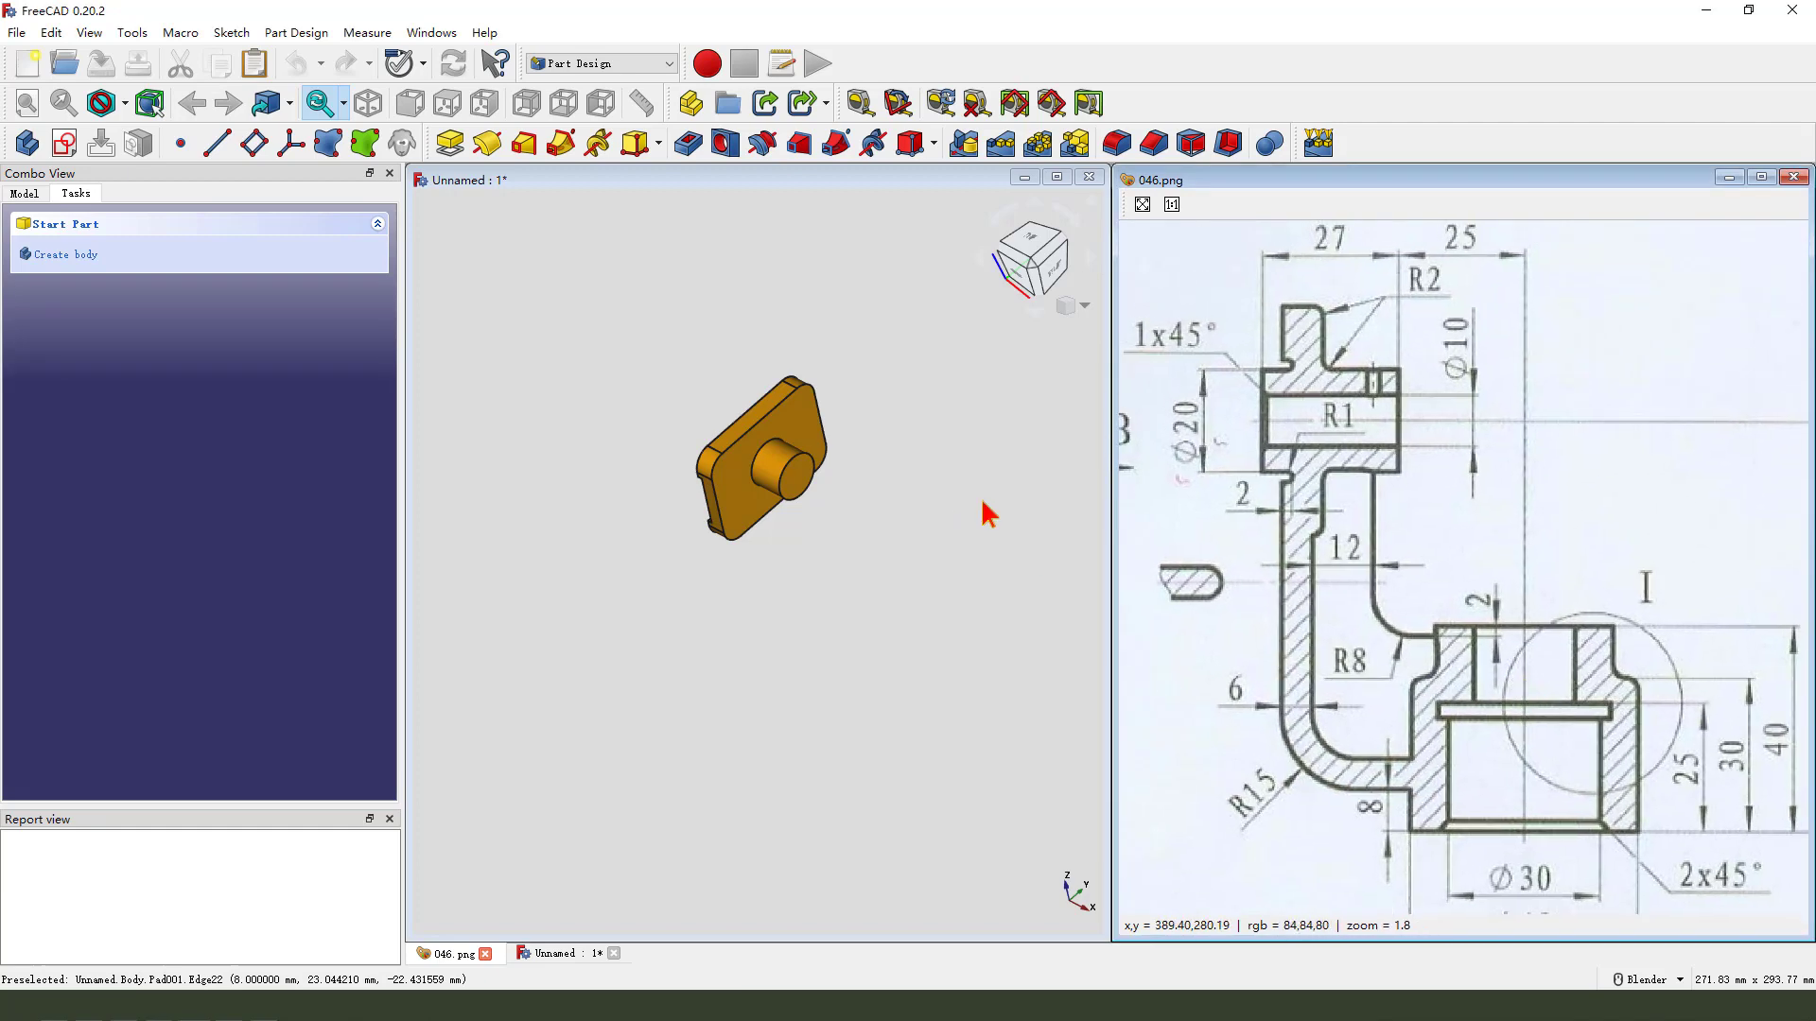
{"action": "left_click", "coordinate": [64, 143]}
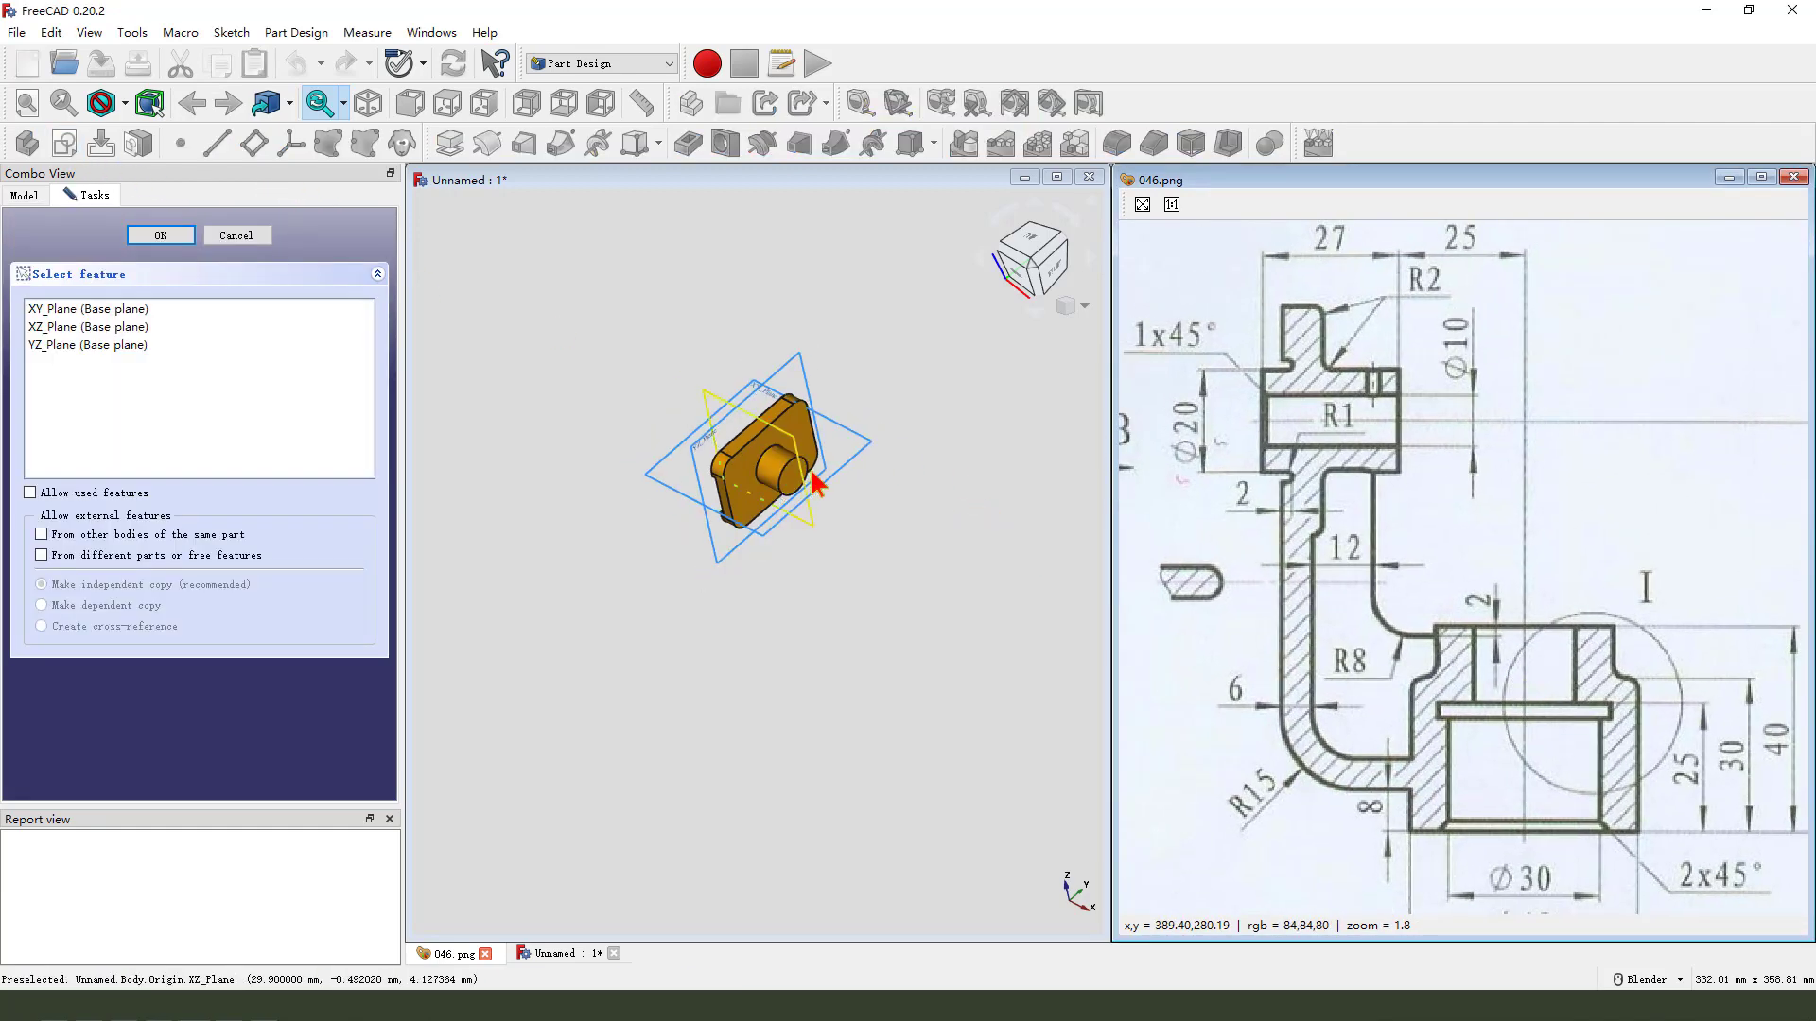
{"action": "middle_click_drag", "start_coordinate": [810, 483], "coordinate": [778, 439]}
{"action": "scroll", "coordinate": [771, 427], "scroll_direction": "up", "scroll_amount": 3}
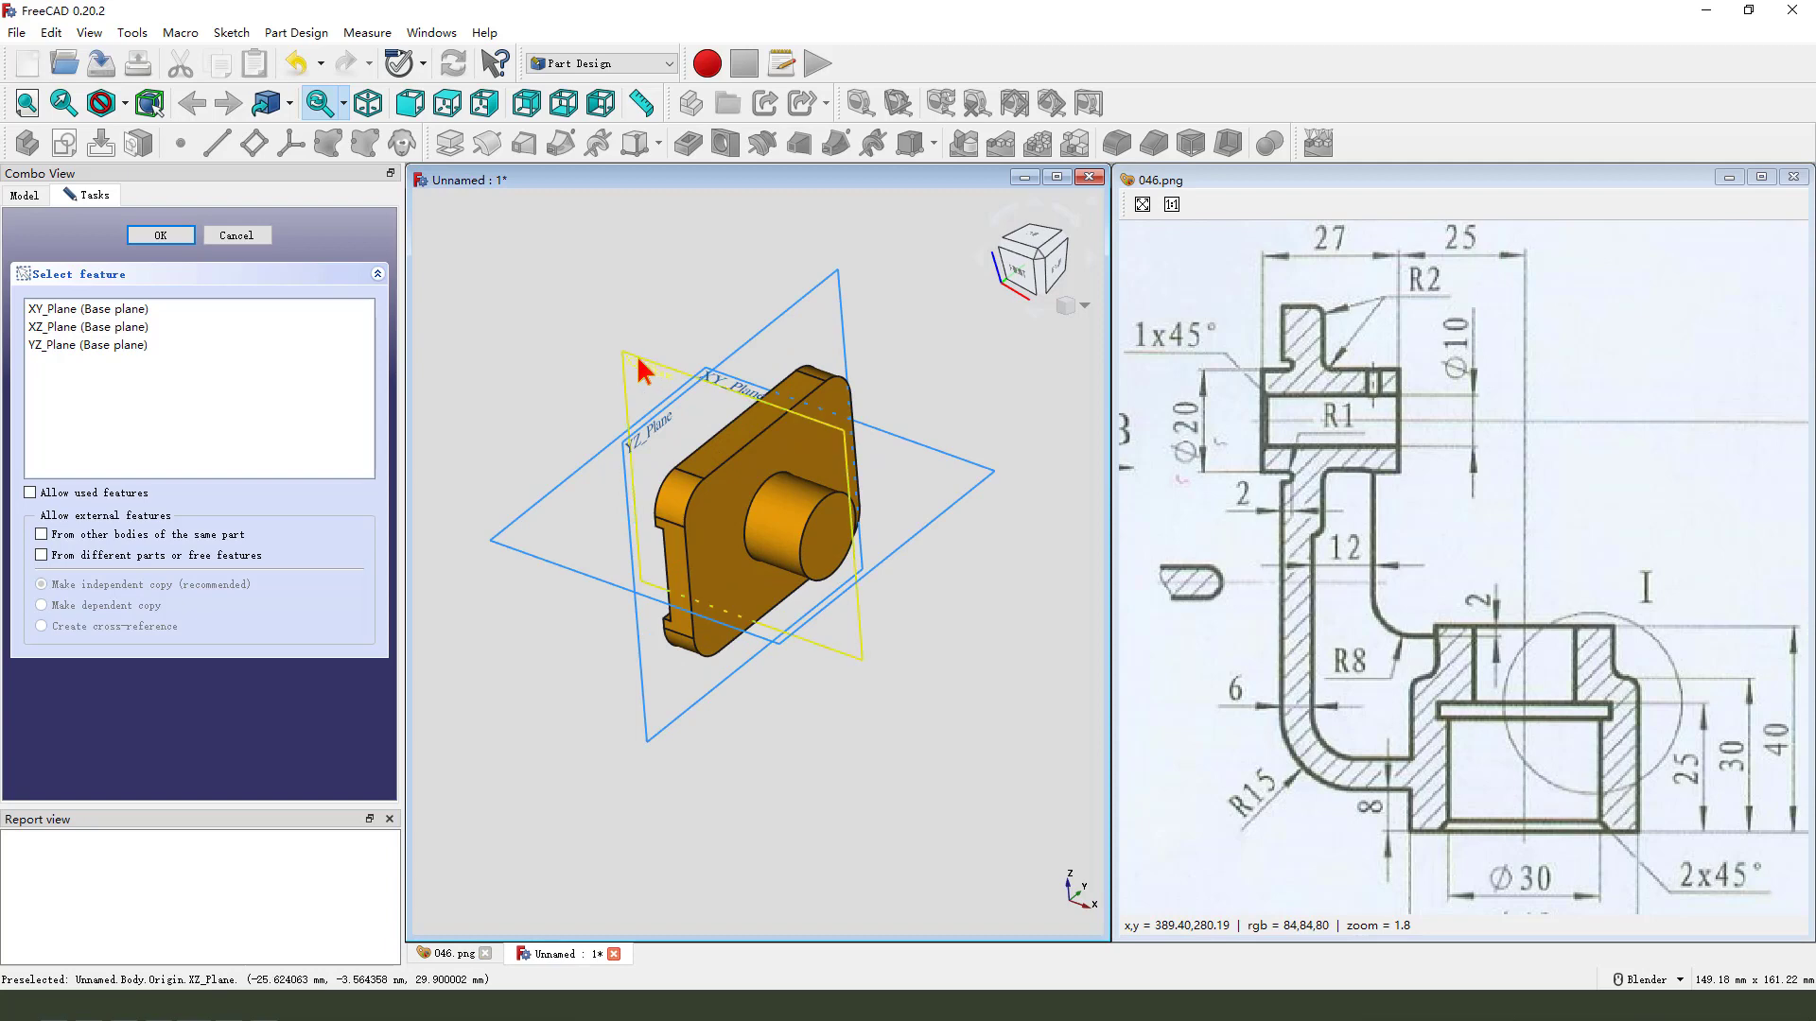
{"action": "left_click", "coordinate": [659, 367]}
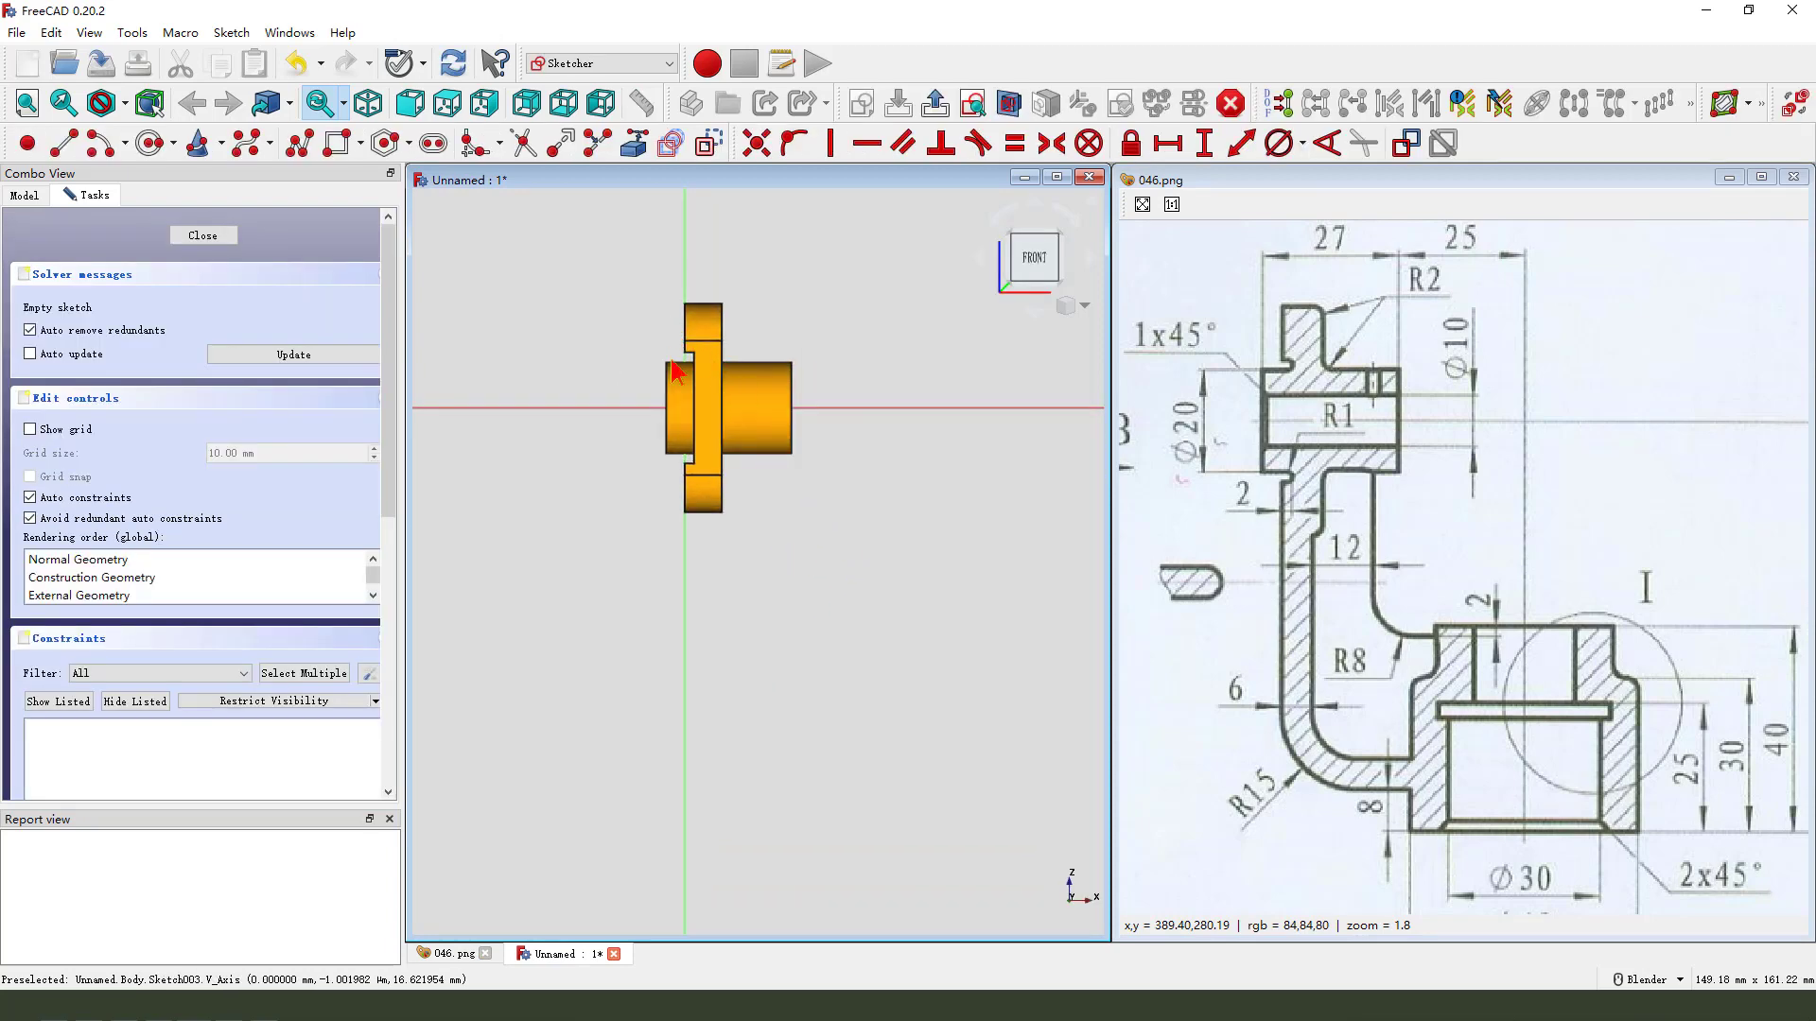
- Link edges from the existing Pad001 solid into Sketch003 as external geometry
{"action": "scroll", "coordinate": [732, 621], "scroll_direction": "up", "scroll_amount": 1}
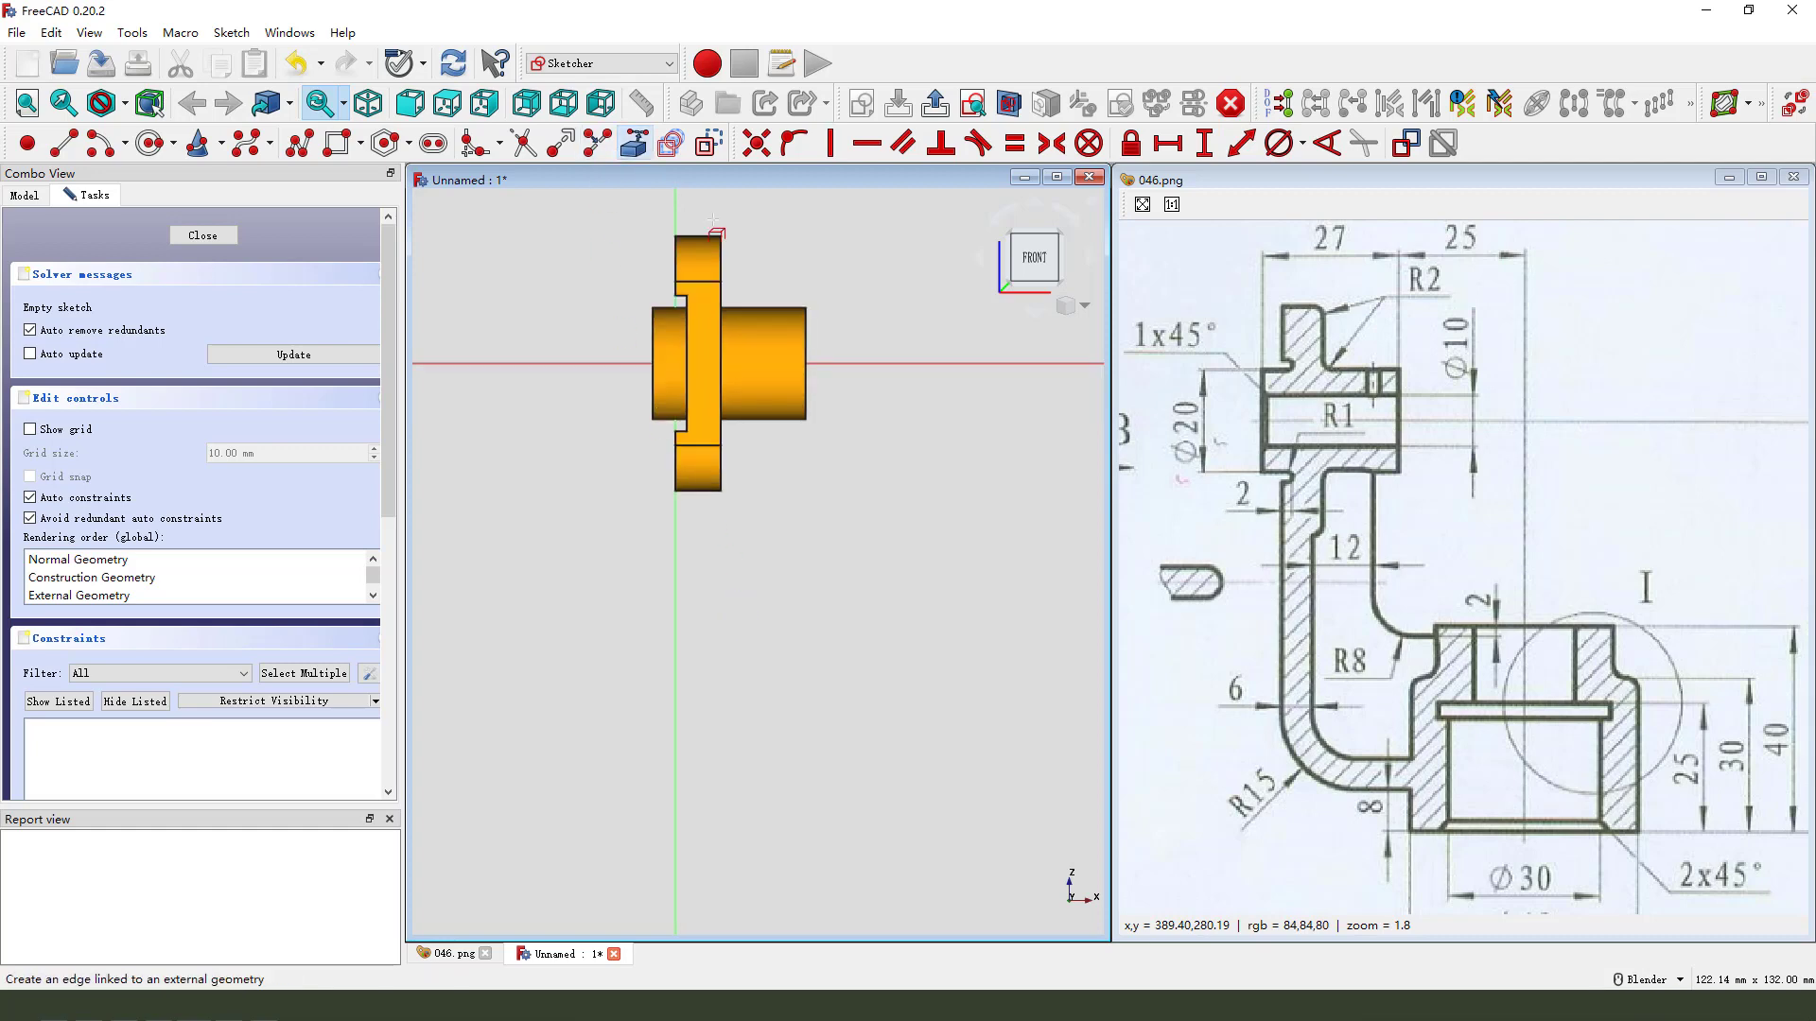
{"action": "left_click", "coordinate": [633, 143]}
{"action": "scroll", "coordinate": [705, 521], "scroll_direction": "up", "scroll_amount": 1}
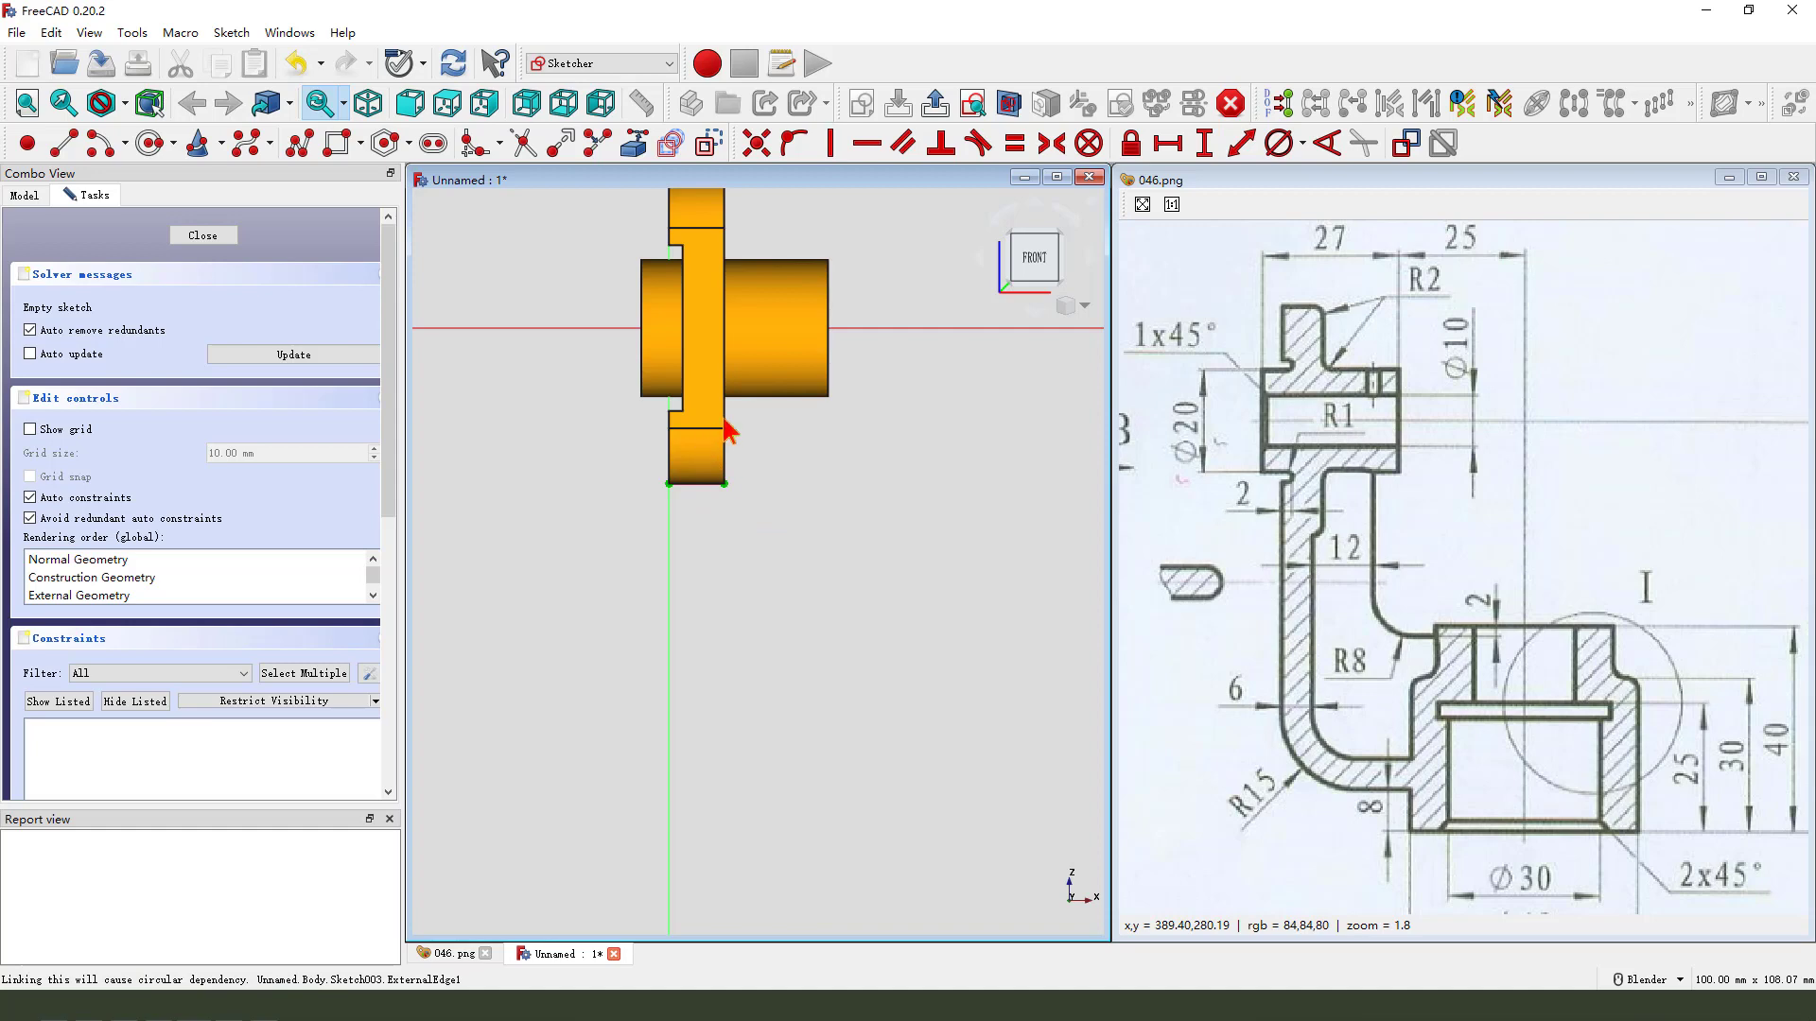
{"action": "scroll", "coordinate": [665, 405], "scroll_direction": "down", "scroll_amount": 1}
{"action": "scroll", "coordinate": [679, 486], "scroll_direction": "up", "scroll_amount": 1}
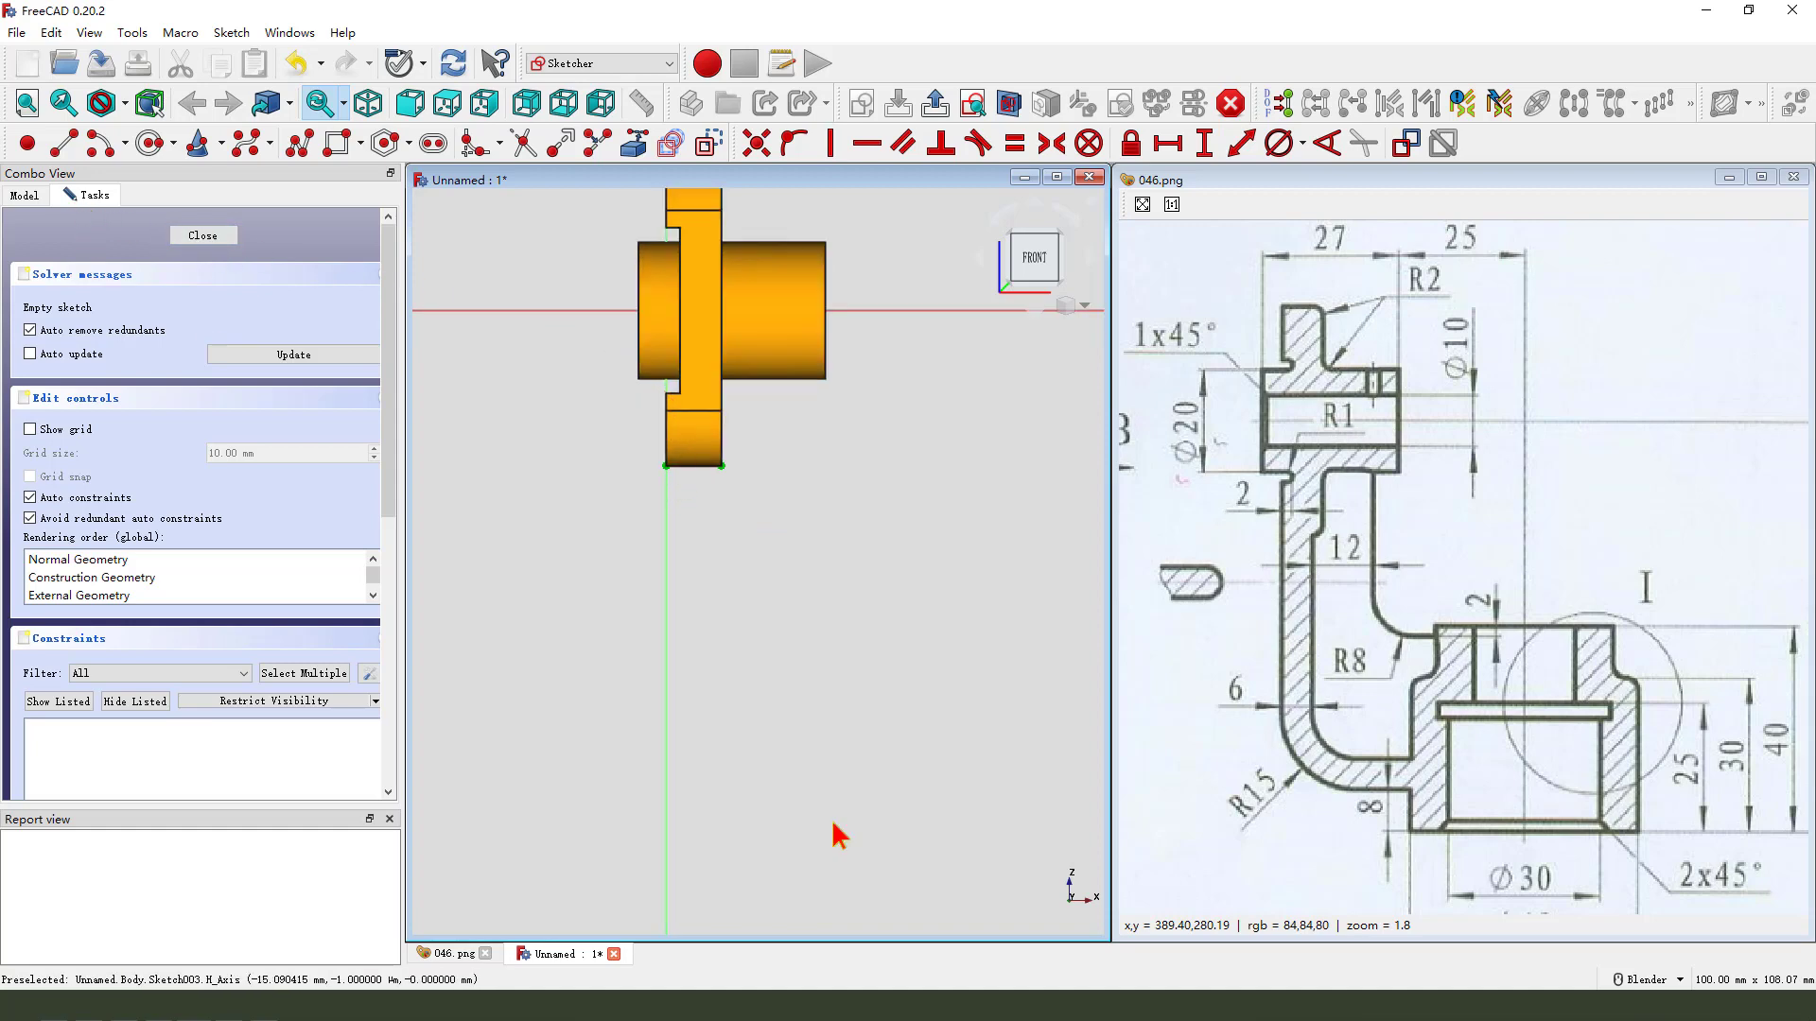
{"action": "scroll", "coordinate": [639, 455], "scroll_direction": "down", "scroll_amount": 2}
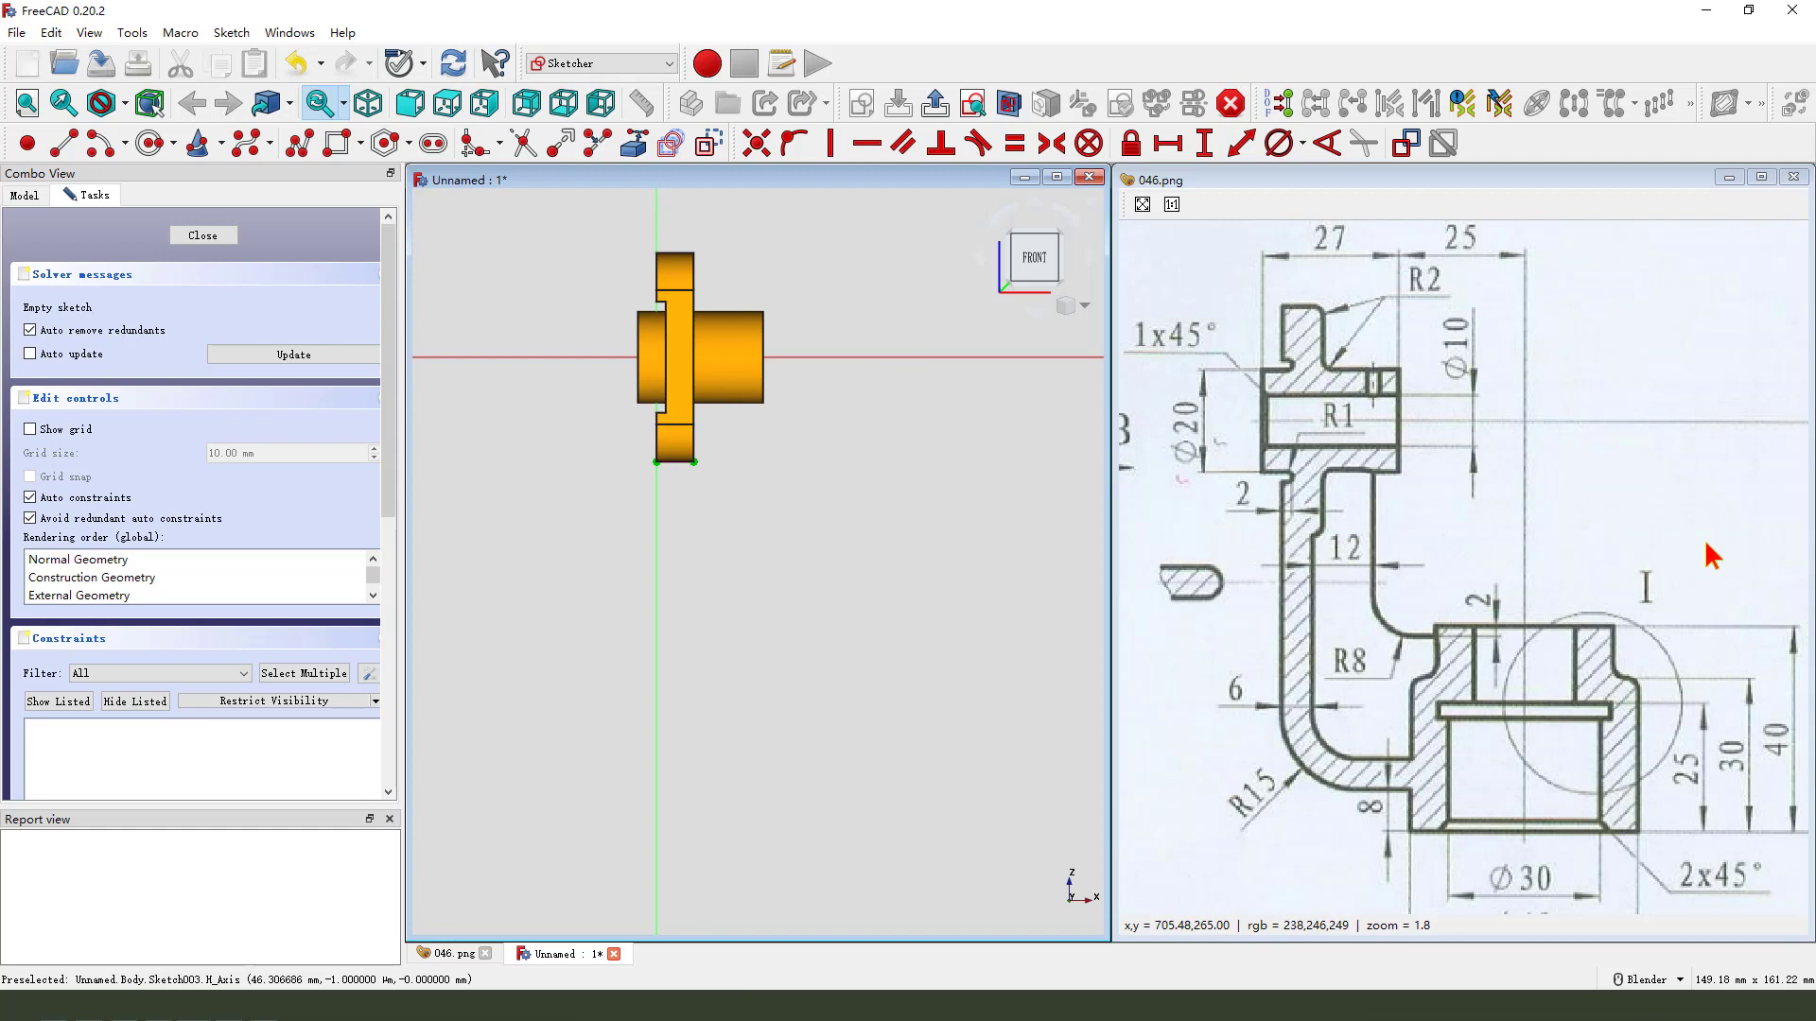
{"action": "left_click", "coordinate": [633, 143]}
{"action": "scroll", "coordinate": [837, 336], "scroll_direction": "up", "scroll_amount": 1}
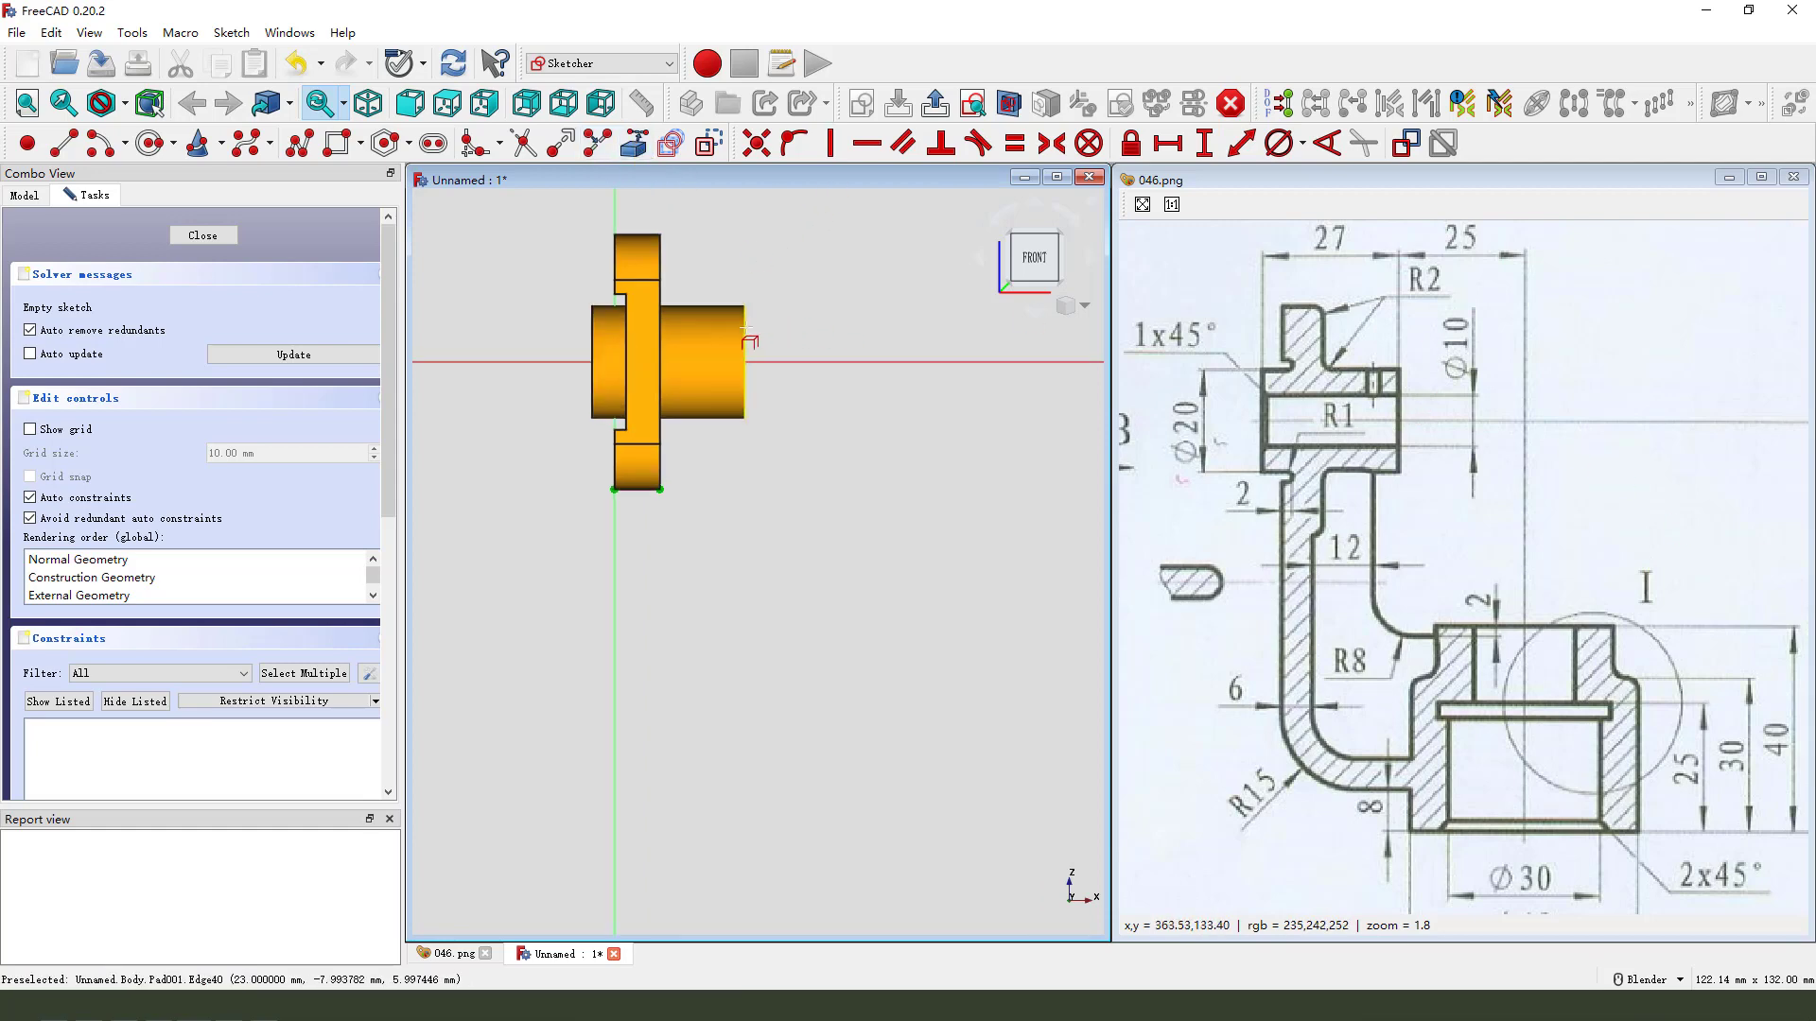
{"action": "scroll", "coordinate": [776, 371], "scroll_direction": "down", "scroll_amount": 2}
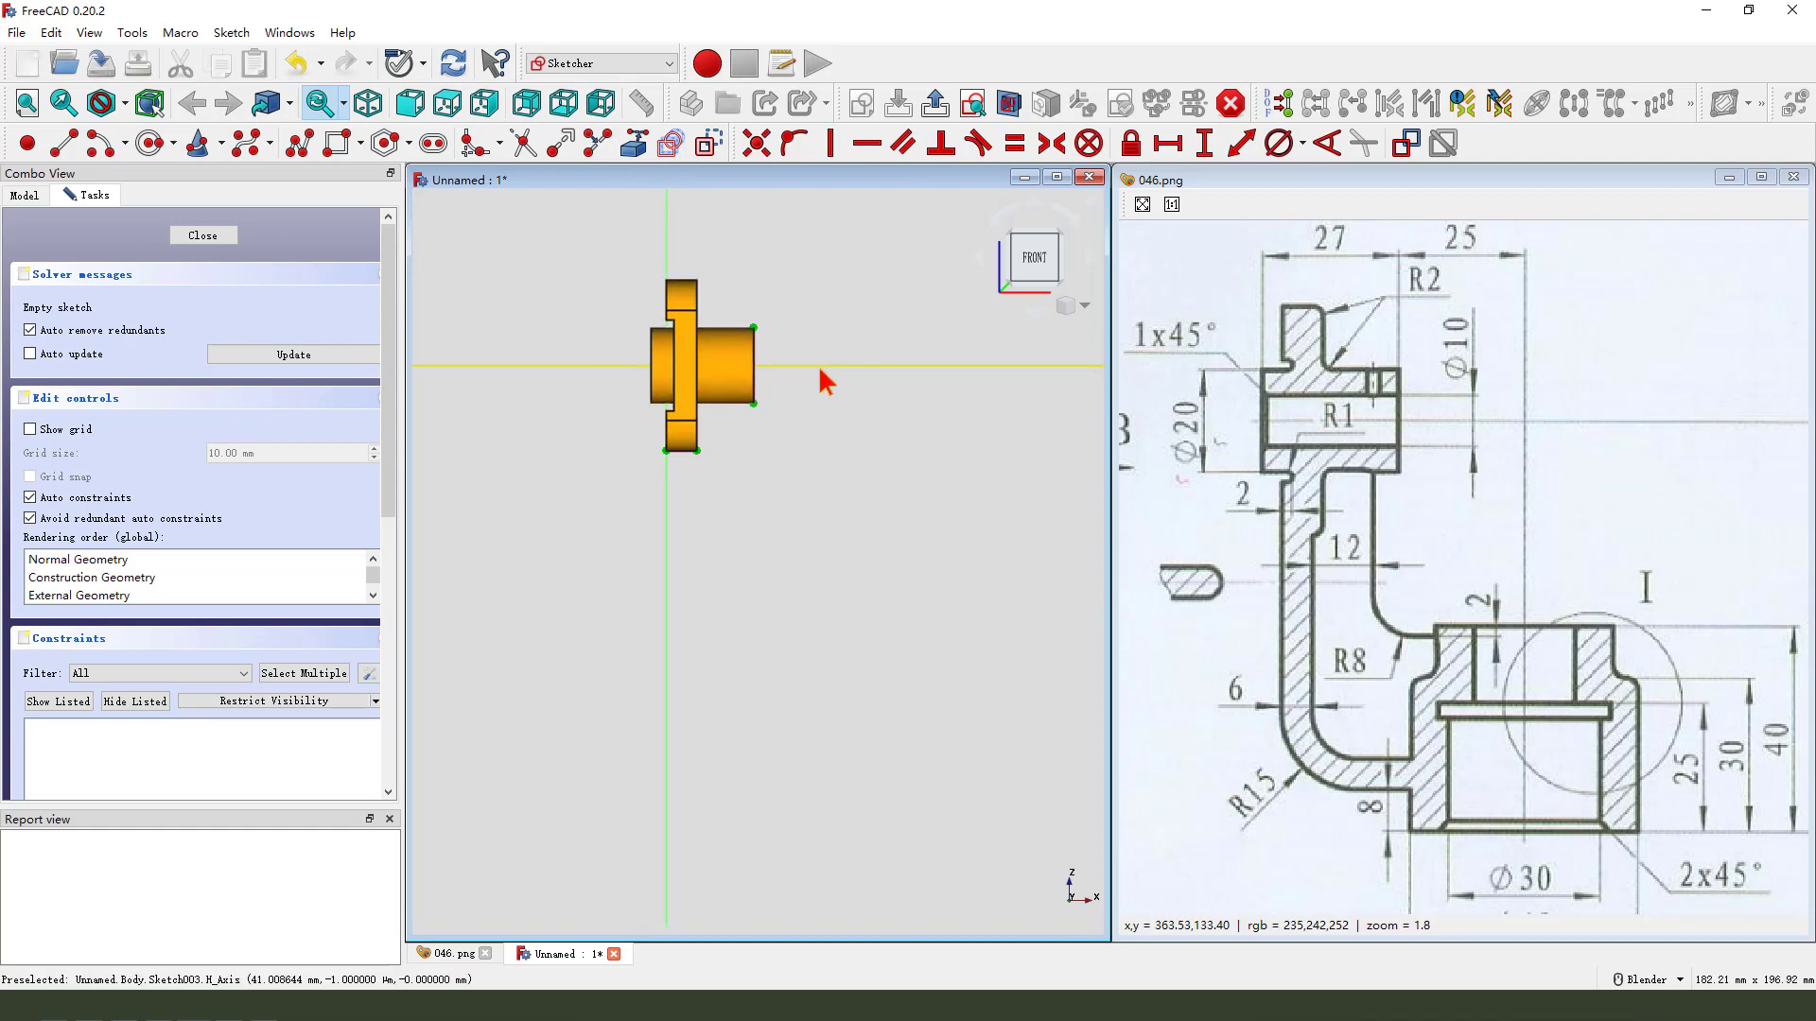
{"action": "scroll", "coordinate": [724, 357], "scroll_direction": "down", "scroll_amount": 1}
- Hide Pad001 in the model tree to reveal the sketch lines
{"action": "left_click", "coordinate": [33, 197]}
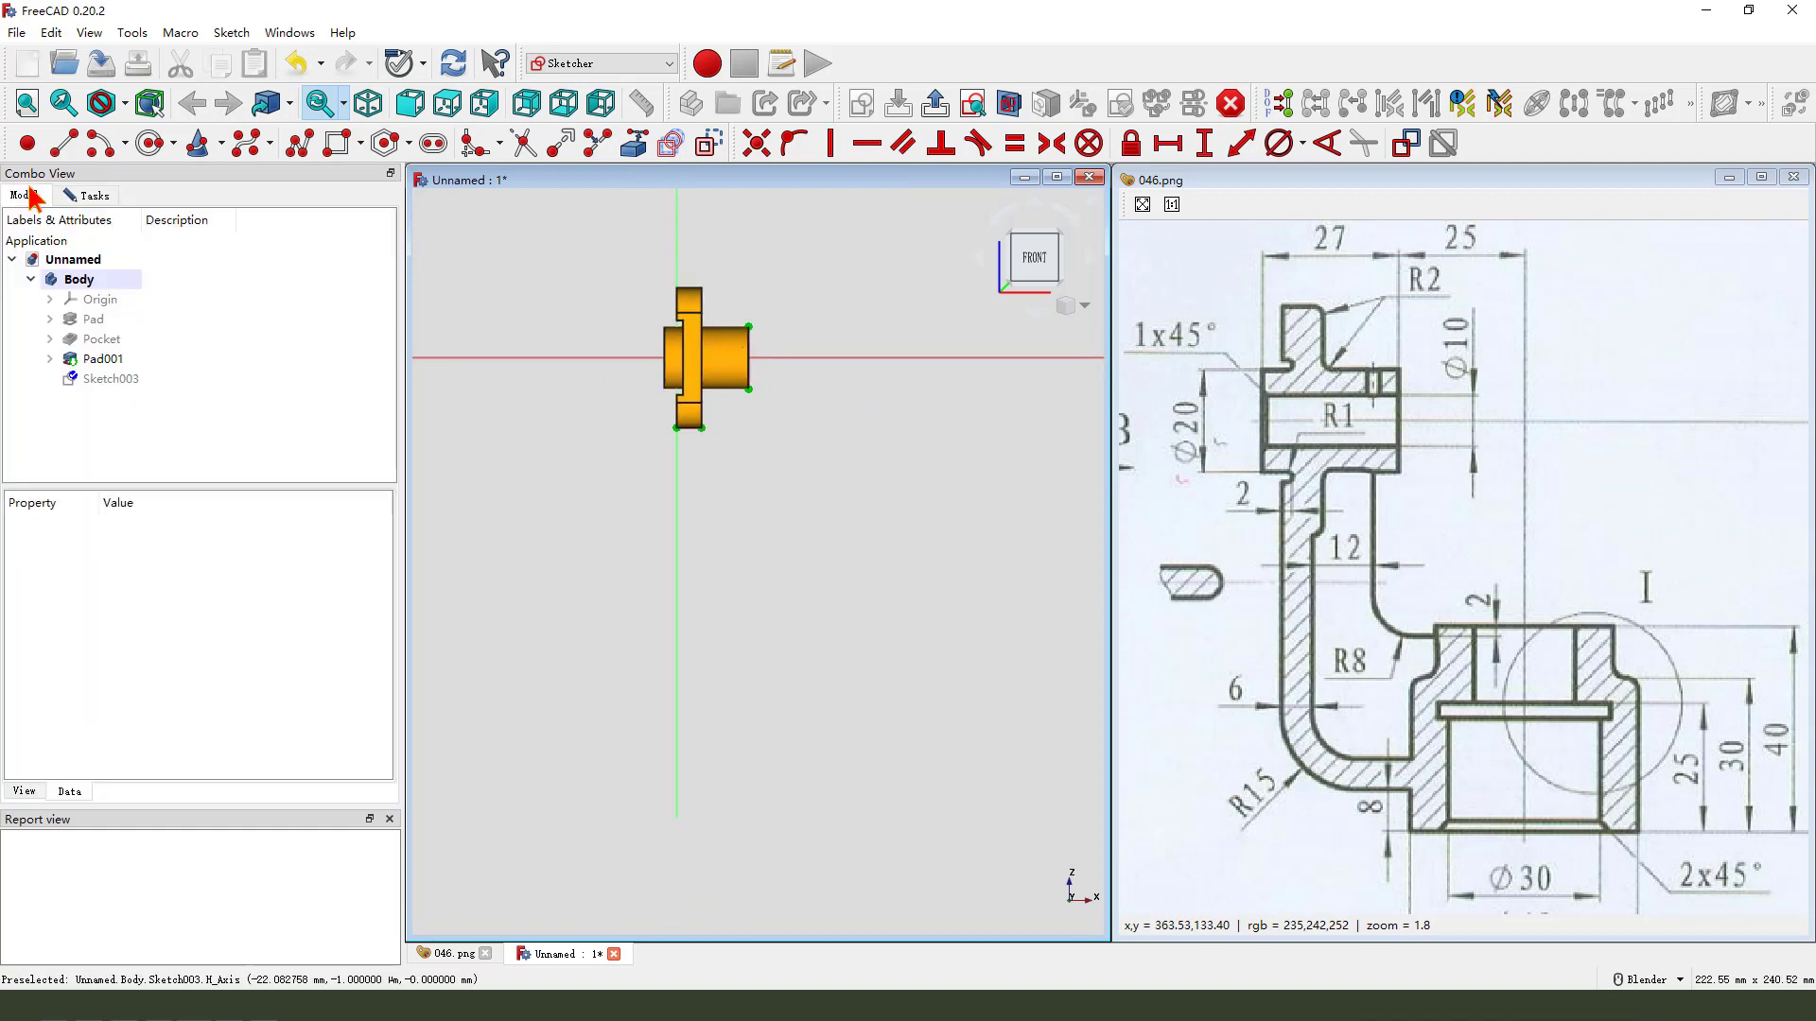
{"action": "left_click", "coordinate": [110, 367]}
{"action": "key", "text": "space"}
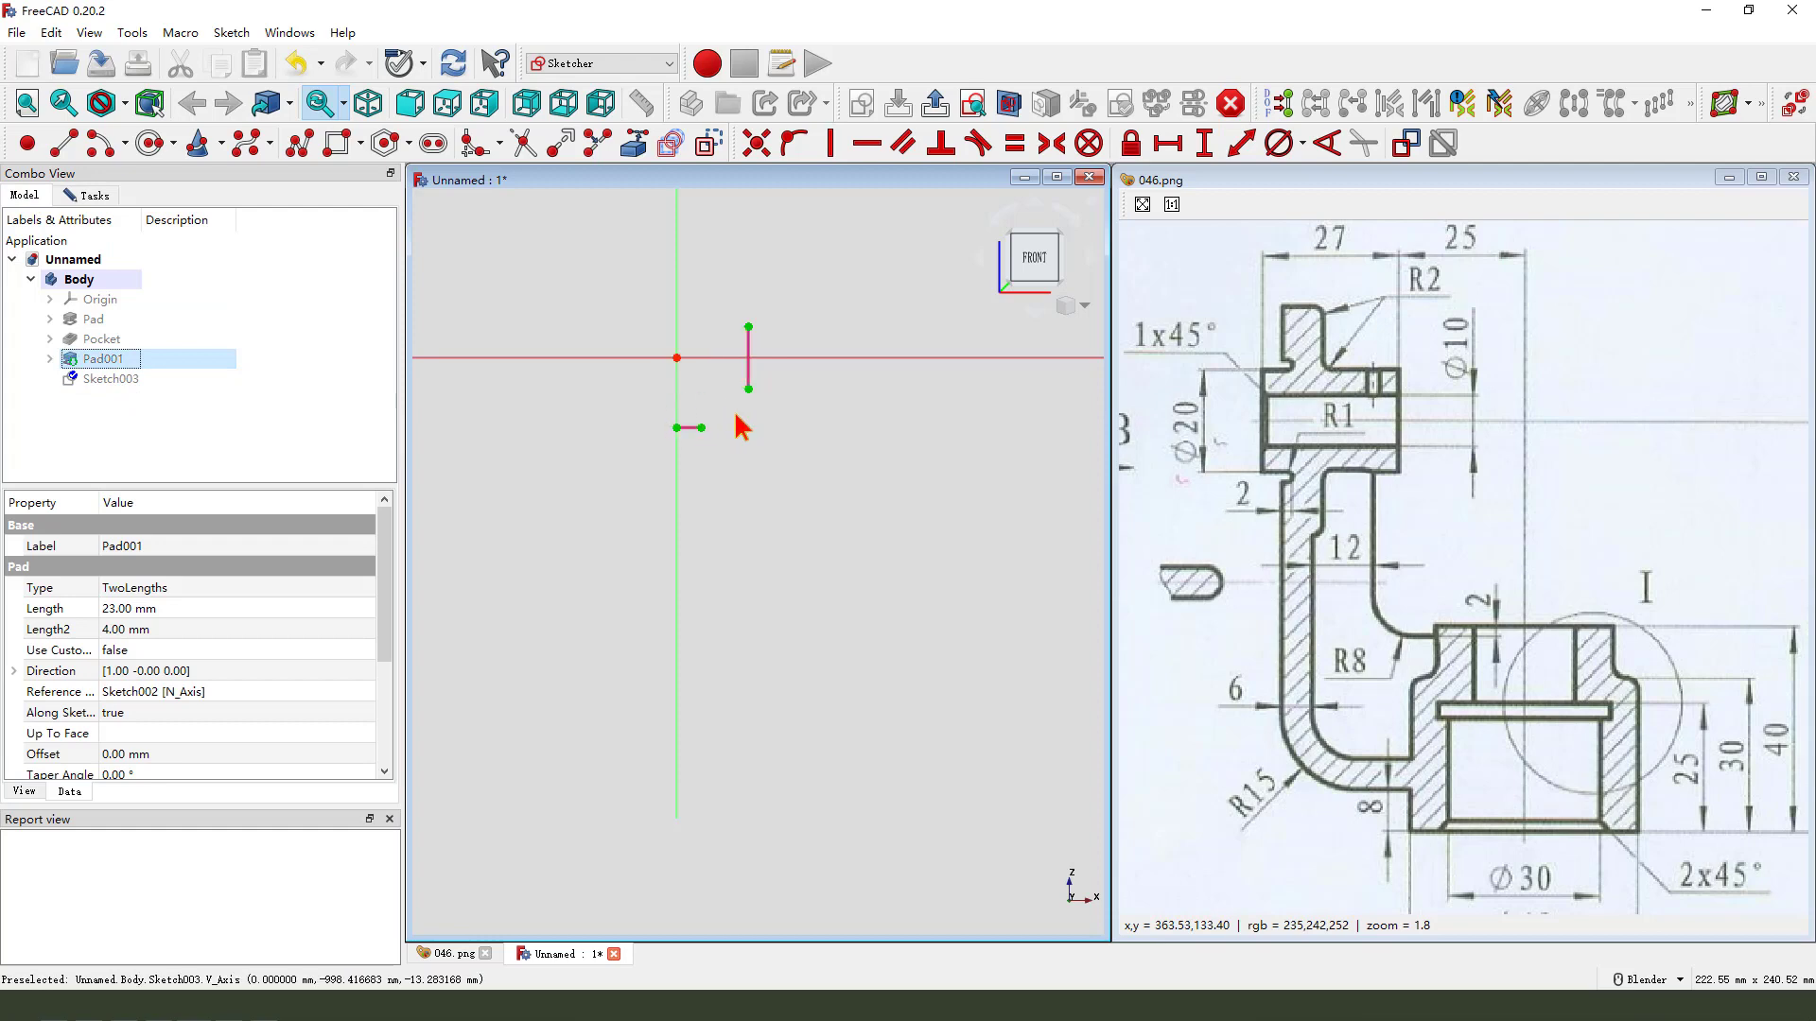
{"action": "scroll", "coordinate": [819, 468], "scroll_direction": "up", "scroll_amount": 1}
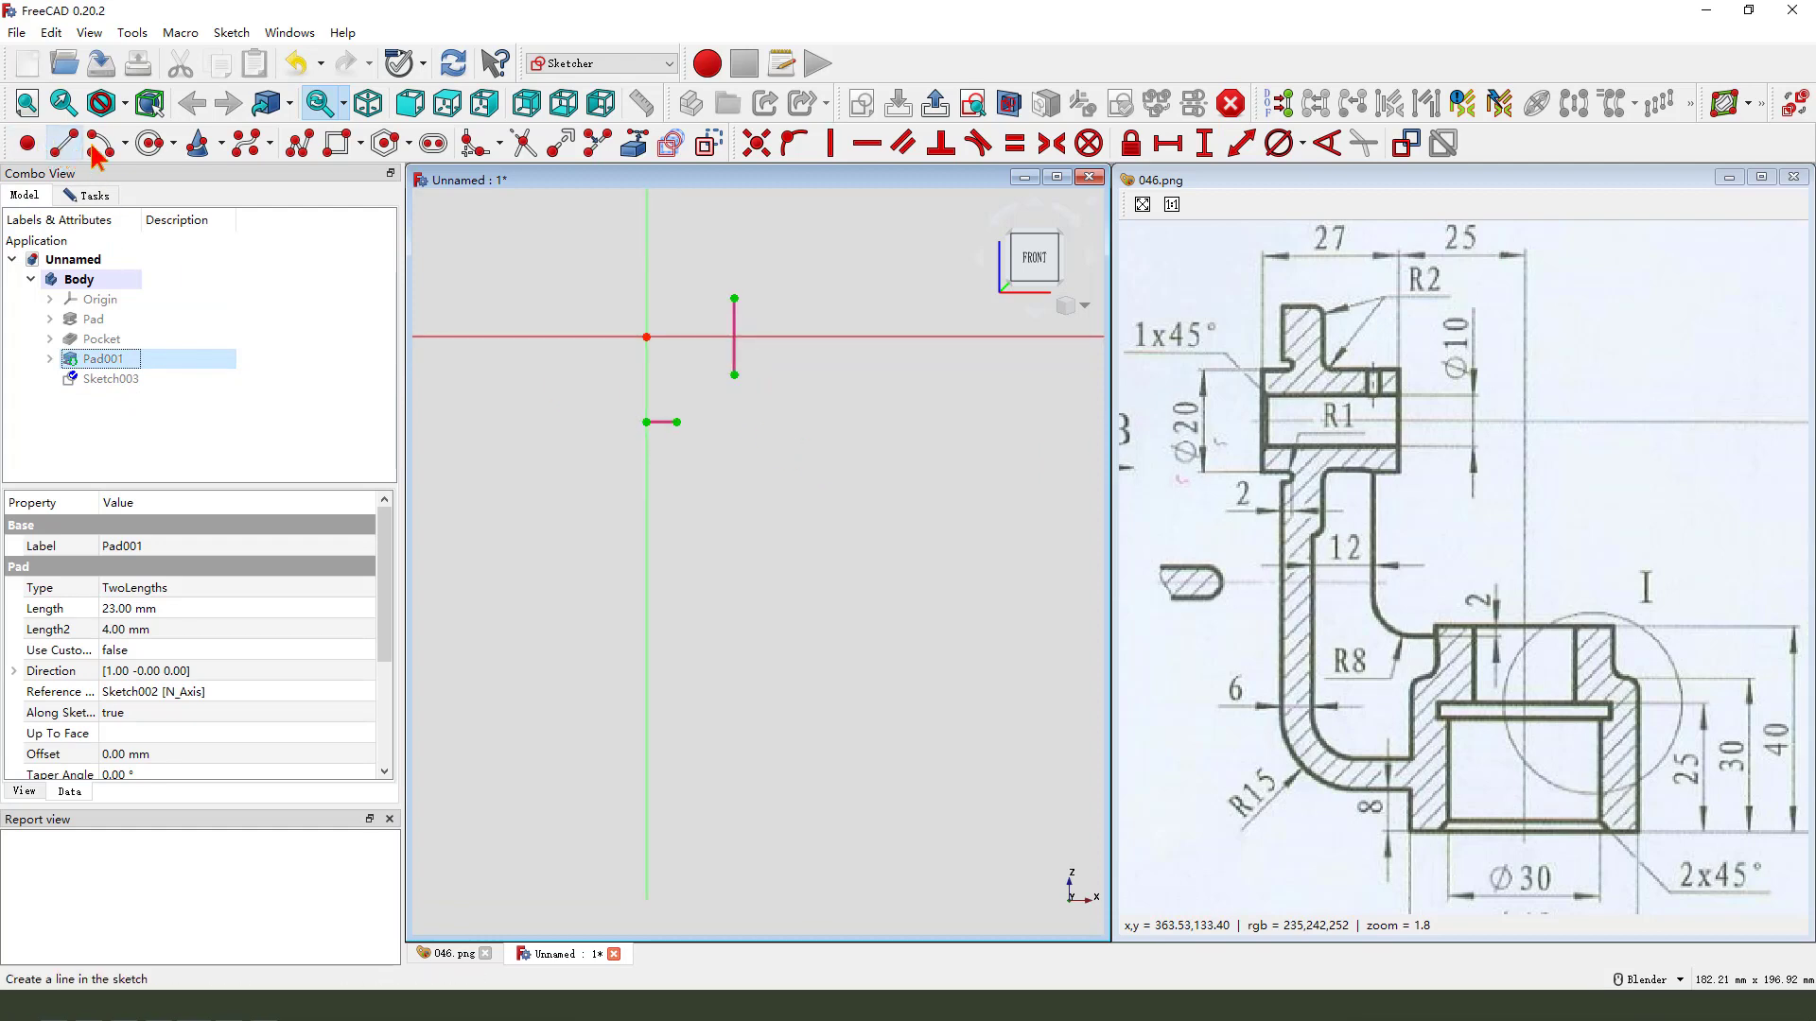
- Draw a closed L-shaped polyline from the top vertex down the axis, right, and back up
{"action": "left_click", "coordinate": [301, 143]}
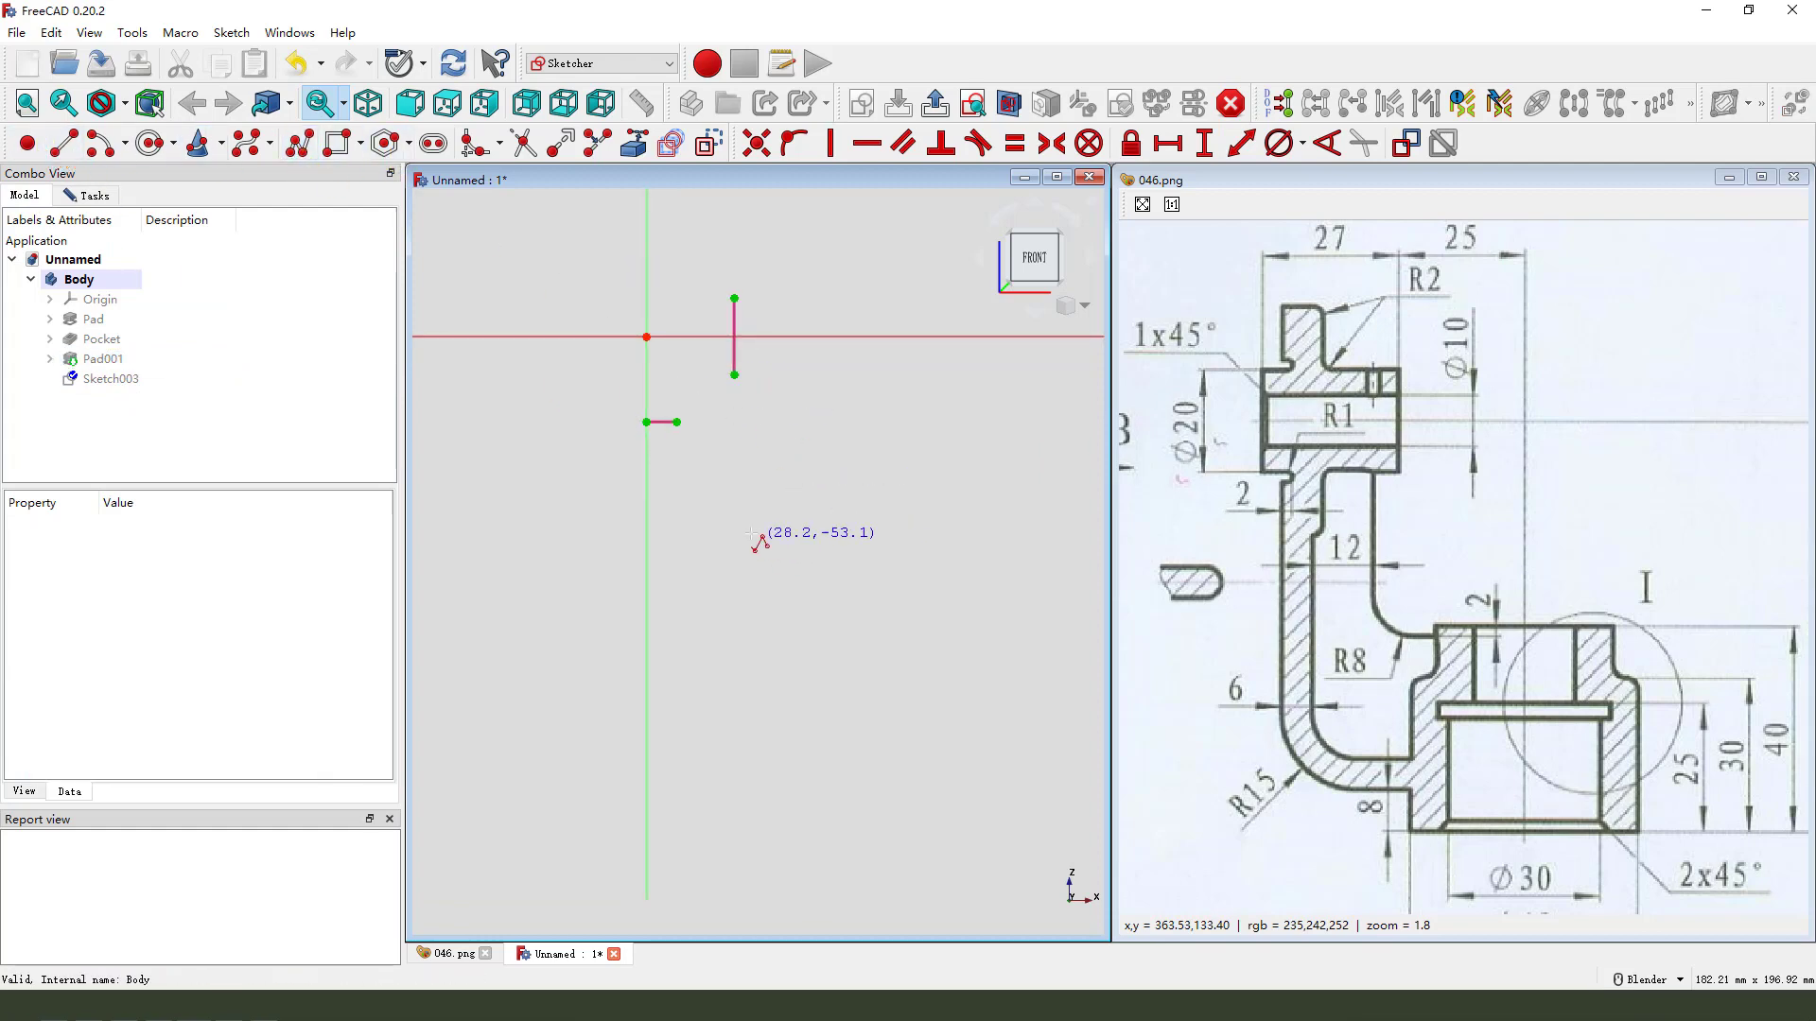
{"action": "left_click", "coordinate": [647, 422]}
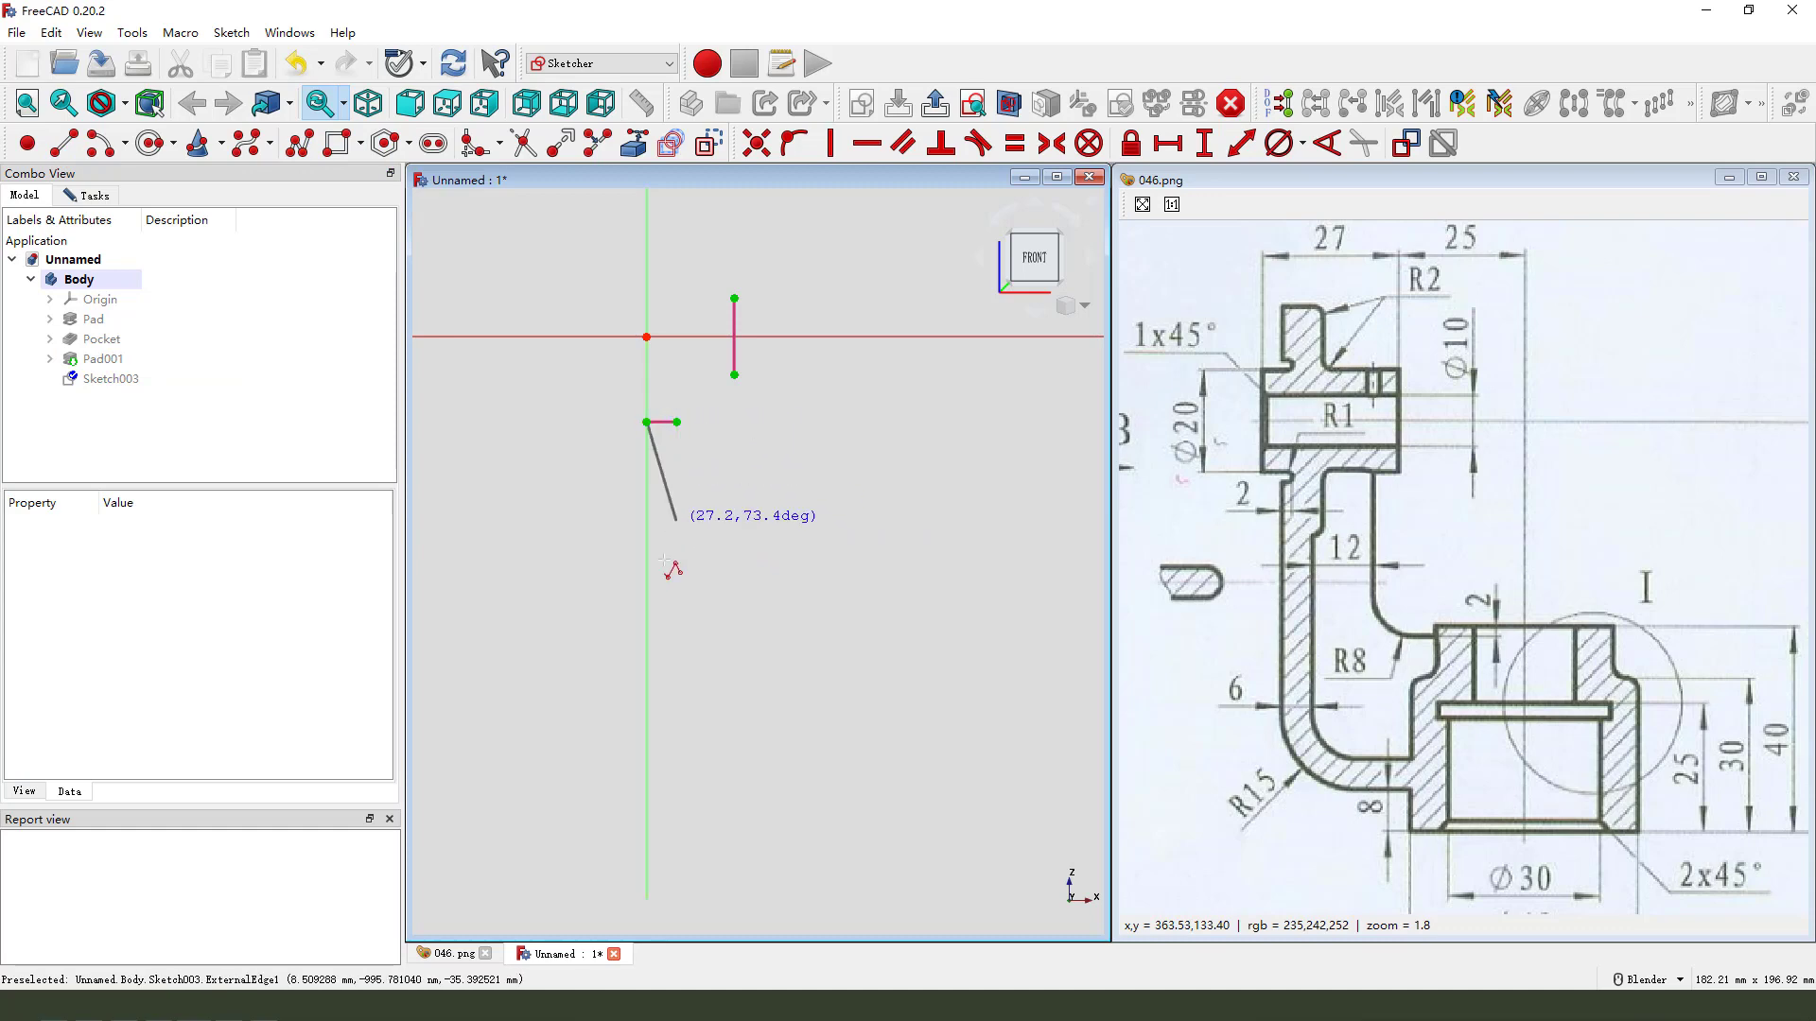
{"action": "left_click", "coordinate": [646, 731]}
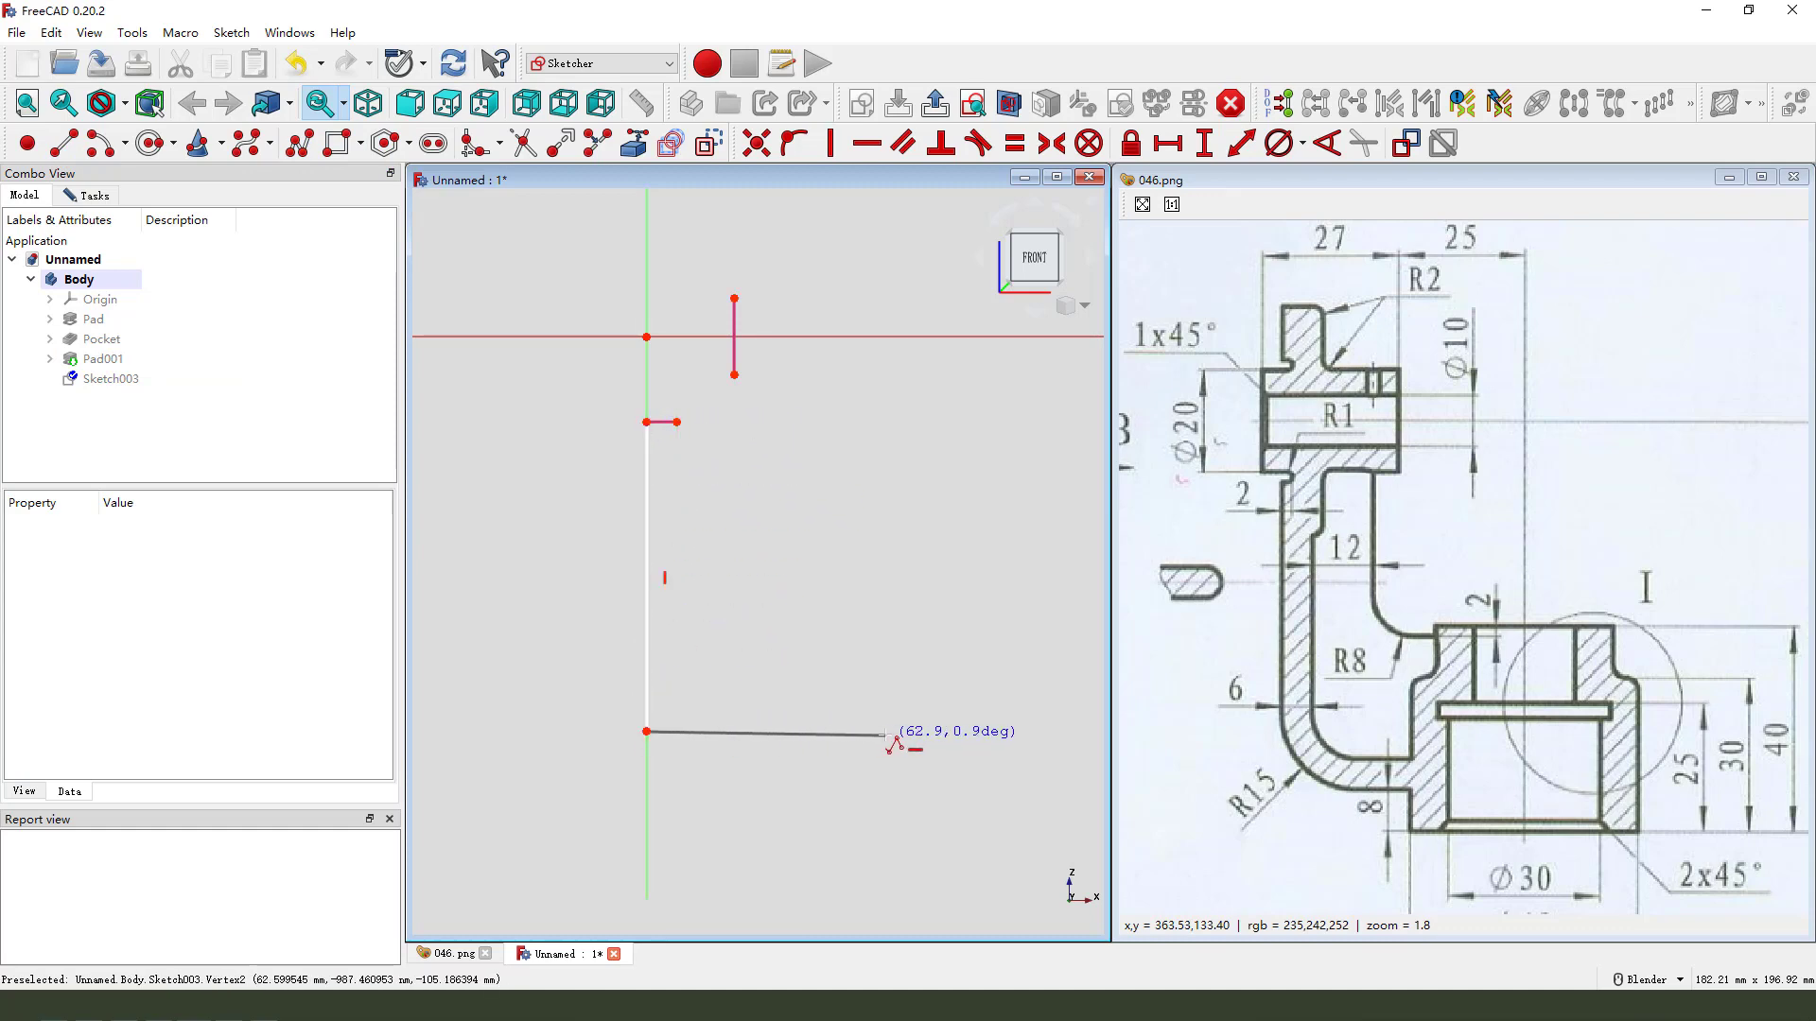
{"action": "left_click", "coordinate": [905, 731]}
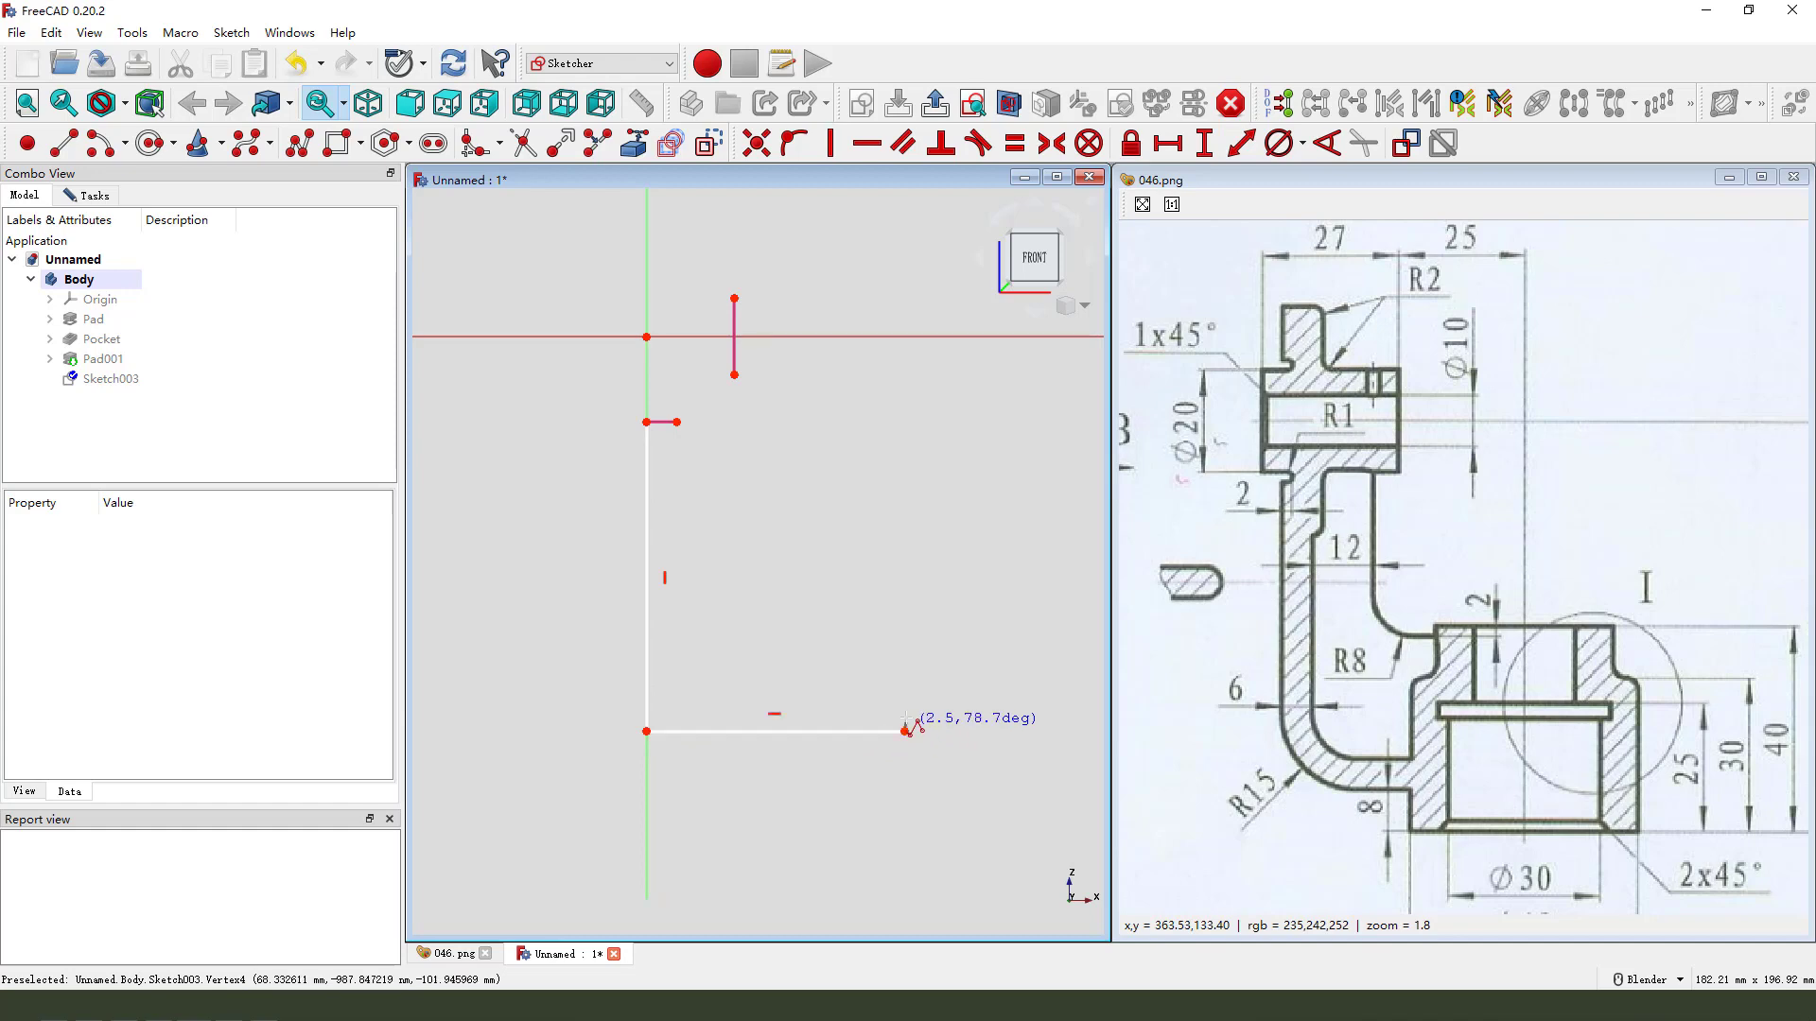
{"action": "left_click", "coordinate": [905, 698]}
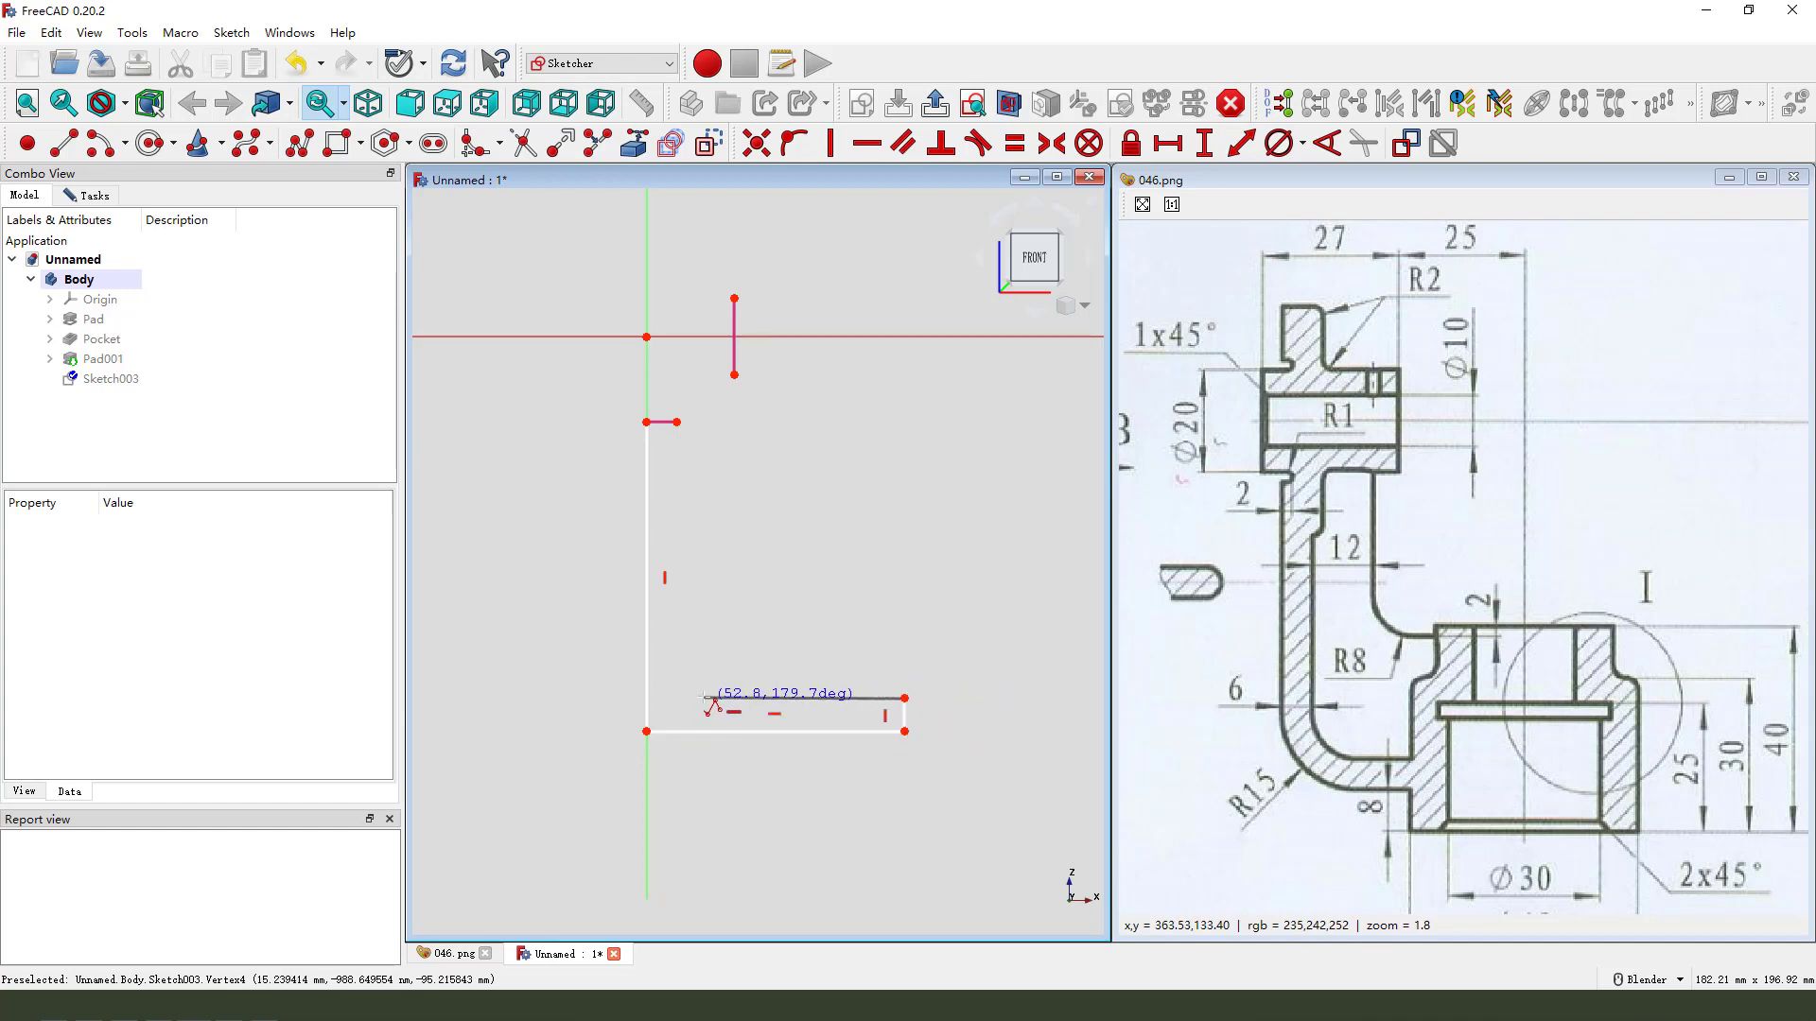
{"action": "left_click", "coordinate": [703, 697]}
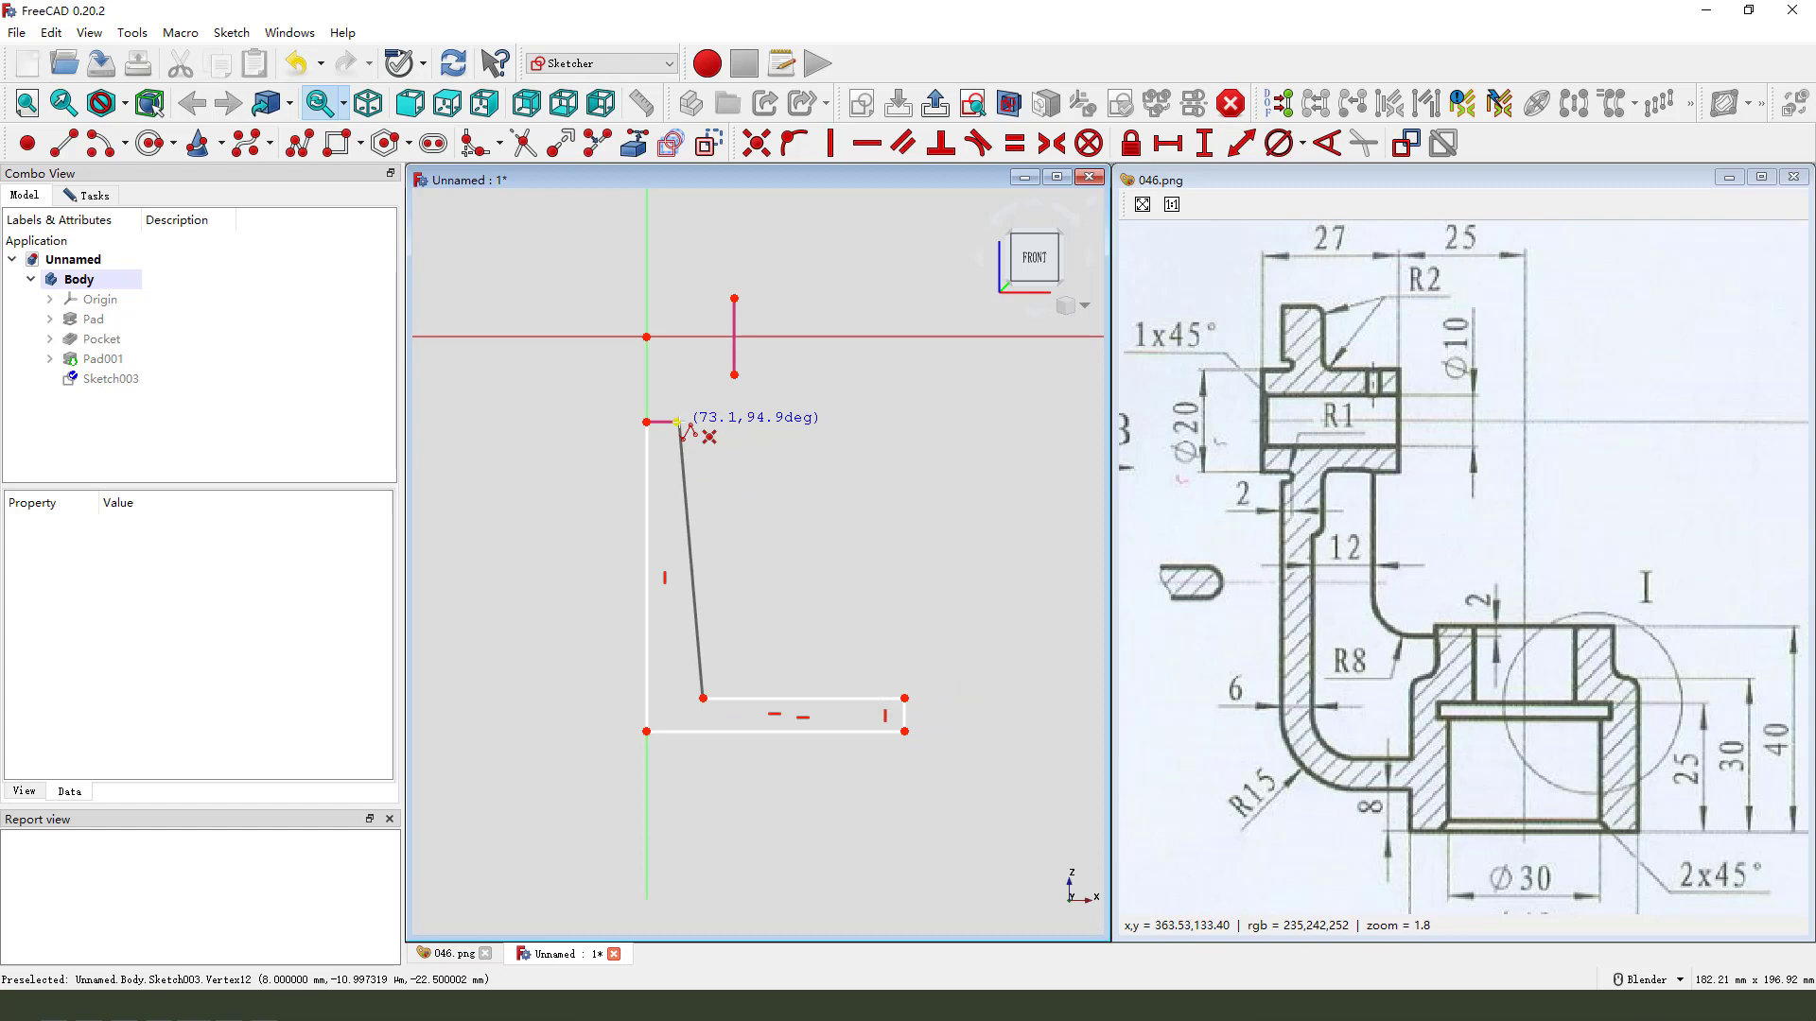
{"action": "left_click", "coordinate": [678, 423]}
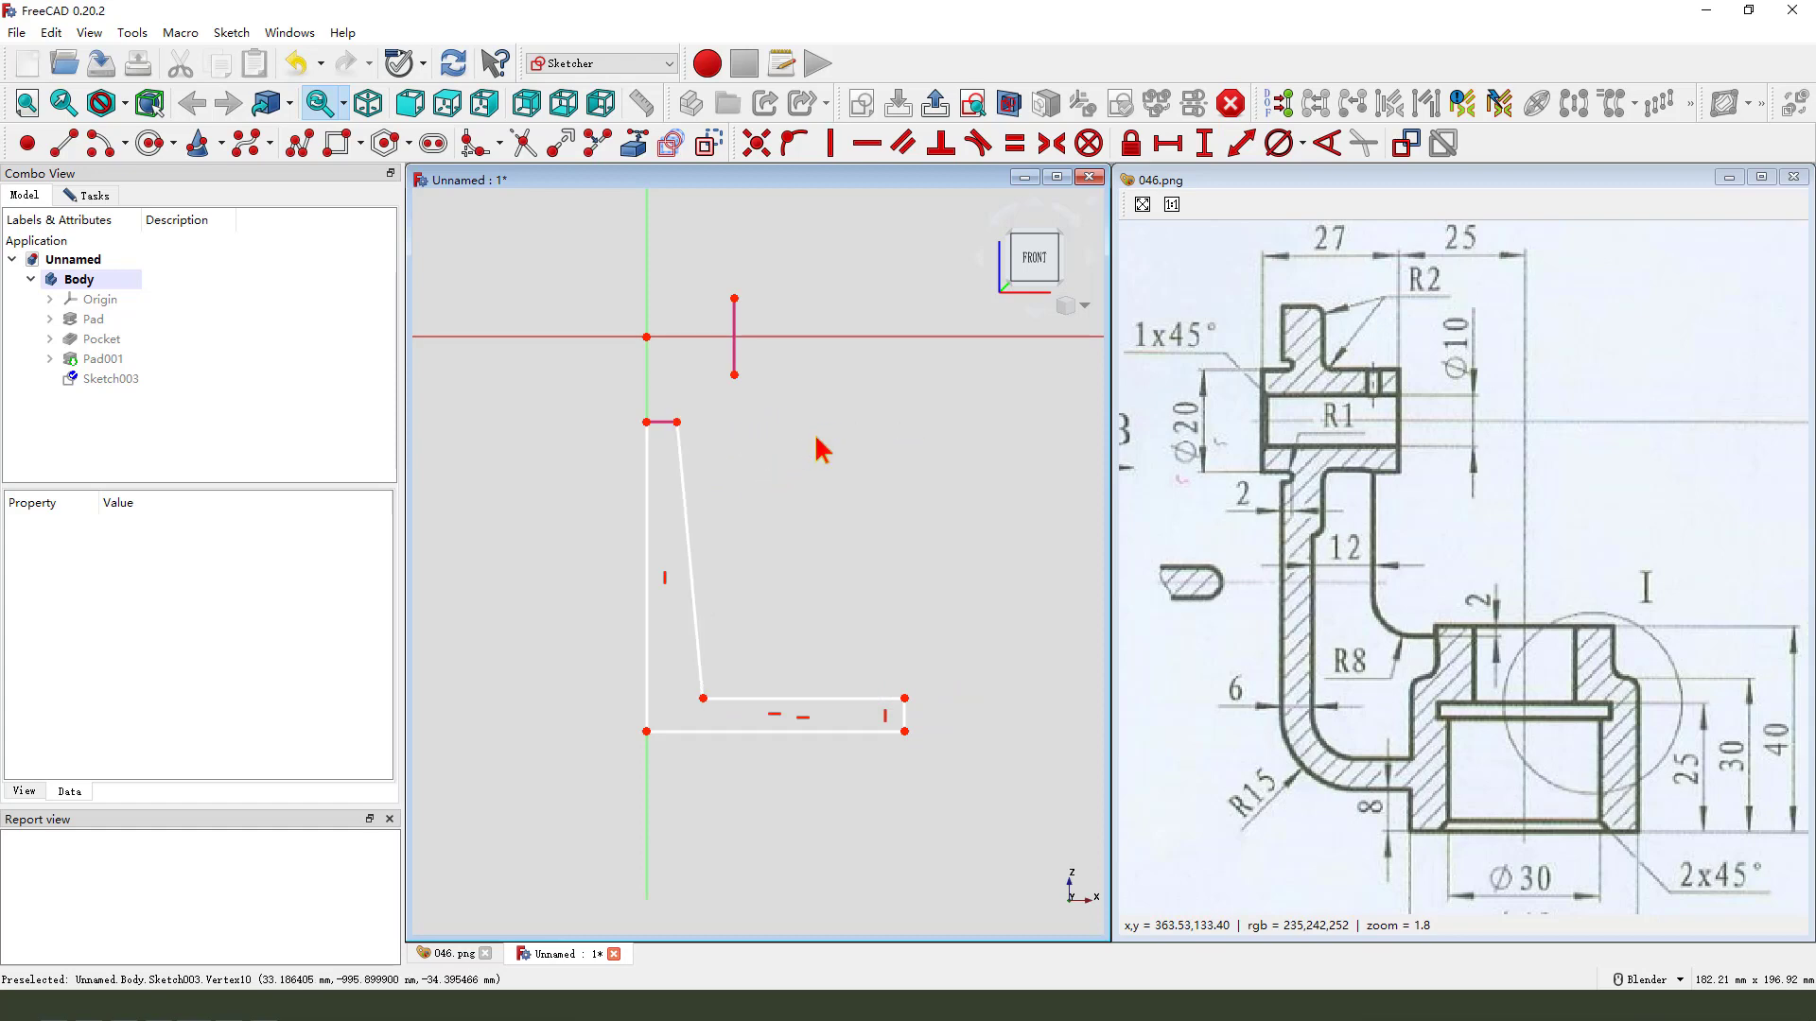
- Undo the last change and drag the slanted edge's top end down-left
{"action": "right_click", "coordinate": [763, 434]}
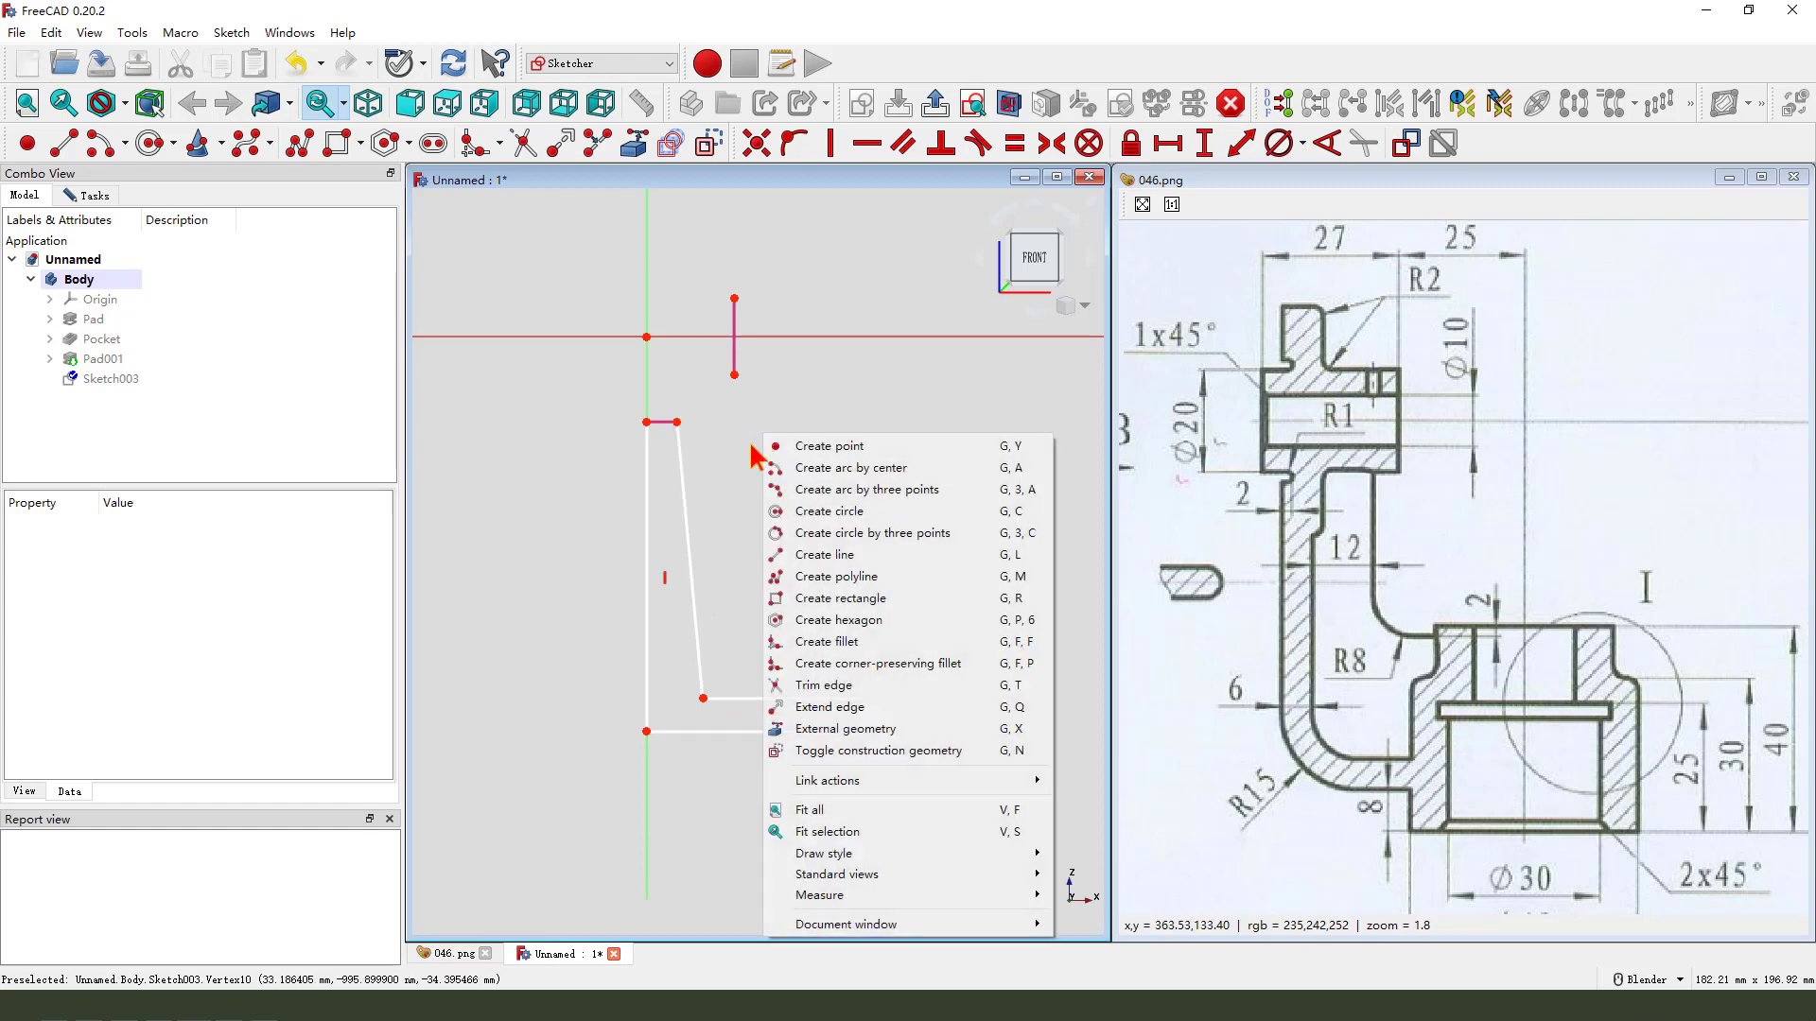
{"action": "left_click", "coordinate": [722, 438]}
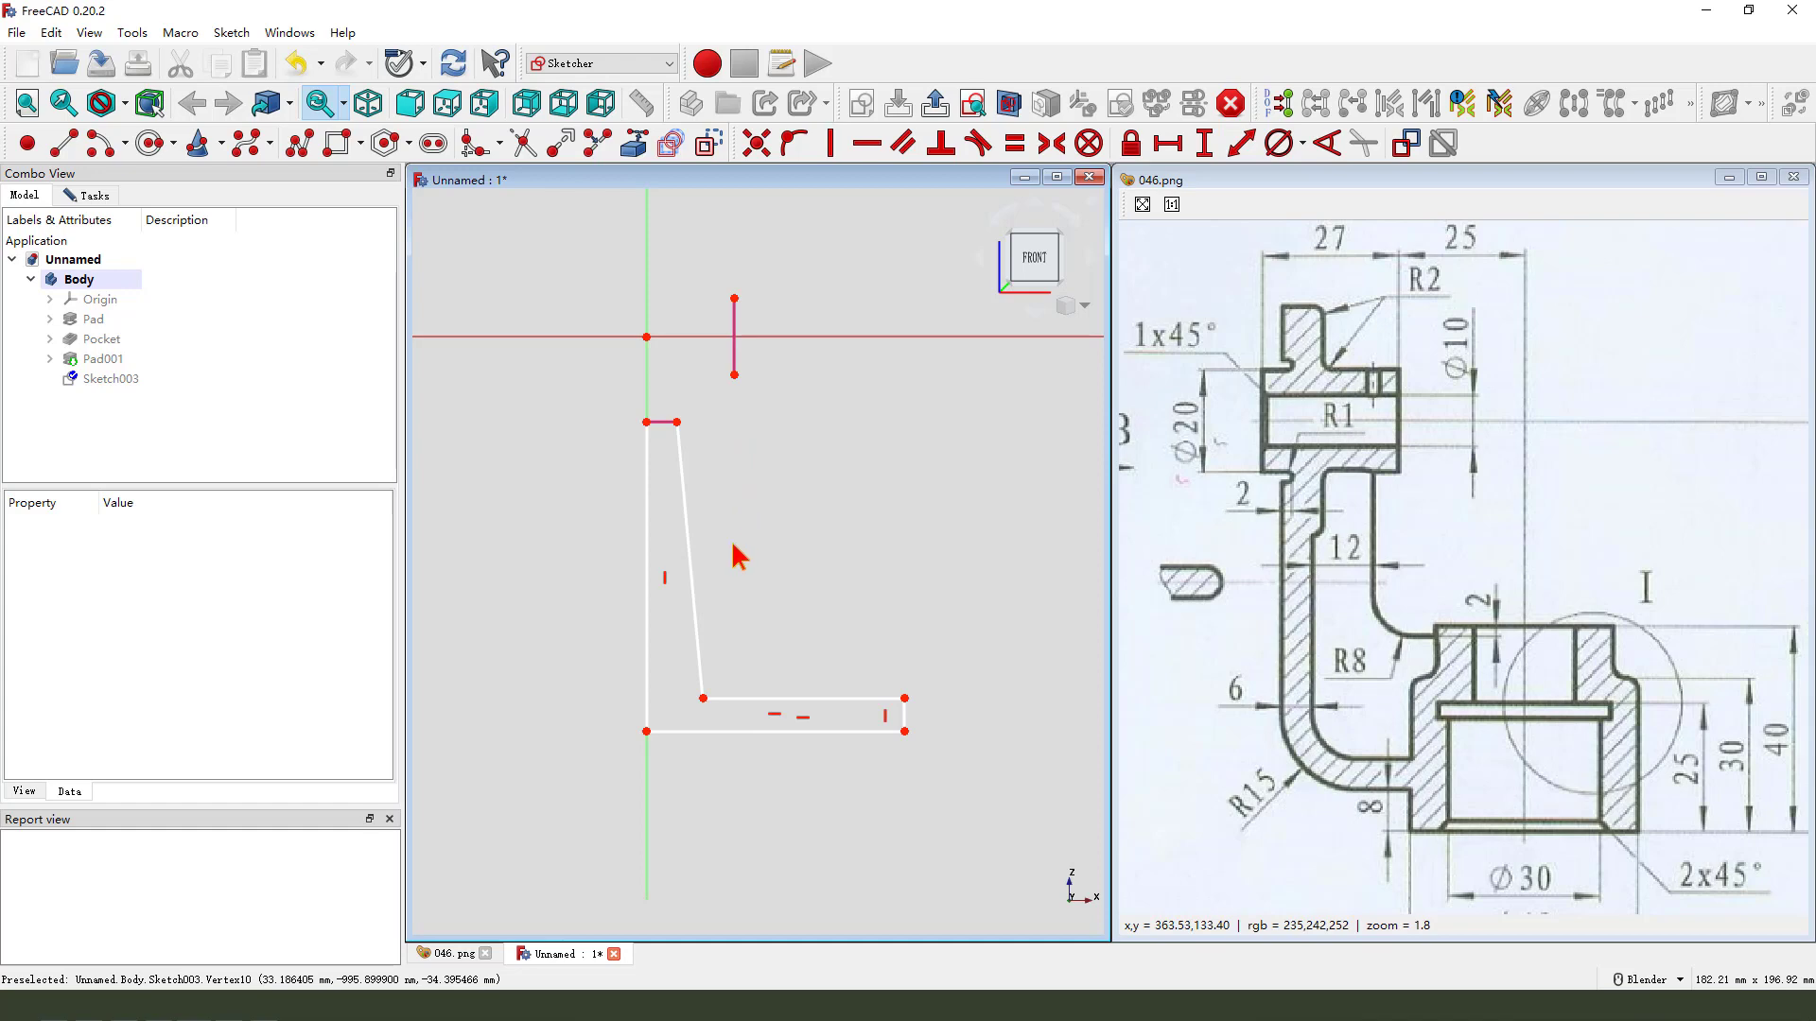
{"action": "left_click", "coordinate": [296, 62]}
{"action": "mouse_move", "coordinate": [678, 440]}
{"action": "left_mouse_down"}
{"action": "mouse_move", "coordinate": [705, 430]}
{"action": "mouse_move", "coordinate": [668, 447]}
{"action": "left_mouse_up"}
{"action": "scroll", "coordinate": [670, 454], "scroll_direction": "up", "scroll_amount": 3}
- Put the slanted edge's top endpoint on the short top edge with Point On Object
{"action": "left_click", "coordinate": [672, 447]}
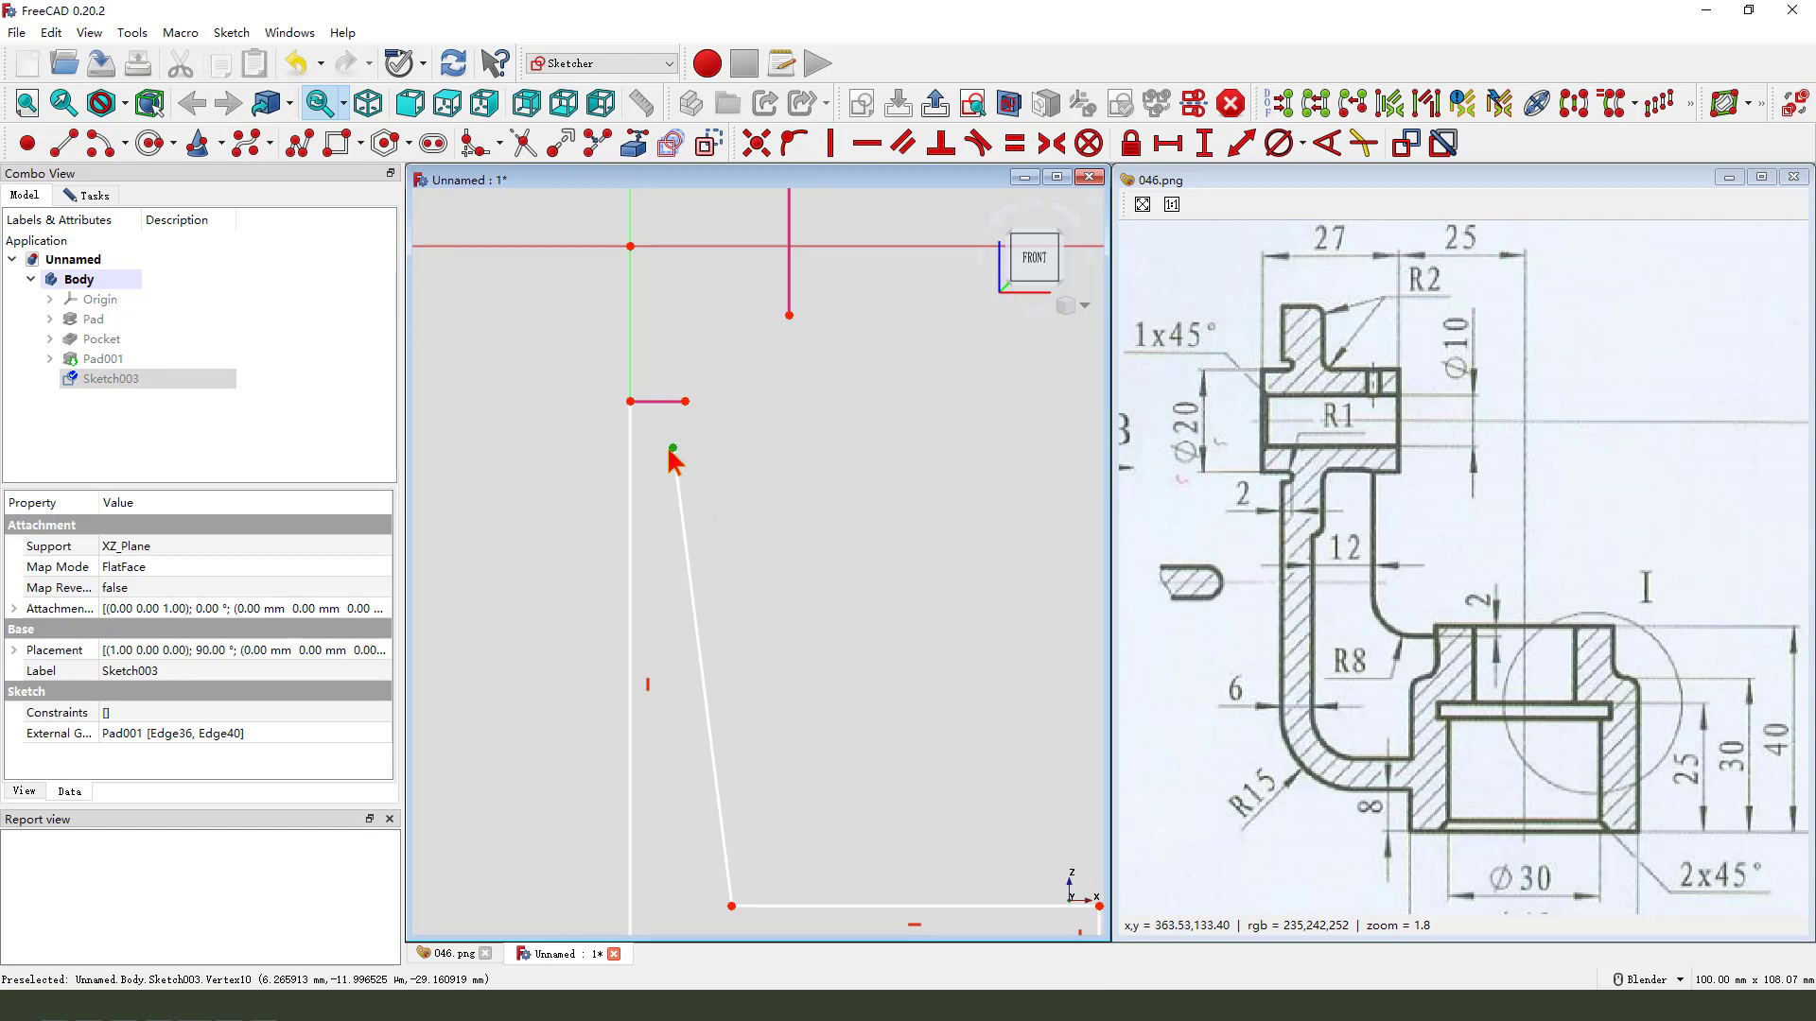
{"action": "left_click", "coordinate": [662, 401]}
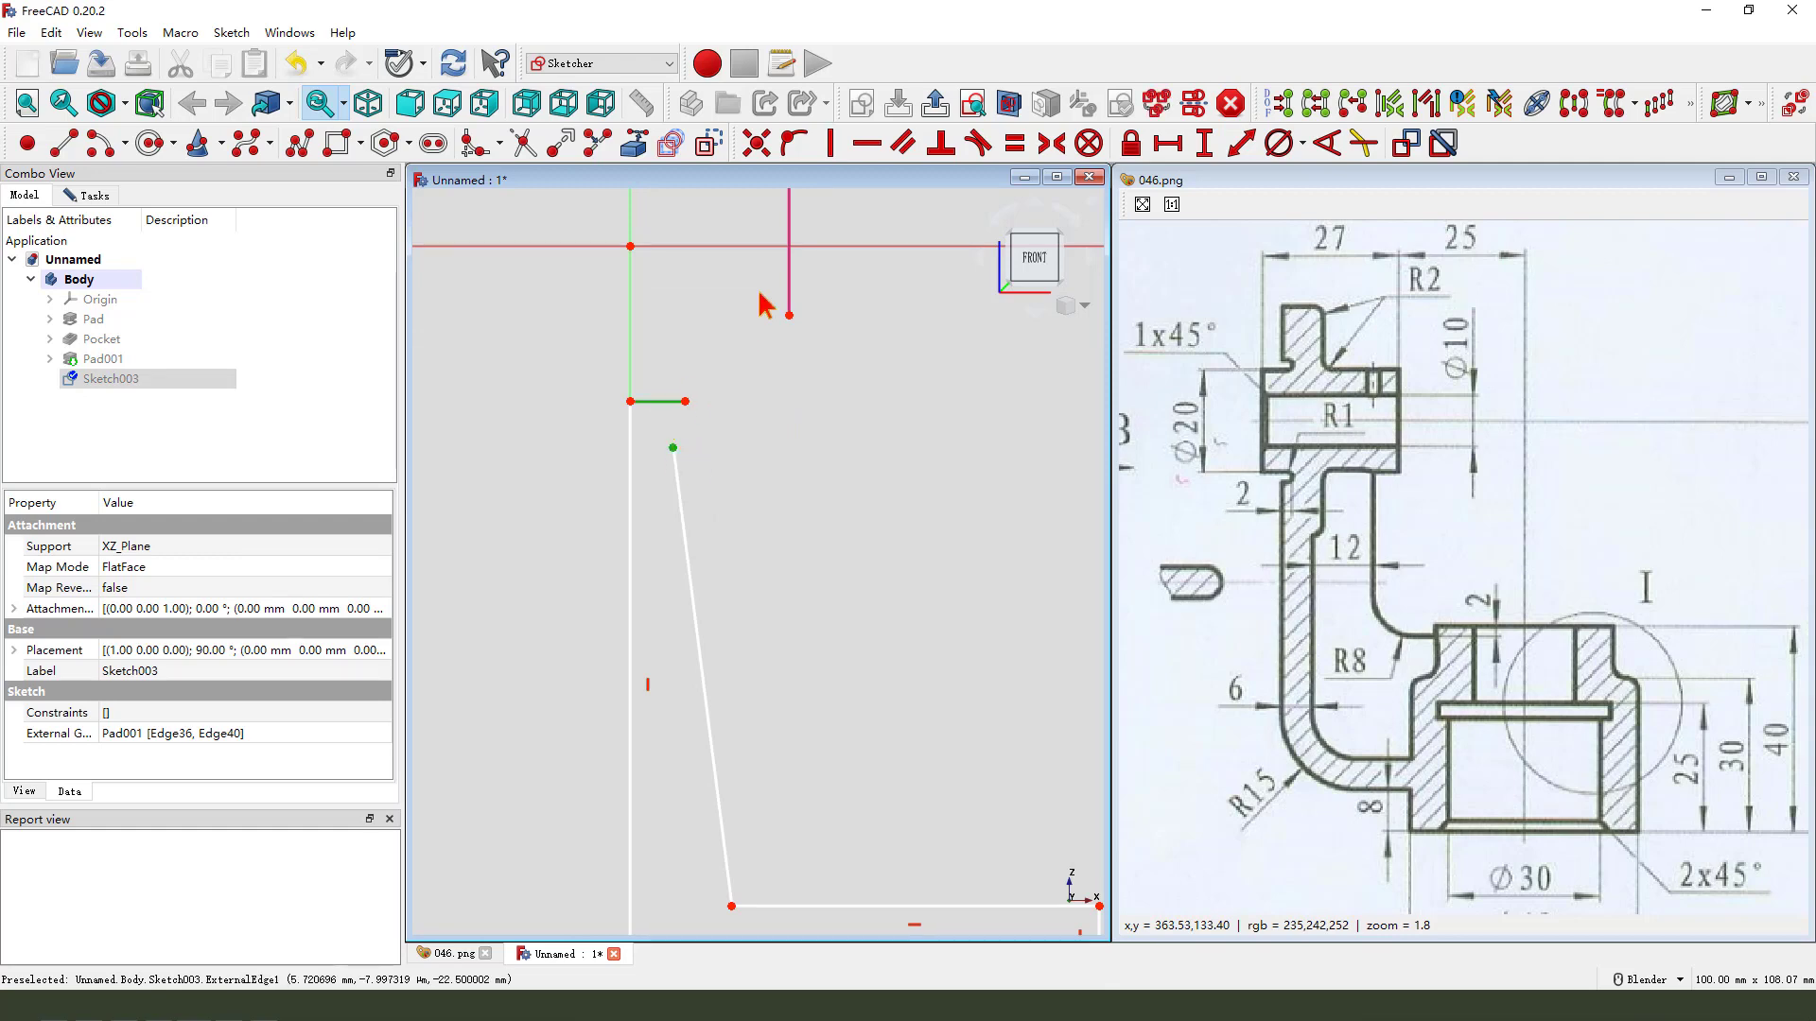
{"action": "left_click", "coordinate": [798, 147]}
{"action": "scroll", "coordinate": [786, 331], "scroll_direction": "down", "scroll_amount": 3}
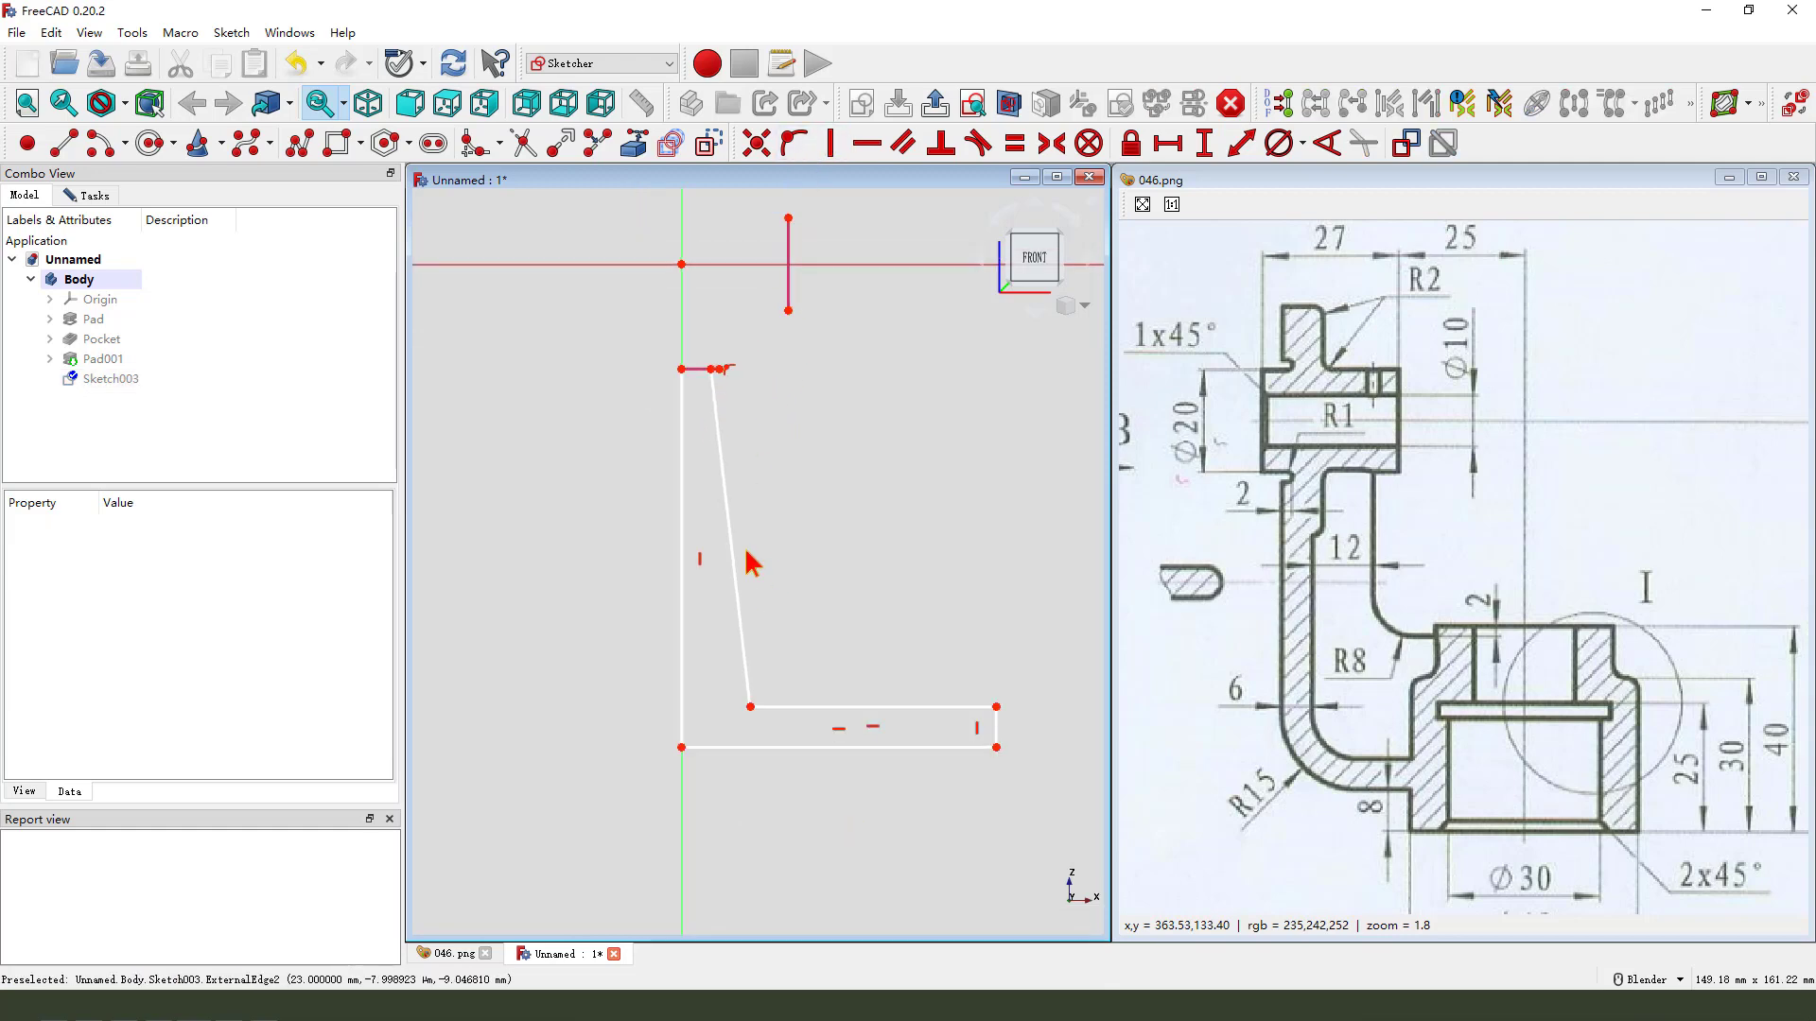
{"action": "left_click", "coordinate": [733, 559]}
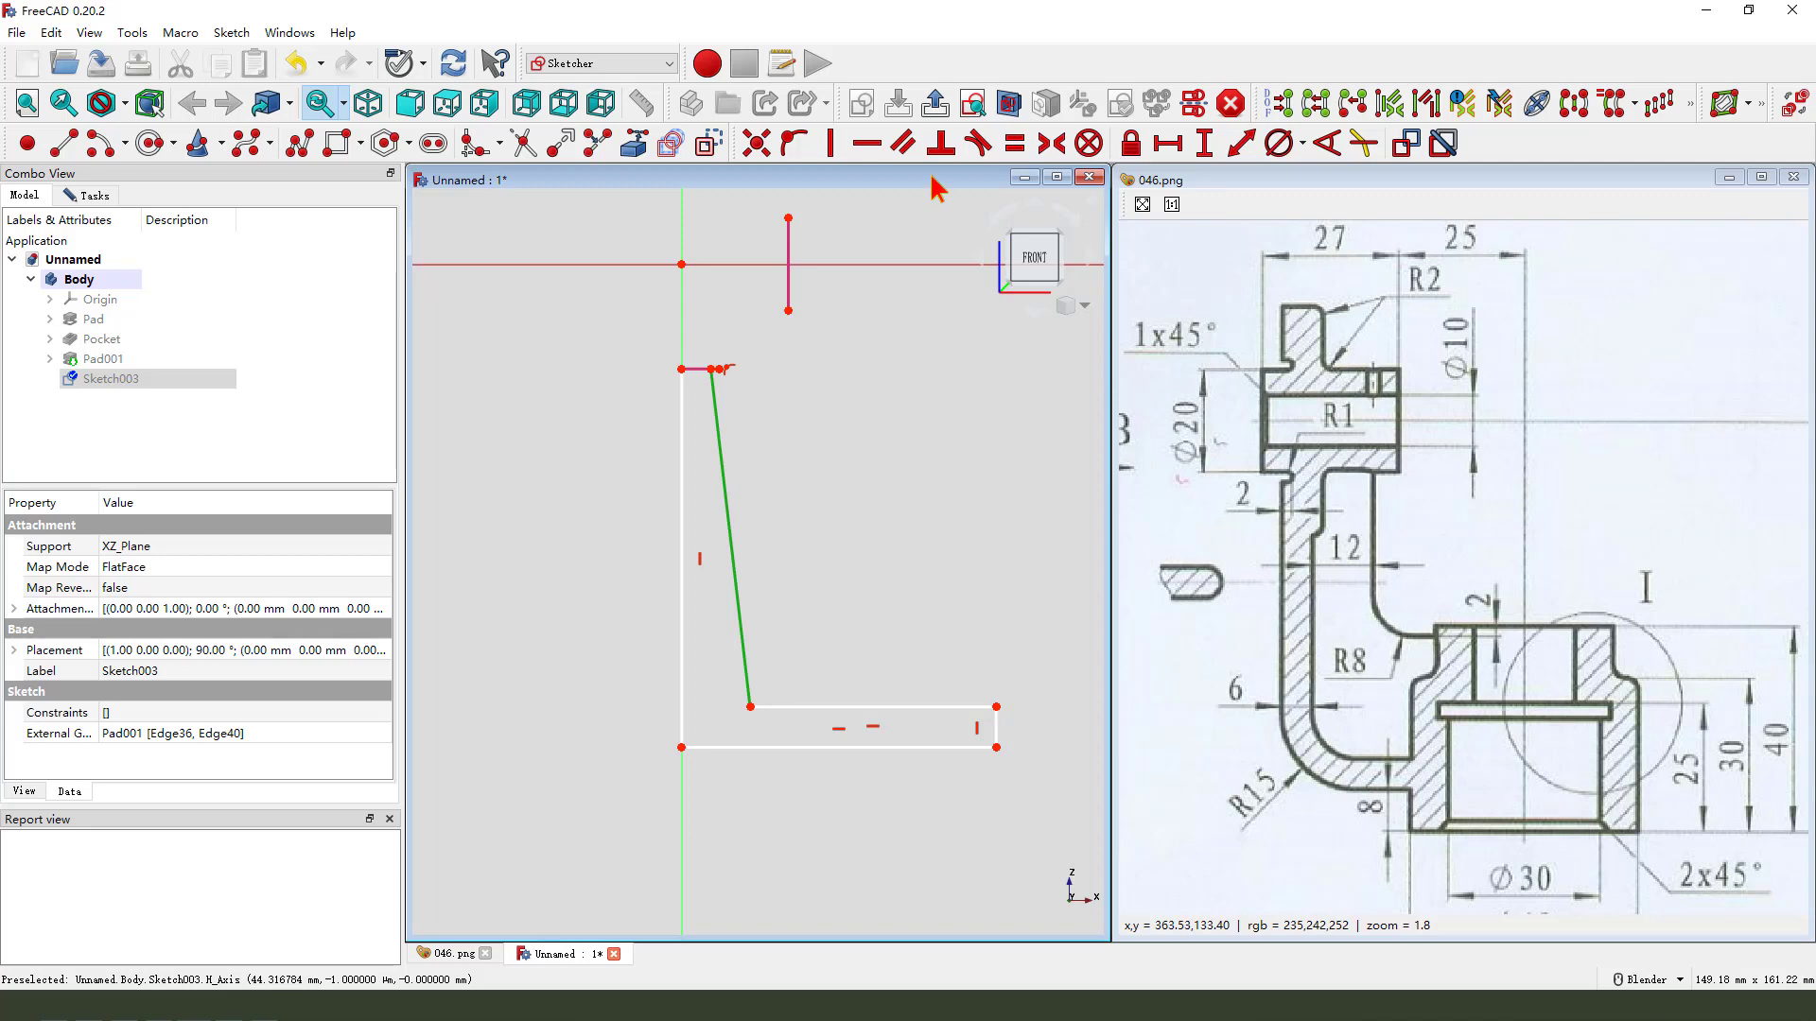
- Make the inner edge vertical and set a 6 mm horizontal wall thickness at the top
{"action": "left_click", "coordinate": [831, 144]}
{"action": "scroll", "coordinate": [756, 374], "scroll_direction": "up", "scroll_amount": 1}
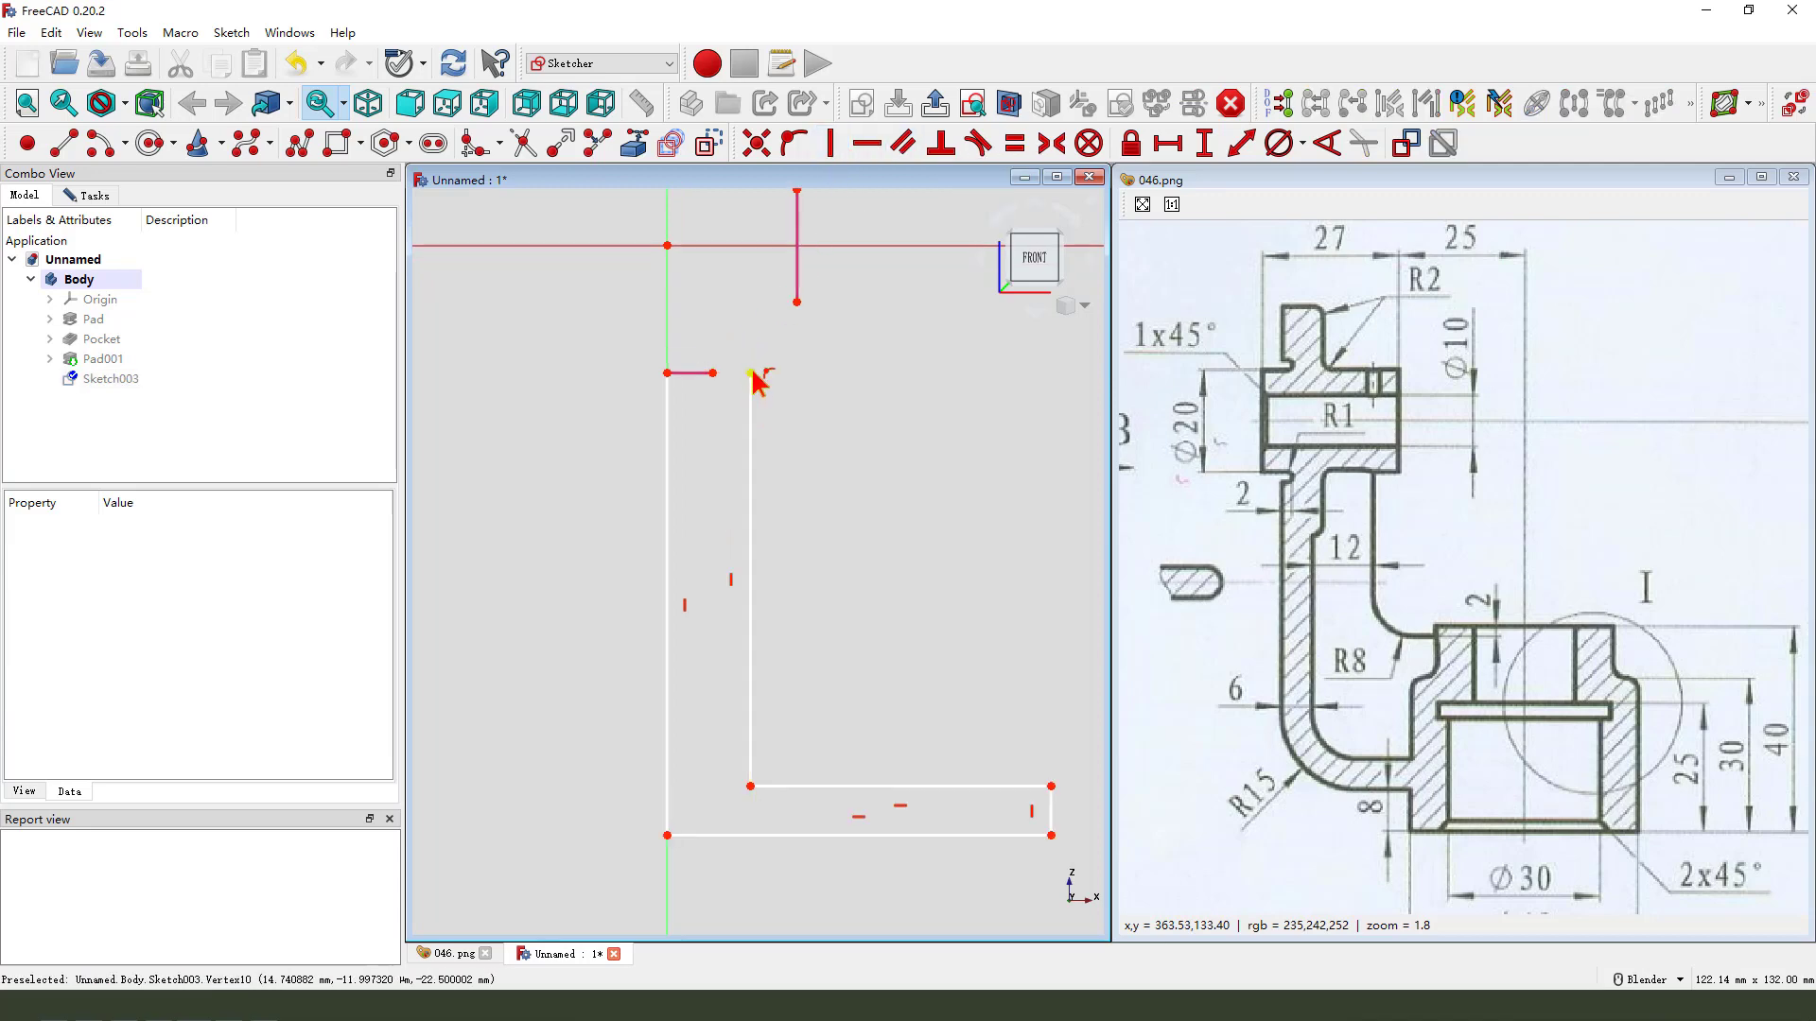
{"action": "left_click", "coordinate": [751, 374]}
{"action": "left_click", "coordinate": [667, 373]}
{"action": "left_click", "coordinate": [1168, 144]}
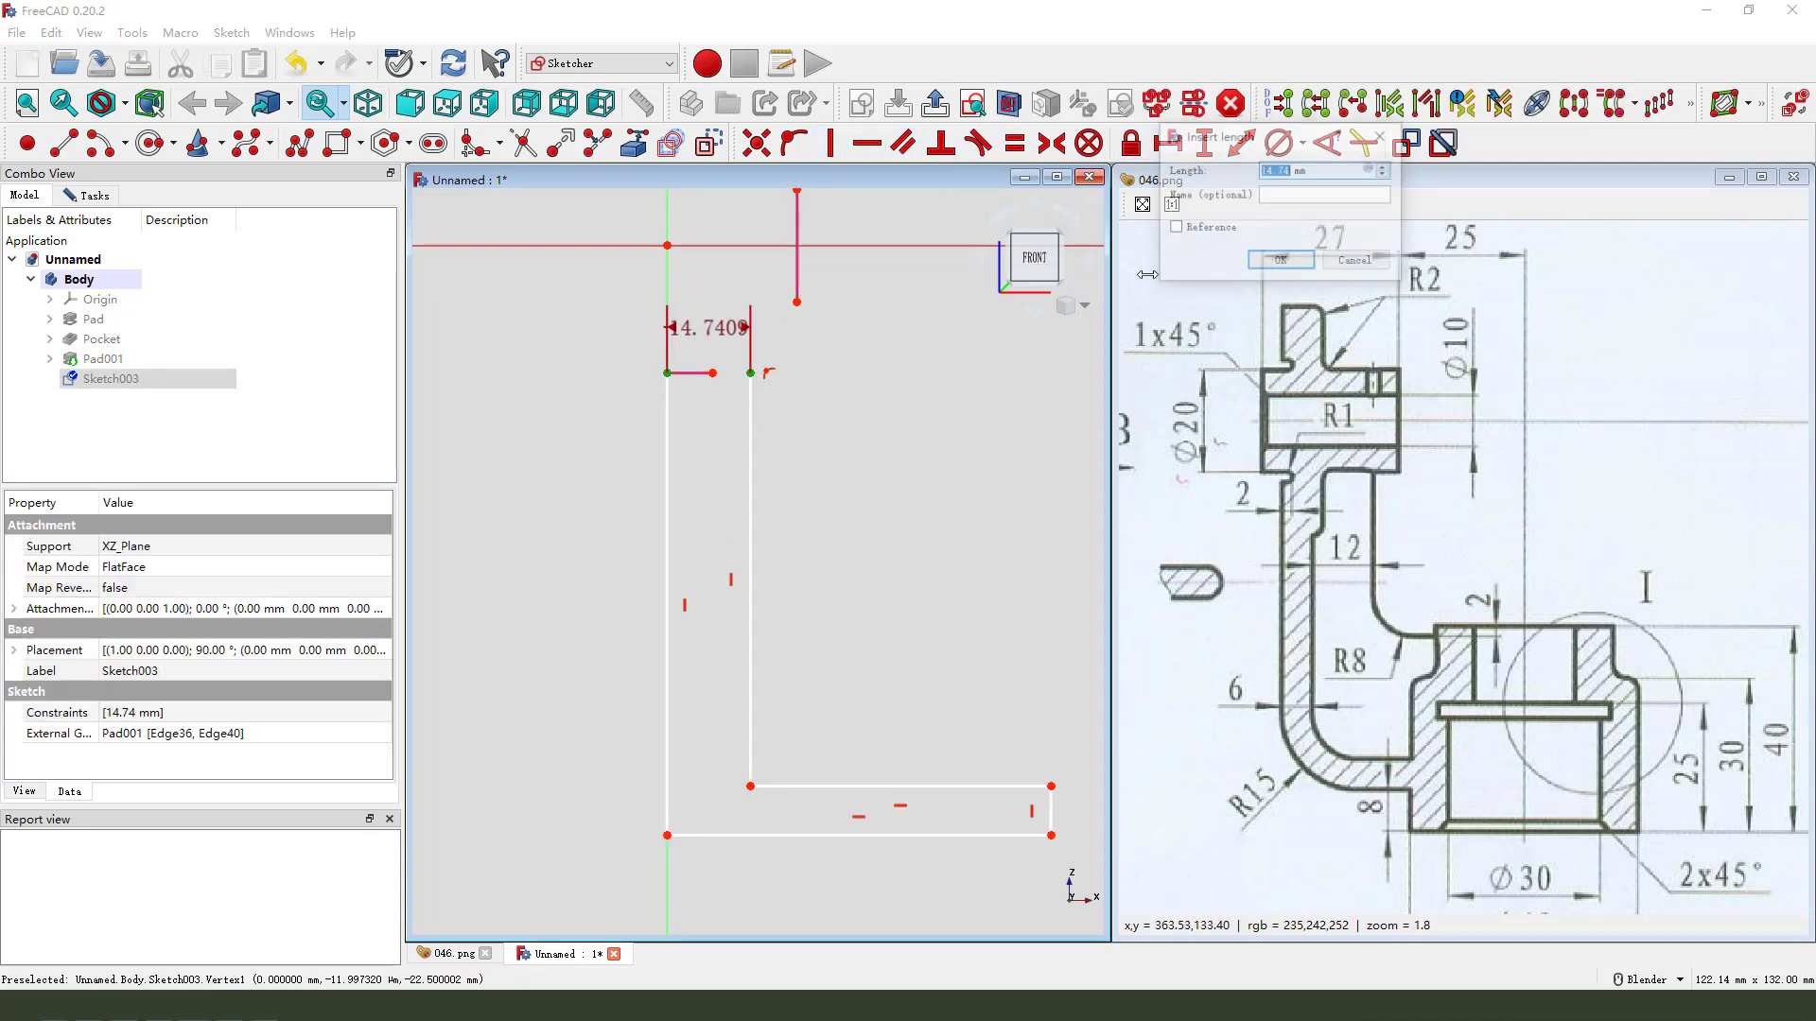
{"action": "key", "text": "Return"}
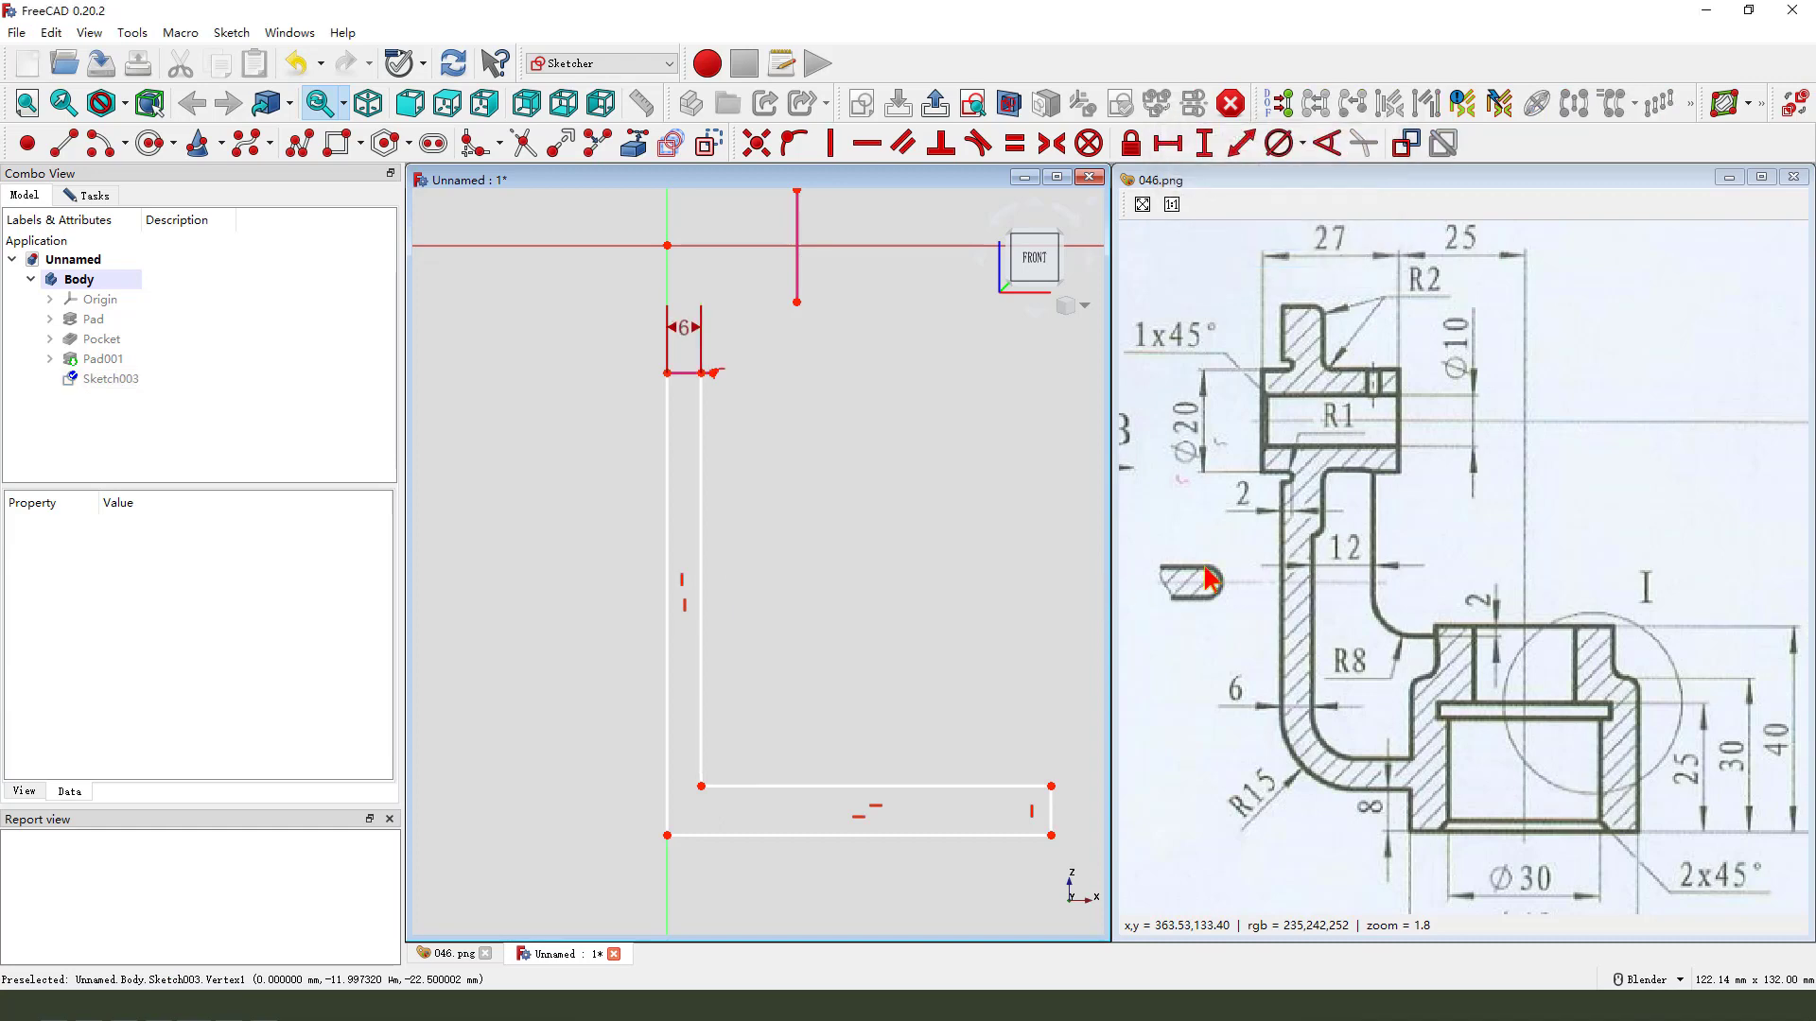
- Constrain the bottom leg's right end edge to a 6 mm thickness
{"action": "scroll", "coordinate": [747, 388], "scroll_direction": "down", "scroll_amount": 1}
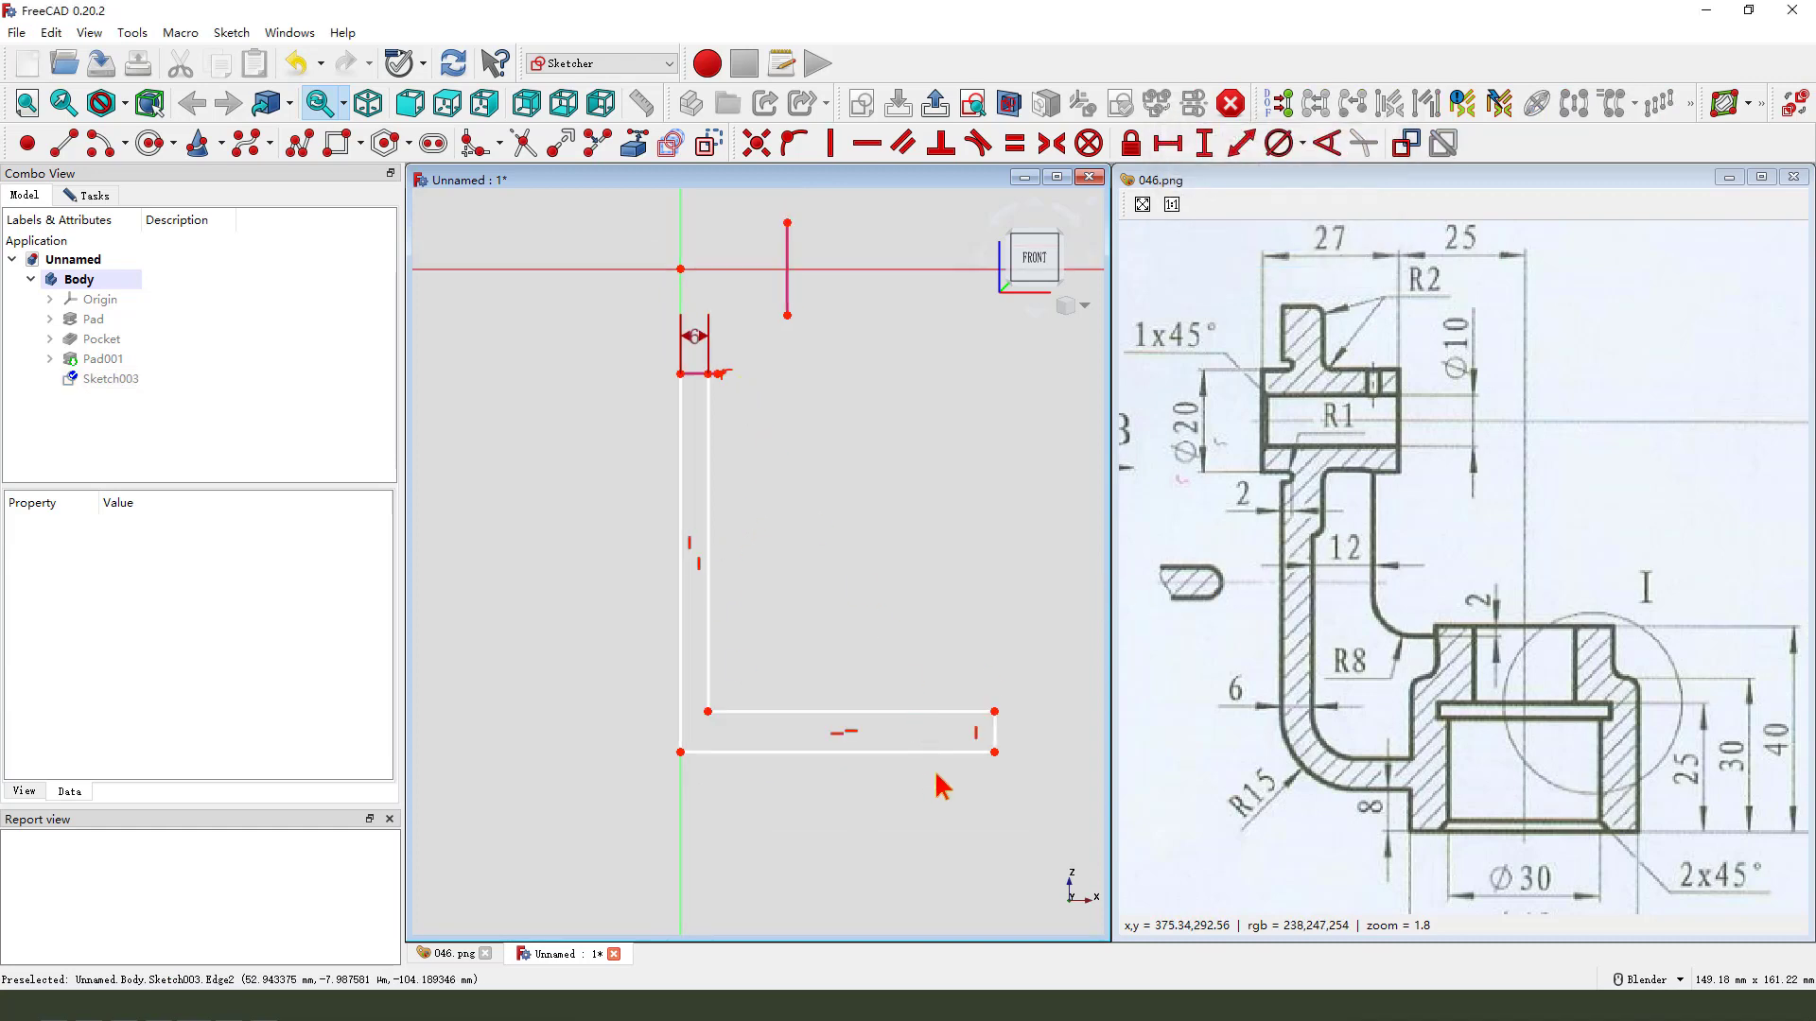
{"action": "scroll", "coordinate": [780, 605], "scroll_direction": "down", "scroll_amount": 1}
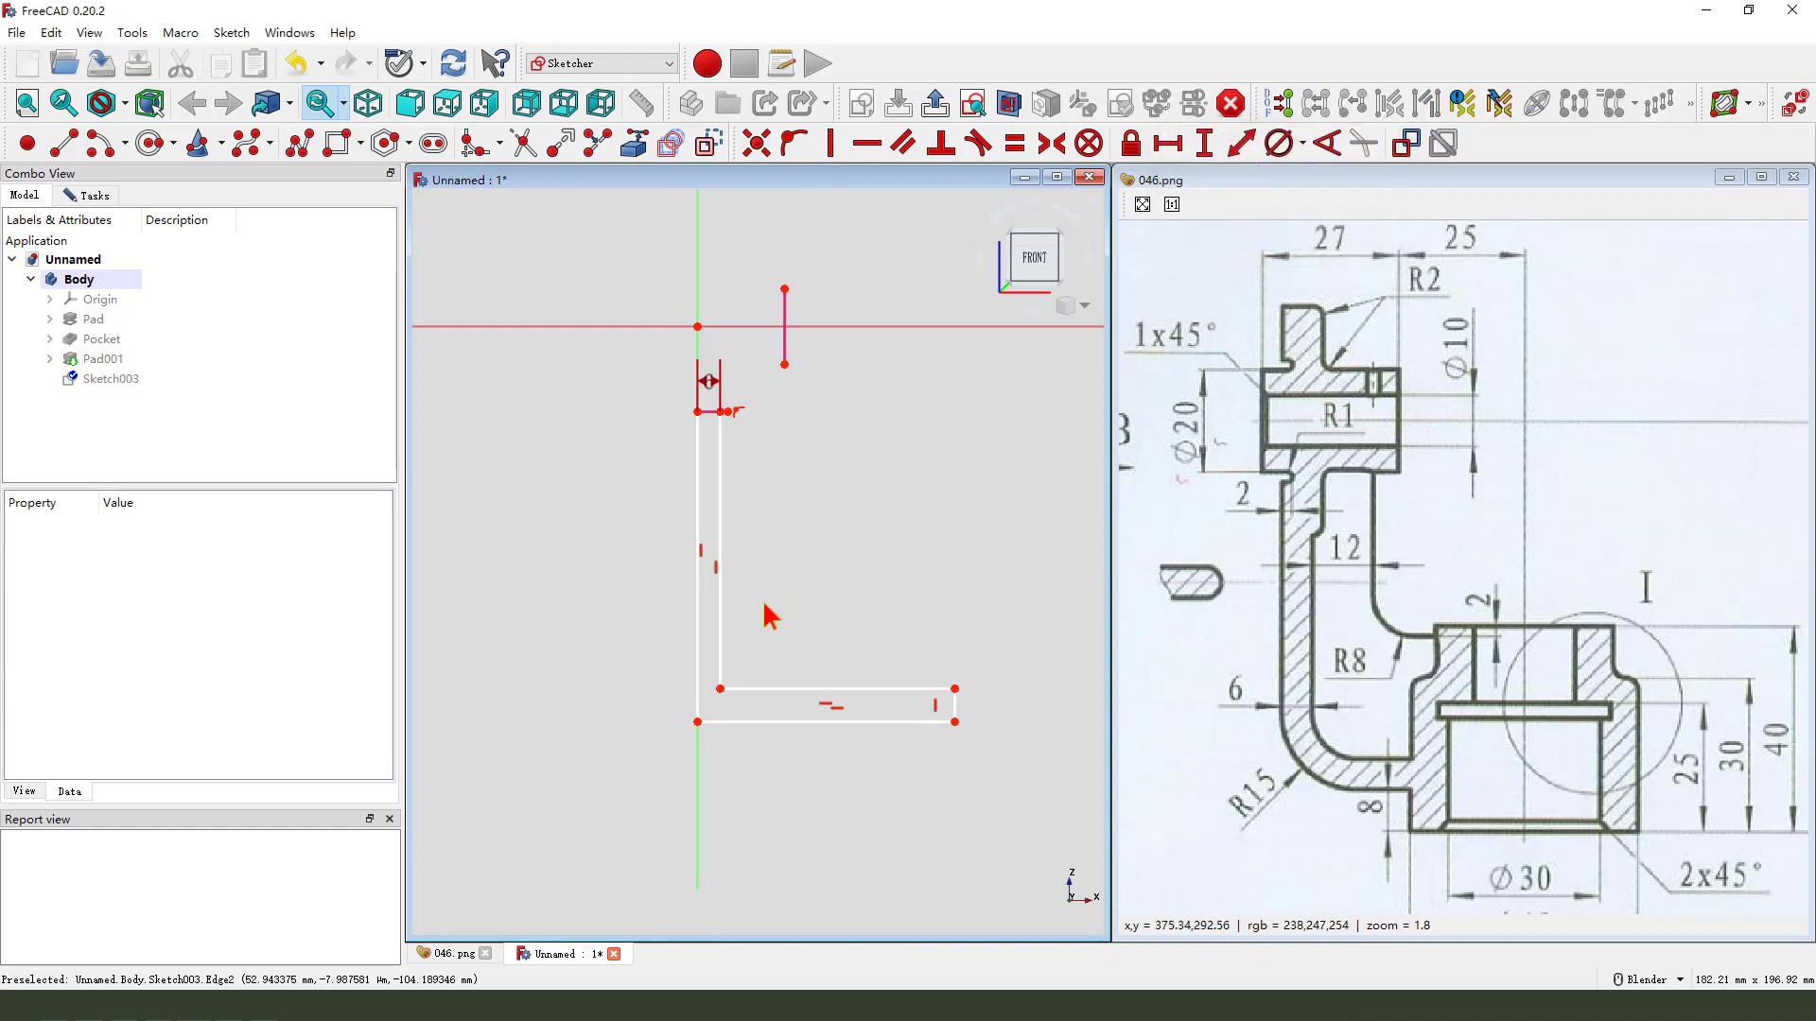
{"action": "left_click", "coordinate": [954, 714]}
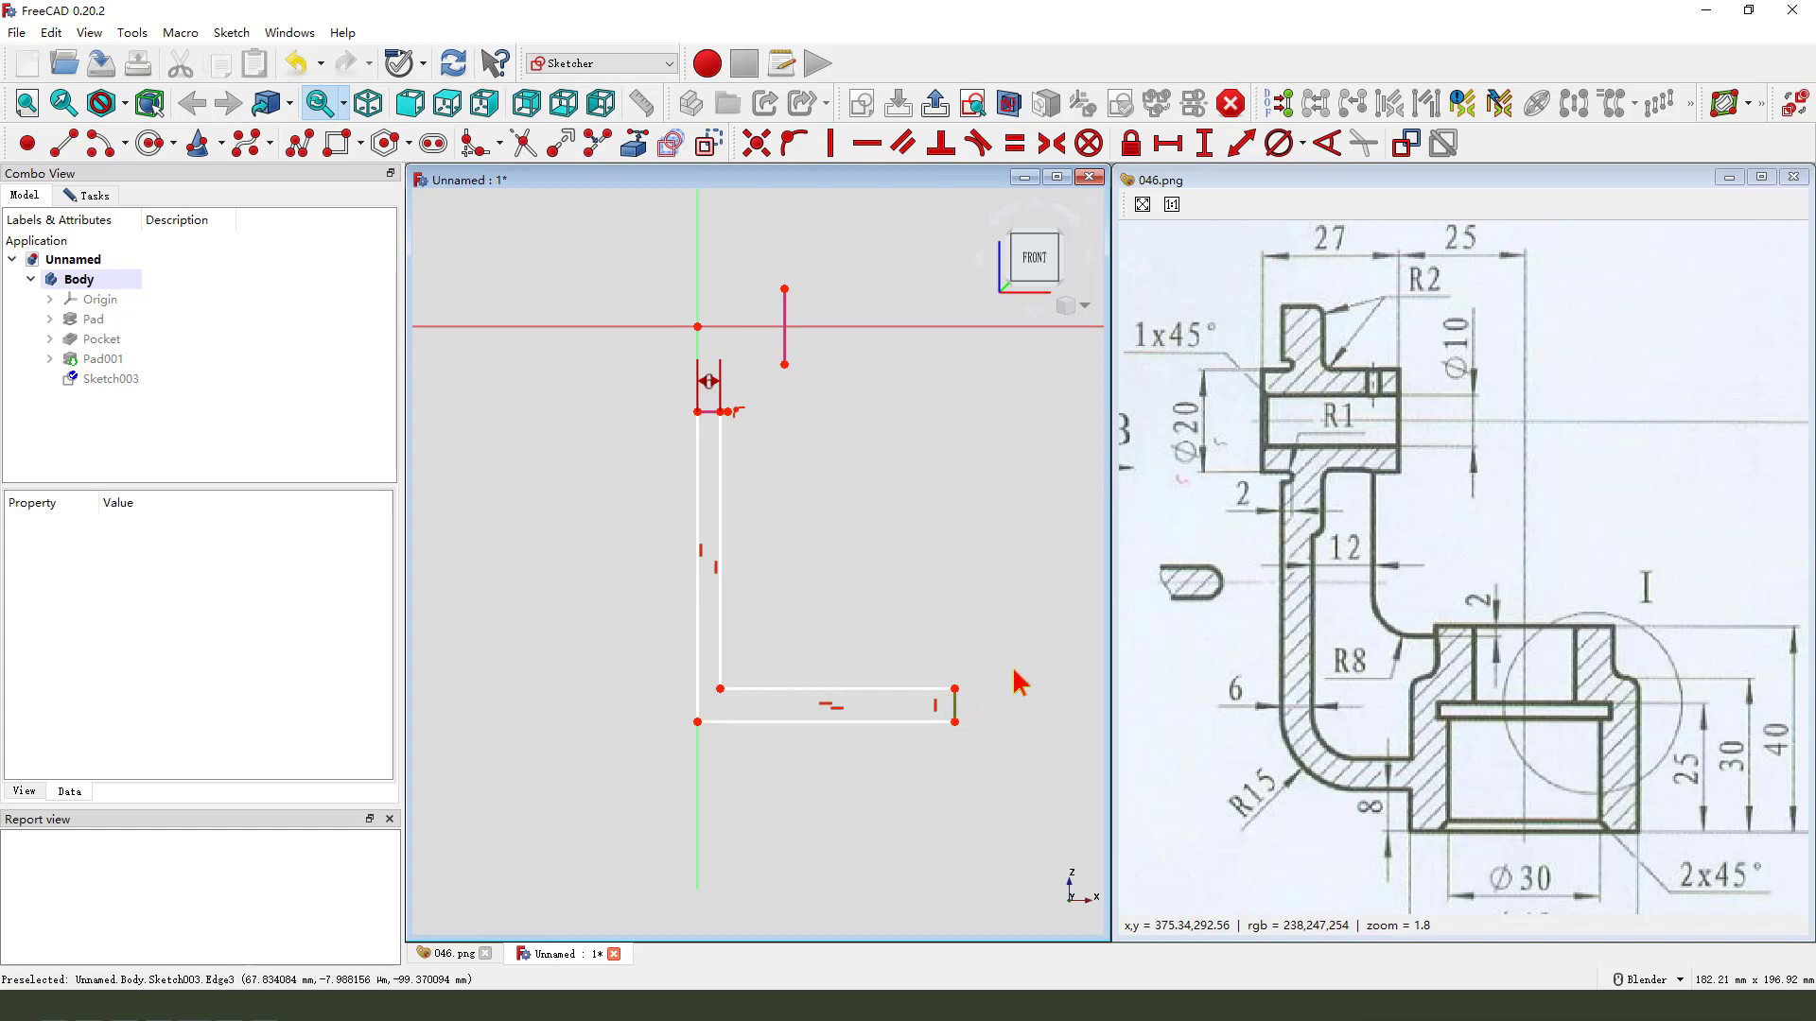
{"action": "left_click", "coordinate": [1203, 143]}
{"action": "type", "text": "2.5"}
{"action": "key", "text": "Return"}
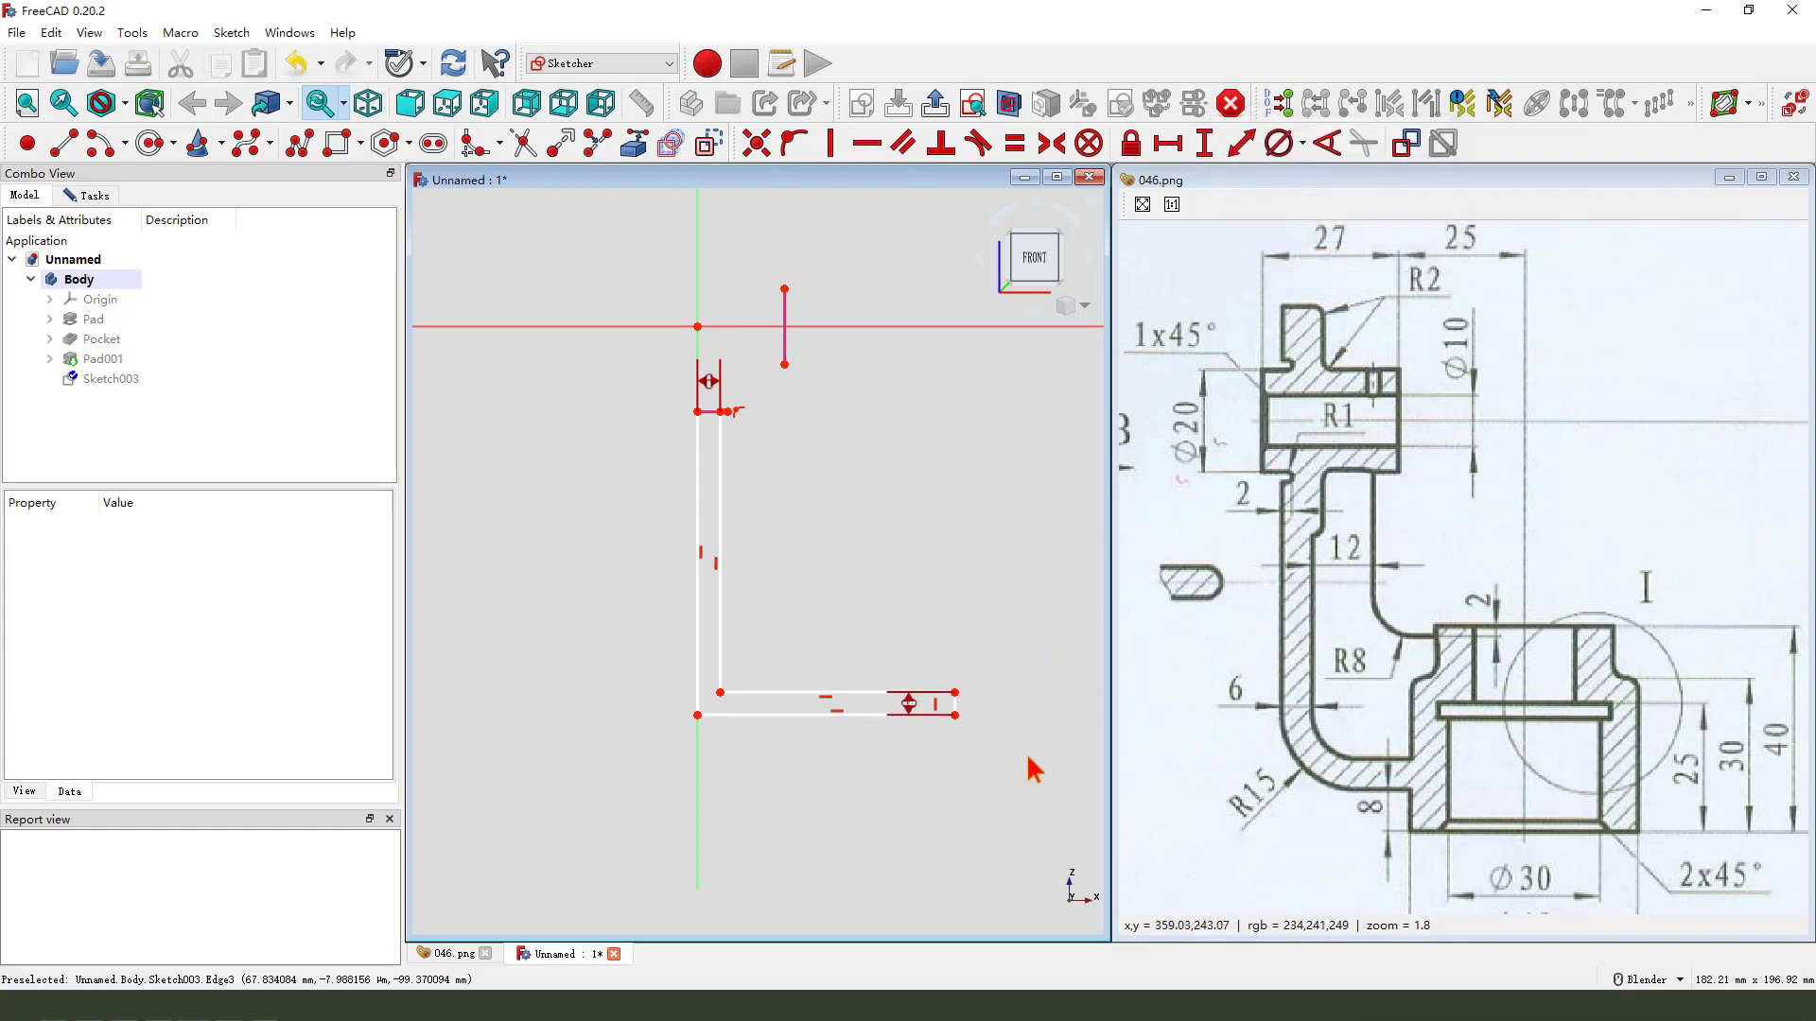
{"action": "scroll", "coordinate": [840, 691], "scroll_direction": "down", "scroll_amount": 2}
{"action": "scroll", "coordinate": [850, 677], "scroll_direction": "up", "scroll_amount": 2}
{"action": "scroll", "coordinate": [634, 676], "scroll_direction": "up", "scroll_amount": 2}
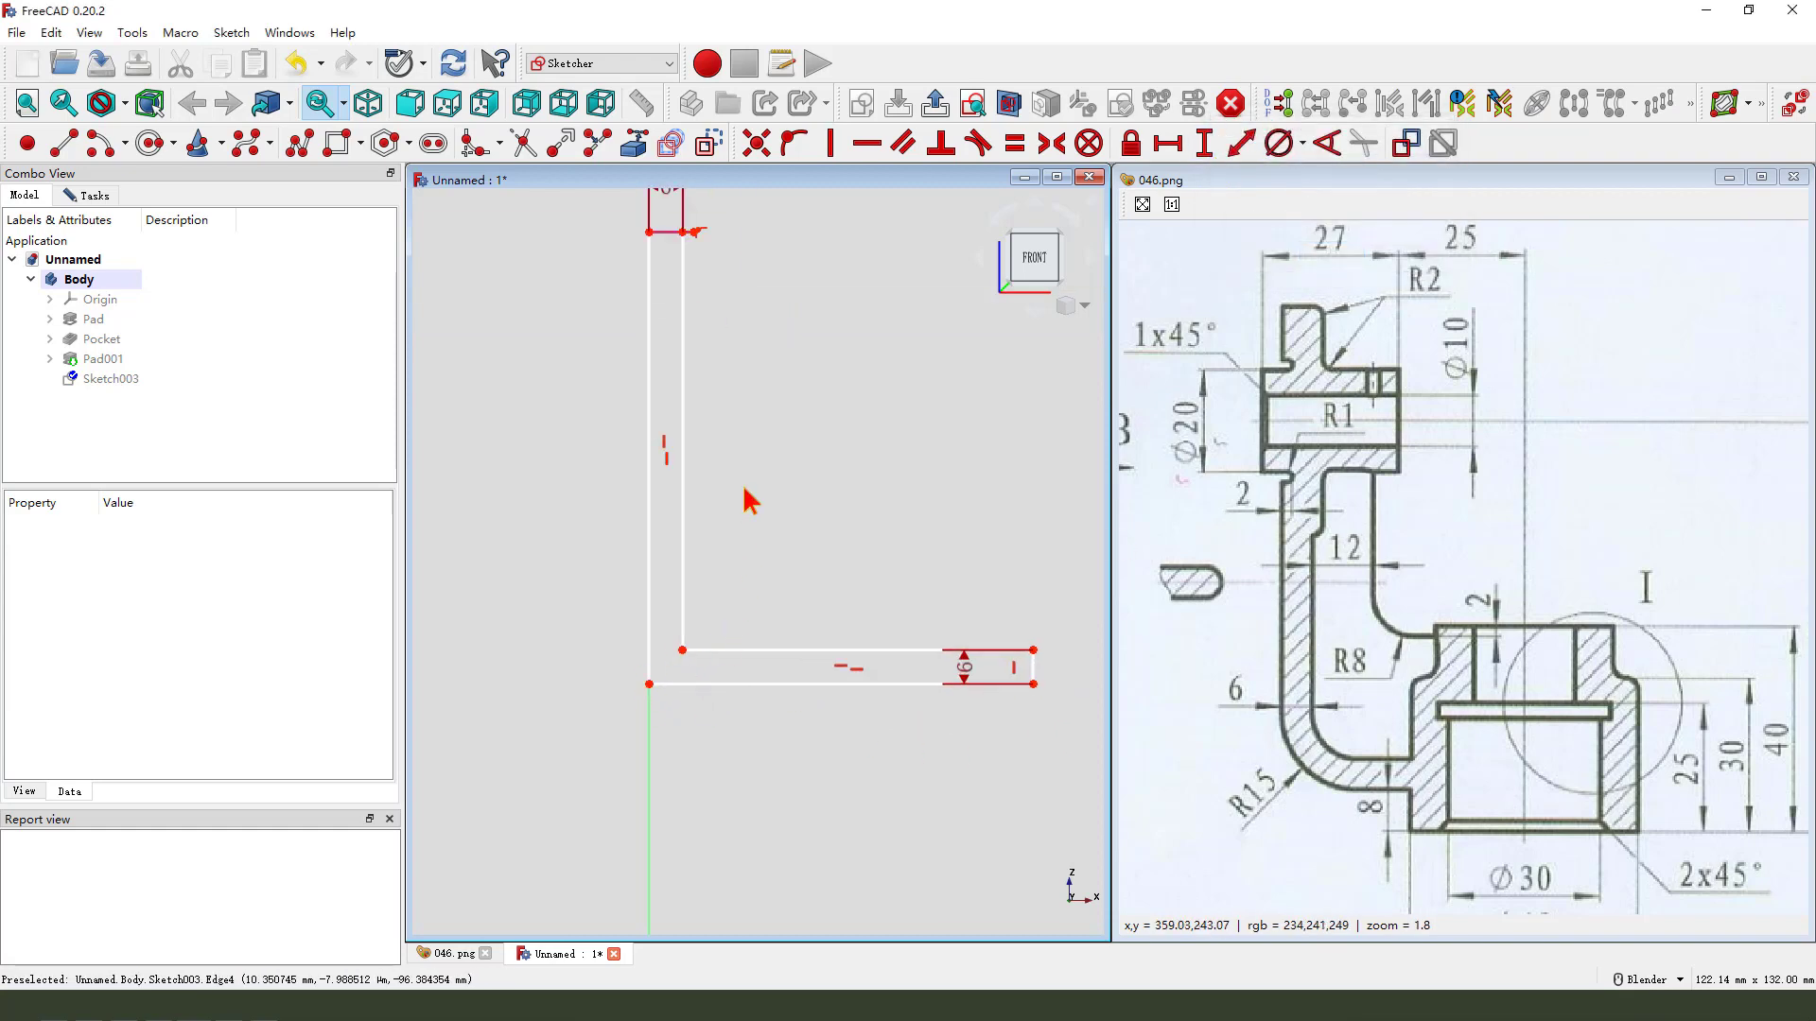
{"action": "scroll", "coordinate": [619, 654], "scroll_direction": "down", "scroll_amount": 1}
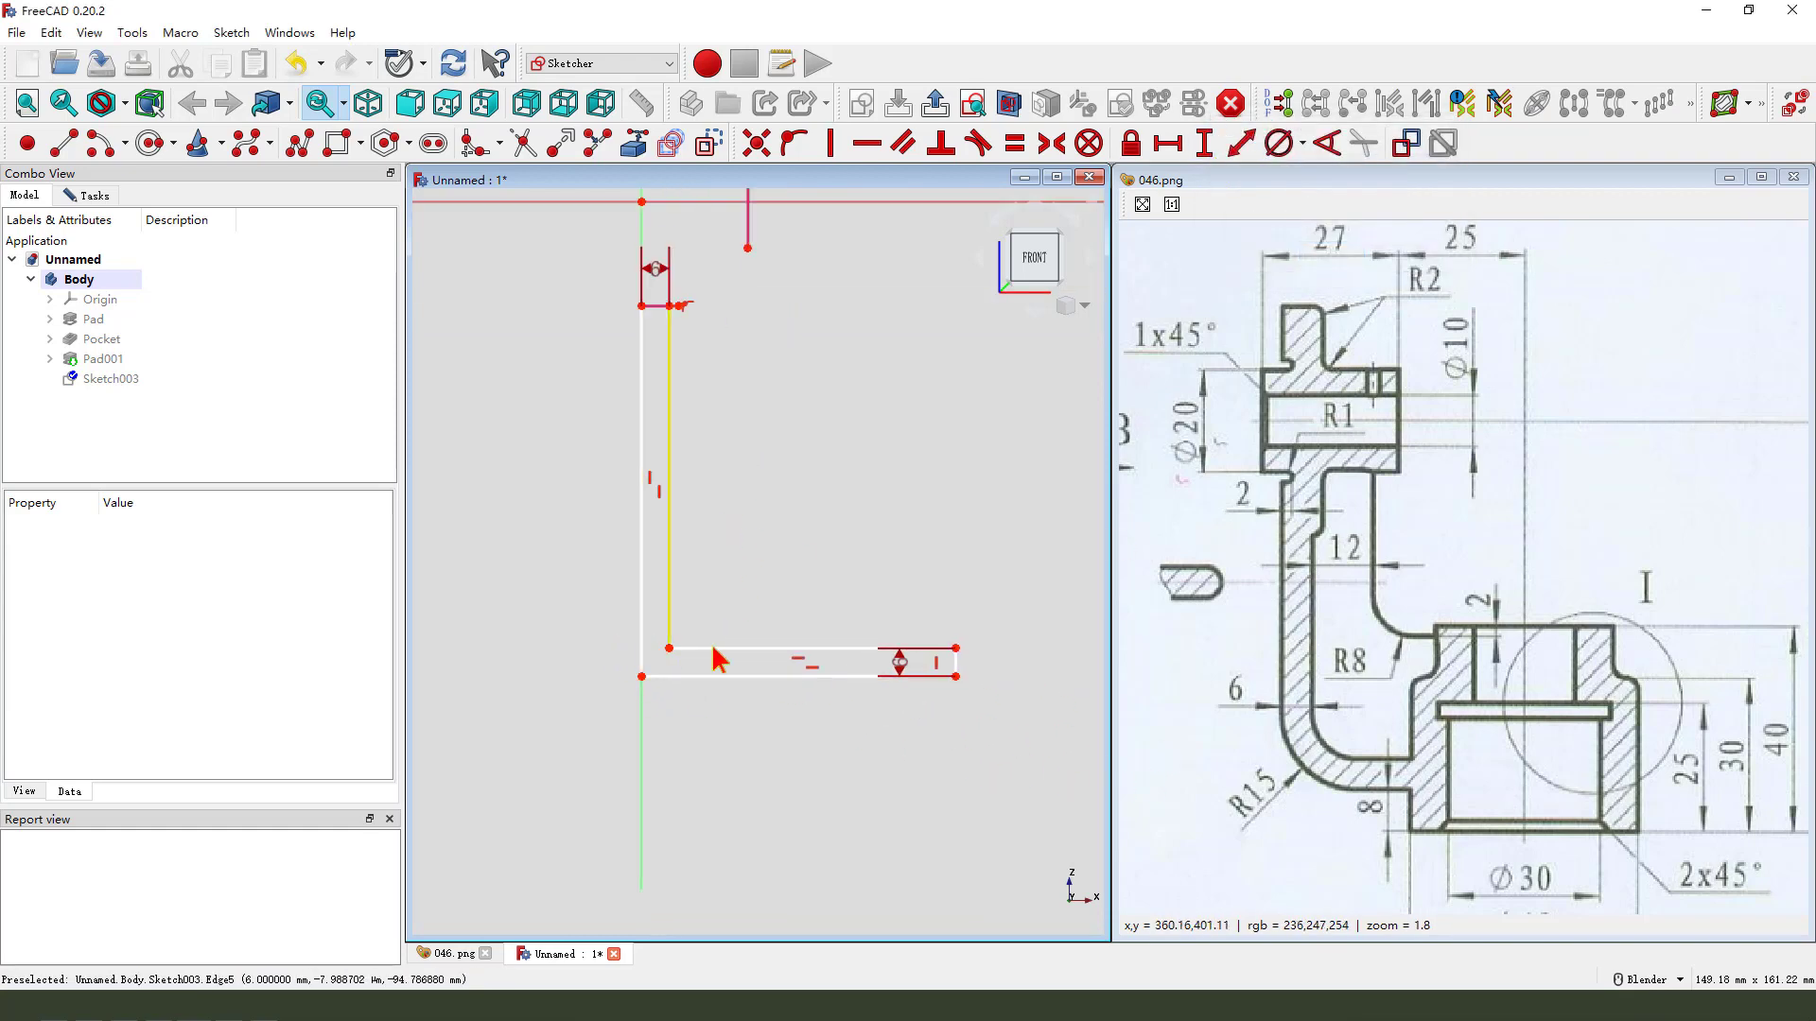
{"action": "mouse_move", "coordinate": [1269, 764]}
{"action": "left_mouse_down"}
{"action": "mouse_move", "coordinate": [1218, 820]}
{"action": "mouse_move", "coordinate": [1267, 785]}
{"action": "mouse_move", "coordinate": [1280, 807]}
{"action": "left_mouse_up"}
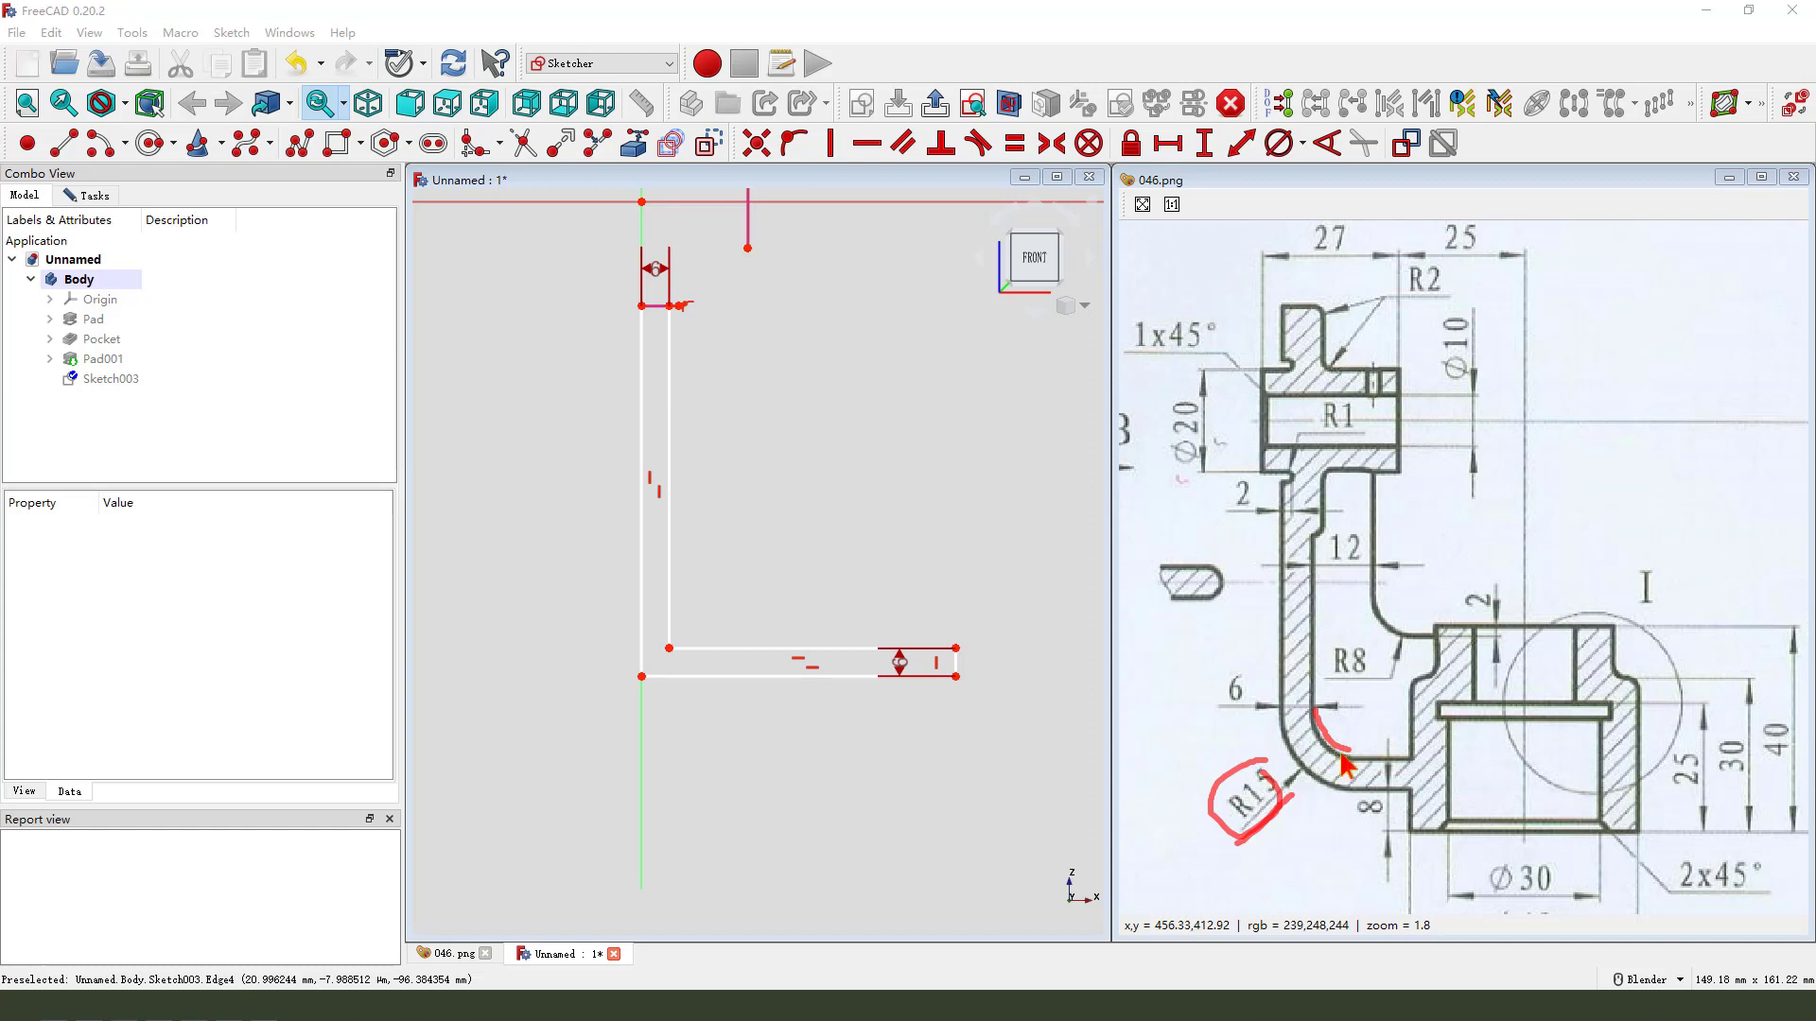
- Fillet the inner and outer corners of the L-shaped profile
{"action": "left_click_drag", "start_coordinate": [1352, 714], "coordinate": [1346, 757]}
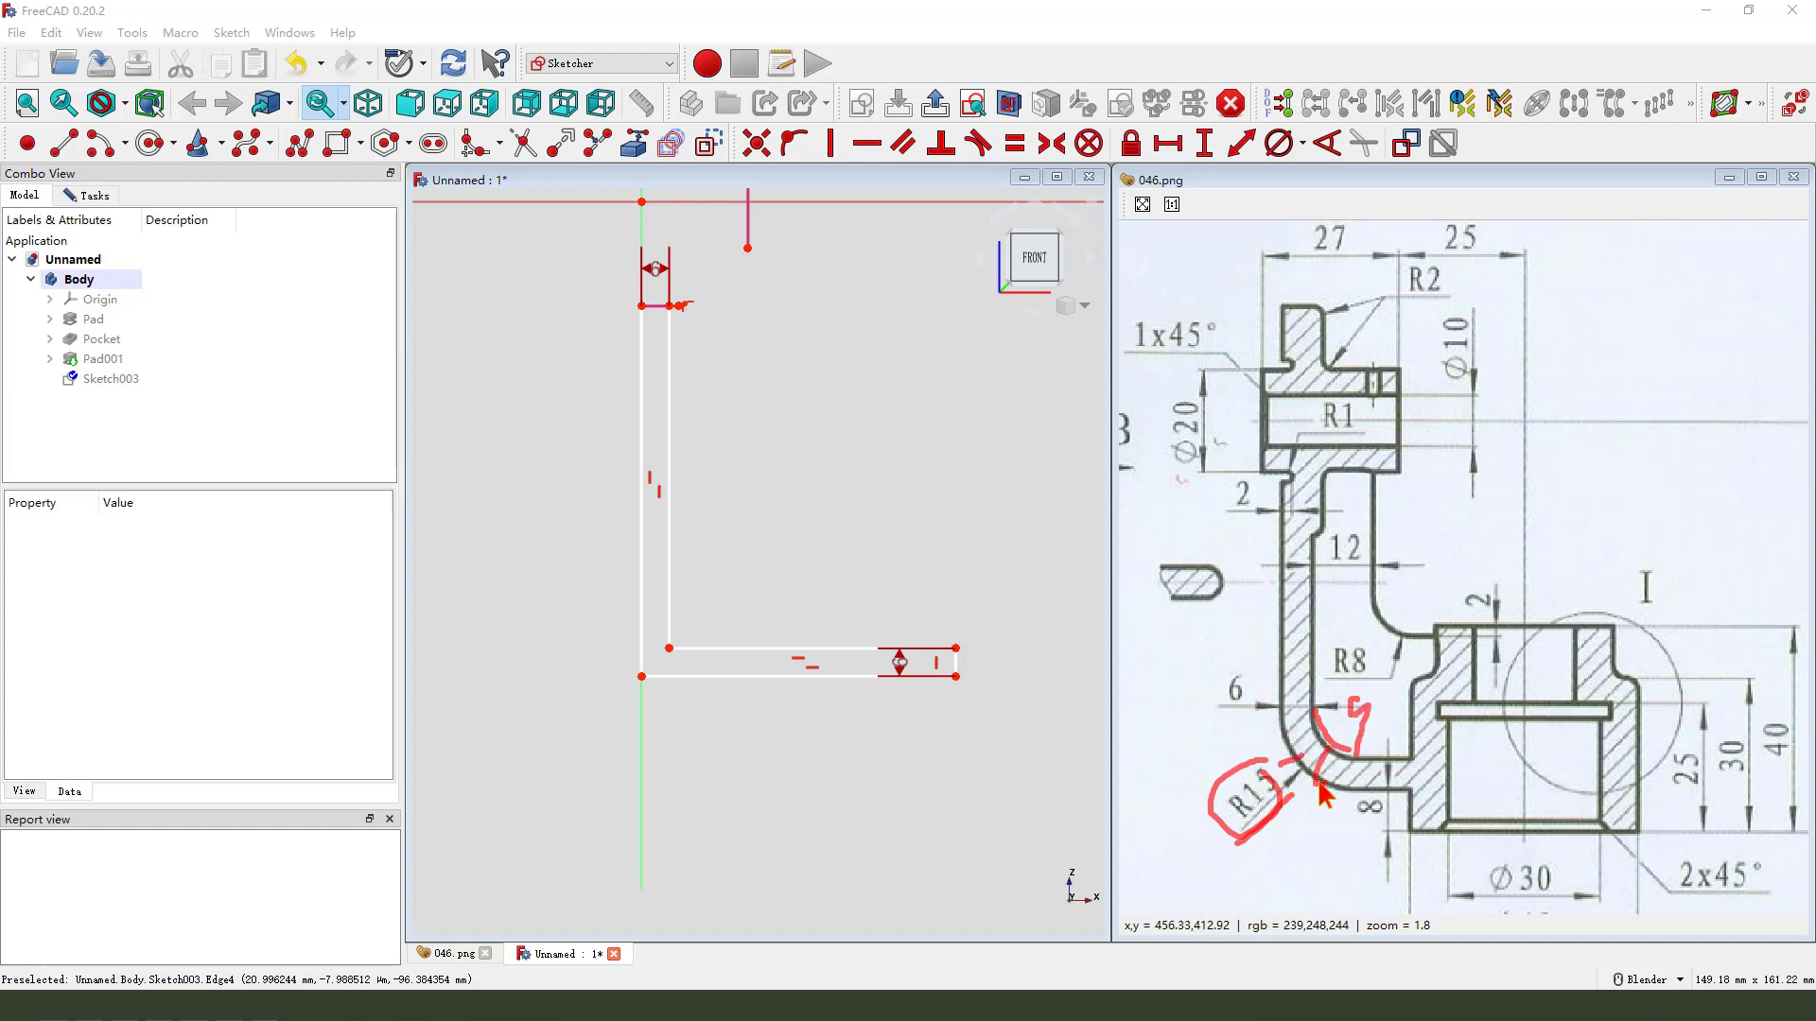
{"action": "key", "text": "Escape"}
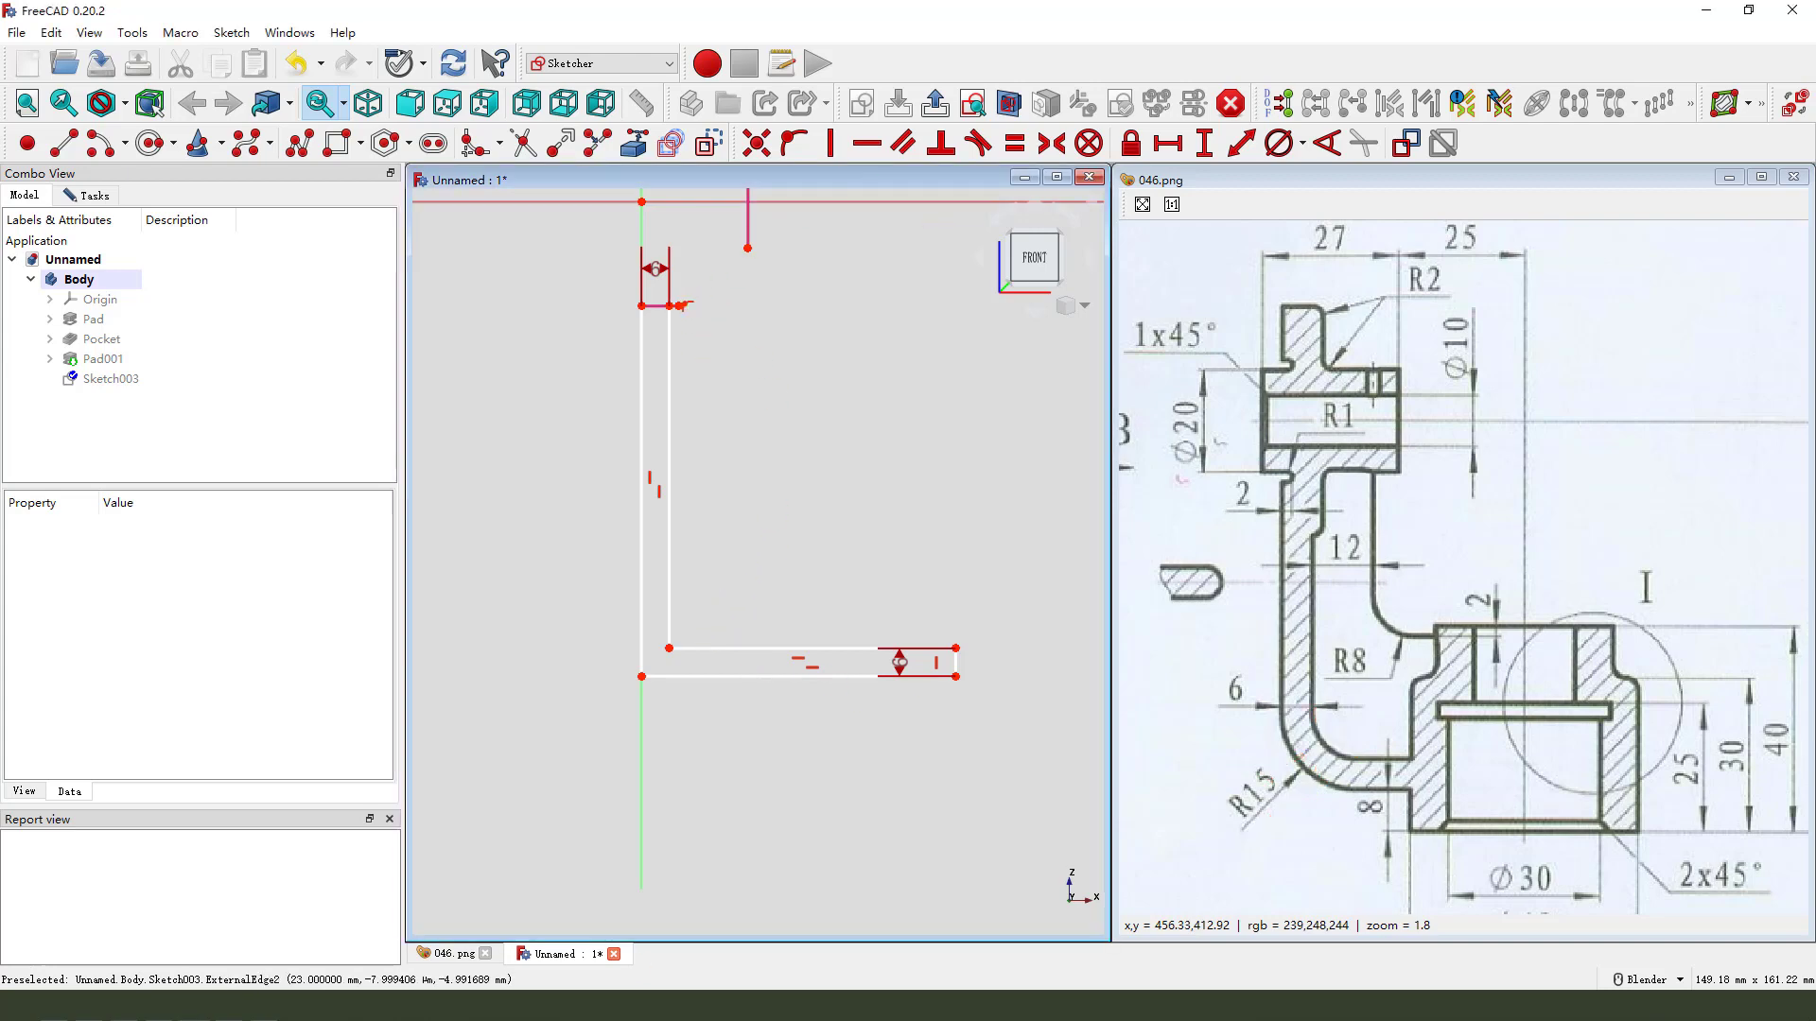
{"action": "left_click", "coordinate": [470, 151]}
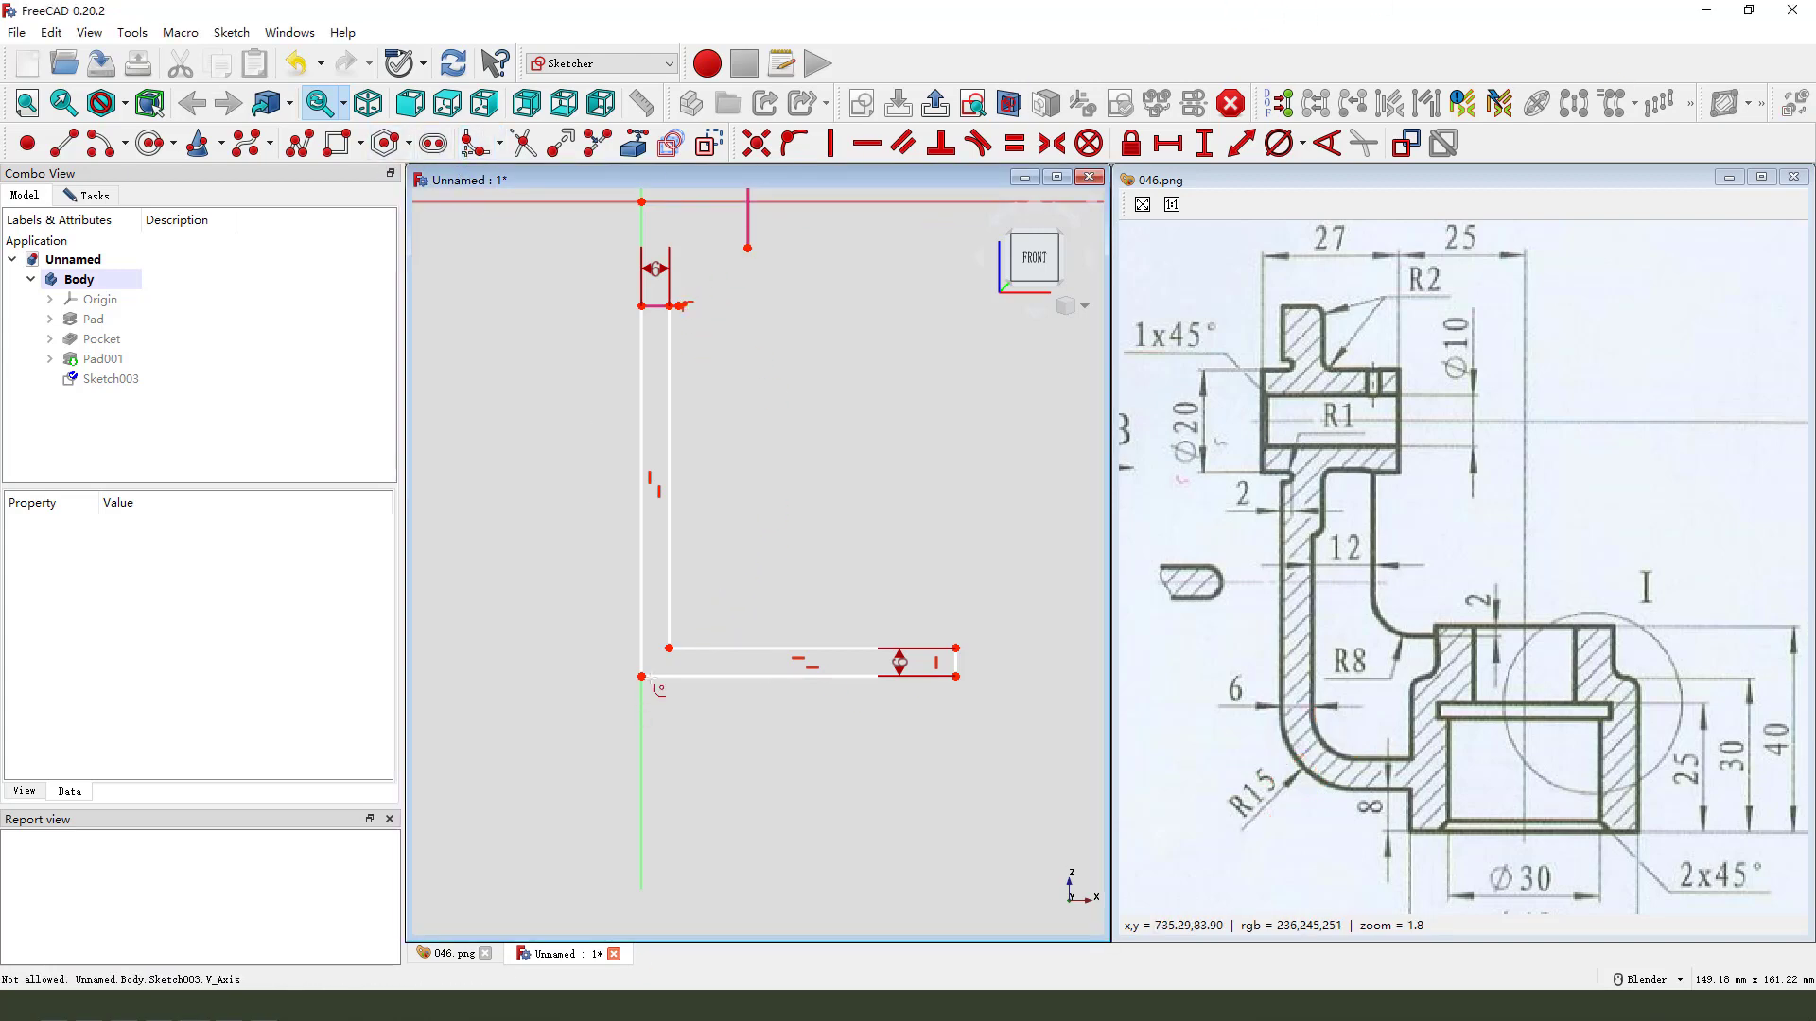
{"action": "left_click", "coordinate": [747, 649]}
{"action": "left_click", "coordinate": [670, 618]}
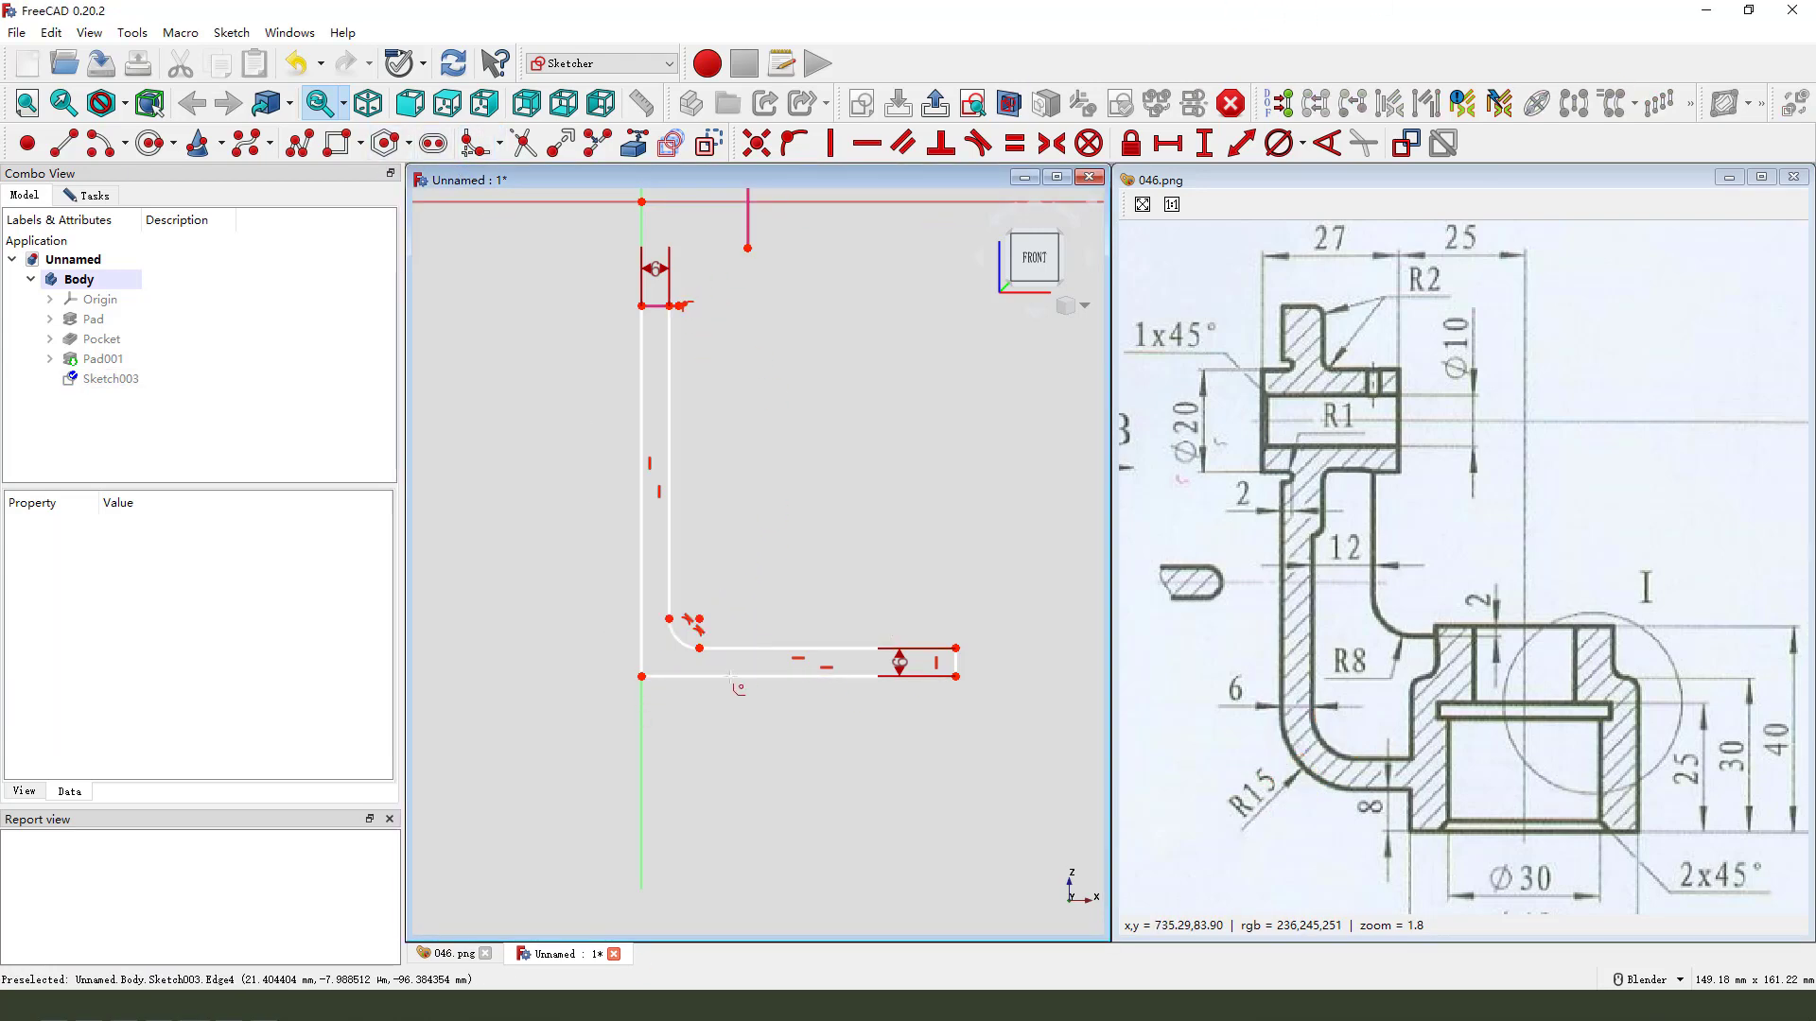
{"action": "left_click", "coordinate": [678, 676]}
{"action": "left_click", "coordinate": [642, 627]}
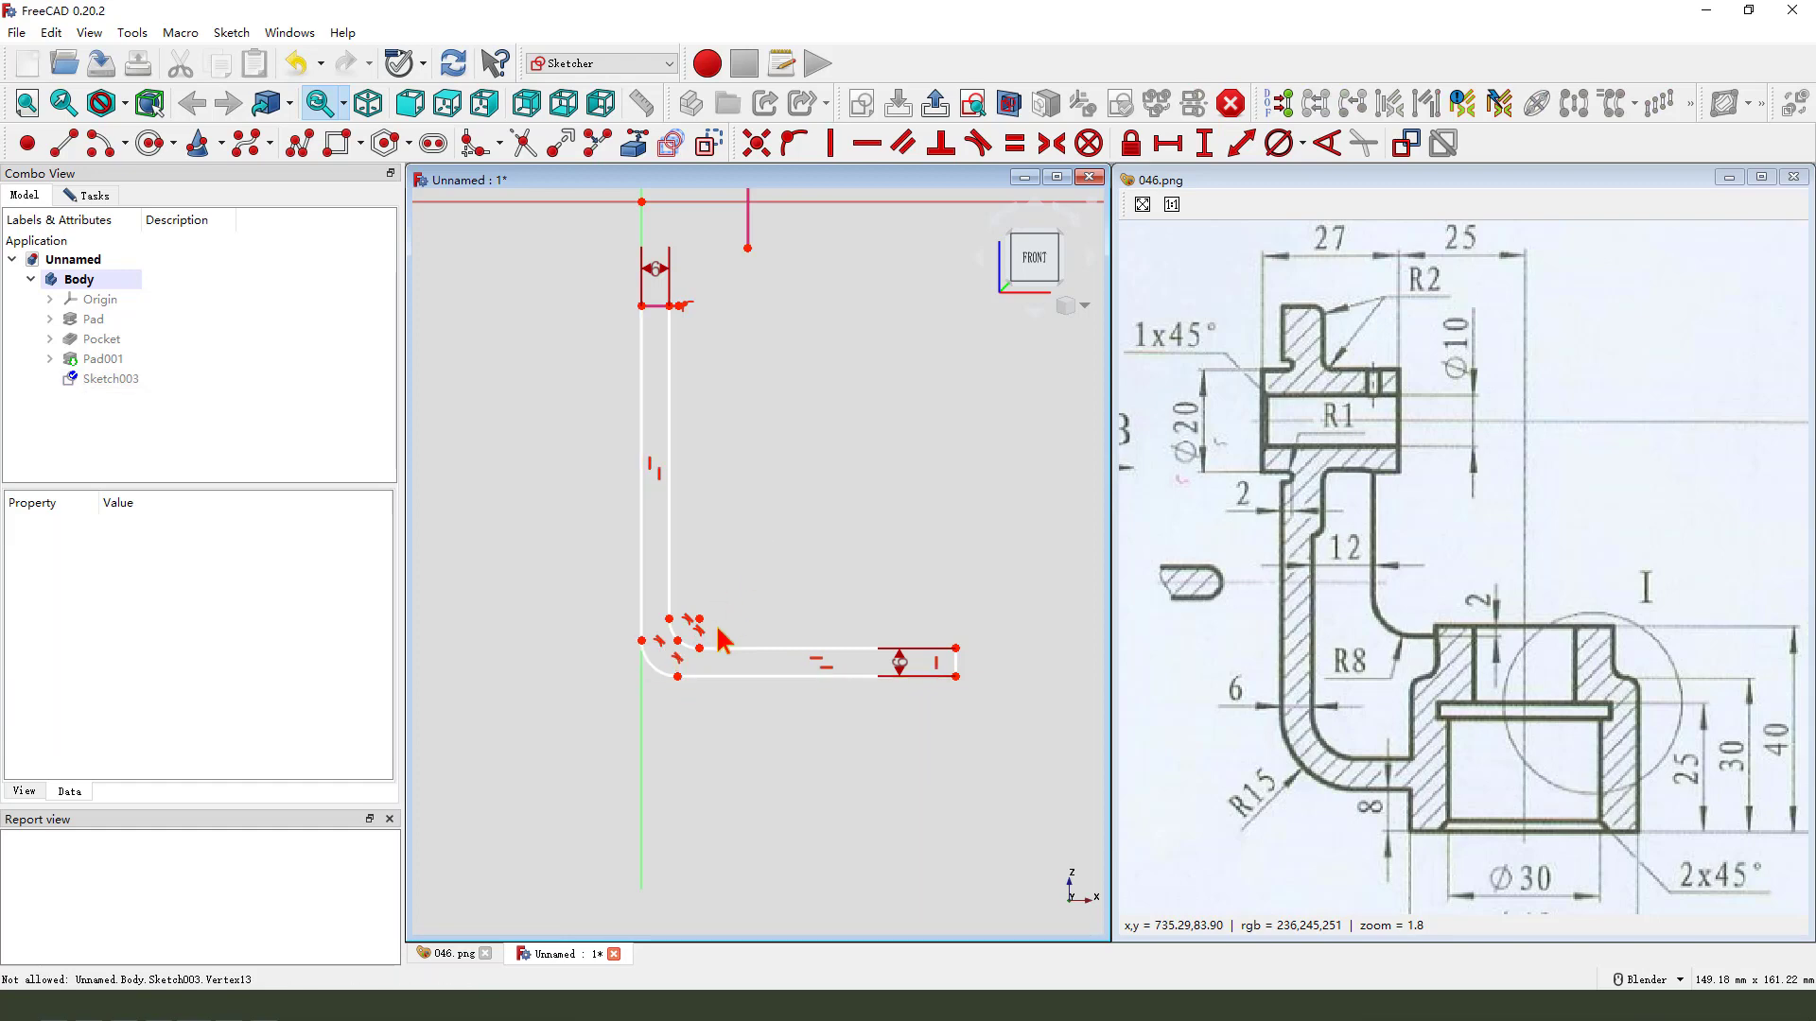
- Give the outer fillet arc a 15 mm radius constraint
{"action": "left_click", "coordinate": [653, 666]}
{"action": "left_click", "coordinate": [1301, 143]}
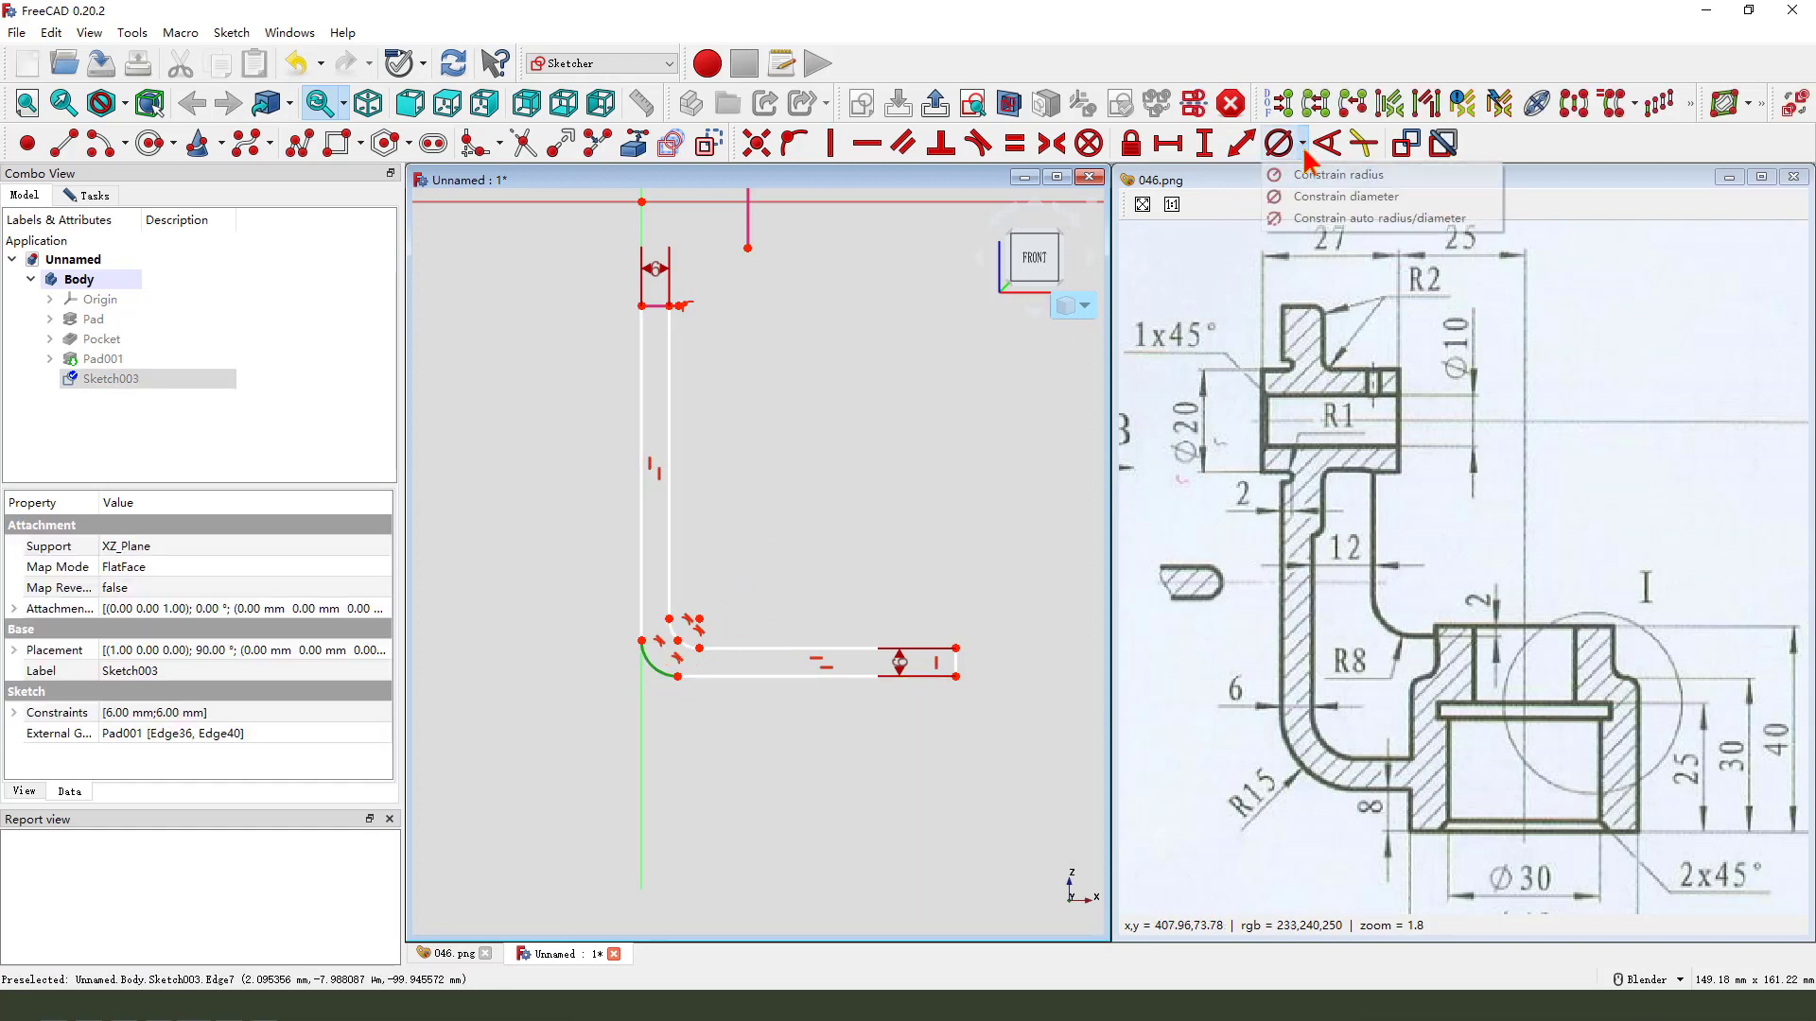
{"action": "left_click", "coordinate": [1342, 168]}
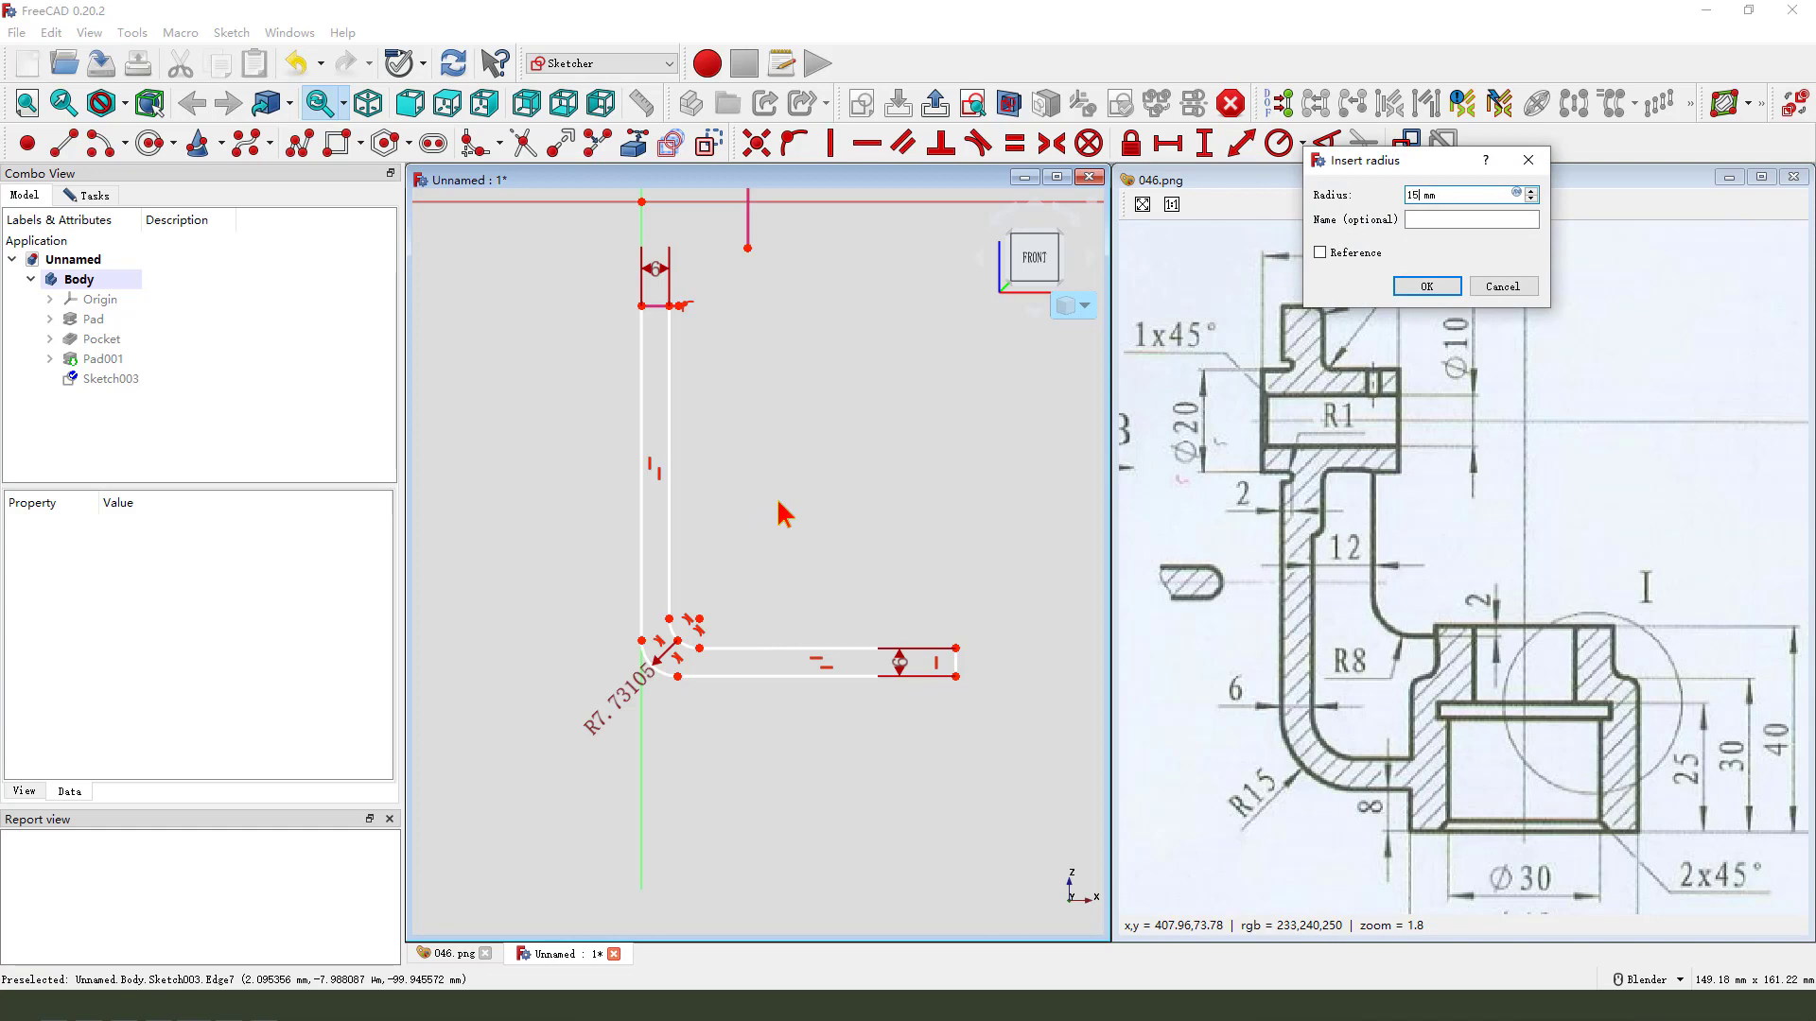
{"action": "key", "text": "Return"}
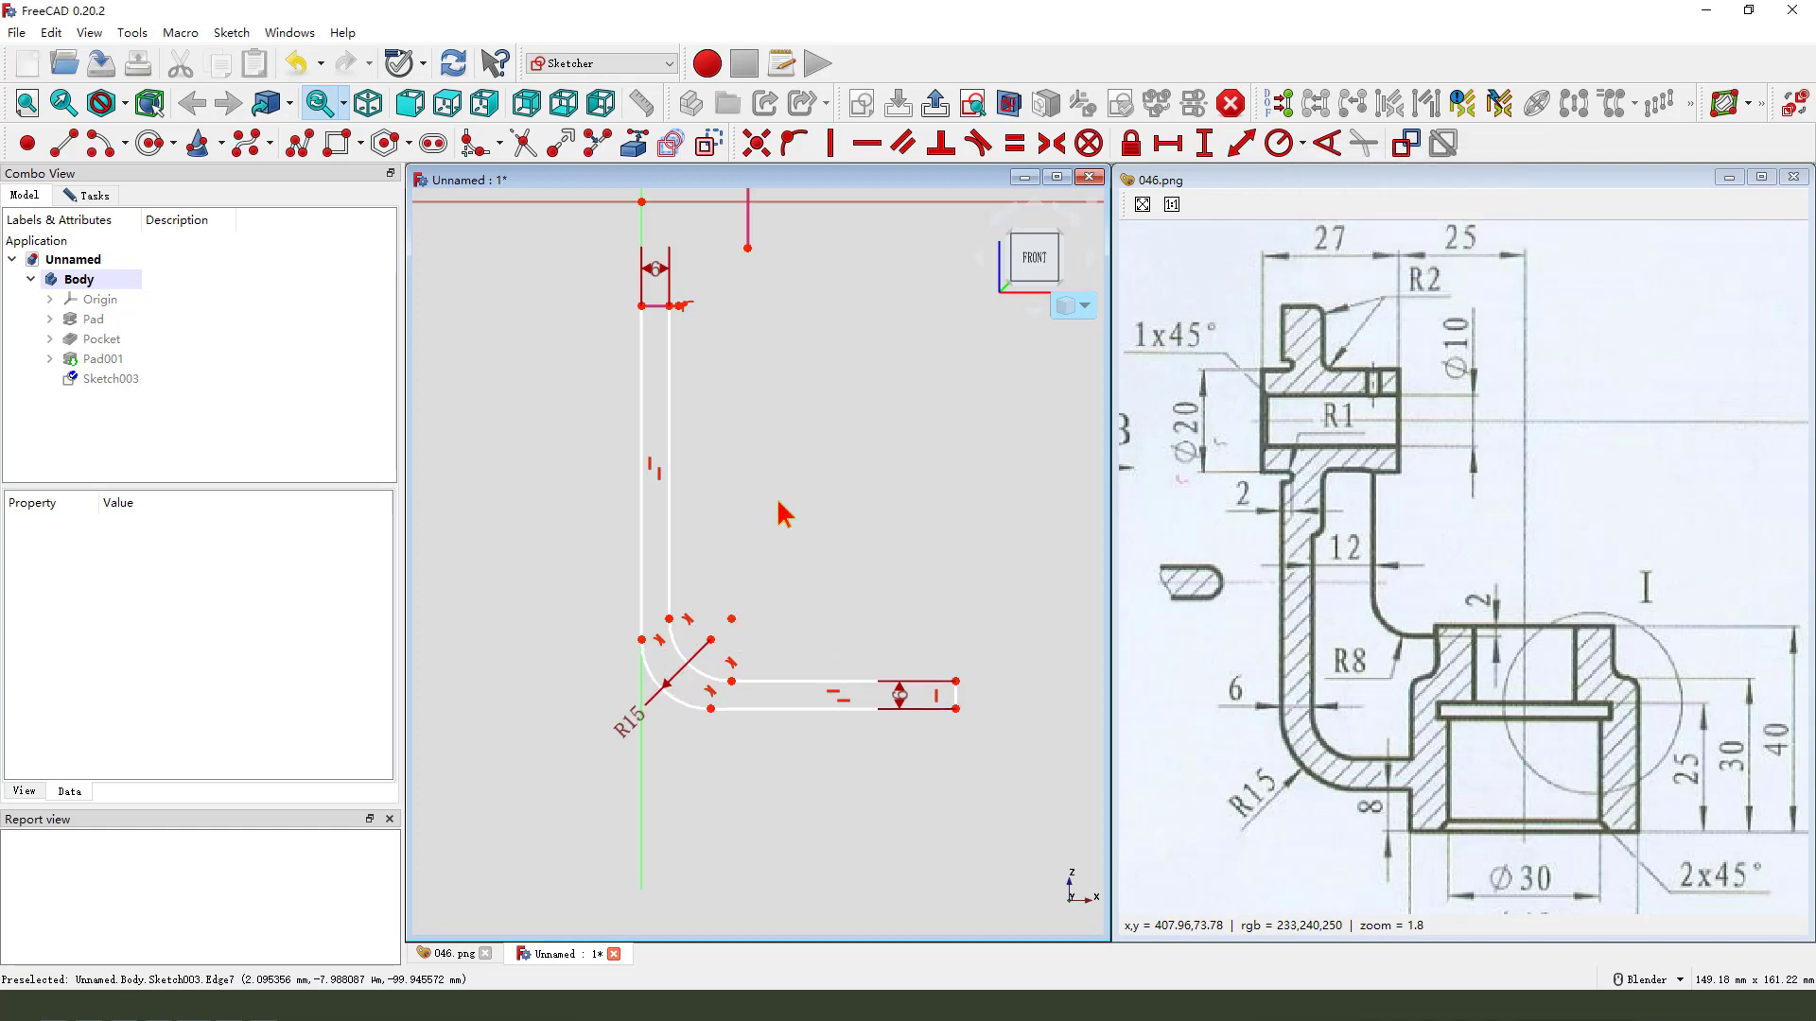
{"action": "scroll", "coordinate": [732, 652], "scroll_direction": "up", "scroll_amount": 2}
{"action": "left_click", "coordinate": [709, 626]}
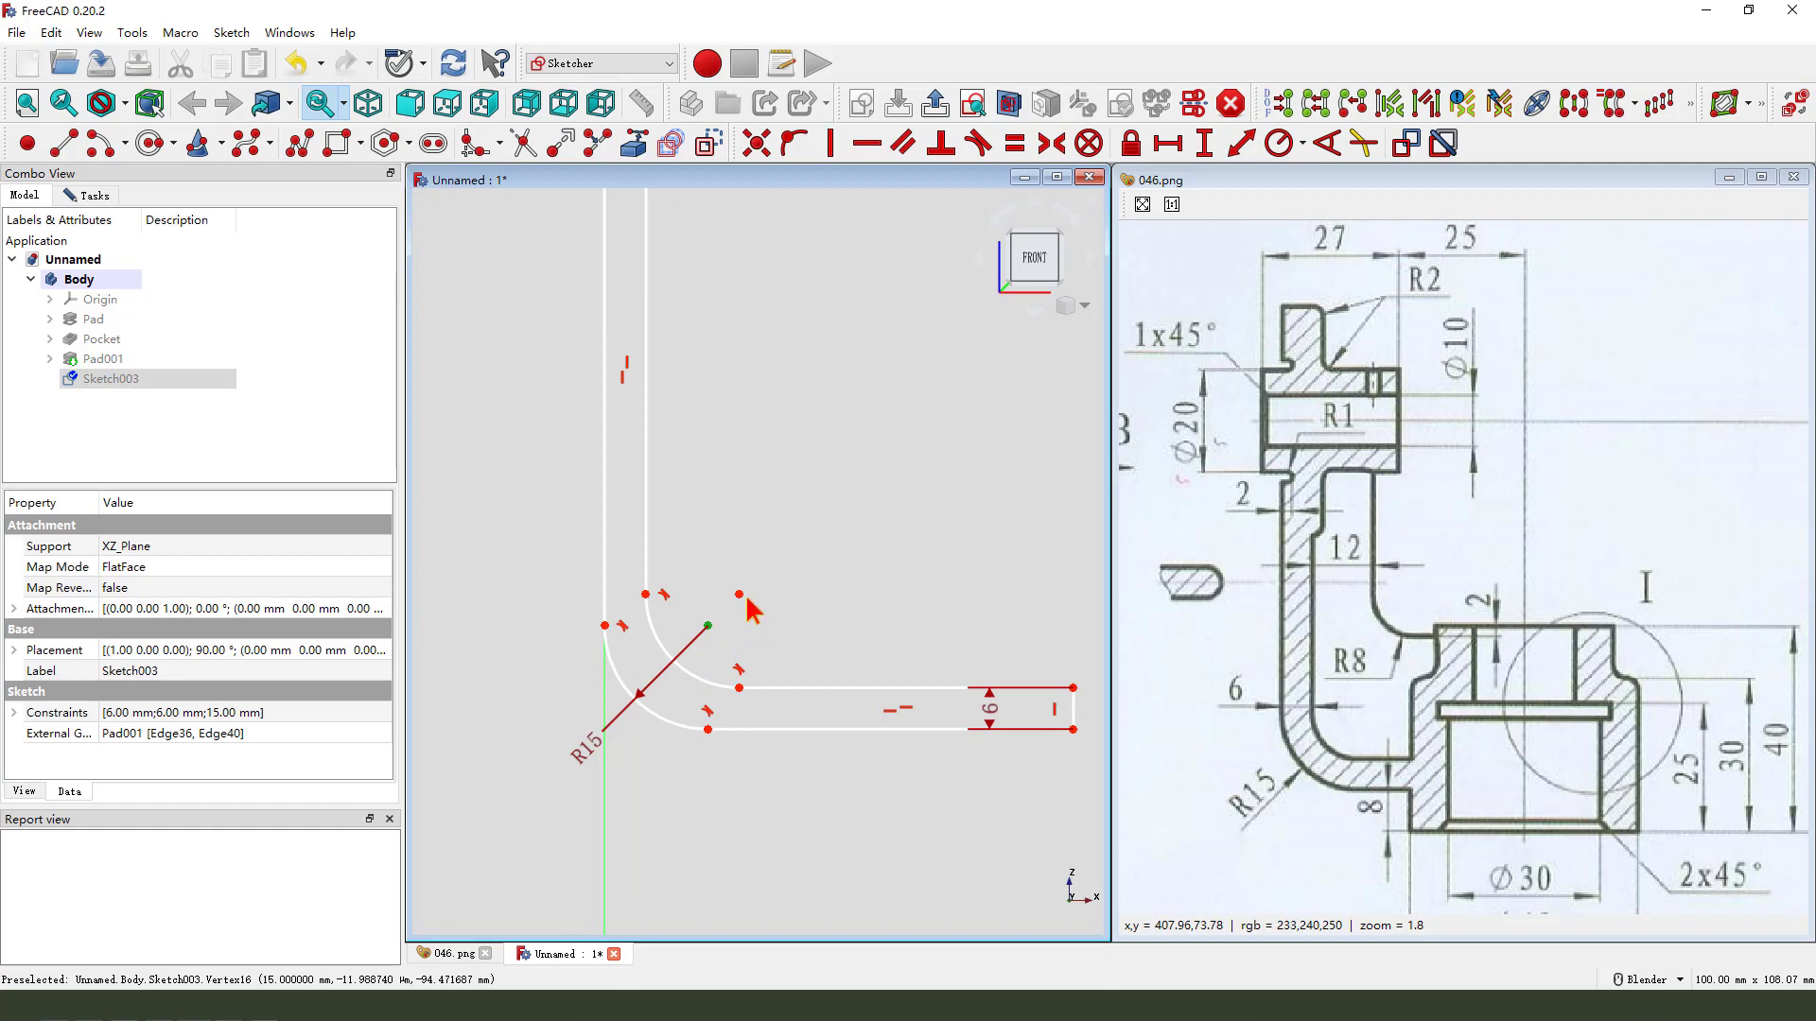
- Make the two loose bend end points coincident
{"action": "left_click", "coordinate": [740, 594]}
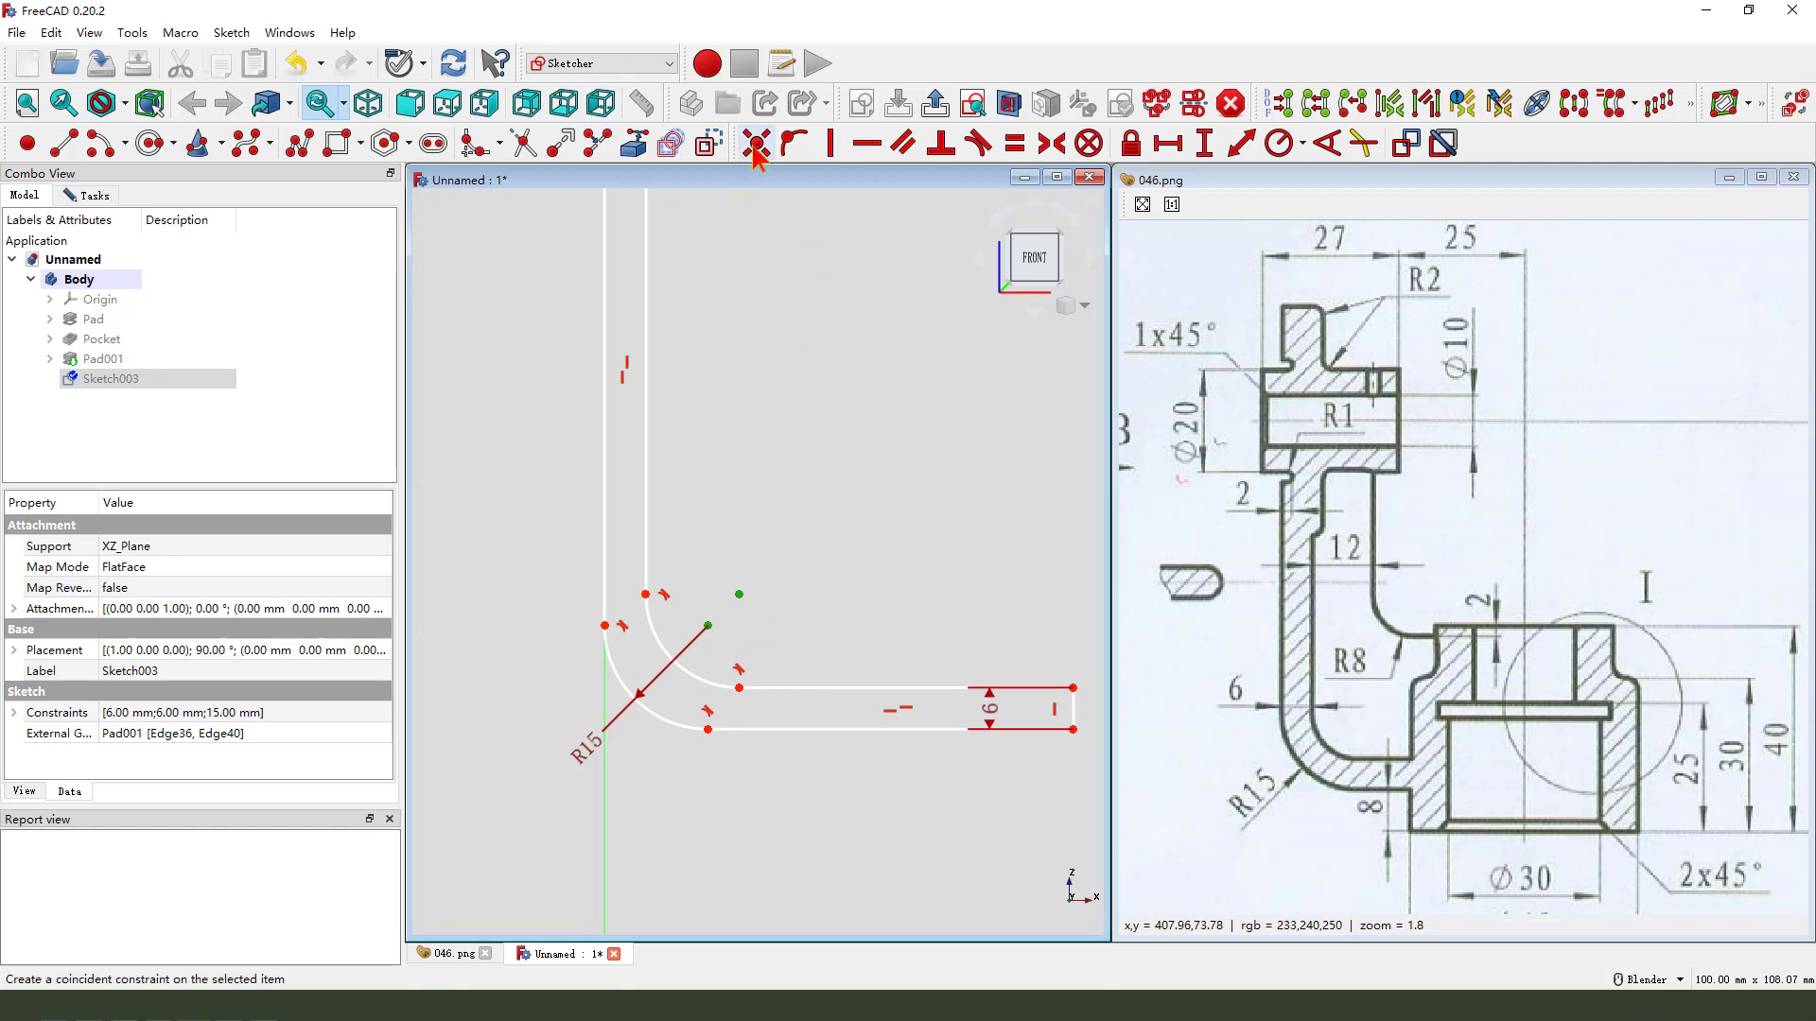
{"action": "left_click", "coordinate": [755, 143]}
{"action": "scroll", "coordinate": [752, 510], "scroll_direction": "down", "scroll_amount": 2}
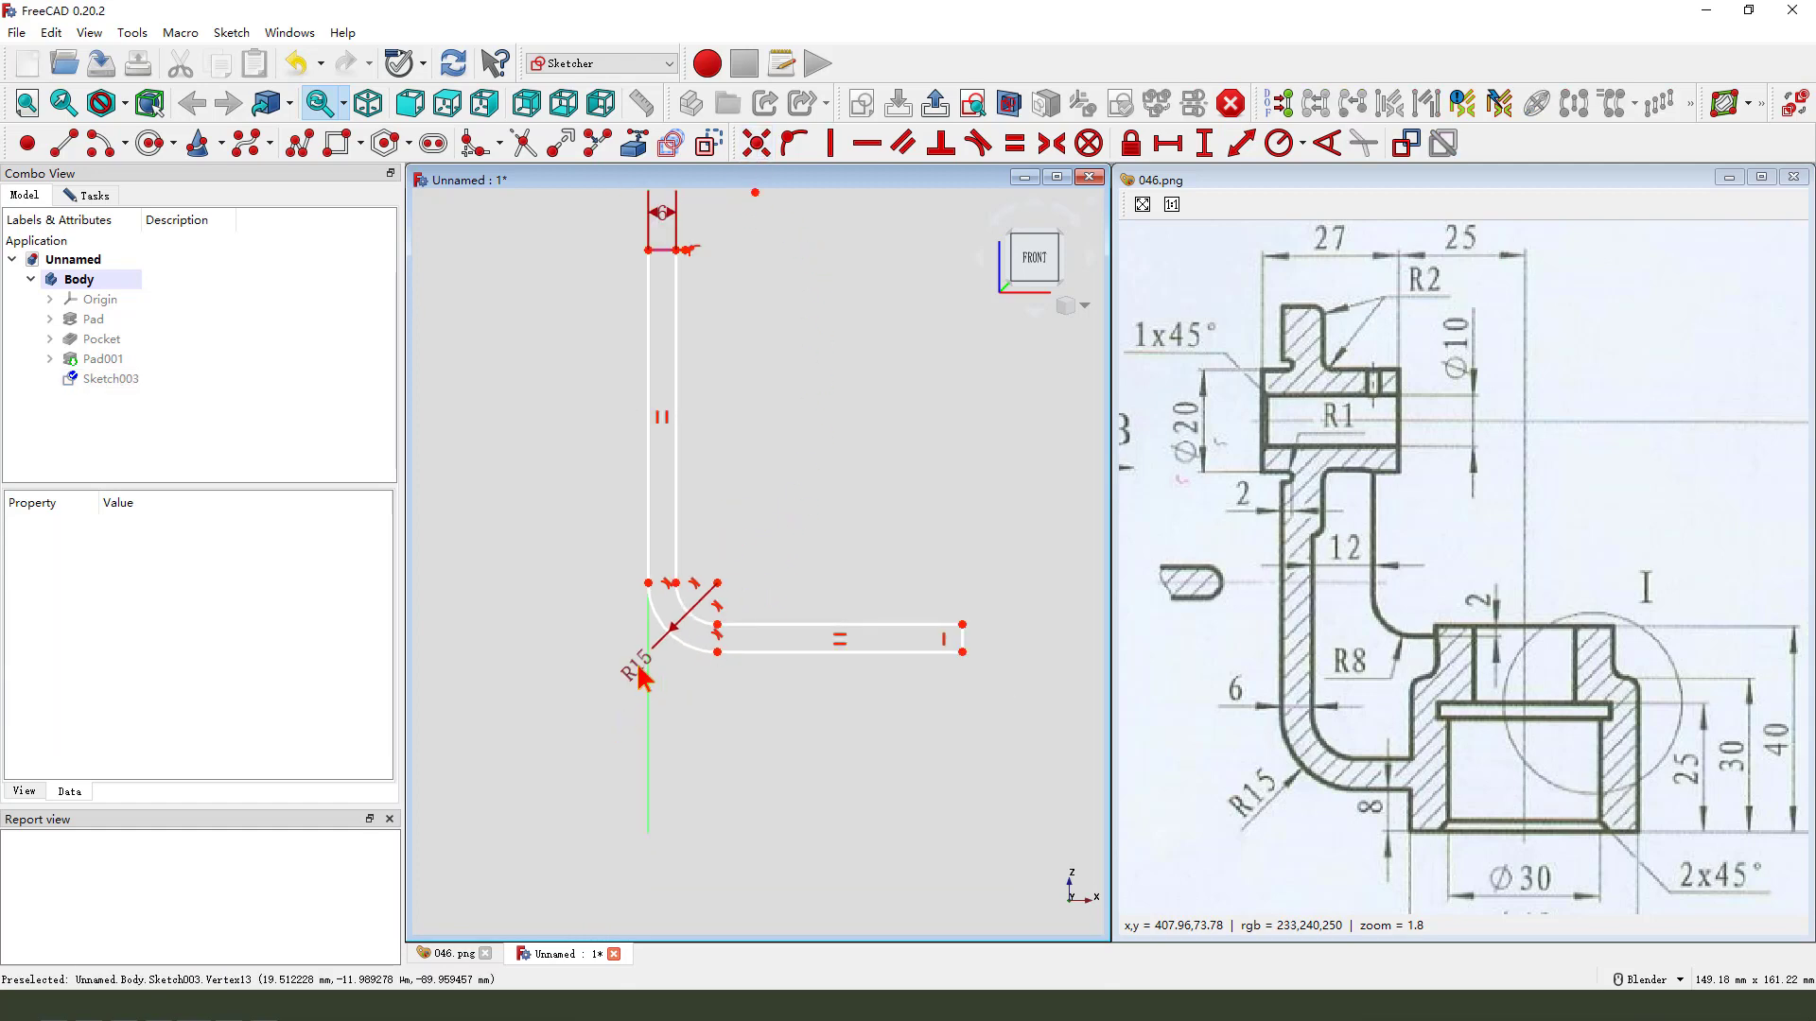
{"action": "scroll", "coordinate": [775, 662], "scroll_direction": "down", "scroll_amount": 2}
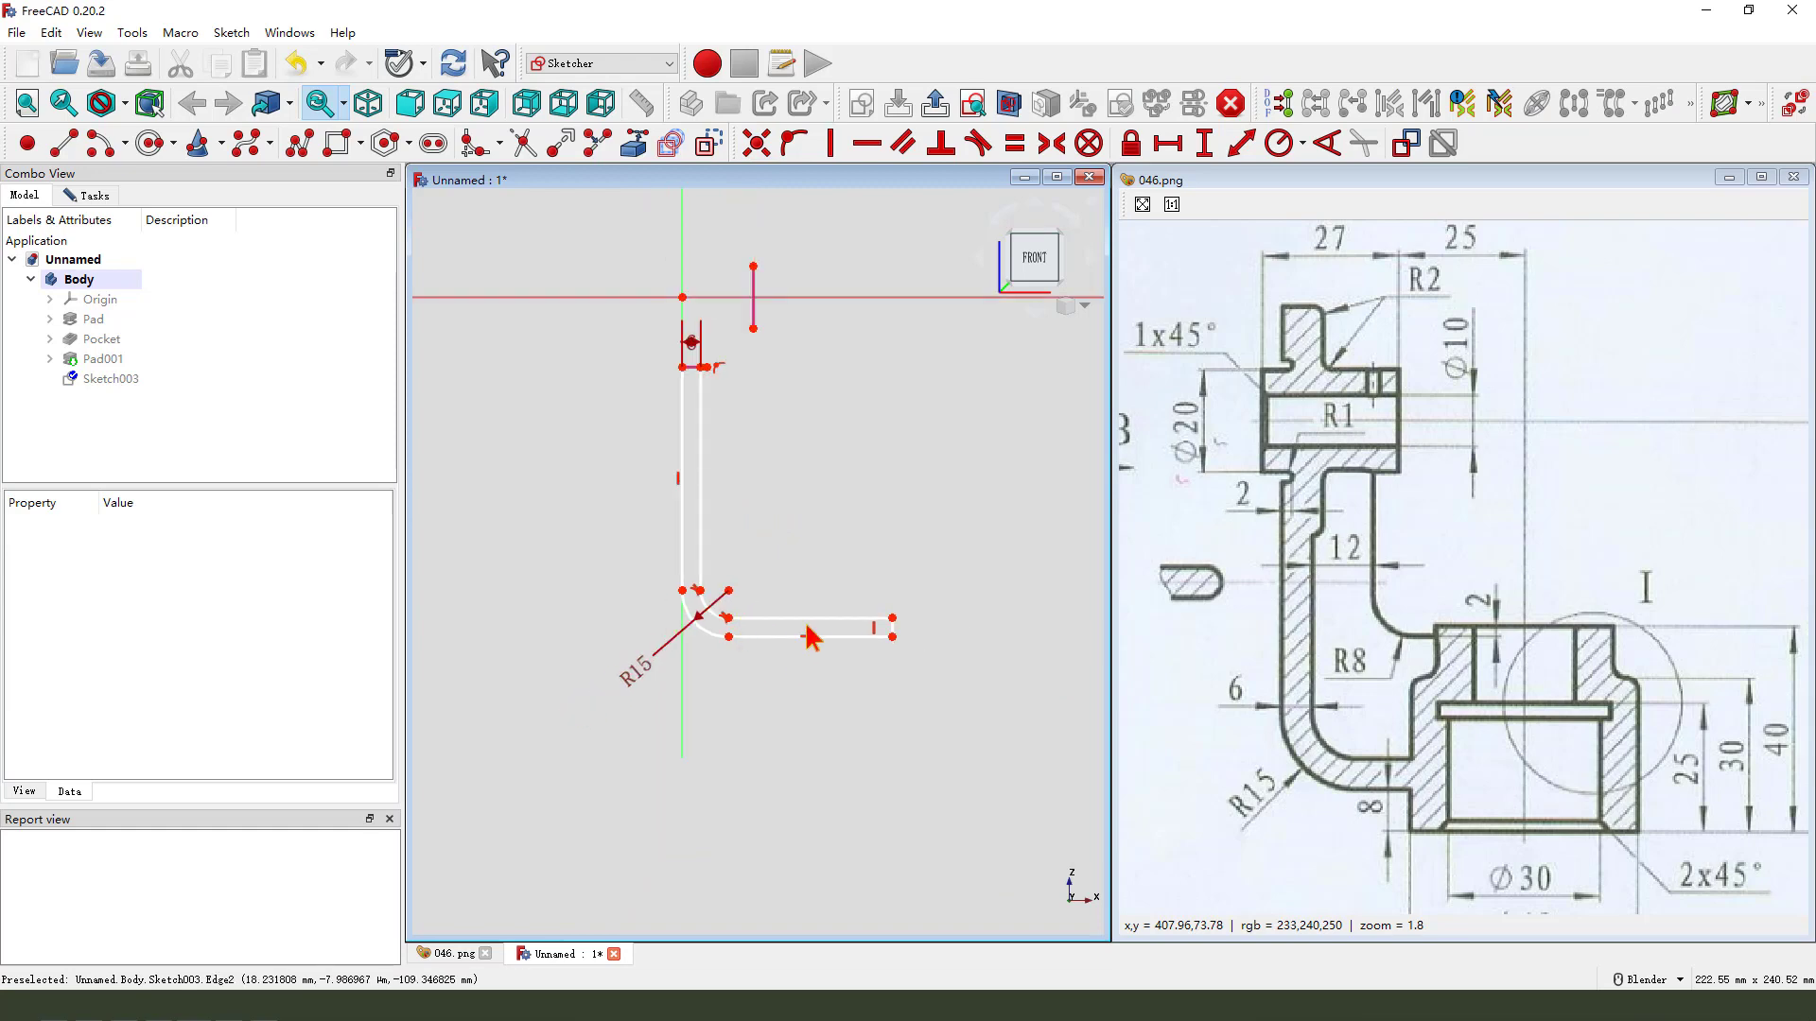
{"action": "scroll", "coordinate": [812, 646], "scroll_direction": "down", "scroll_amount": 1}
{"action": "scroll", "coordinate": [826, 514], "scroll_direction": "up", "scroll_amount": 1}
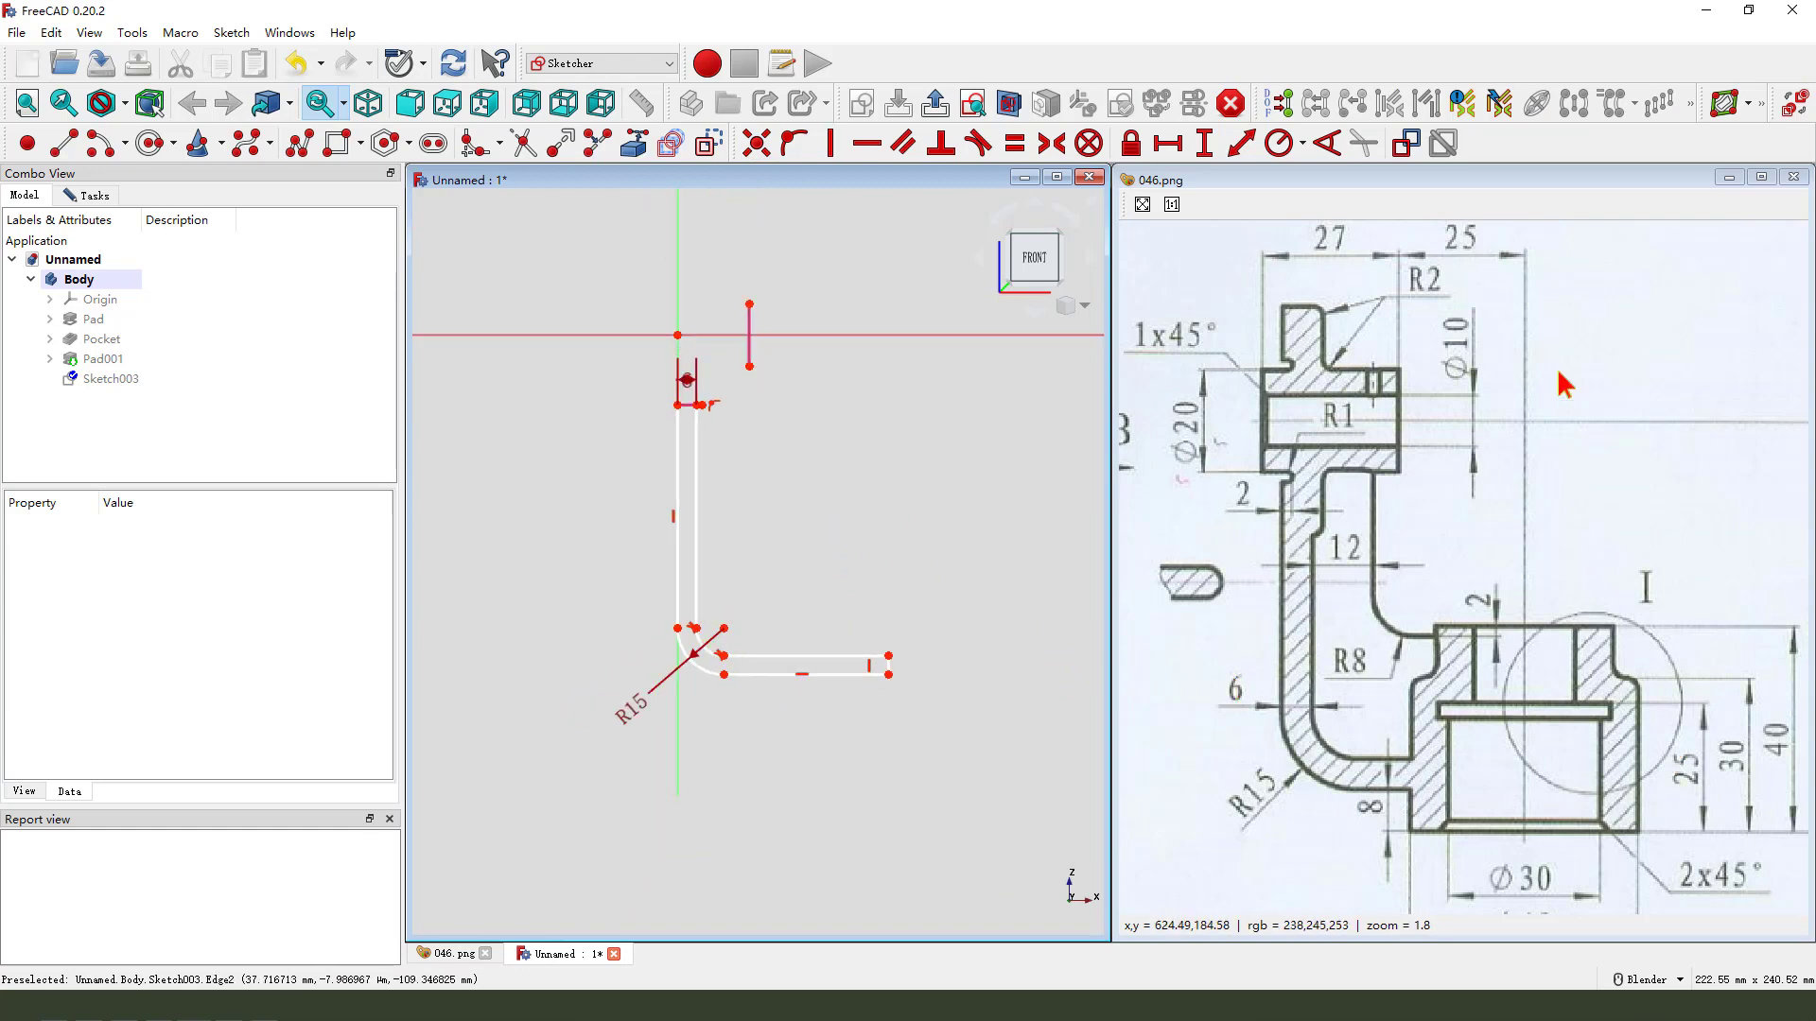
- Add a 25 mm horizontal distance from the lower arm's end point to the upper reference point
{"action": "left_click_drag", "start_coordinate": [1482, 202], "coordinate": [1449, 211]}
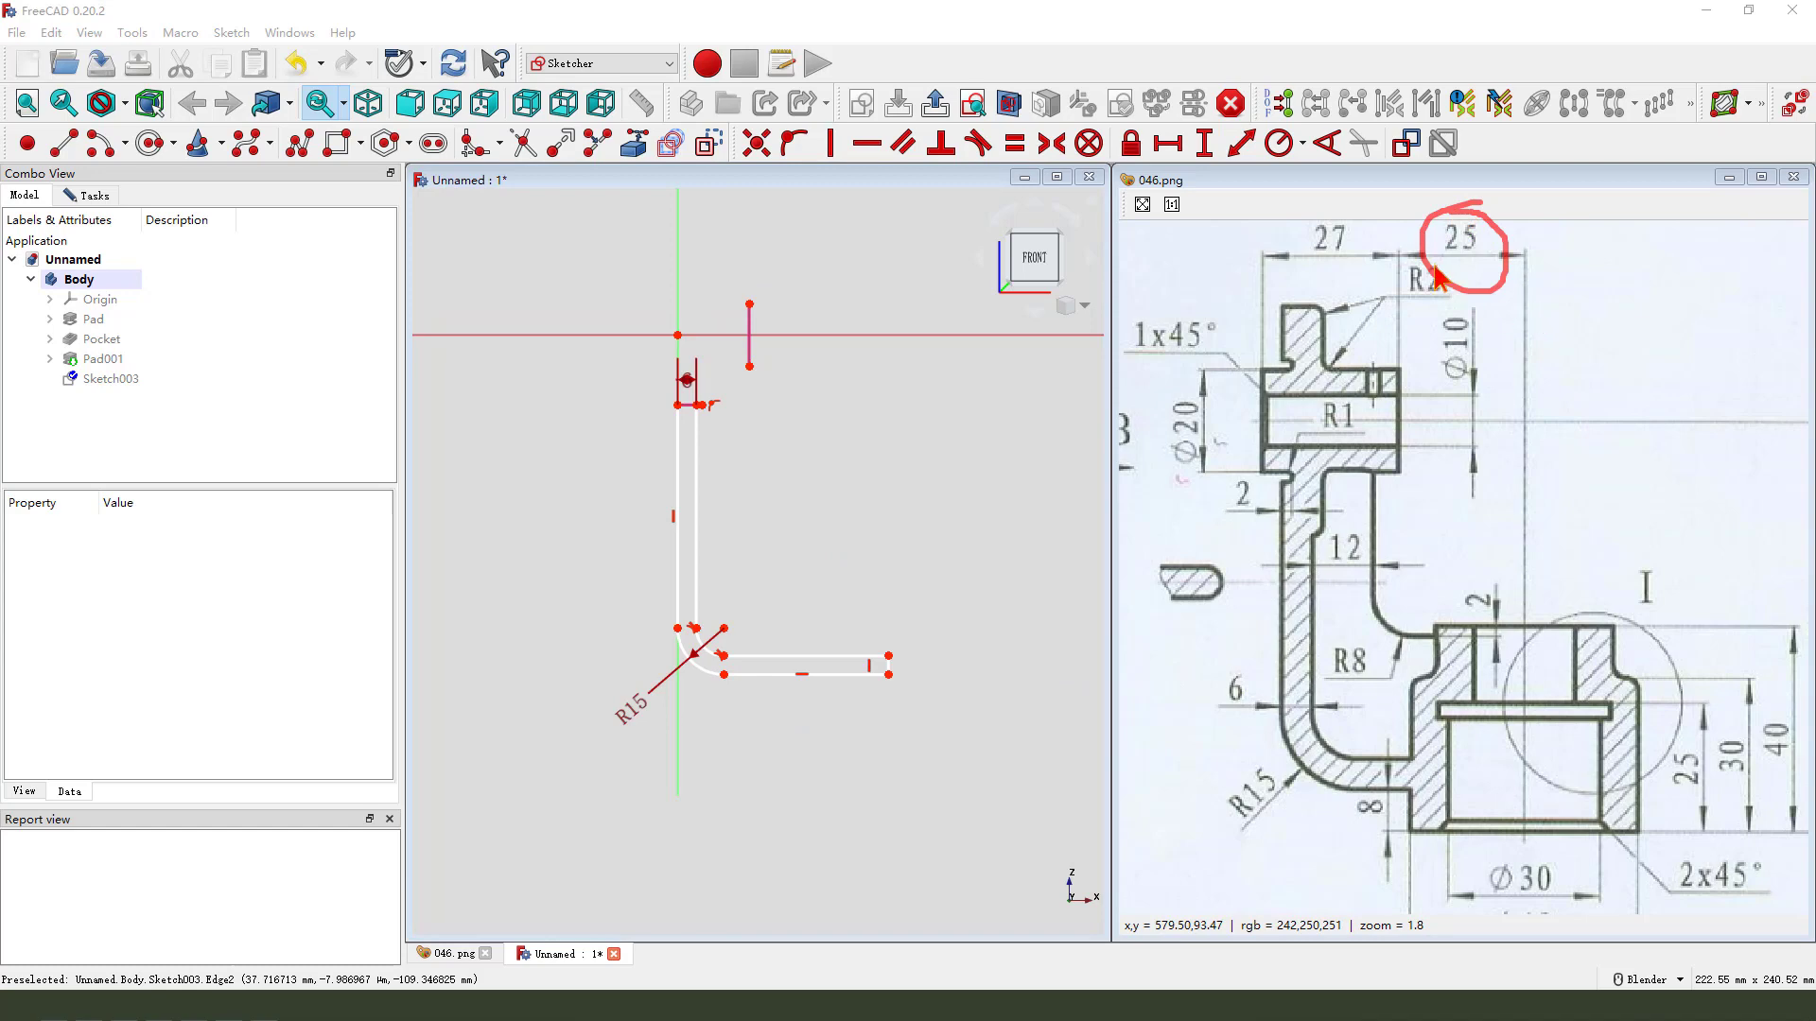
{"action": "left_click_drag", "start_coordinate": [1435, 274], "coordinate": [1519, 289]}
{"action": "left_click_drag", "start_coordinate": [1525, 651], "coordinate": [1541, 829]}
{"action": "key", "text": "Escape"}
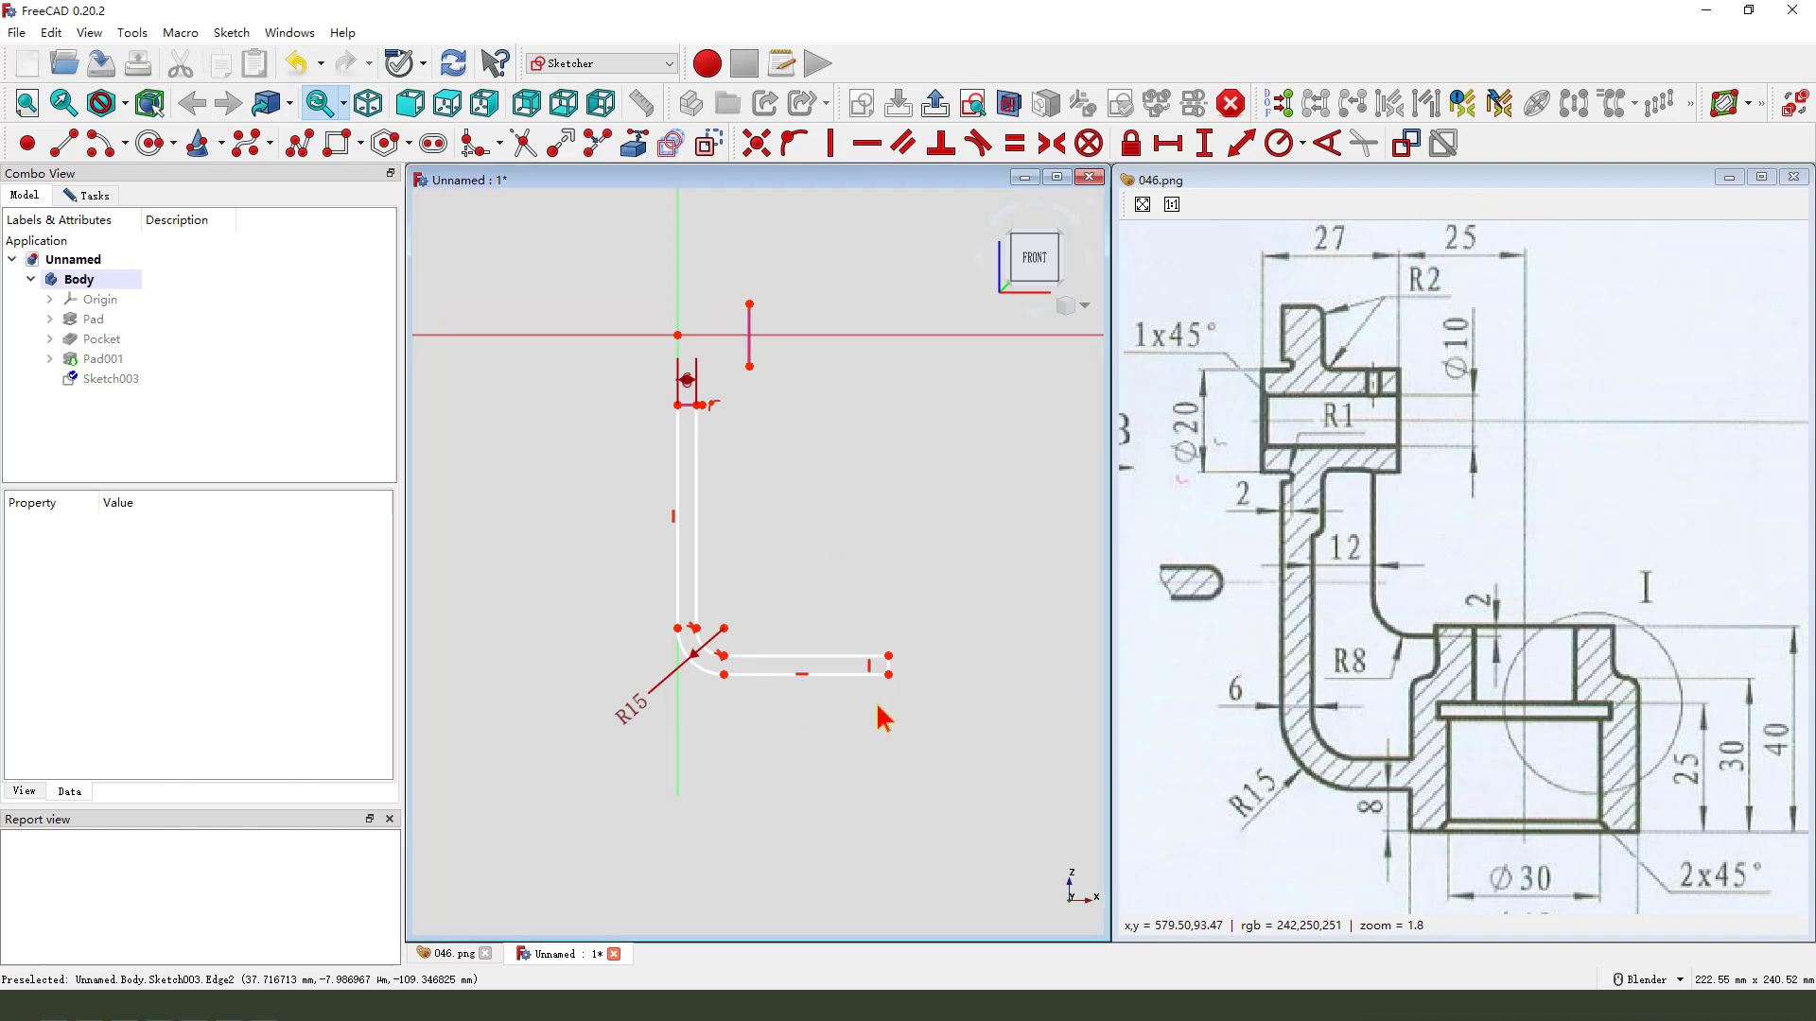
{"action": "left_click", "coordinate": [888, 655]}
{"action": "left_click", "coordinate": [749, 367]}
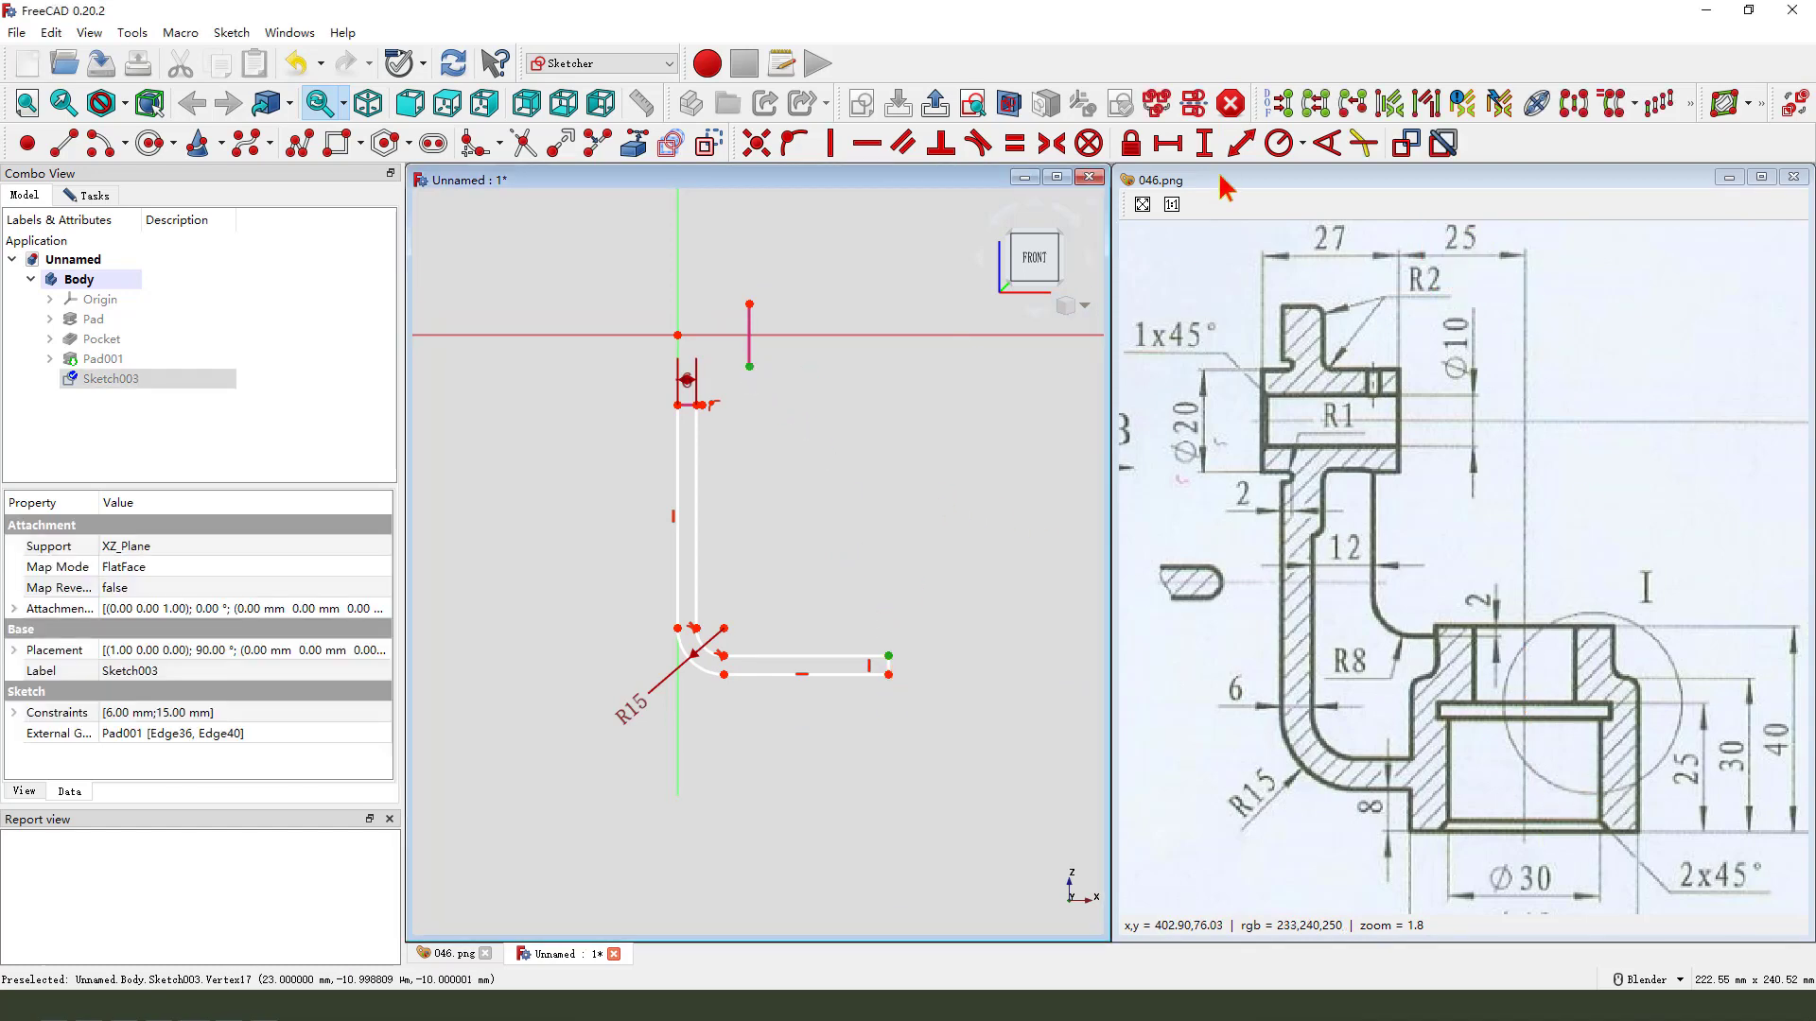
{"action": "left_click", "coordinate": [1168, 143]}
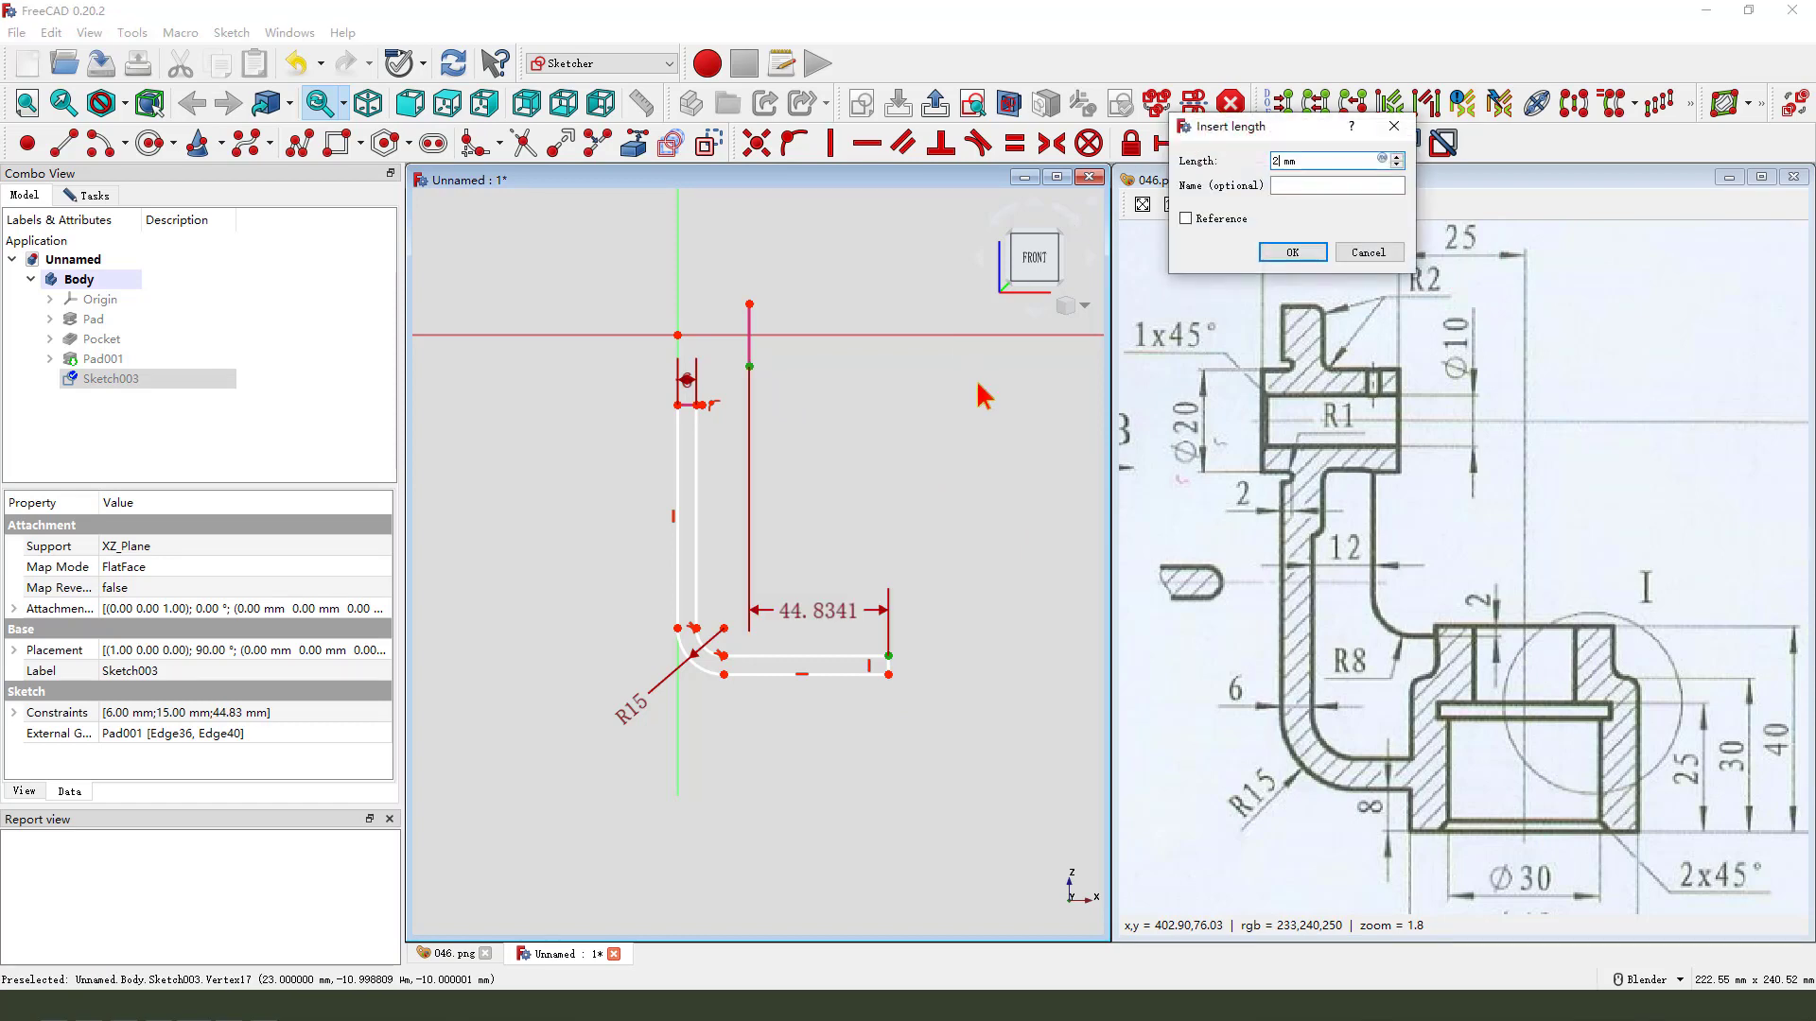
{"action": "type", "text": "25"}
{"action": "key", "text": "Return"}
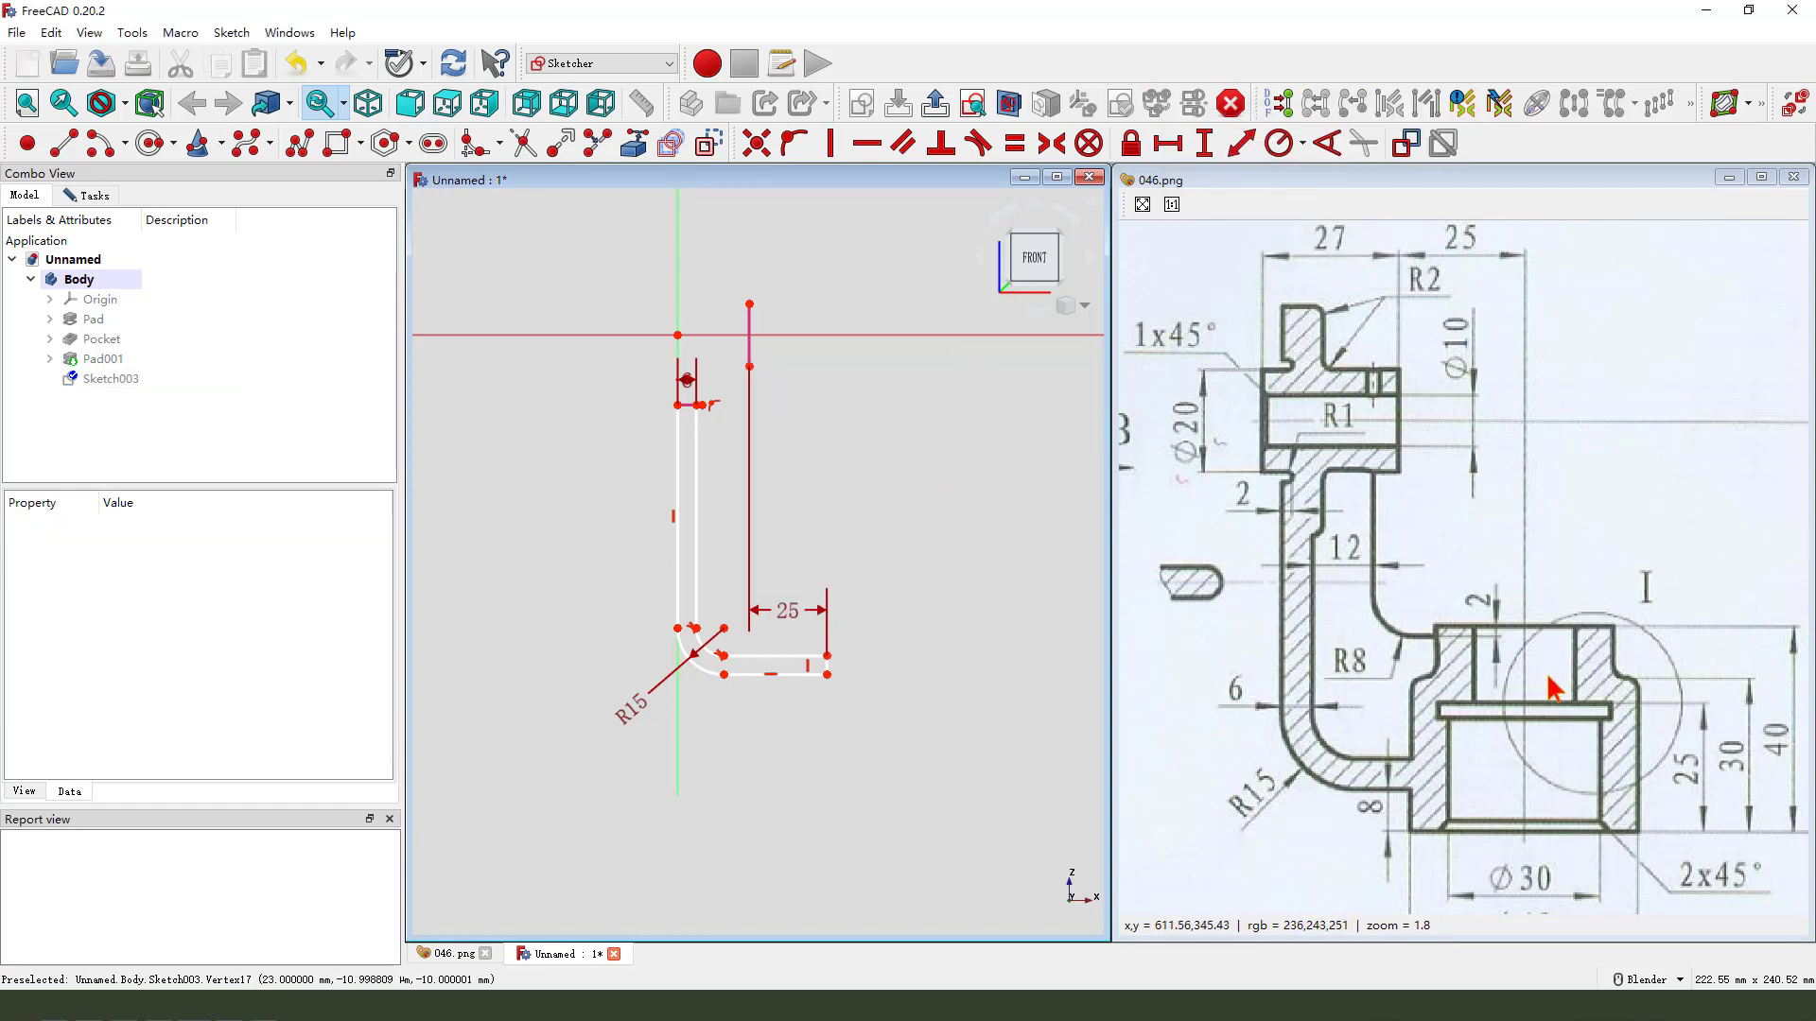
{"action": "mouse_move", "coordinate": [1538, 659]}
{"action": "left_mouse_down"}
{"action": "mouse_move", "coordinate": [1466, 671]}
{"action": "mouse_move", "coordinate": [1408, 622]}
{"action": "left_mouse_up"}
- Set a 72 mm (80 minus 8) vertical distance from the lower arm's end point to the origin
{"action": "key", "text": "ctrl+alt+g"}
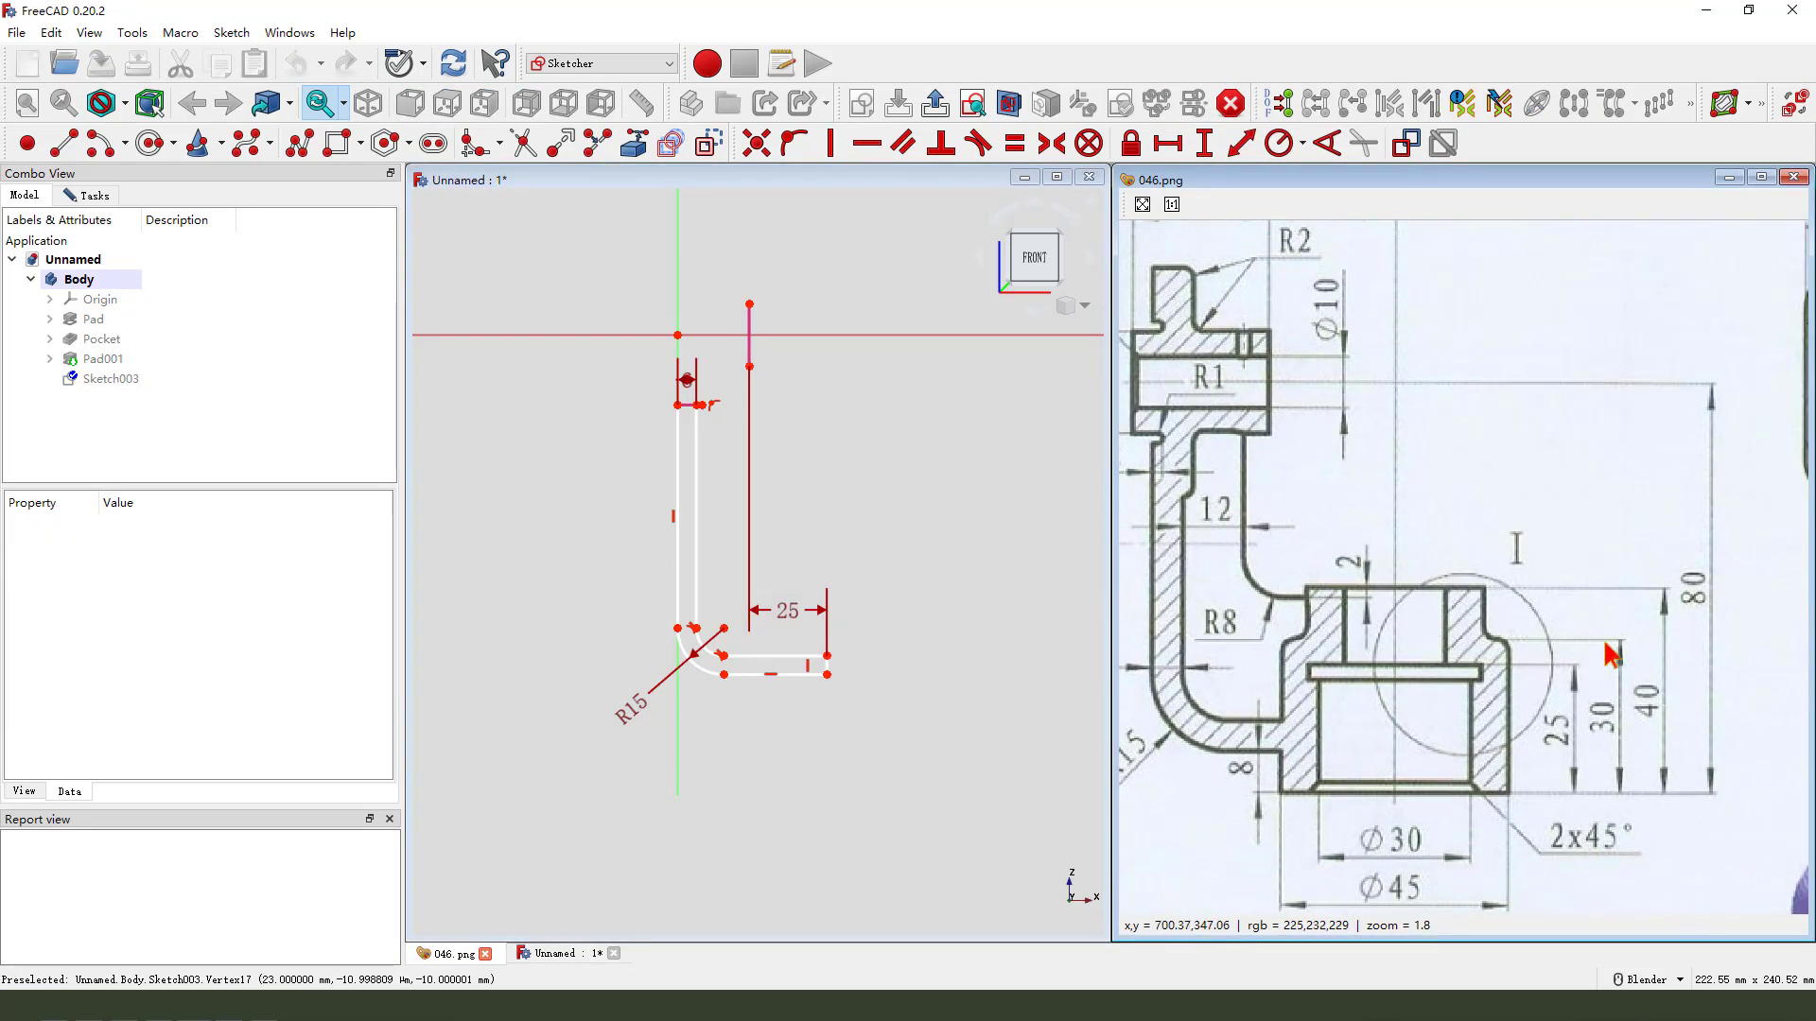
{"action": "left_click_drag", "start_coordinate": [1673, 556], "coordinate": [1703, 556]}
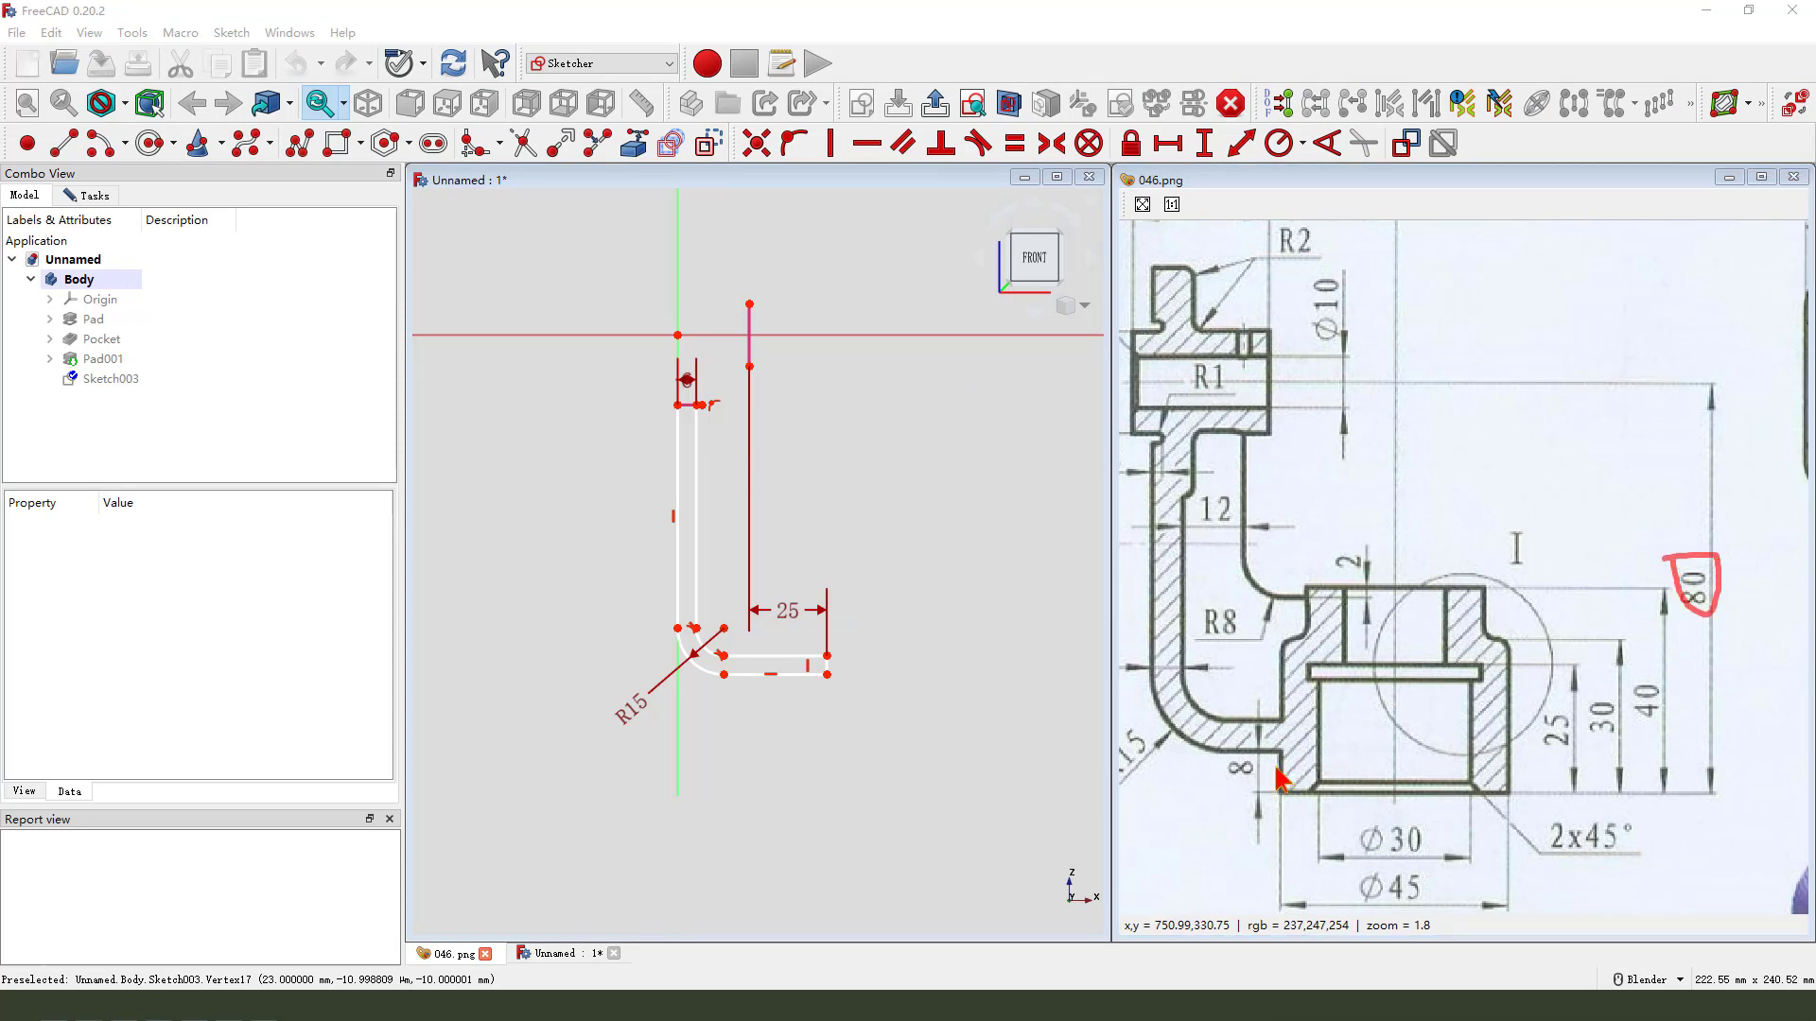
{"action": "left_click_drag", "start_coordinate": [1240, 754], "coordinate": [1764, 726]}
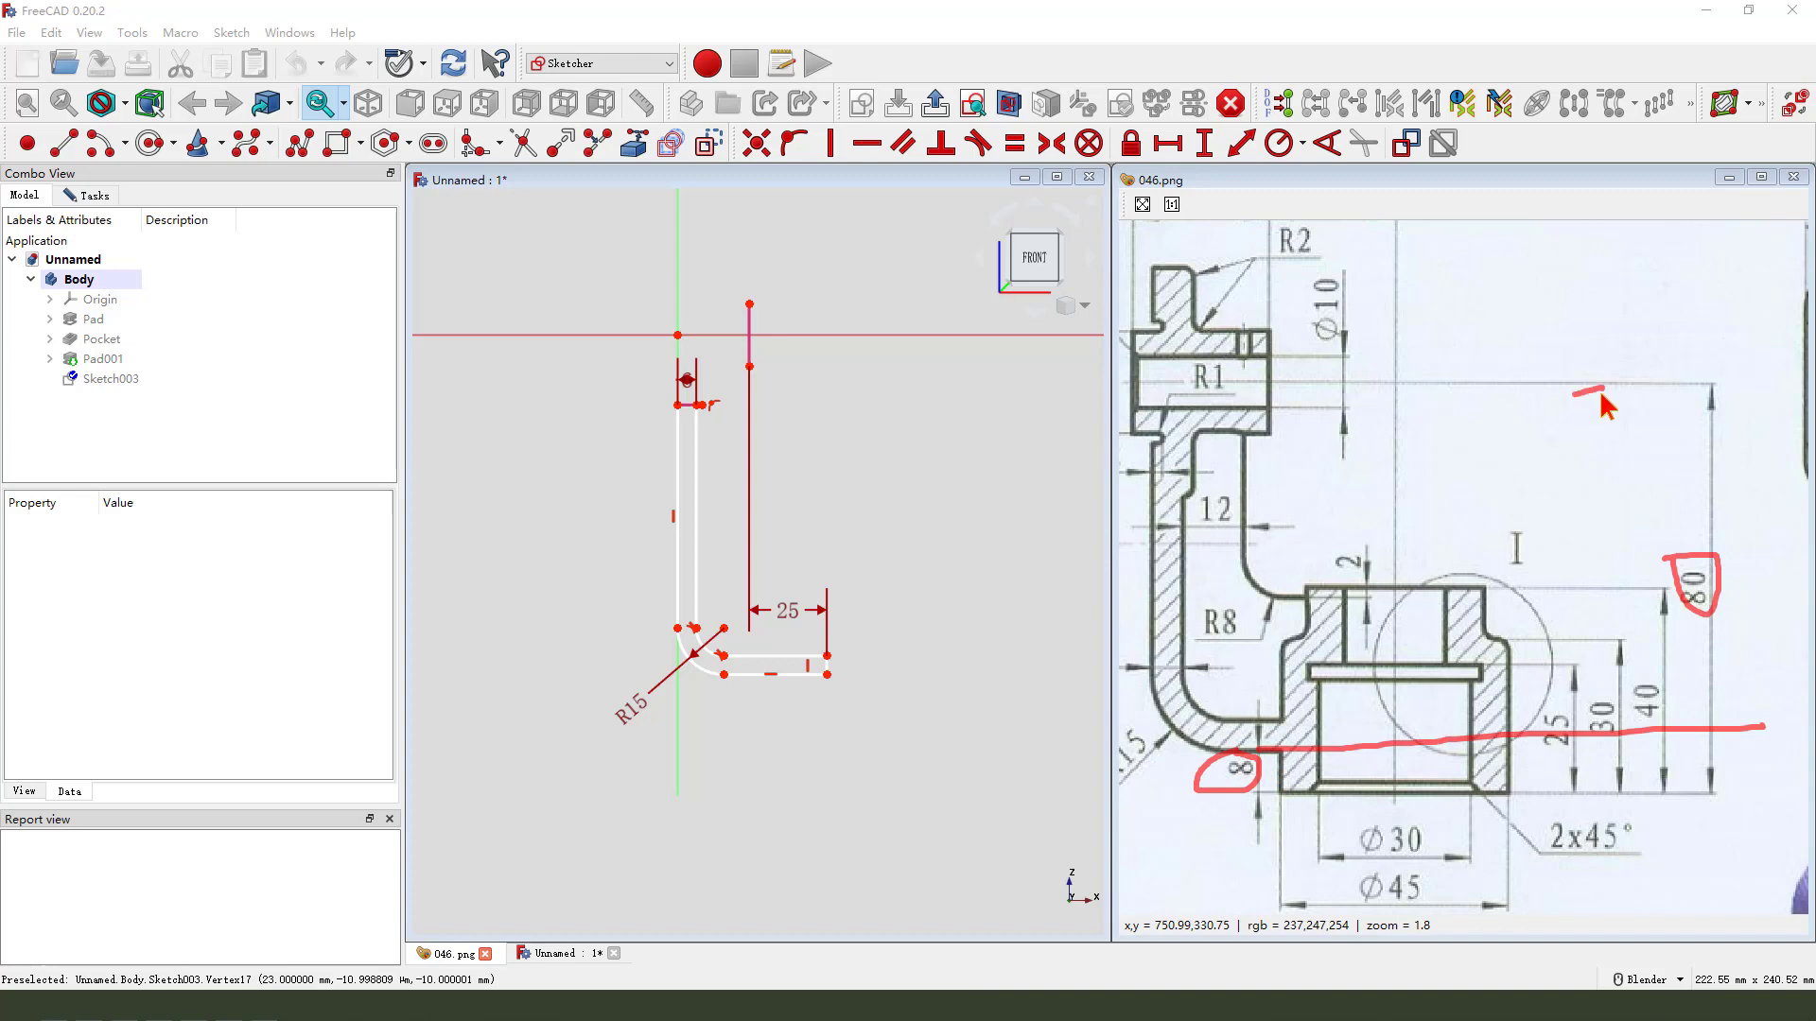
{"action": "mouse_move", "coordinate": [1613, 435]}
{"action": "left_mouse_down"}
{"action": "mouse_move", "coordinate": [1609, 732]}
{"action": "mouse_move", "coordinate": [1636, 691]}
{"action": "left_mouse_up"}
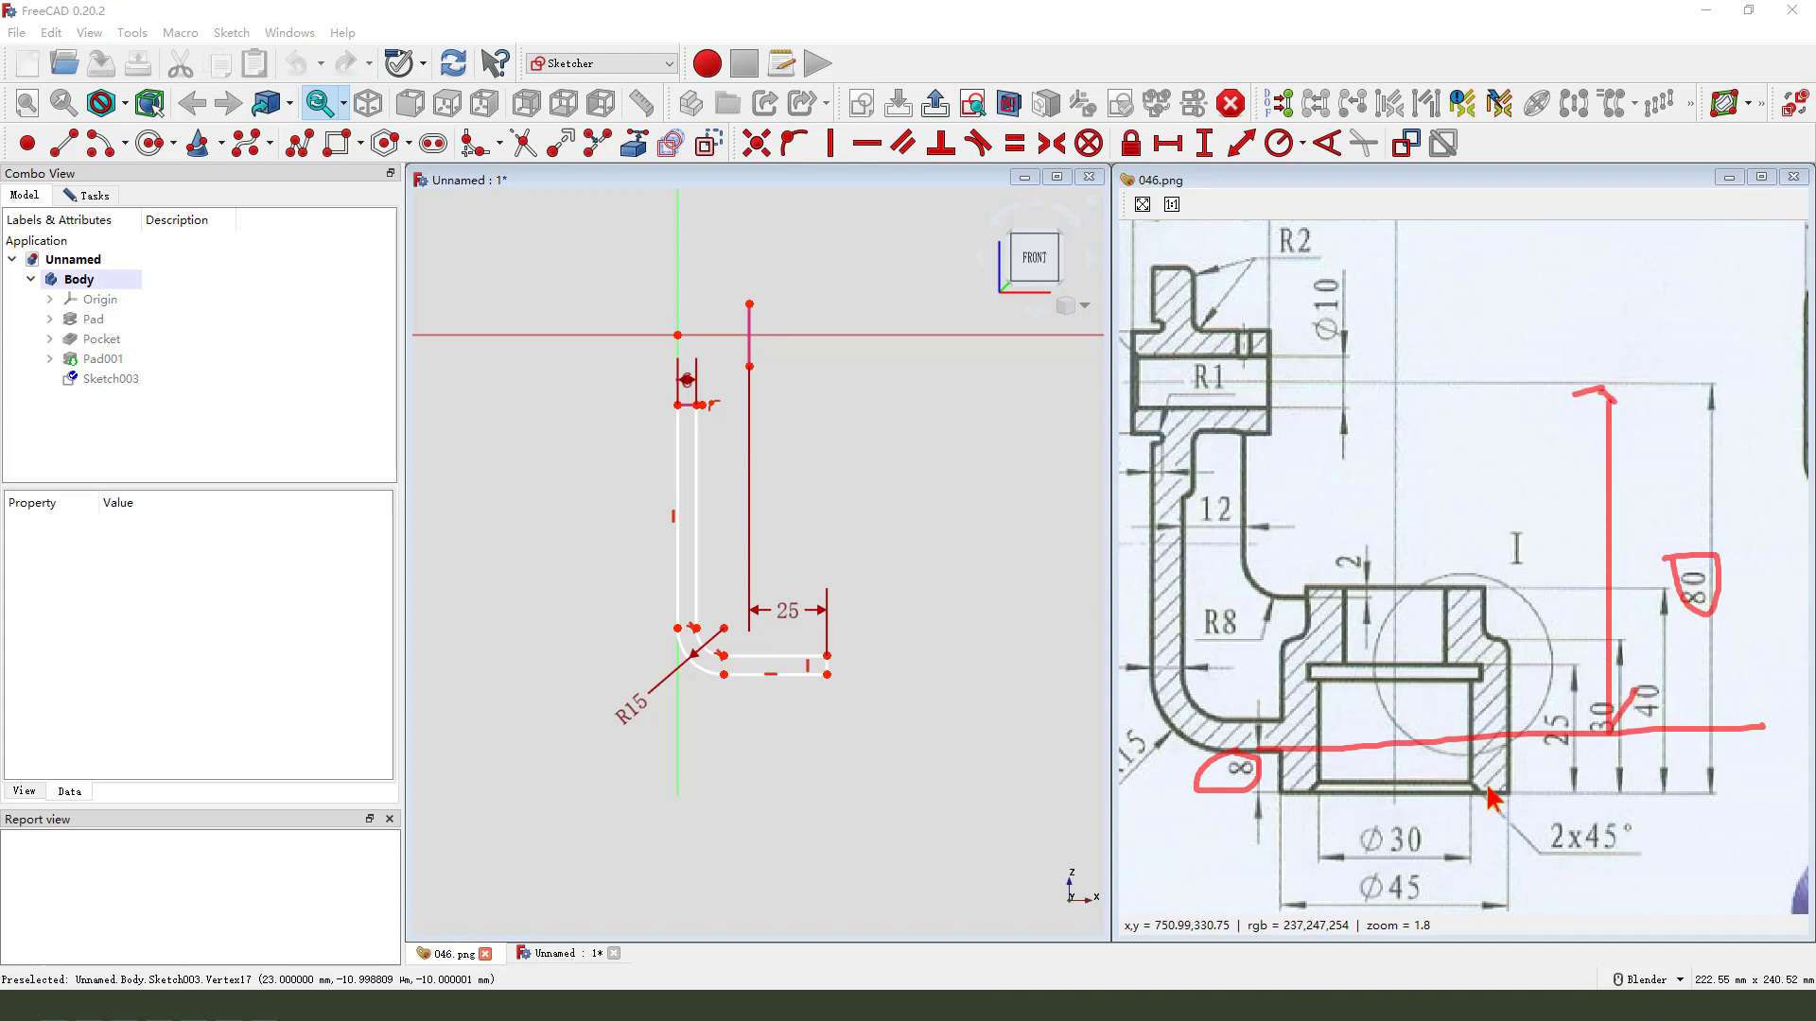
{"action": "key", "text": "Escape"}
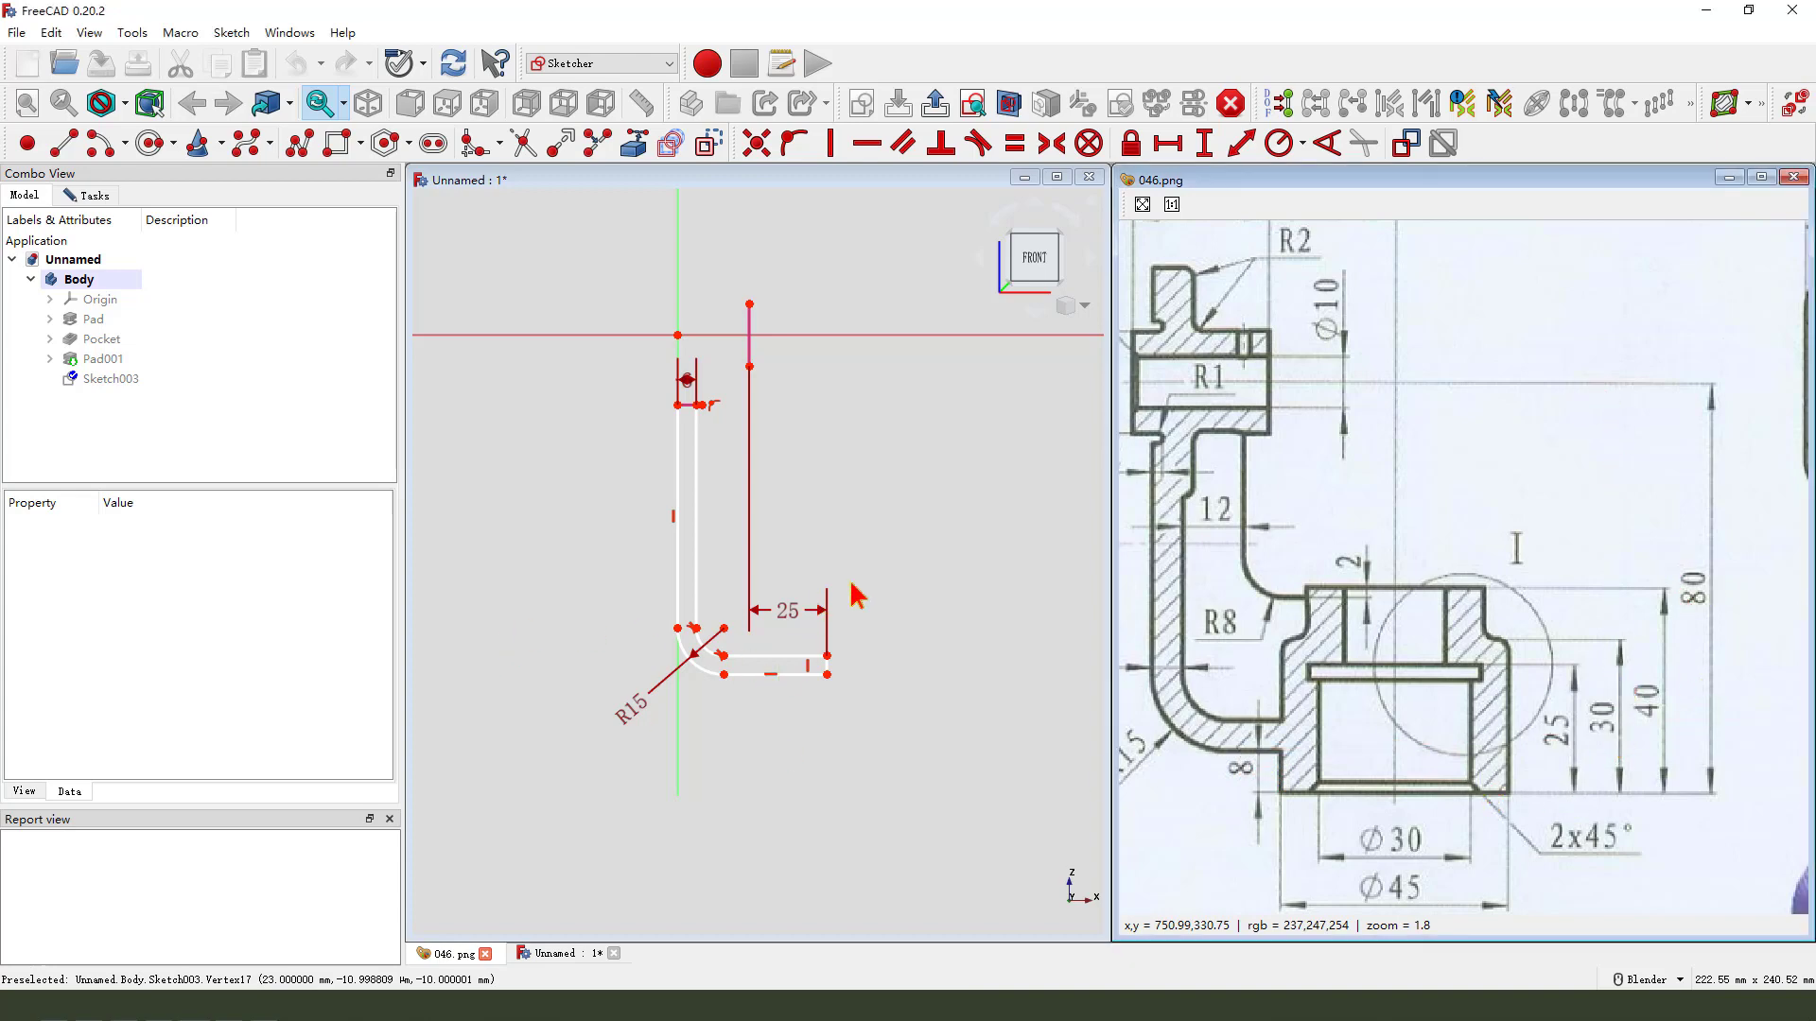
{"action": "left_click", "coordinate": [827, 674]}
{"action": "left_click", "coordinate": [677, 334]}
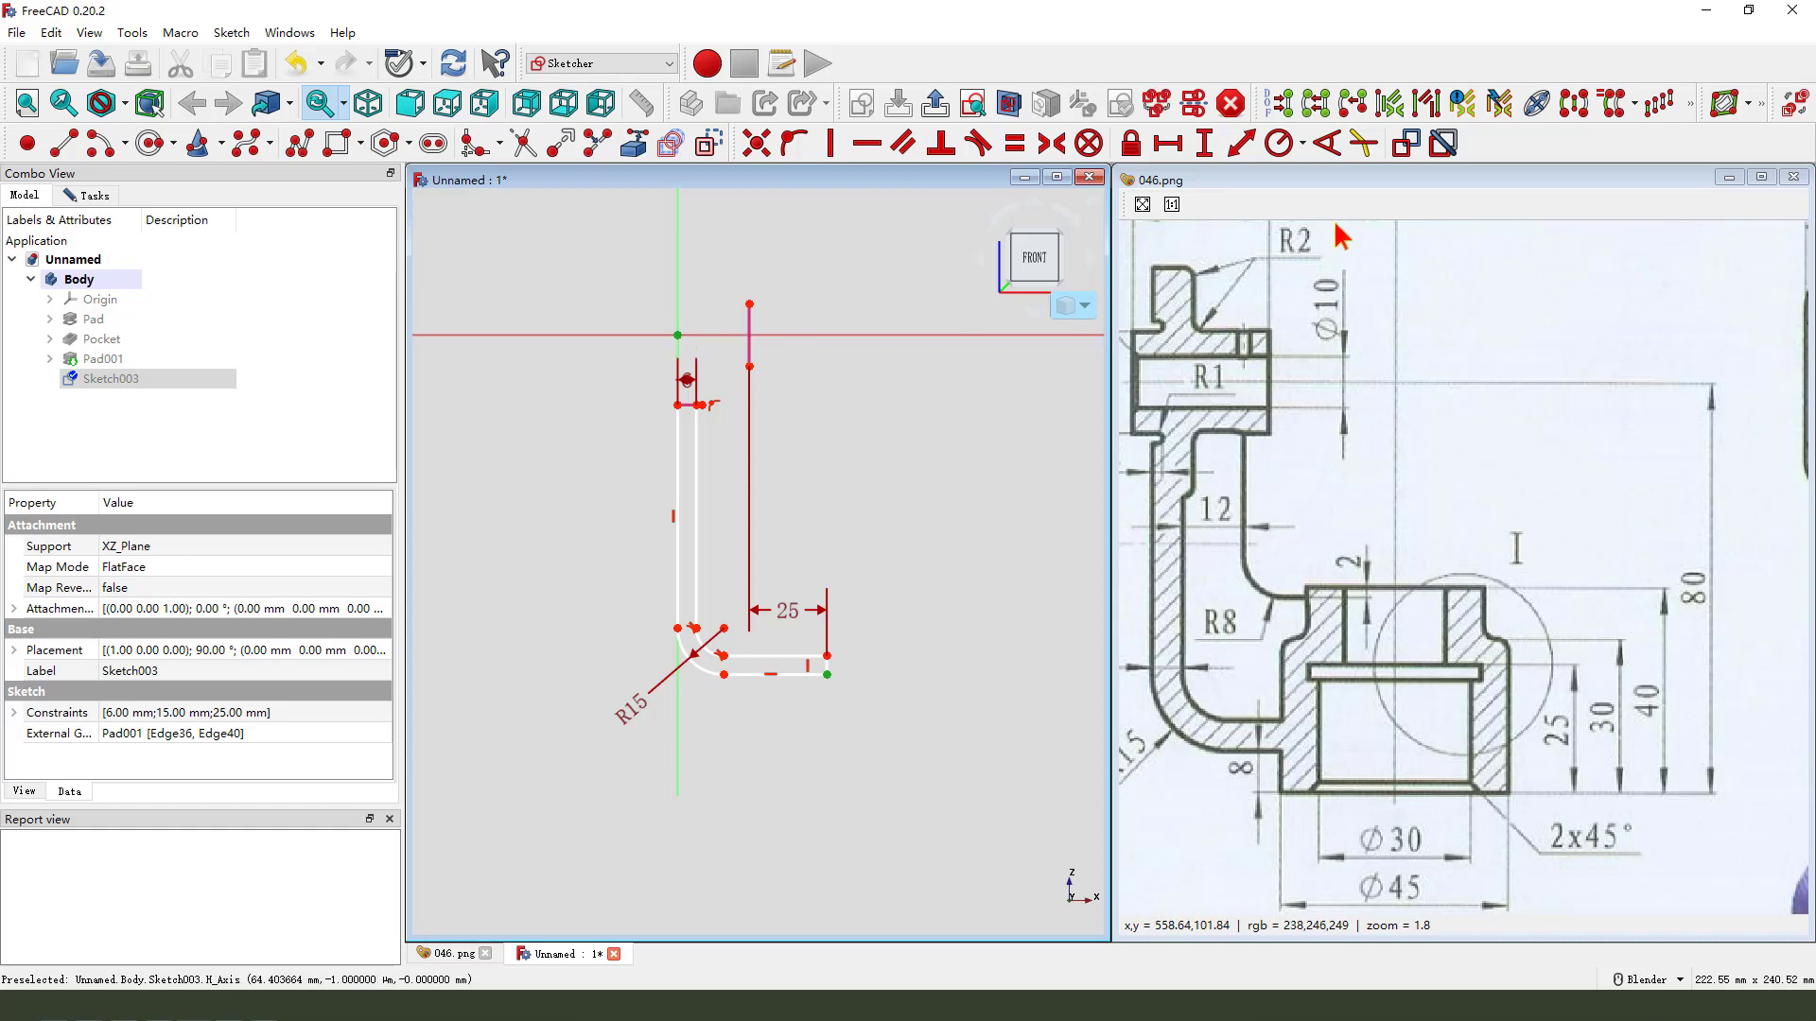
{"action": "left_click", "coordinate": [1211, 149]}
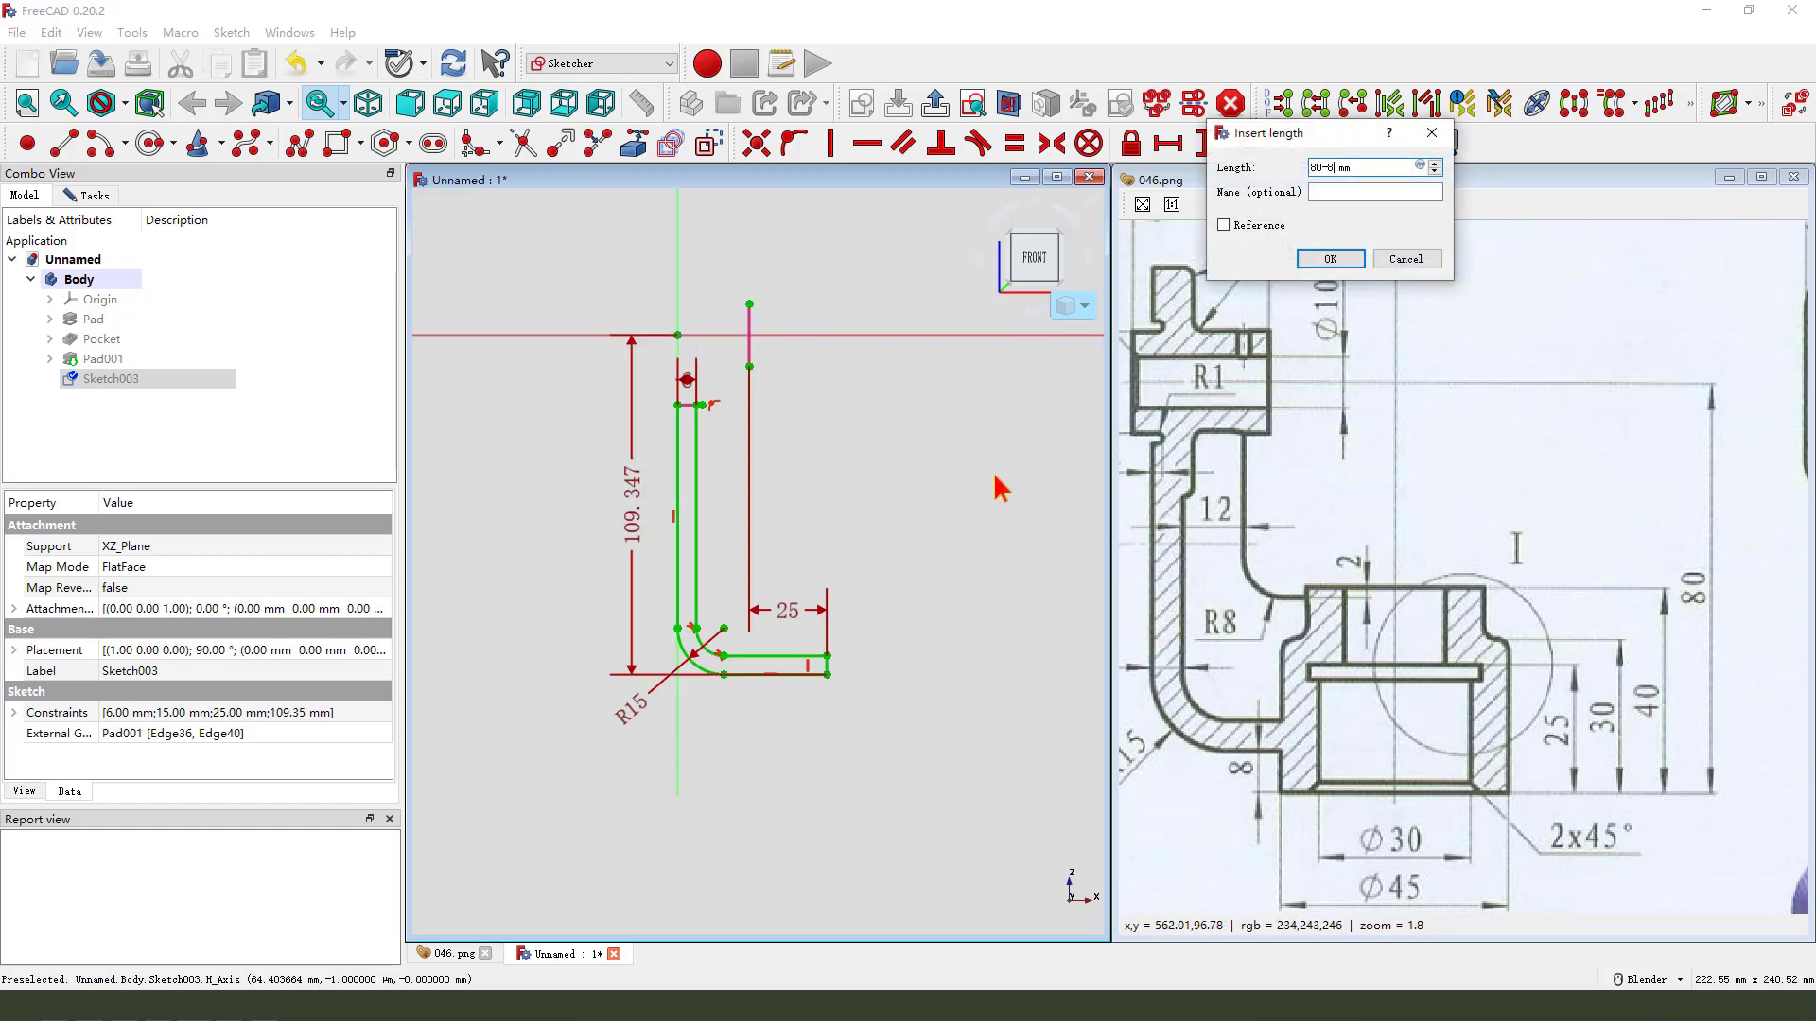
{"action": "key", "text": "Return"}
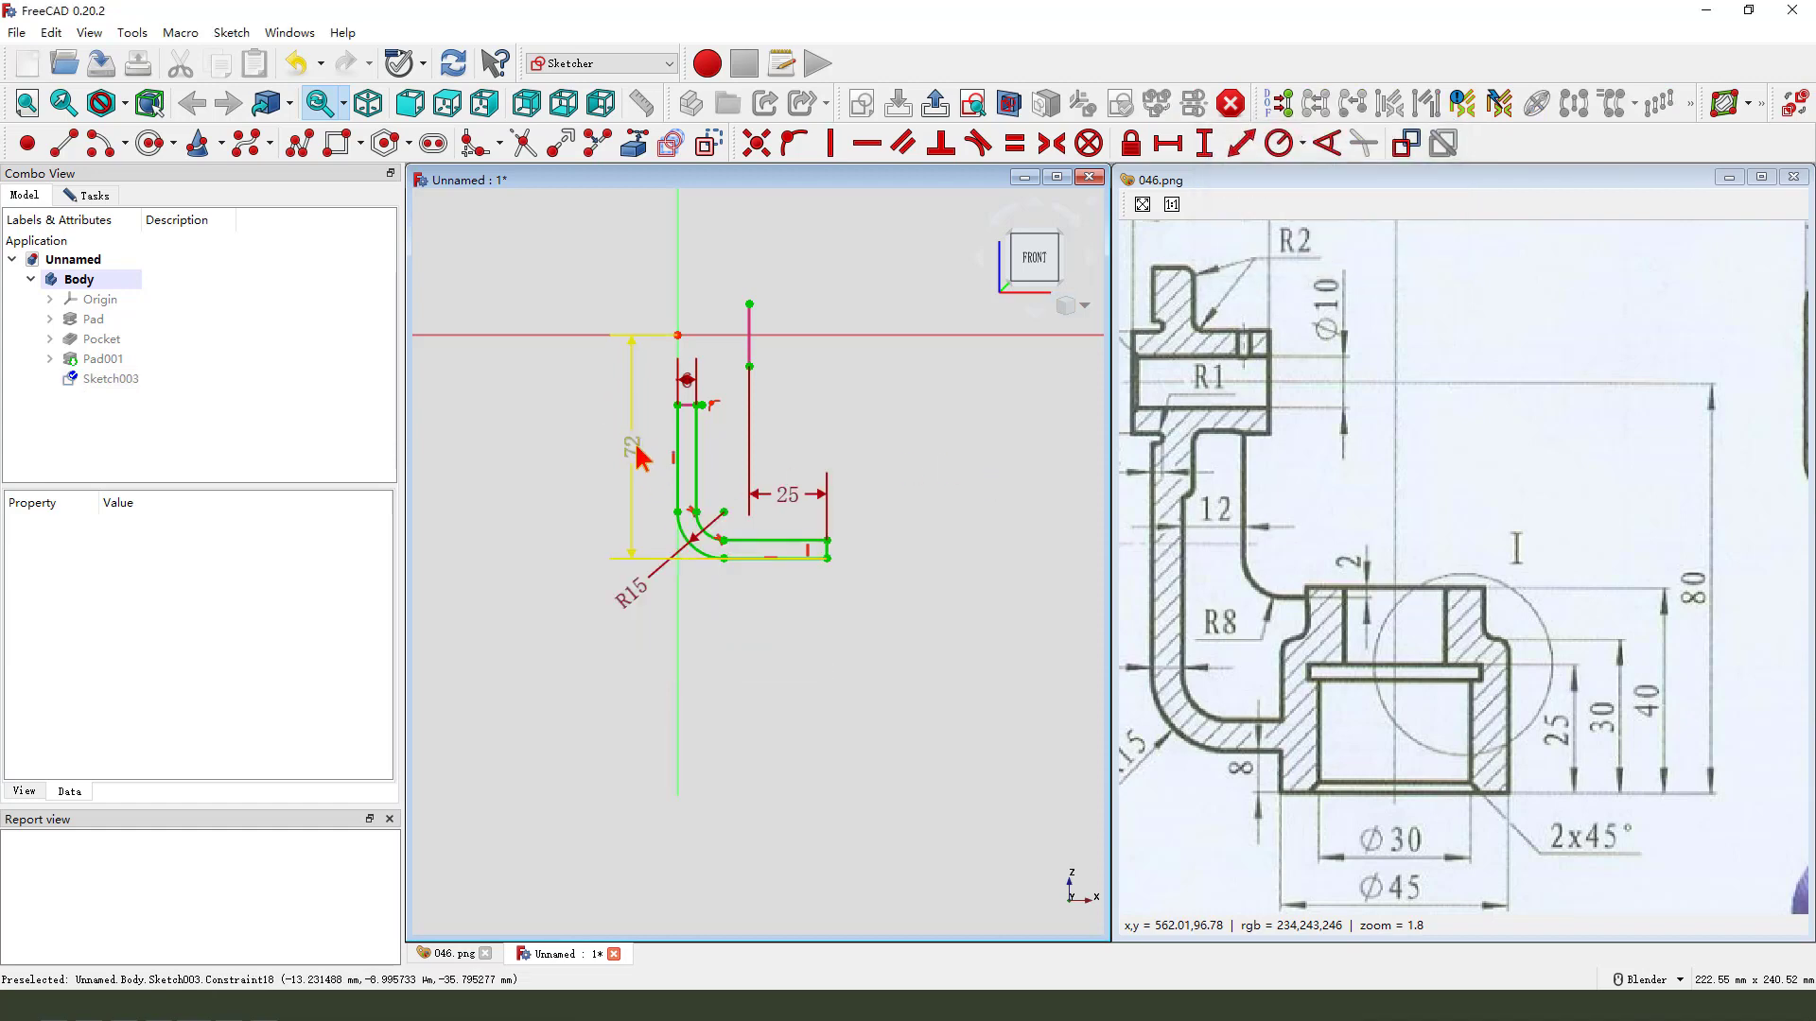
- Rearrange the 72, 25, 6 and R15 dimension labels for readability
{"action": "left_click_drag", "start_coordinate": [636, 442], "coordinate": [913, 440]}
{"action": "scroll", "coordinate": [819, 402], "scroll_direction": "up", "scroll_amount": 1}
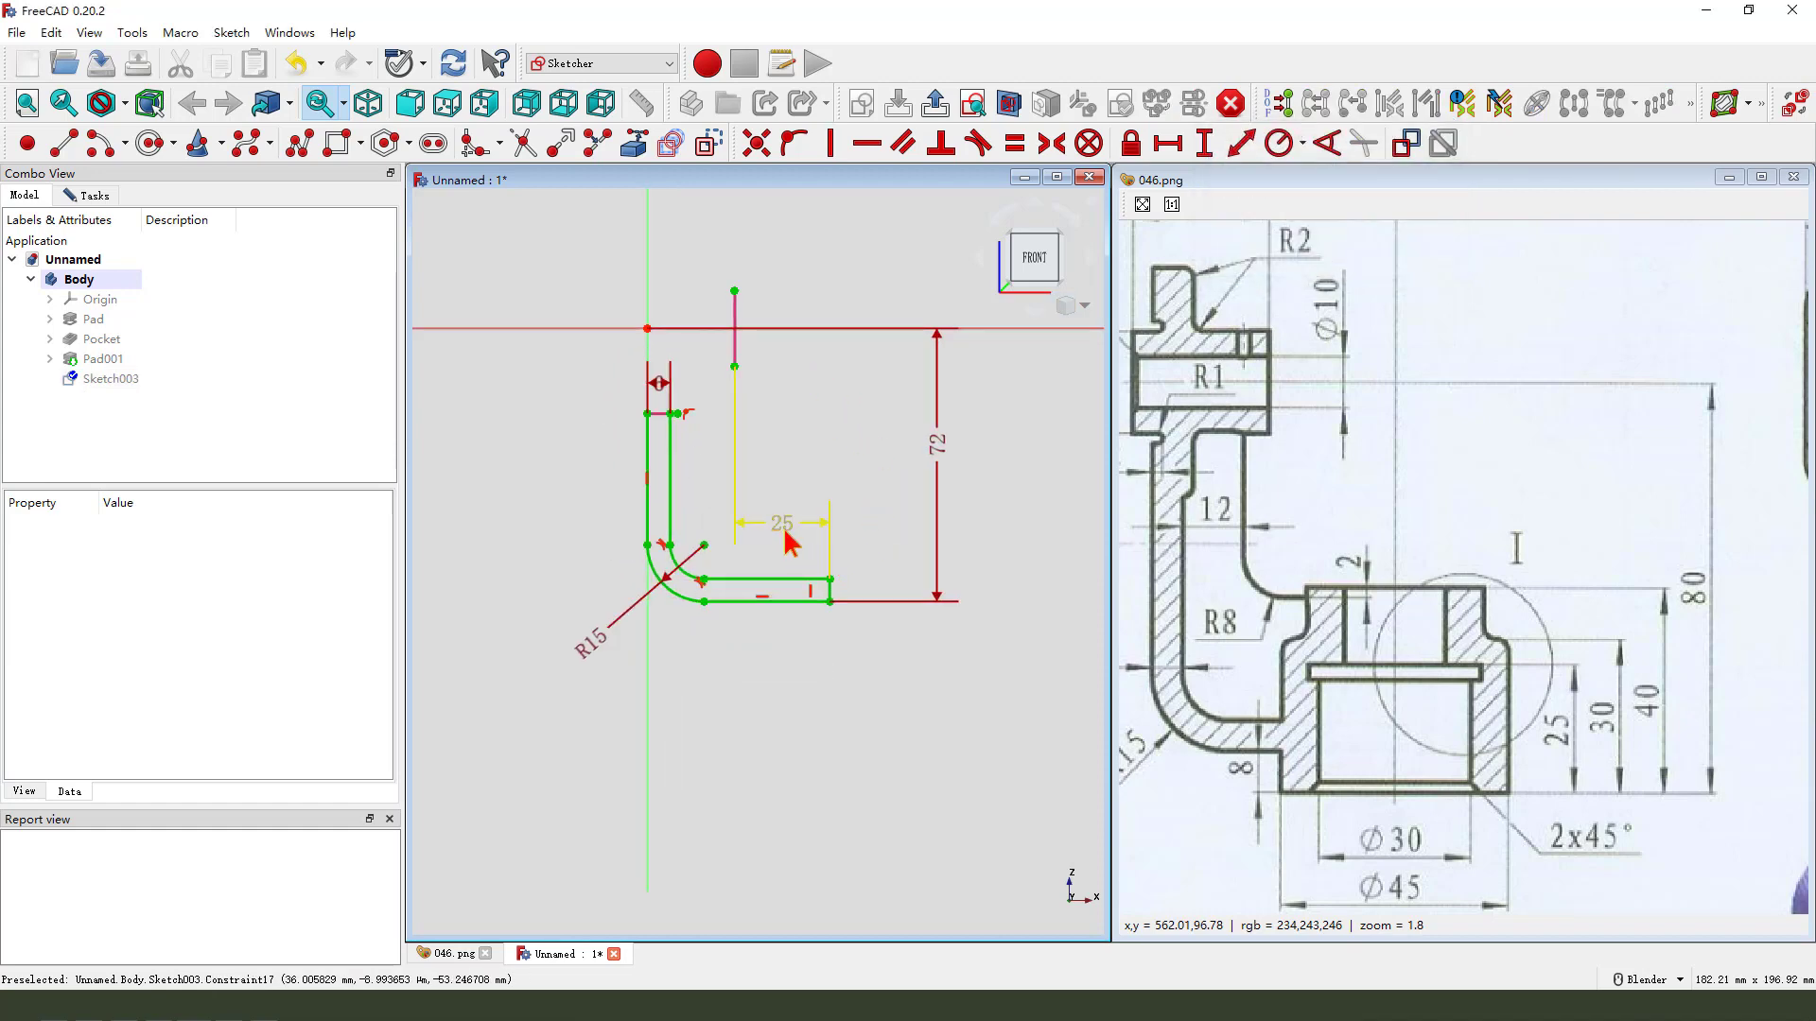
{"action": "left_click_drag", "start_coordinate": [786, 525], "coordinate": [793, 399]}
{"action": "left_click_drag", "start_coordinate": [659, 383], "coordinate": [606, 445]}
{"action": "left_click_drag", "start_coordinate": [588, 651], "coordinate": [603, 645]}
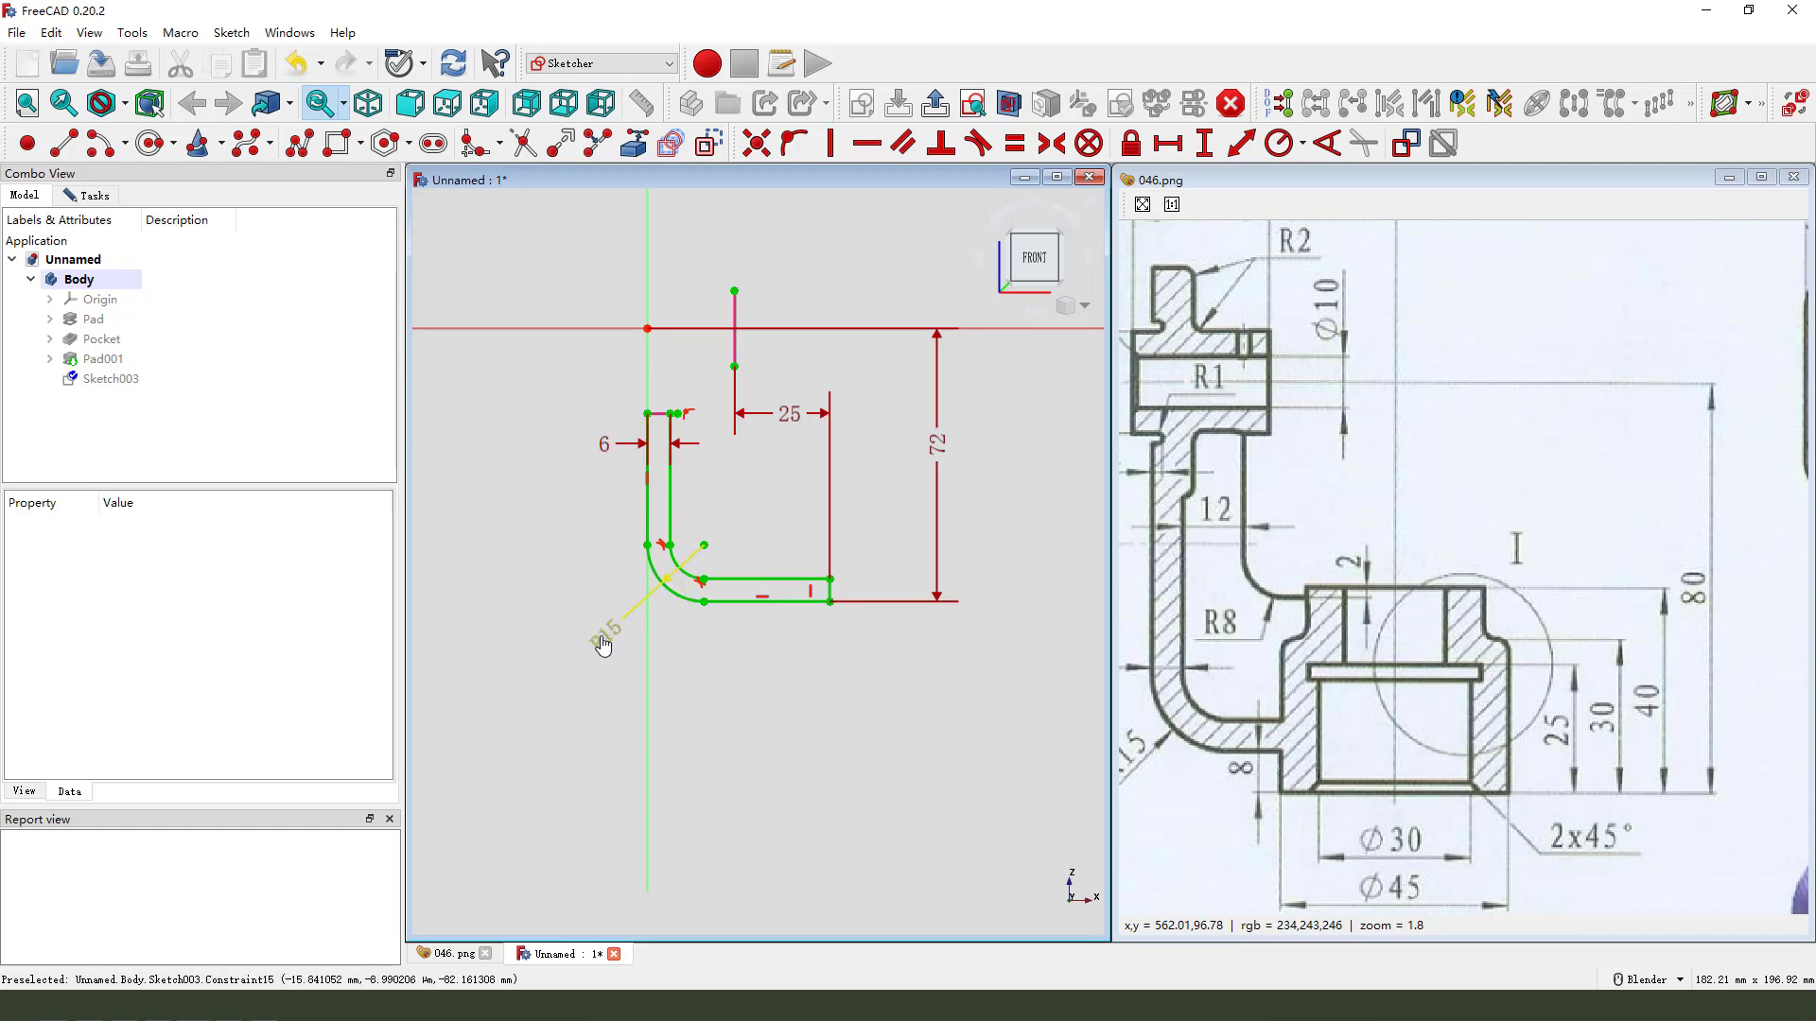
{"action": "scroll", "coordinate": [628, 493], "scroll_direction": "up", "scroll_amount": 1}
{"action": "scroll", "coordinate": [665, 630], "scroll_direction": "down", "scroll_amount": 1}
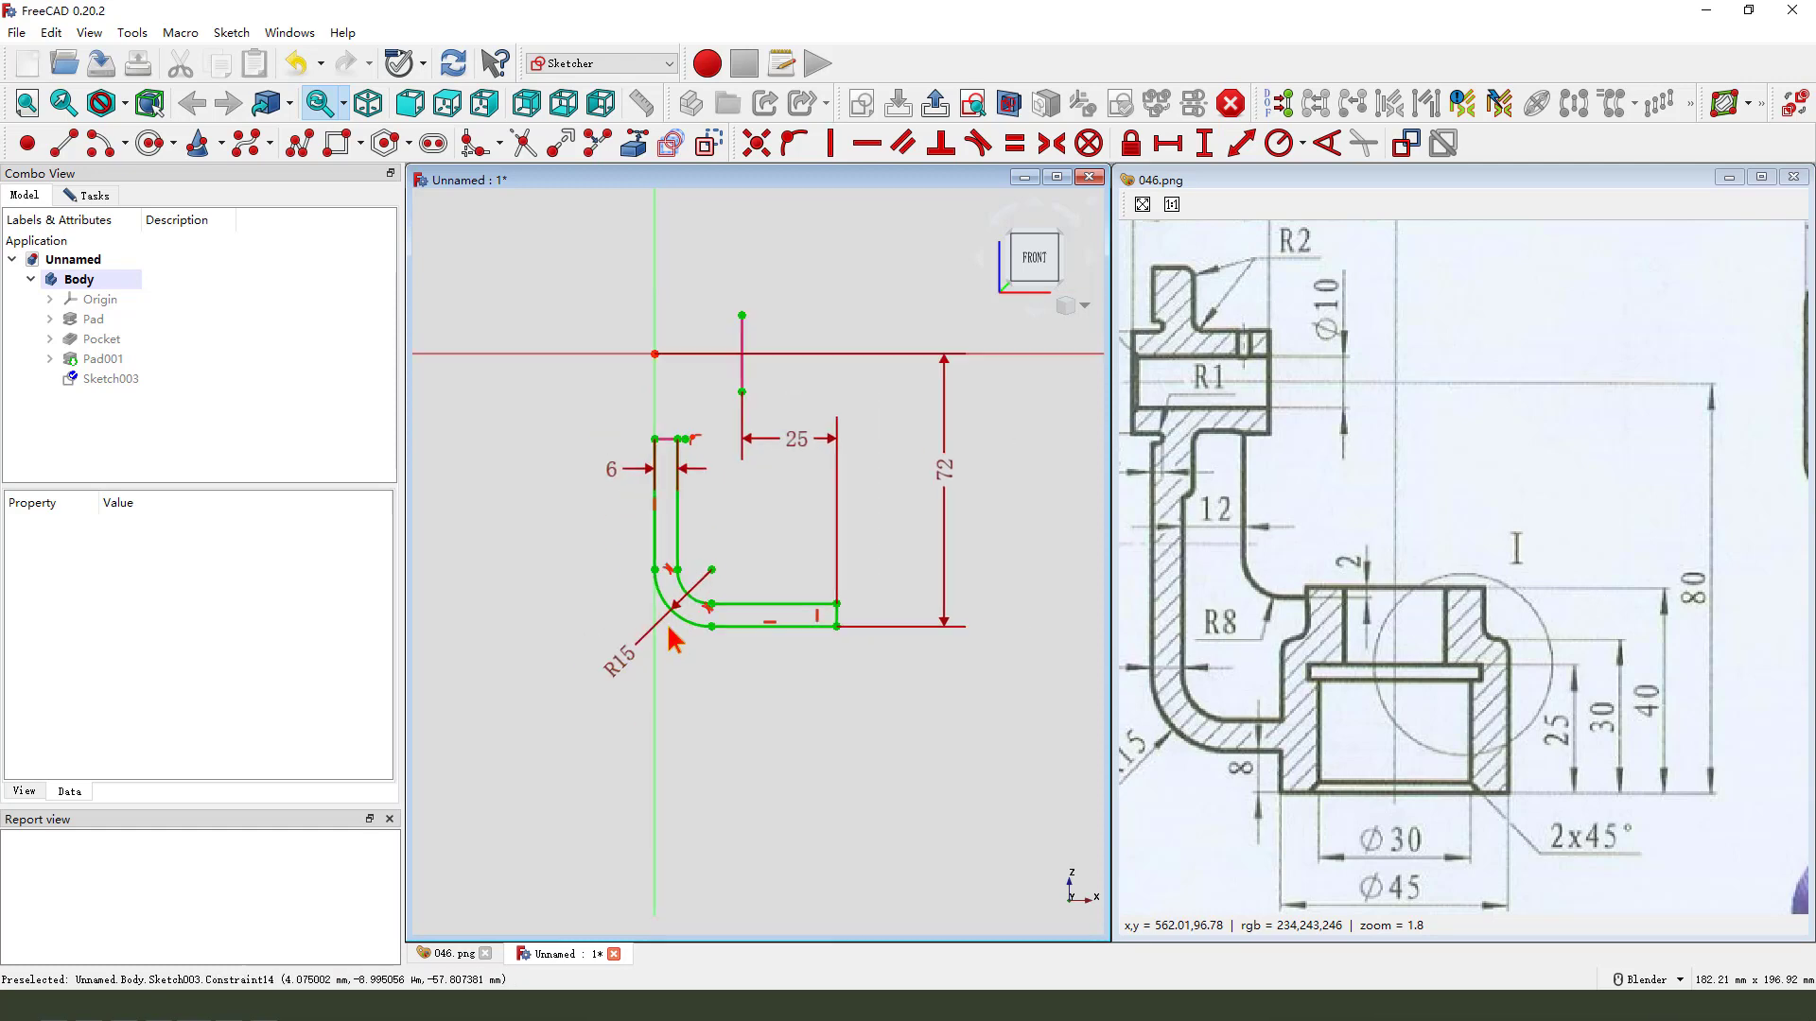
- Close the elbow sketch and check the open gap at the profile's top
{"action": "left_click", "coordinate": [936, 104]}
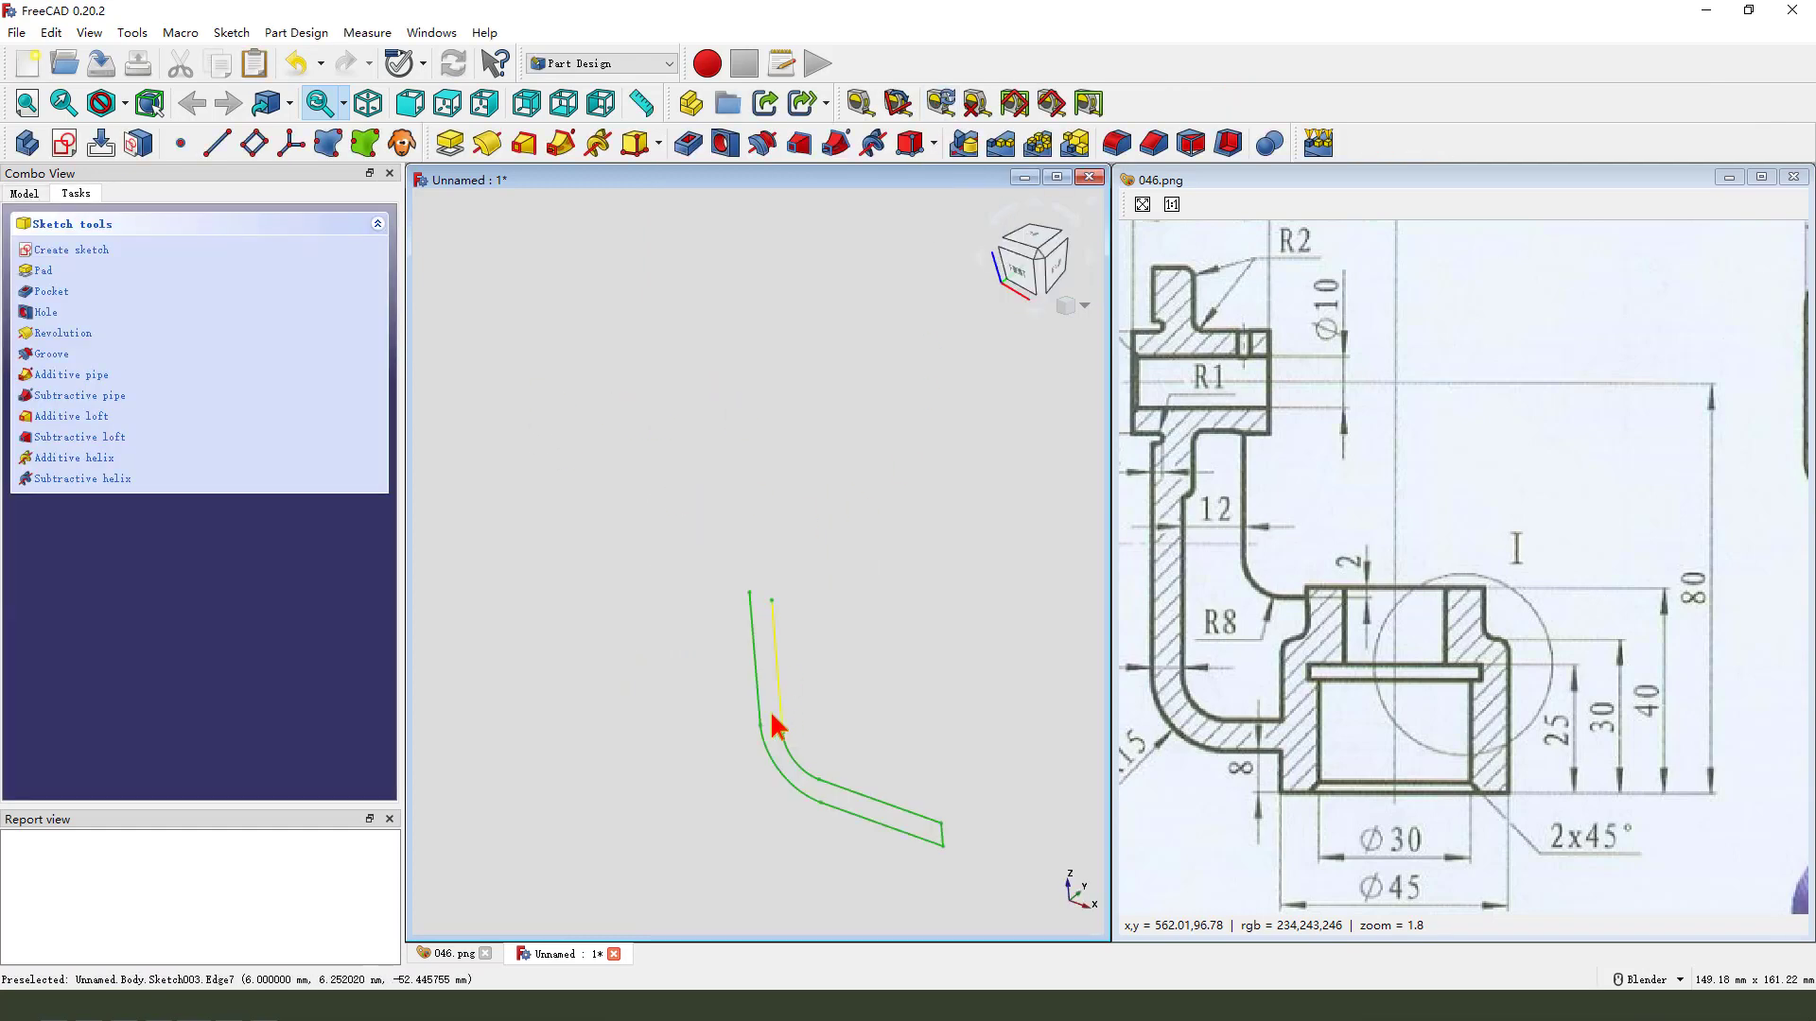
{"action": "scroll", "coordinate": [774, 610], "scroll_direction": "up", "scroll_amount": 2}
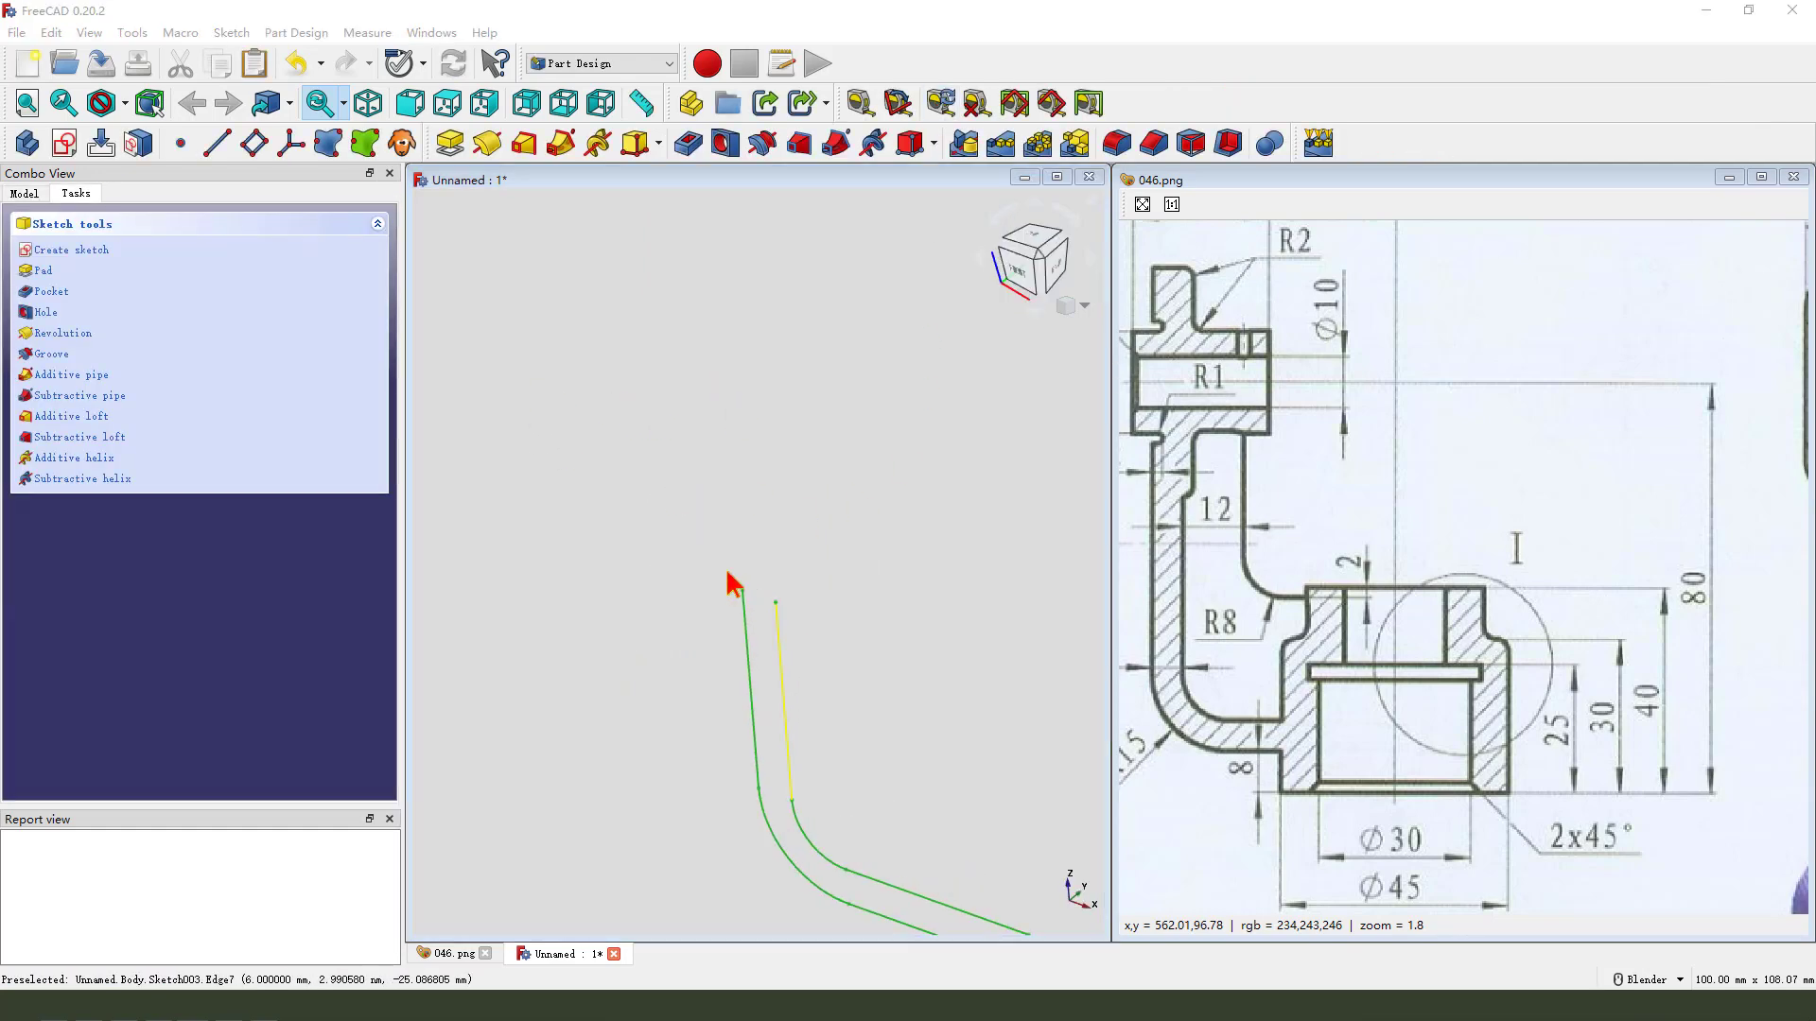
{"action": "mouse_move", "coordinate": [726, 571]}
{"action": "left_mouse_down"}
{"action": "mouse_move", "coordinate": [781, 581]}
{"action": "mouse_move", "coordinate": [744, 561]}
{"action": "left_mouse_up"}
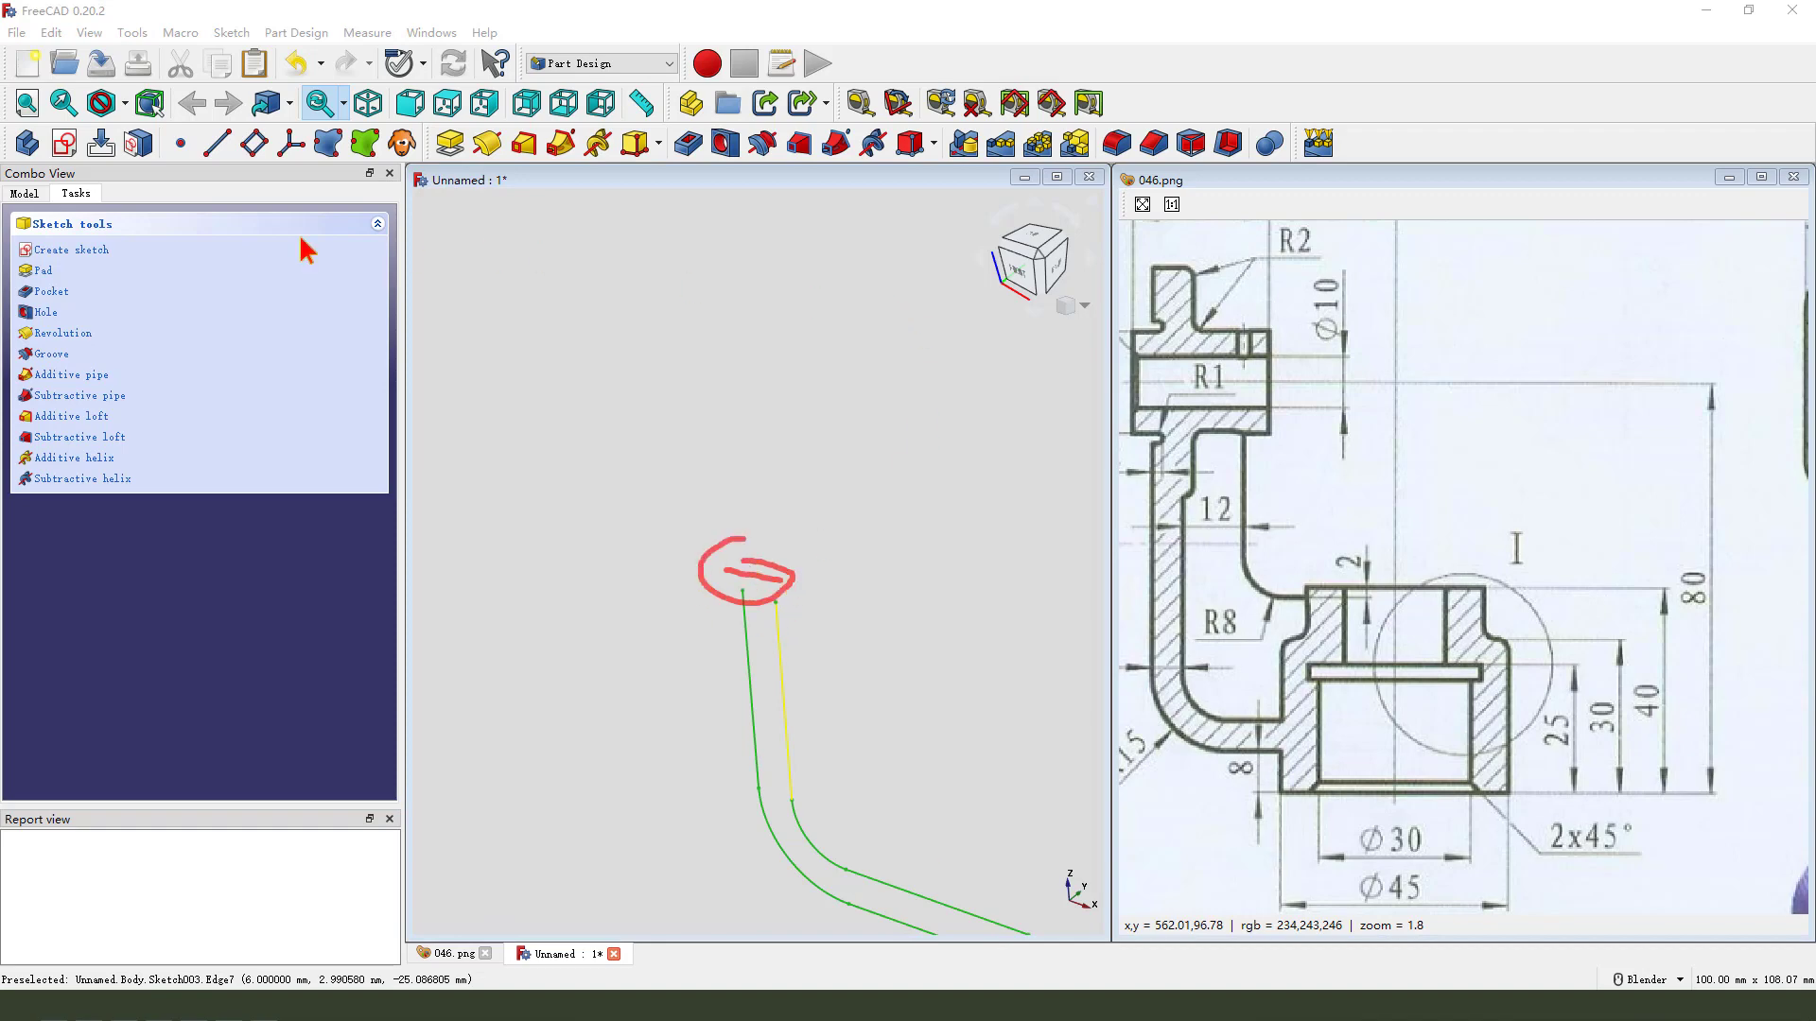
- Reopen Sketch003 from the model tree for editing
{"action": "left_click", "coordinate": [25, 193]}
{"action": "left_click", "coordinate": [144, 374]}
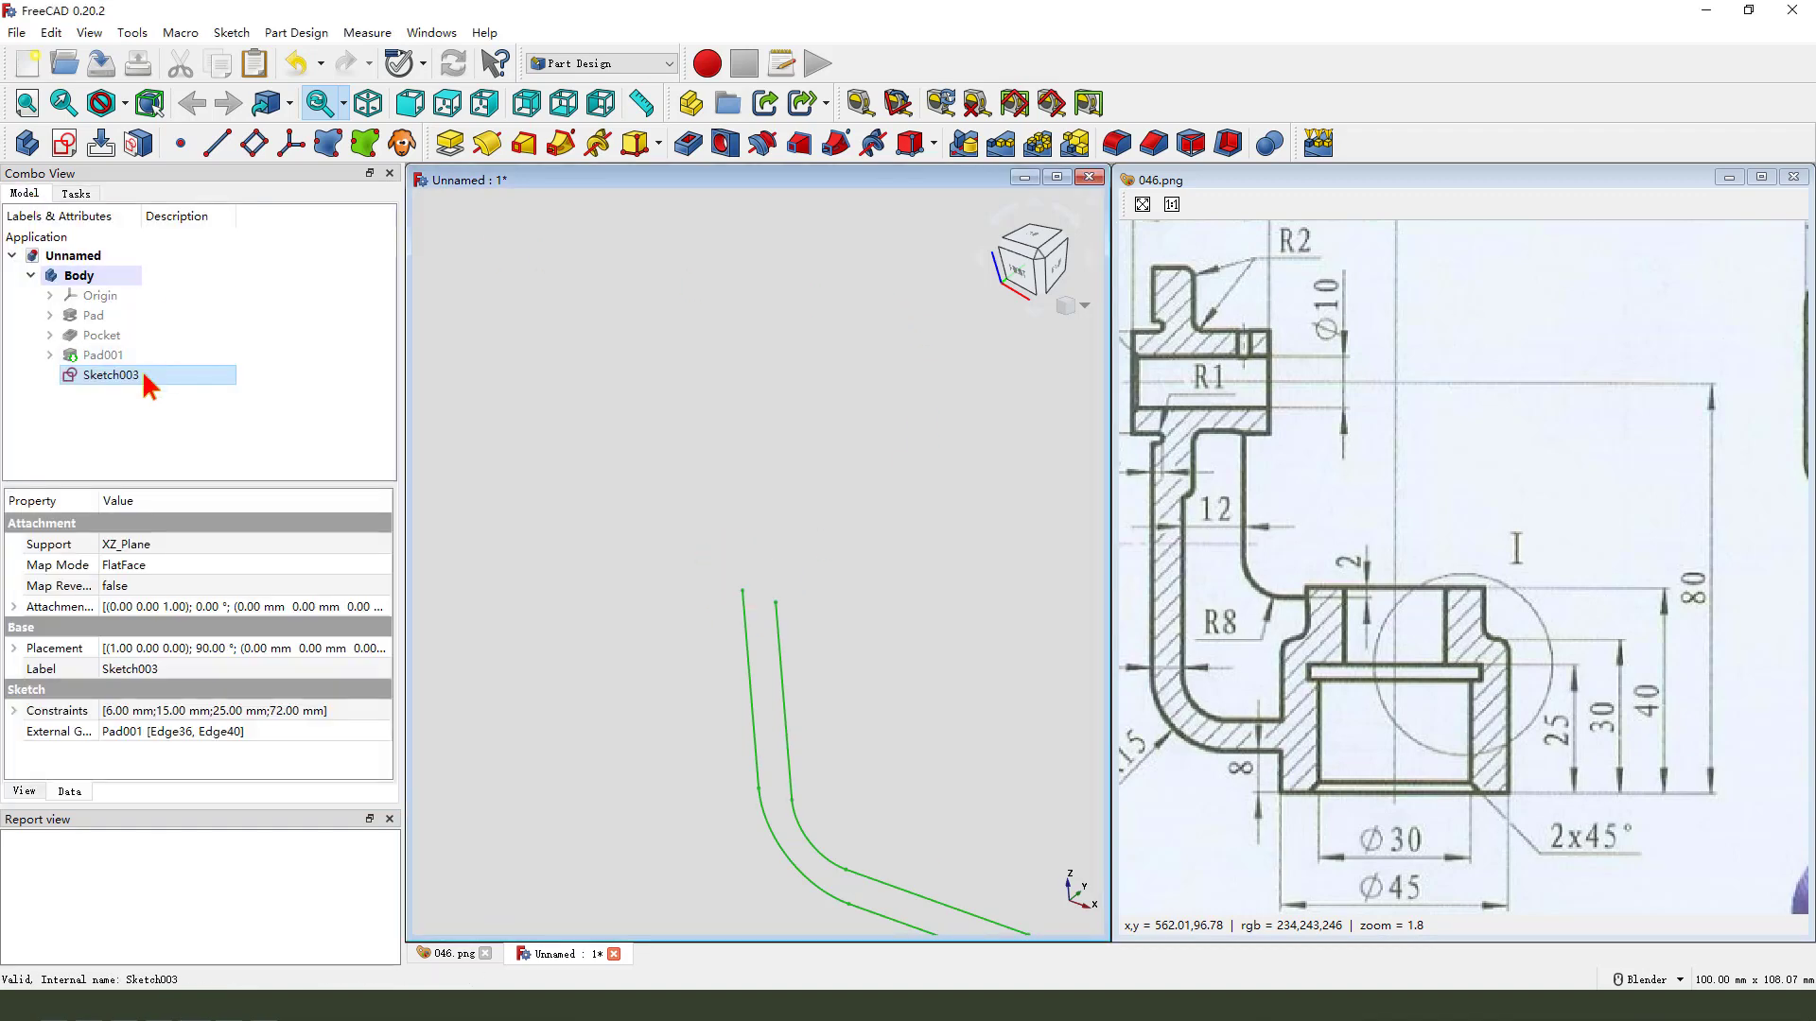
{"action": "double_click", "coordinate": [144, 374]}
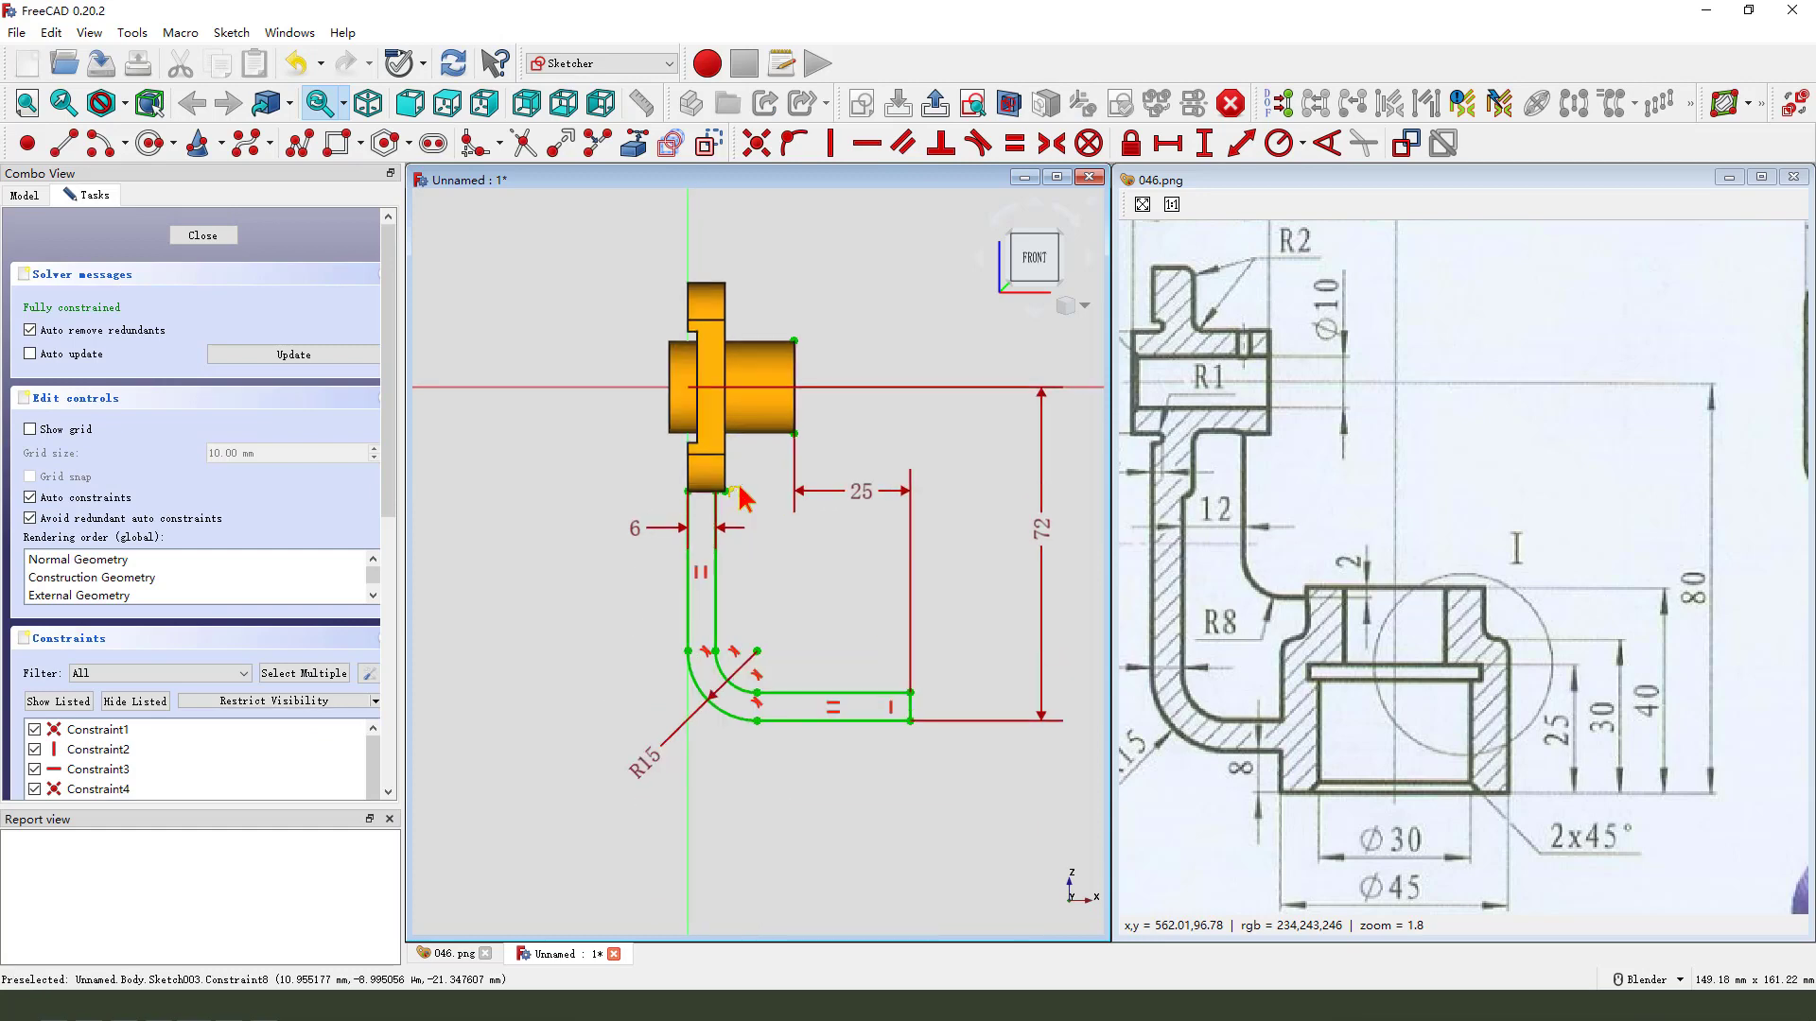
{"action": "scroll", "coordinate": [713, 517], "scroll_direction": "up", "scroll_amount": 2}
- Close the arm's open top edge with a line, then pad the finished sketch
{"action": "left_click", "coordinate": [64, 145]}
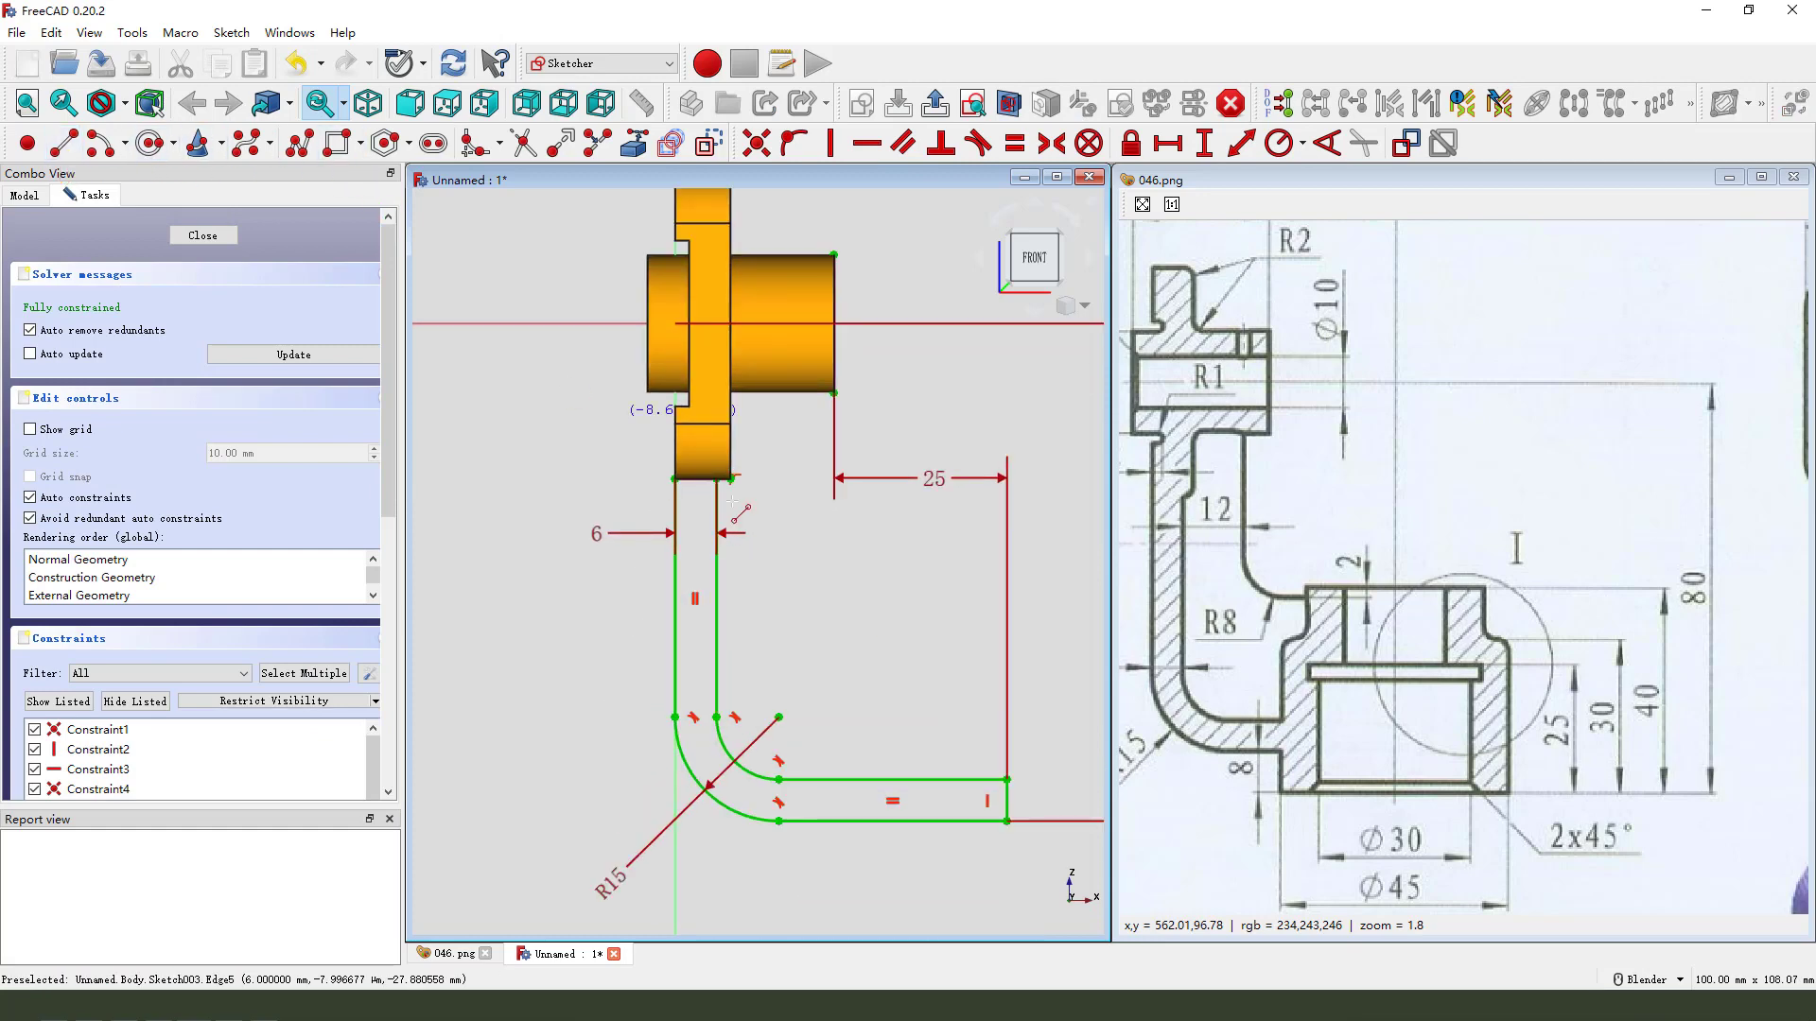
{"action": "scroll", "coordinate": [761, 503], "scroll_direction": "up", "scroll_amount": 2}
{"action": "left_click", "coordinate": [630, 467]}
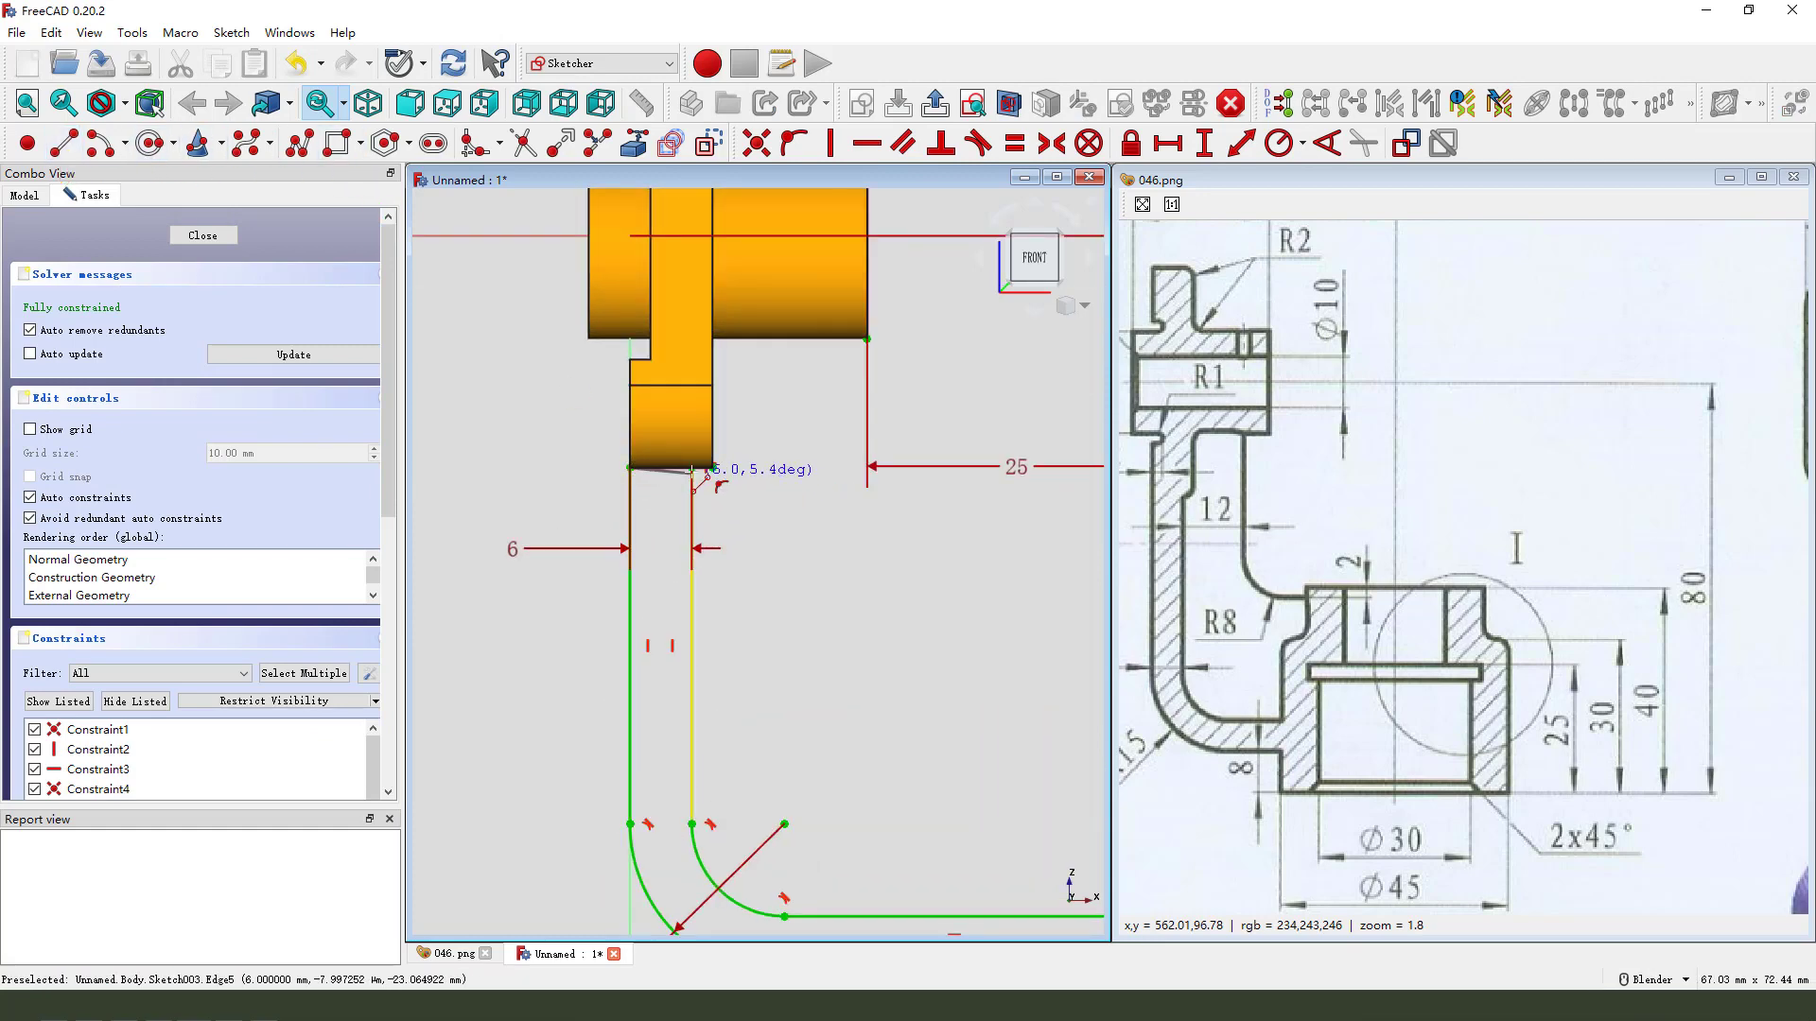
{"action": "left_click", "coordinate": [712, 467]}
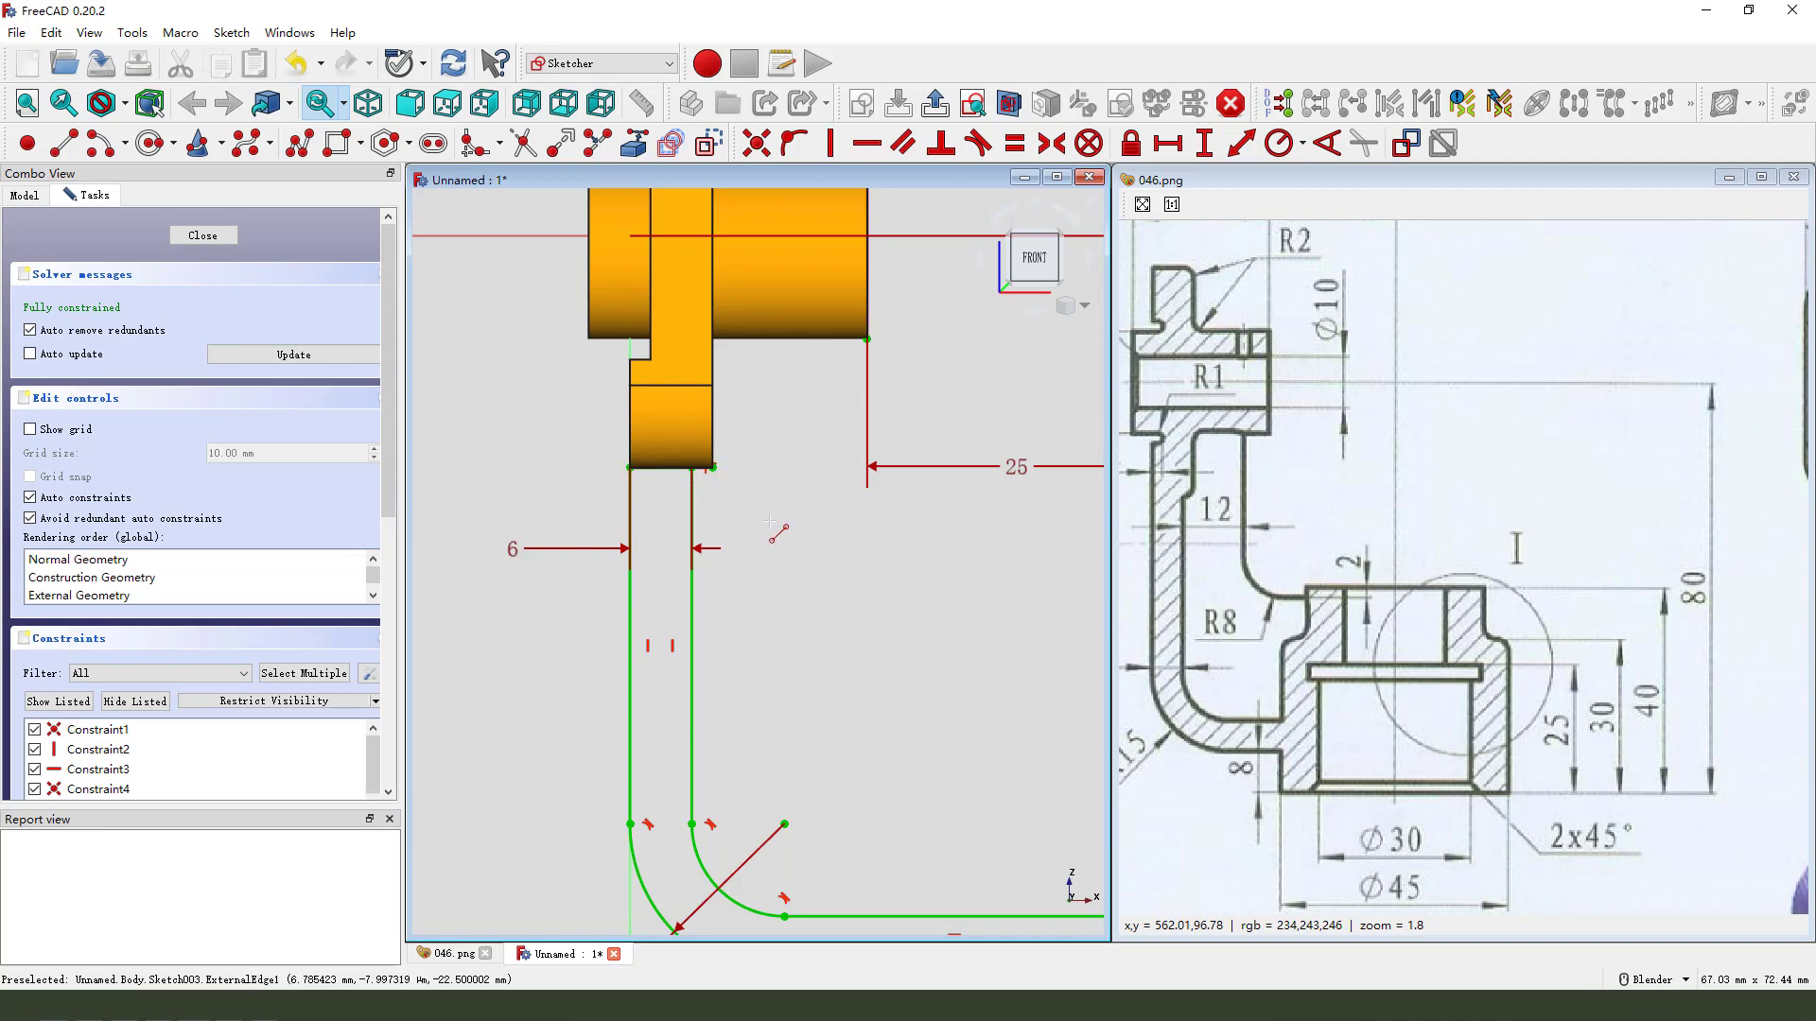
{"action": "left_click", "coordinate": [935, 102]}
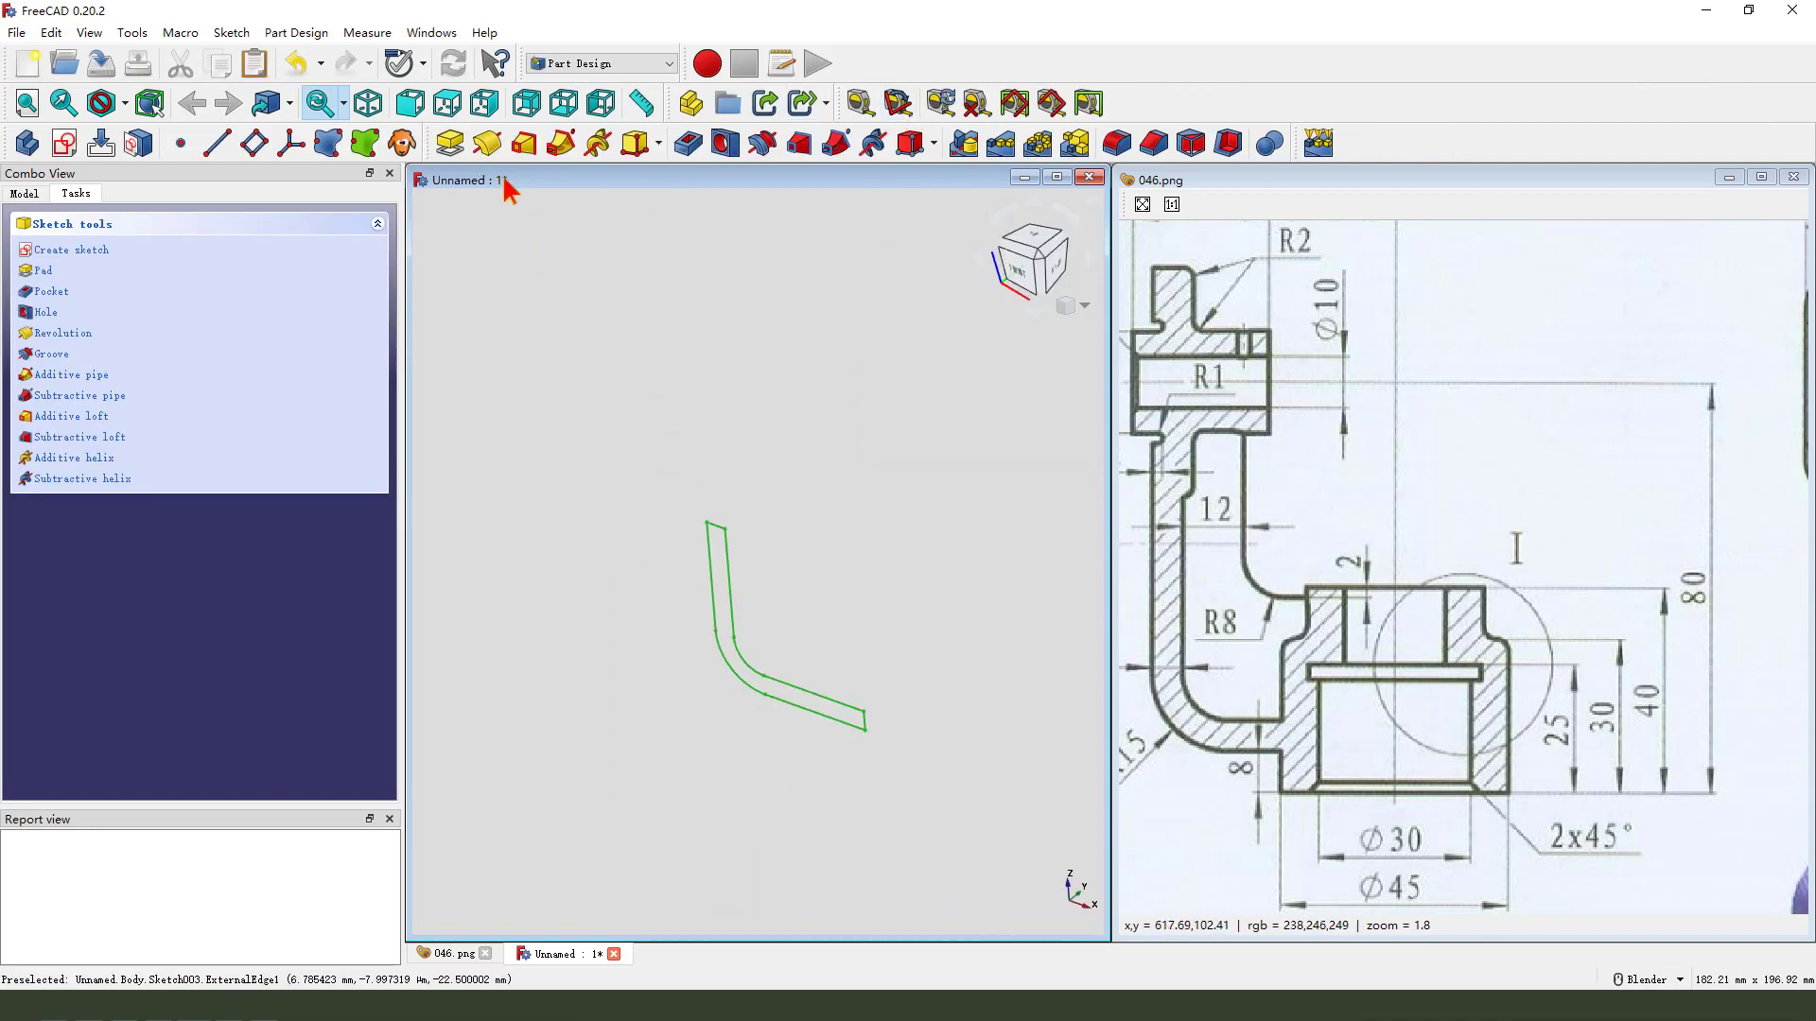
{"action": "left_click", "coordinate": [450, 143]}
- Pad the elbow arm 28 mm symmetric to its sketch plane, matching the drawing's 28 width
{"action": "middle_click_drag", "start_coordinate": [1301, 619], "coordinate": [1810, 607]}
{"action": "mouse_move", "coordinate": [1133, 605]}
{"action": "middle_mouse_down"}
{"action": "mouse_move", "coordinate": [1394, 609]}
{"action": "mouse_move", "coordinate": [1161, 607]}
{"action": "middle_mouse_up"}
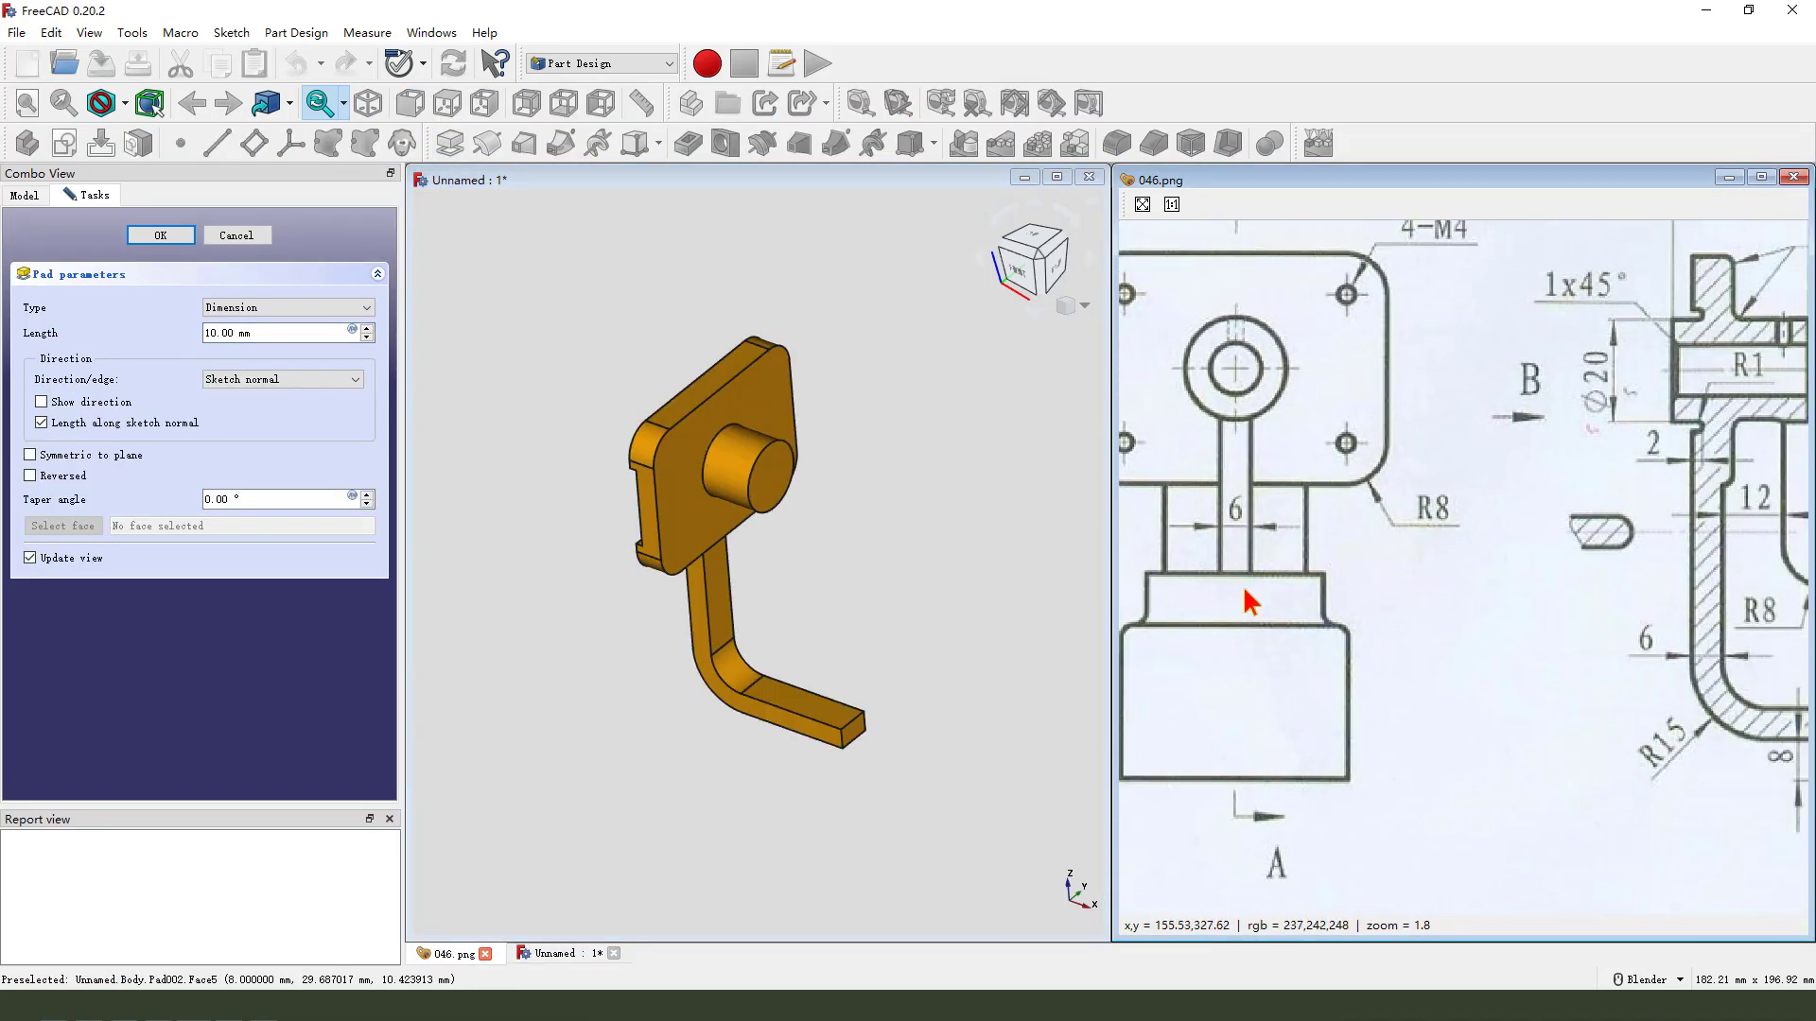
{"action": "middle_click_drag", "start_coordinate": [1497, 540], "coordinate": [1342, 847]}
{"action": "scroll", "coordinate": [1452, 615], "scroll_direction": "down", "scroll_amount": 1}
{"action": "middle_click_drag", "start_coordinate": [1503, 449], "coordinate": [1515, 374]}
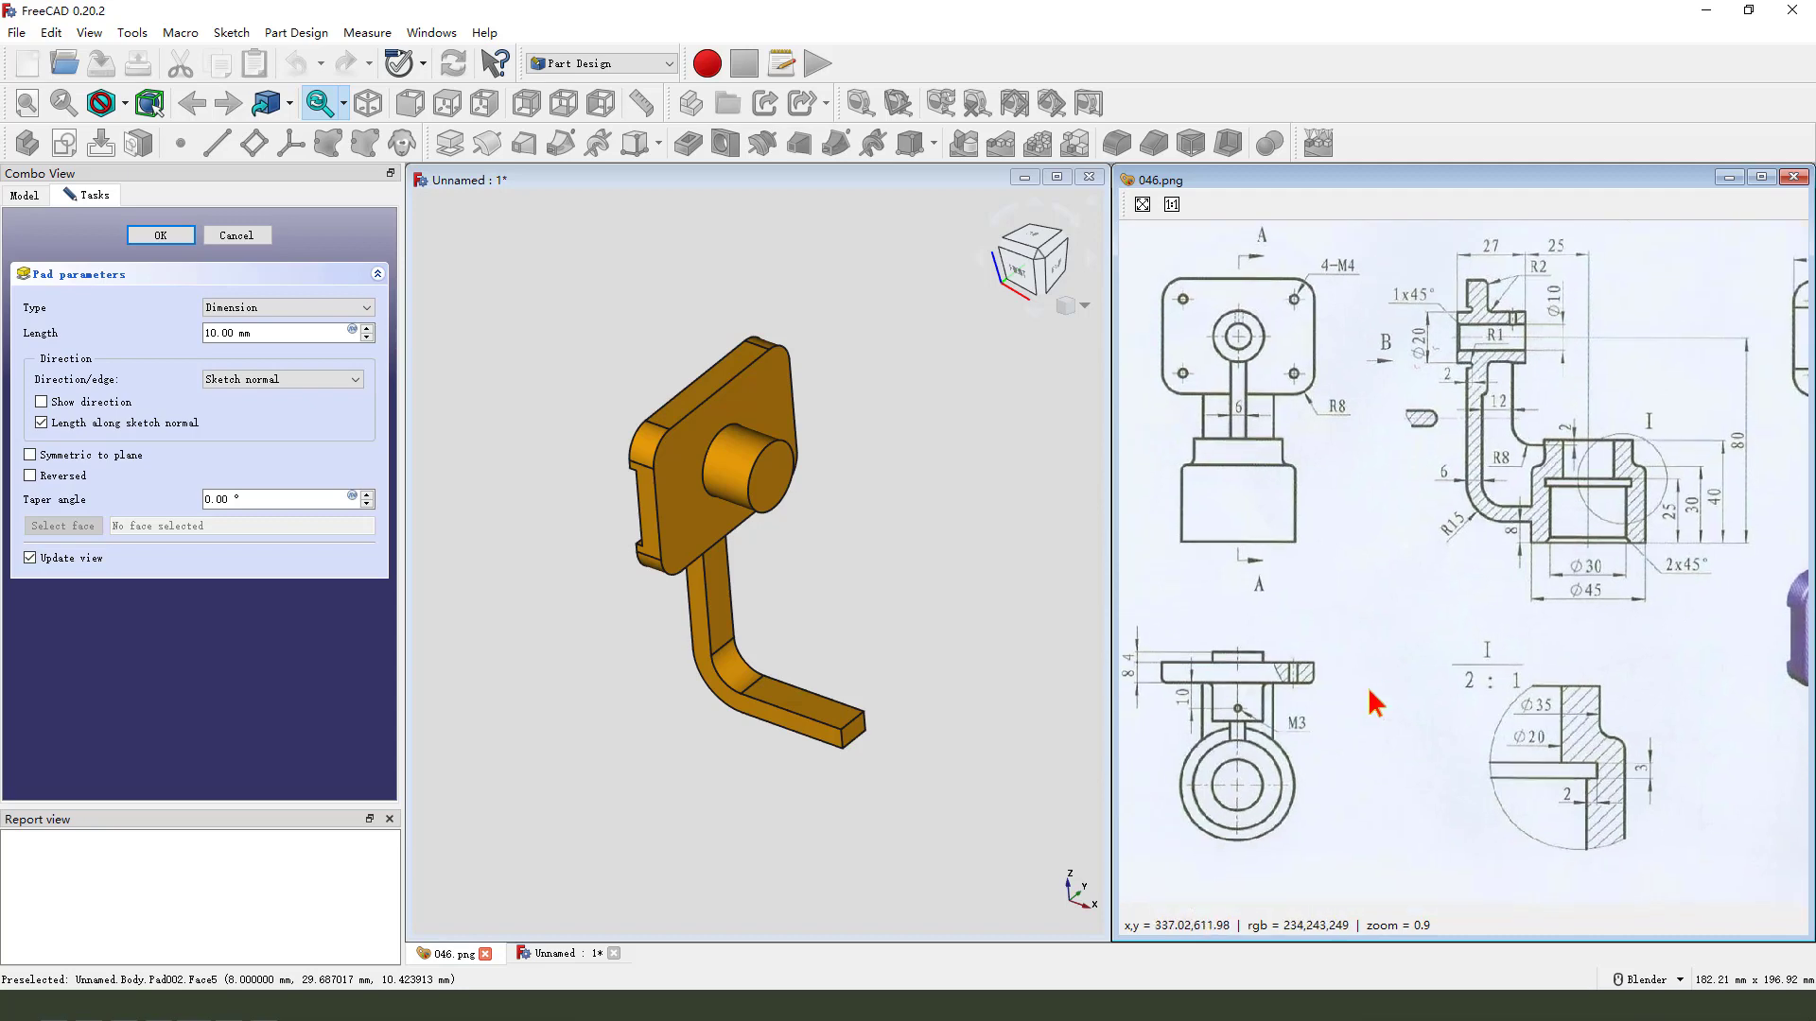
{"action": "mouse_move", "coordinate": [1368, 690]}
{"action": "middle_mouse_down"}
{"action": "mouse_move", "coordinate": [1410, 656]}
{"action": "mouse_move", "coordinate": [1375, 664]}
{"action": "middle_mouse_up"}
{"action": "middle_click_drag", "start_coordinate": [1544, 588], "coordinate": [1351, 638]}
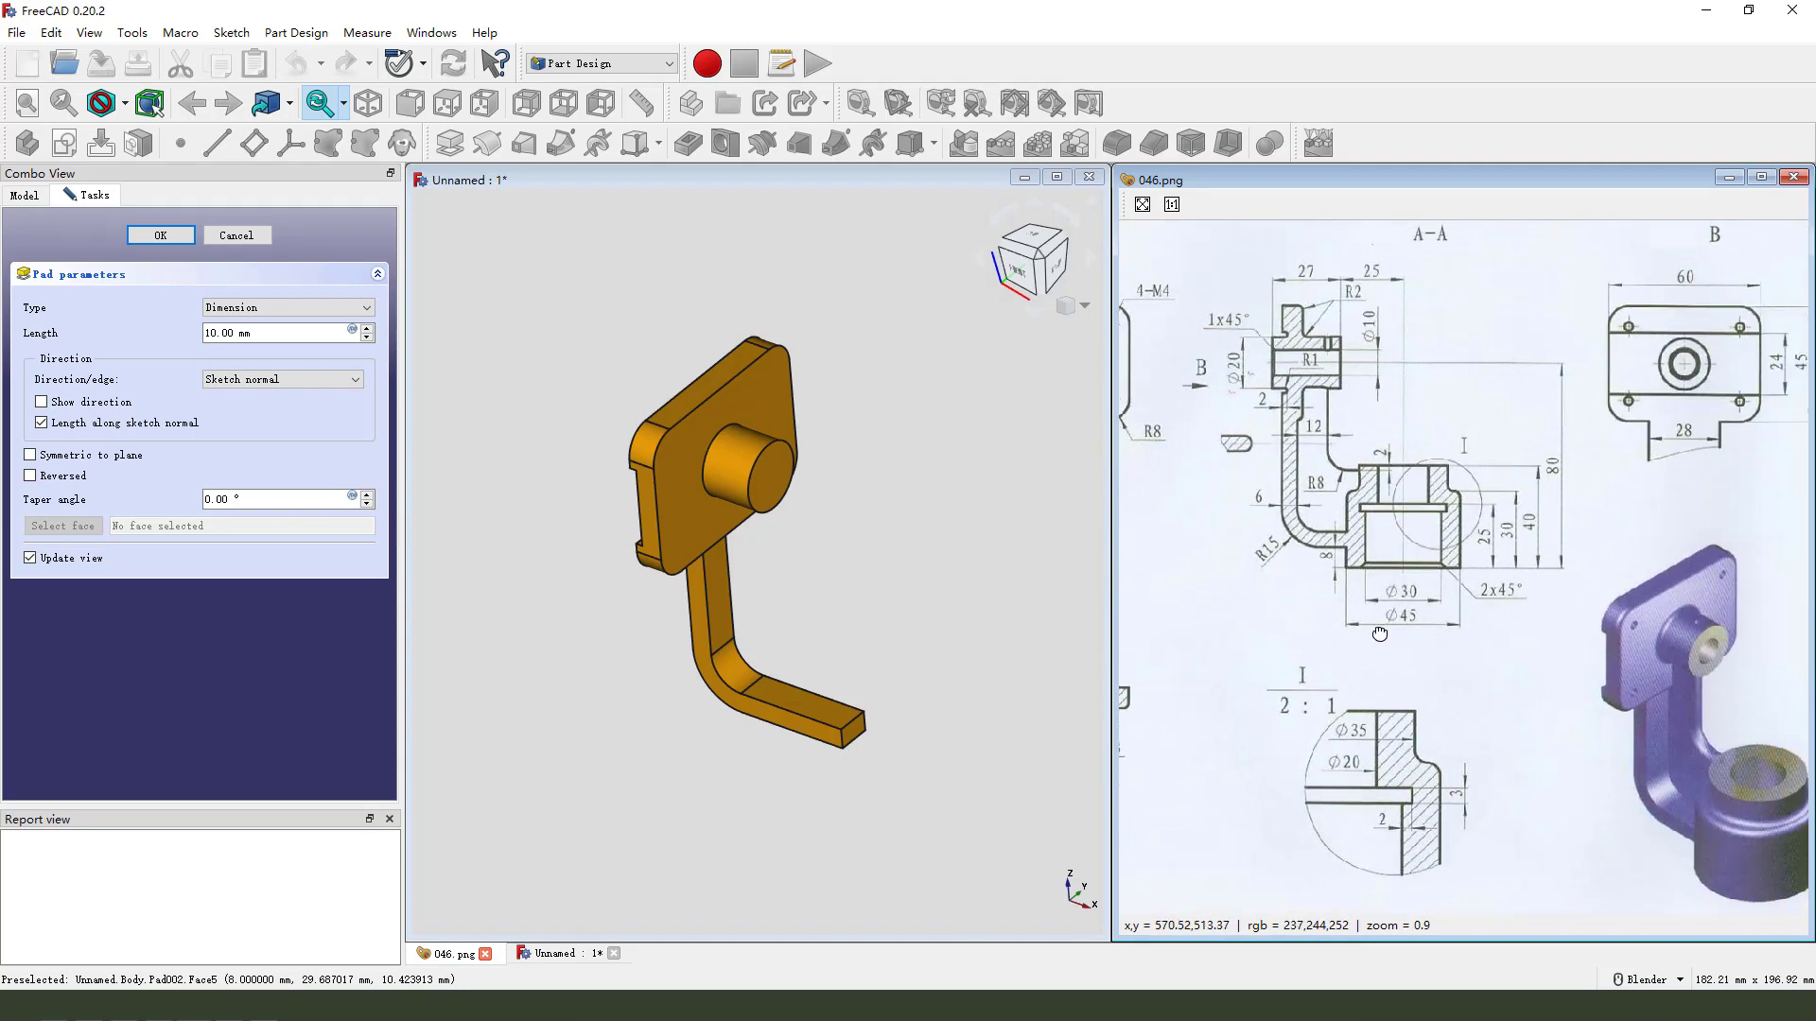
{"action": "key", "text": "ctrl+alt+g"}
{"action": "mouse_move", "coordinate": [1681, 405]}
{"action": "left_mouse_down"}
{"action": "mouse_move", "coordinate": [1692, 454]}
{"action": "mouse_move", "coordinate": [1659, 410]}
{"action": "left_mouse_up"}
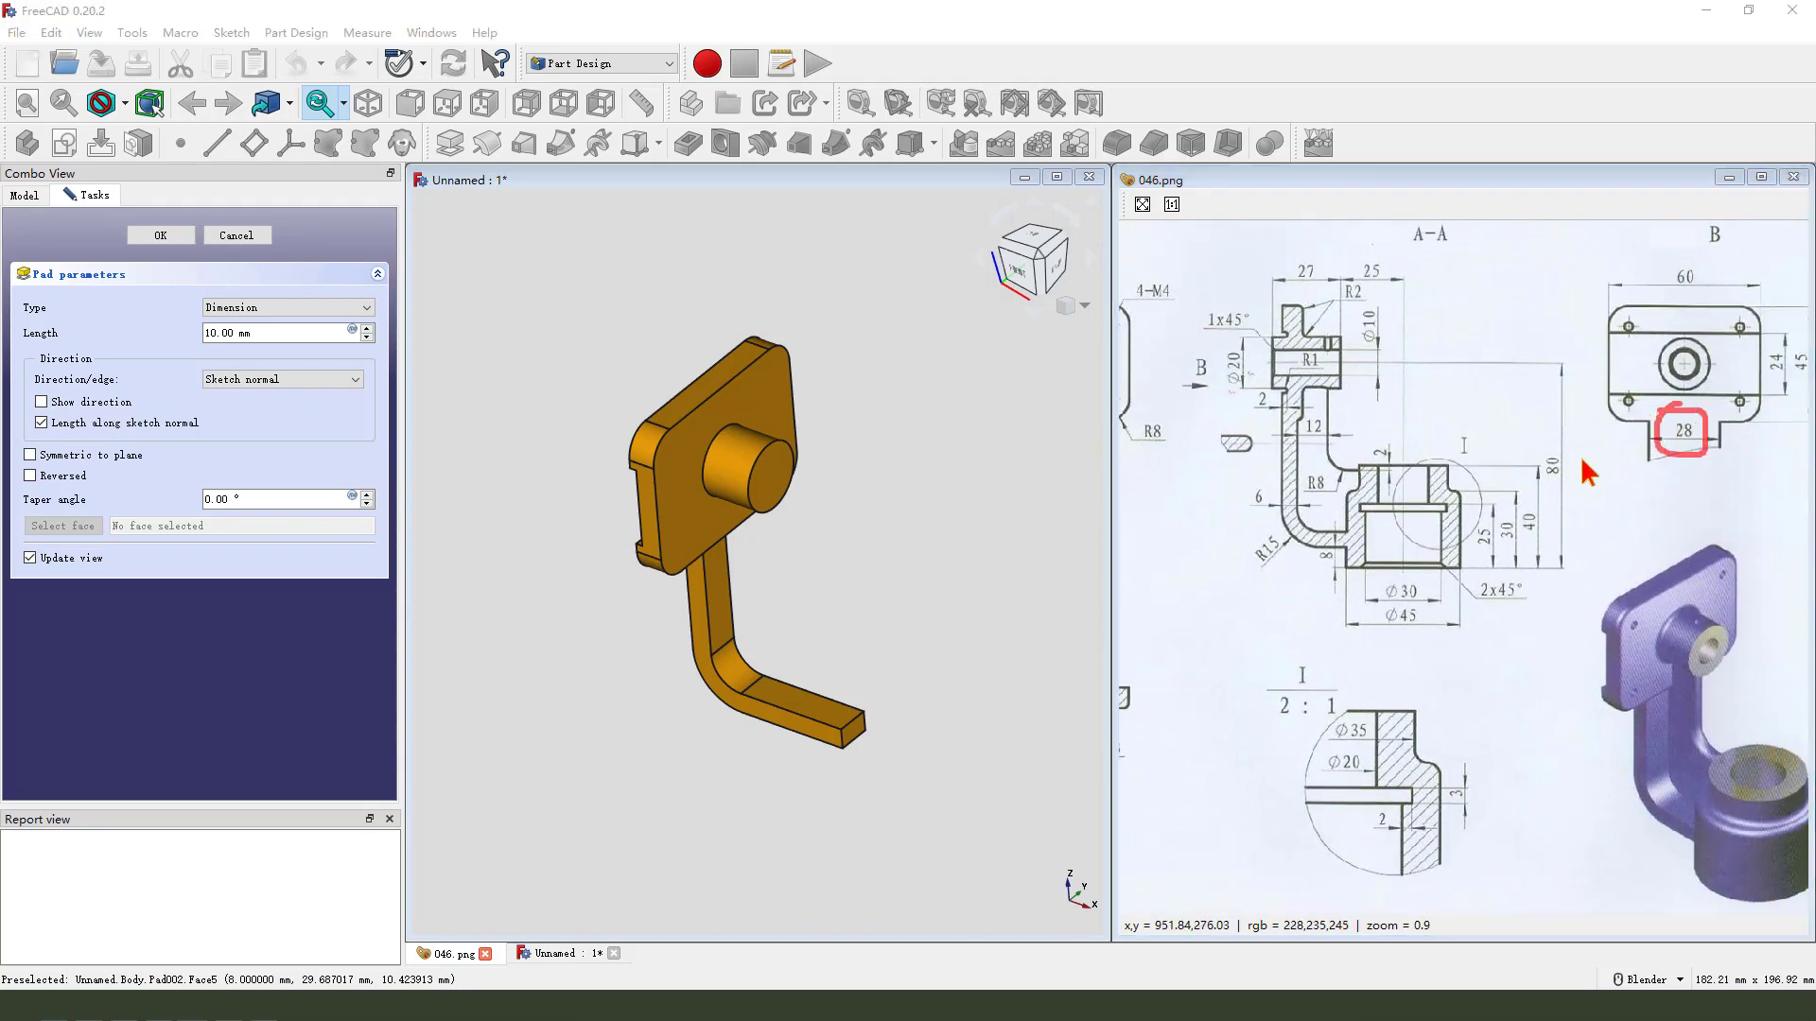
{"action": "key", "text": "Escape"}
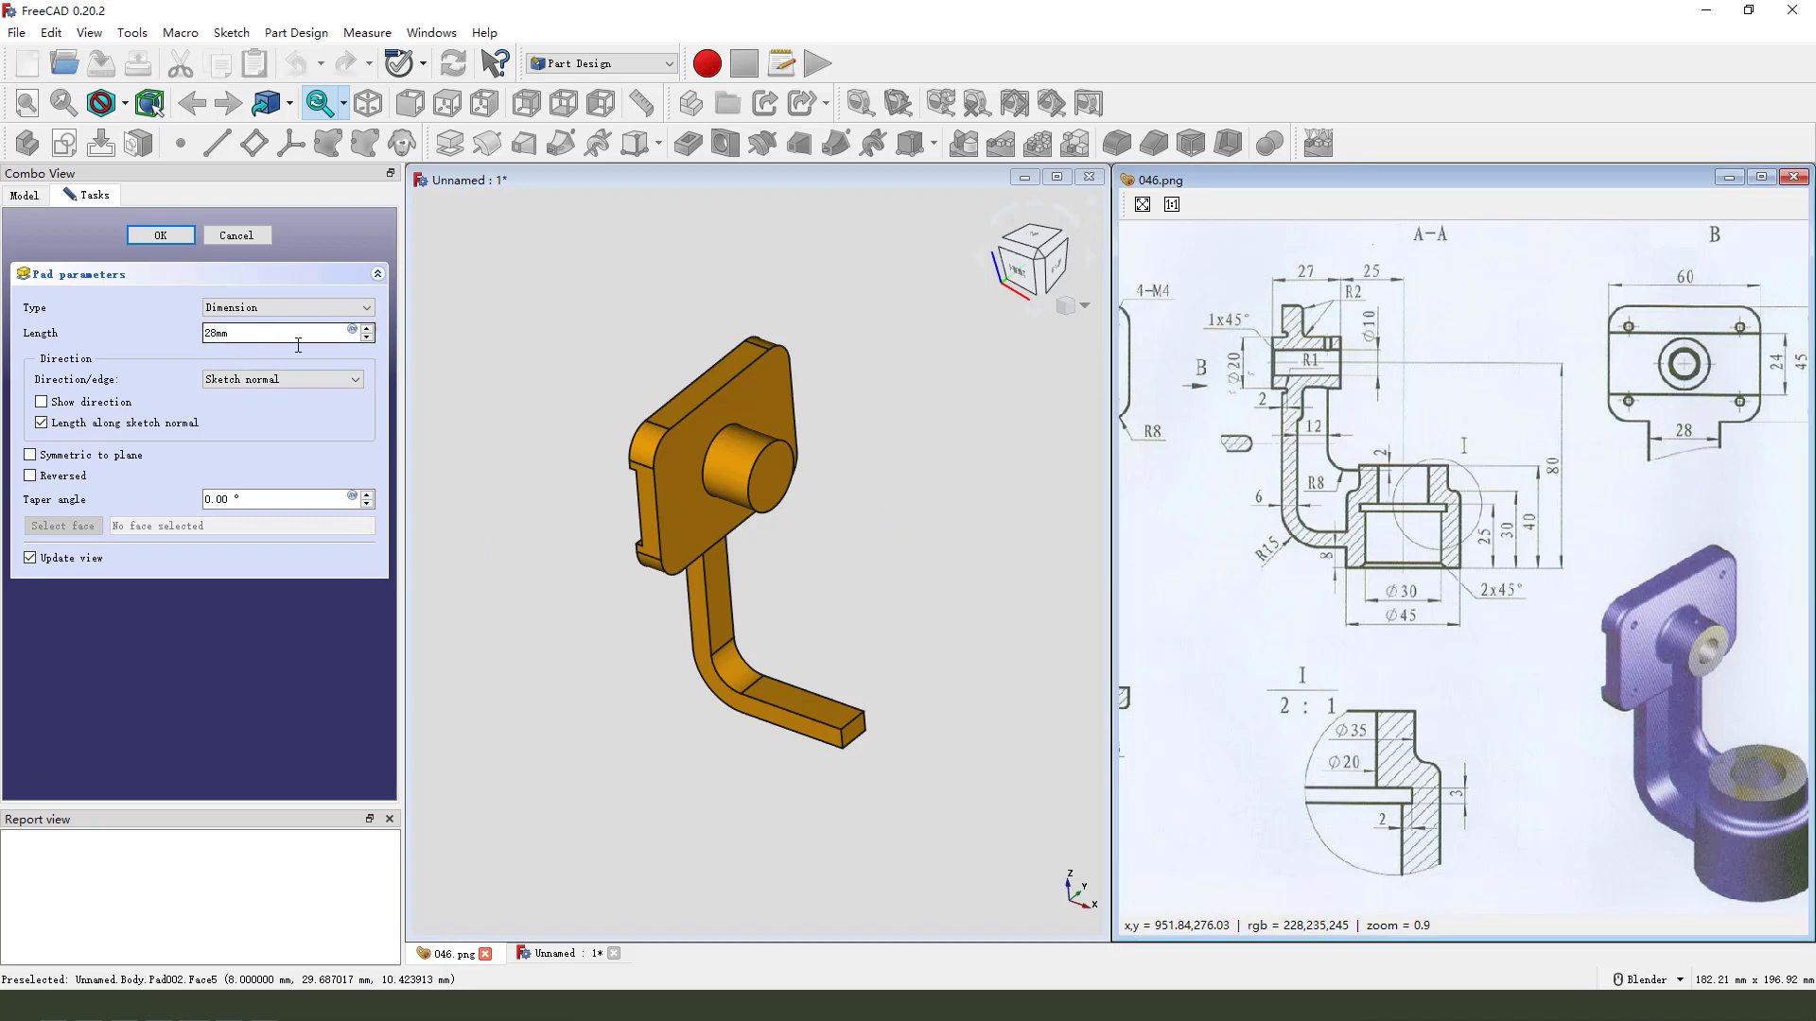
{"action": "left_click", "coordinate": [30, 455]}
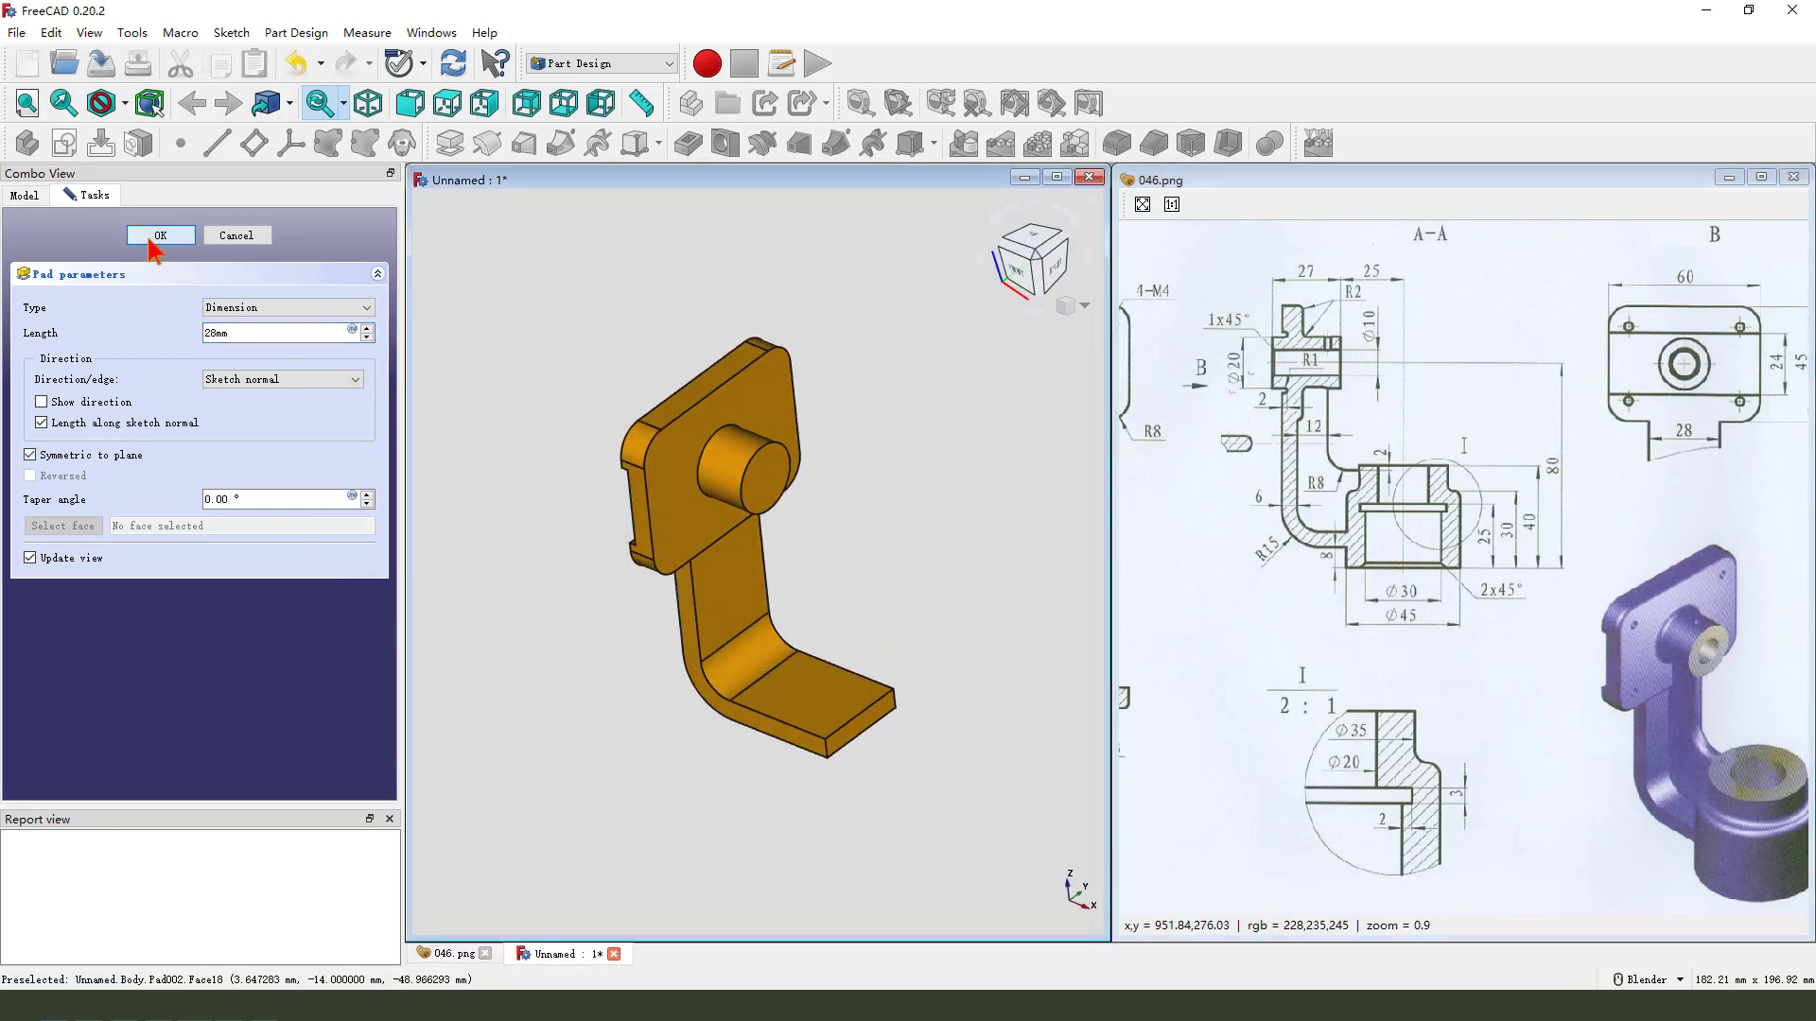
{"action": "left_click", "coordinate": [157, 235]}
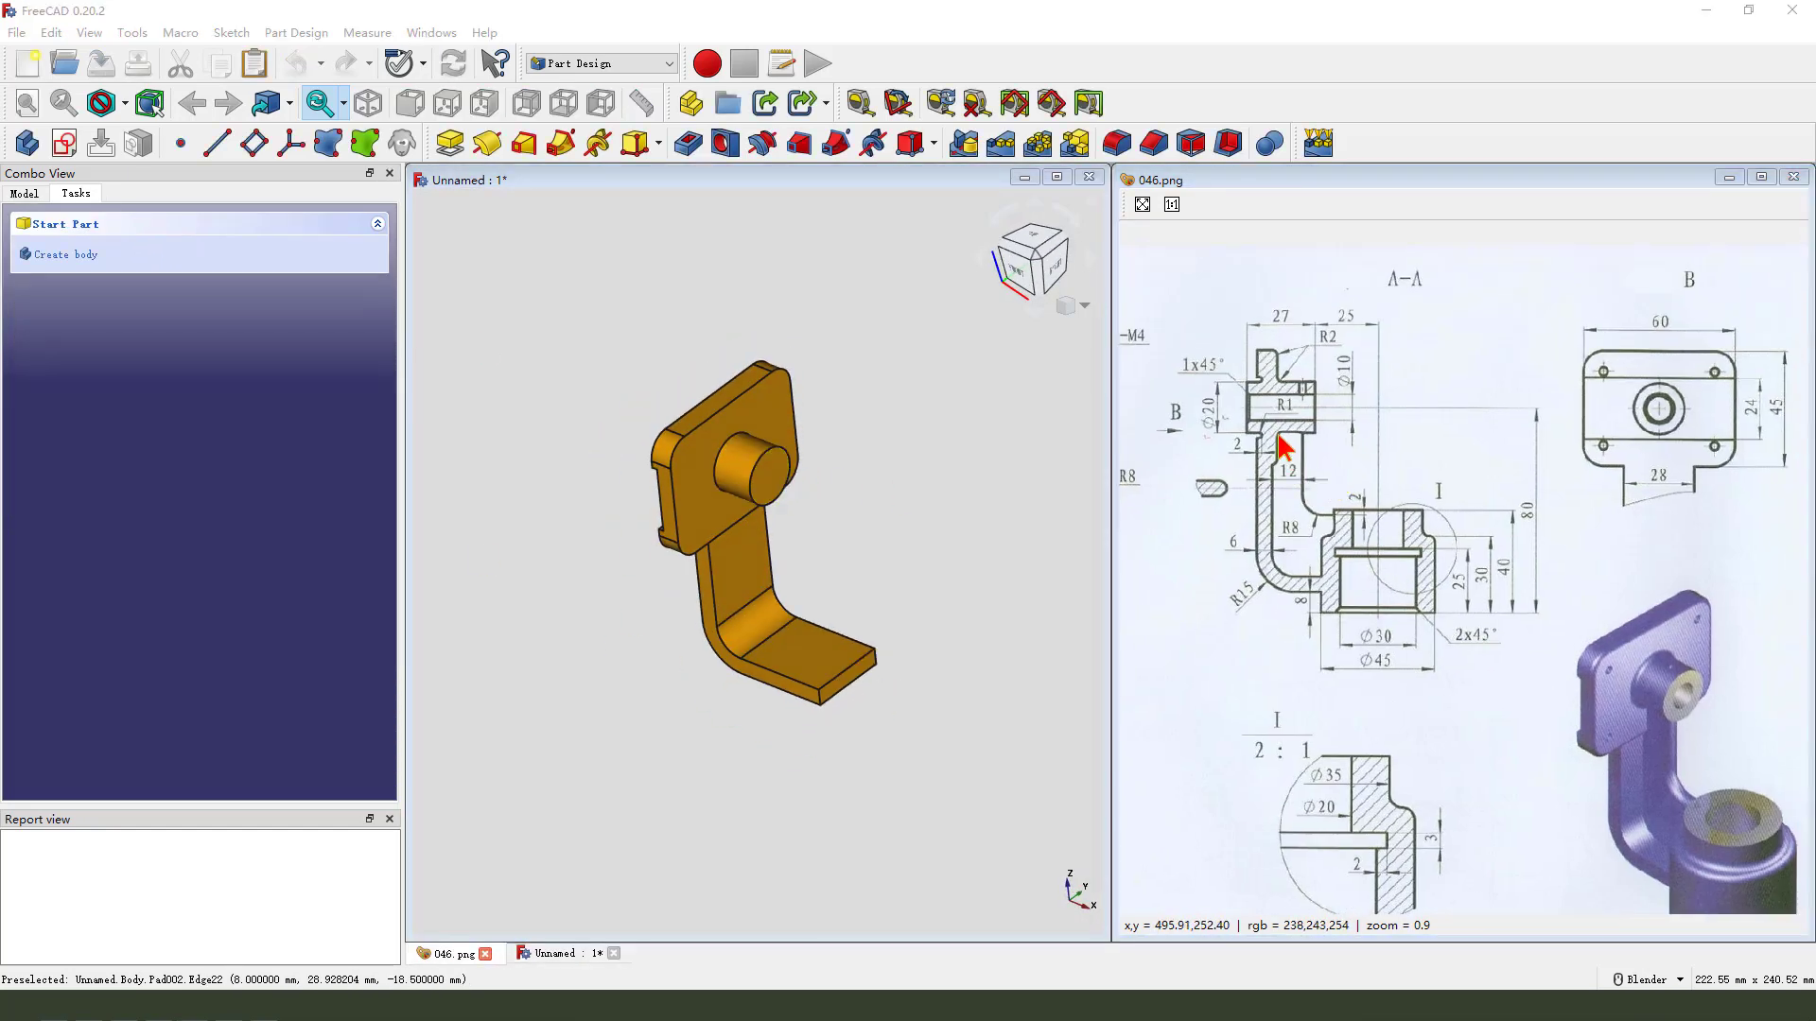
{"action": "left_click_drag", "start_coordinate": [1320, 431], "coordinate": [1311, 511]}
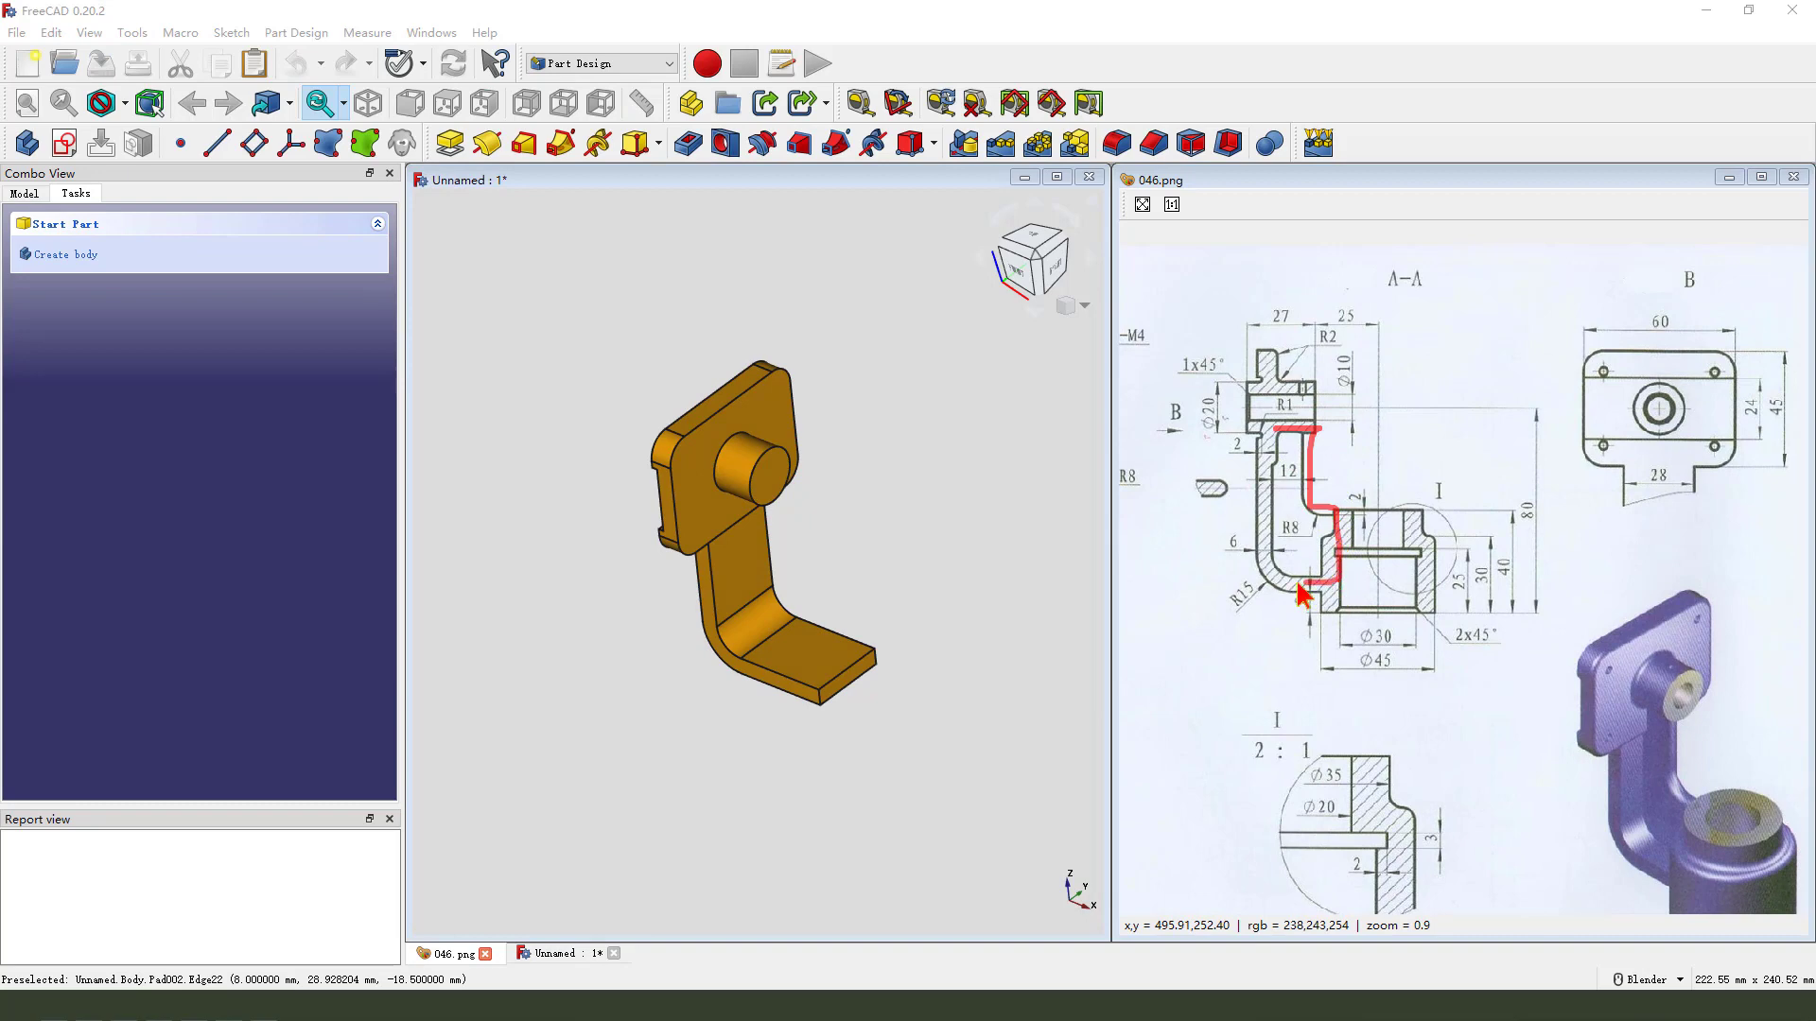
{"action": "left_click_drag", "start_coordinate": [1297, 584], "coordinate": [1276, 427]}
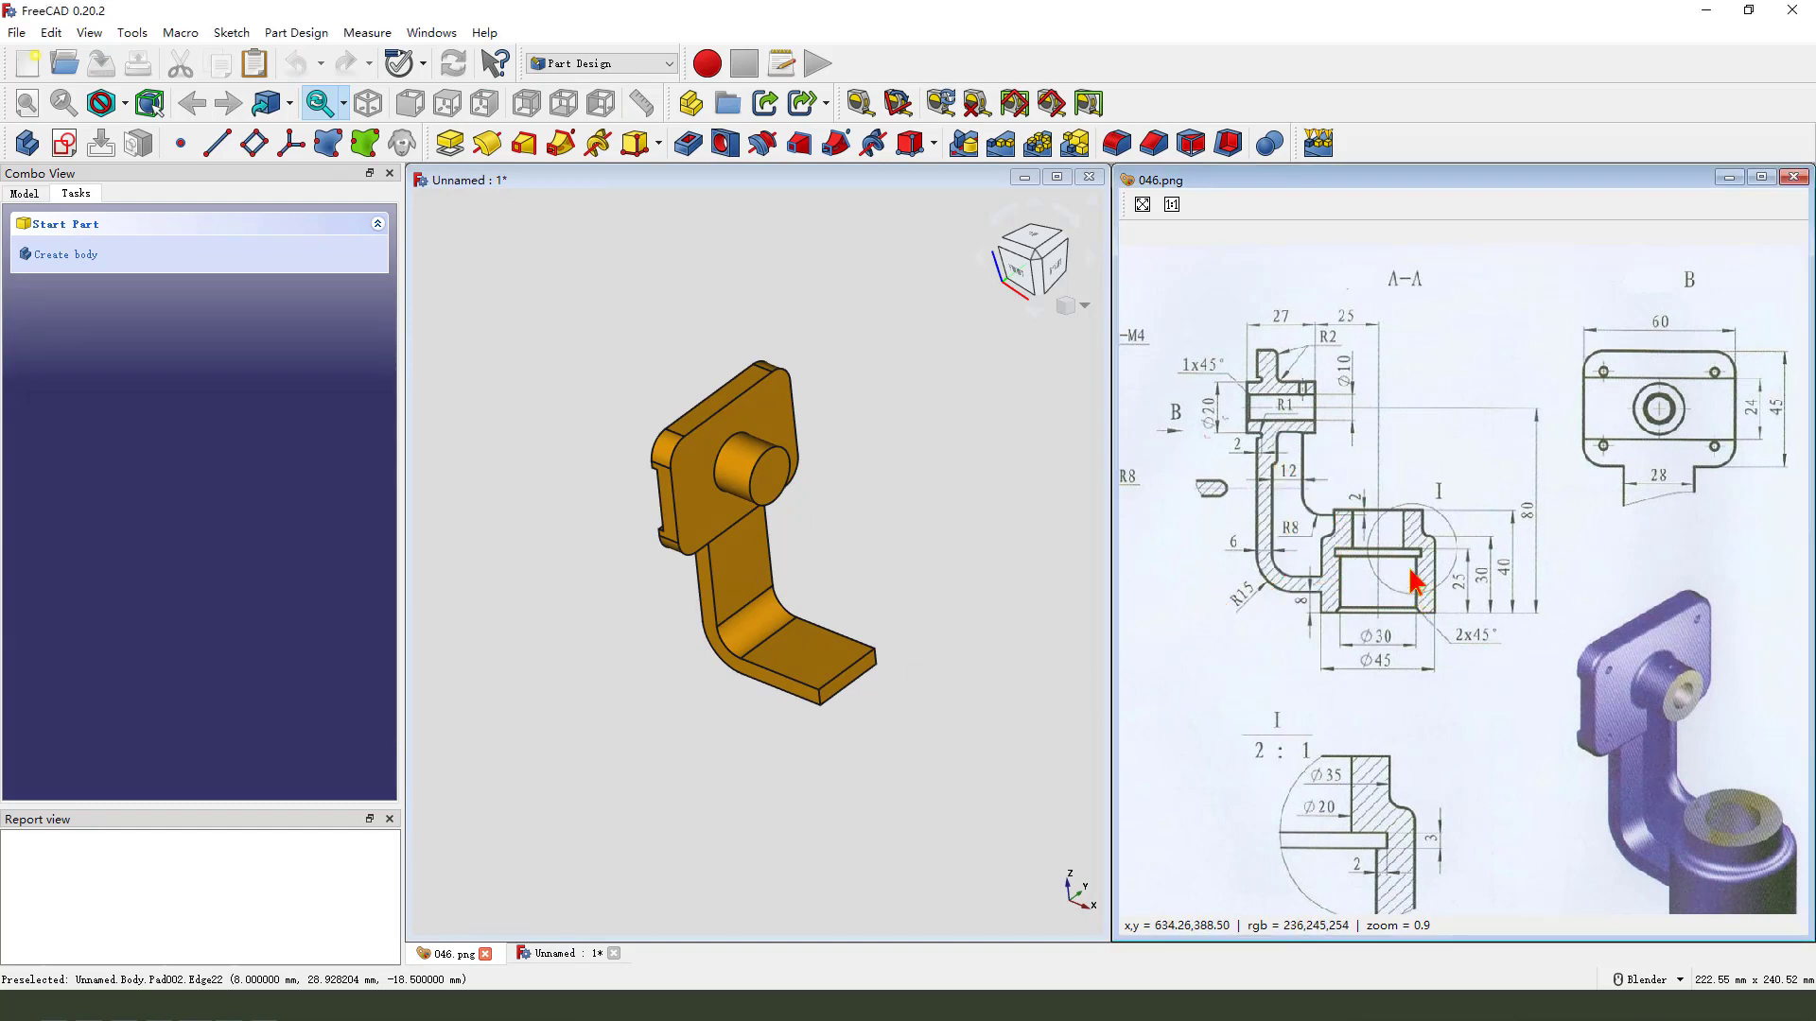
{"action": "key", "text": "ctrl+2"}
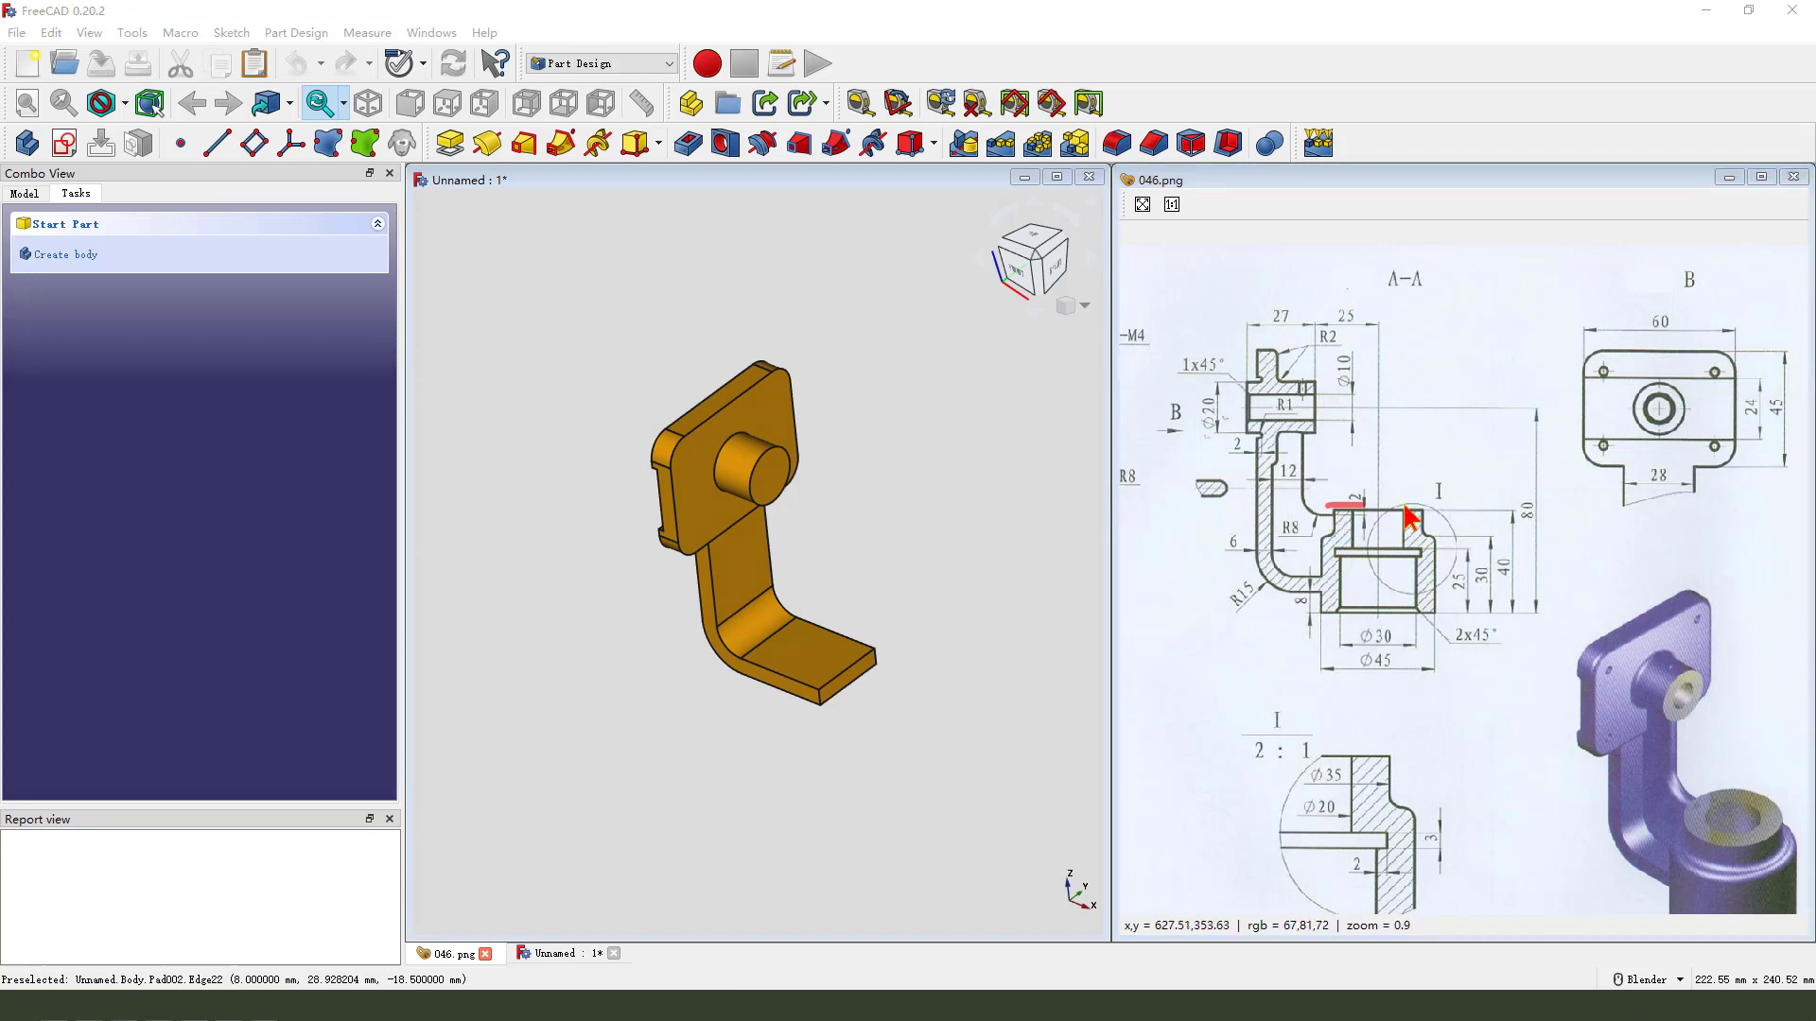
{"action": "left_click_drag", "start_coordinate": [1404, 508], "coordinate": [1432, 542]}
{"action": "mouse_move", "coordinate": [1451, 613]}
{"action": "left_mouse_down"}
{"action": "mouse_move", "coordinate": [1306, 632]}
{"action": "mouse_move", "coordinate": [1328, 494]}
{"action": "left_mouse_up"}
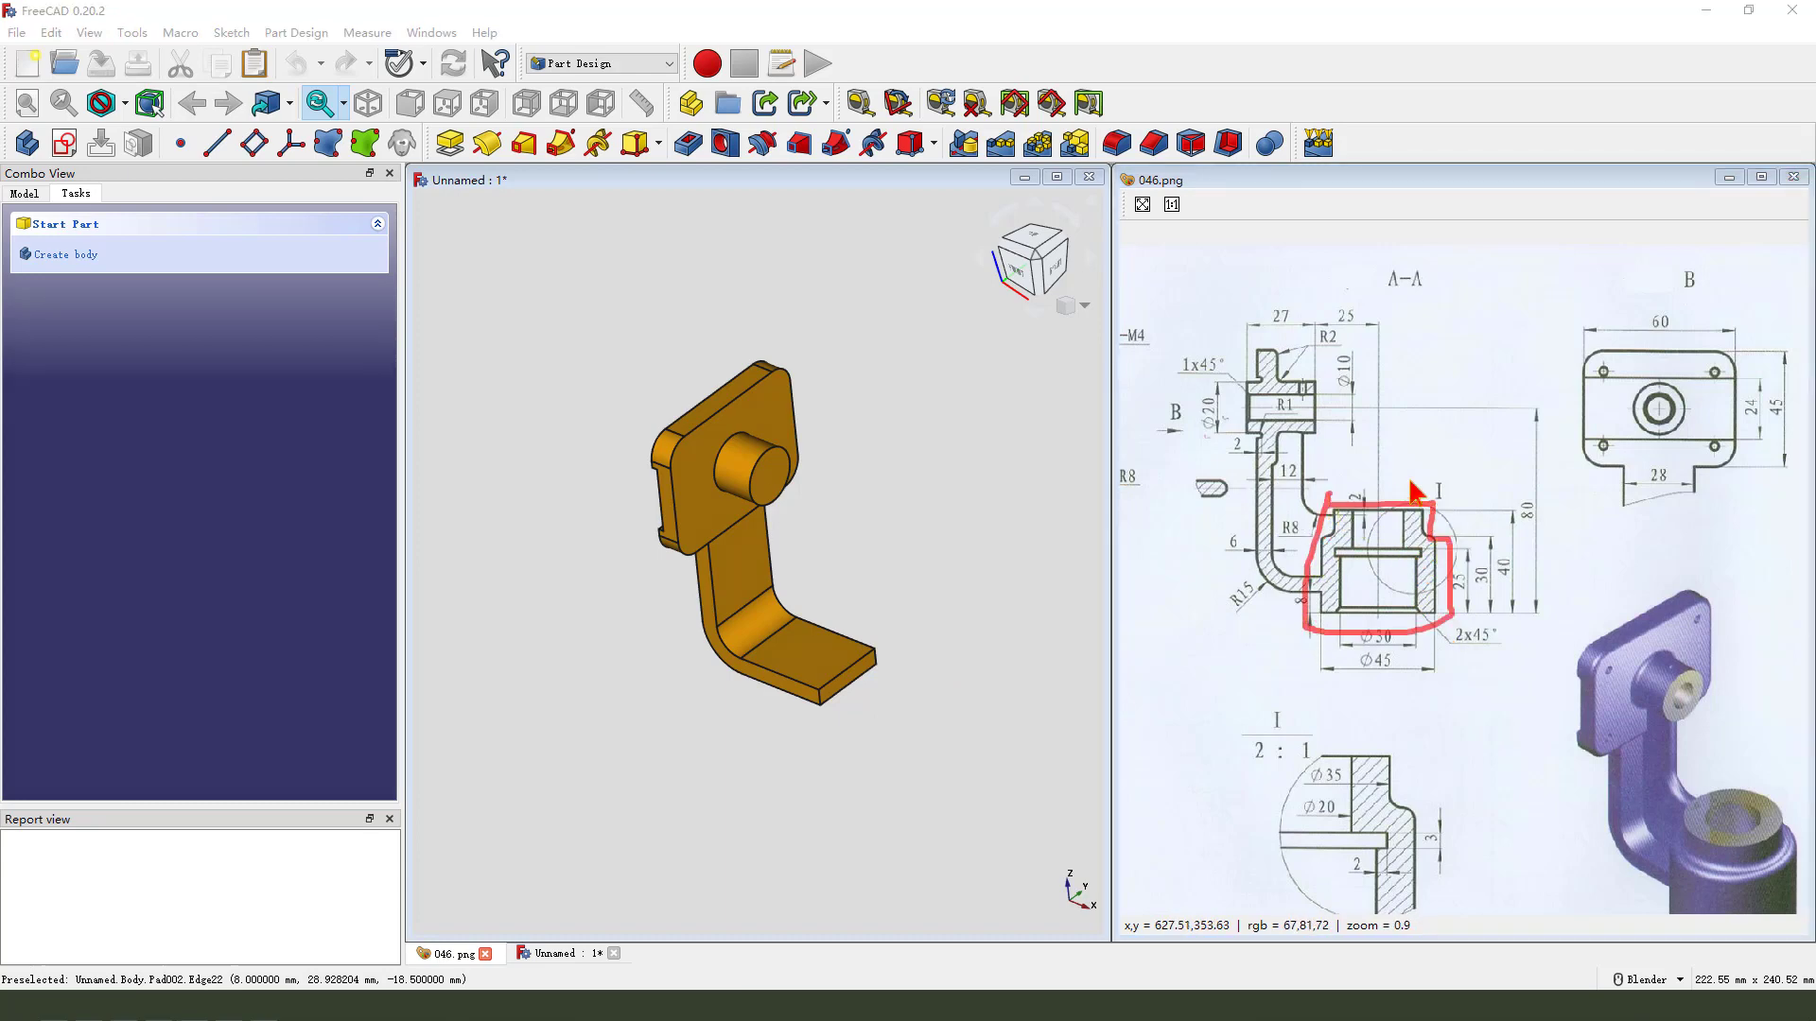
{"action": "left_click_drag", "start_coordinate": [1386, 437], "coordinate": [1392, 651]}
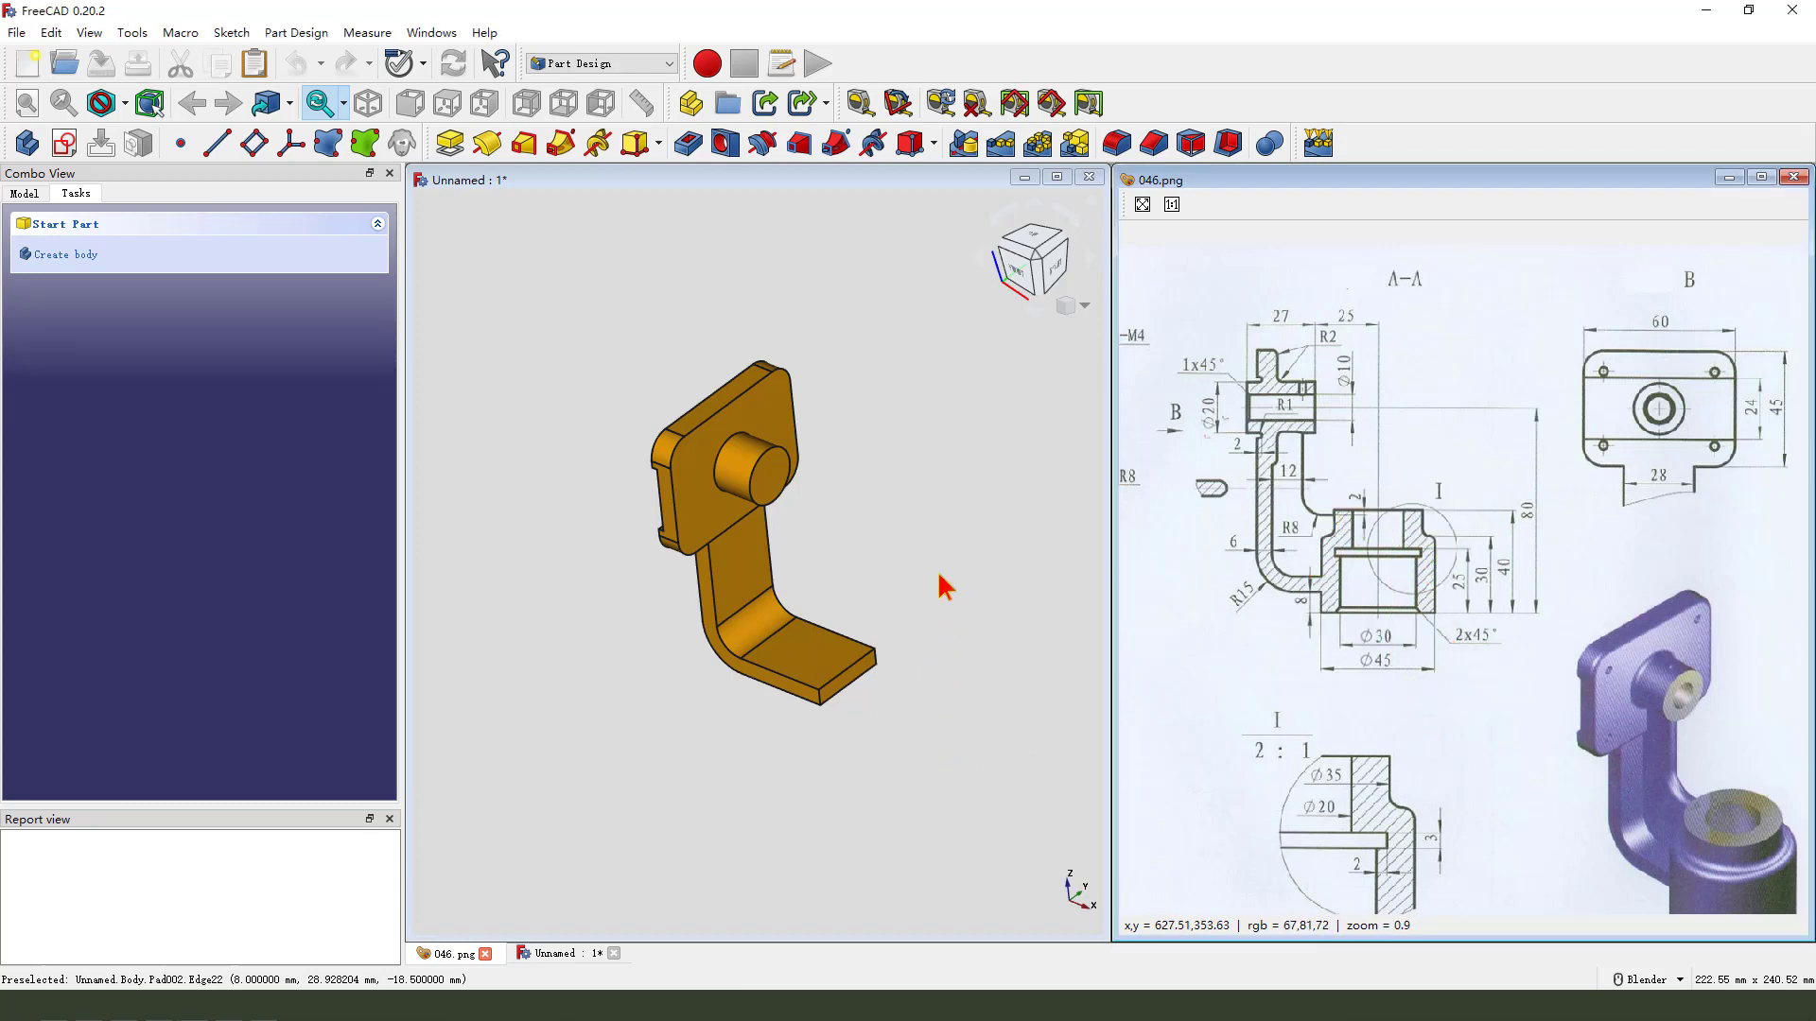
- Create a new sketch on the XZ plane
{"action": "left_click", "coordinate": [65, 143]}
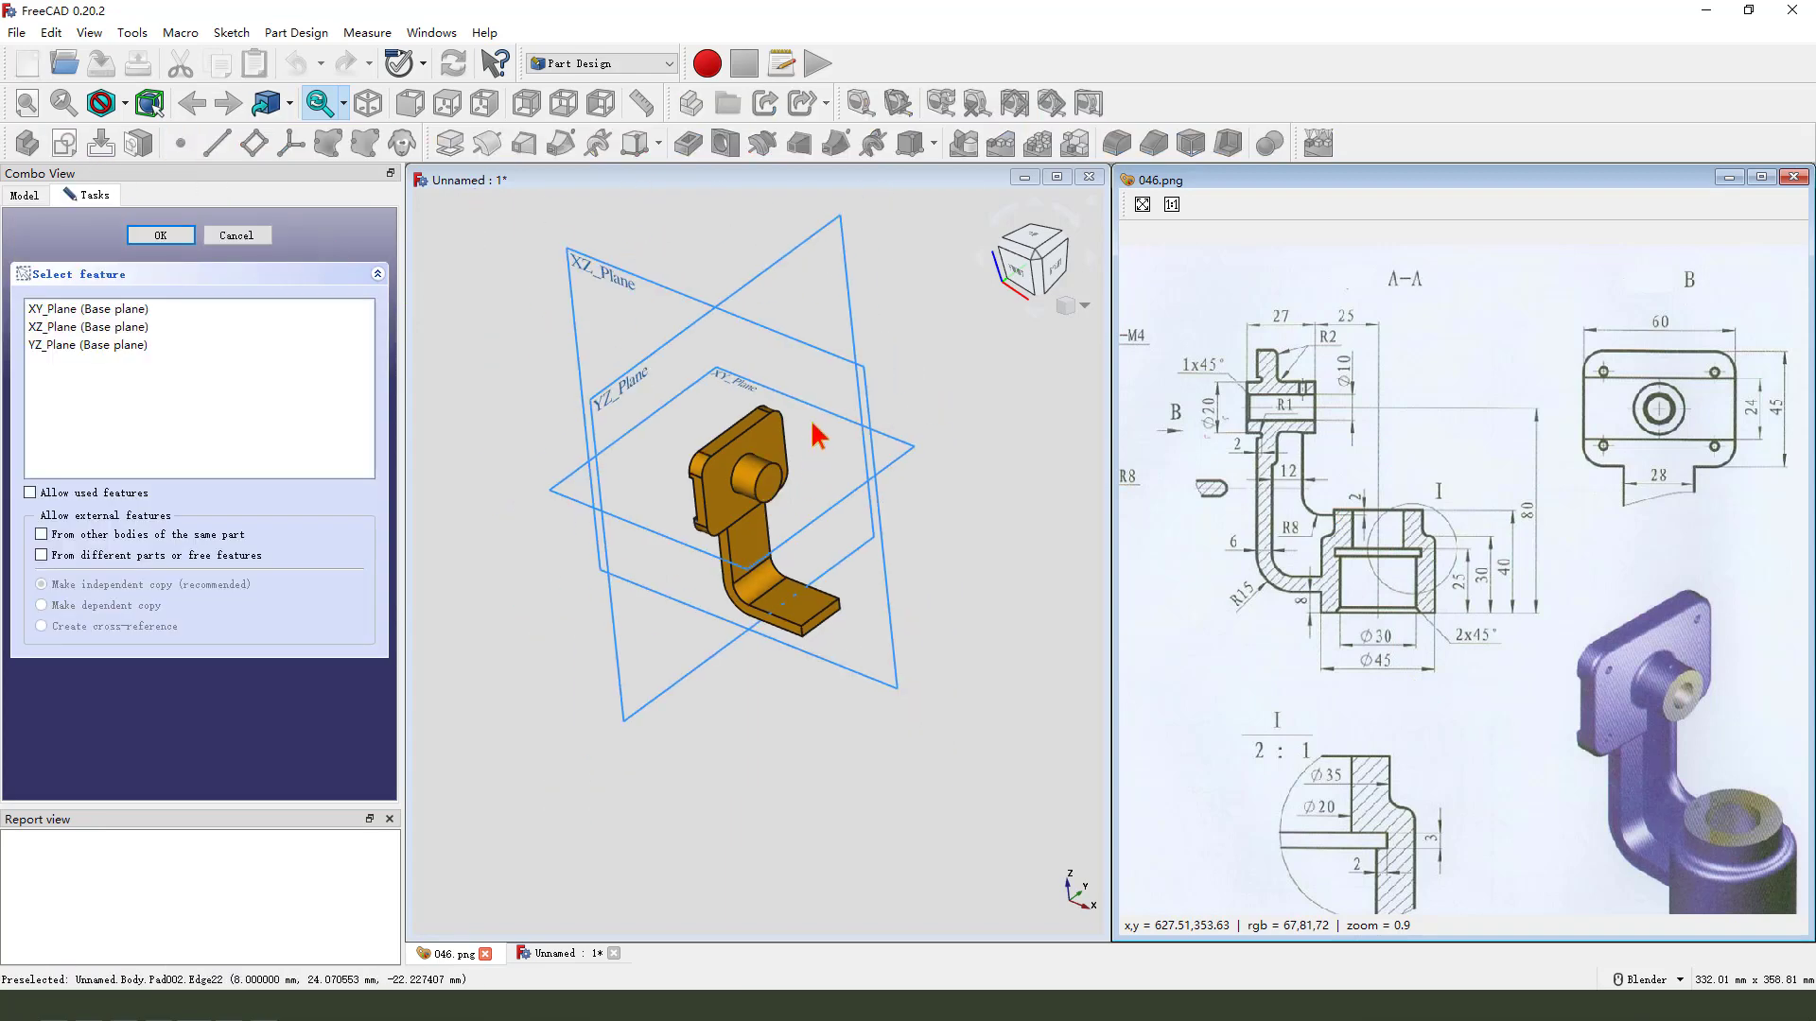
{"action": "left_click", "coordinate": [814, 428]}
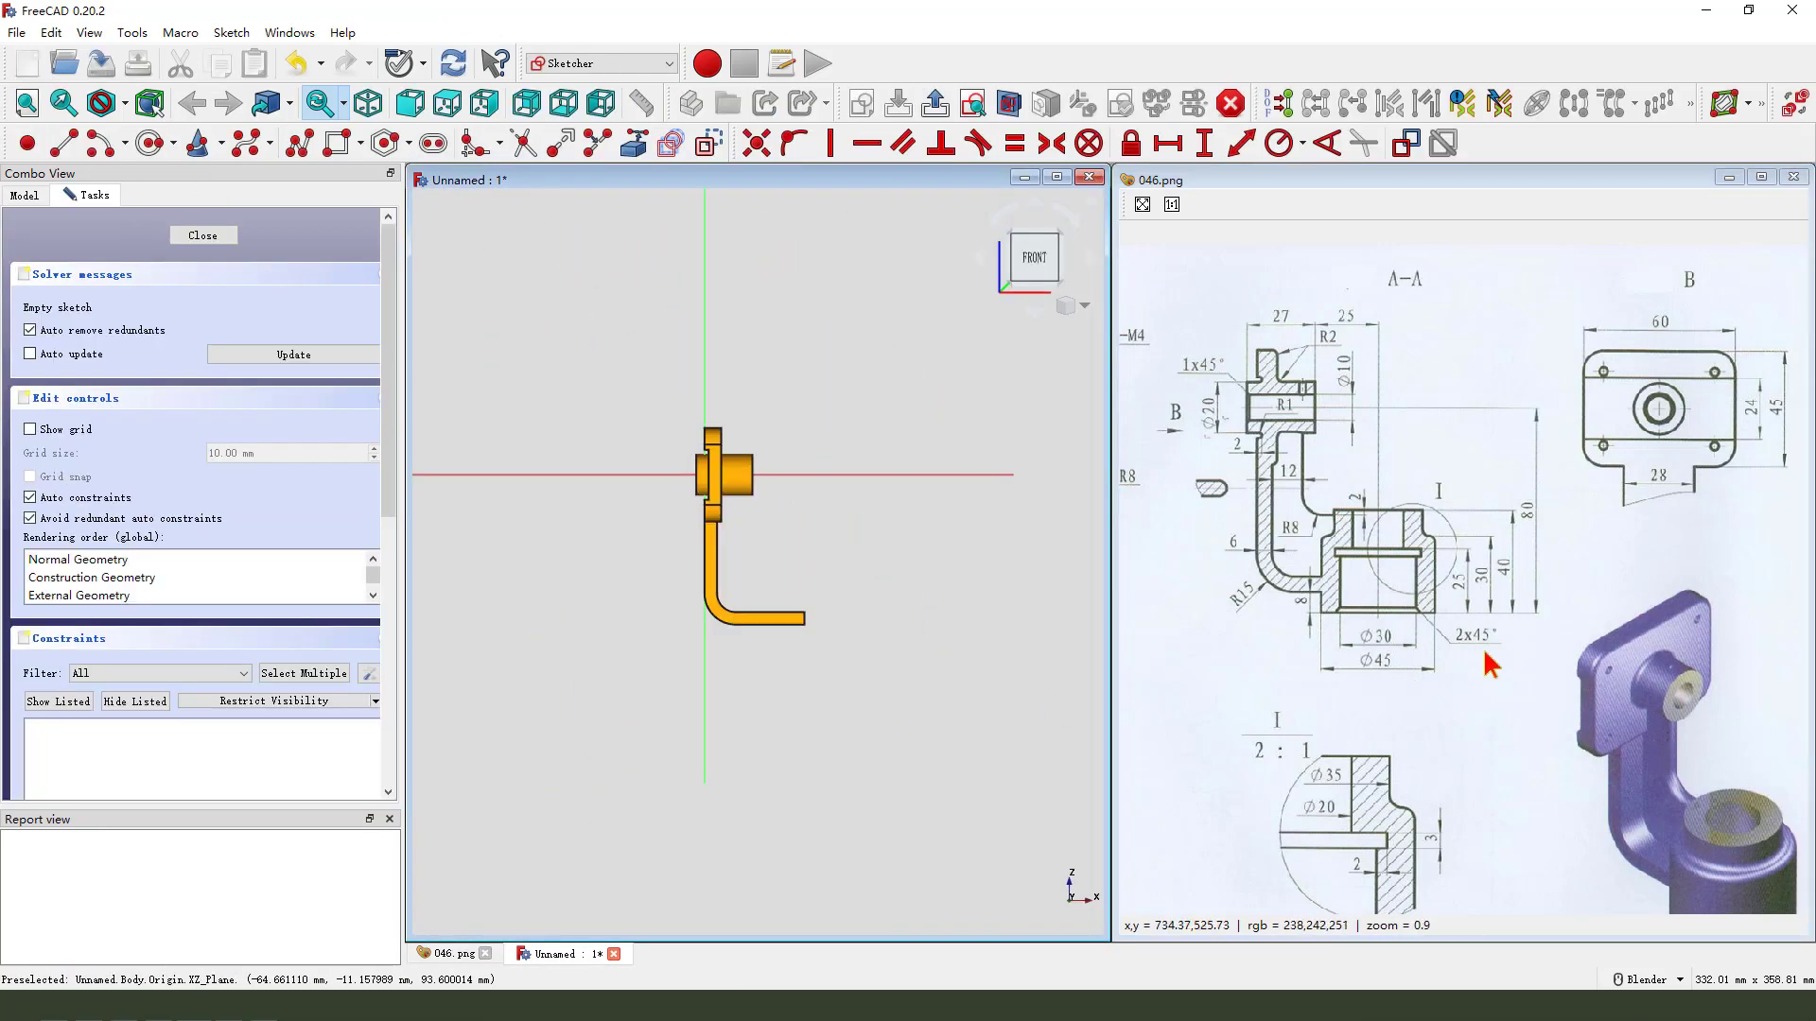
{"action": "scroll", "coordinate": [1394, 579], "scroll_direction": "up", "scroll_amount": 3}
{"action": "left_click_drag", "start_coordinate": [1382, 599], "coordinate": [1454, 519]}
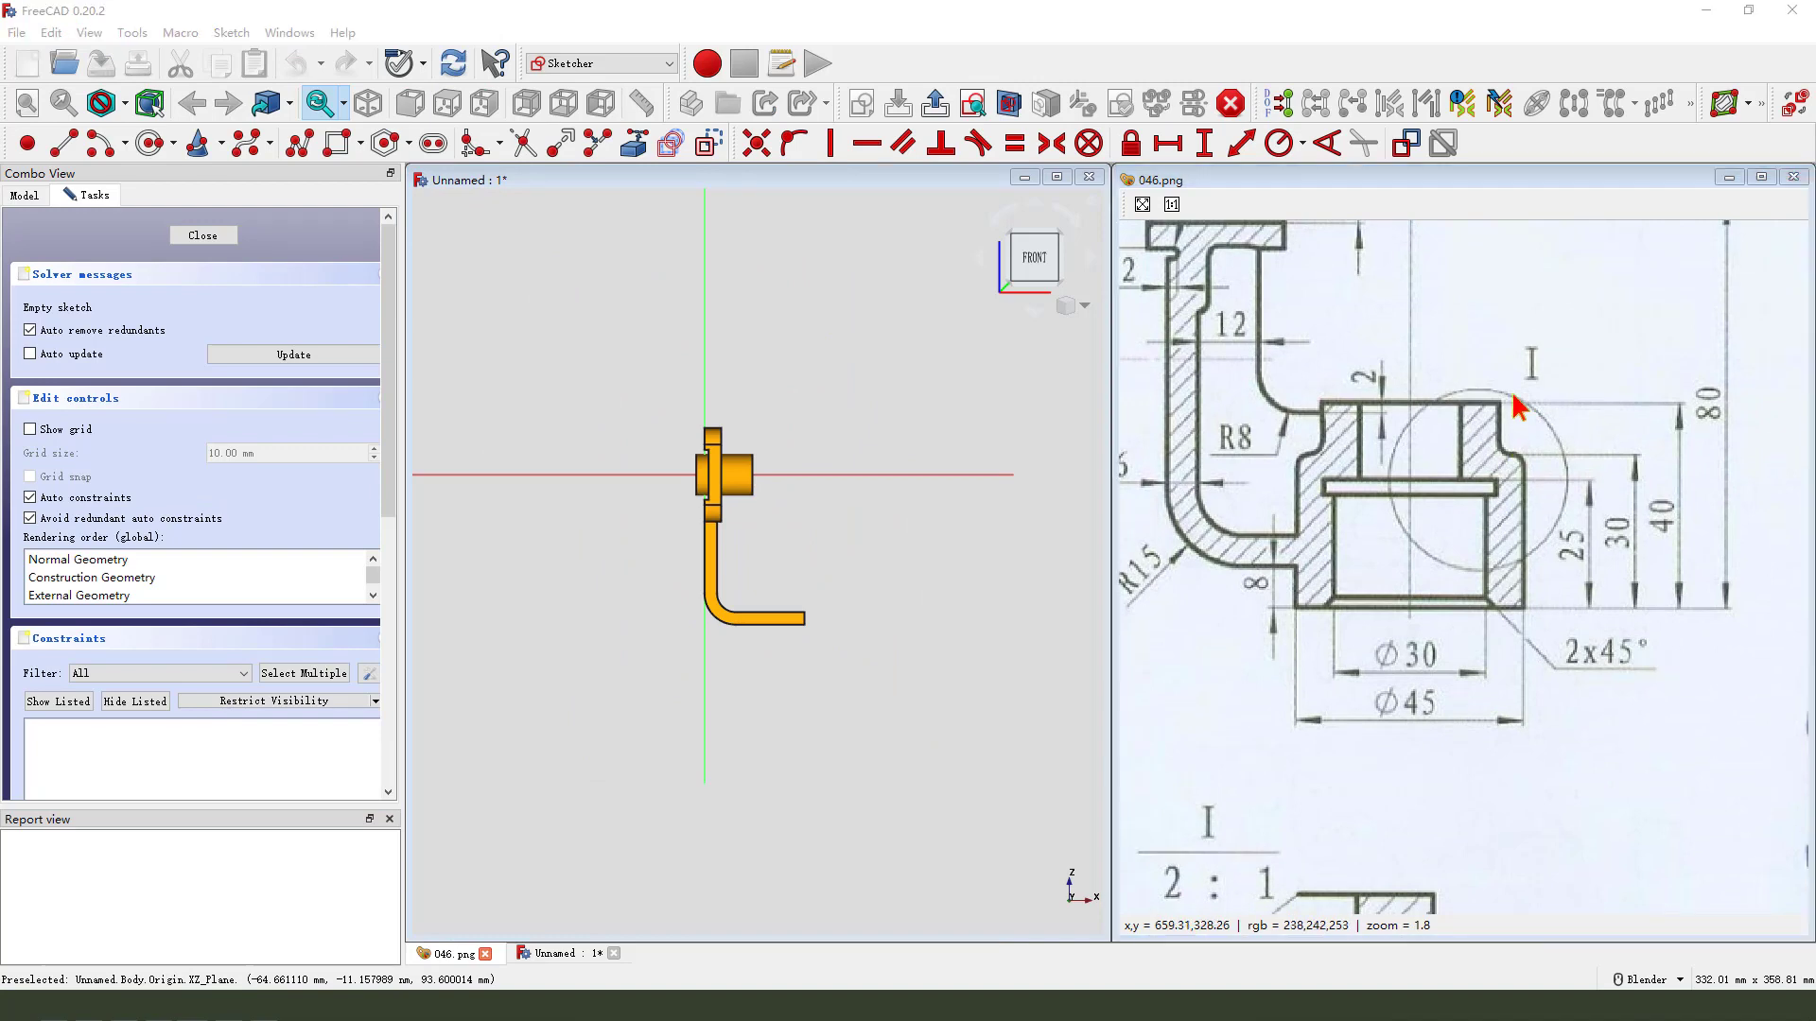
{"action": "left_click_drag", "start_coordinate": [1531, 446], "coordinate": [1521, 644]}
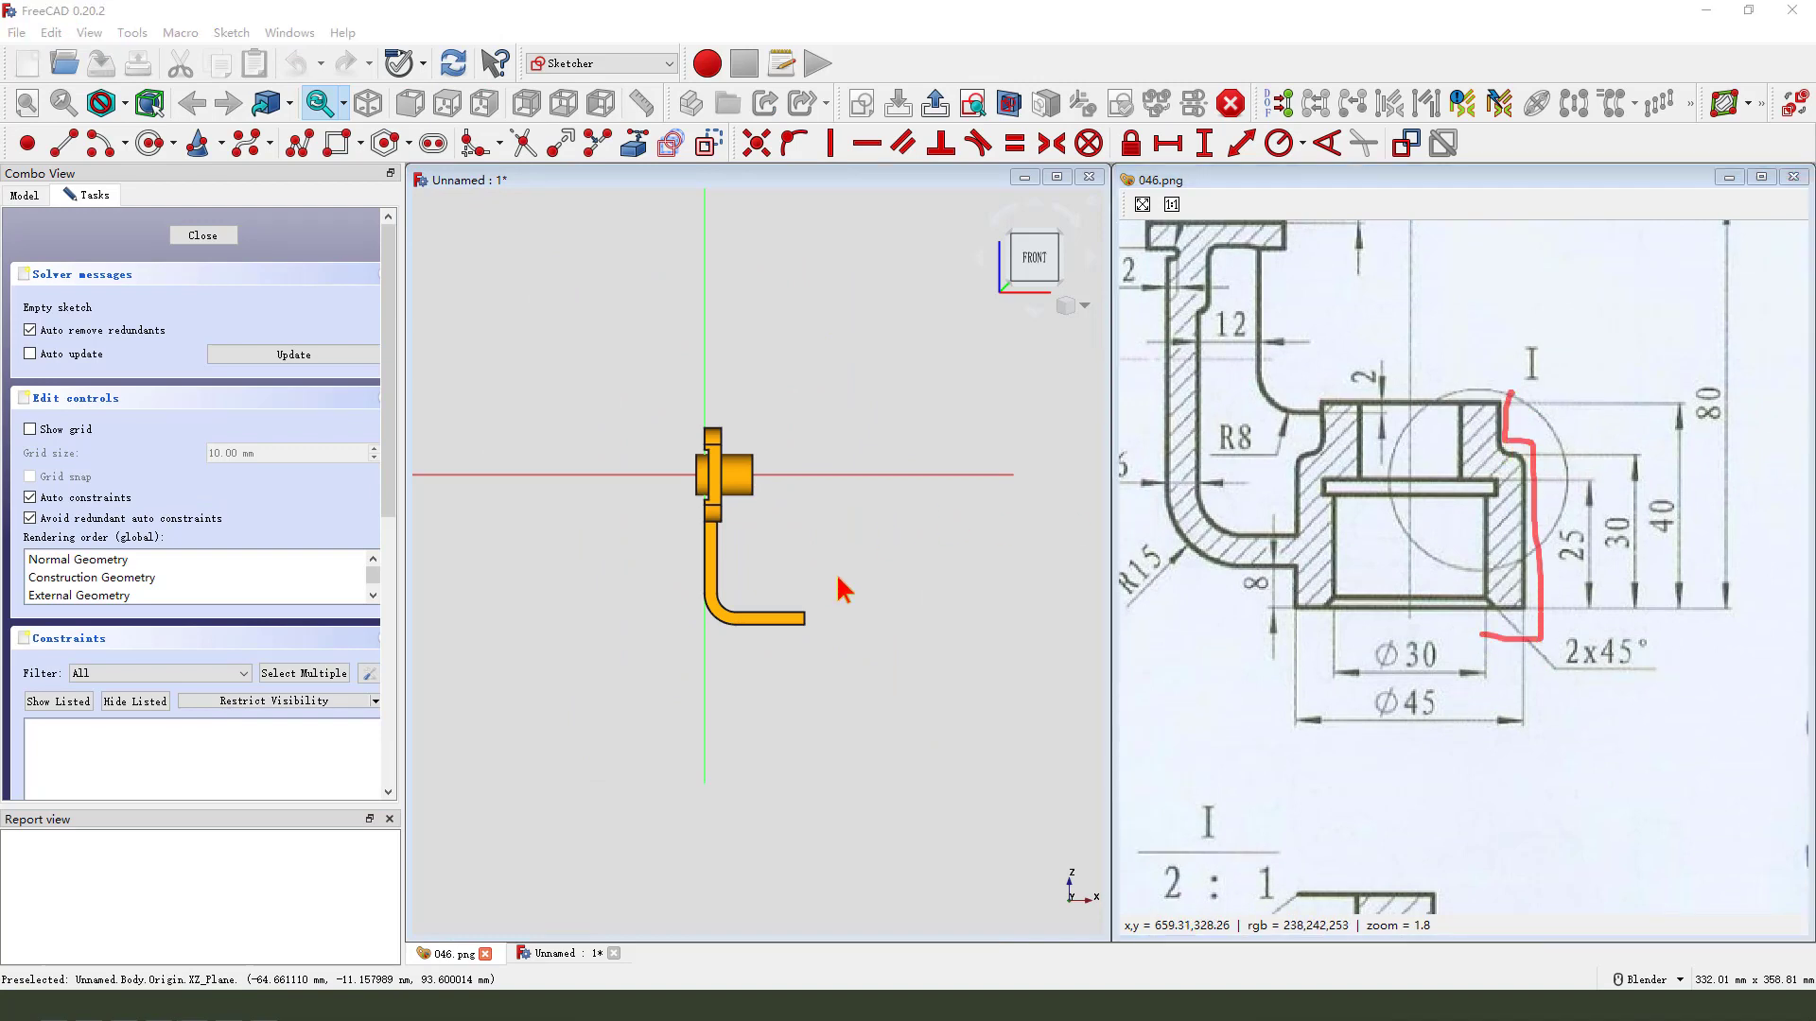
{"action": "key", "text": "Escape"}
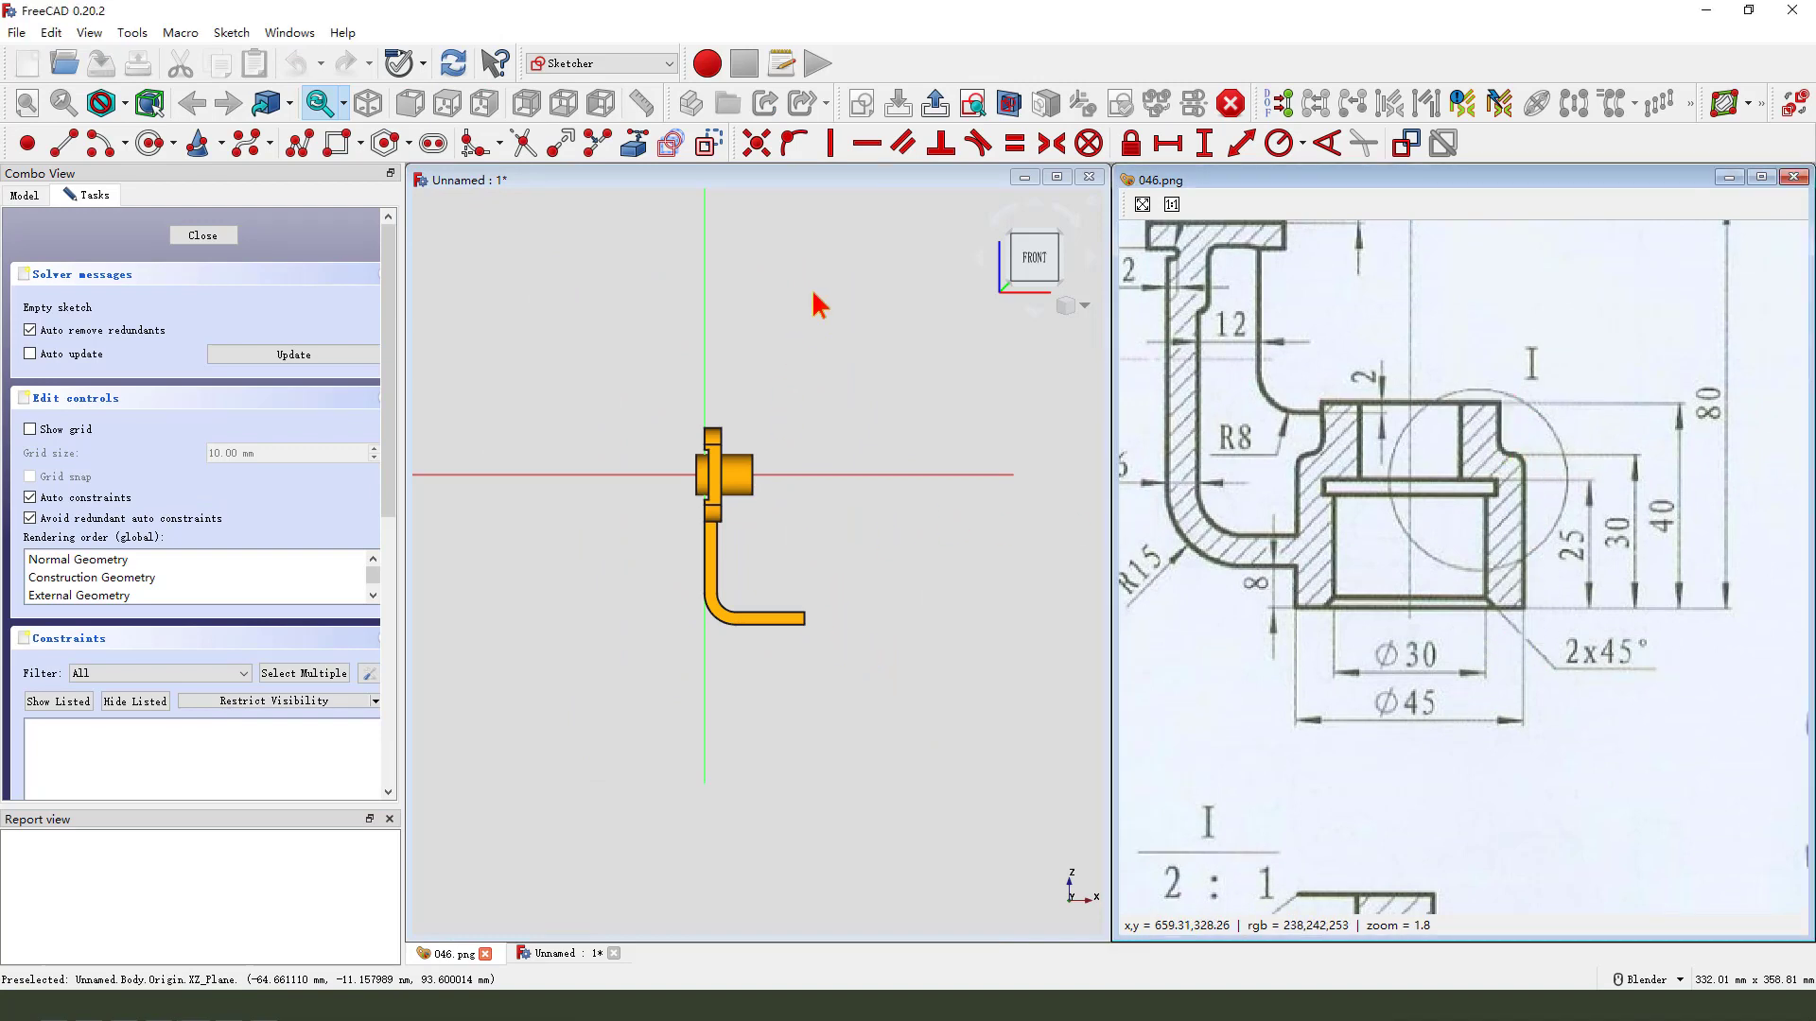
{"action": "scroll", "coordinate": [832, 629], "scroll_direction": "up", "scroll_amount": 3}
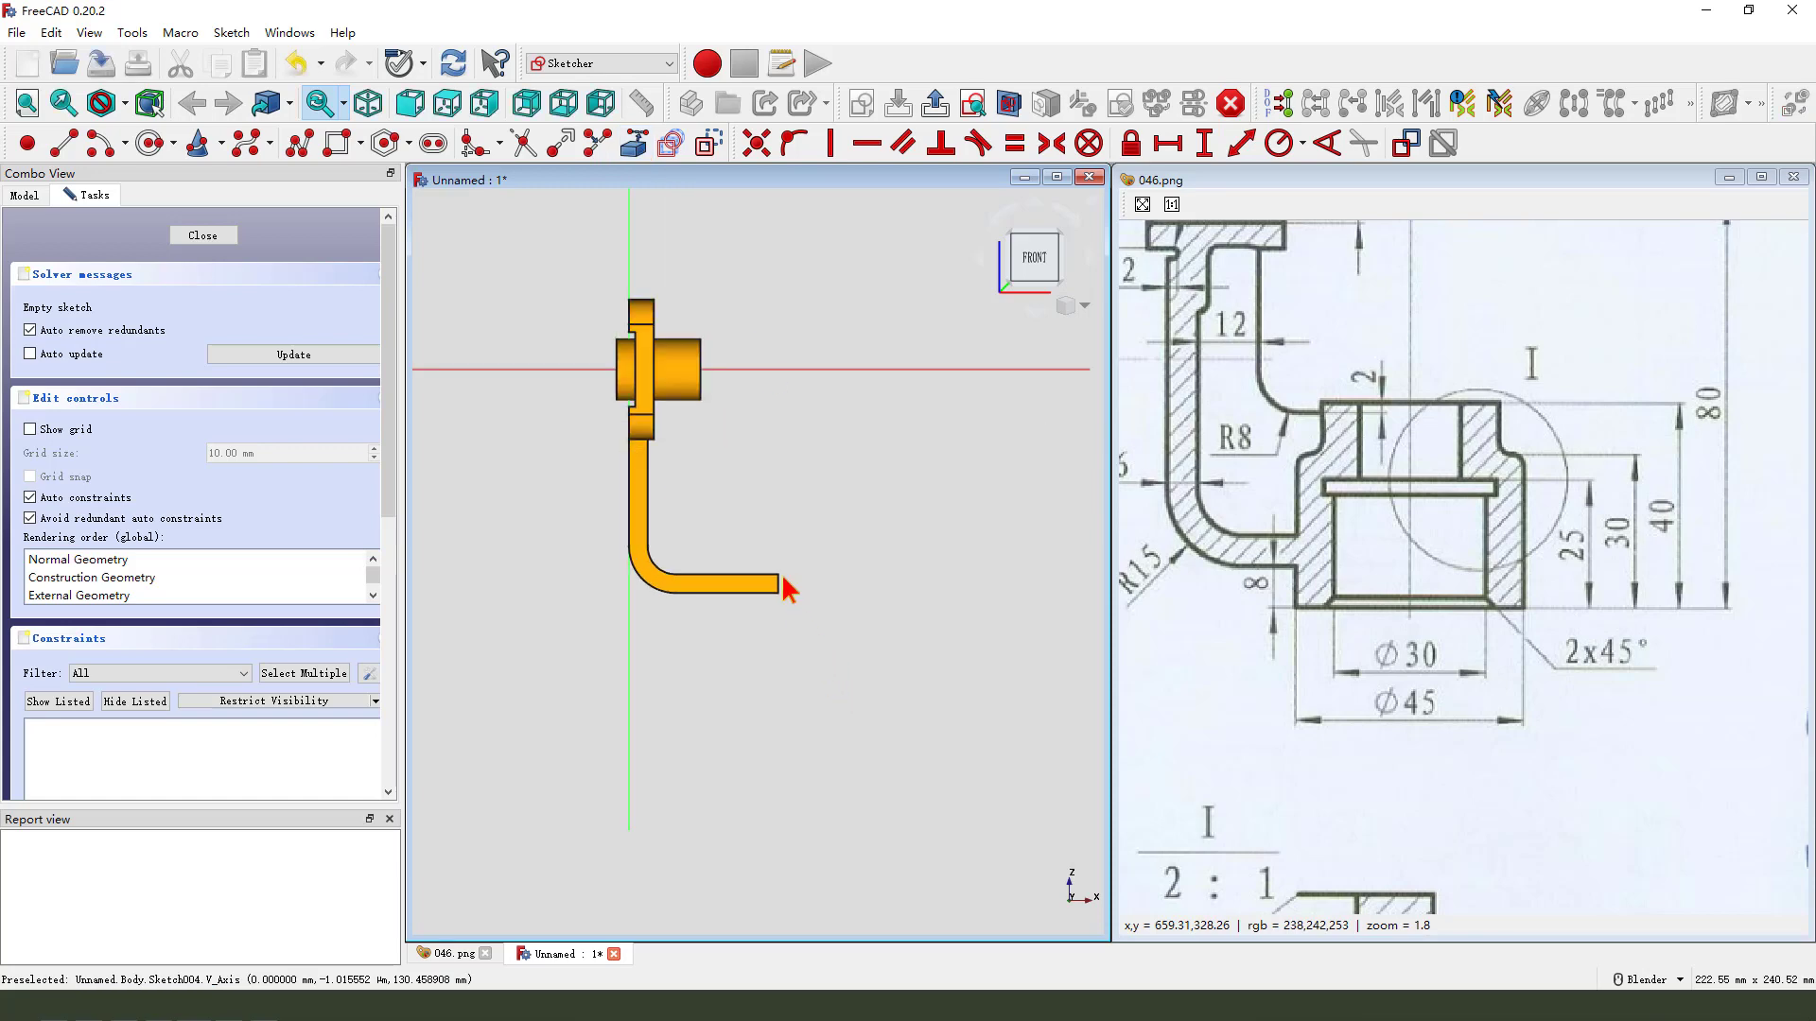
- Bring the arm's right end edge into the sketch as external geometry
{"action": "left_click", "coordinate": [634, 143]}
{"action": "scroll", "coordinate": [795, 591], "scroll_direction": "up", "scroll_amount": 2}
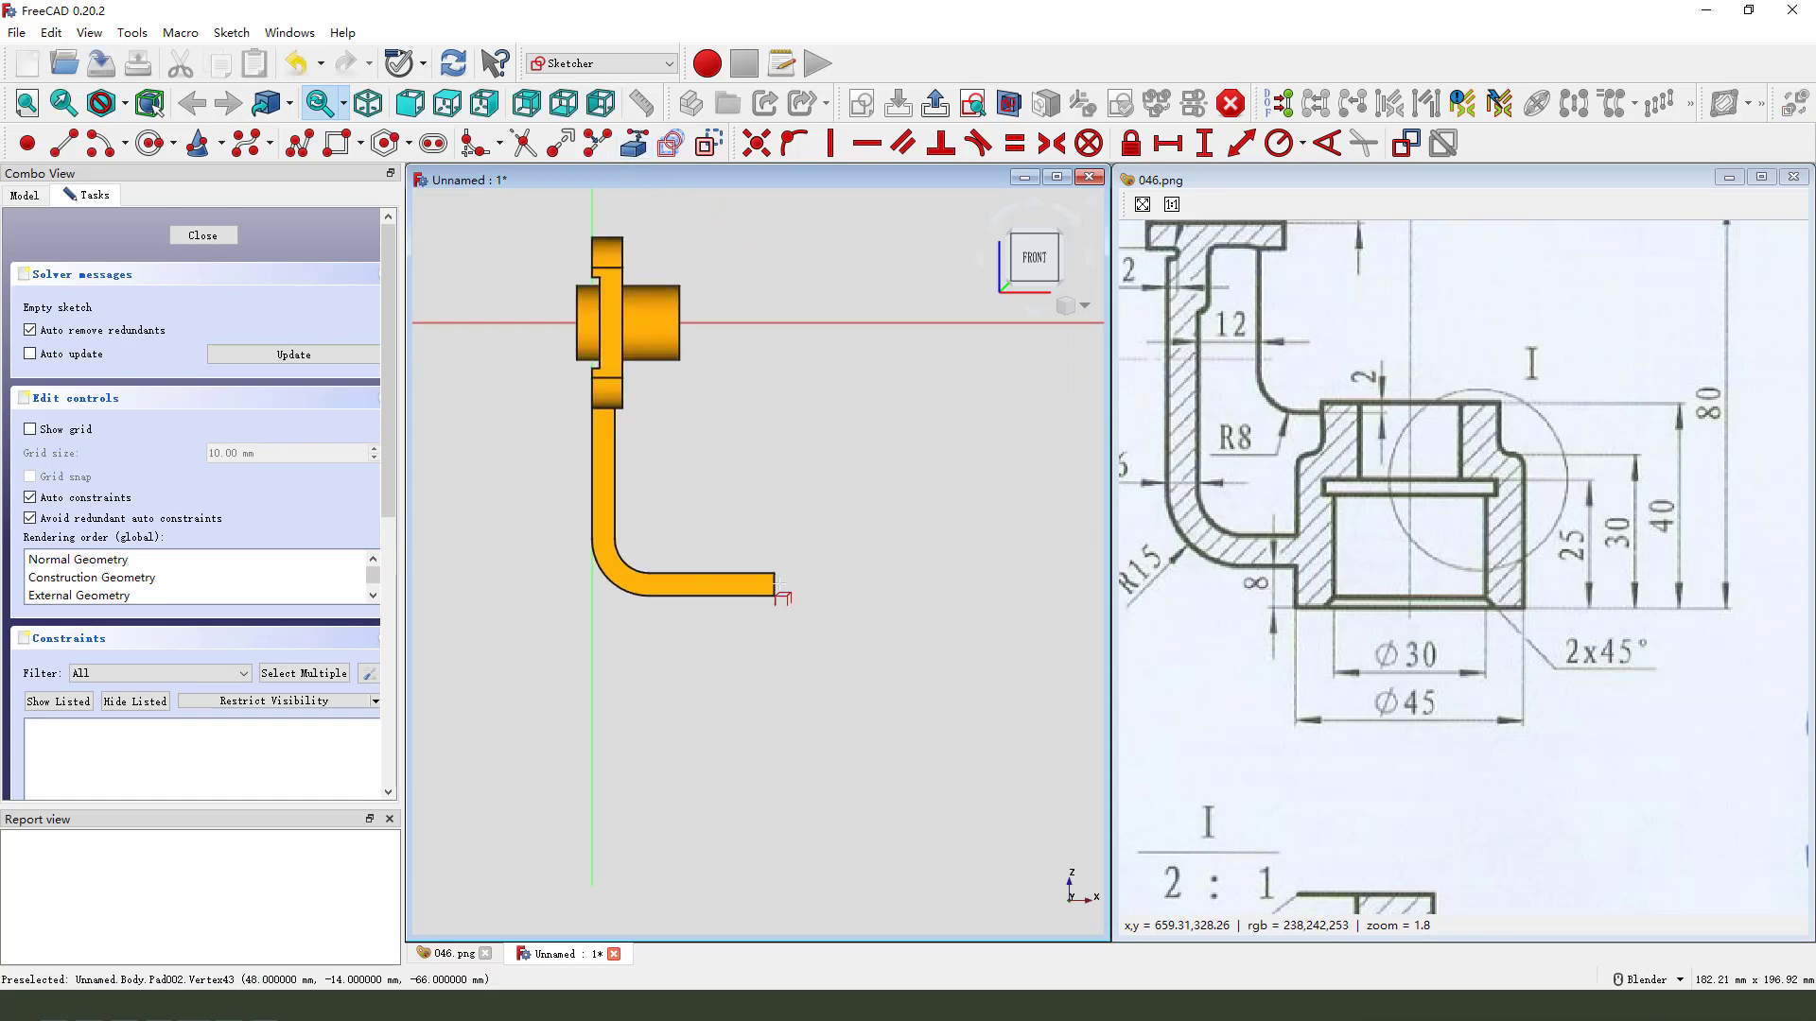
{"action": "left_click", "coordinate": [776, 586]}
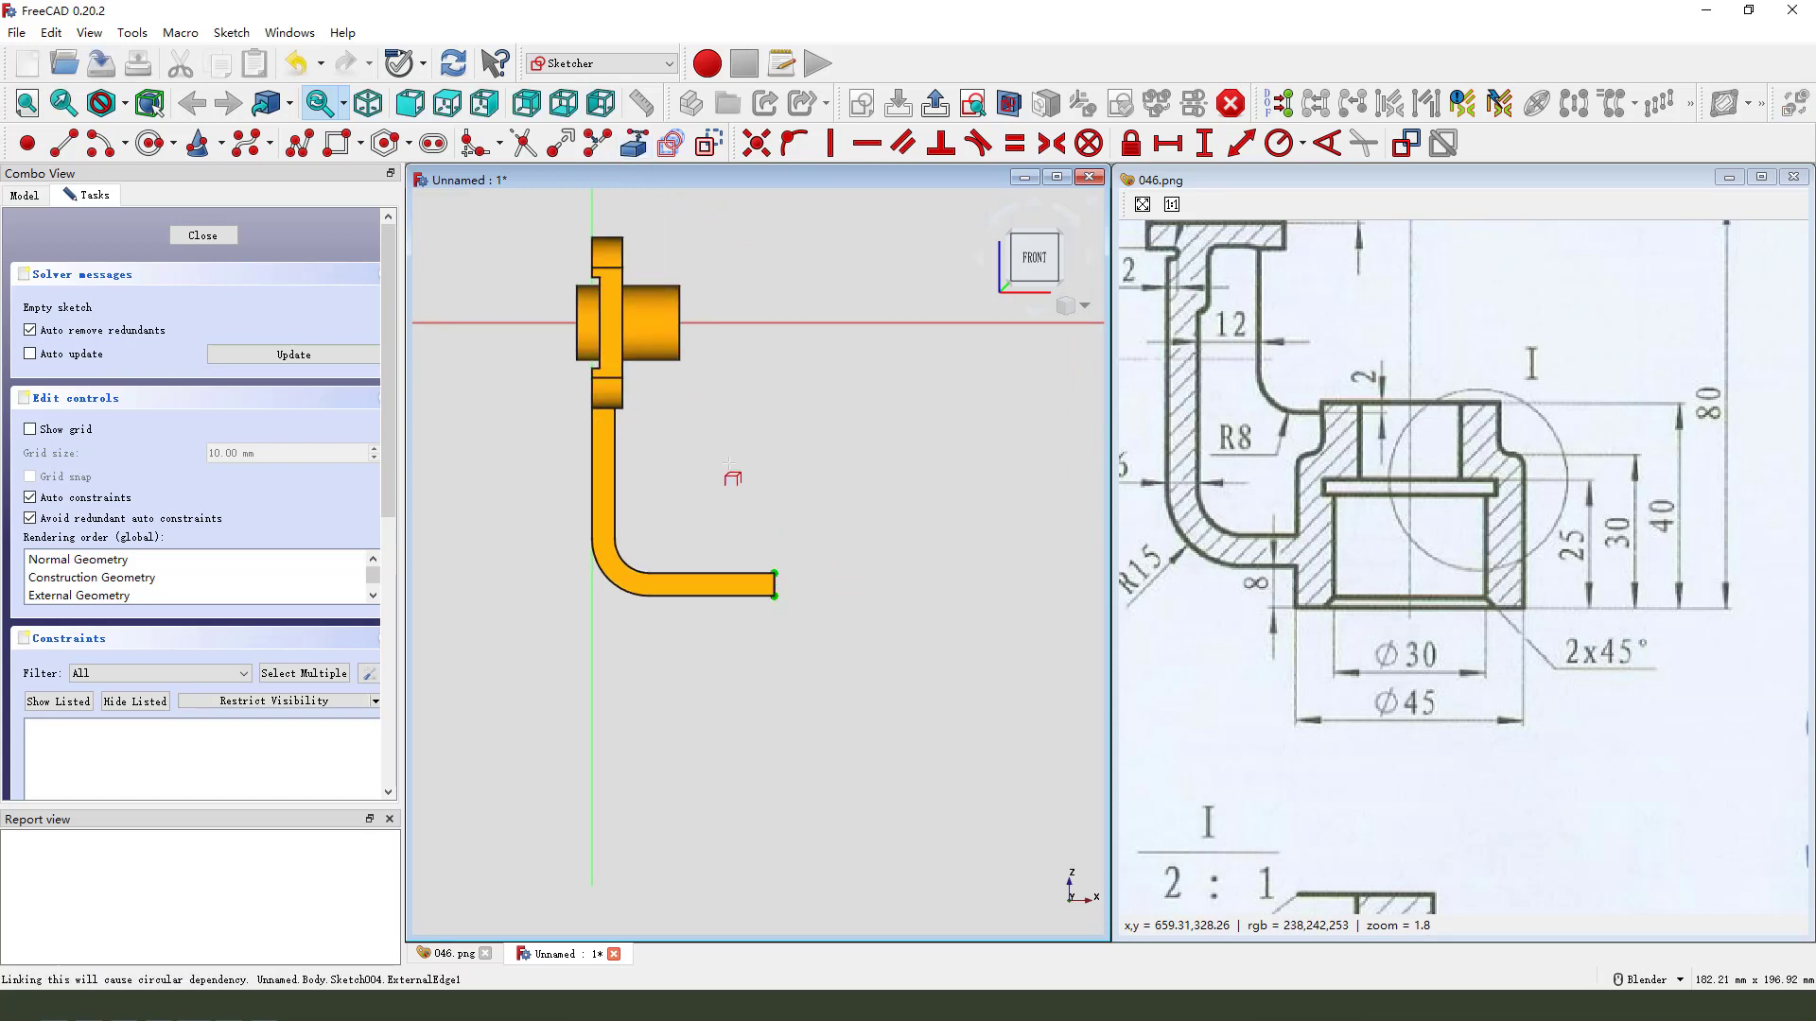
{"action": "scroll", "coordinate": [728, 464], "scroll_direction": "down", "scroll_amount": 2}
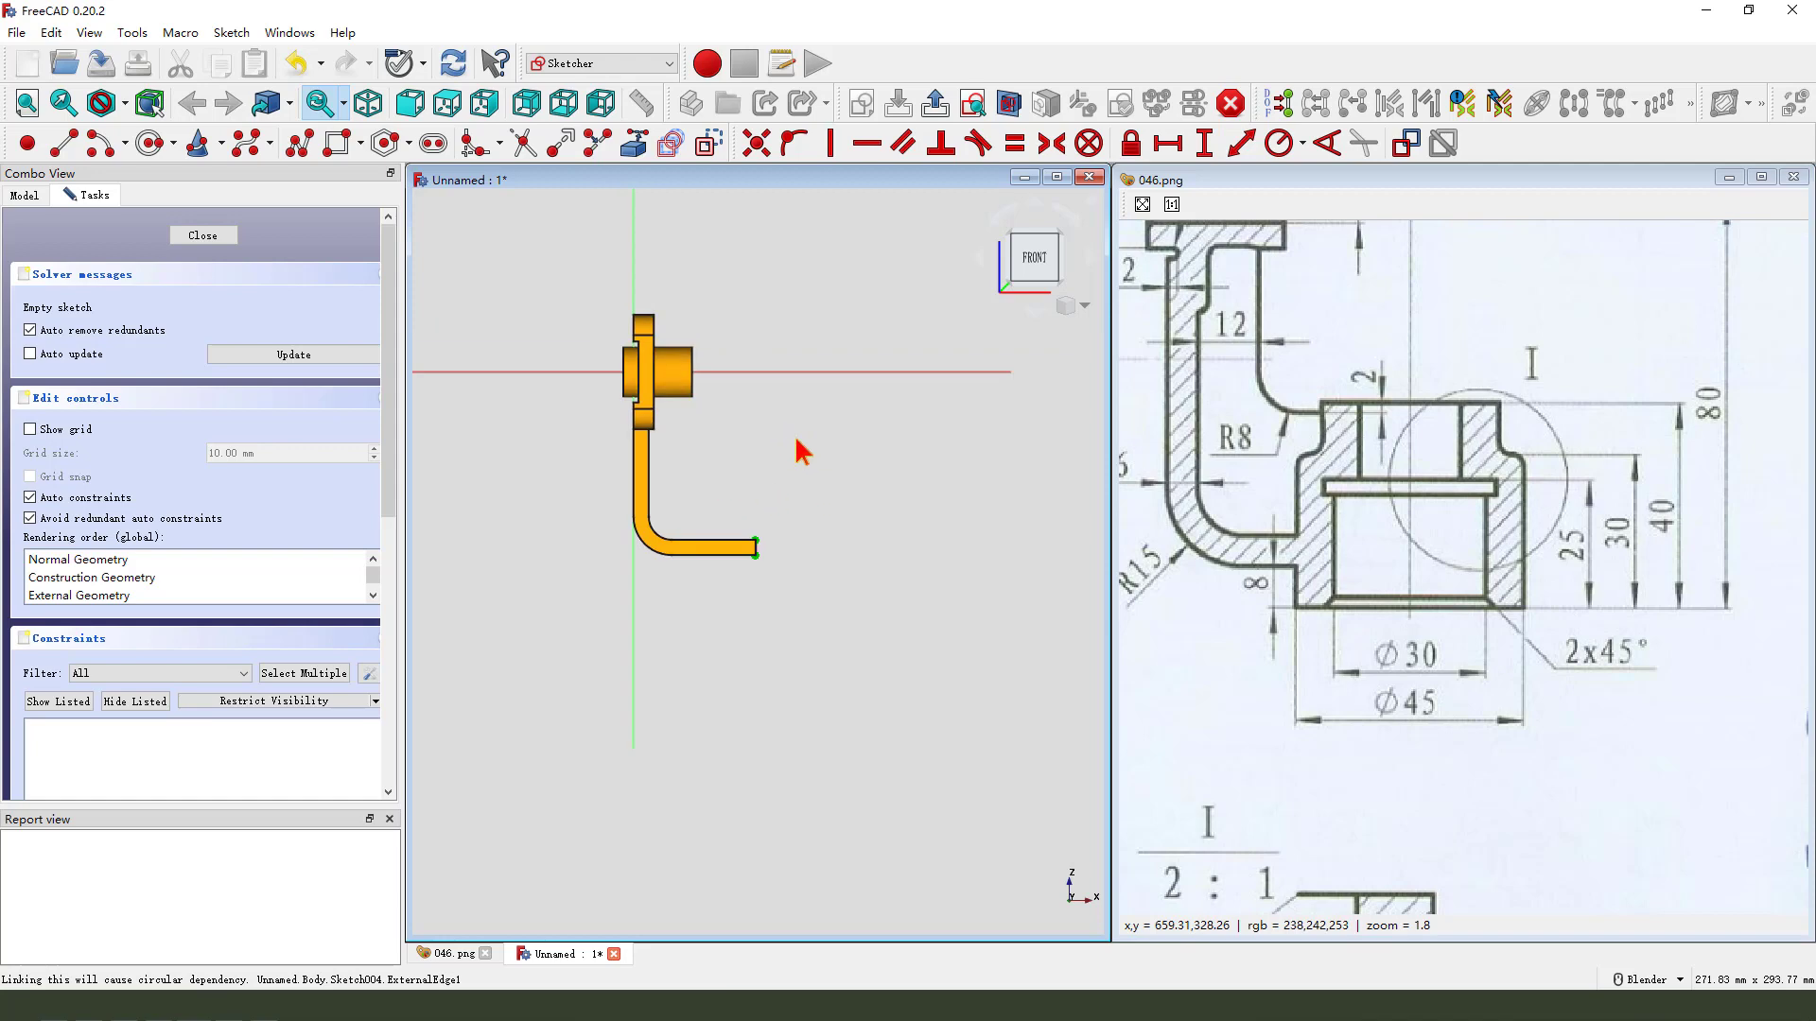
- Draw a closed six-sided stepped hub outline beside the arm end with the Line tool
{"action": "left_click", "coordinate": [69, 147]}
{"action": "left_click", "coordinate": [773, 639]}
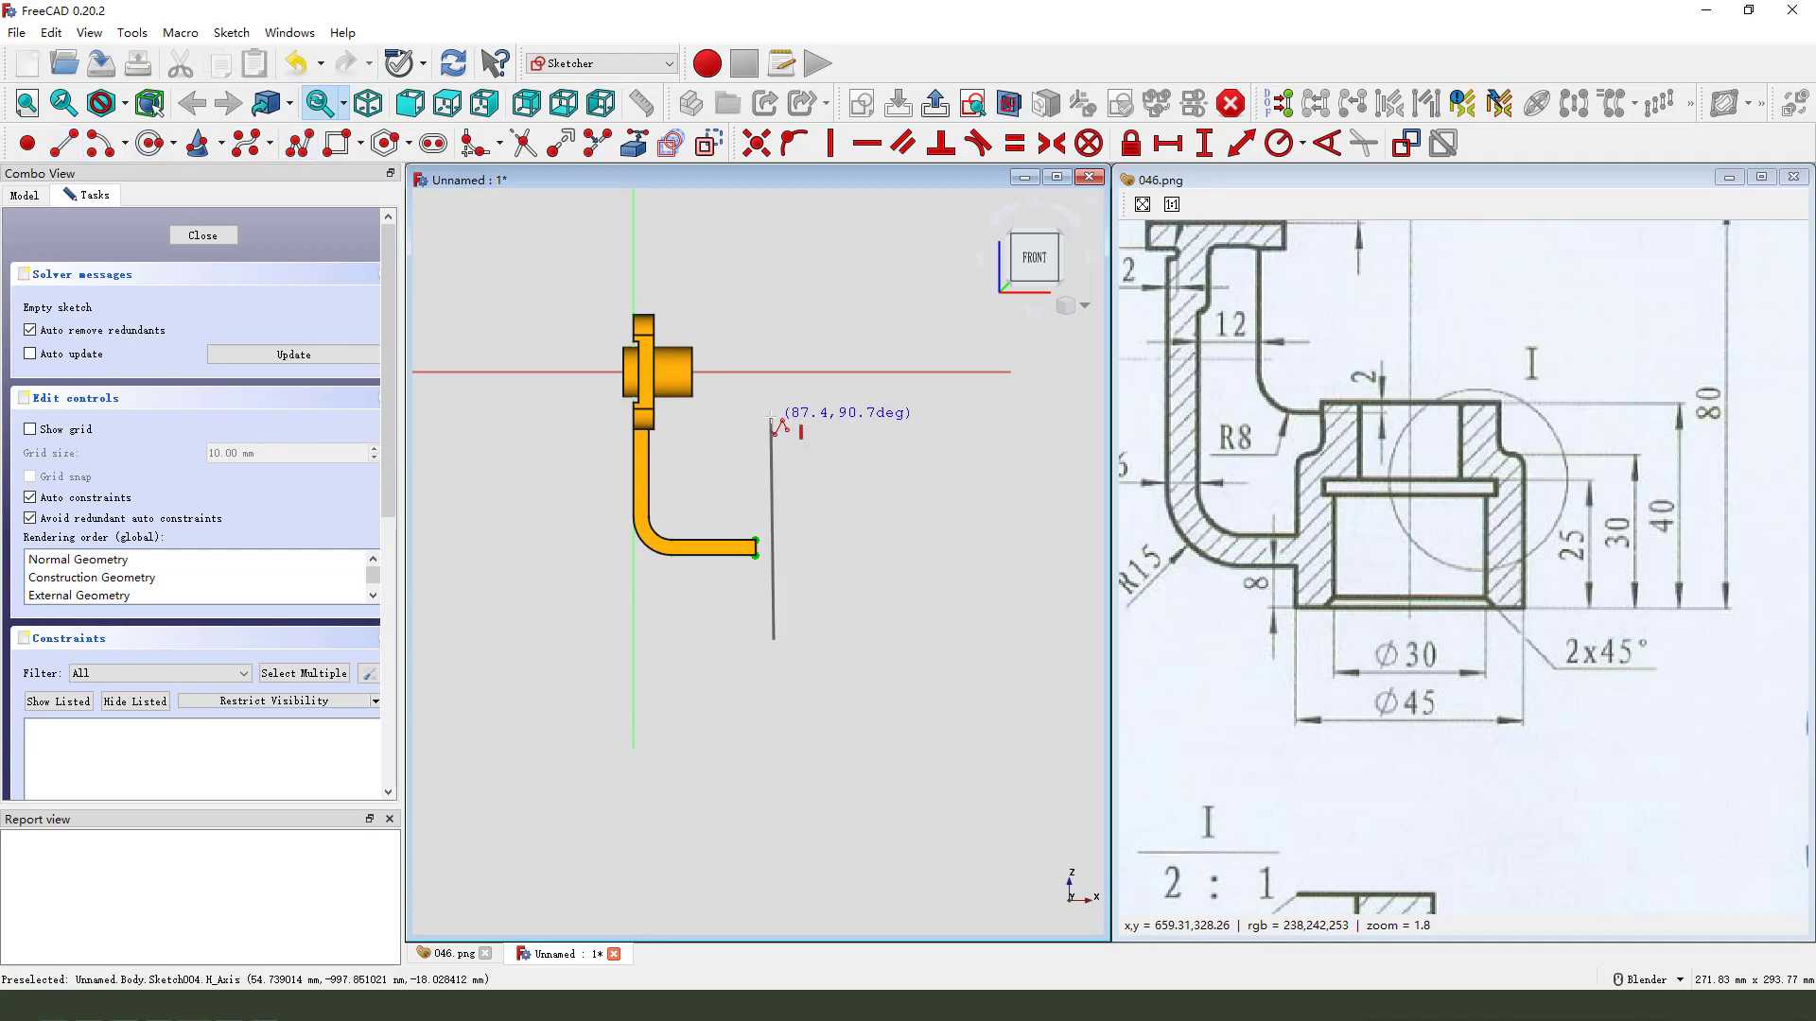
{"action": "left_click", "coordinate": [774, 417]}
{"action": "left_click", "coordinate": [862, 417]}
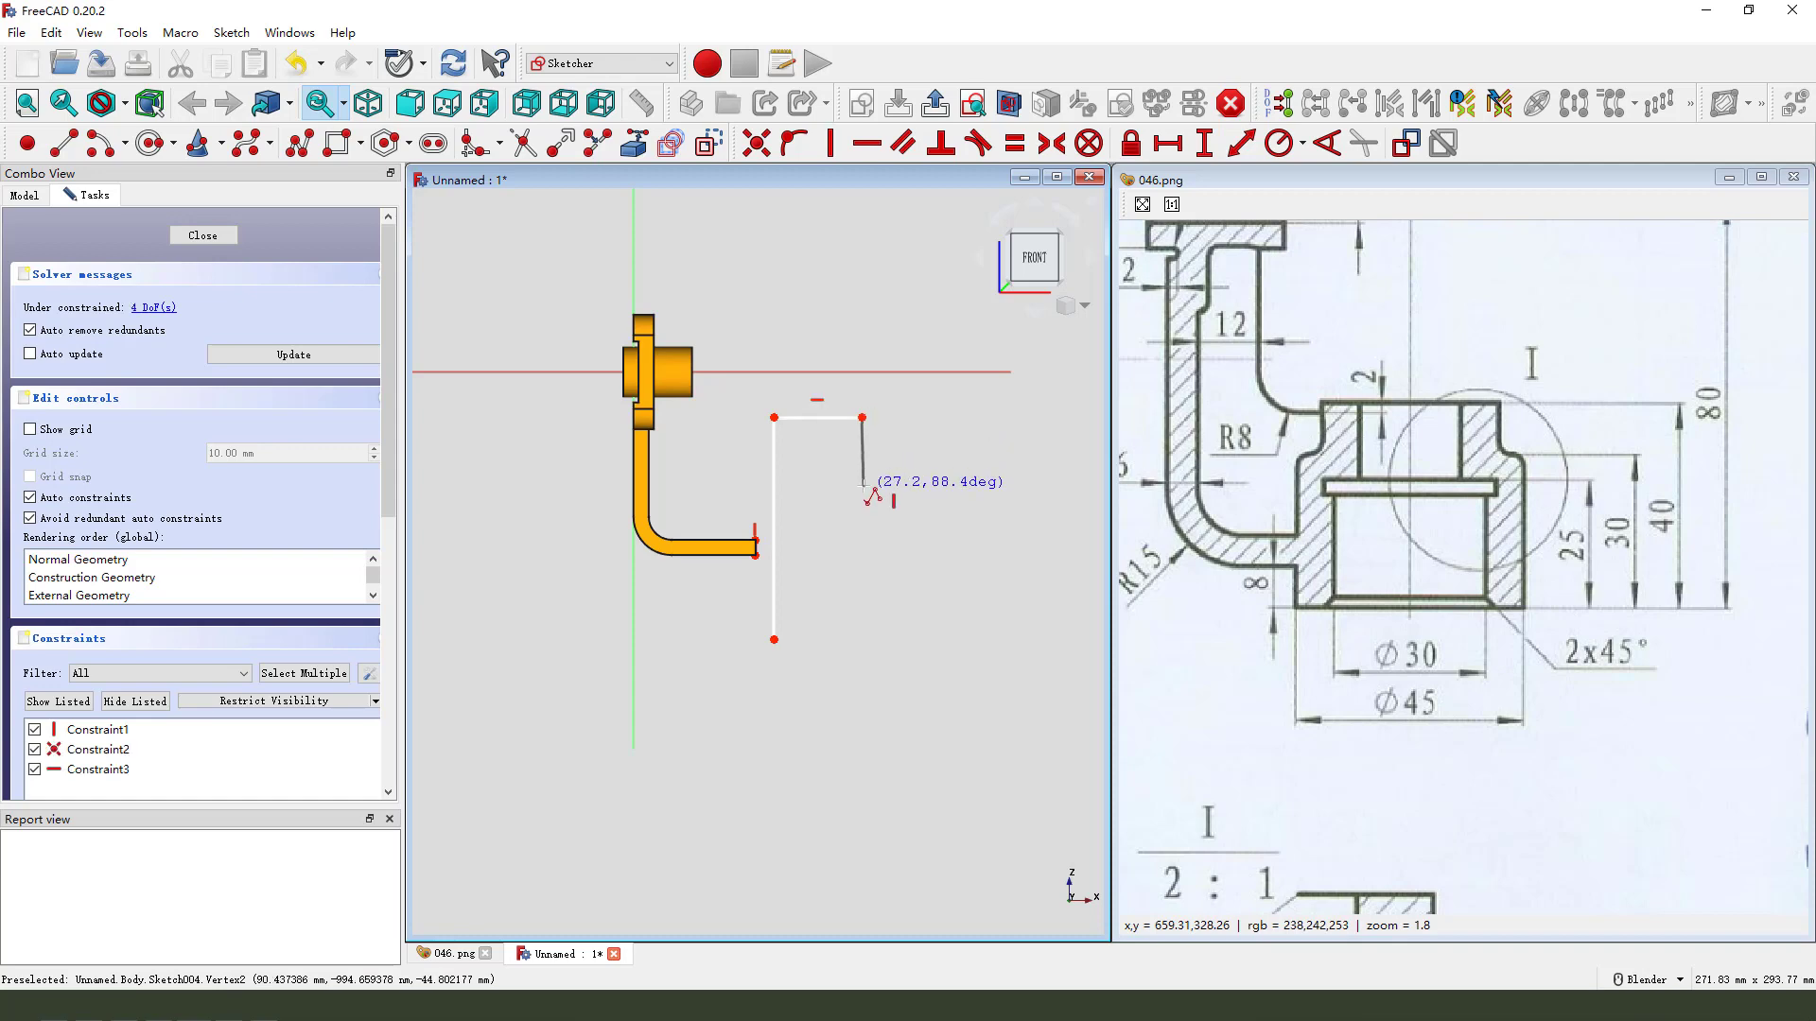
{"action": "left_click", "coordinate": [861, 486]}
{"action": "left_click", "coordinate": [904, 486]}
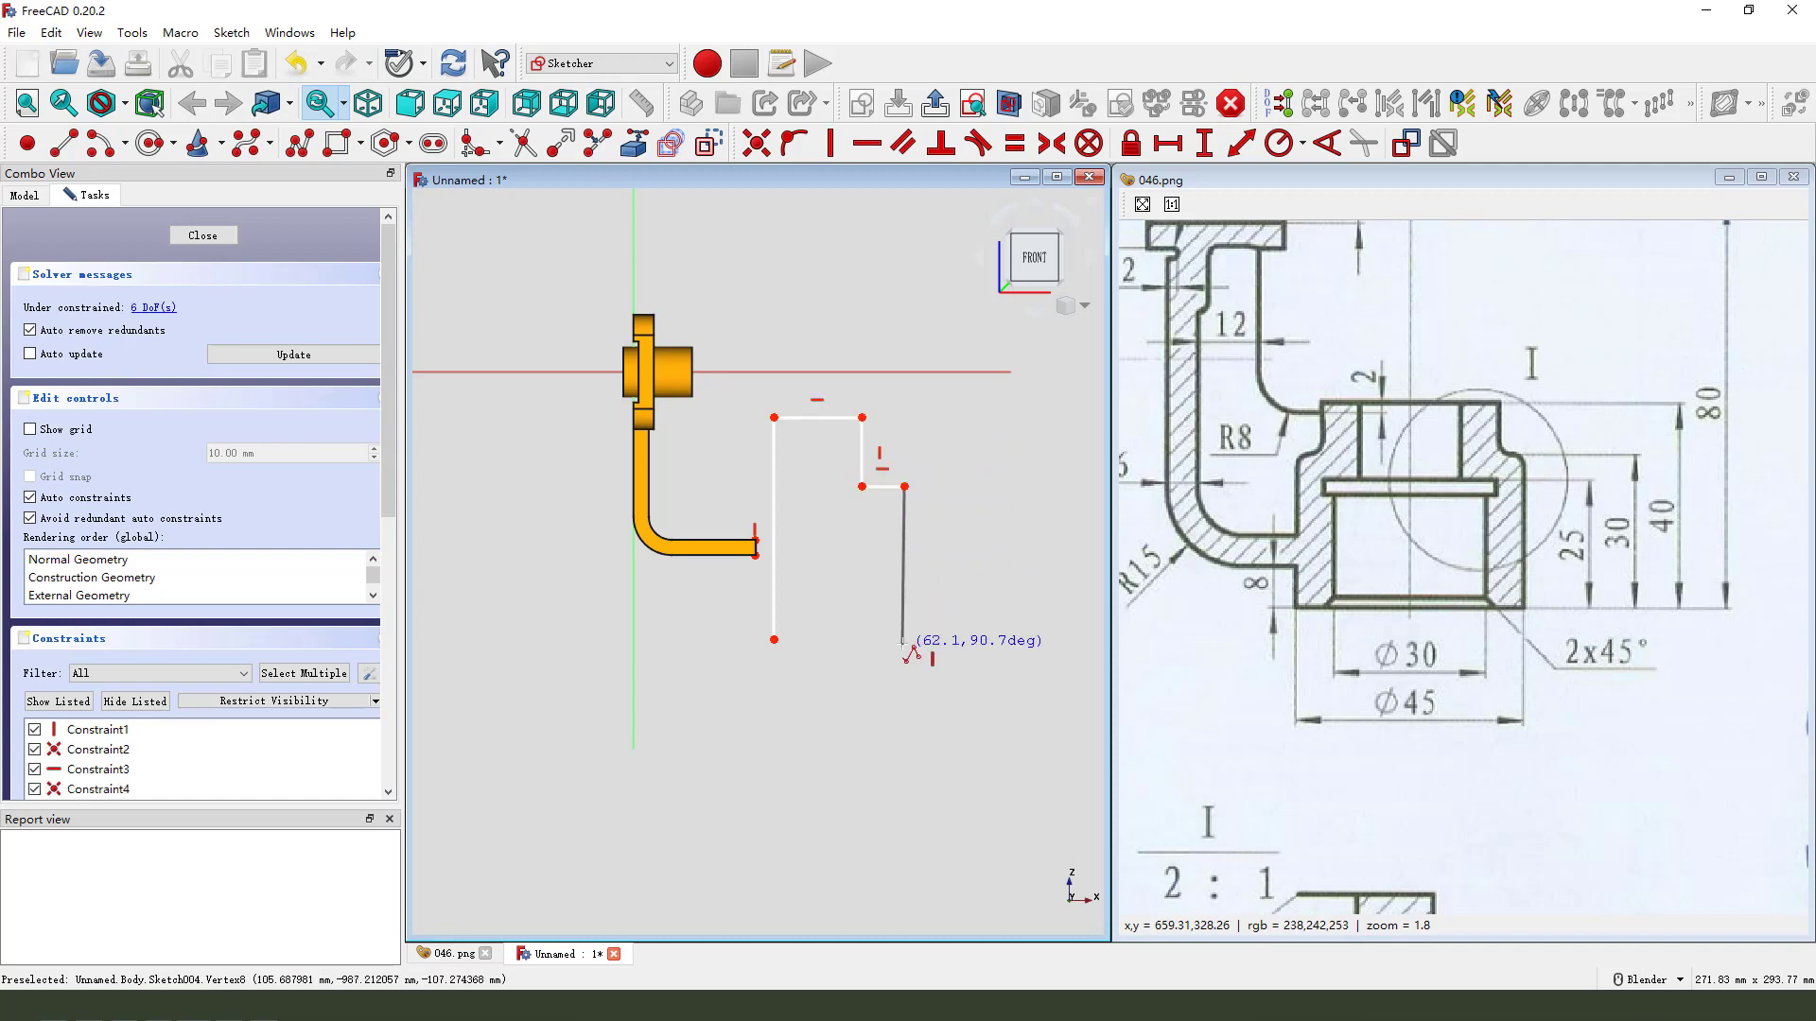
{"action": "left_click", "coordinate": [904, 648]}
{"action": "left_click", "coordinate": [773, 639]}
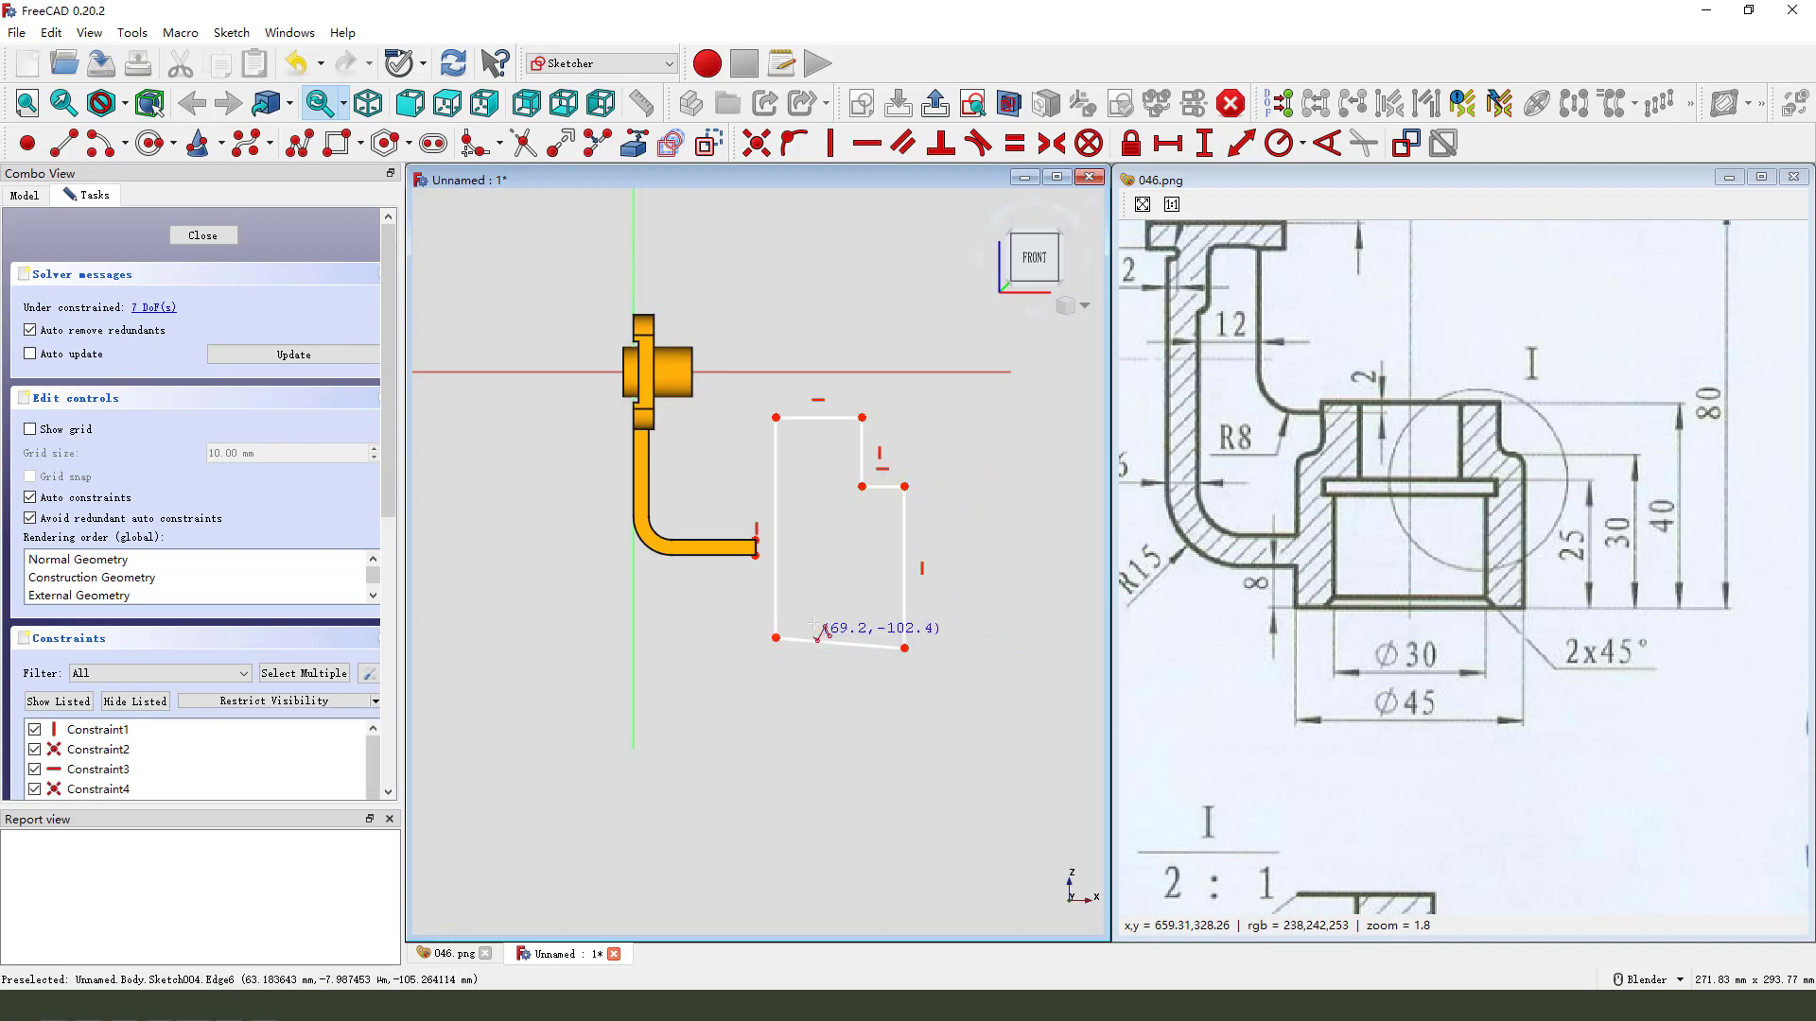
- Make the bottom edge horizontal and pin the left edge onto the arm end's reference point
{"action": "left_click", "coordinate": [834, 643]}
{"action": "left_click", "coordinate": [867, 143]}
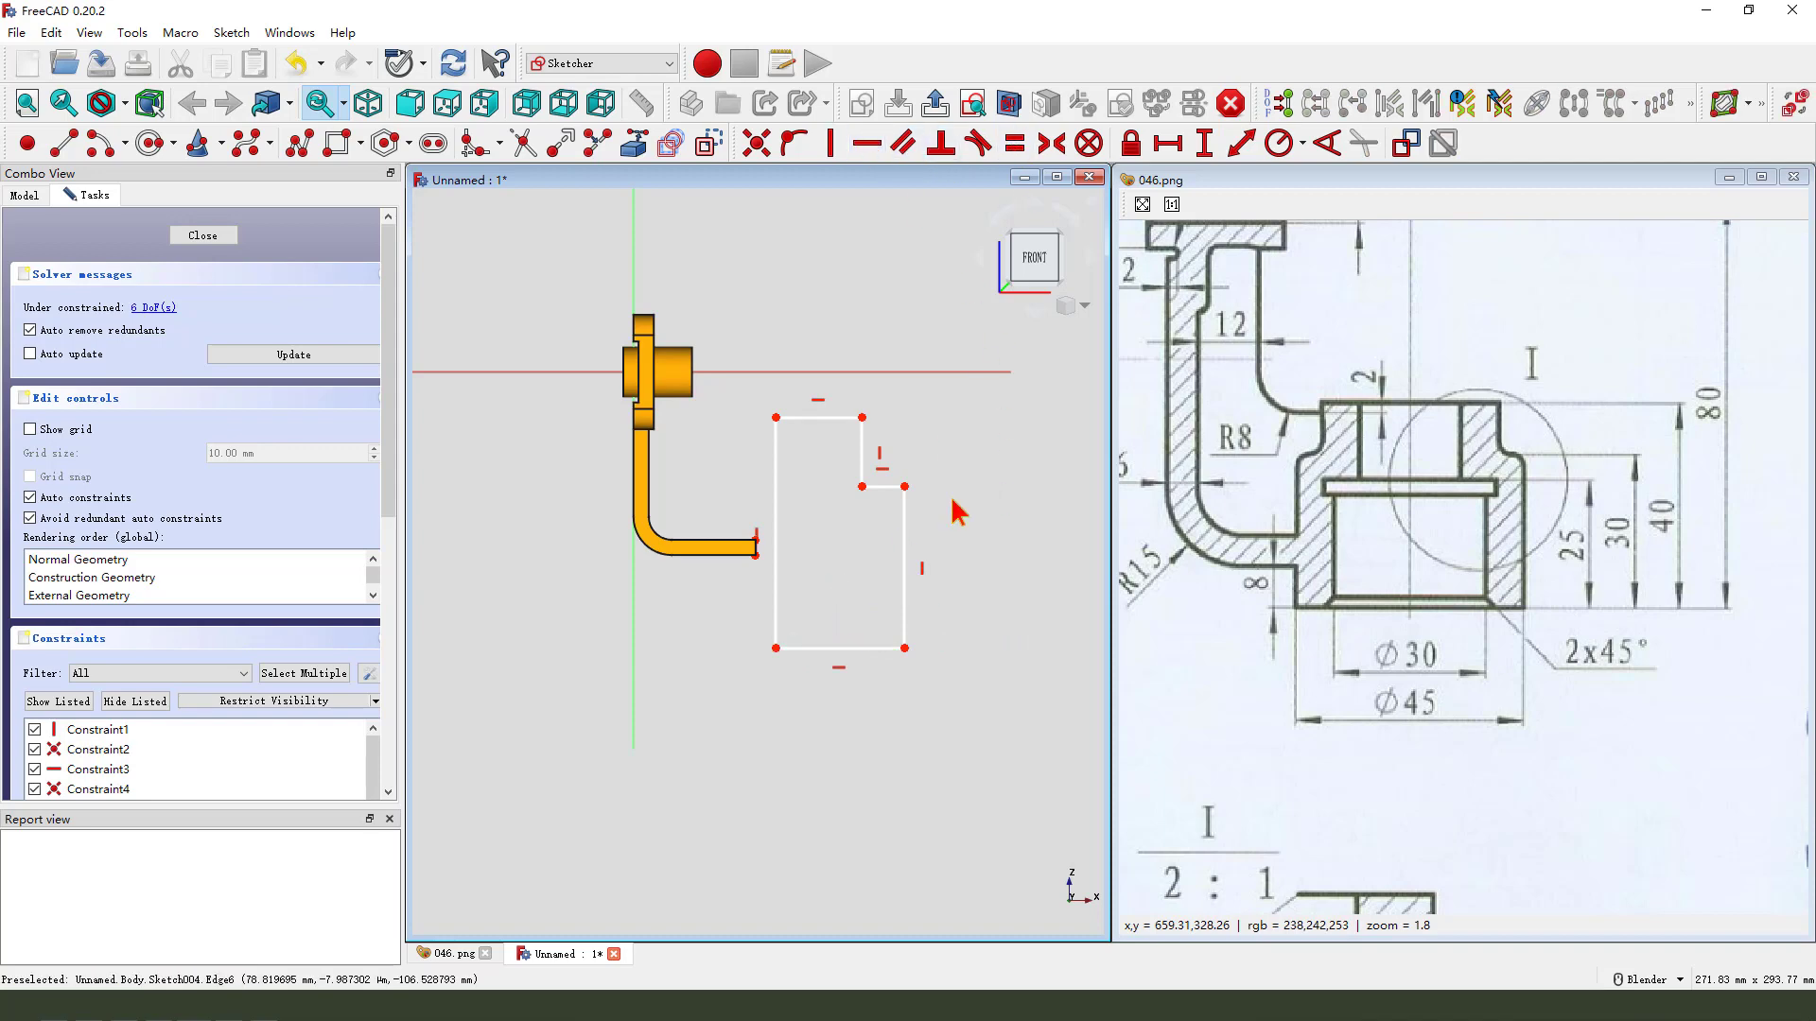
{"action": "left_click", "coordinate": [755, 556]}
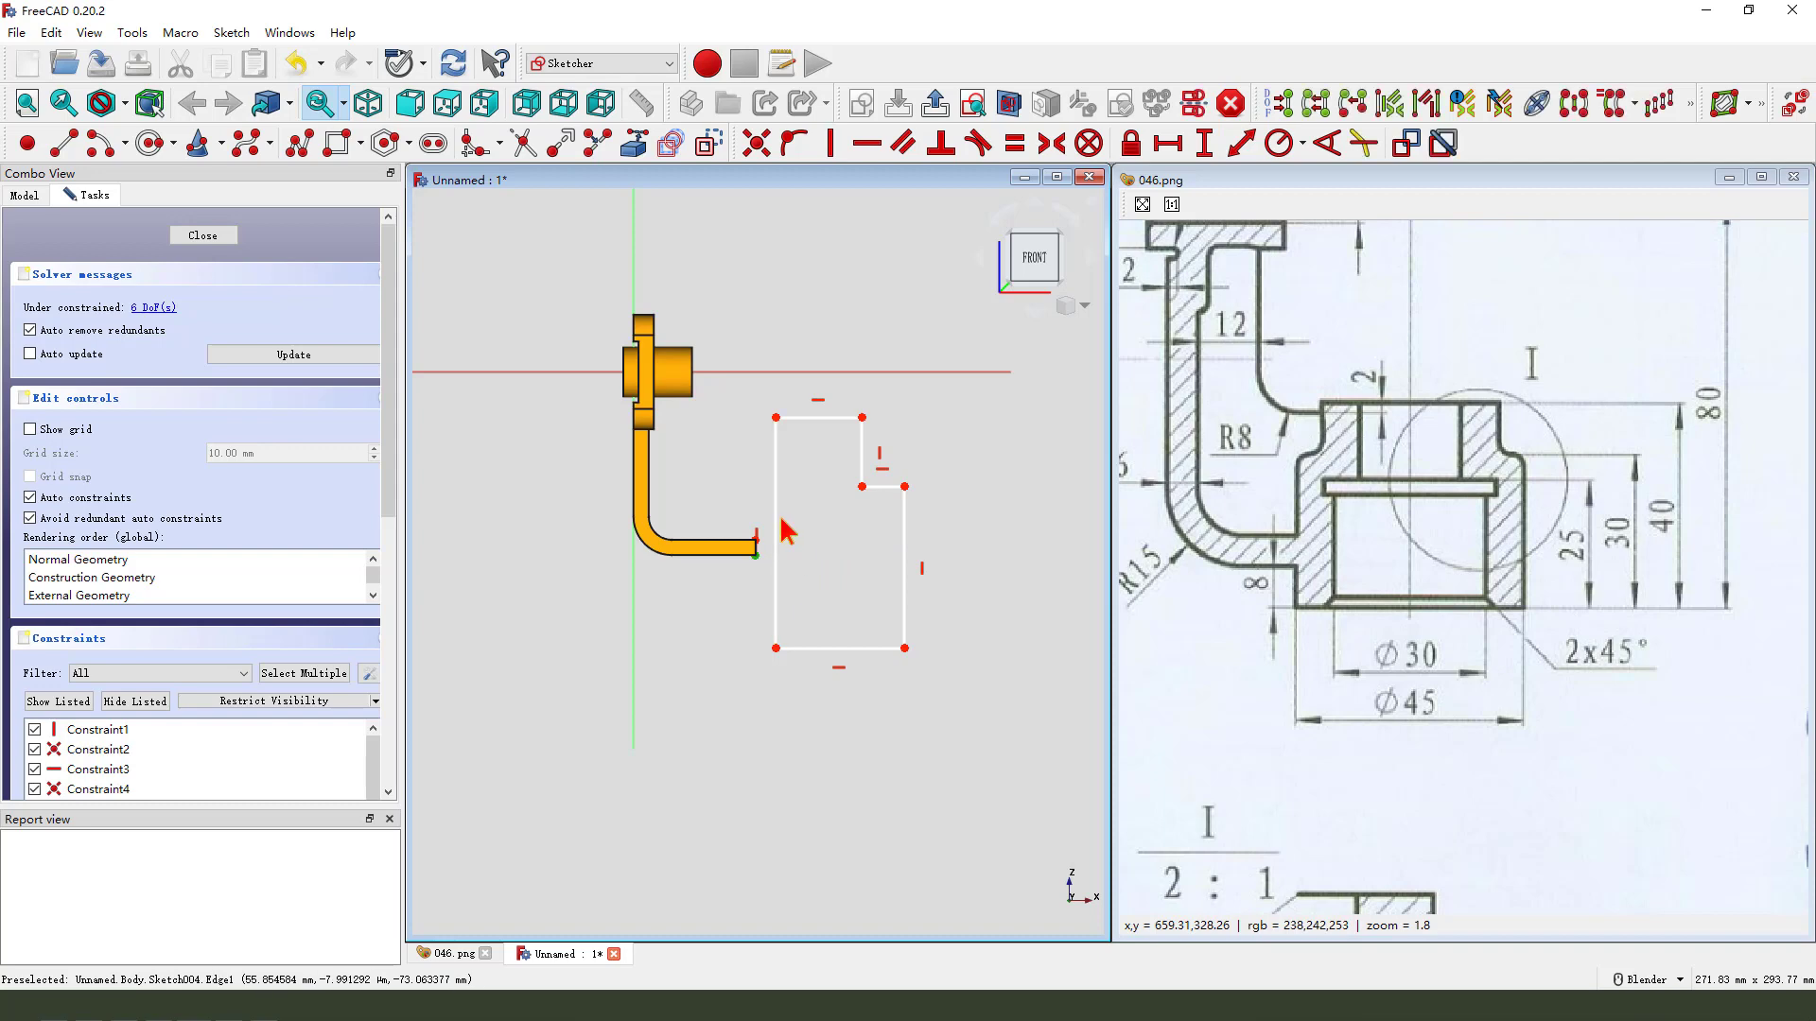
{"action": "left_click", "coordinate": [780, 522]}
{"action": "left_click", "coordinate": [792, 143]}
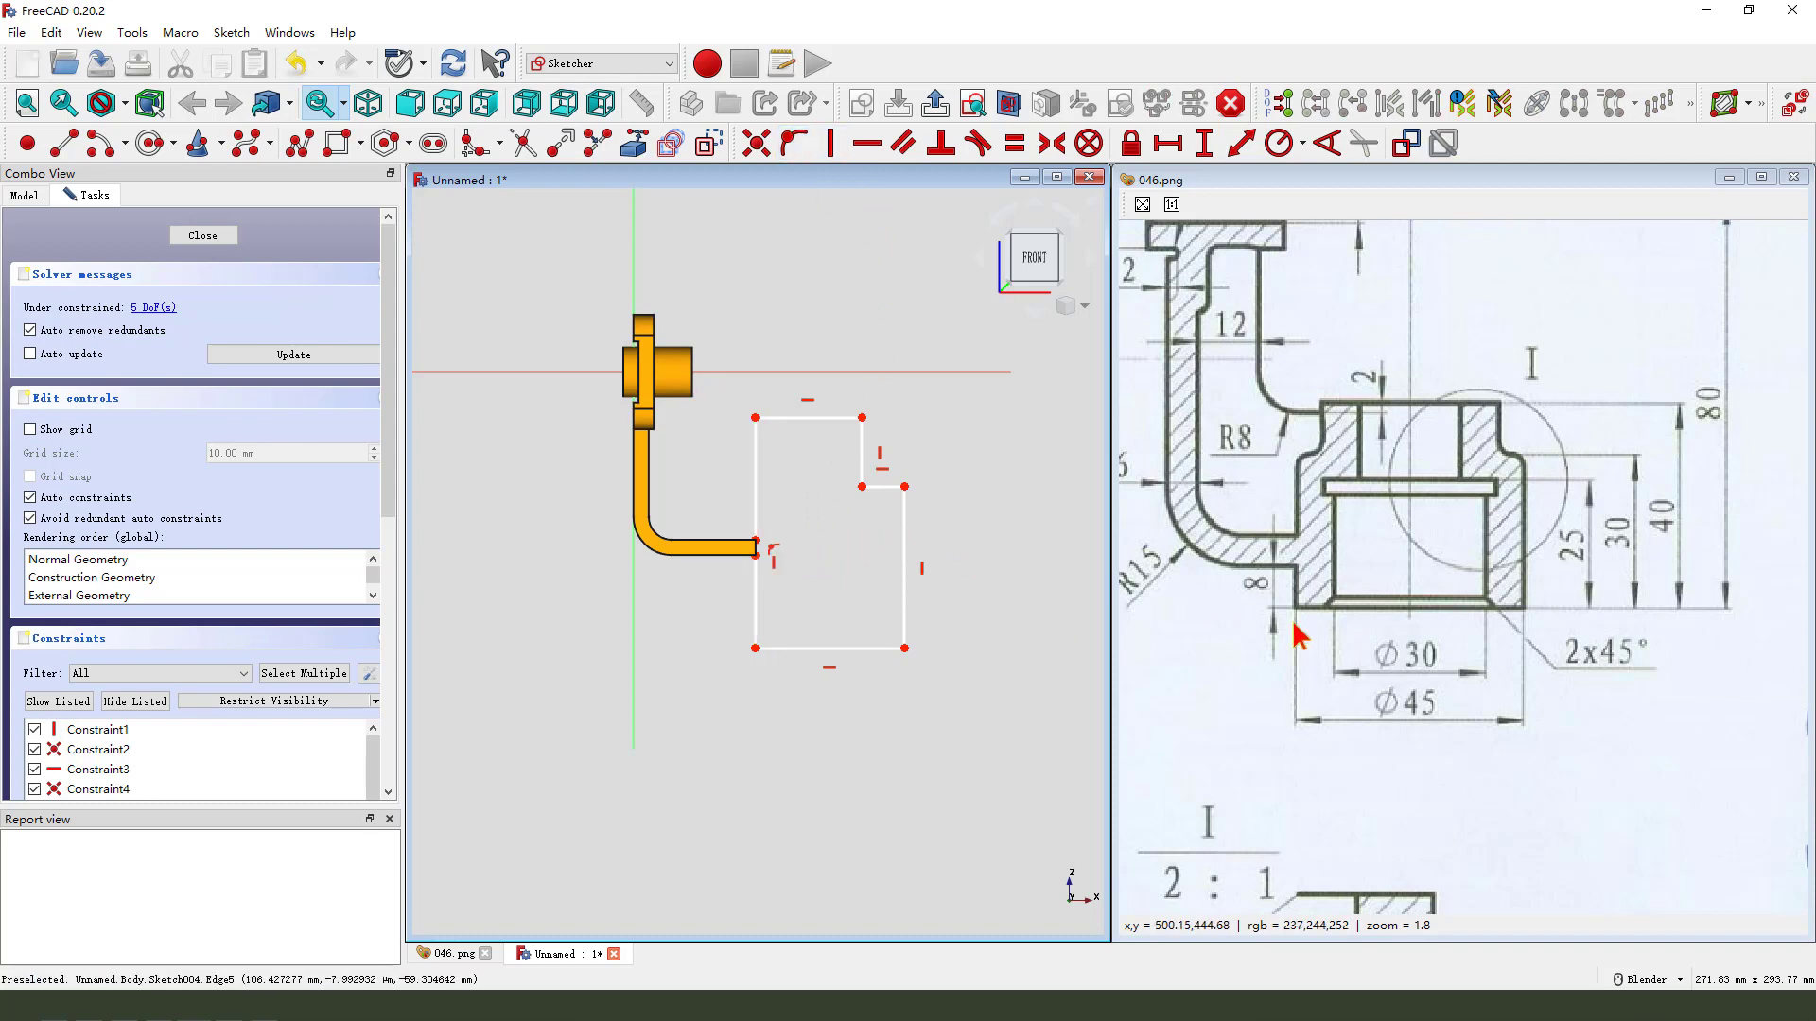
- Dimension the bottom edge width at 22.5 mm and move its label below the sketch
{"action": "left_click", "coordinate": [885, 649]}
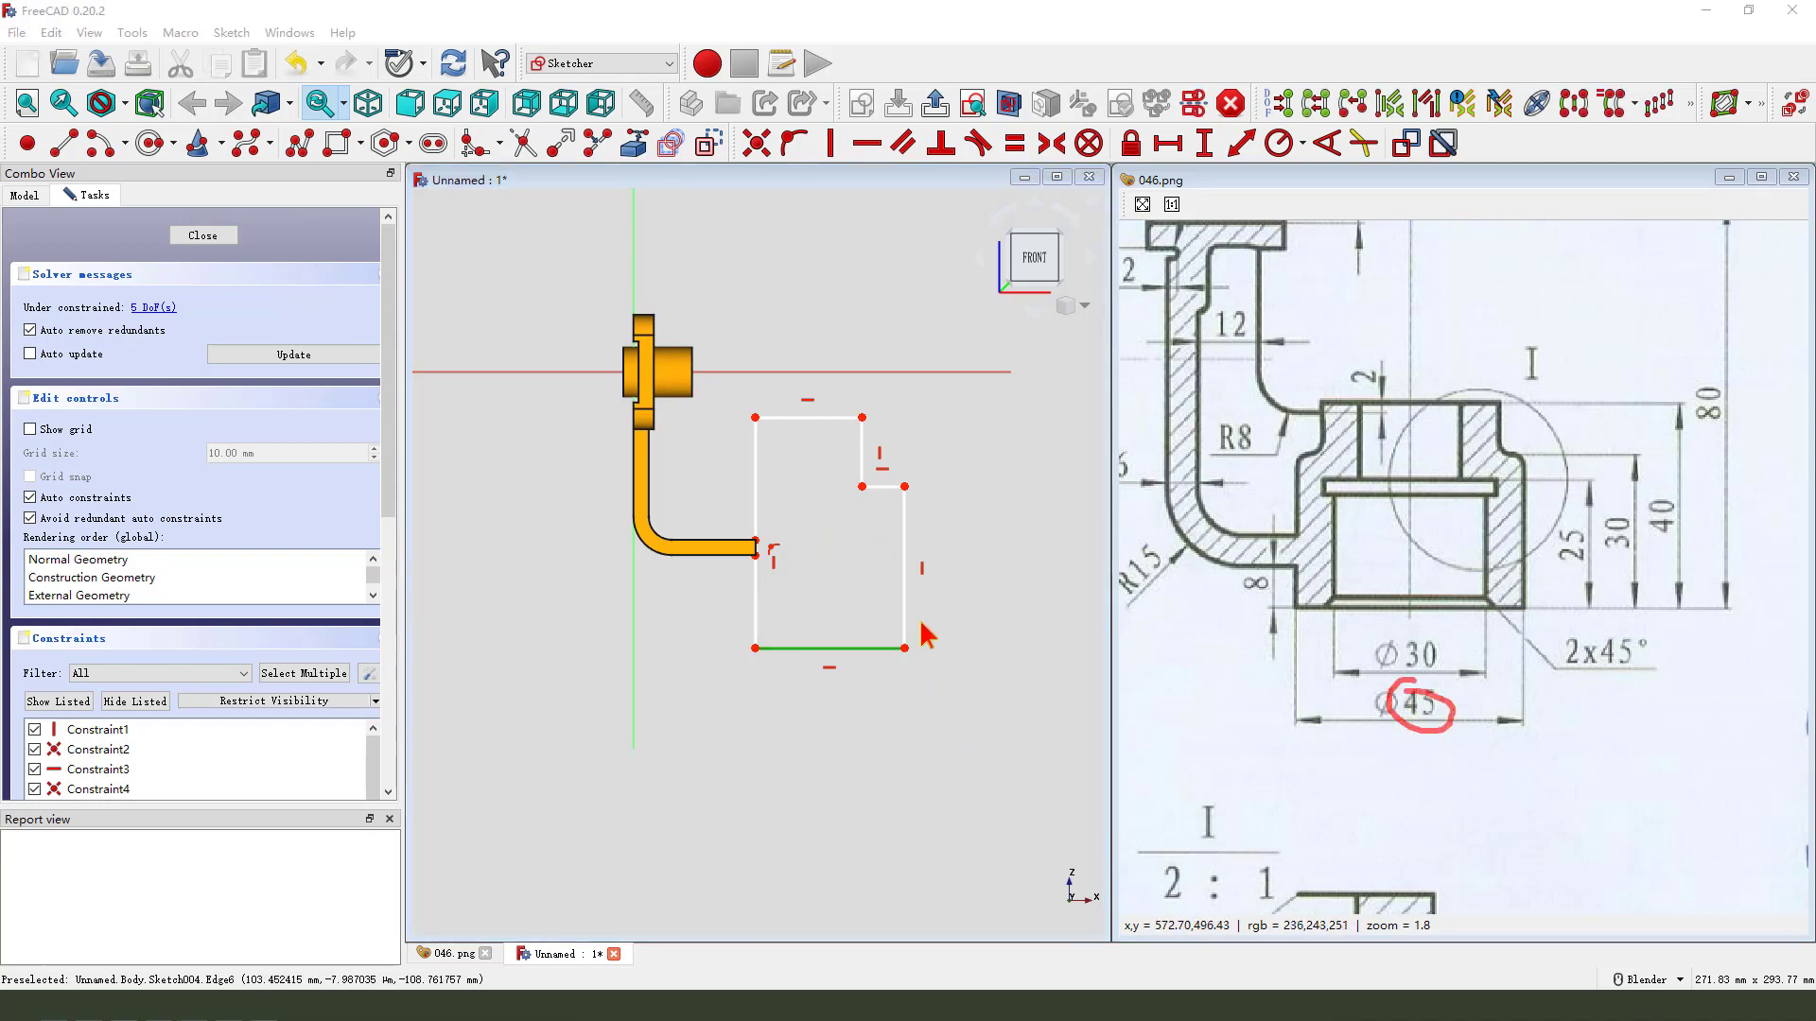
{"action": "left_click", "coordinate": [1169, 143]}
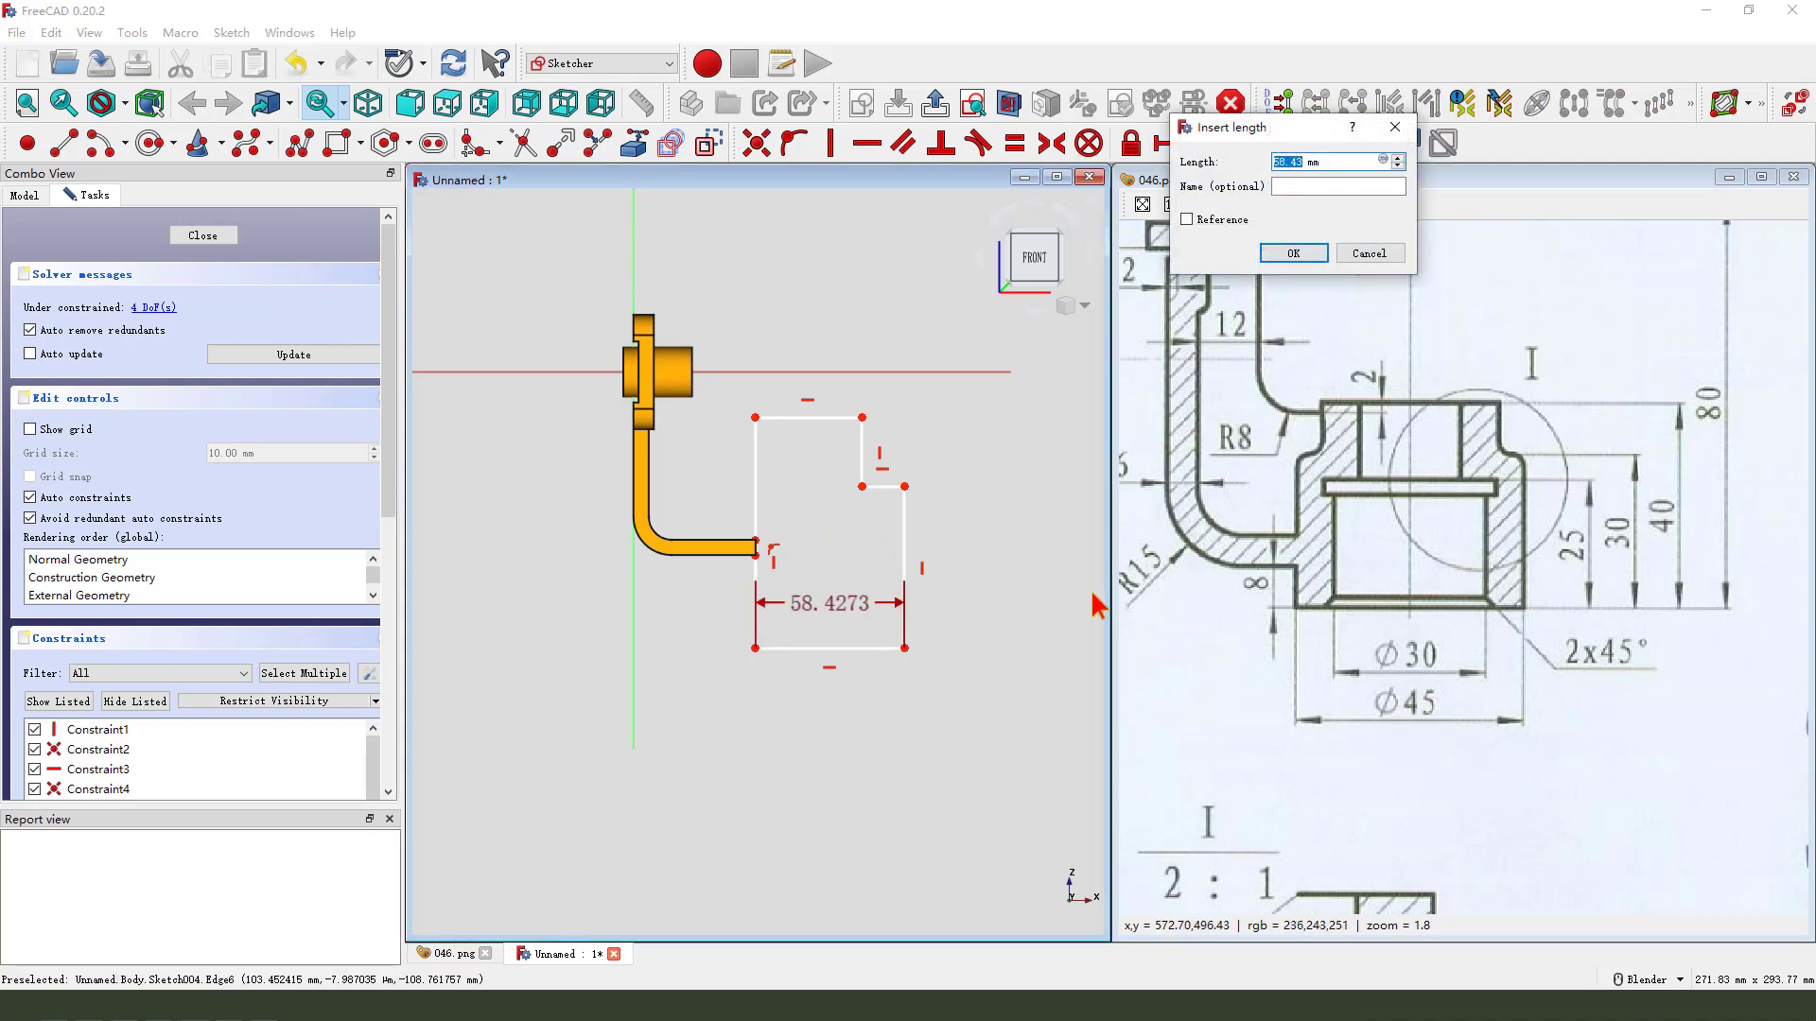
{"action": "key", "text": "Return"}
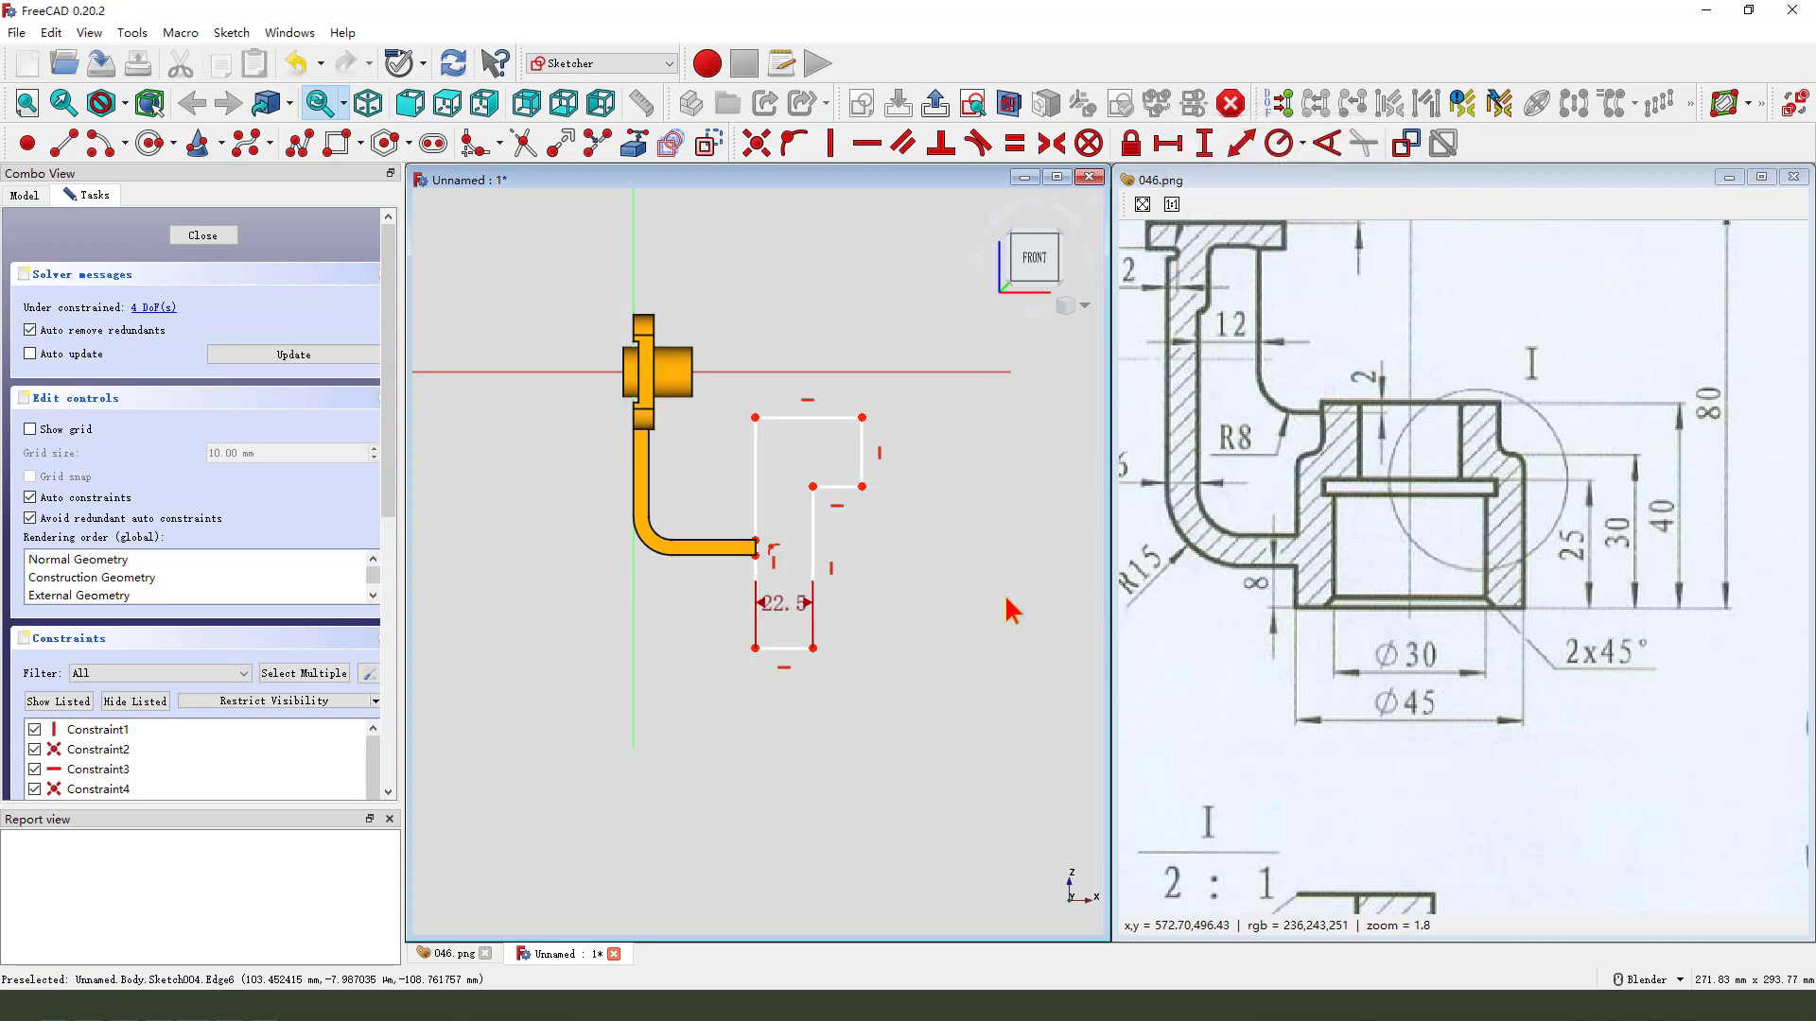
{"action": "mouse_move", "coordinate": [794, 611]}
{"action": "left_mouse_down"}
{"action": "mouse_move", "coordinate": [811, 689]}
{"action": "mouse_move", "coordinate": [867, 713]}
{"action": "mouse_move", "coordinate": [851, 711]}
{"action": "left_mouse_up"}
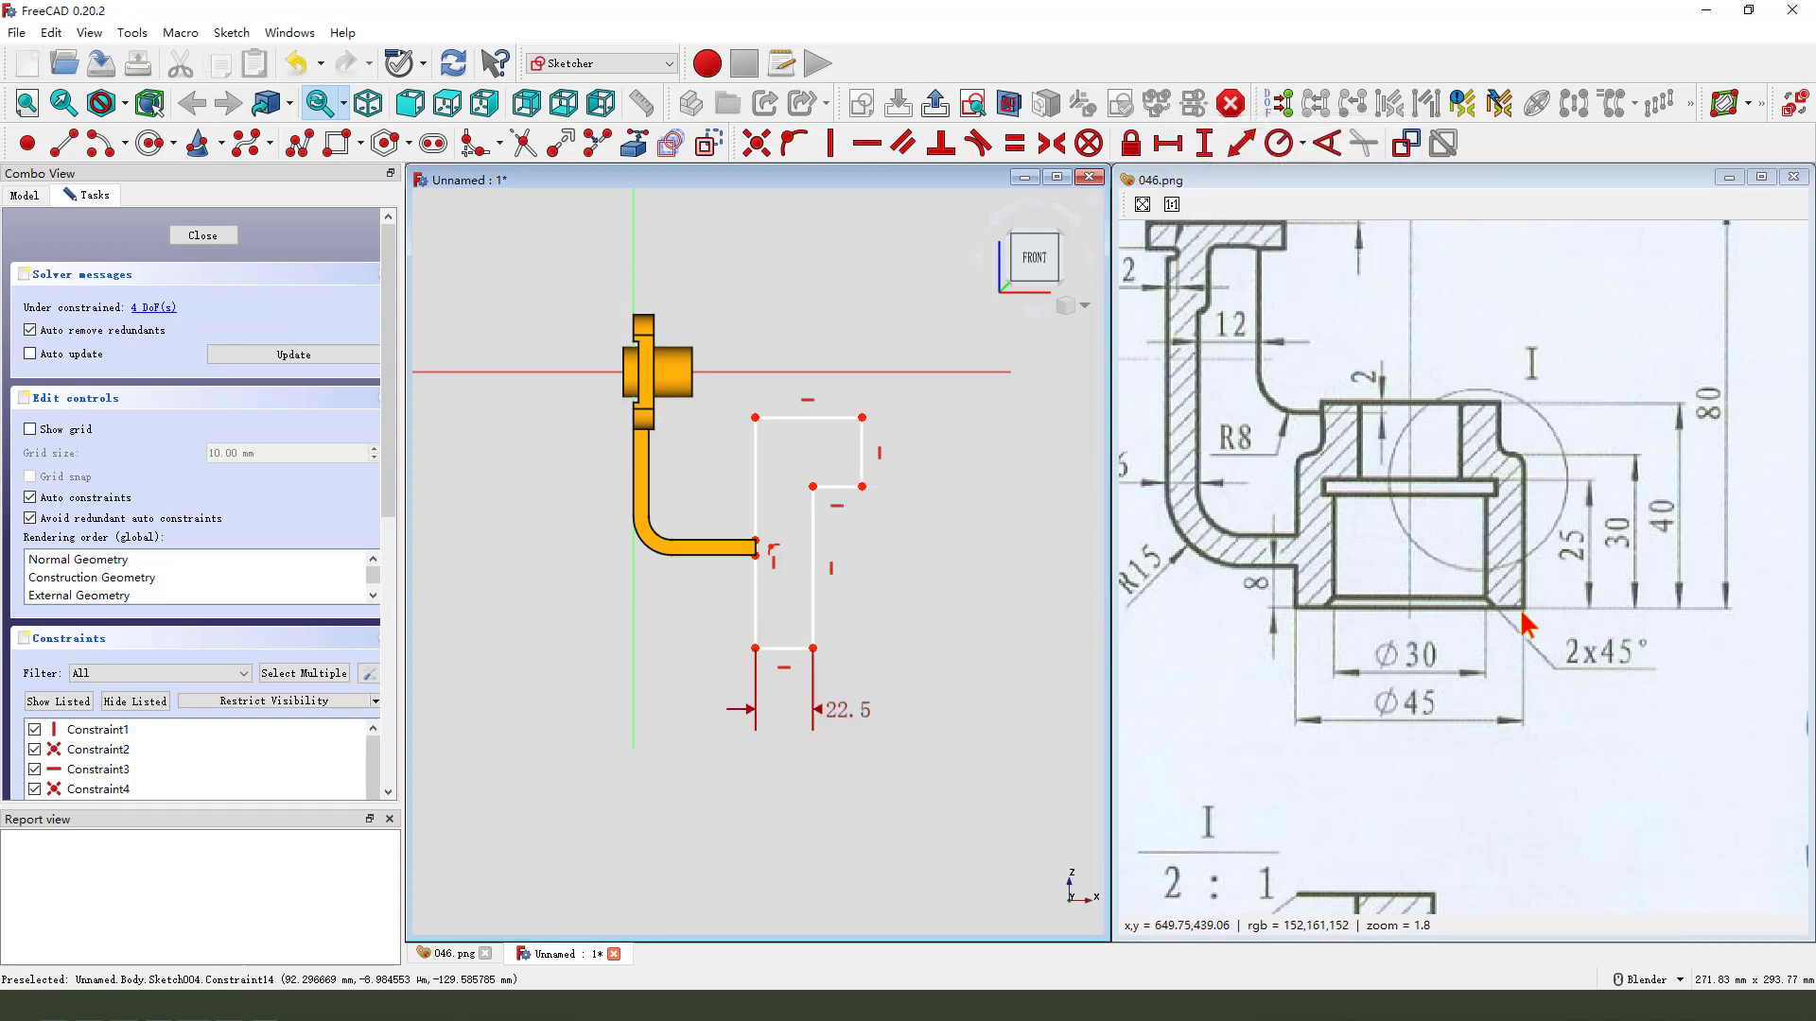
{"action": "left_click_drag", "start_coordinate": [1616, 503], "coordinate": [1610, 528]}
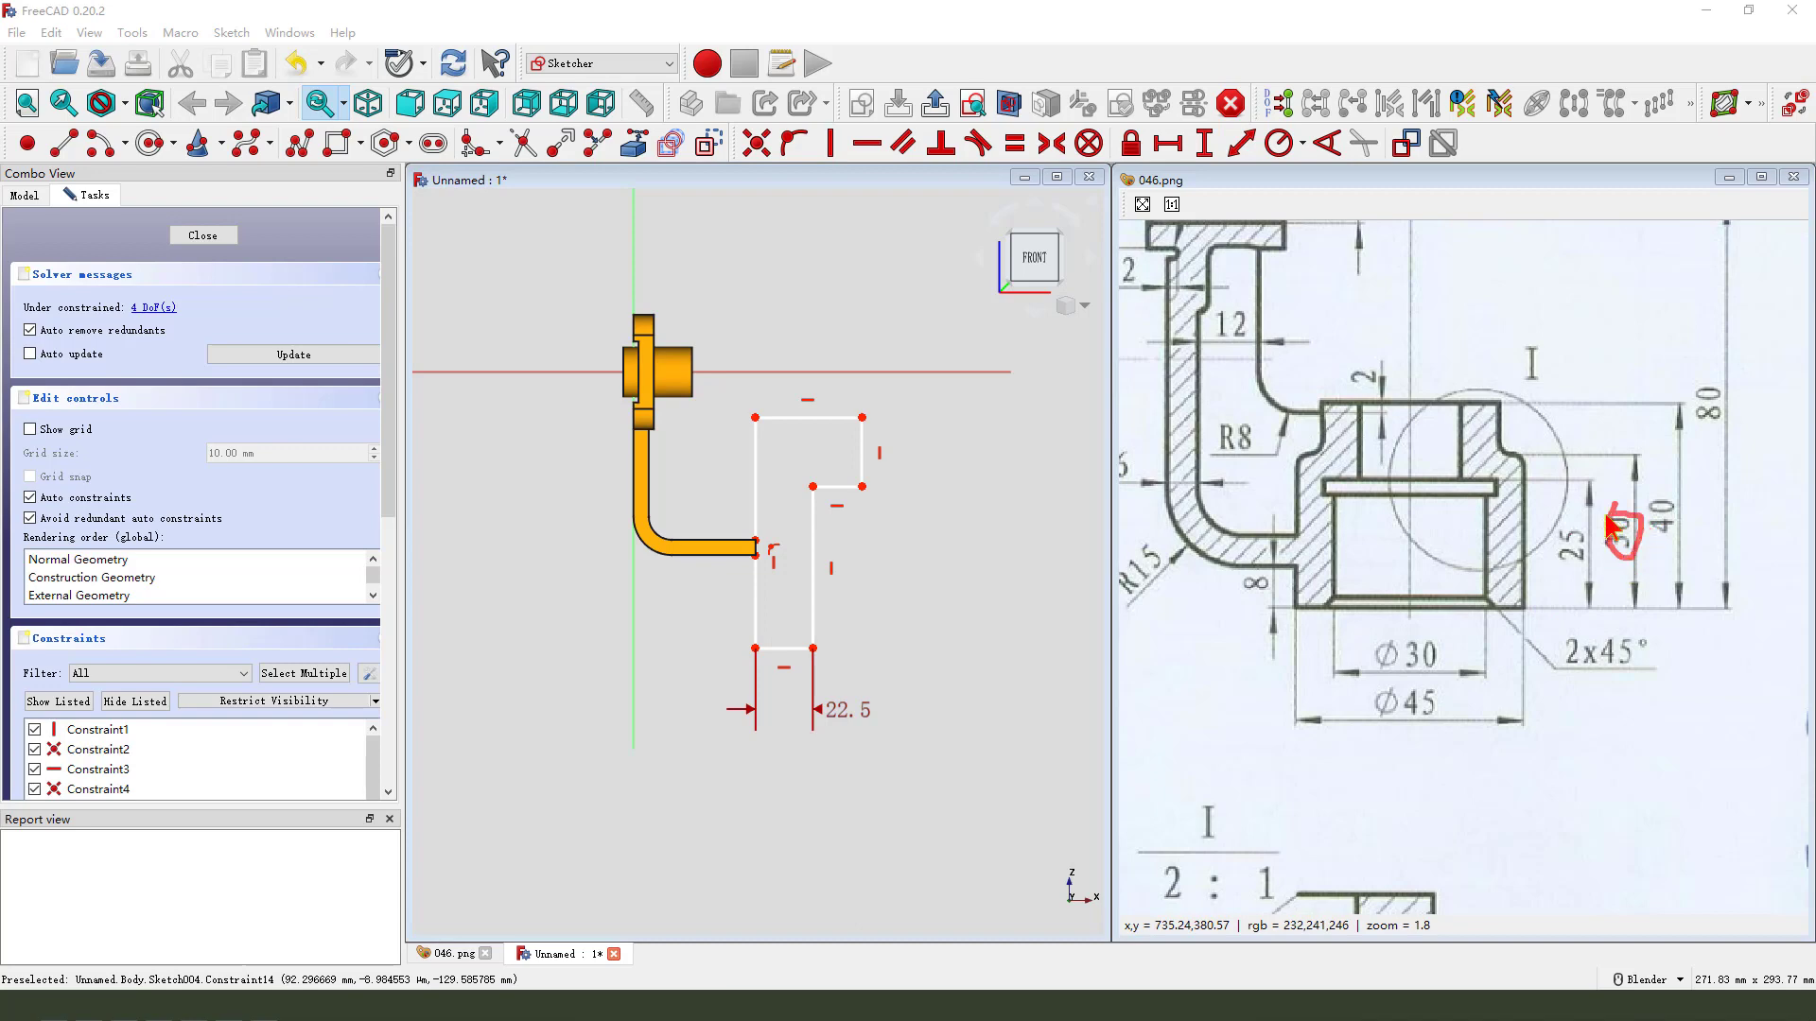
- Constrain the inner right vertical line to 30 mm and place its label right of the sketch
{"action": "left_click", "coordinate": [813, 568]}
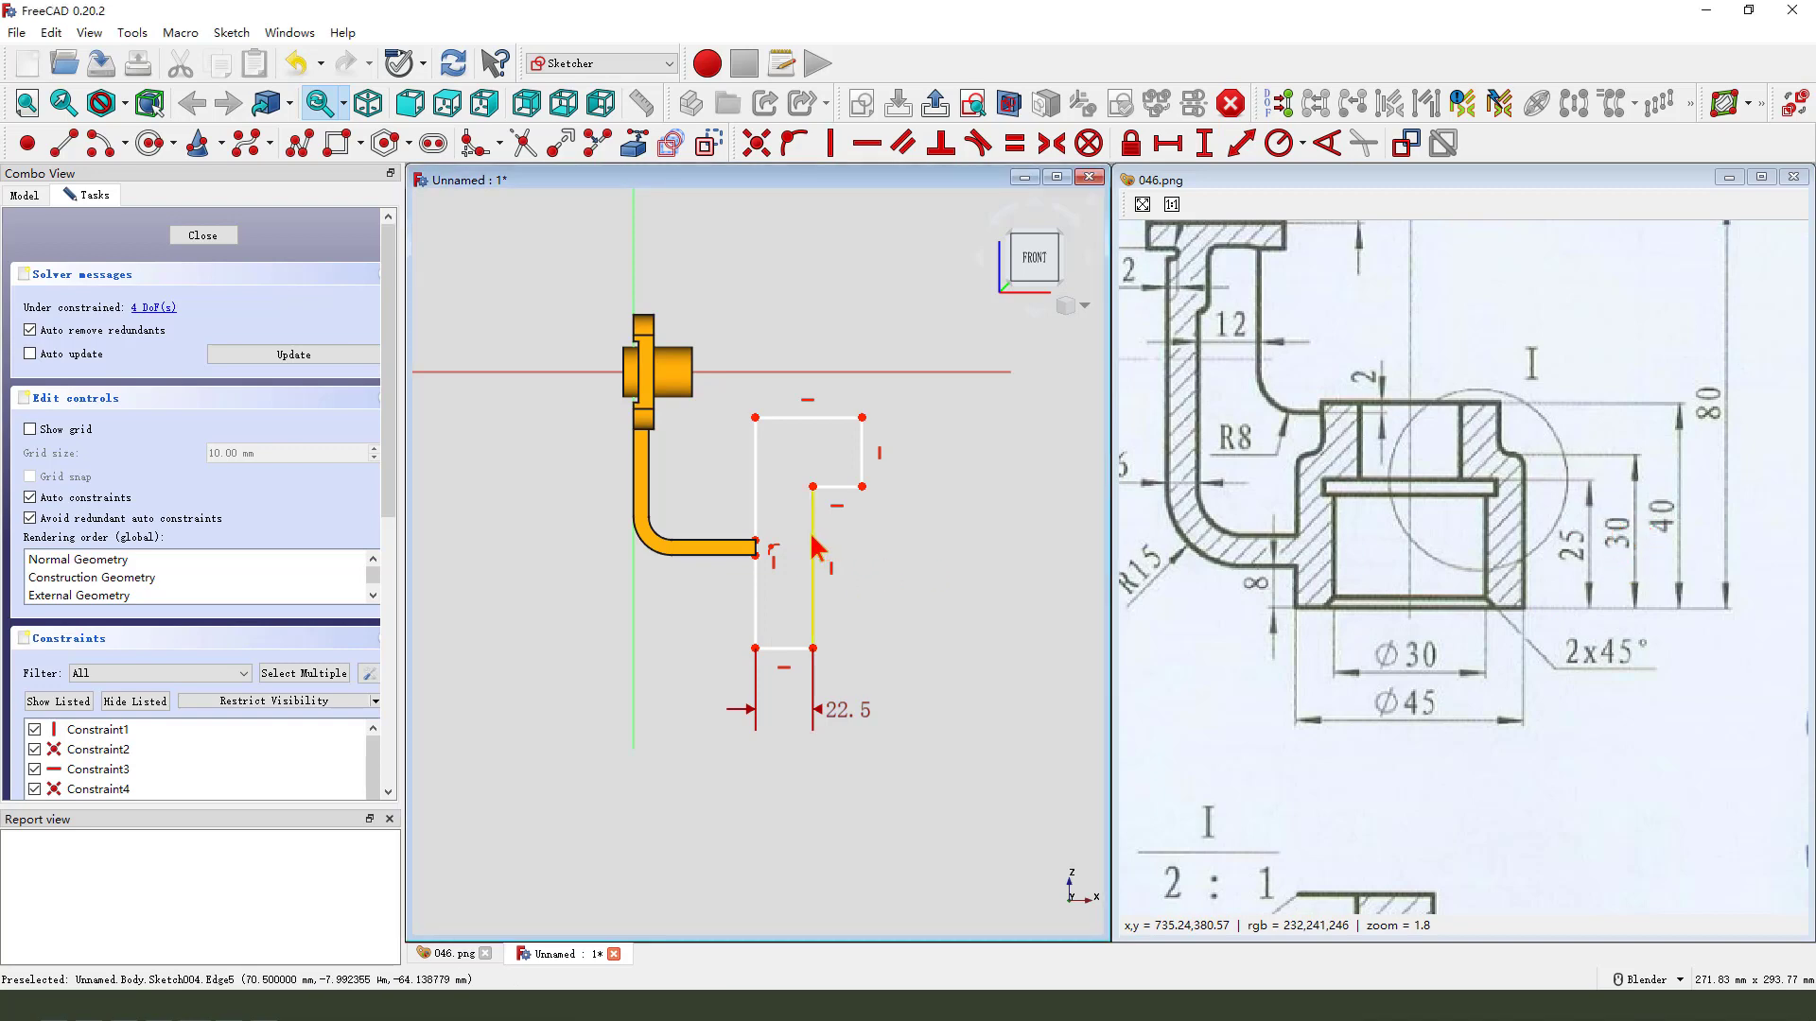
{"action": "left_click", "coordinate": [1205, 144]}
{"action": "key", "text": "Return"}
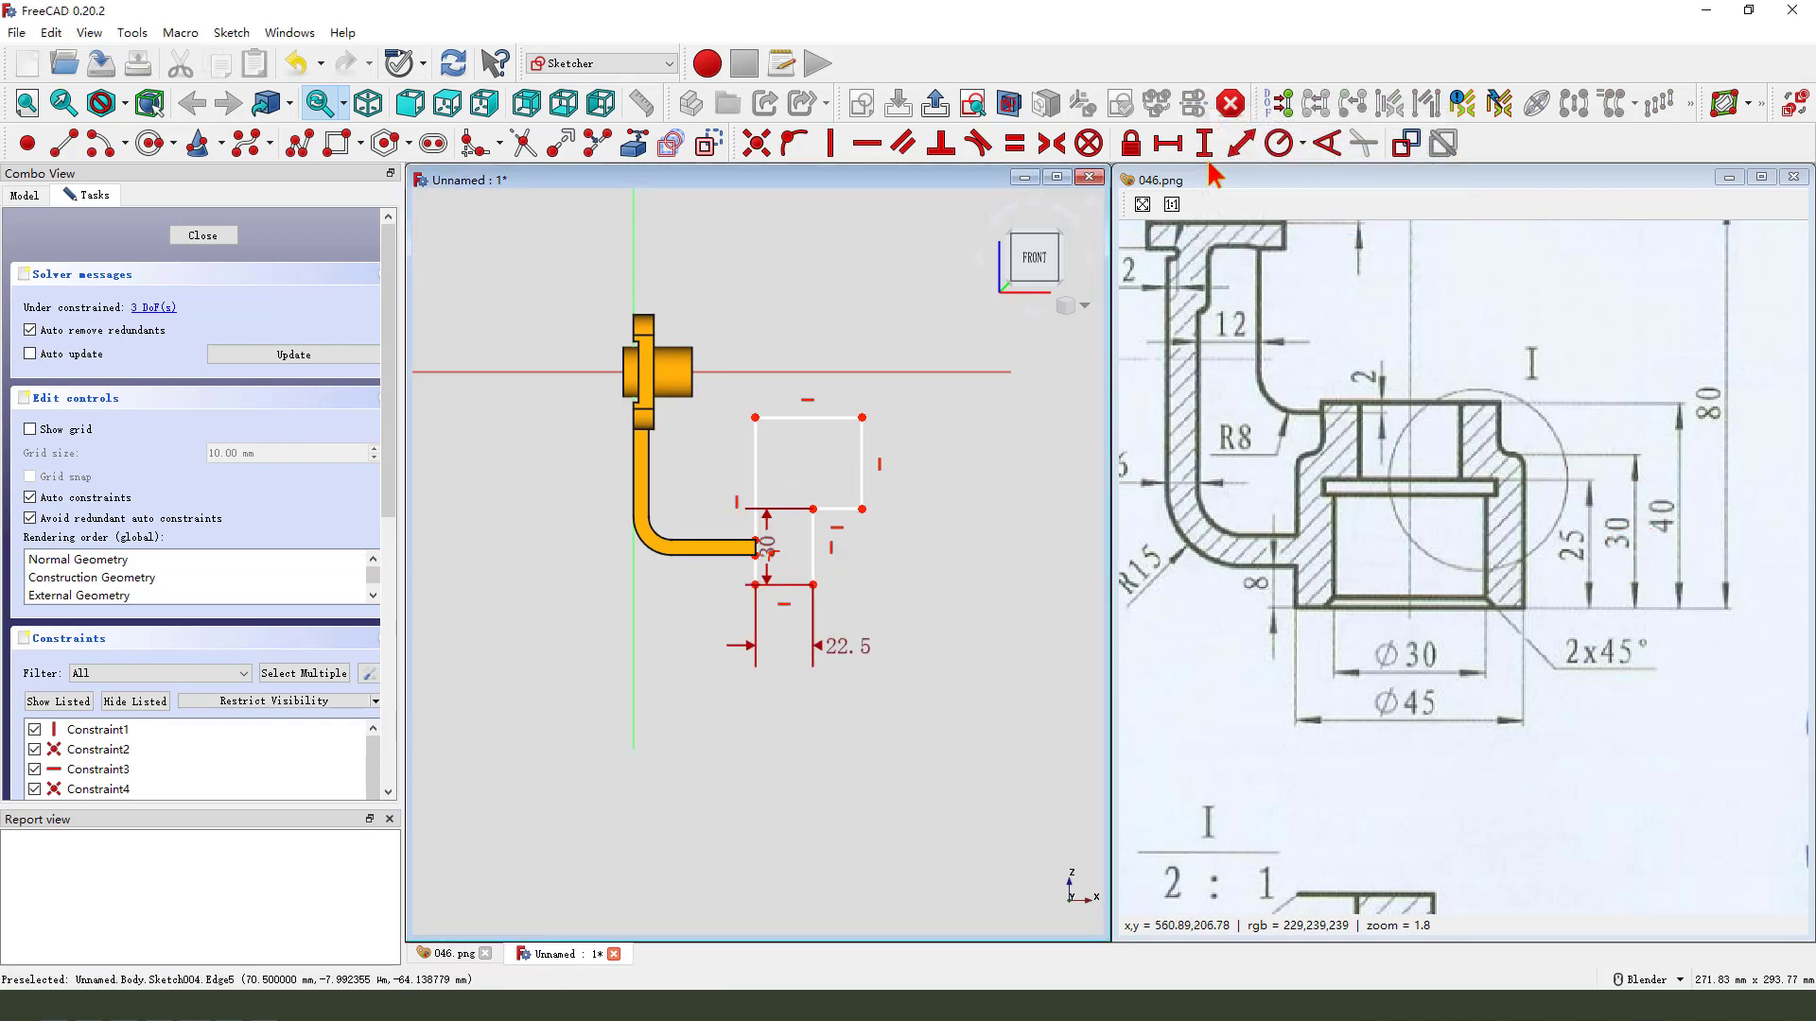
{"action": "left_click_drag", "start_coordinate": [785, 530], "coordinate": [943, 544]}
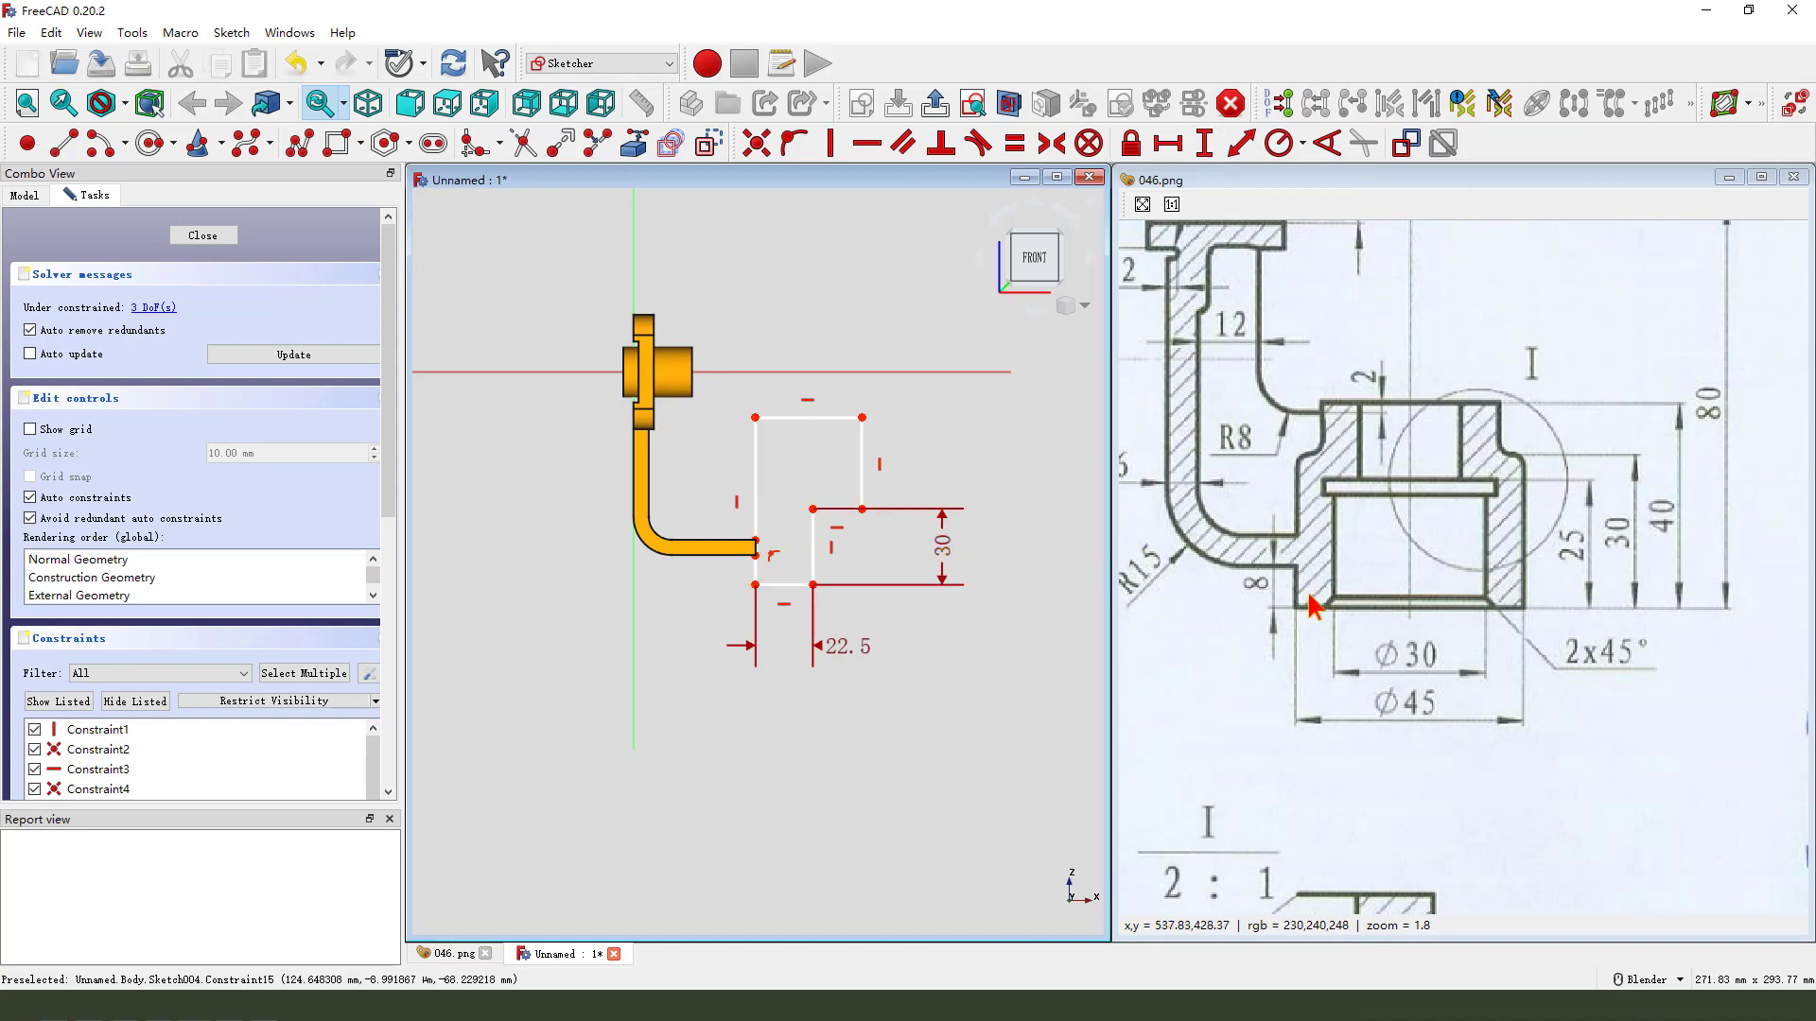
{"action": "left_click_drag", "start_coordinate": [1267, 563], "coordinate": [1240, 583]}
- Give the short left edge an 8 mm vertical length
{"action": "left_click", "coordinate": [756, 567]}
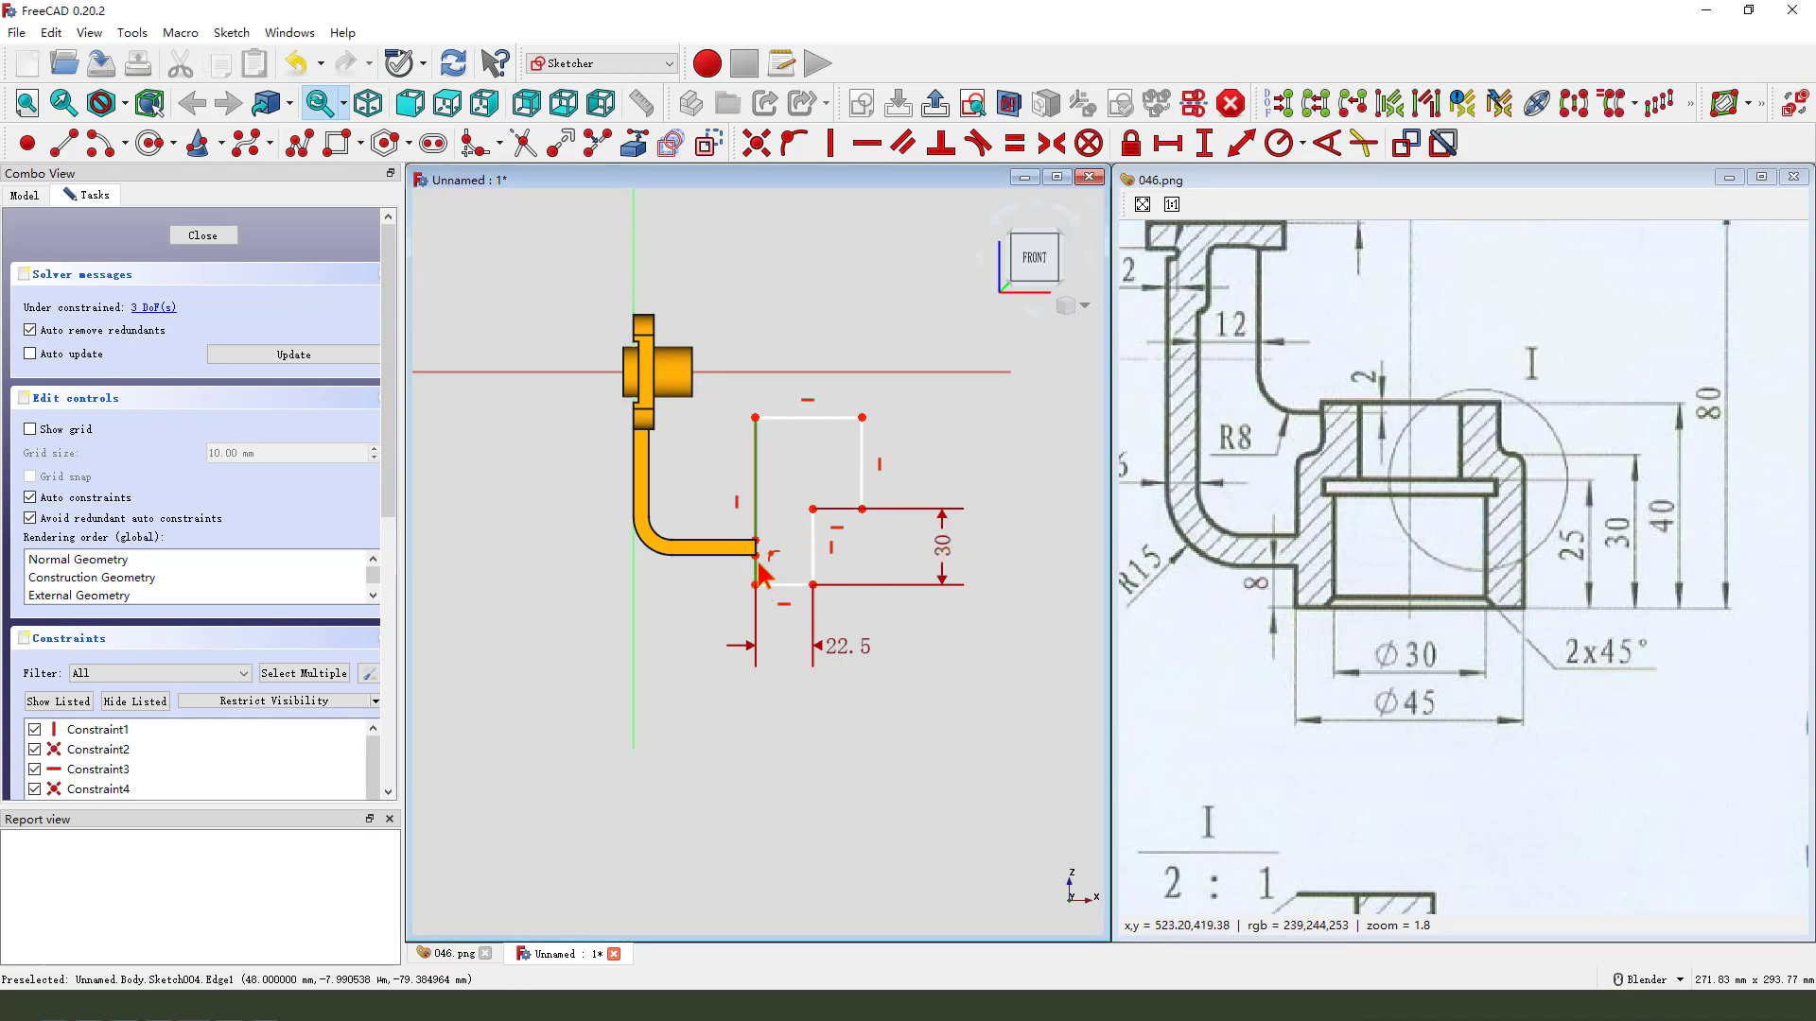
{"action": "left_click", "coordinate": [773, 604]}
{"action": "left_click", "coordinate": [756, 584]}
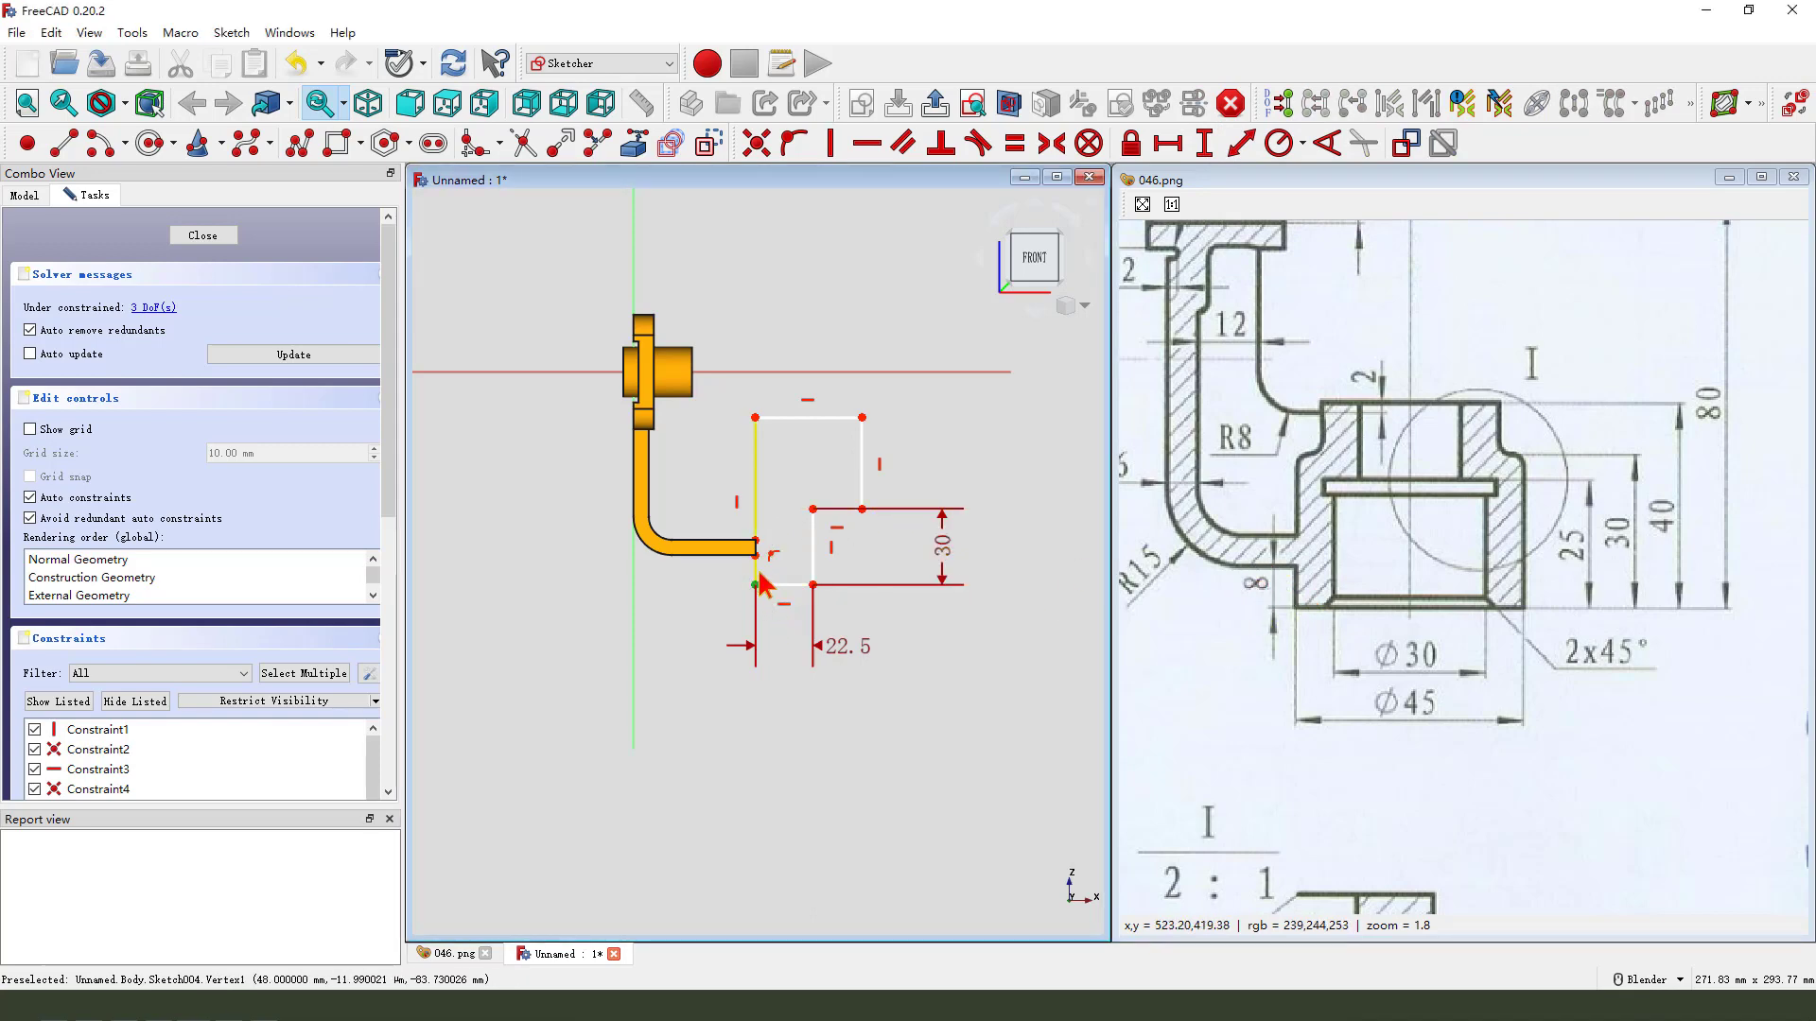
{"action": "left_click", "coordinate": [757, 567]}
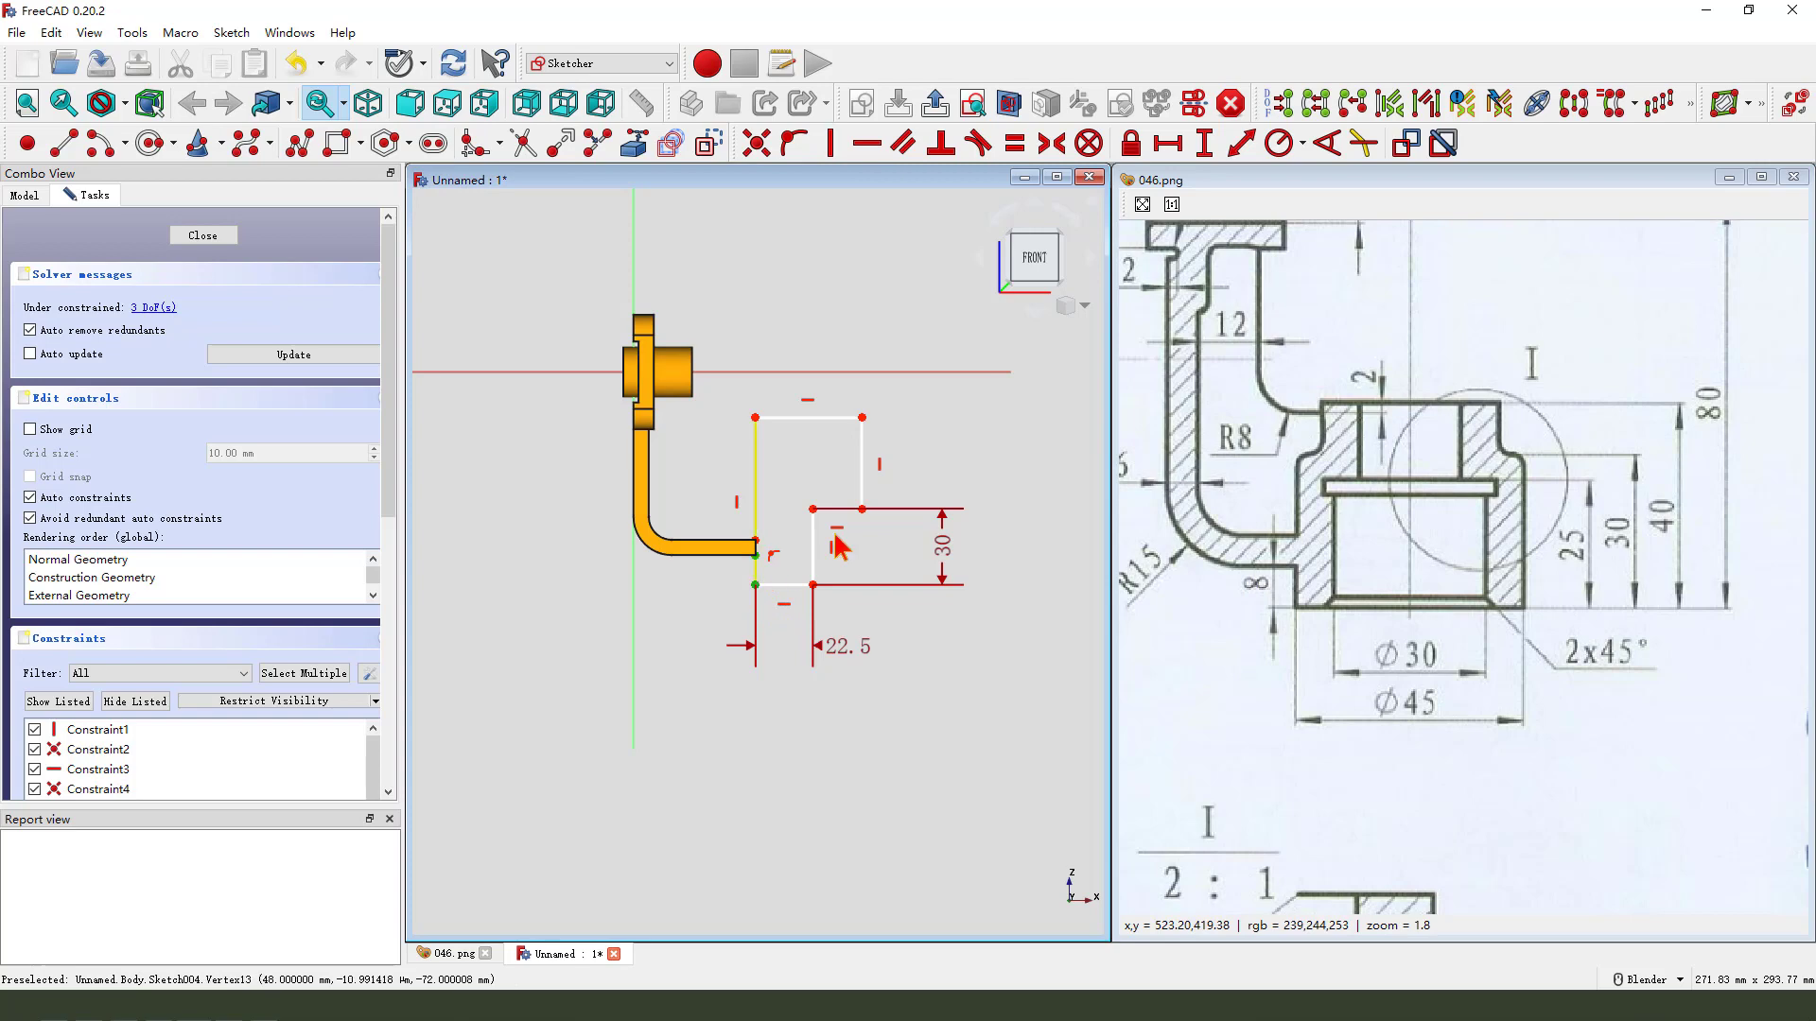
{"action": "left_click", "coordinate": [1204, 142]}
{"action": "type", "text": "8"}
{"action": "key", "text": "Return"}
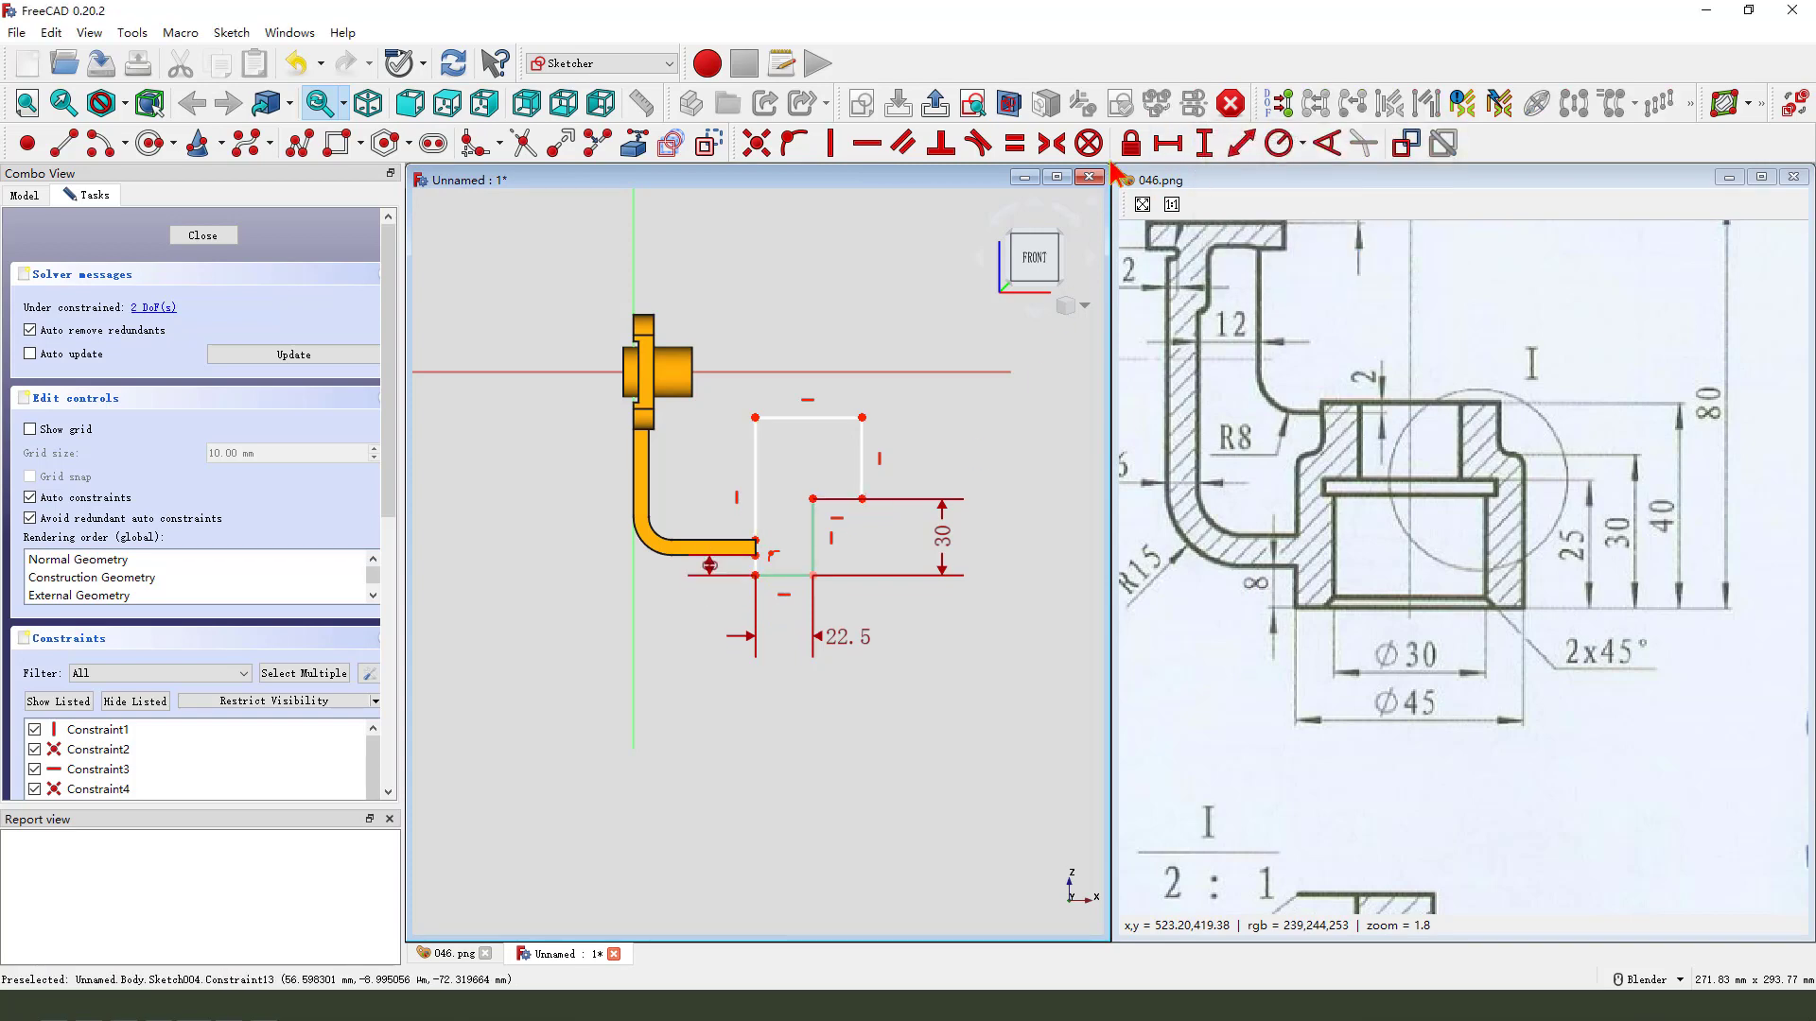
- Set the 40 mm overall height between the top-right and lower corner points
{"action": "left_click", "coordinate": [862, 417]}
{"action": "left_click", "coordinate": [814, 576]}
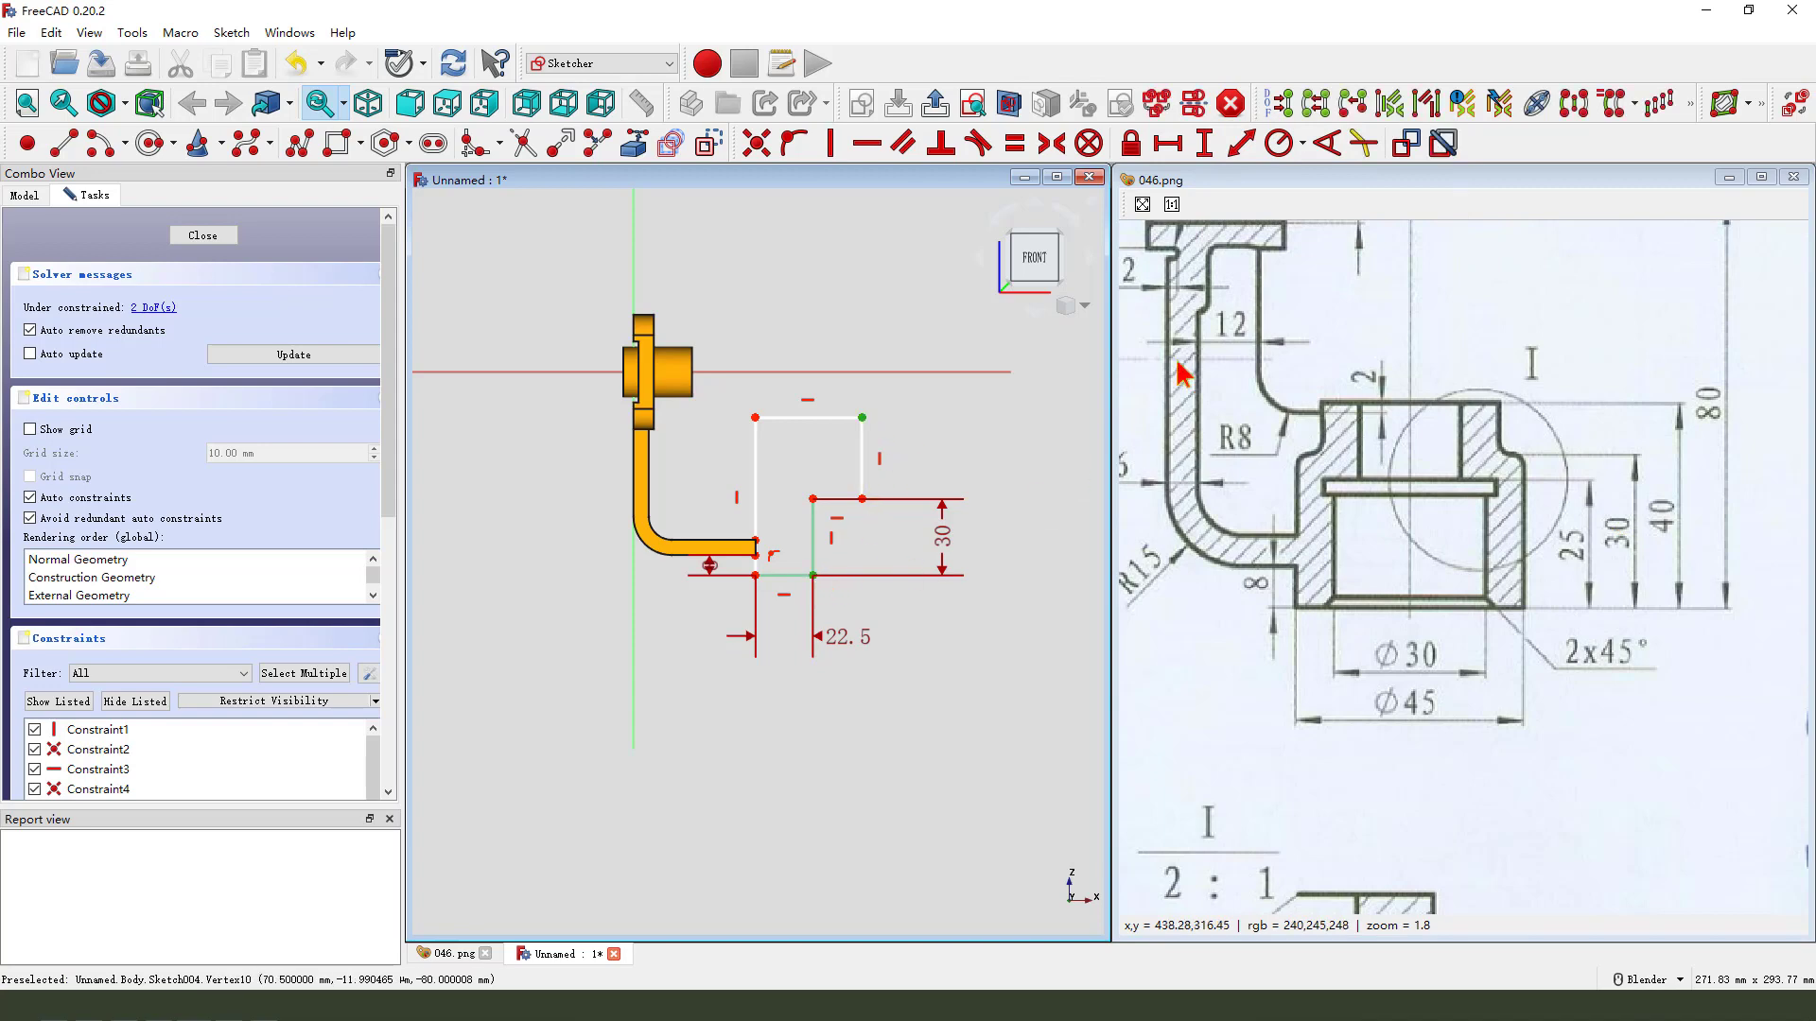
{"action": "left_click", "coordinate": [1204, 142]}
{"action": "type", "text": "40"}
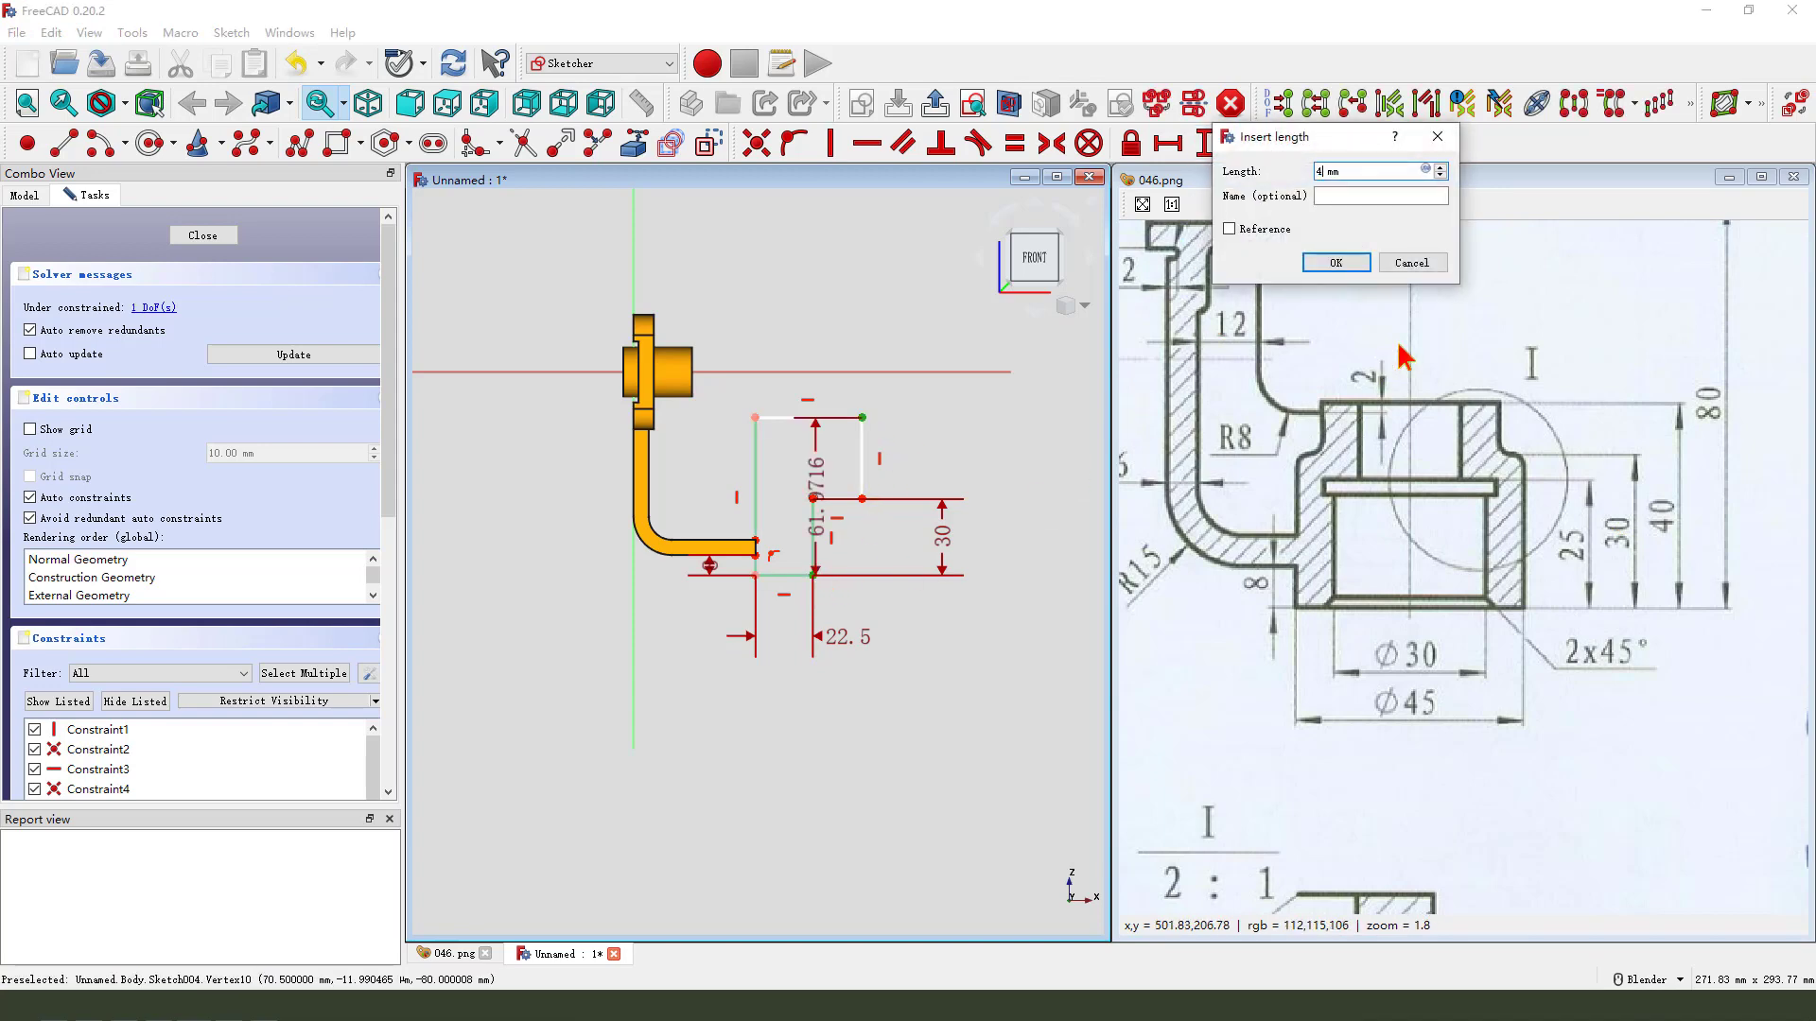
{"action": "key", "text": "Return"}
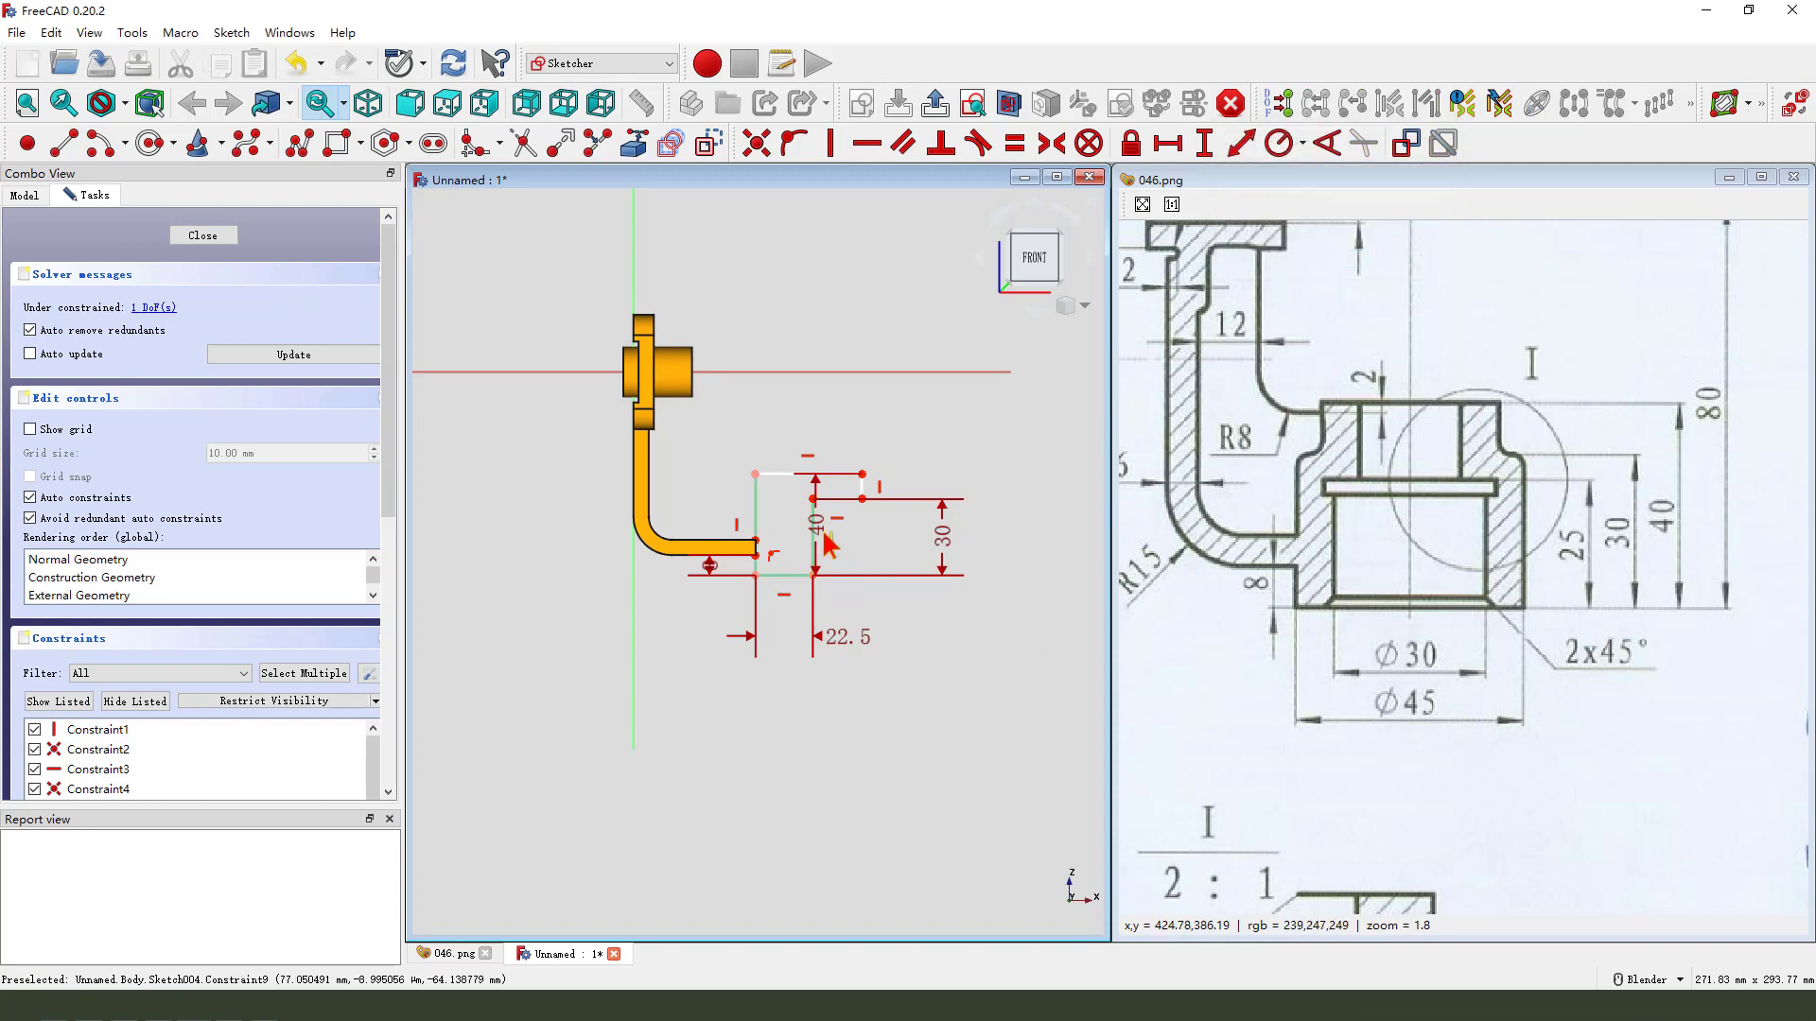
{"action": "left_click_drag", "start_coordinate": [816, 522], "coordinate": [875, 544]}
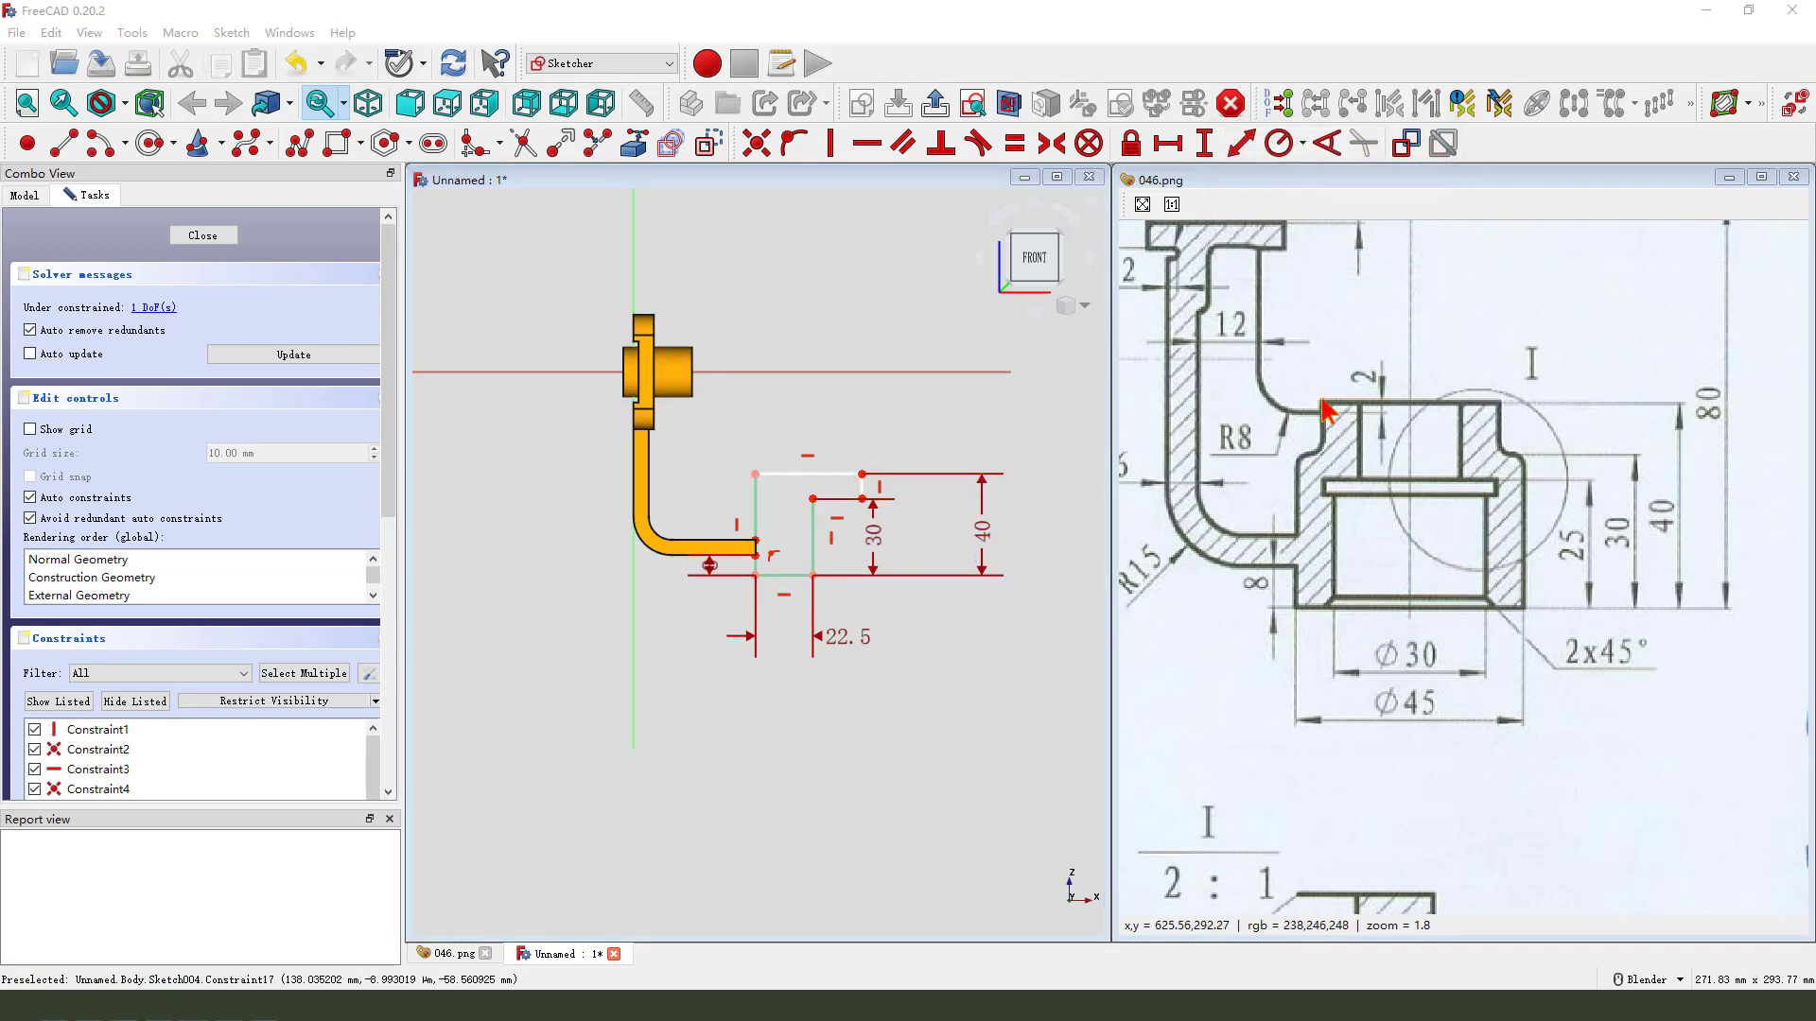
- Check the 2:1 reference detail and set the top edge width to 35/2 (17.5 mm)
{"action": "mouse_move", "coordinate": [1362, 747]}
{"action": "left_mouse_down"}
{"action": "mouse_move", "coordinate": [1558, 468]}
{"action": "mouse_move", "coordinate": [1566, 404]}
{"action": "left_mouse_up"}
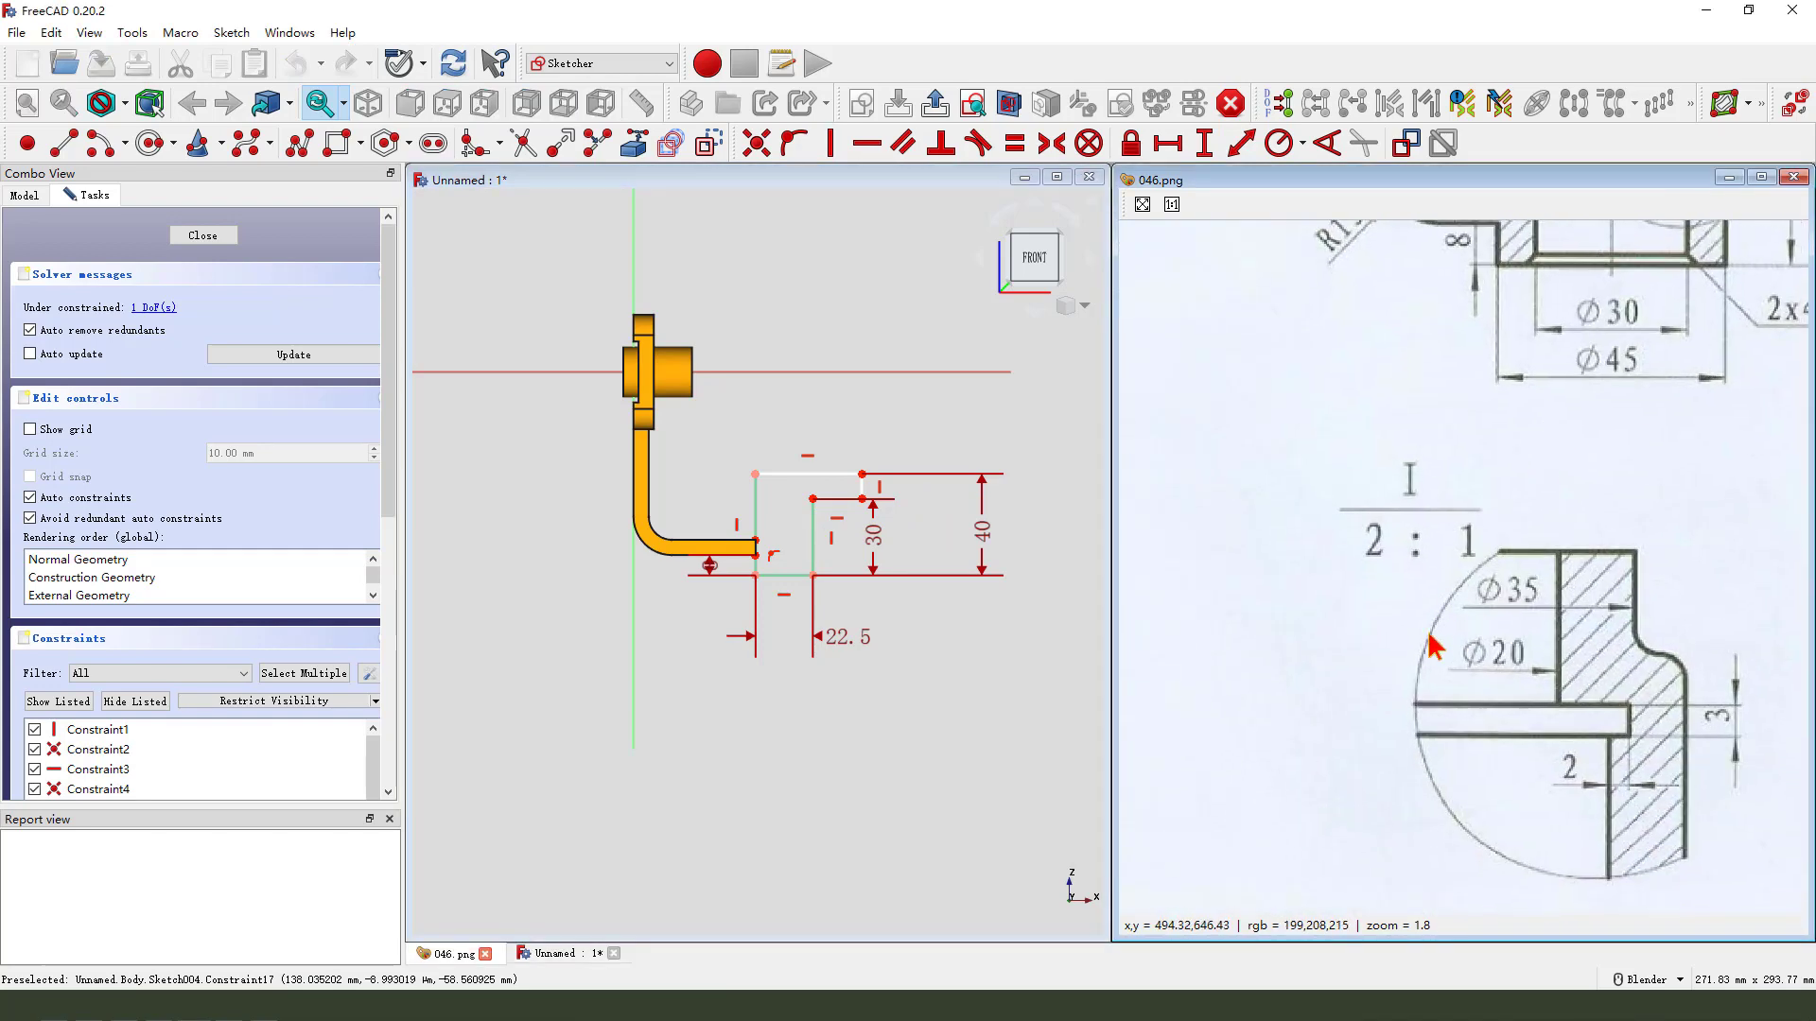
{"action": "left_click_drag", "start_coordinate": [1519, 569], "coordinate": [1525, 573]}
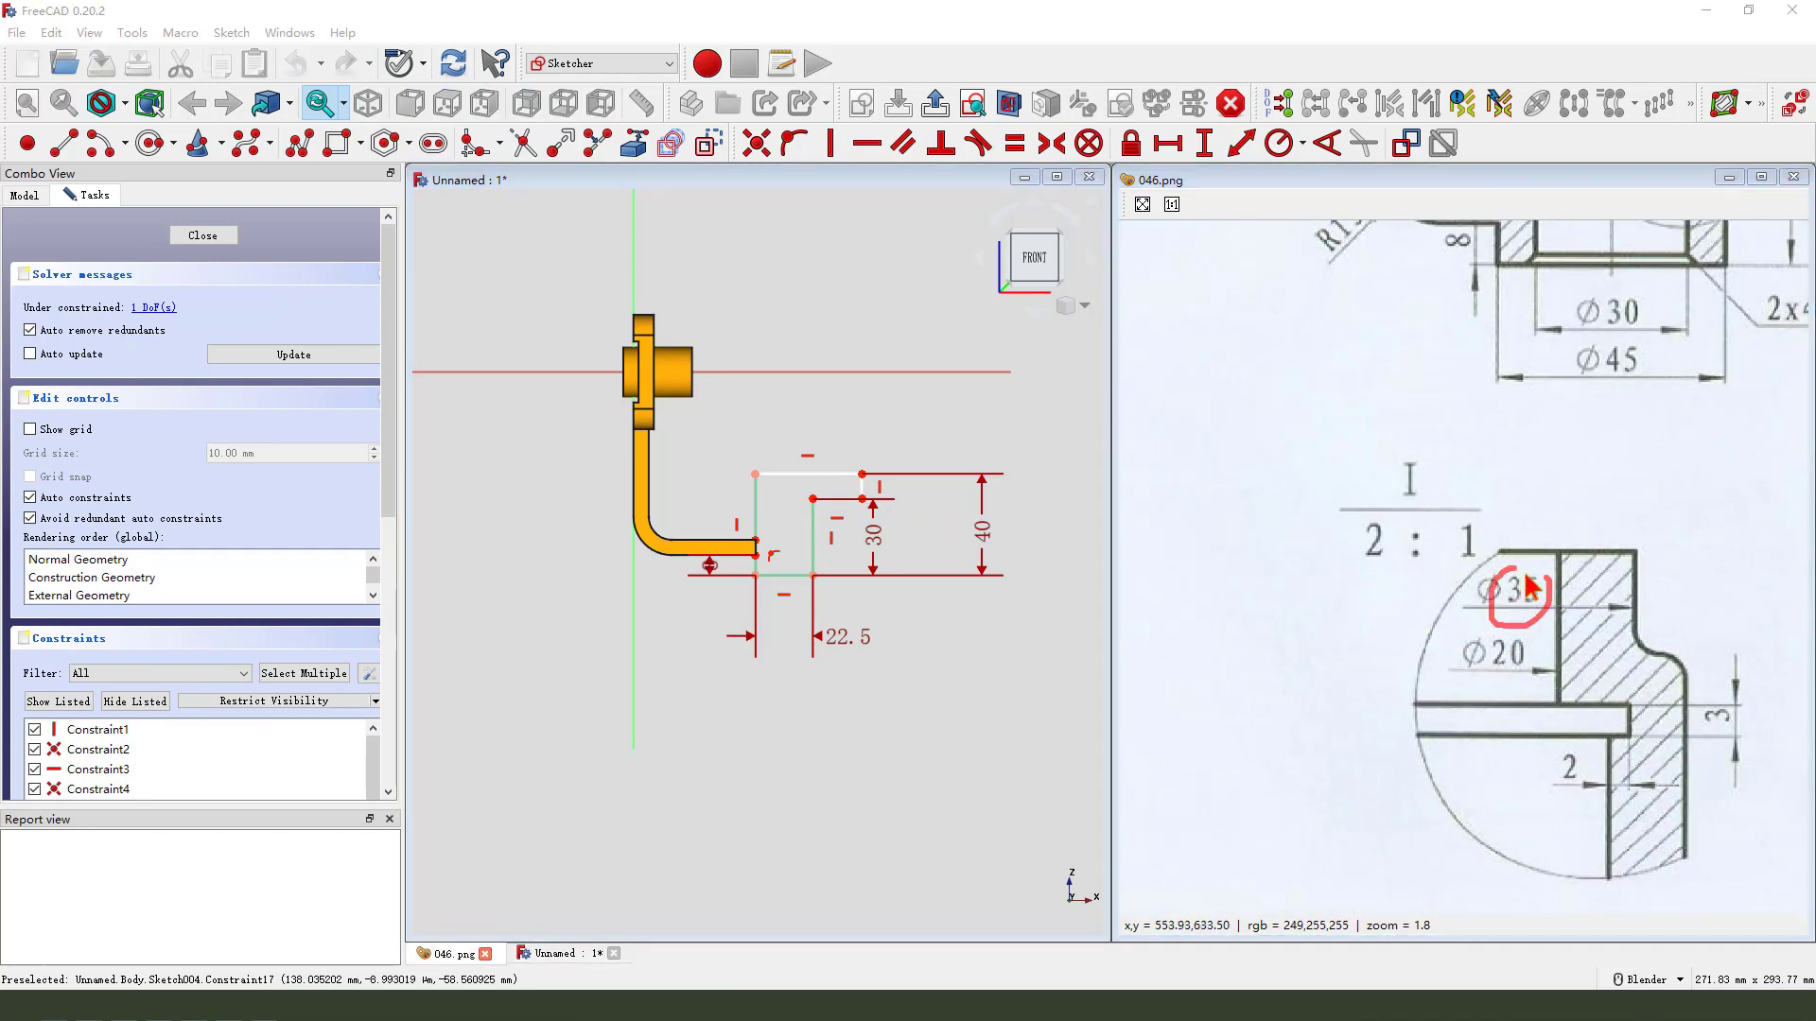
{"action": "left_click", "coordinate": [814, 474]}
{"action": "left_click", "coordinate": [1168, 143]}
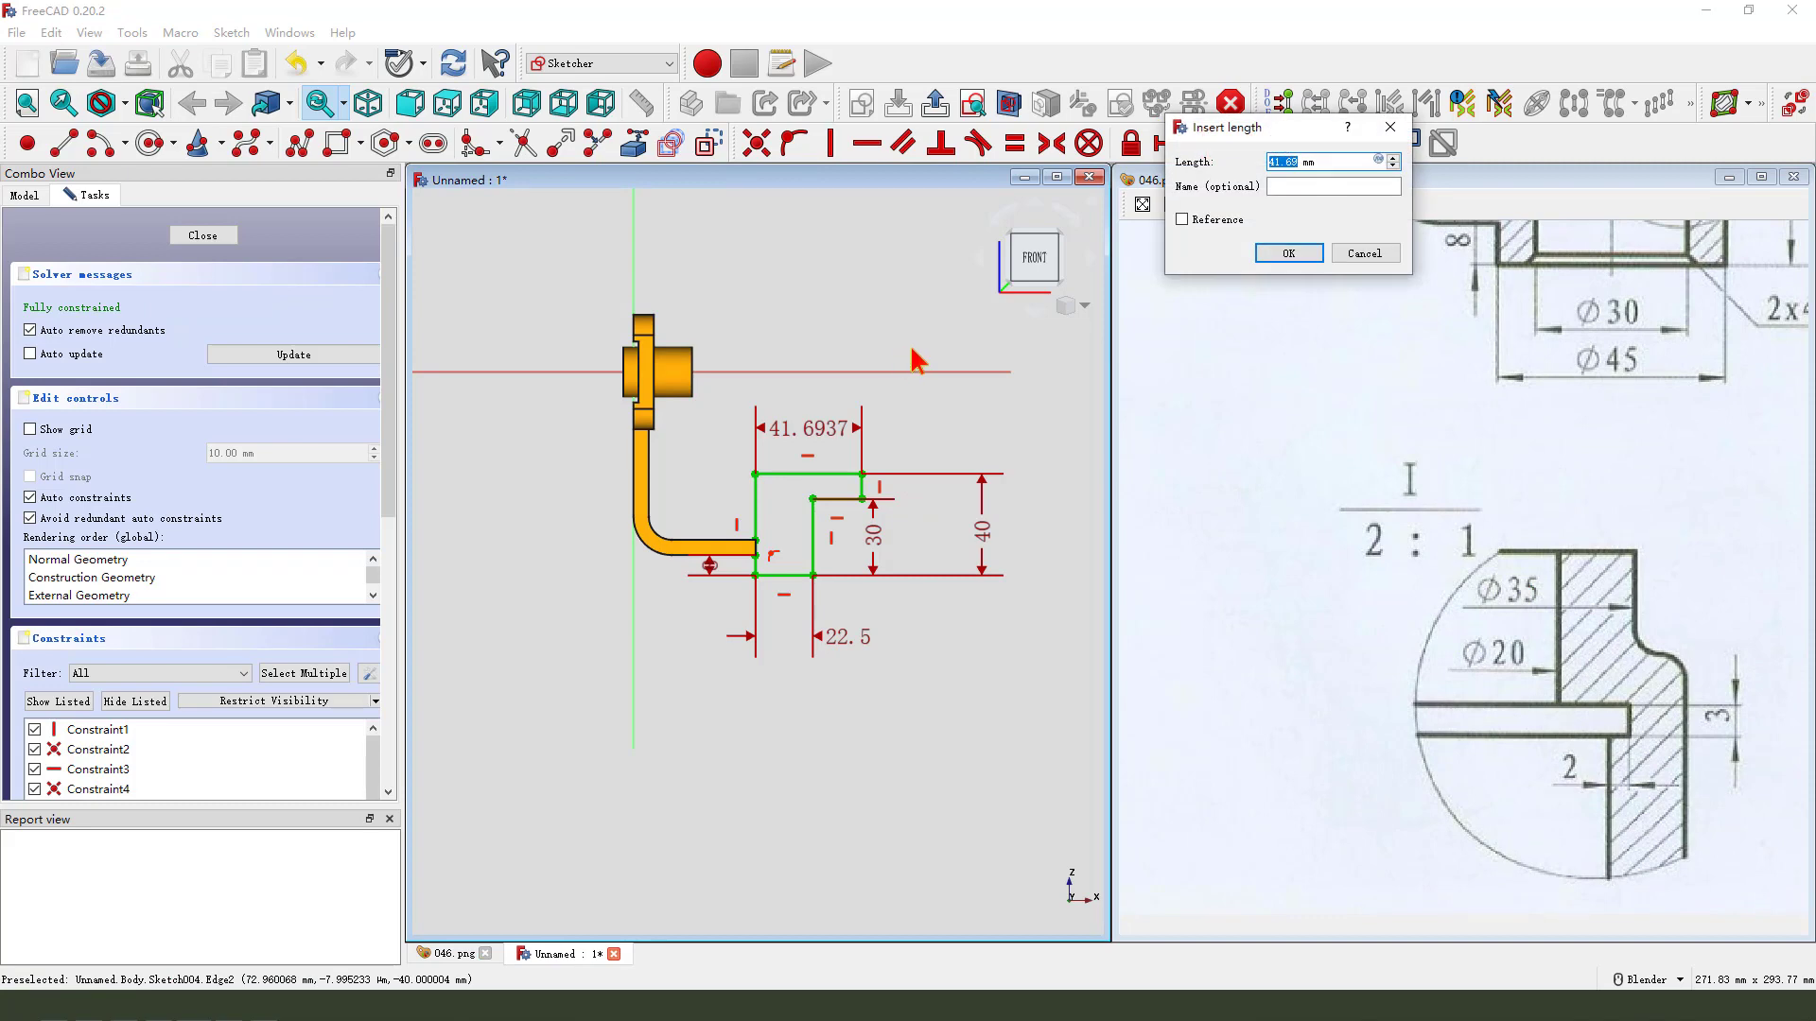
{"action": "type", "text": "35/2"}
{"action": "key", "text": "Return"}
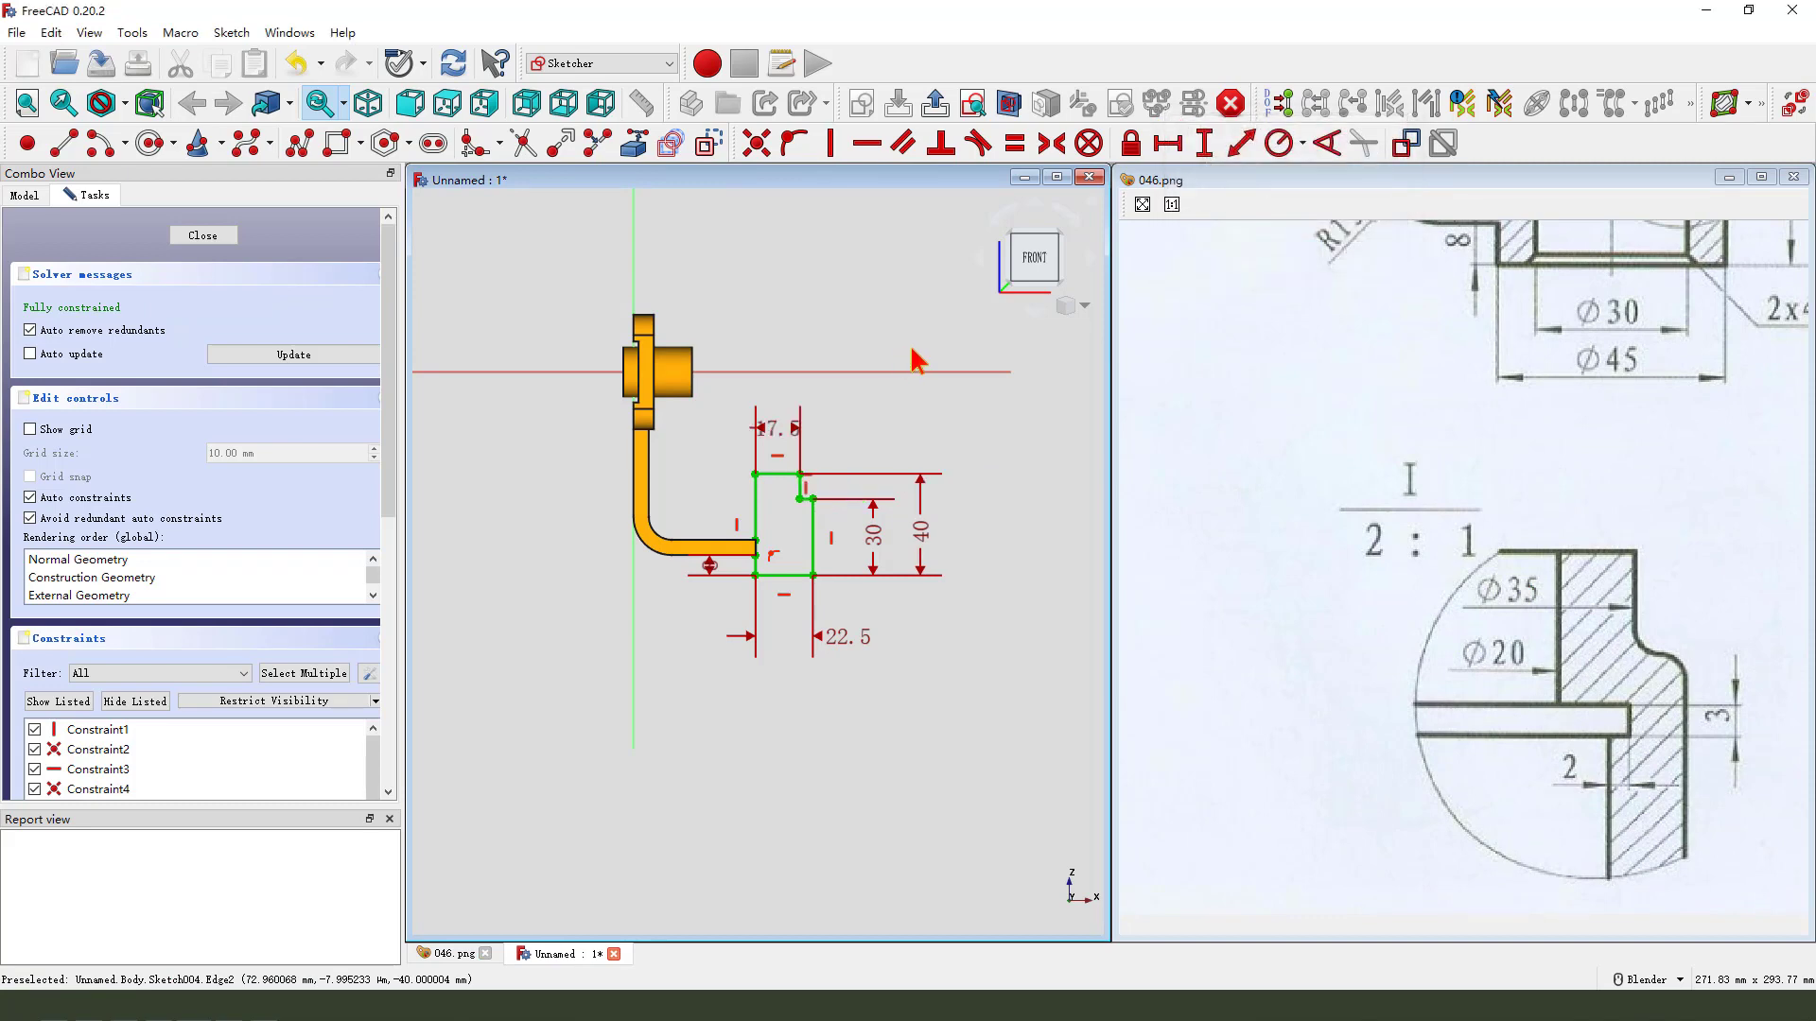
- Tidy the 17.5, 30, 40, 22.5 and 8 dimension labels and close the sketch
{"action": "left_click_drag", "start_coordinate": [788, 442], "coordinate": [856, 428]}
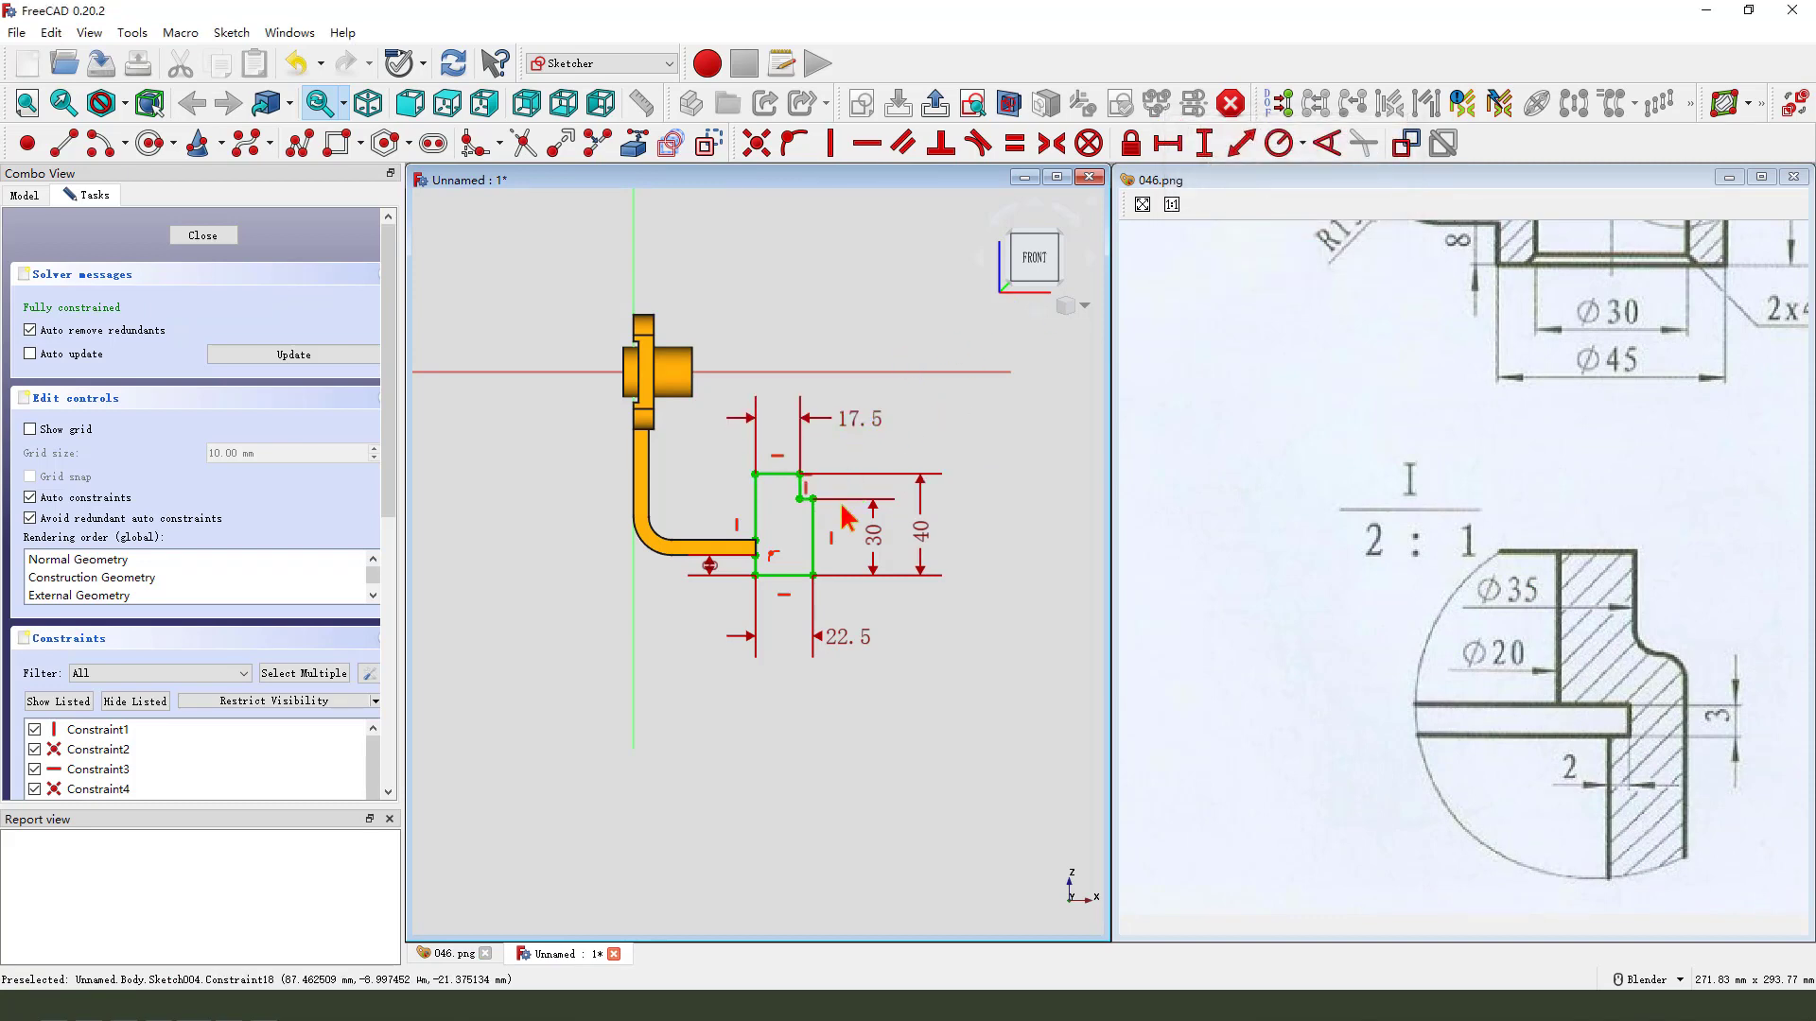
{"action": "scroll", "coordinate": [842, 511], "scroll_direction": "up", "scroll_amount": 2}
{"action": "mouse_move", "coordinate": [897, 556]}
{"action": "left_mouse_down"}
{"action": "mouse_move", "coordinate": [872, 554]}
{"action": "mouse_move", "coordinate": [929, 551]}
{"action": "left_mouse_up"}
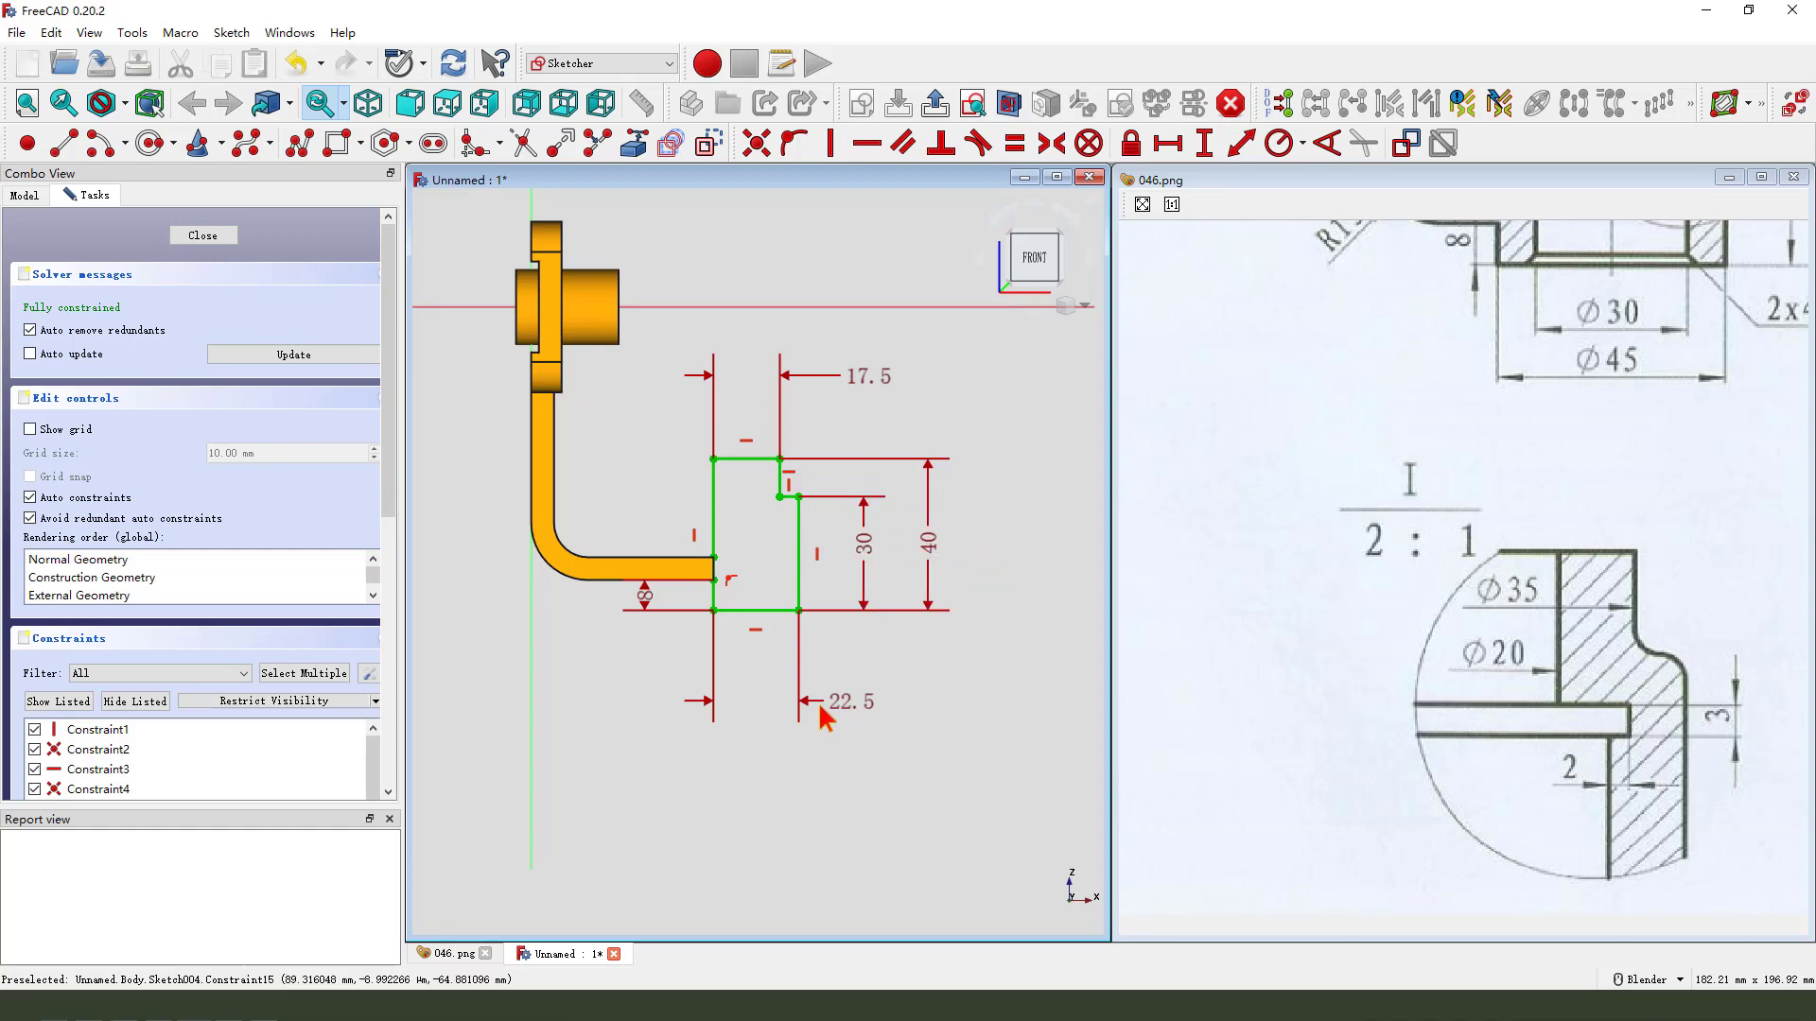
{"action": "left_click_drag", "start_coordinate": [864, 681], "coordinate": [844, 696]}
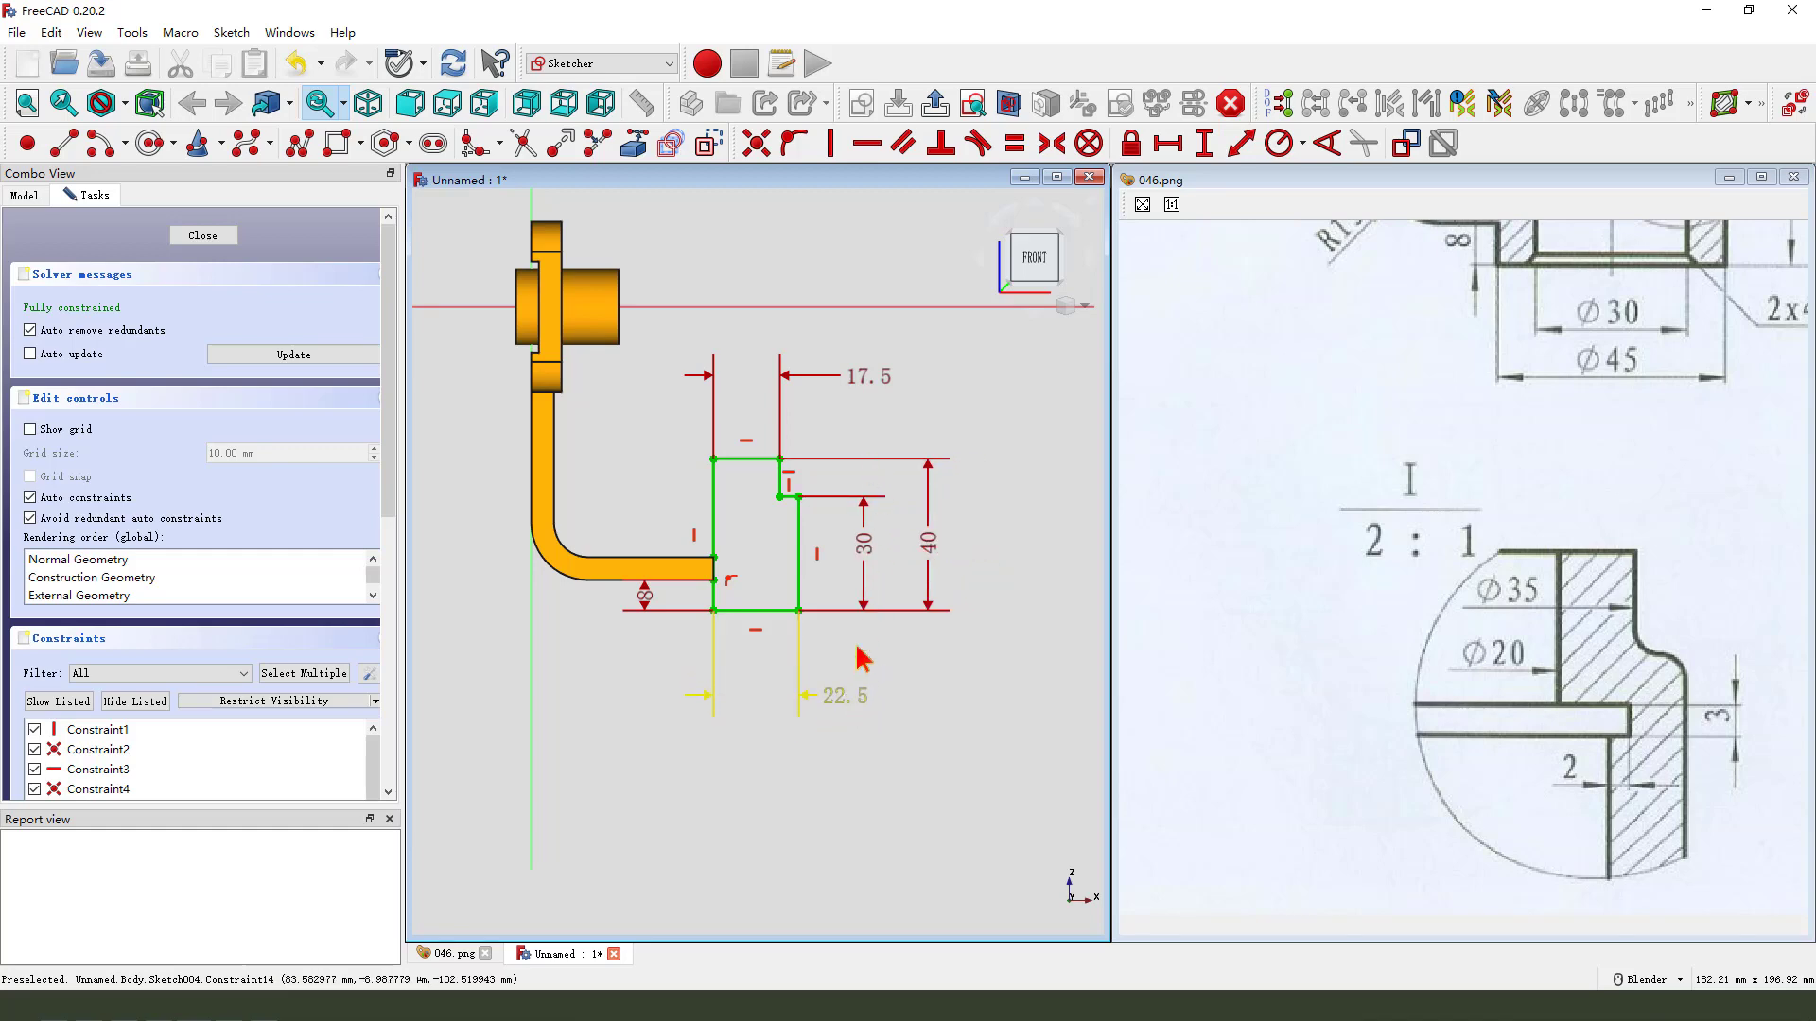
{"action": "scroll", "coordinate": [854, 571], "scroll_direction": "down", "scroll_amount": 1}
{"action": "left_click_drag", "start_coordinate": [686, 596], "coordinate": [687, 635]}
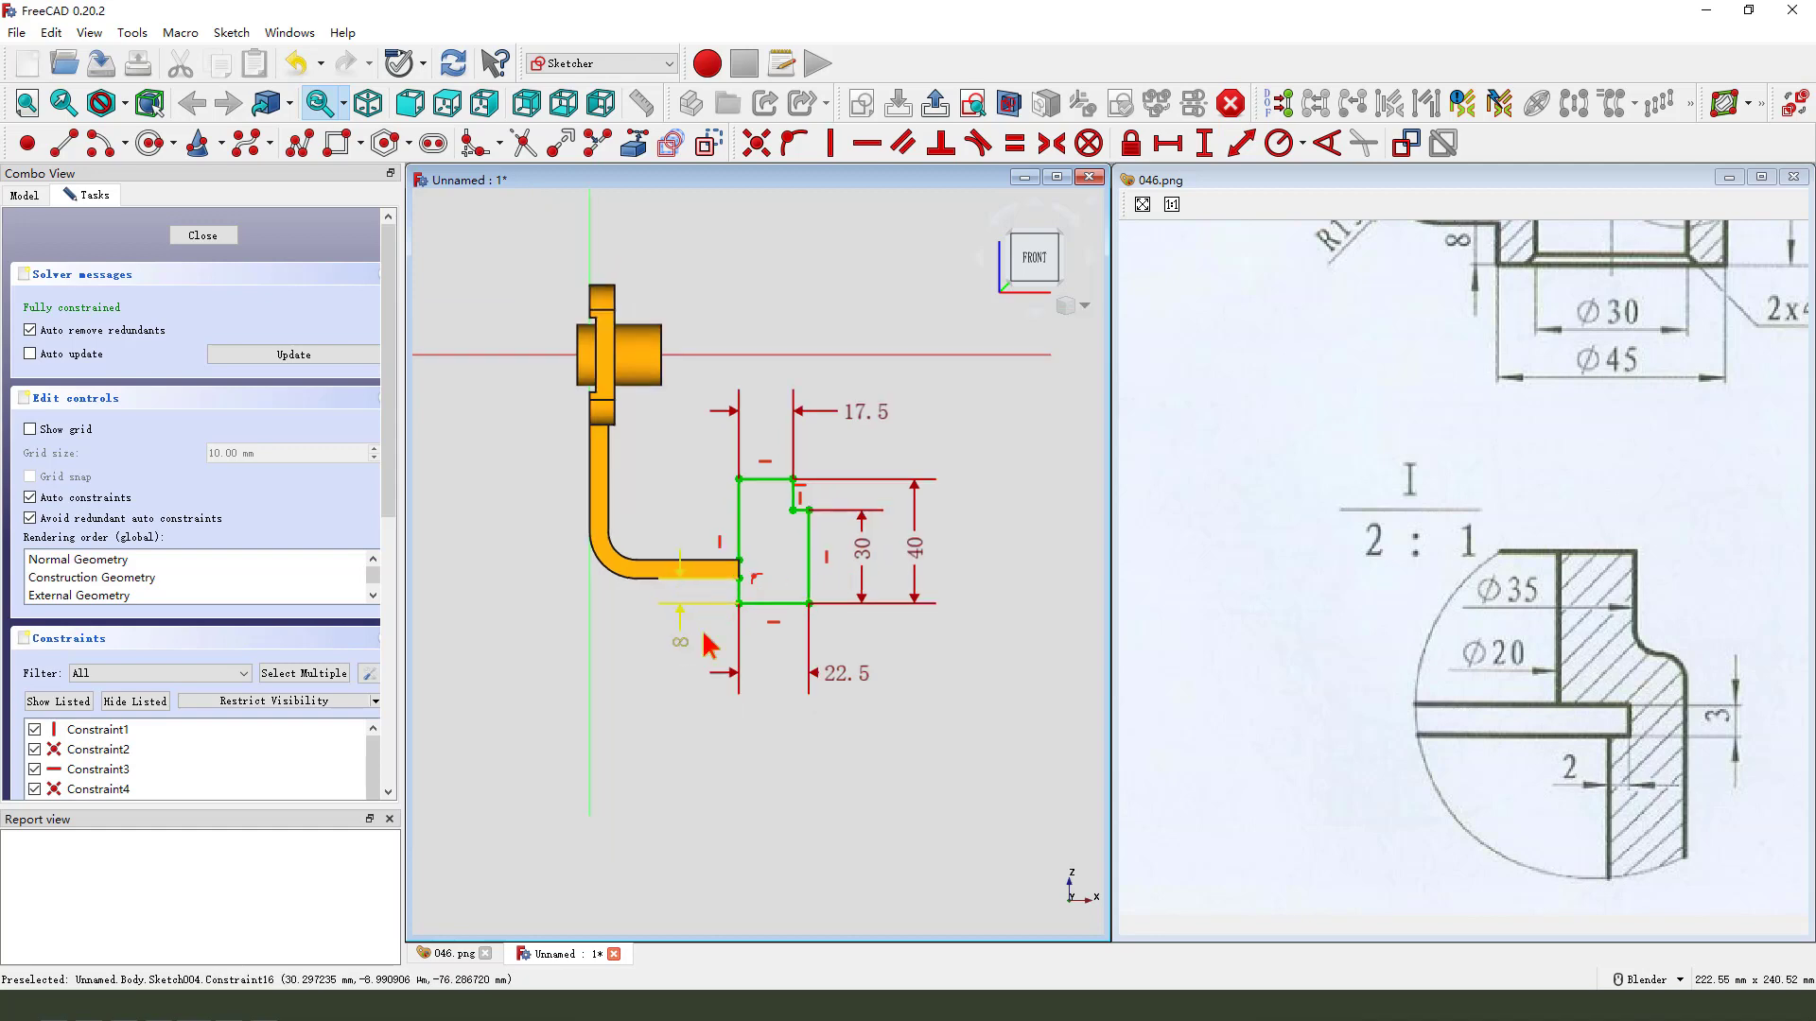
{"action": "scroll", "coordinate": [762, 565], "scroll_direction": "up", "scroll_amount": 1}
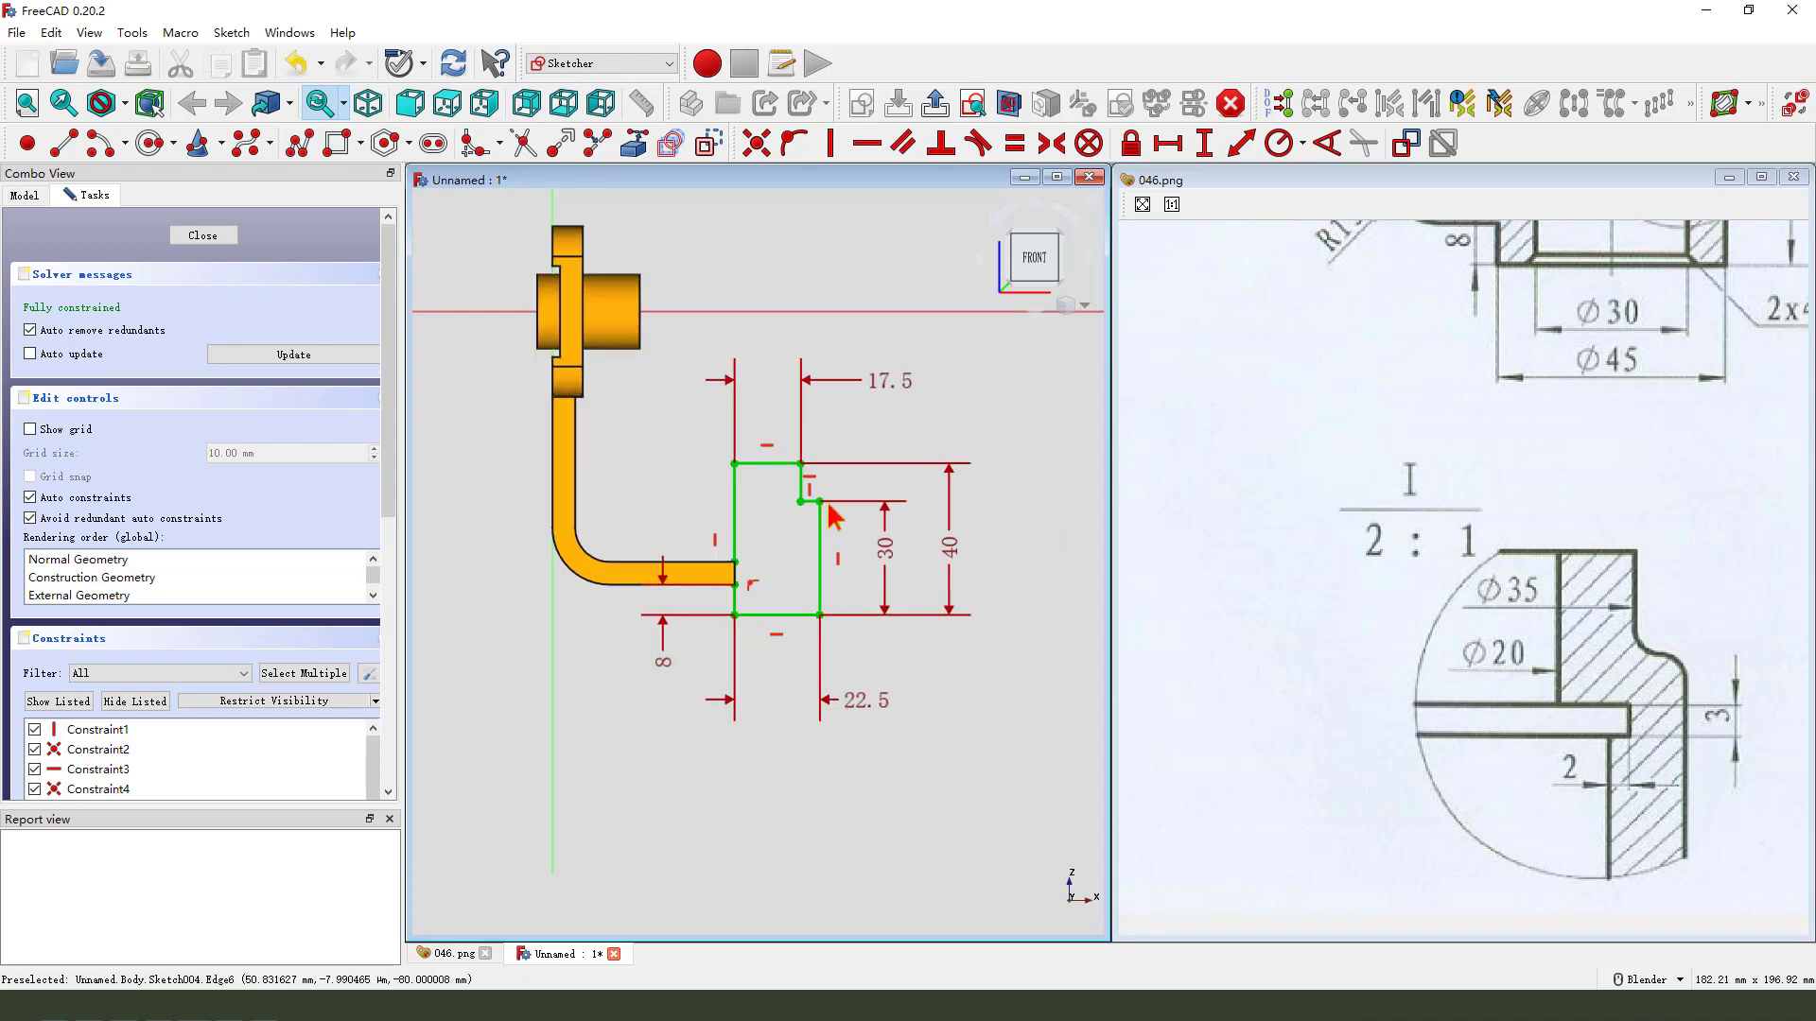
{"action": "left_click", "coordinate": [934, 106]}
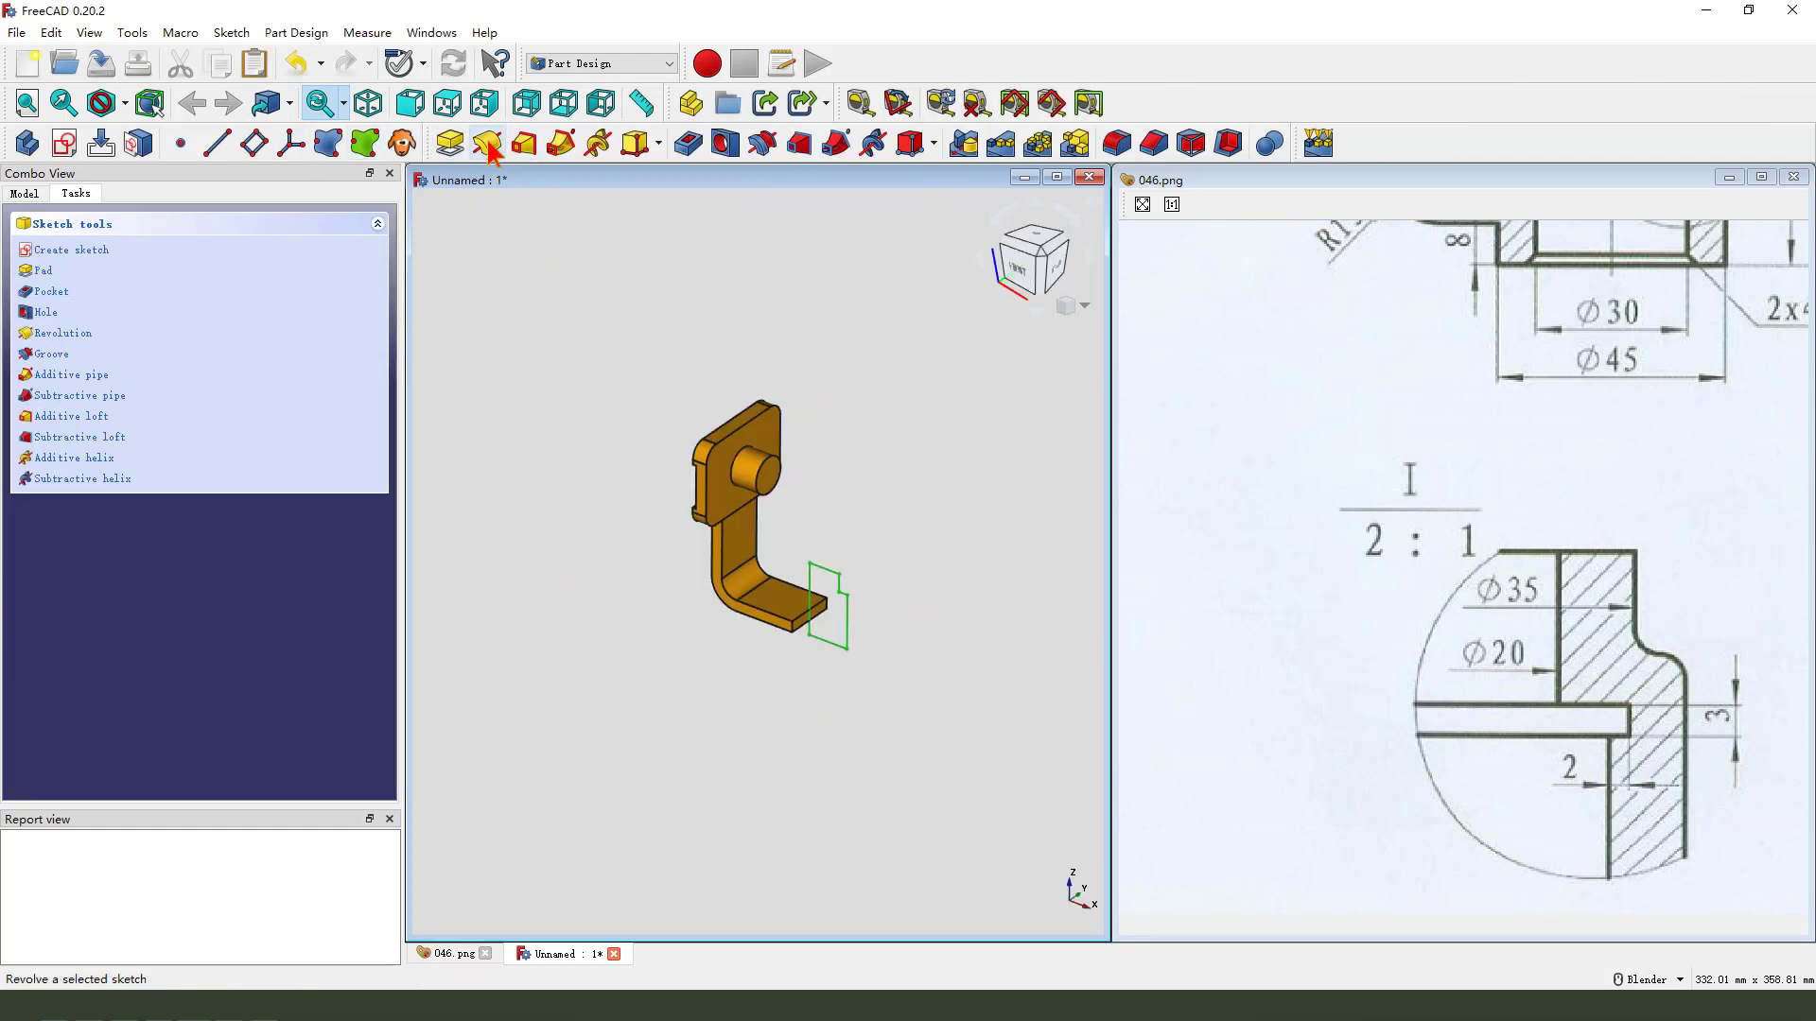
- Revolve the hub sketch a full 360° using its own left edge as the selected axis
{"action": "left_click", "coordinate": [488, 147]}
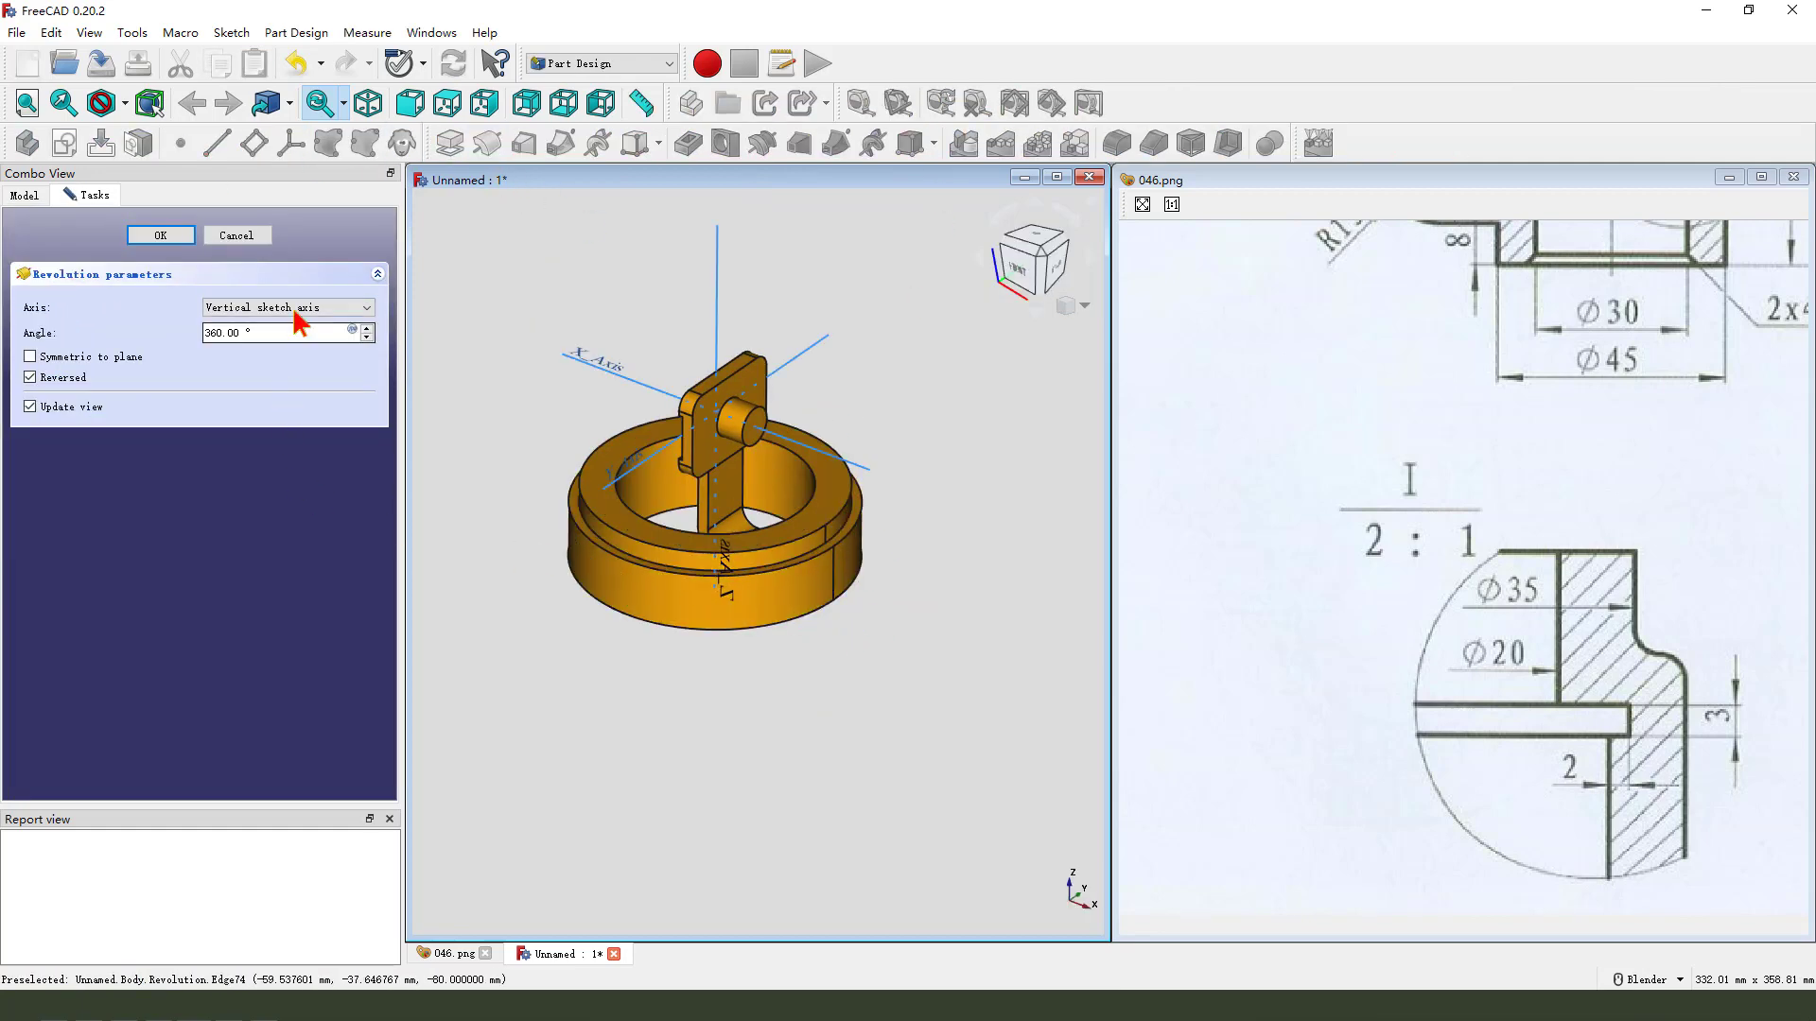
{"action": "left_click", "coordinate": [294, 310]}
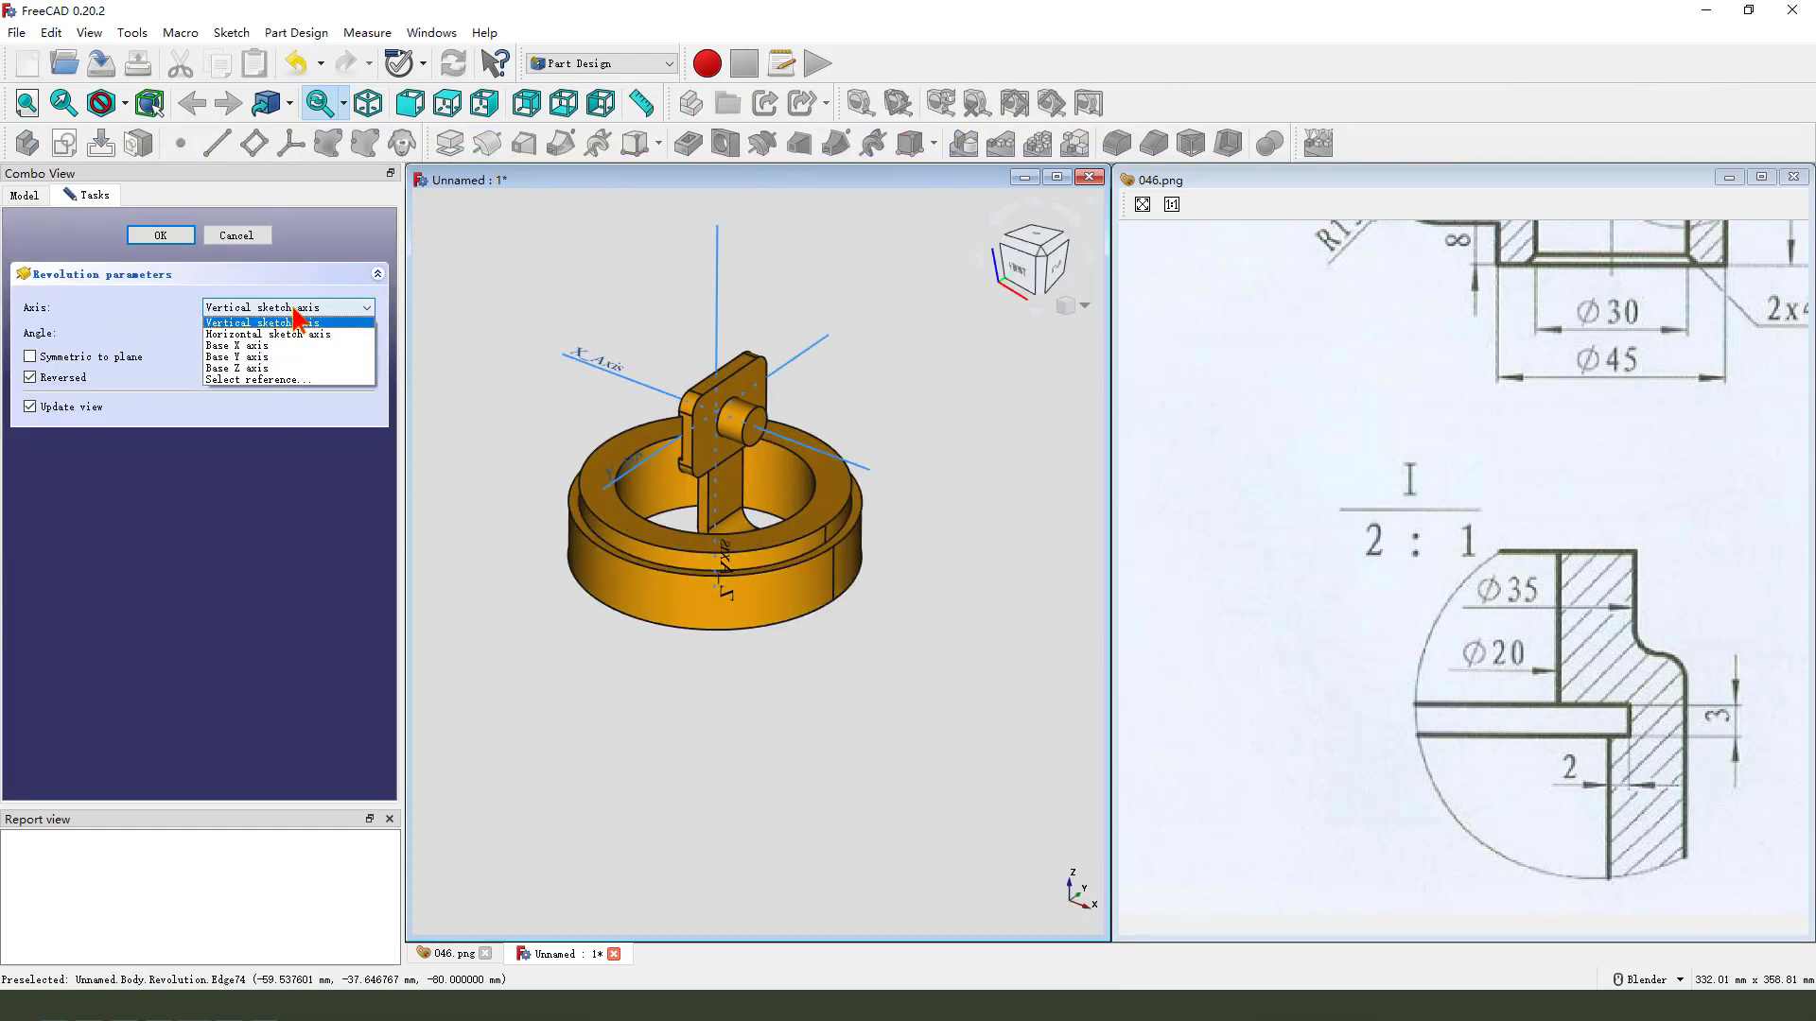
{"action": "left_click", "coordinate": [257, 380]}
{"action": "scroll", "coordinate": [879, 615], "scroll_direction": "up", "scroll_amount": 3}
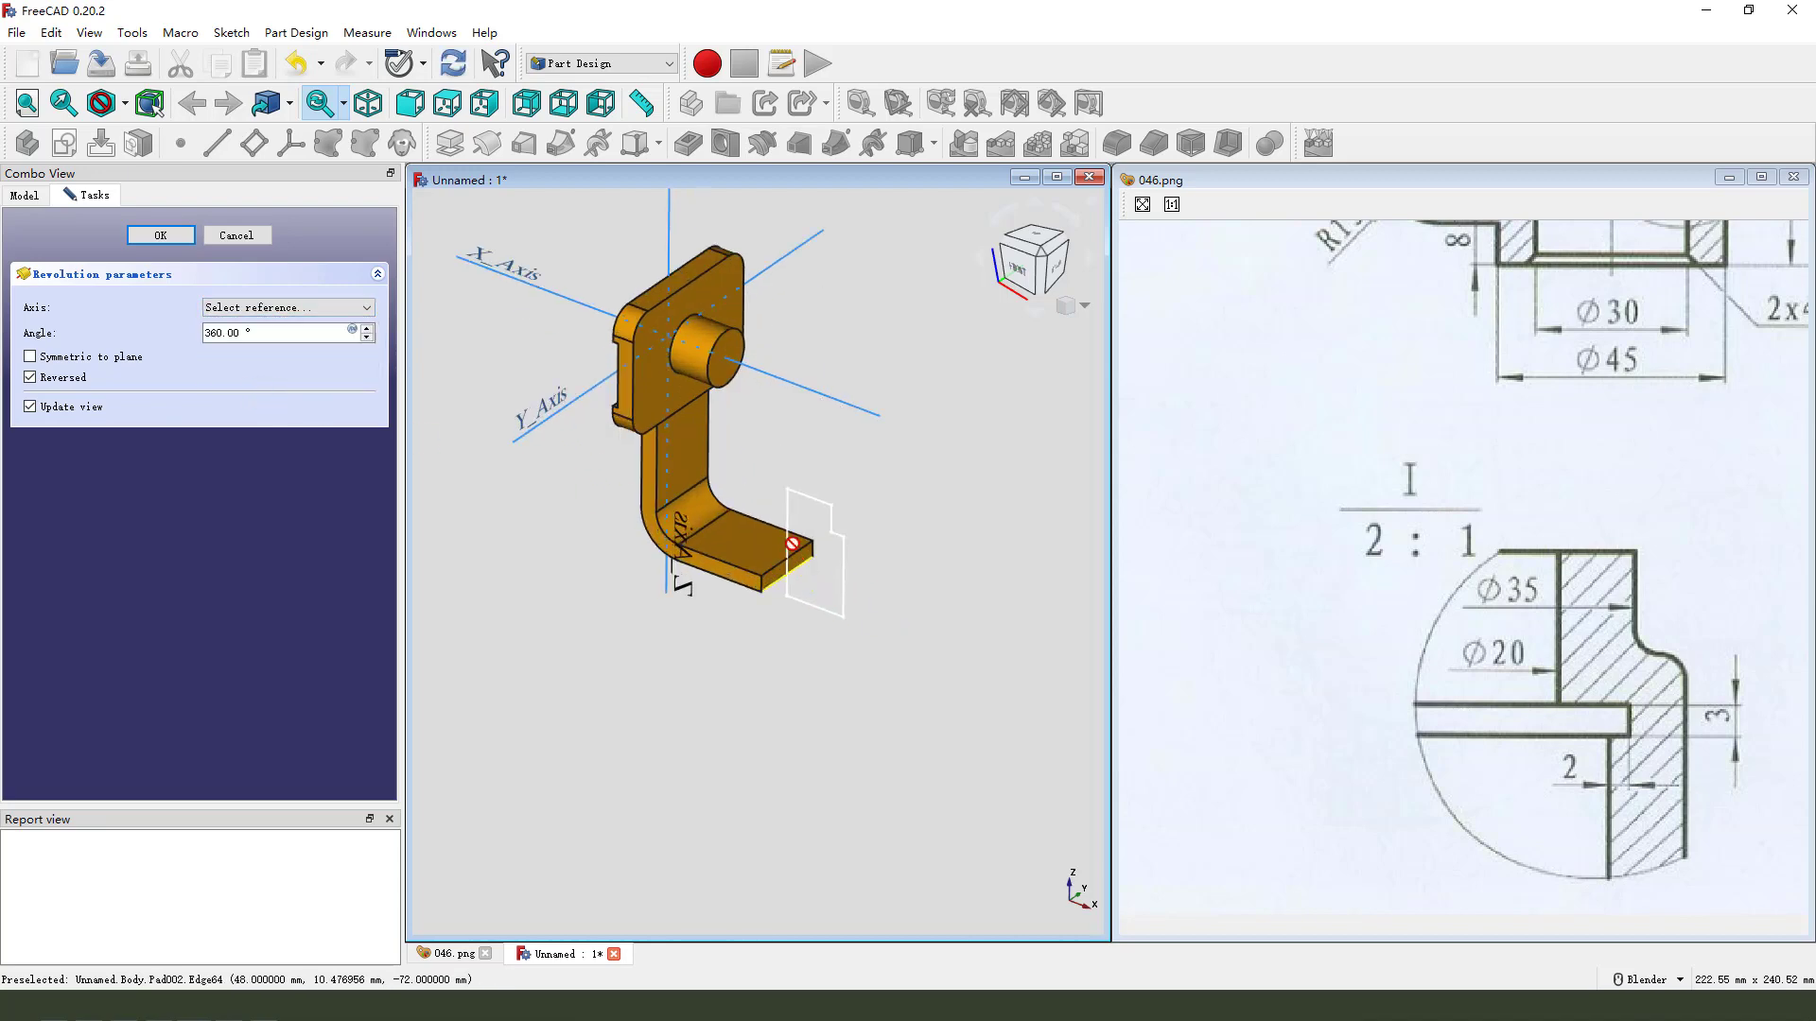
{"action": "left_click", "coordinate": [792, 521]}
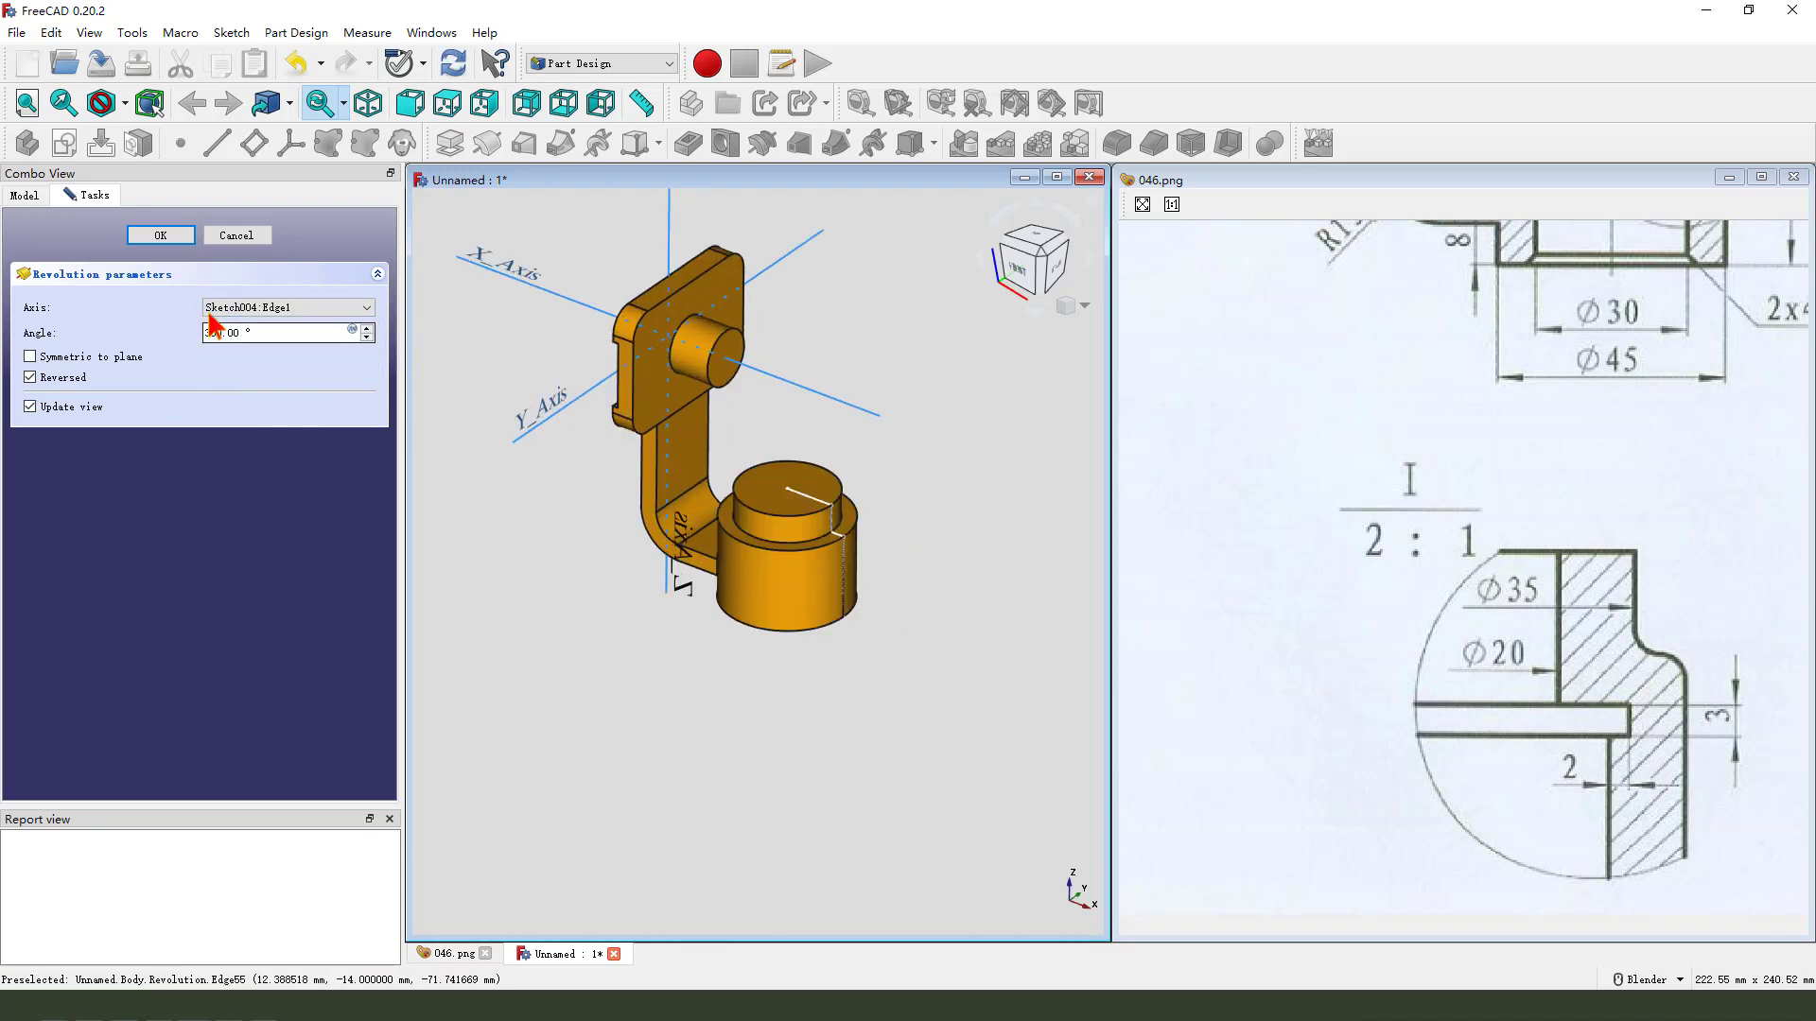
{"action": "key", "text": "Return"}
{"action": "middle_click_drag", "start_coordinate": [829, 659], "coordinate": [859, 620]}
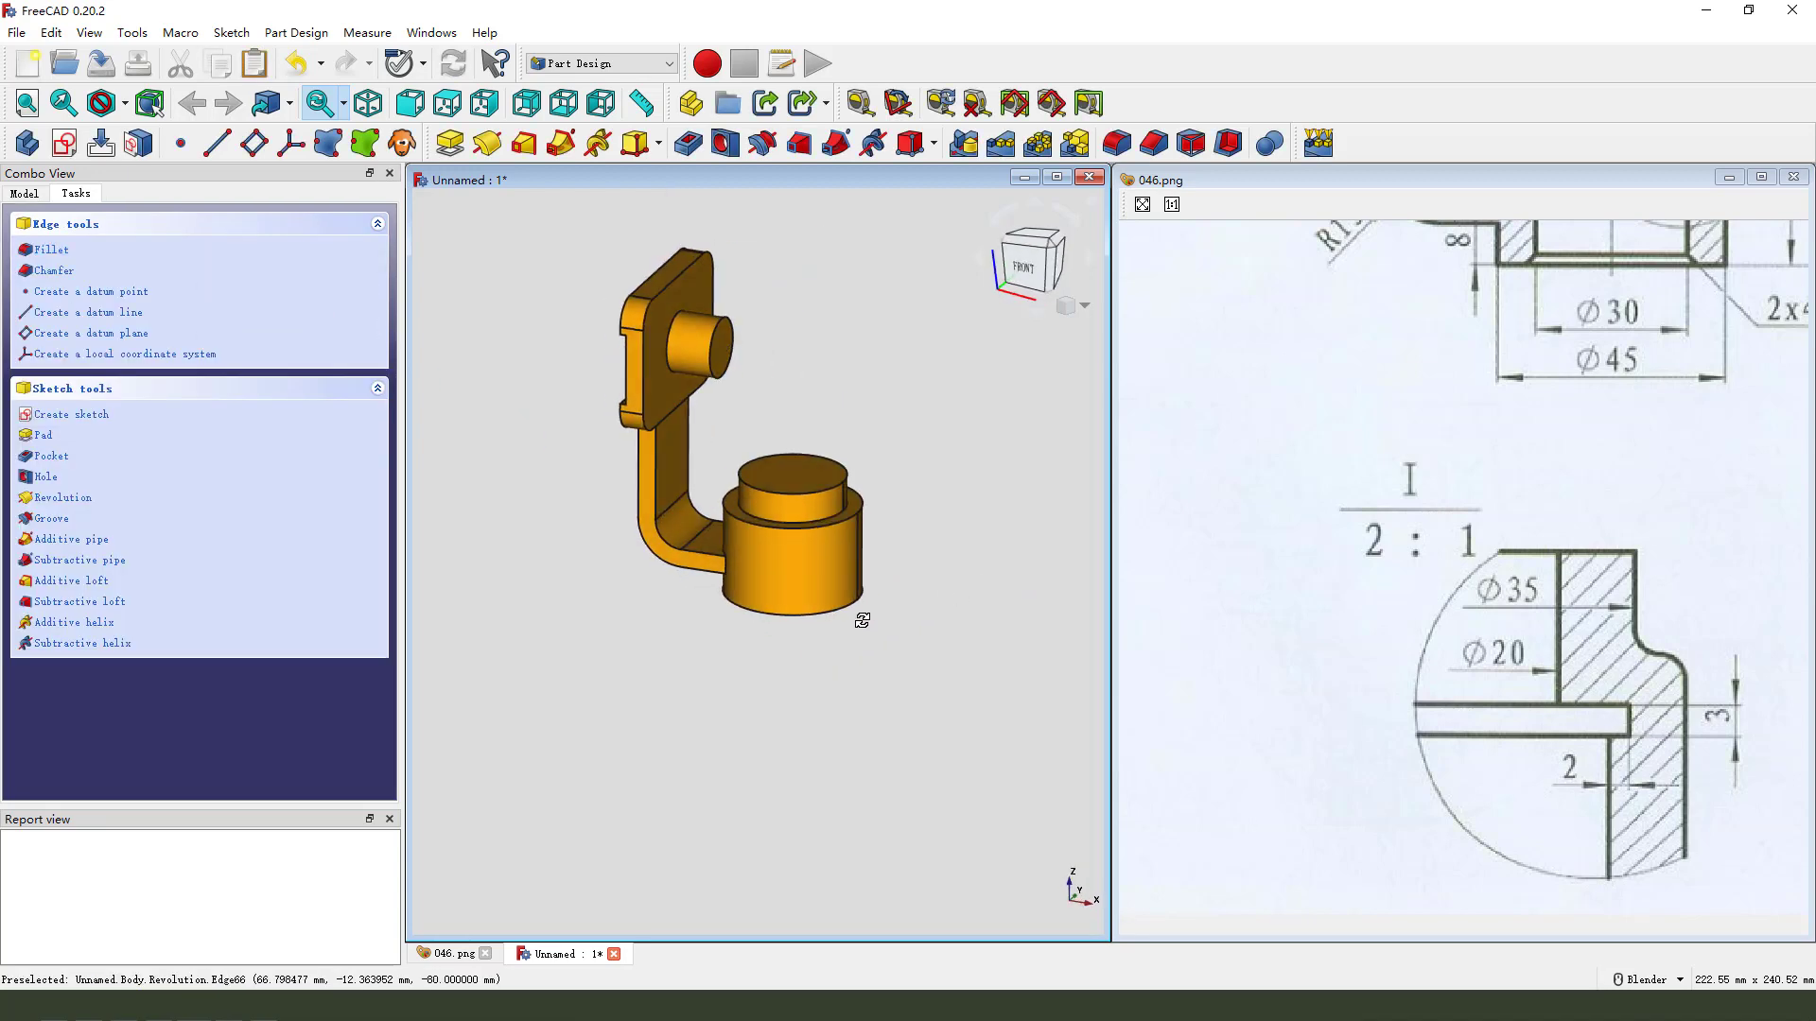
- Zoom the 046.png reference onto section A-A at 1.8, then start a new sketch
{"action": "scroll", "coordinate": [1428, 625], "scroll_direction": "down", "scroll_amount": 3}
{"action": "scroll", "coordinate": [1483, 474], "scroll_direction": "down", "scroll_amount": 2}
{"action": "scroll", "coordinate": [1504, 397], "scroll_direction": "up", "scroll_amount": 3}
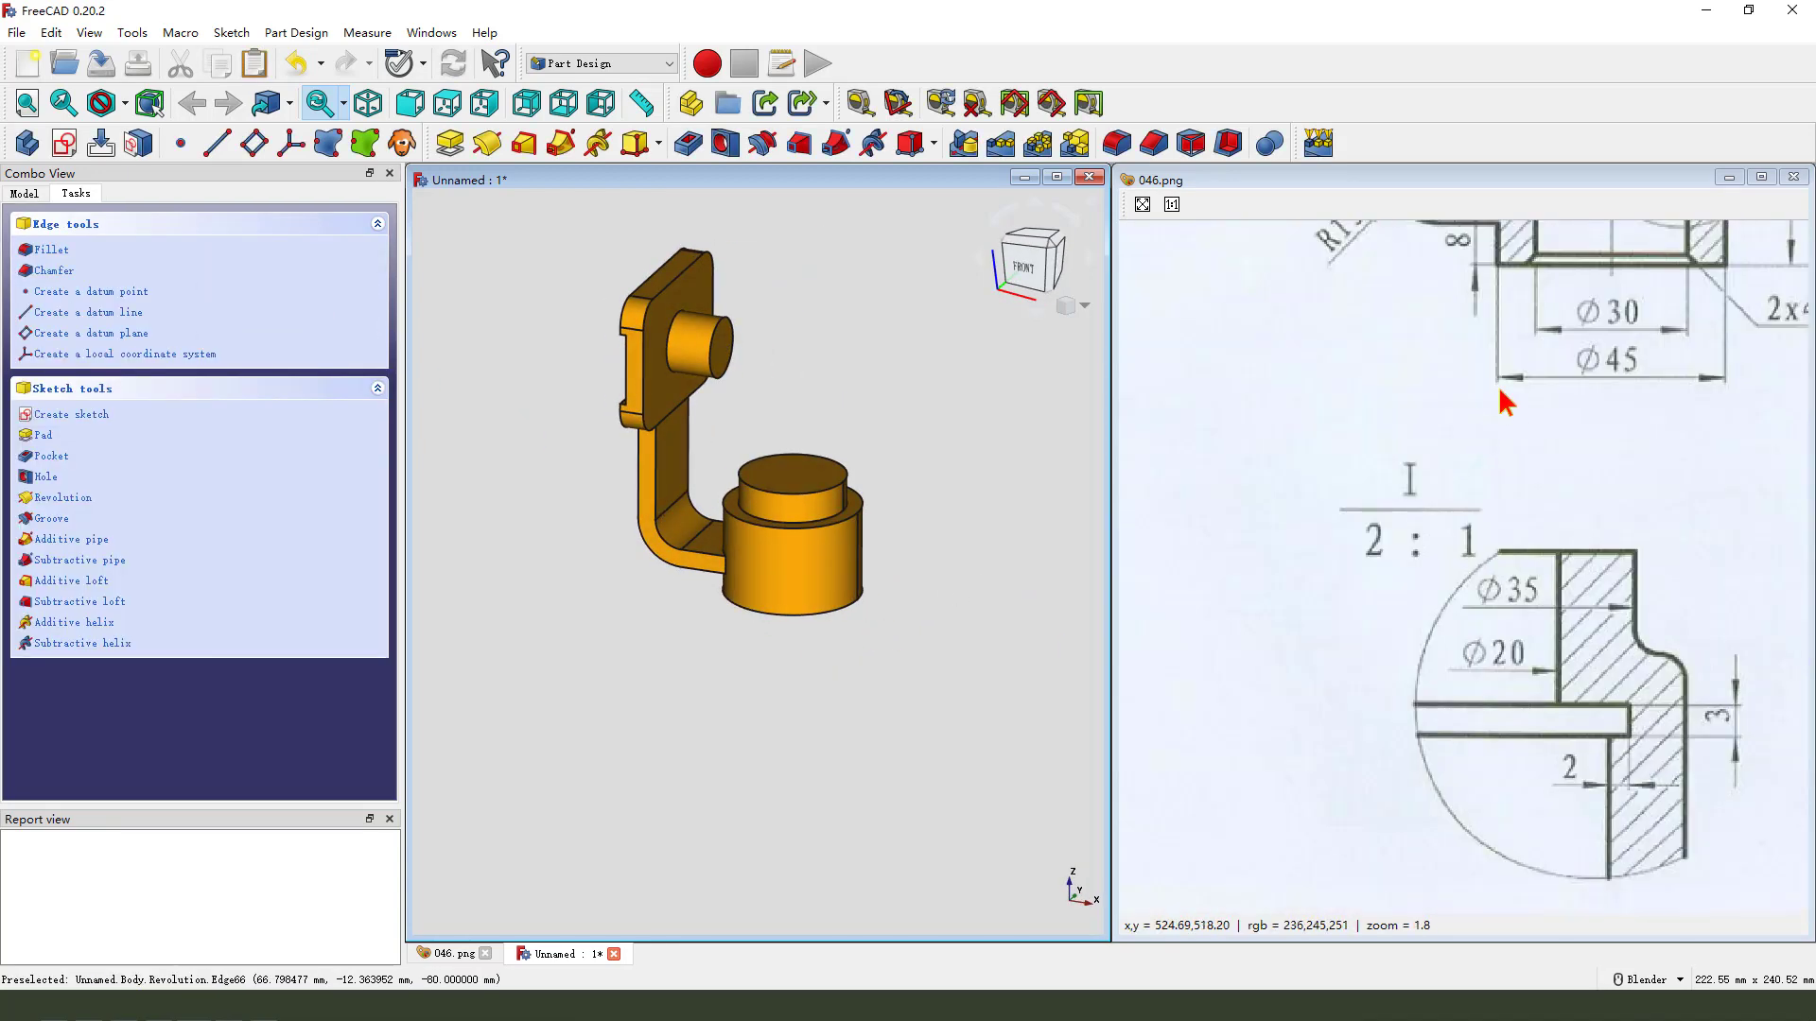
{"action": "scroll", "coordinate": [1467, 401], "scroll_direction": "down", "scroll_amount": 3}
{"action": "scroll", "coordinate": [1489, 508], "scroll_direction": "up", "scroll_amount": 5}
{"action": "scroll", "coordinate": [1461, 520], "scroll_direction": "down", "scroll_amount": 5}
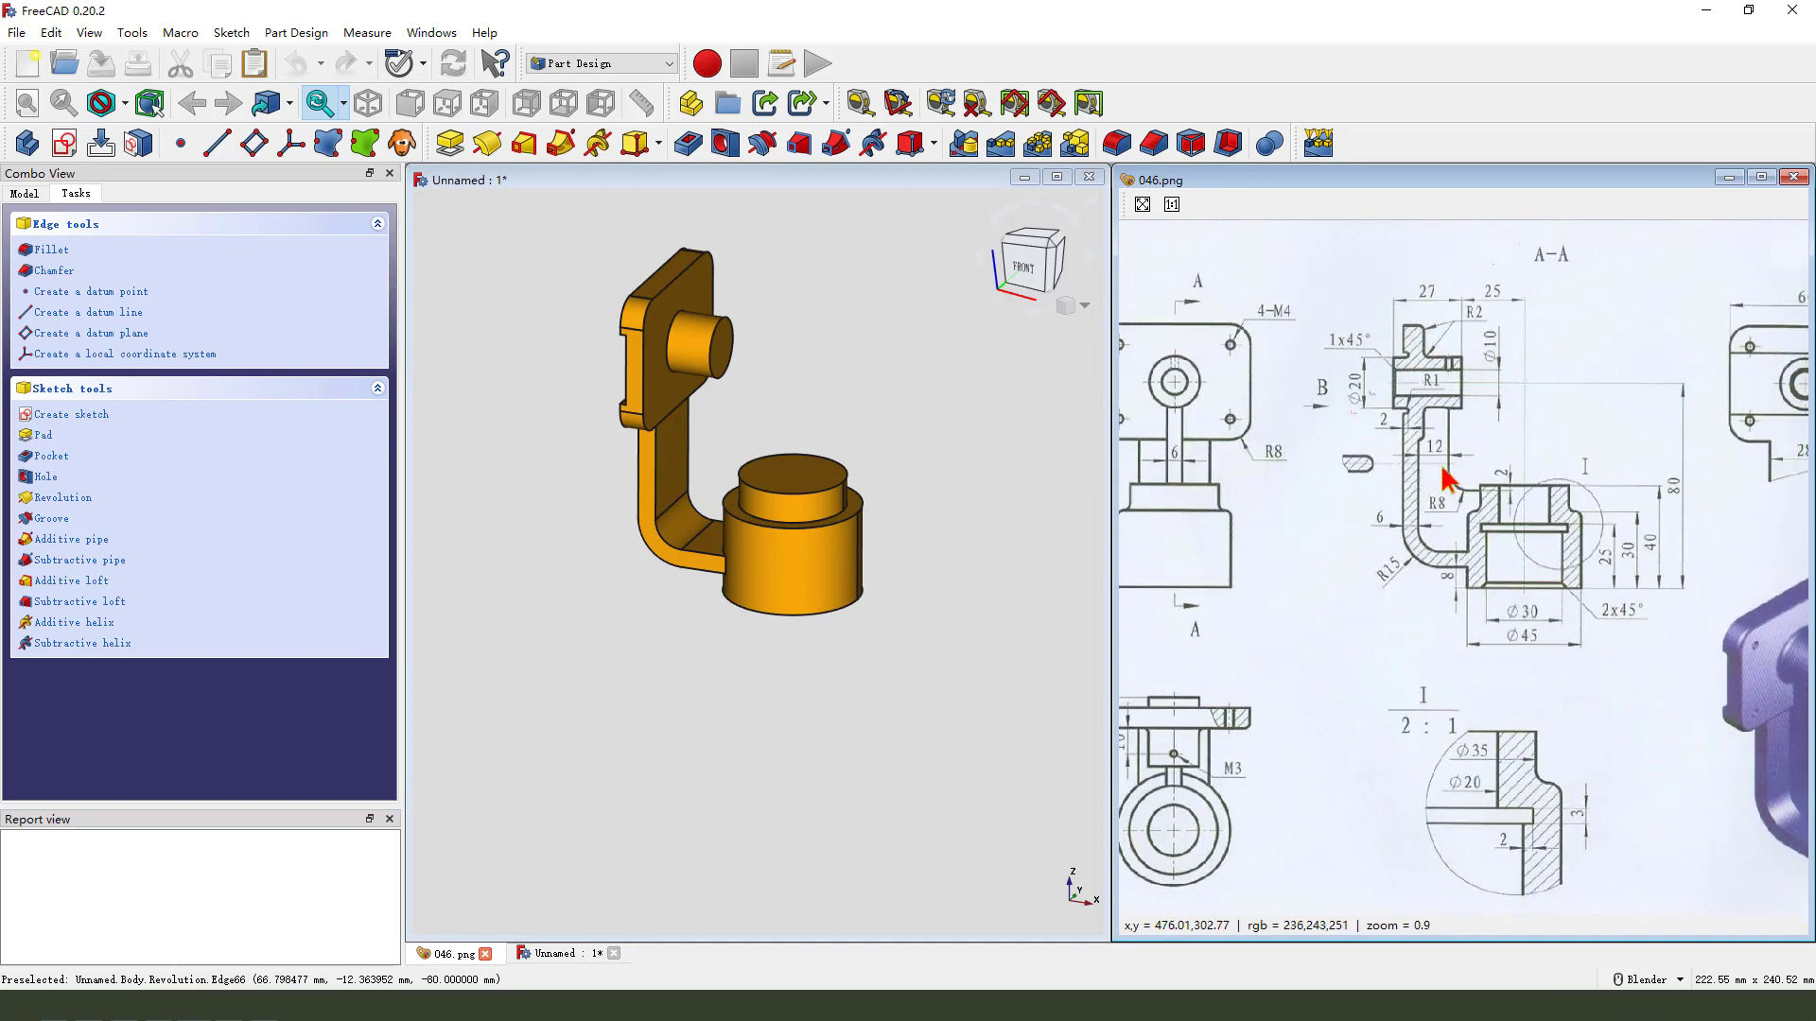
{"action": "scroll", "coordinate": [1445, 463], "scroll_direction": "up", "scroll_amount": 2}
{"action": "mouse_move", "coordinate": [1385, 248]}
{"action": "left_mouse_down"}
{"action": "mouse_move", "coordinate": [1440, 257]}
{"action": "mouse_move", "coordinate": [1437, 402]}
{"action": "mouse_move", "coordinate": [1503, 414]}
{"action": "mouse_move", "coordinate": [1442, 553]}
{"action": "mouse_move", "coordinate": [1360, 309]}
{"action": "mouse_move", "coordinate": [1373, 254]}
{"action": "left_mouse_up"}
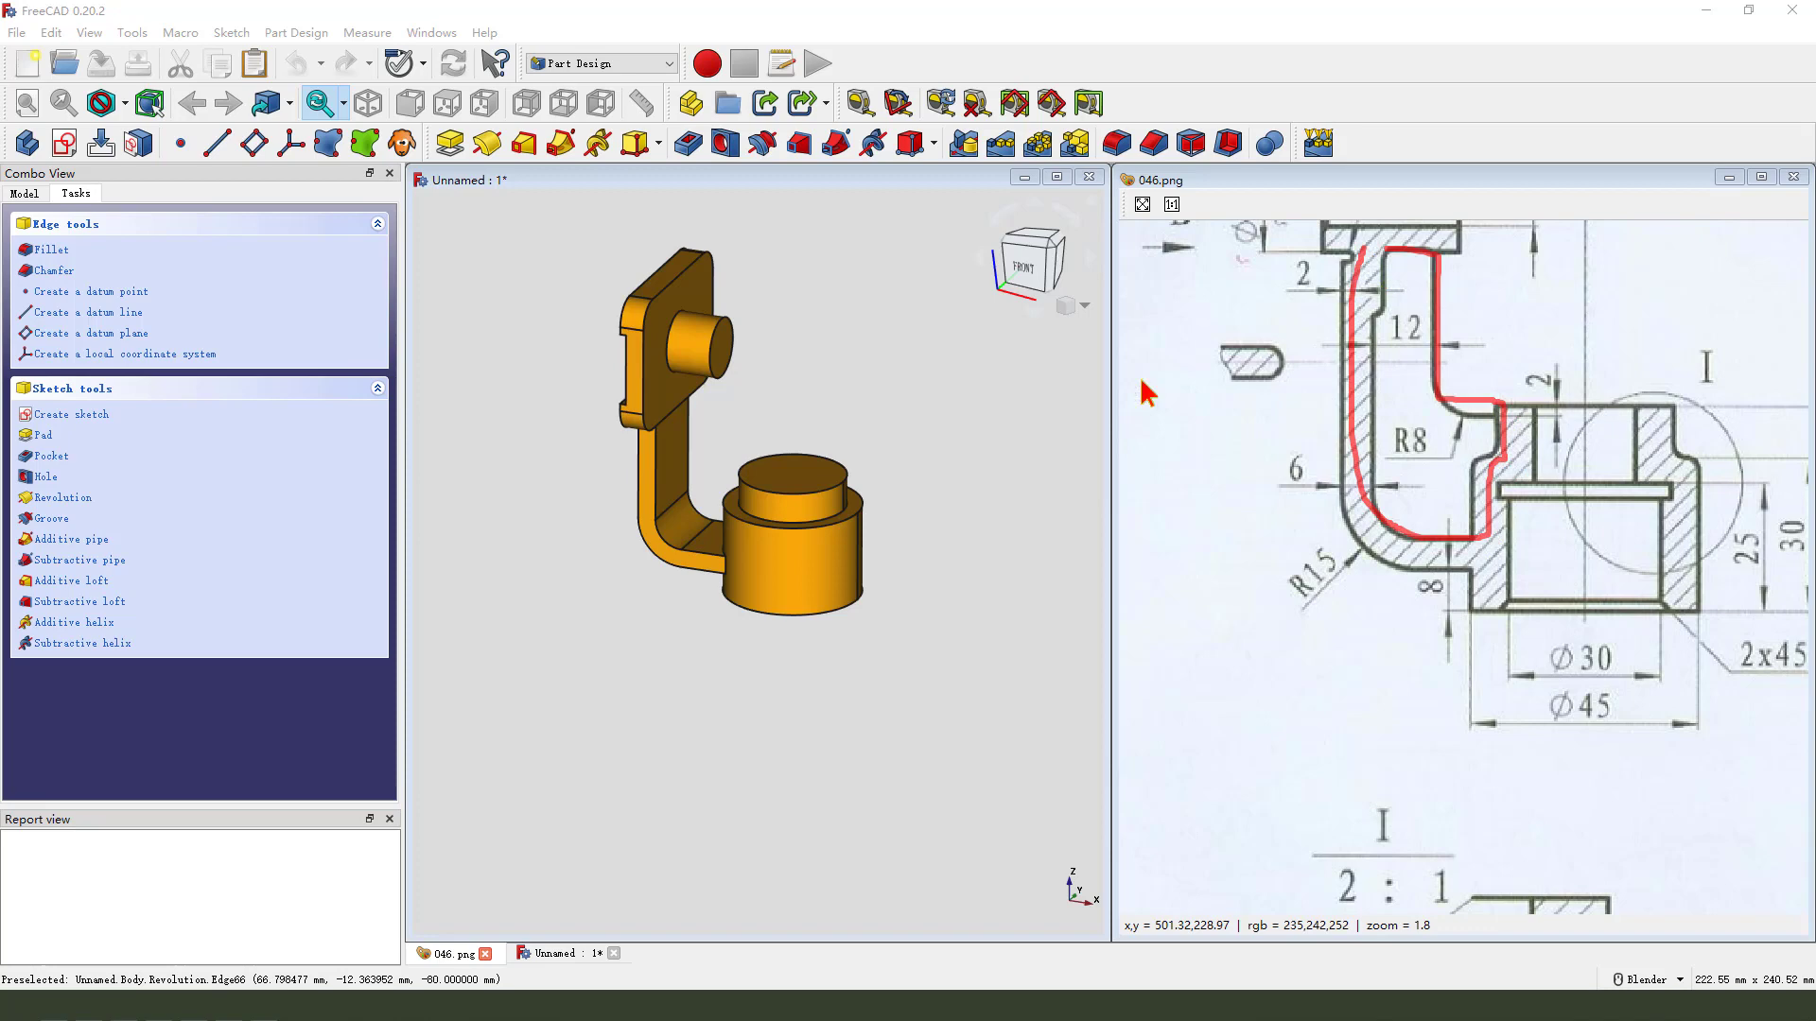
{"action": "left_click", "coordinate": [64, 144]}
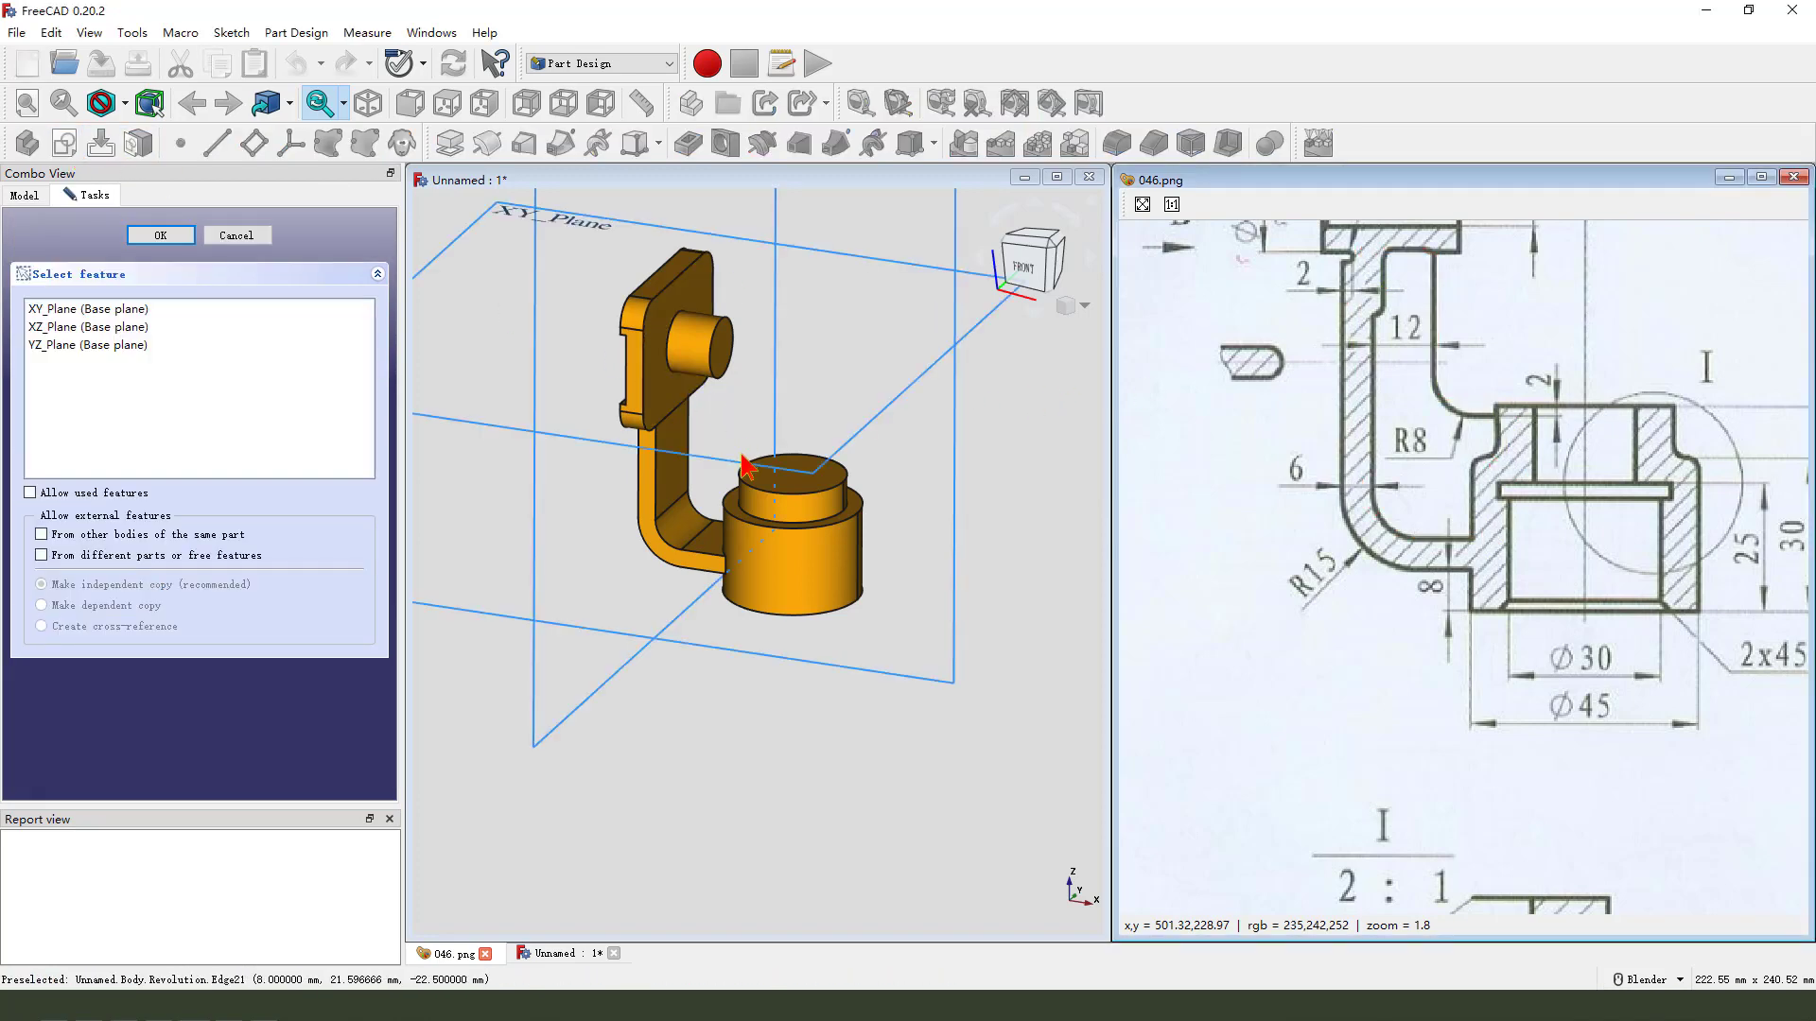
- Attach the new sketch to the XZ plane and link the hub top edge and arm lower edge as external geometry
{"action": "left_click", "coordinate": [588, 226]}
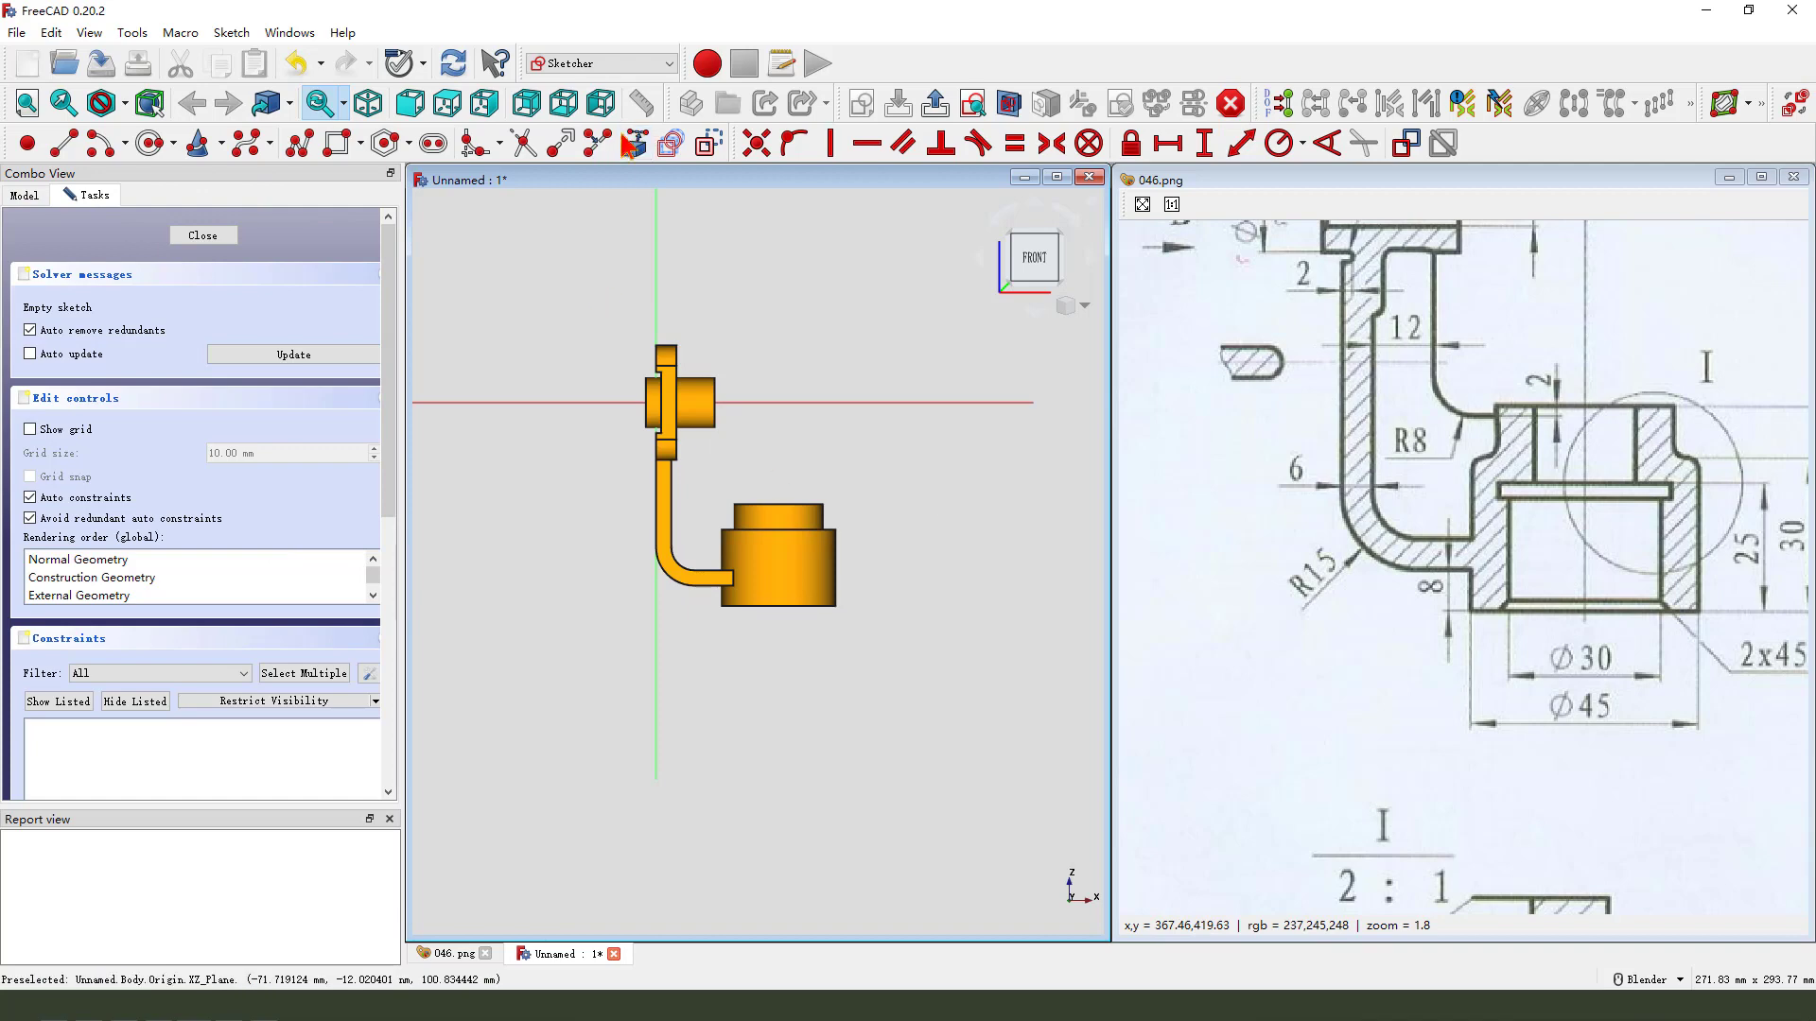
{"action": "left_click", "coordinate": [632, 144]}
{"action": "scroll", "coordinate": [750, 552], "scroll_direction": "up", "scroll_amount": 1}
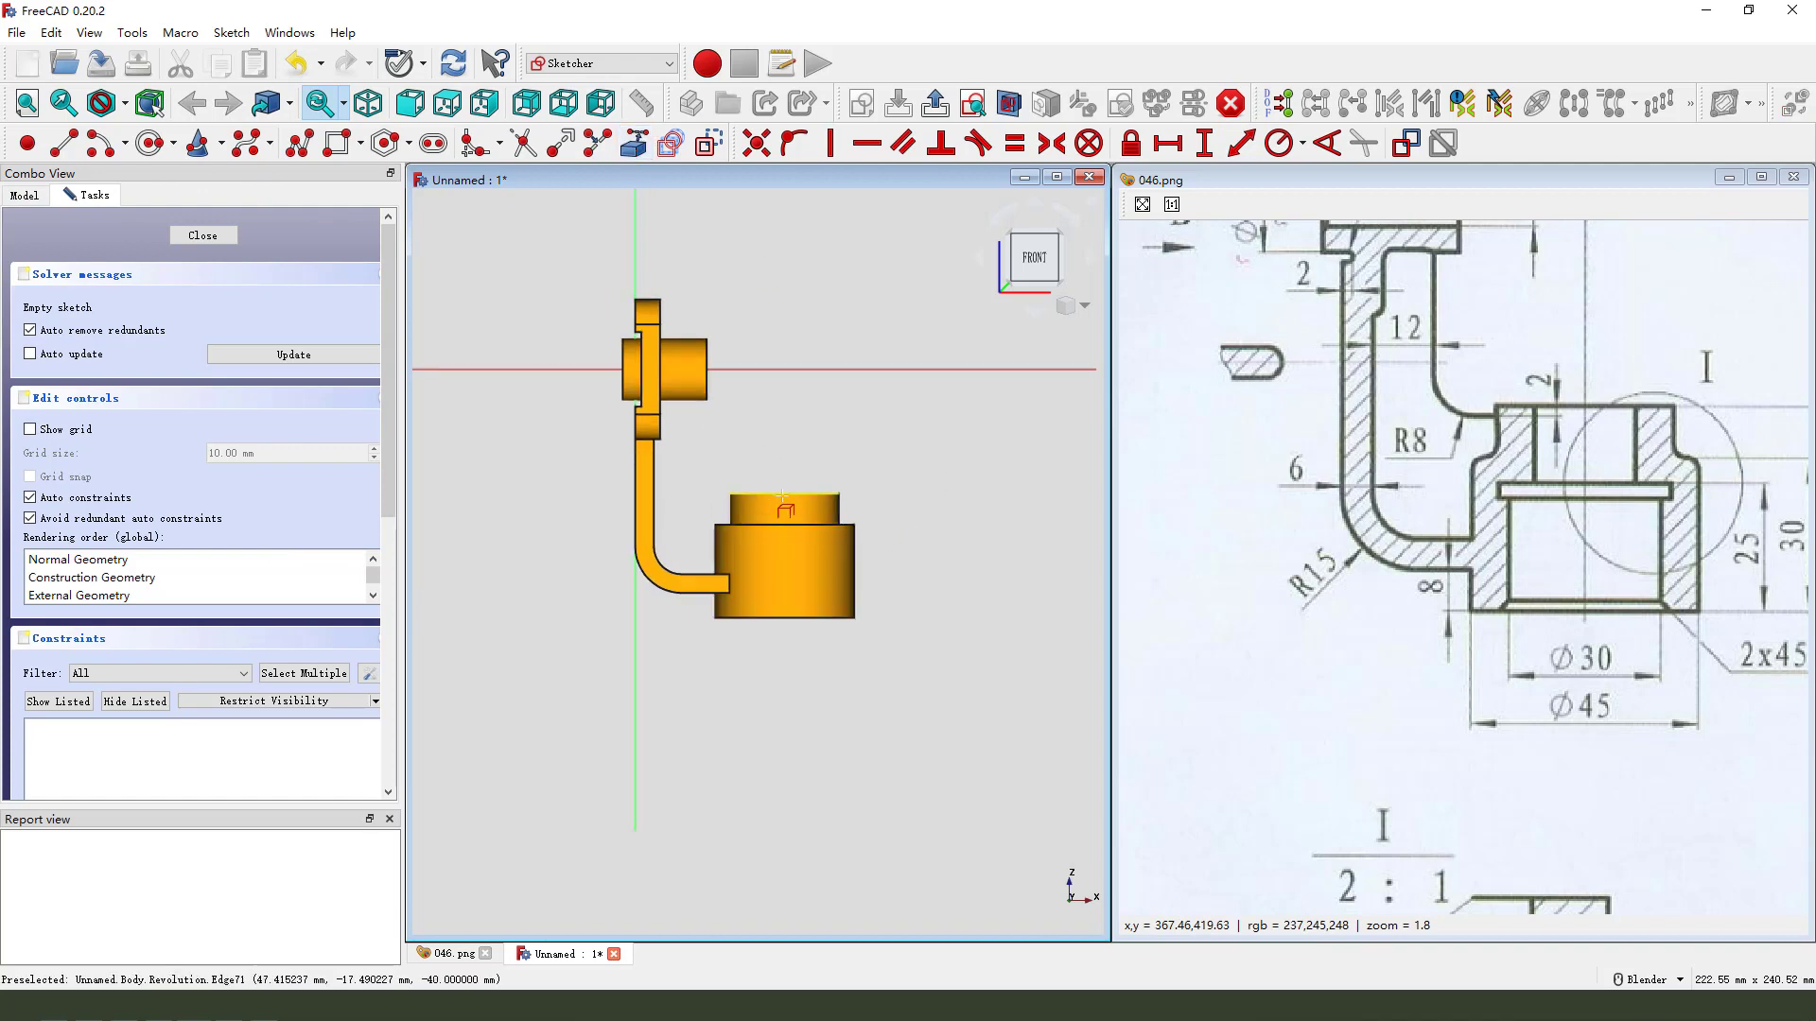
{"action": "left_click", "coordinate": [782, 495]}
{"action": "left_click", "coordinate": [702, 594]}
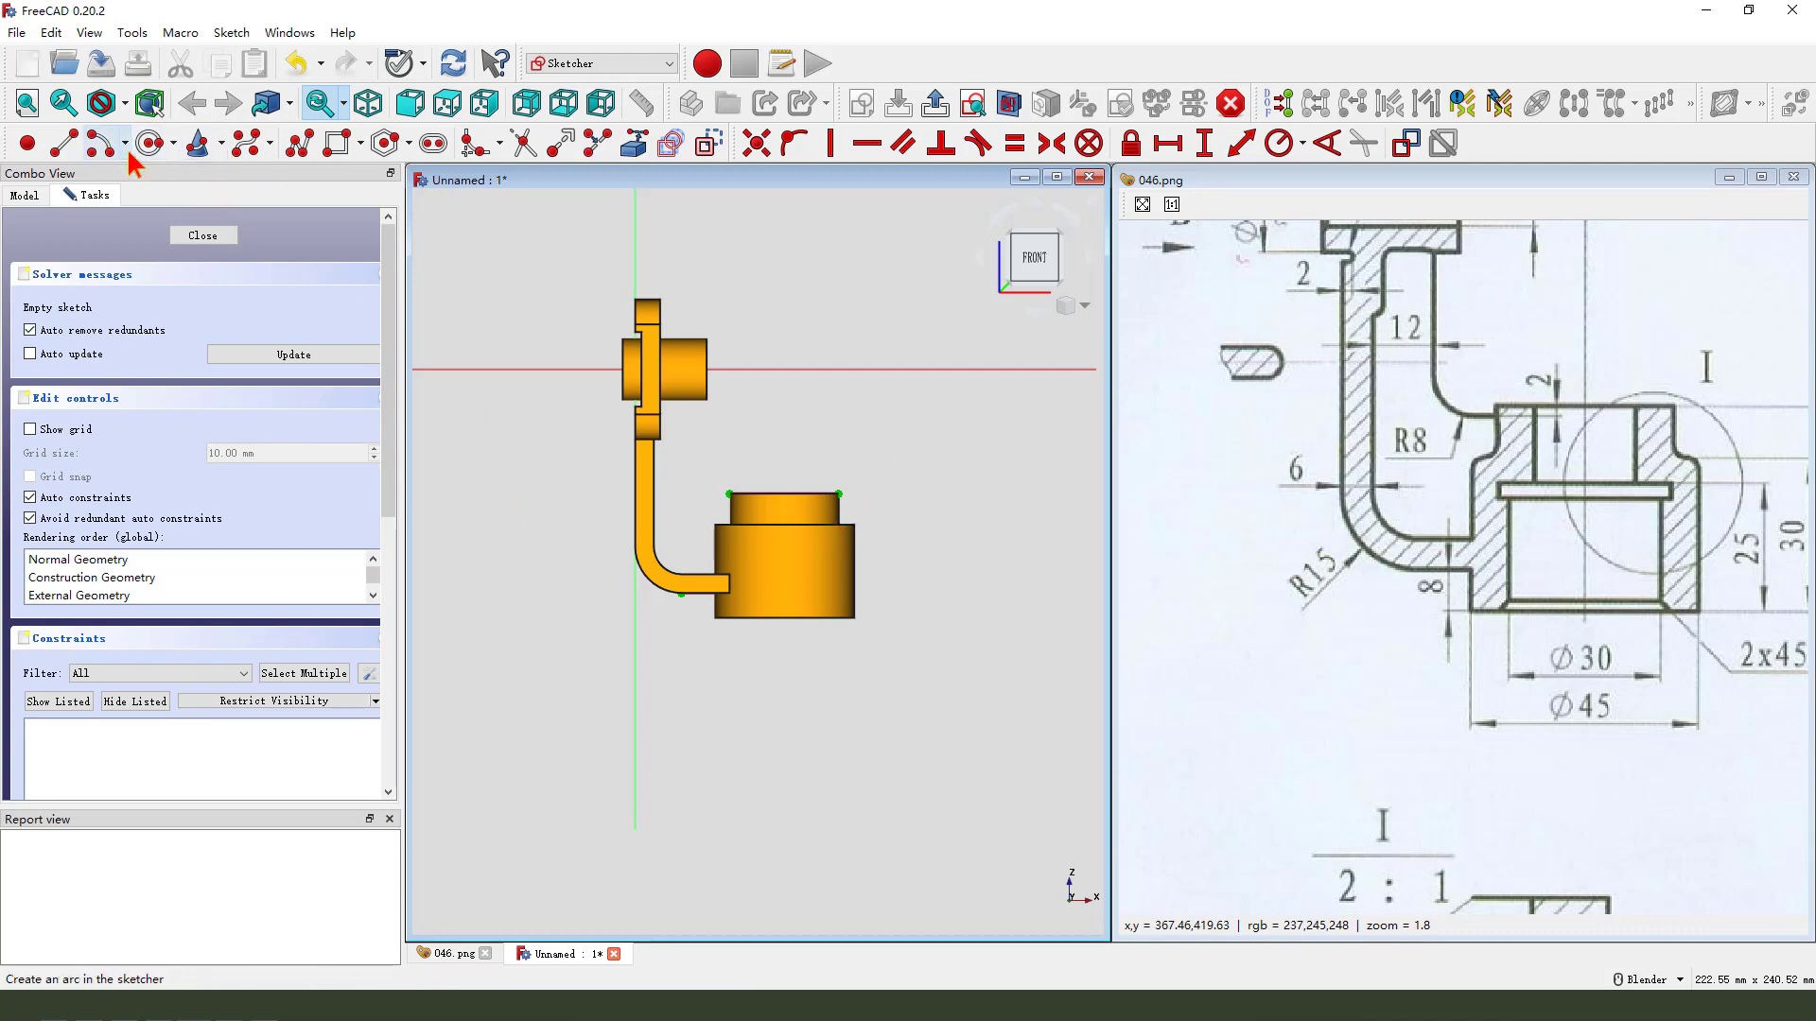
- Hide the Revolution solid via the feature tree
{"action": "left_click", "coordinate": [28, 203]}
{"action": "left_click", "coordinate": [108, 398]}
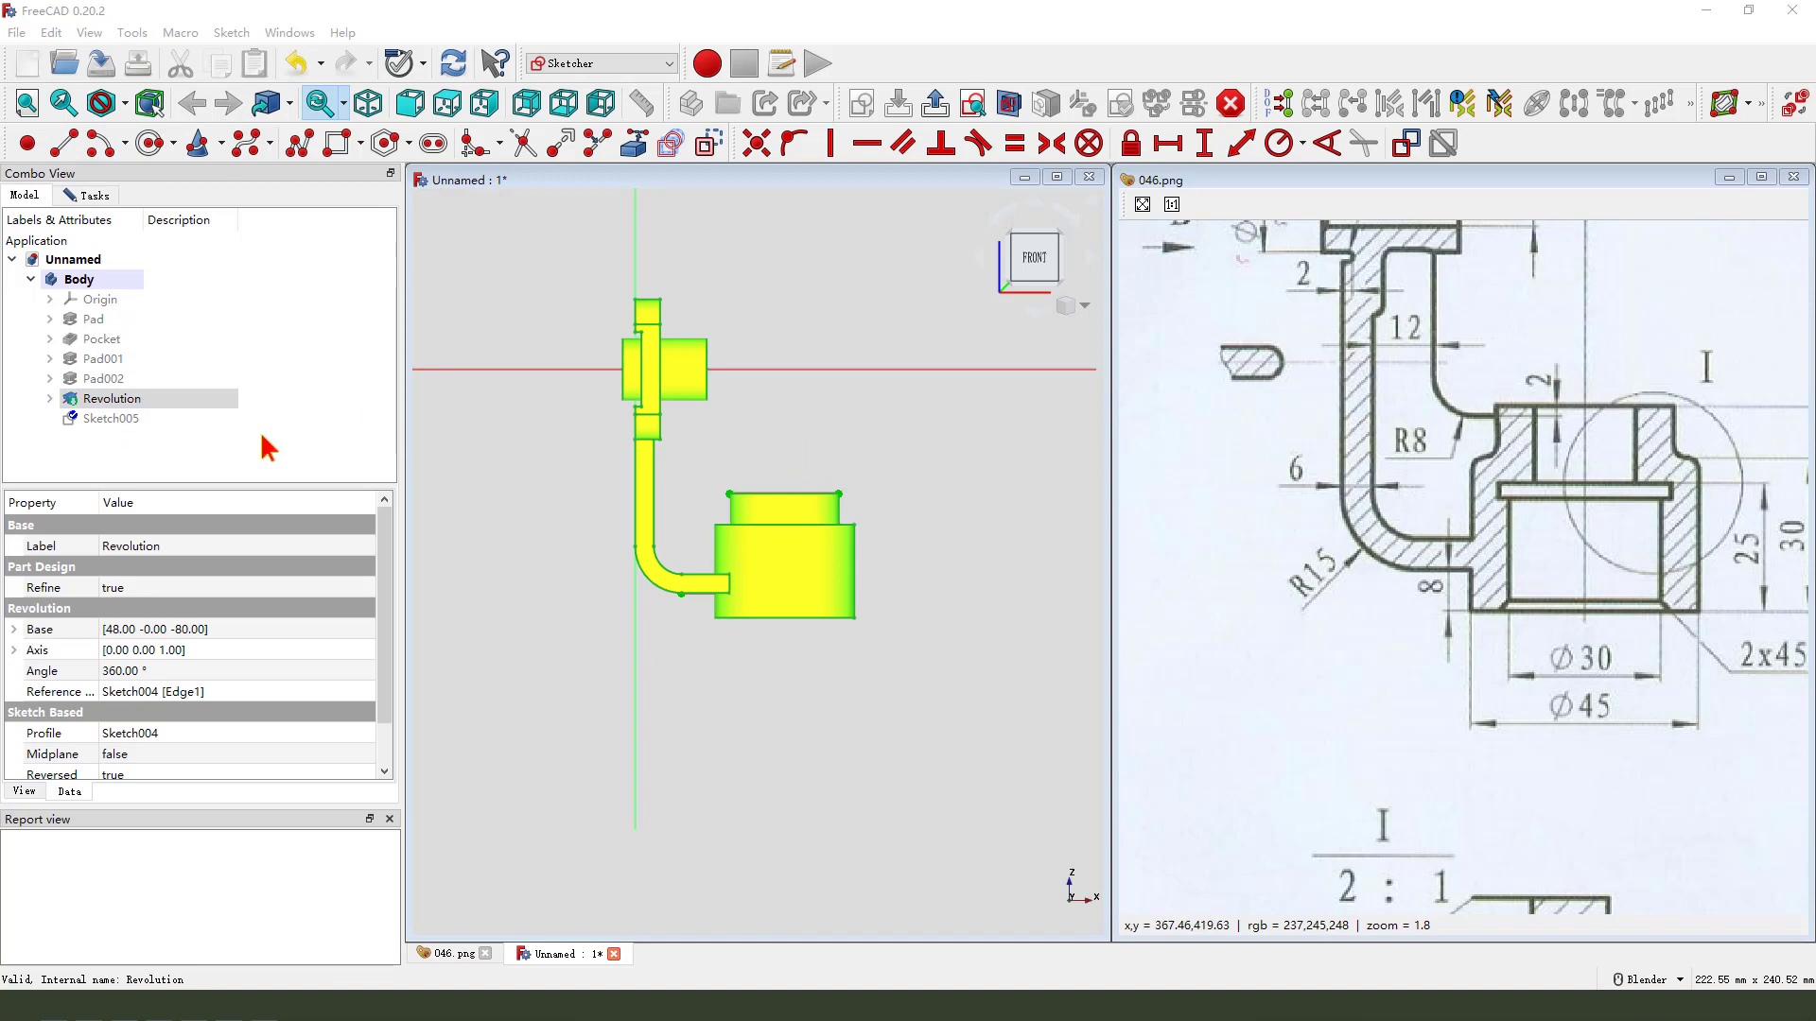
{"action": "left_click", "coordinate": [237, 402]}
{"action": "key", "text": "space"}
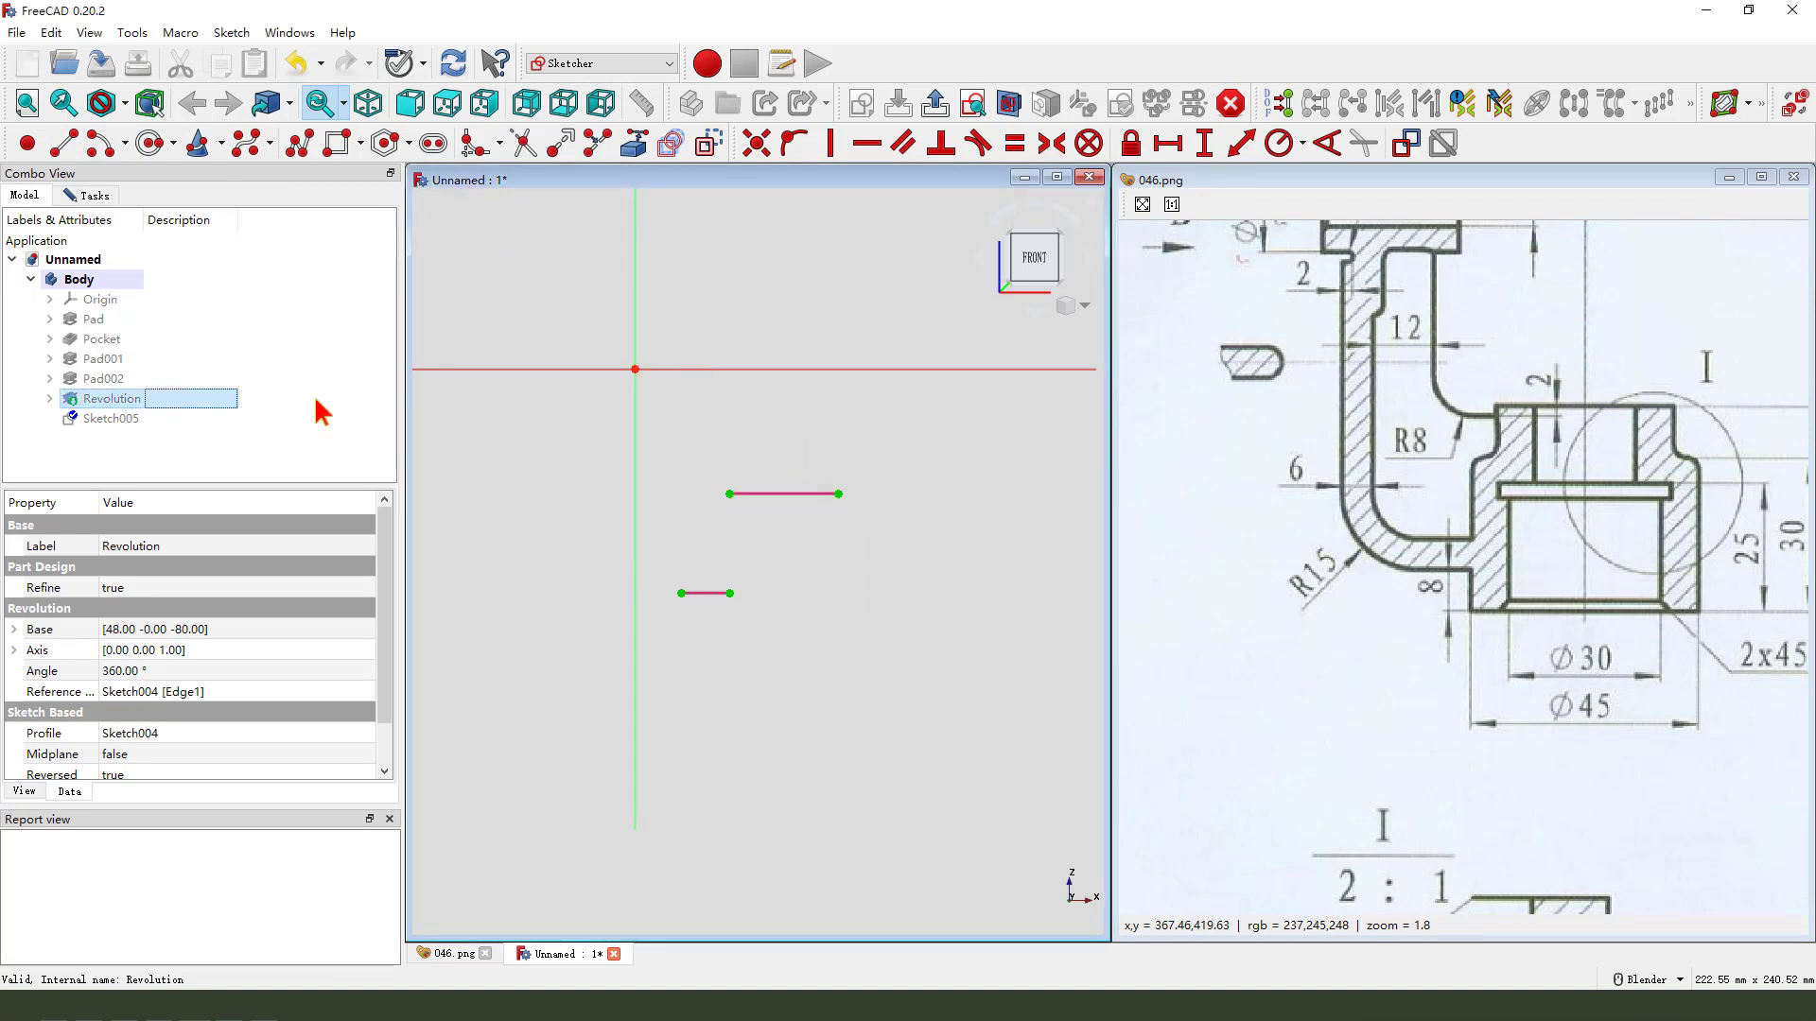
{"action": "left_click", "coordinate": [778, 438]}
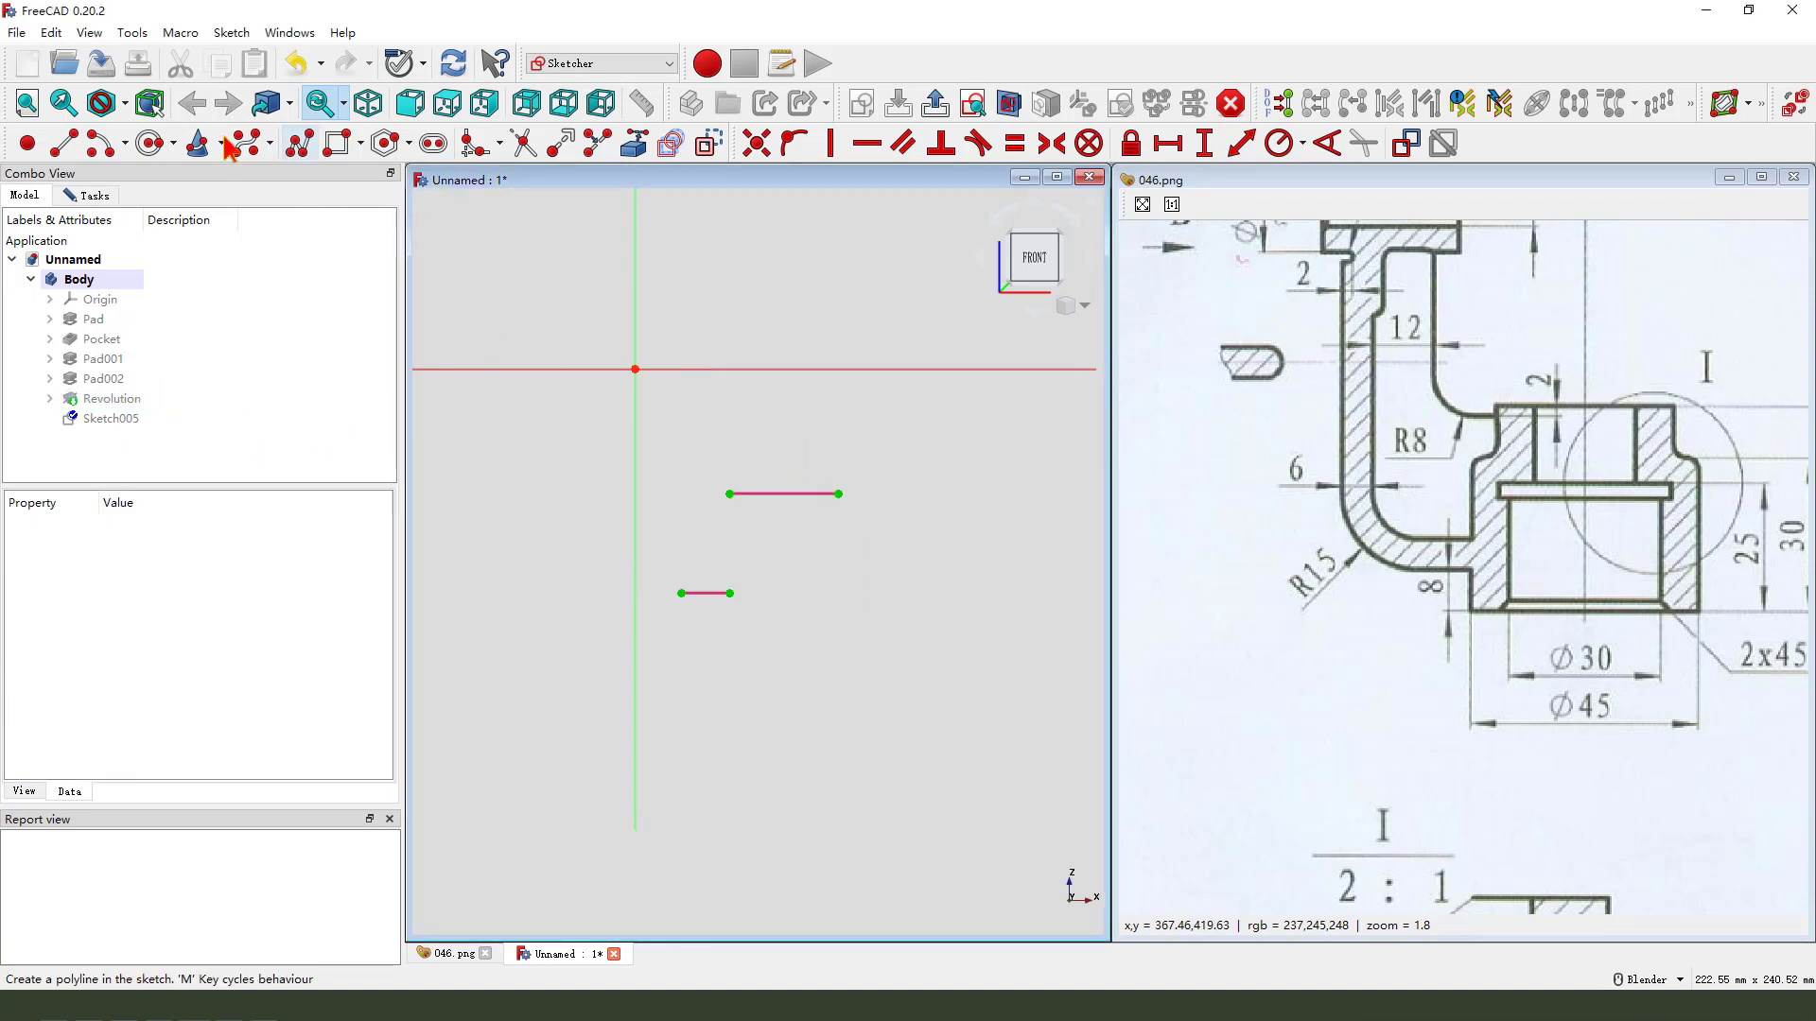
- Draw a closed stepped polyline from the origin down, across, up a step, and back along the axis
{"action": "left_click", "coordinate": [302, 150]}
{"action": "left_click", "coordinate": [636, 368]}
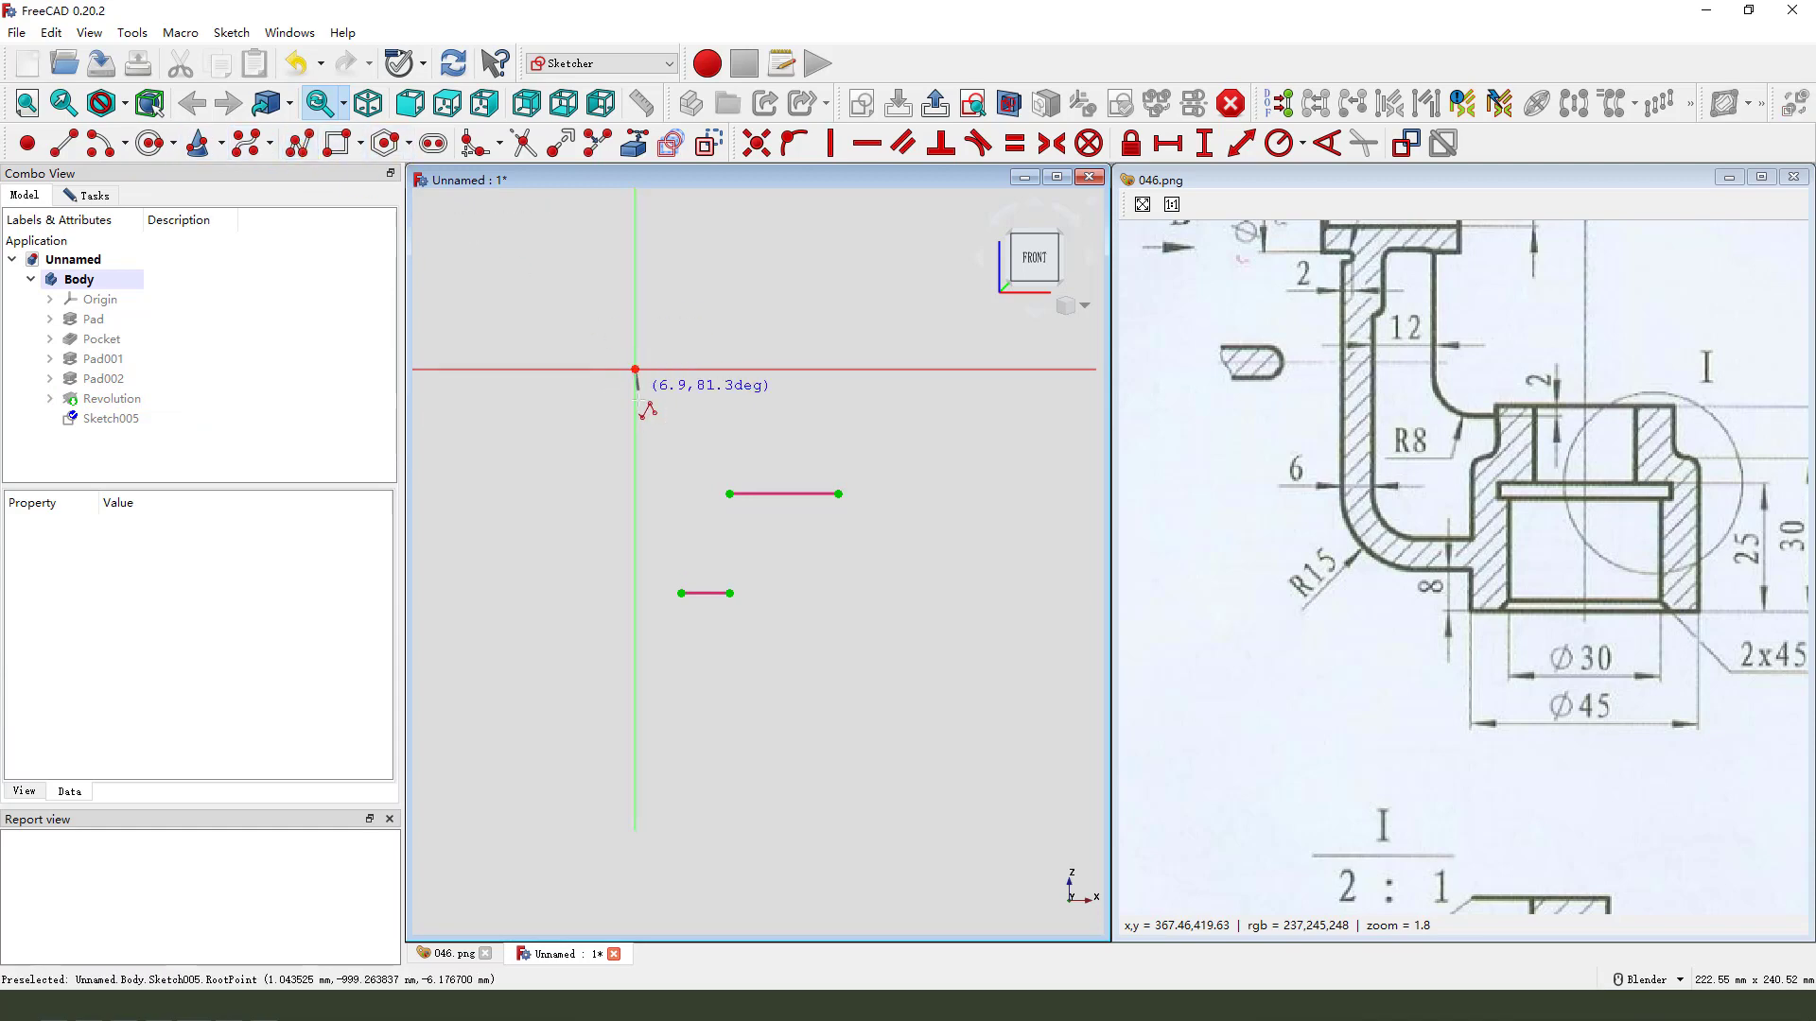
{"action": "left_click", "coordinate": [635, 574]}
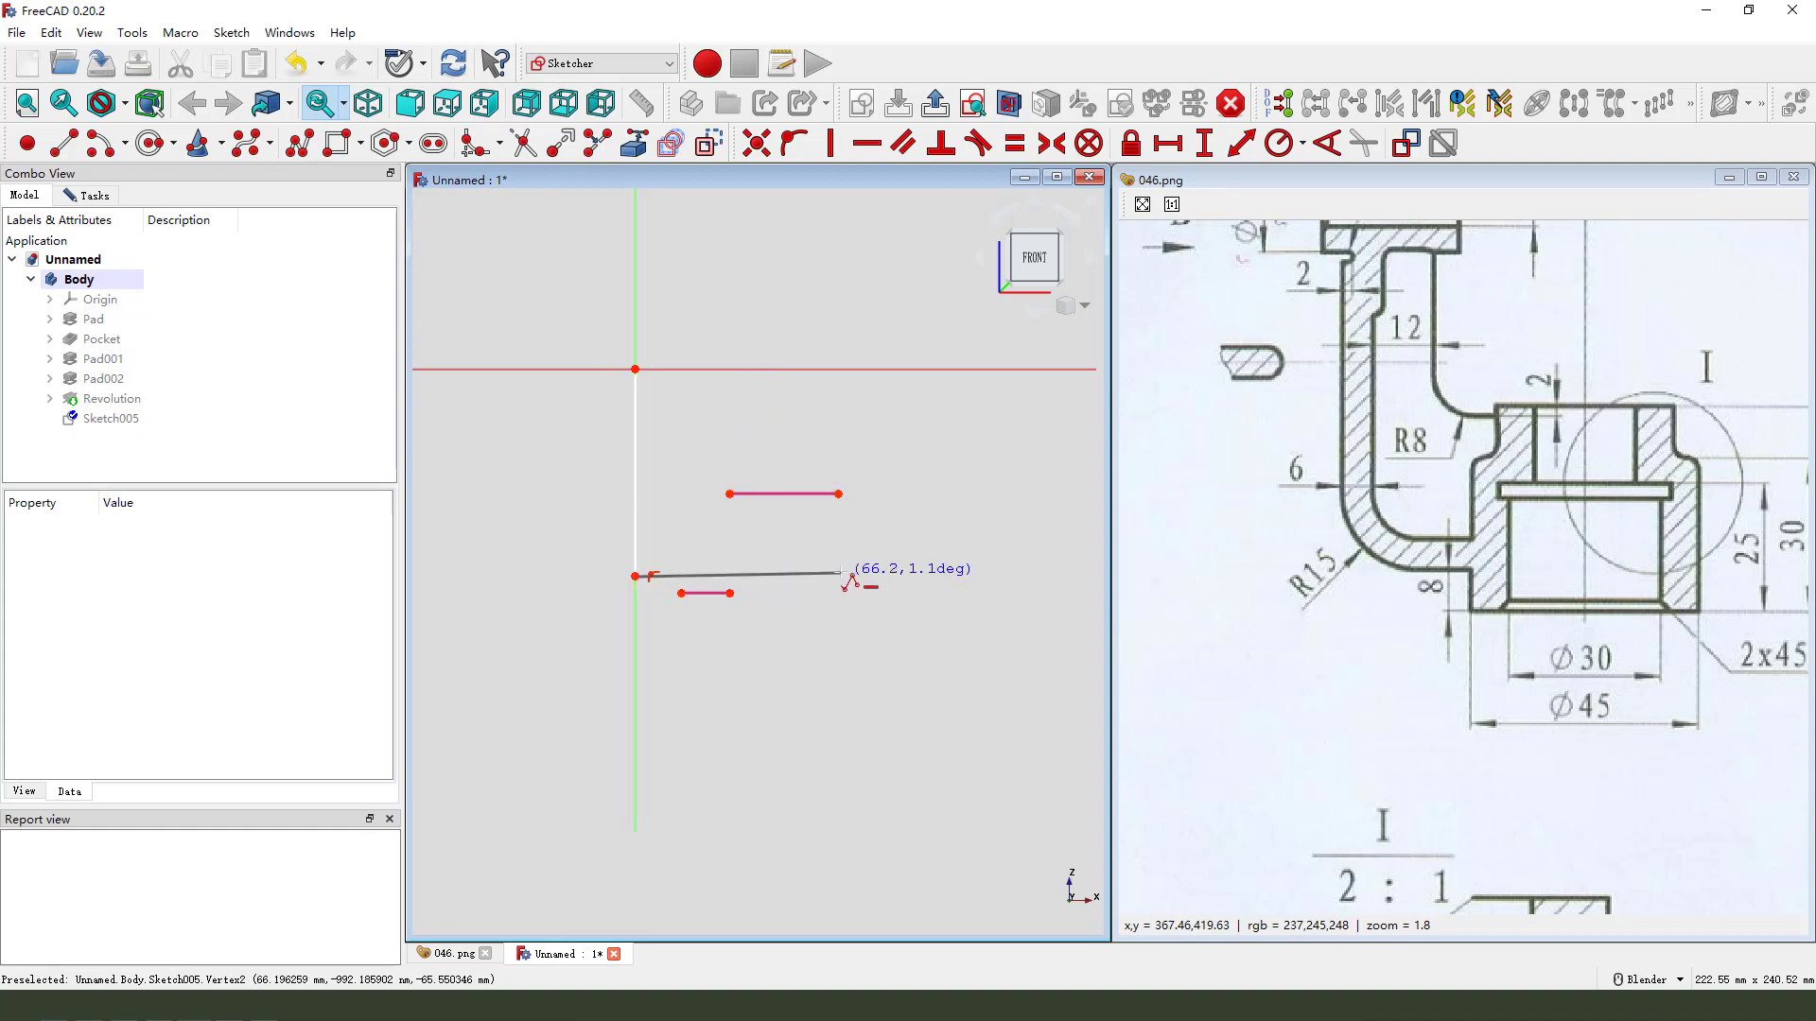
{"action": "left_click", "coordinate": [789, 576]}
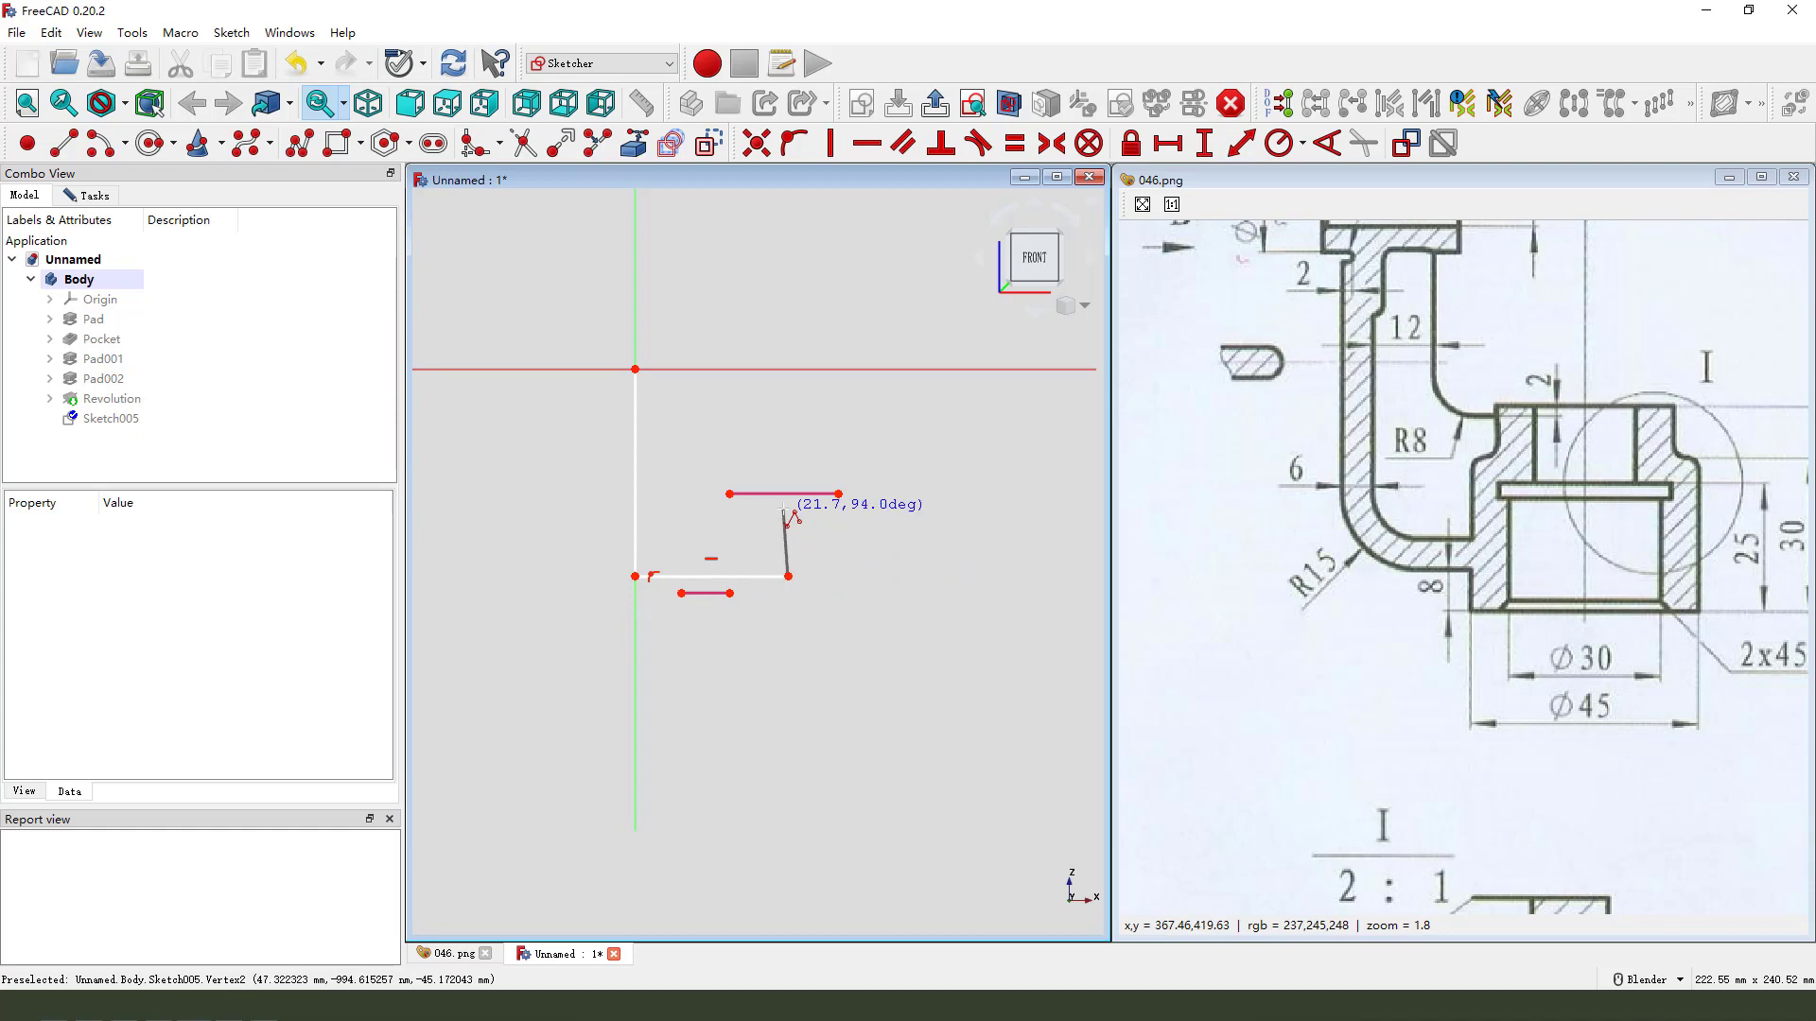
{"action": "left_click", "coordinate": [787, 512]}
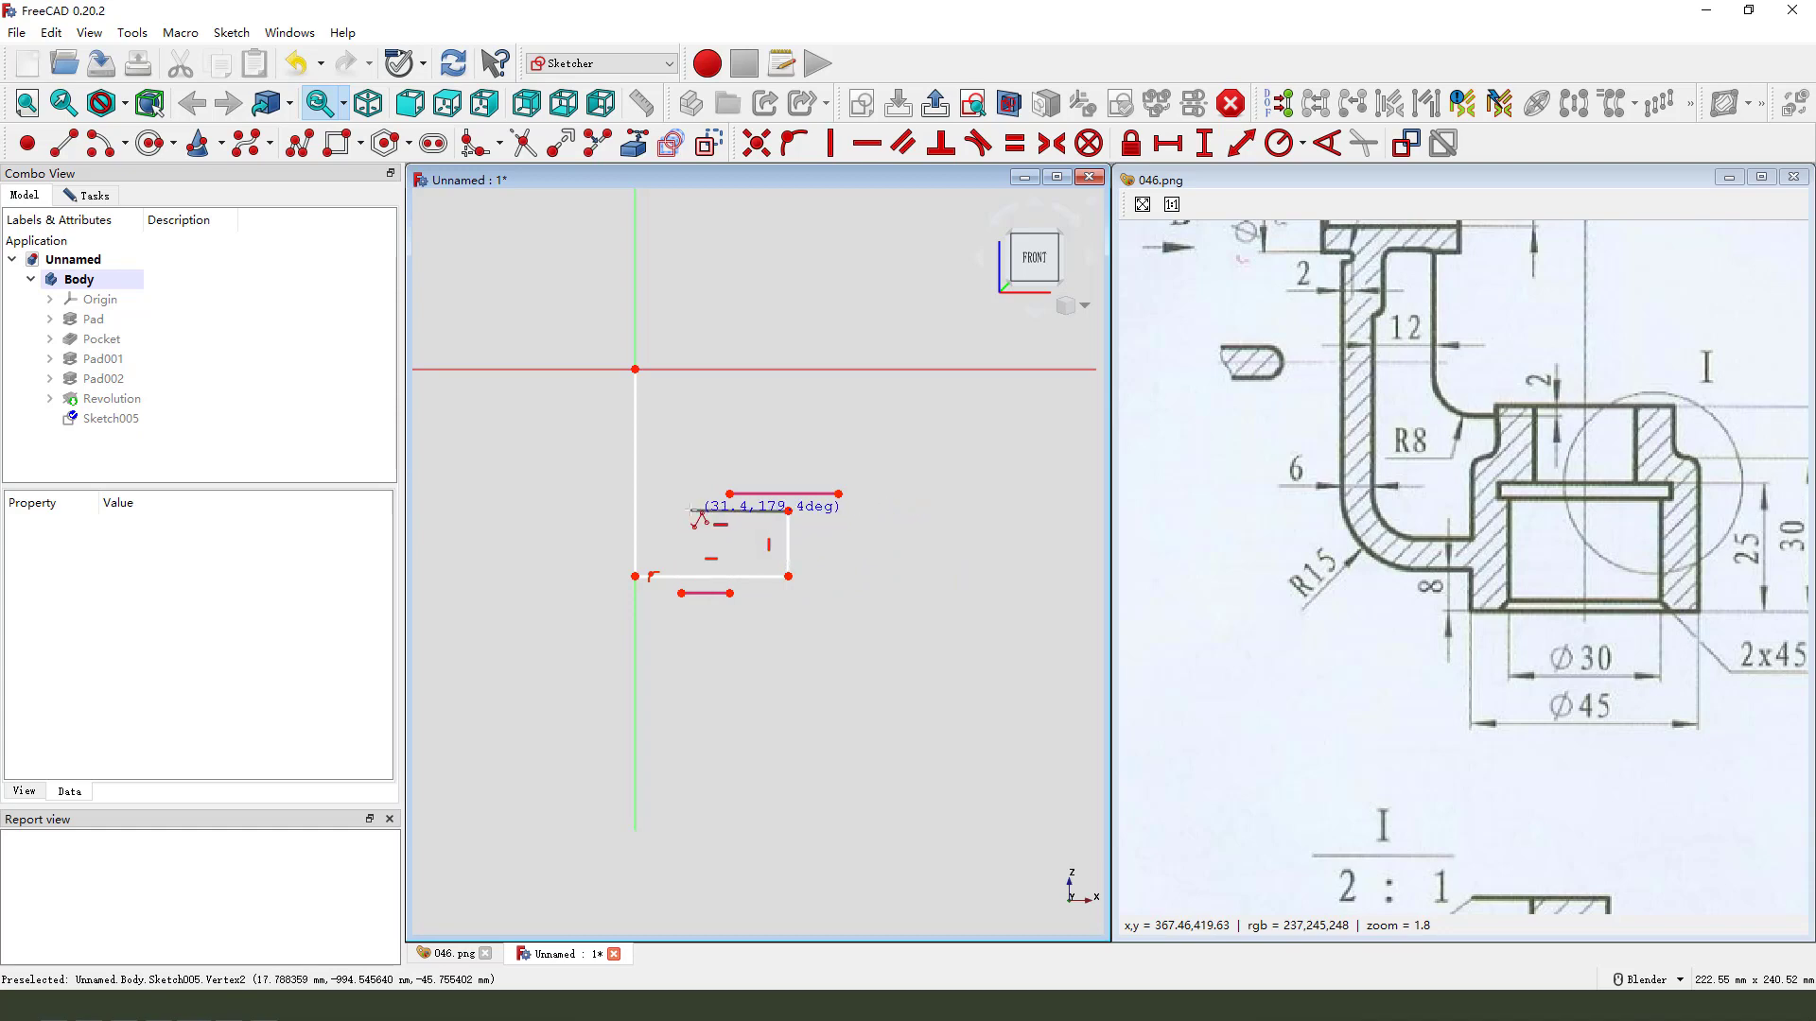
{"action": "left_click", "coordinate": [687, 510]}
{"action": "left_click", "coordinate": [687, 368]}
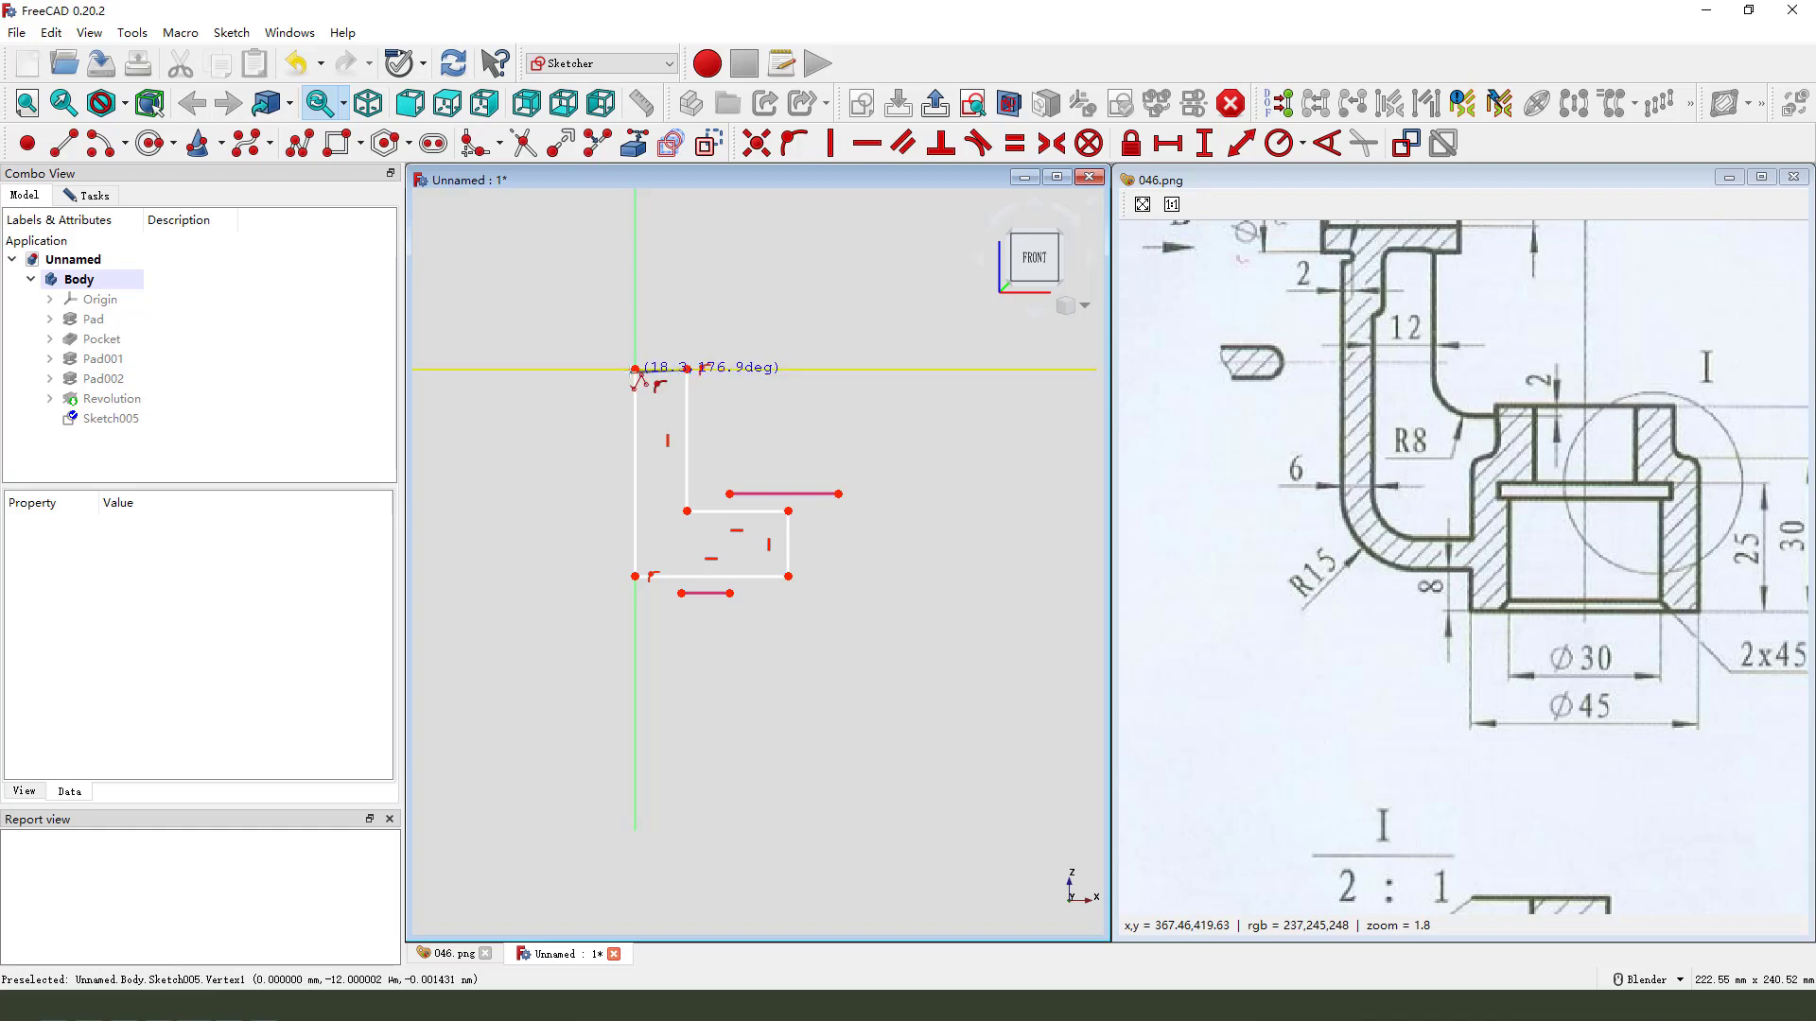
{"action": "left_click", "coordinate": [636, 369]}
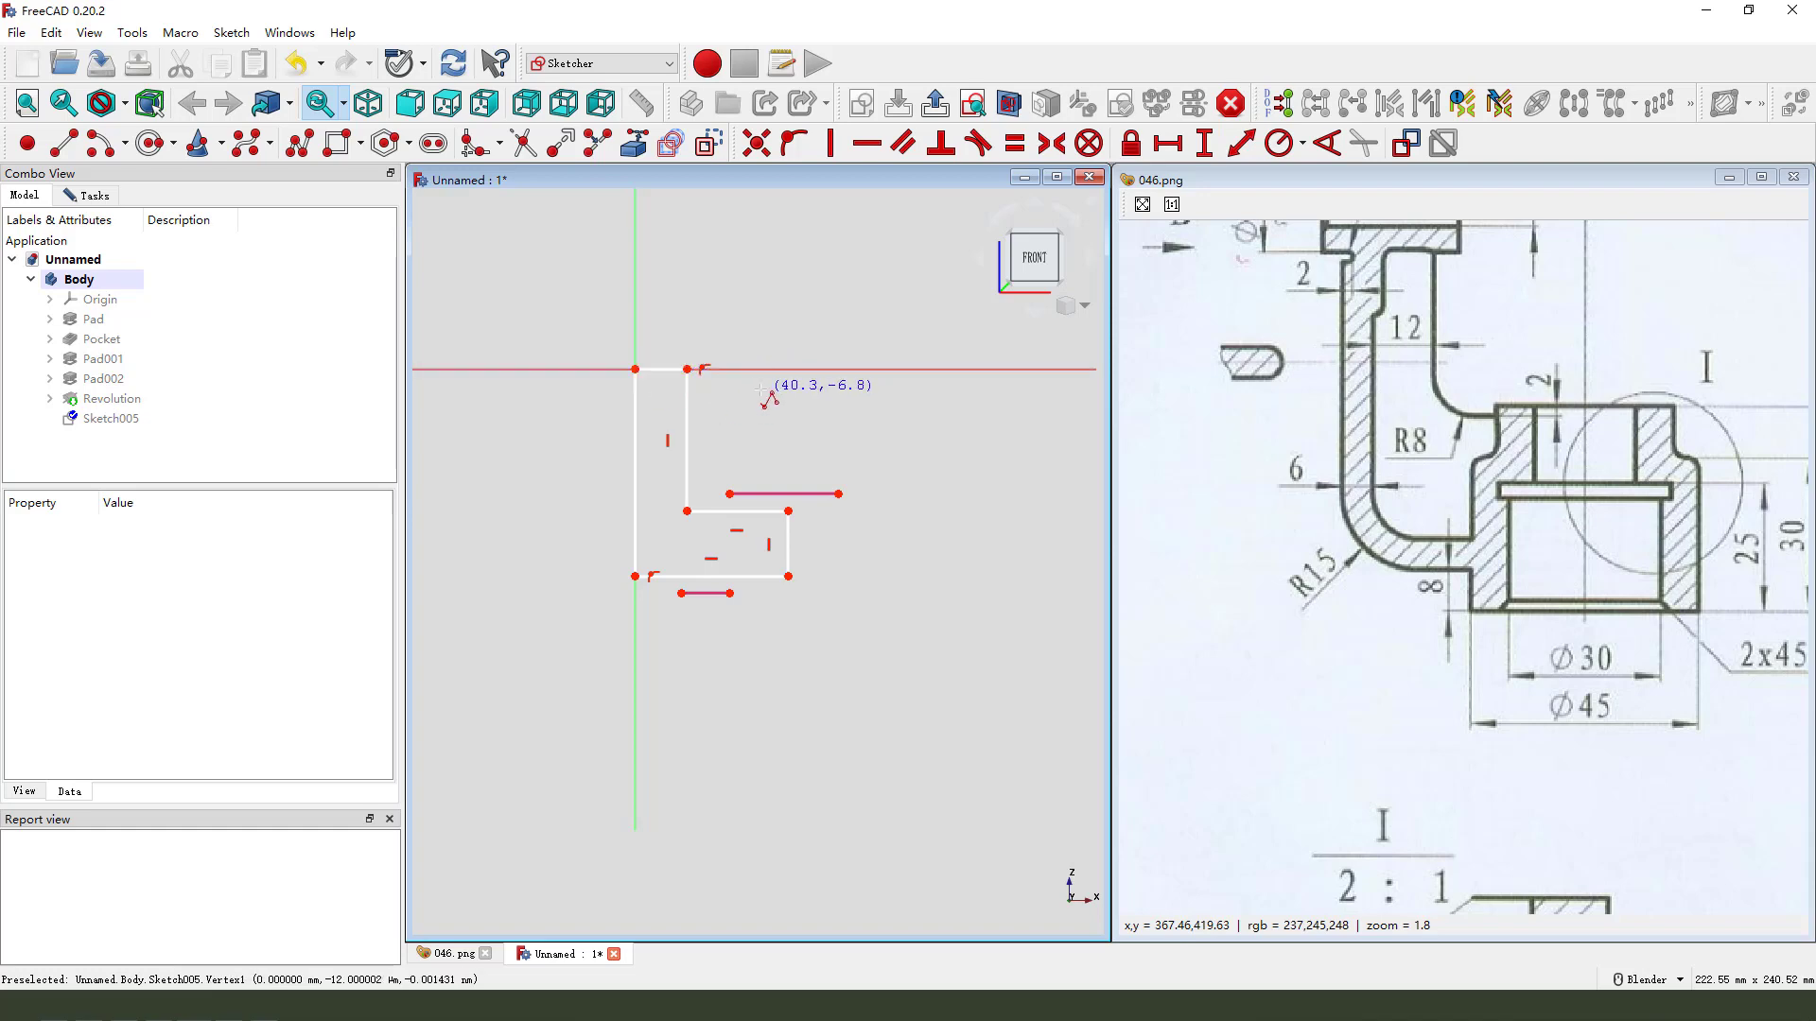
{"action": "right_click", "coordinate": [760, 388]}
{"action": "middle_click_drag", "start_coordinate": [1402, 398], "coordinate": [1395, 467]}
{"action": "mouse_move", "coordinate": [1407, 363]}
{"action": "left_mouse_down"}
{"action": "mouse_move", "coordinate": [1442, 425]}
{"action": "mouse_move", "coordinate": [1396, 368]}
{"action": "left_mouse_up"}
{"action": "key", "text": "Escape"}
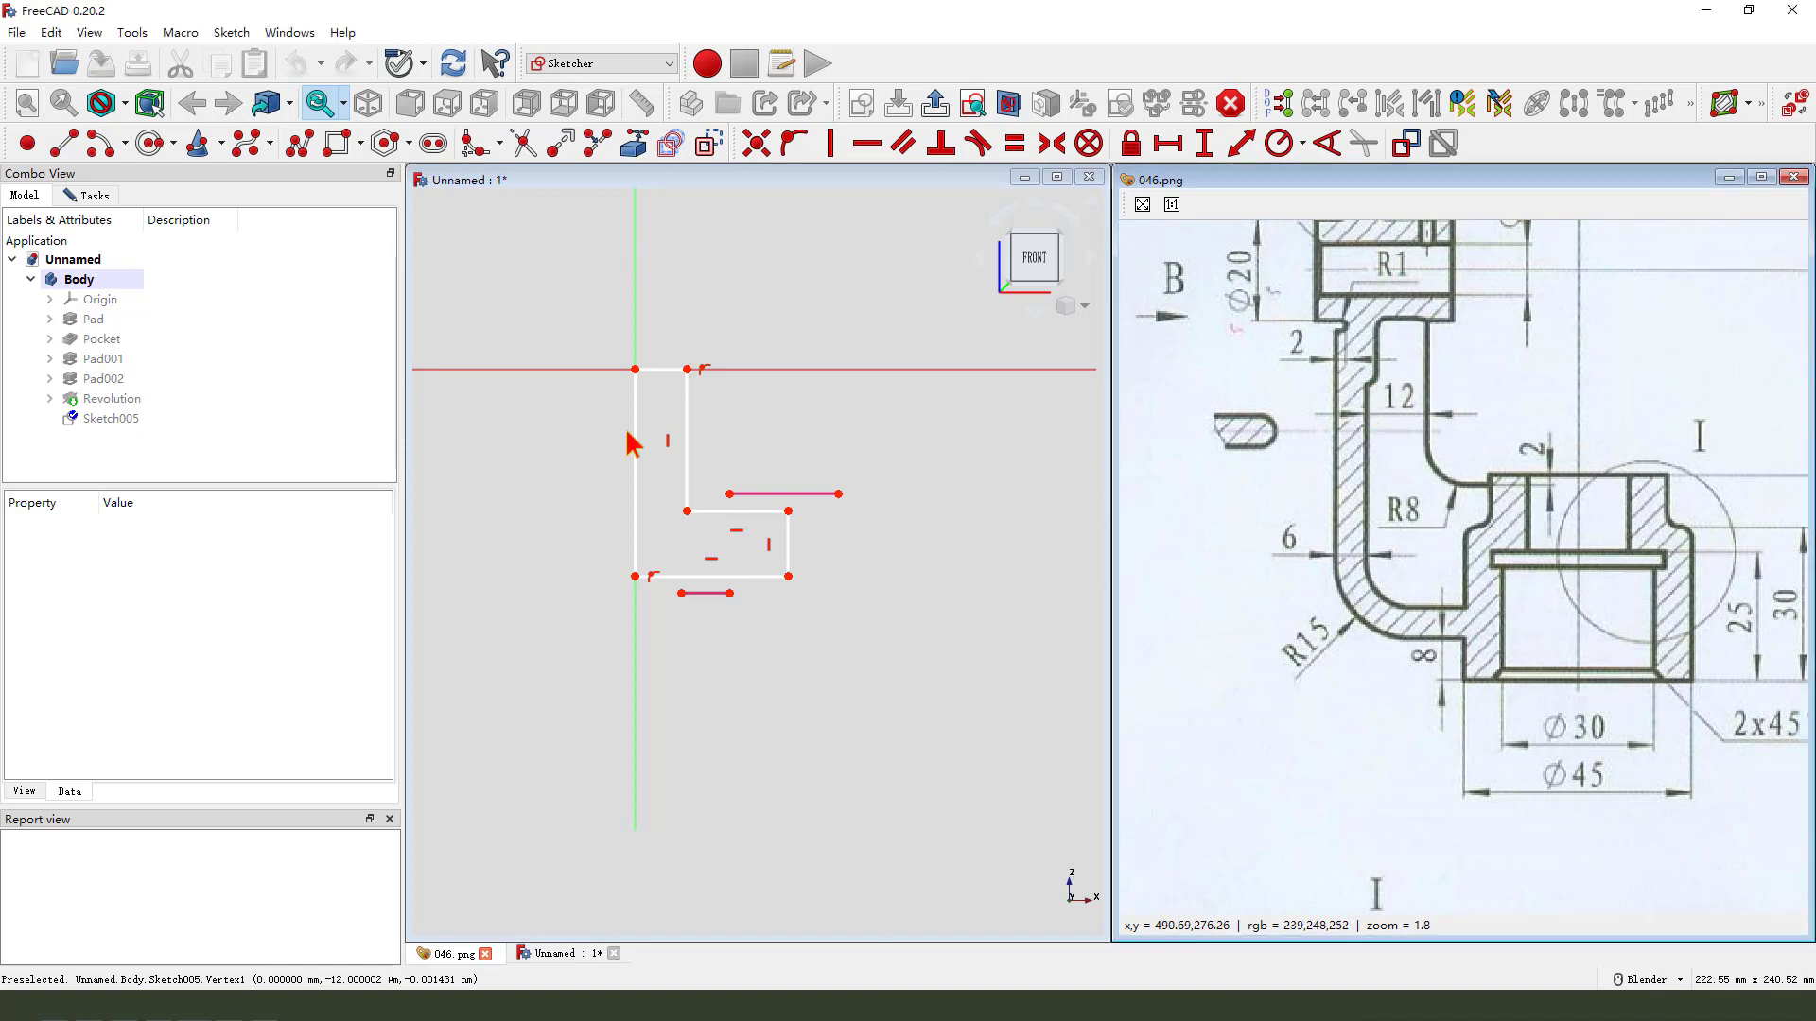
{"action": "left_click", "coordinate": [636, 370]}
- Set an 18 mm horizontal distance from the origin to the inner step corner
{"action": "left_click", "coordinate": [635, 370]}
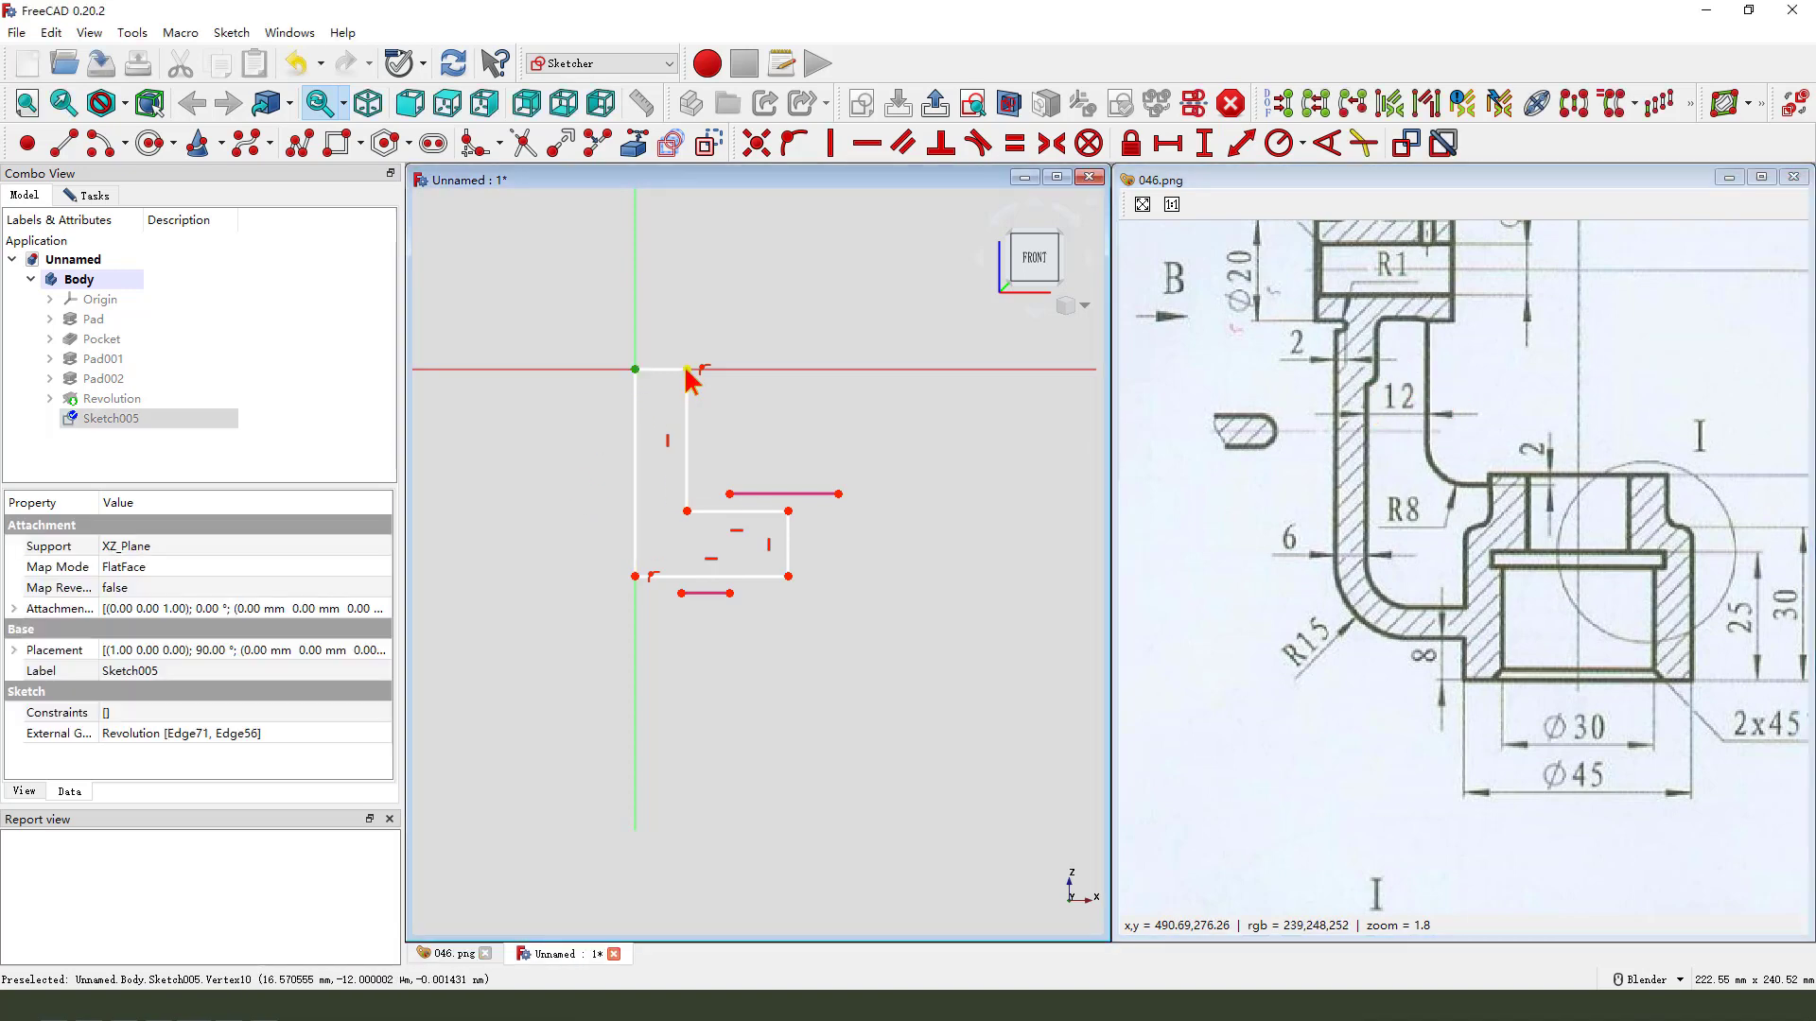
{"action": "left_click", "coordinate": [687, 370]}
{"action": "left_click", "coordinate": [1170, 144]}
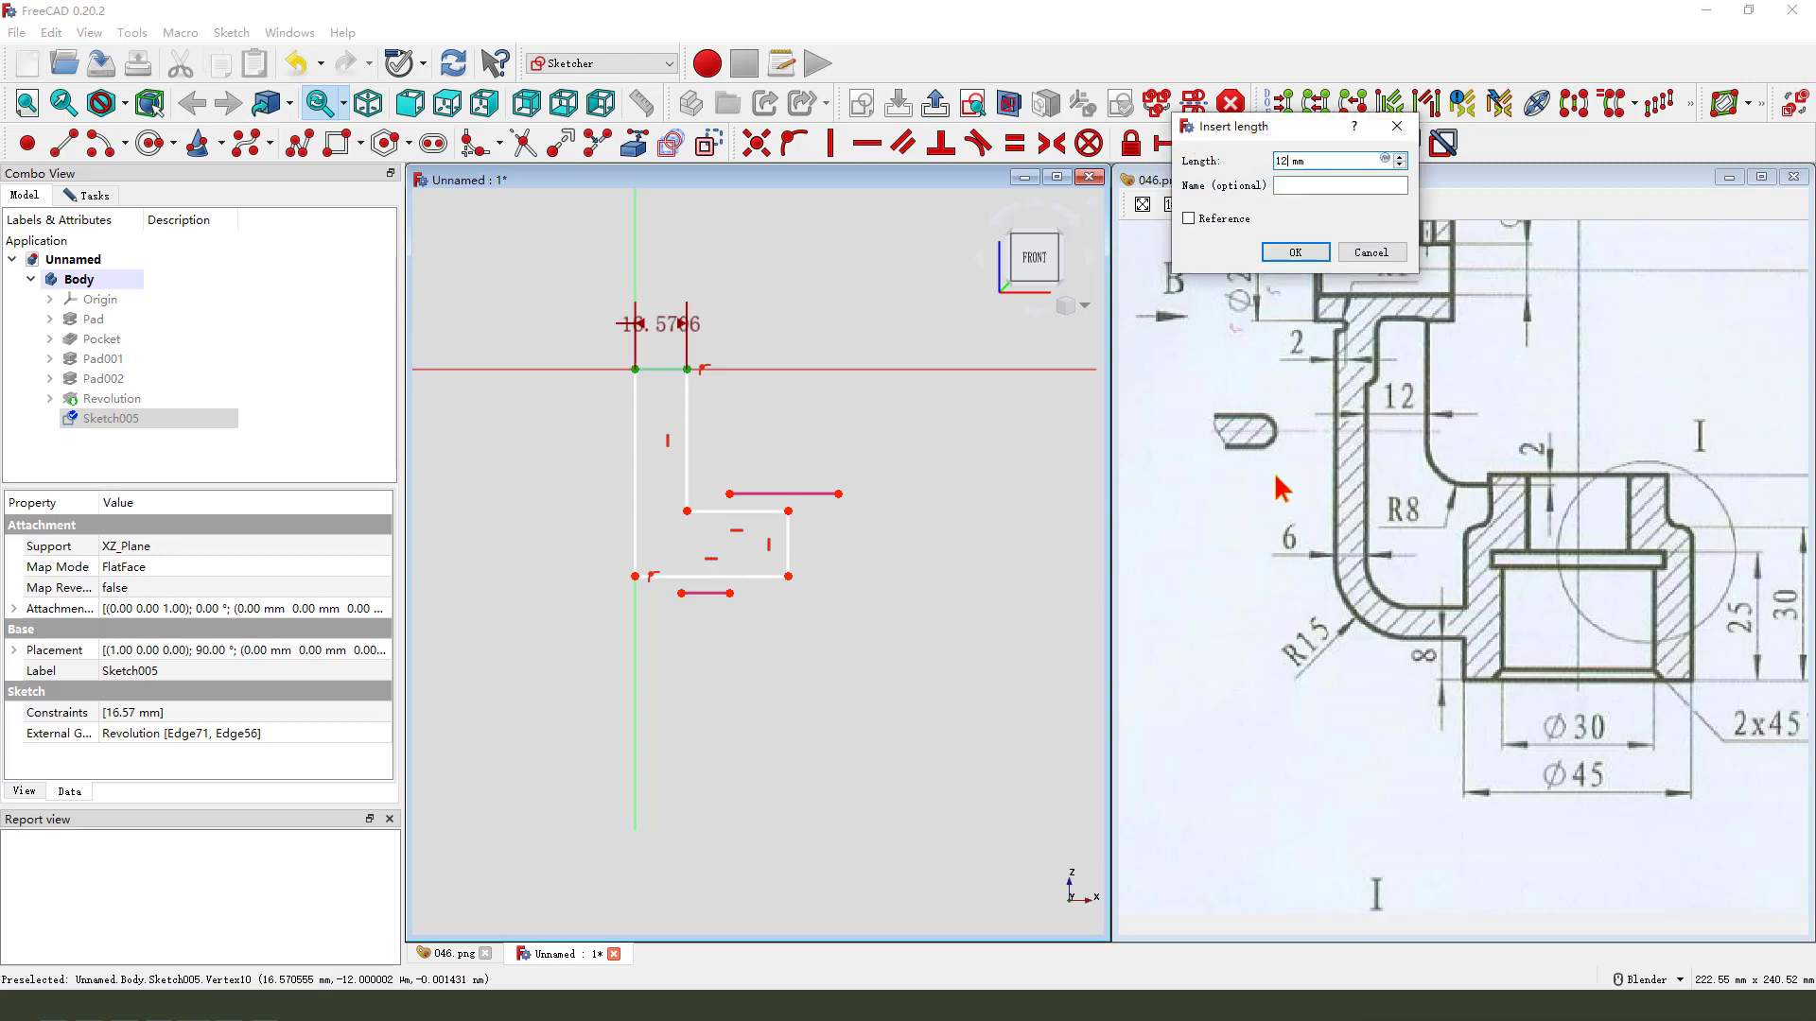
{"action": "key", "text": "Return"}
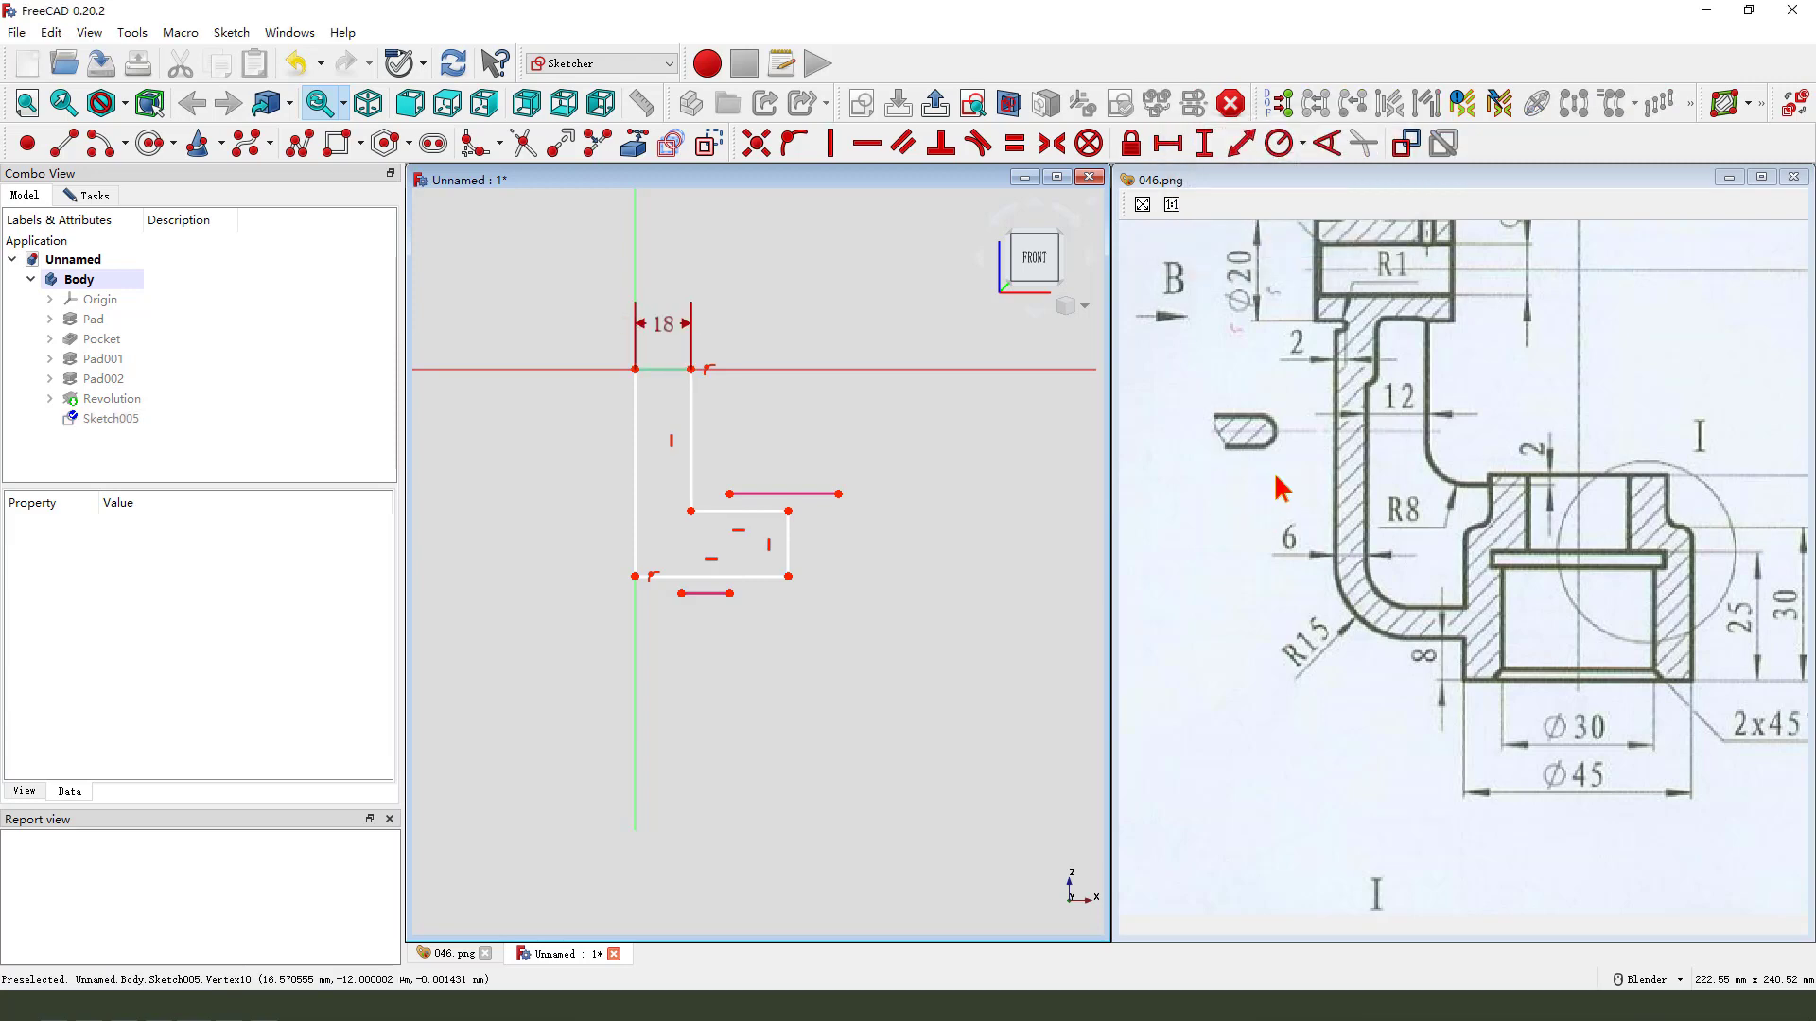
- Place the right step corner 2 mm below the referenced hub top edge and move the label clear
{"action": "left_click", "coordinate": [788, 510]}
{"action": "left_click", "coordinate": [838, 494]}
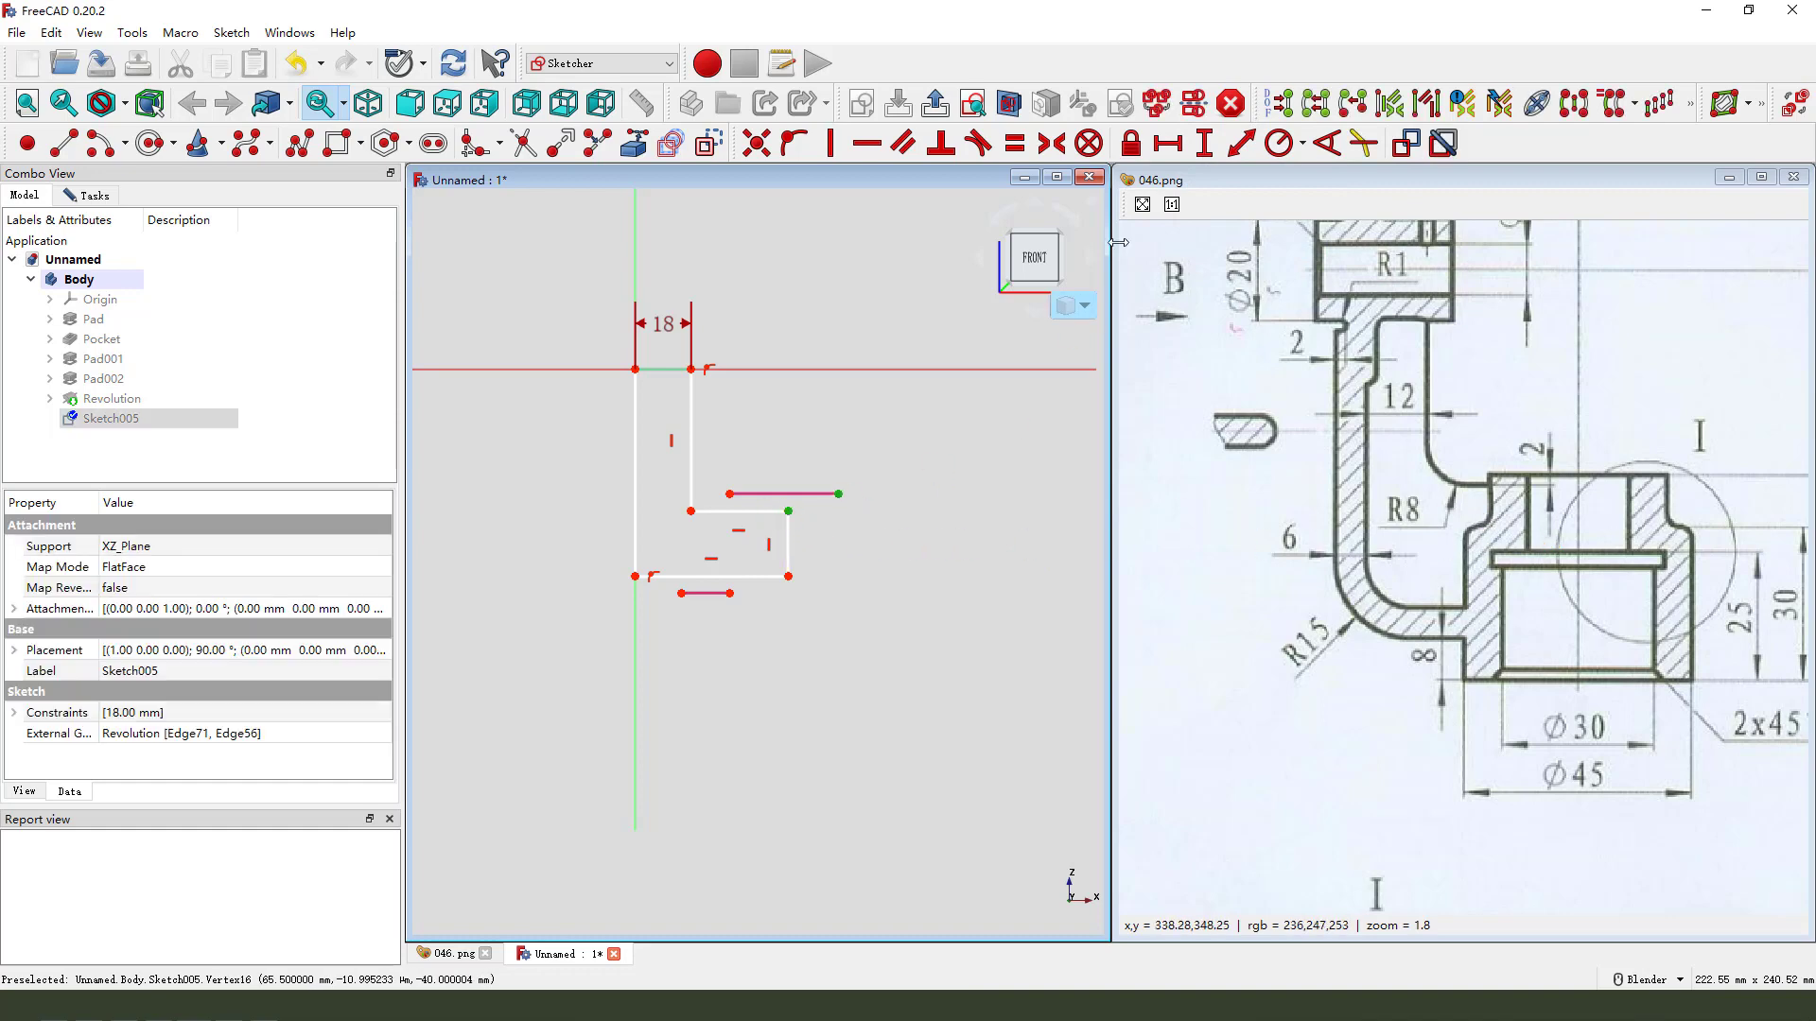
{"action": "left_click", "coordinate": [1204, 144]}
{"action": "key", "text": "Return"}
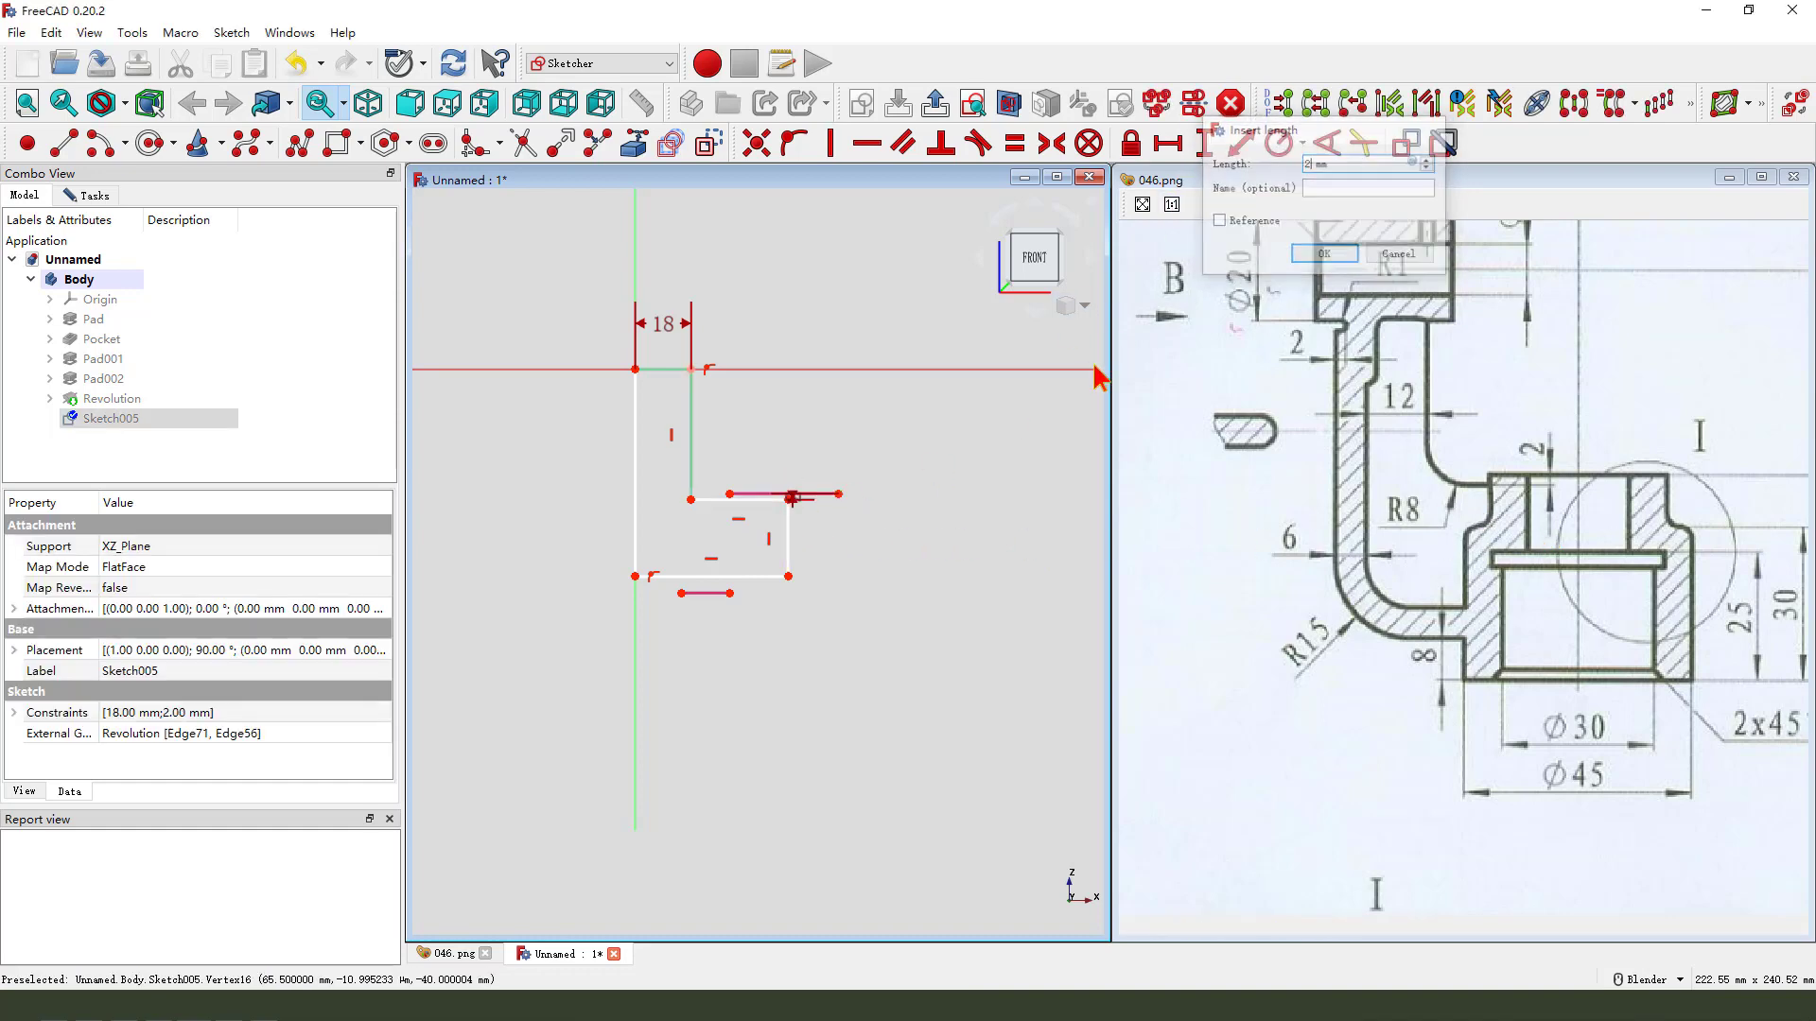
{"action": "left_click_drag", "start_coordinate": [802, 510], "coordinate": [871, 446]}
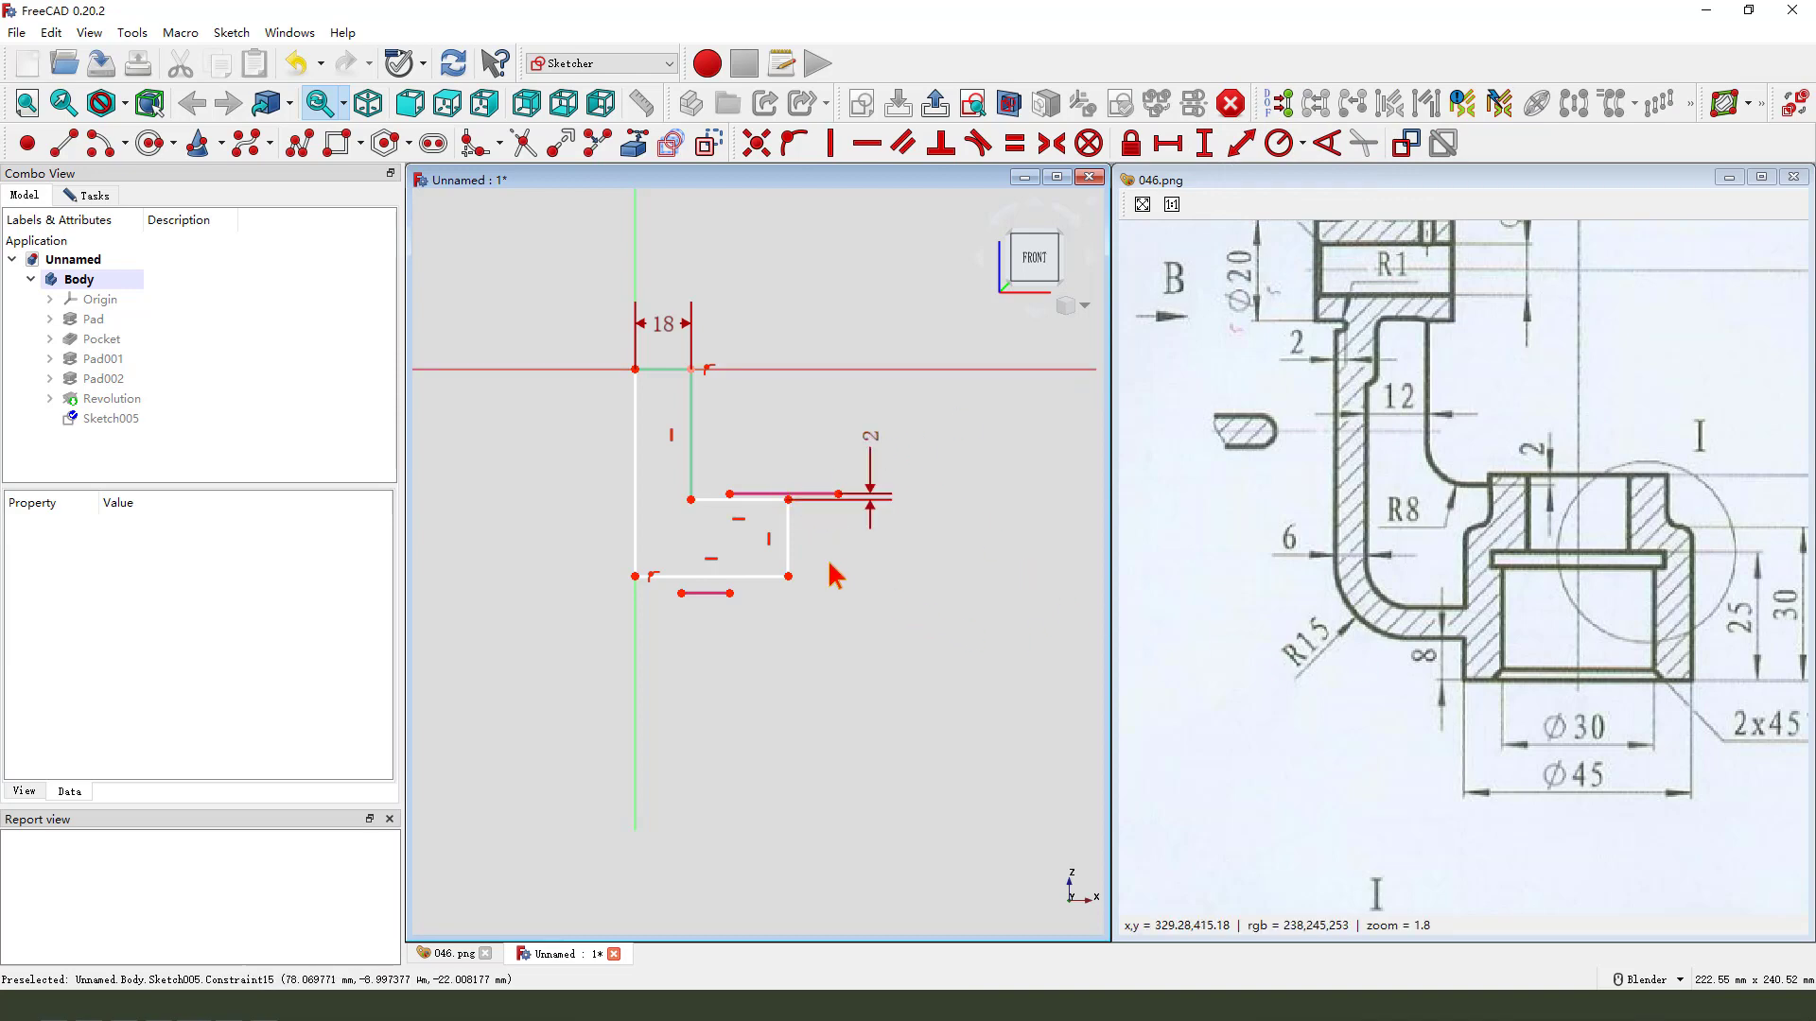
{"action": "scroll", "coordinate": [783, 509], "scroll_direction": "up", "scroll_amount": 1}
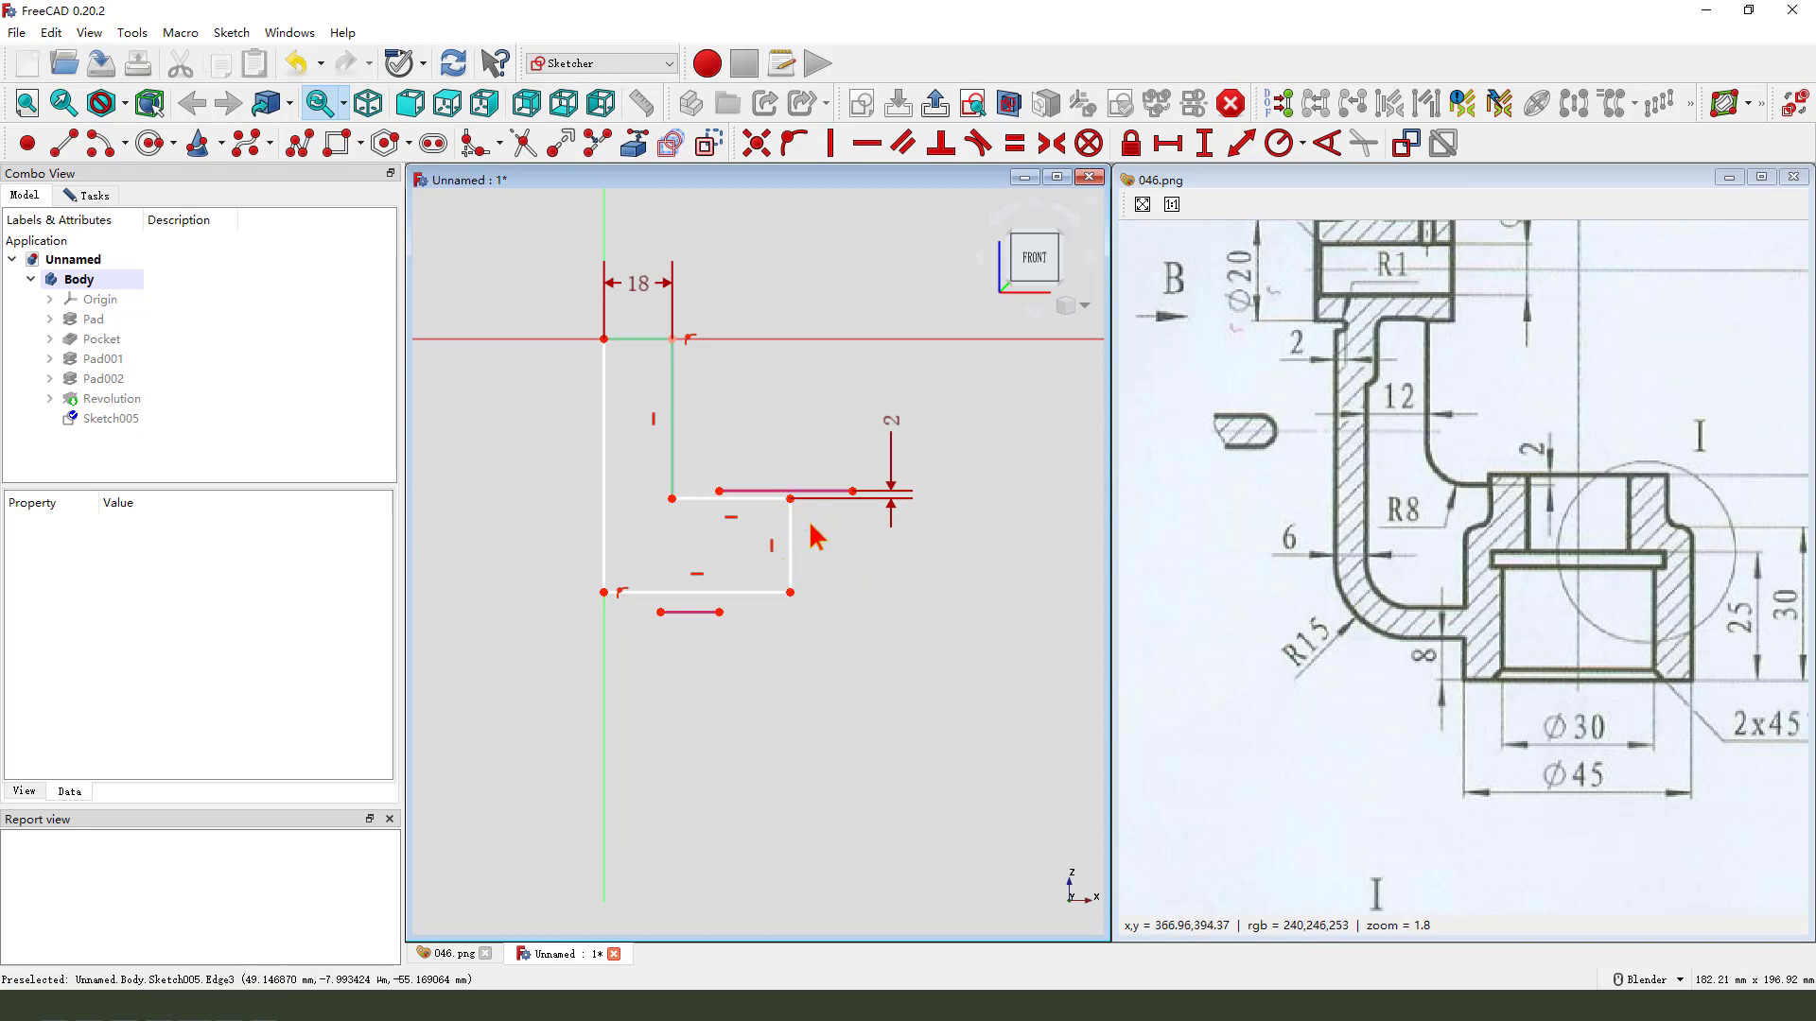
{"action": "scroll", "coordinate": [1338, 543], "scroll_direction": "down", "scroll_amount": 4}
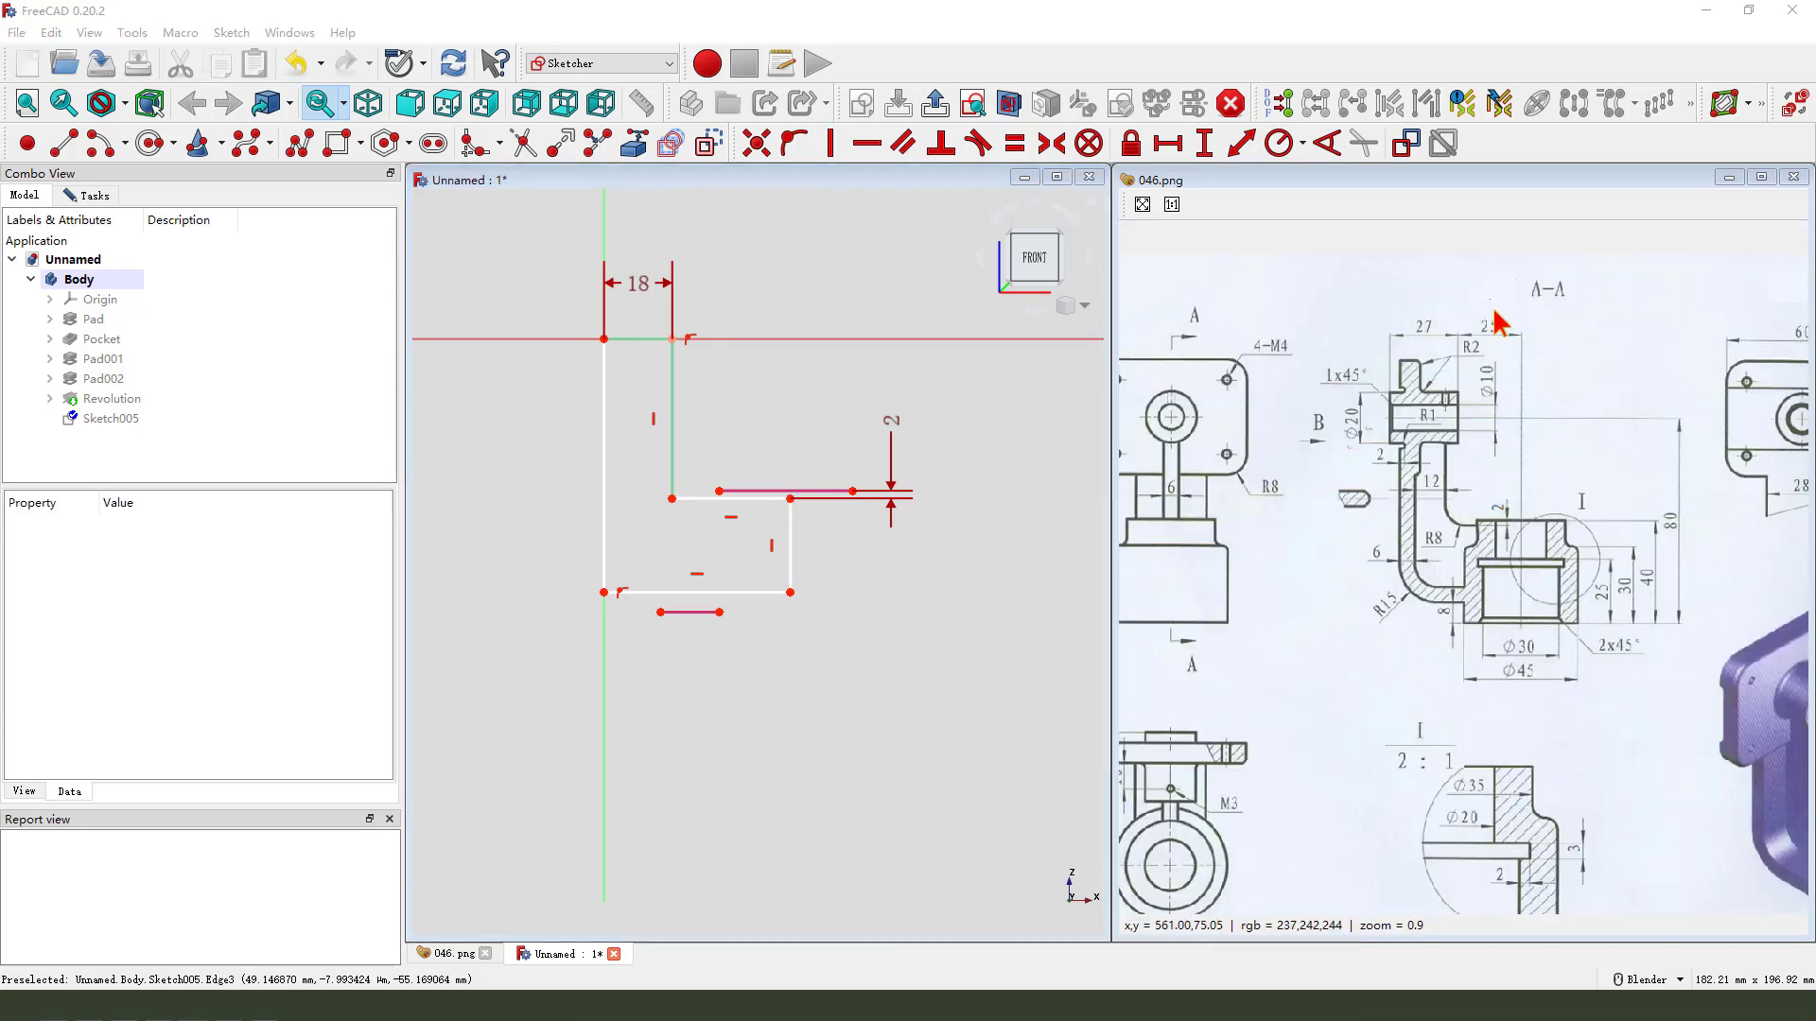
{"action": "left_click_drag", "start_coordinate": [1483, 314], "coordinate": [1460, 305]}
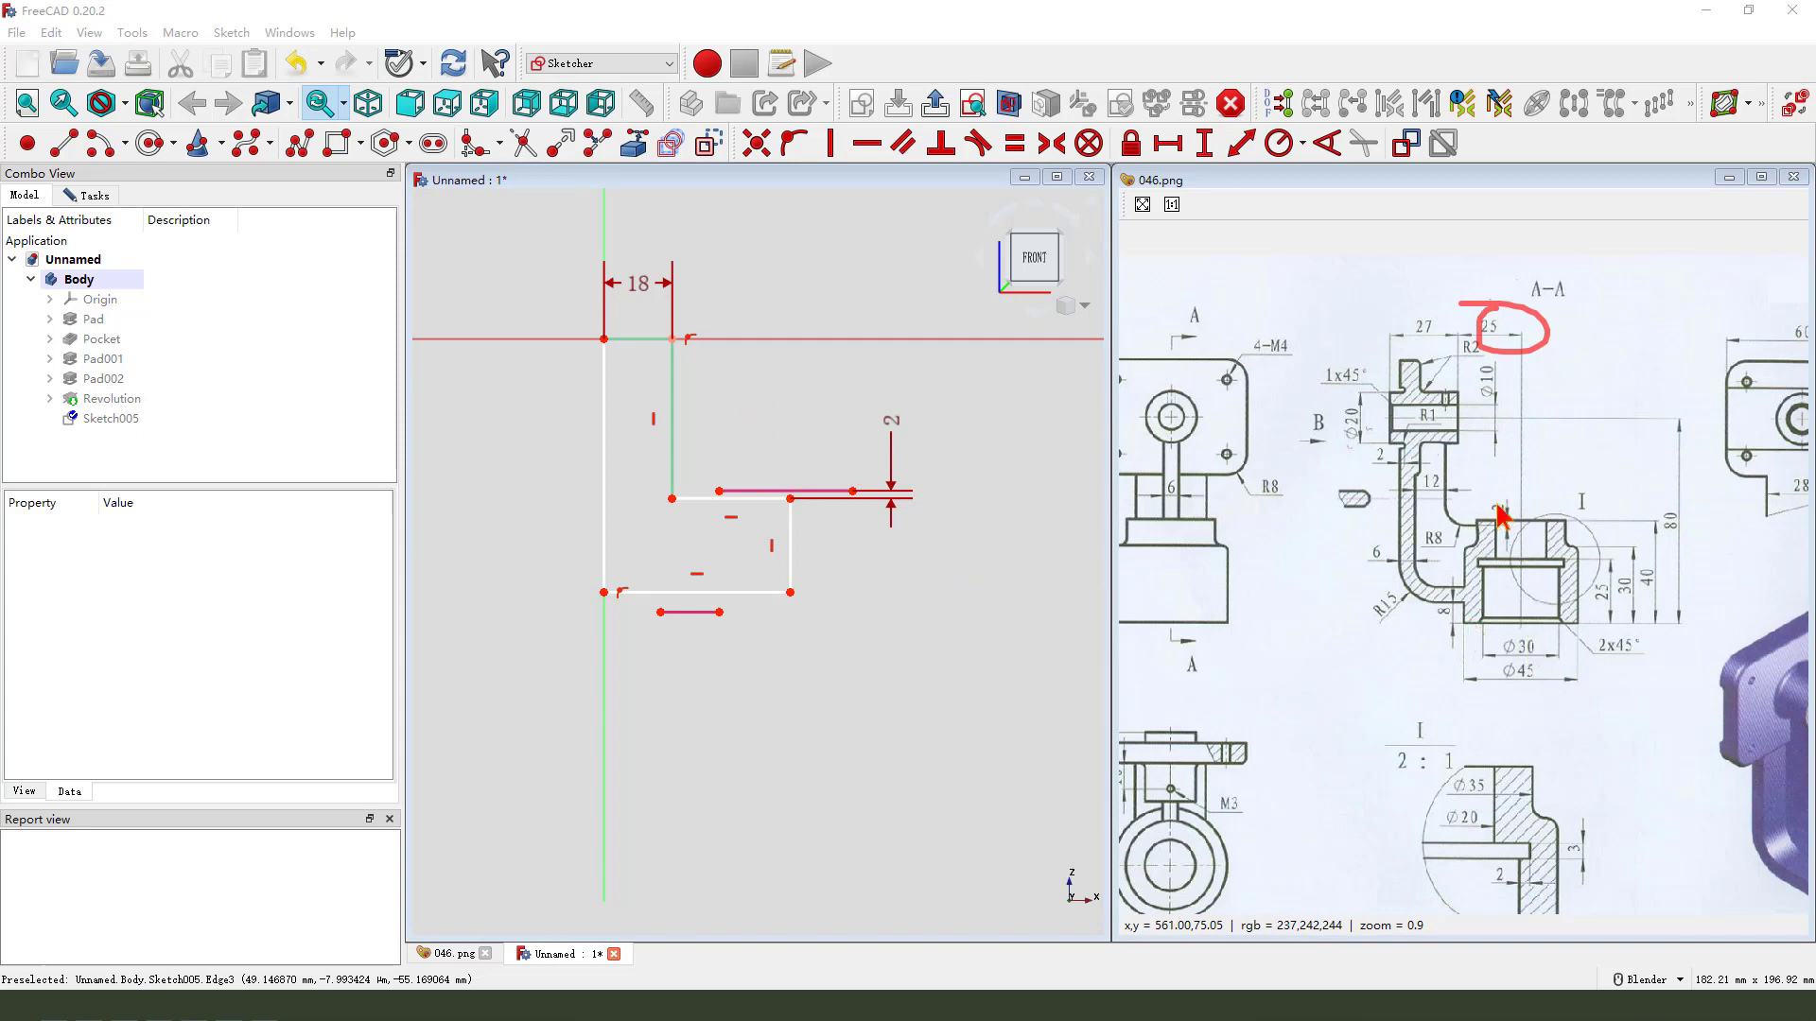
{"action": "key", "text": "Escape"}
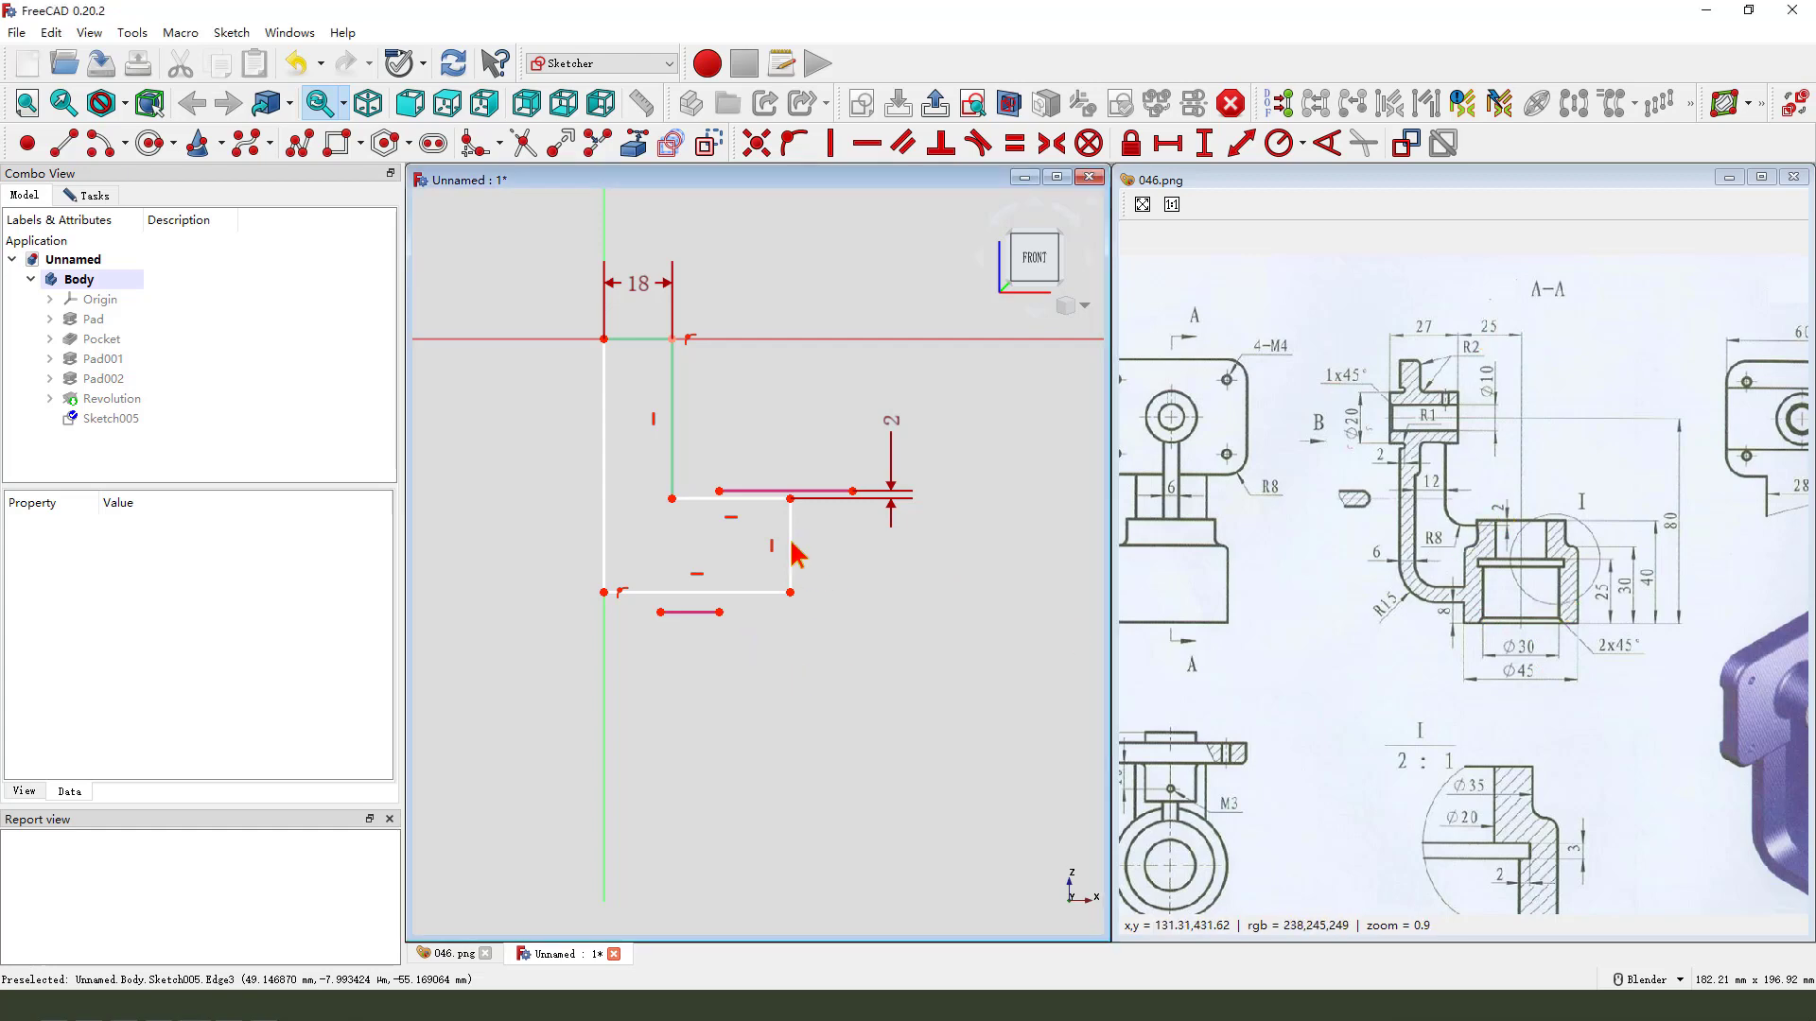
{"action": "scroll", "coordinate": [792, 544], "scroll_direction": "up", "scroll_amount": 1}
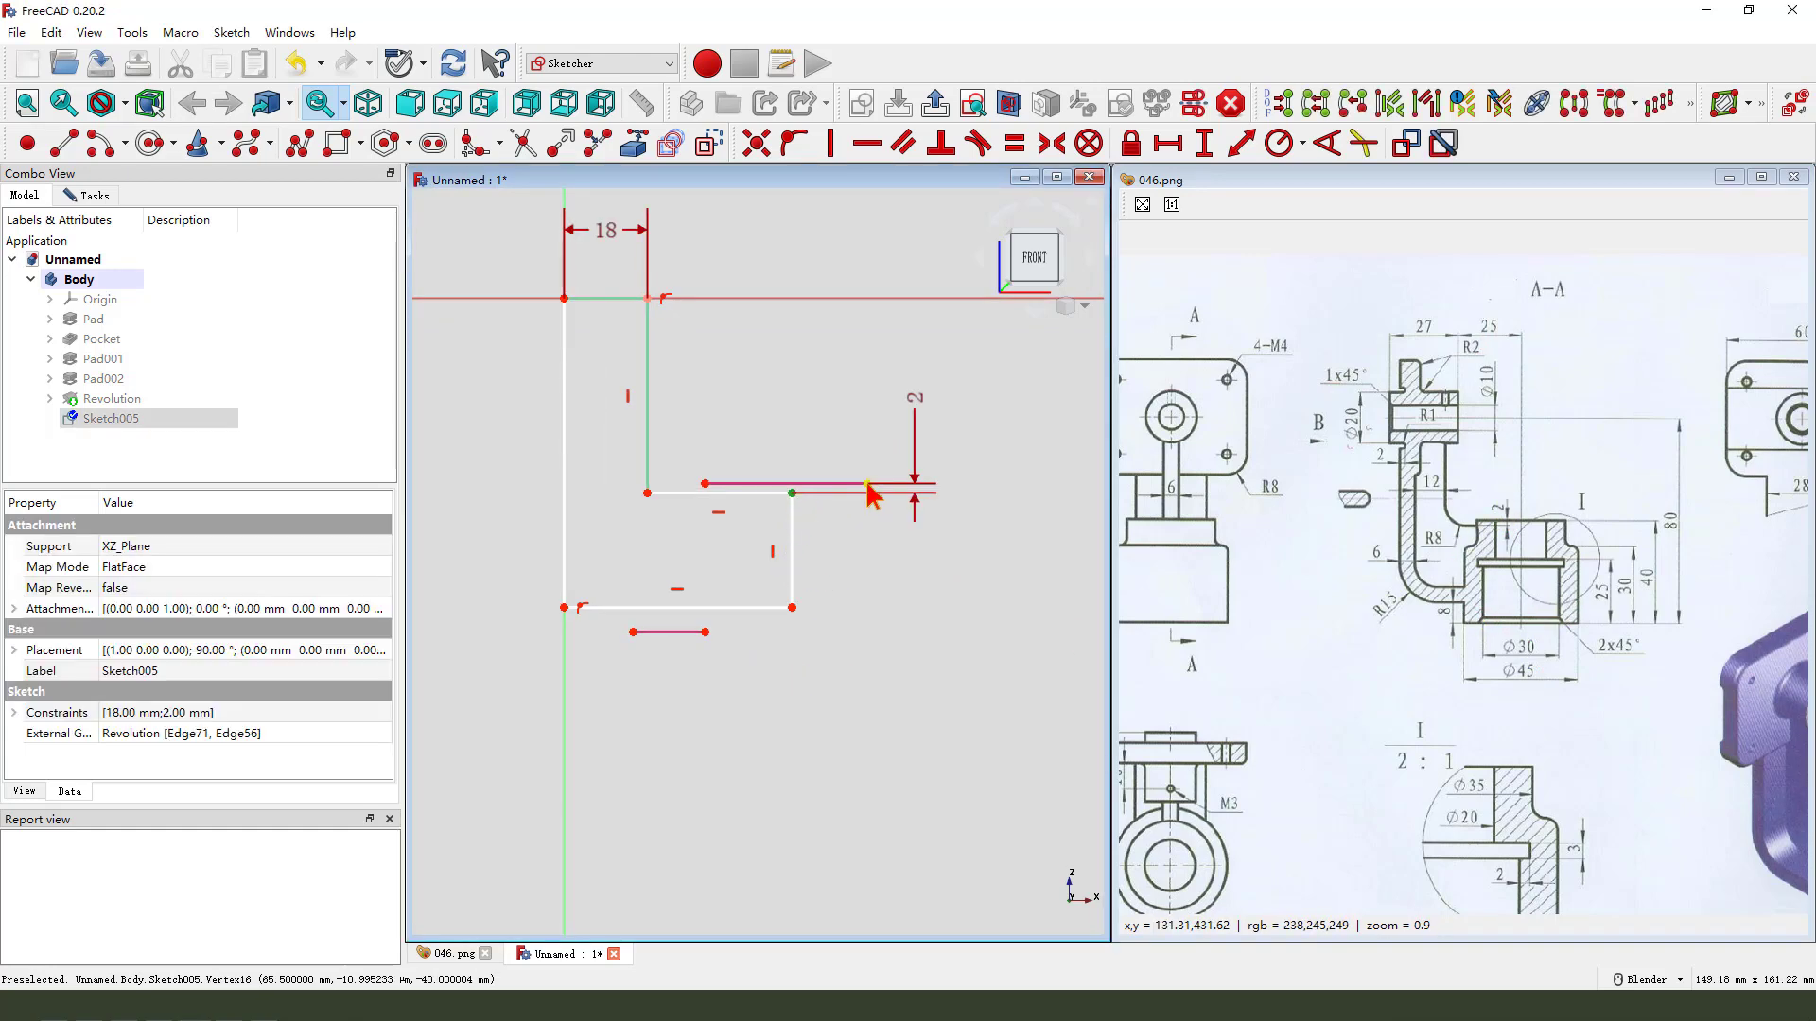
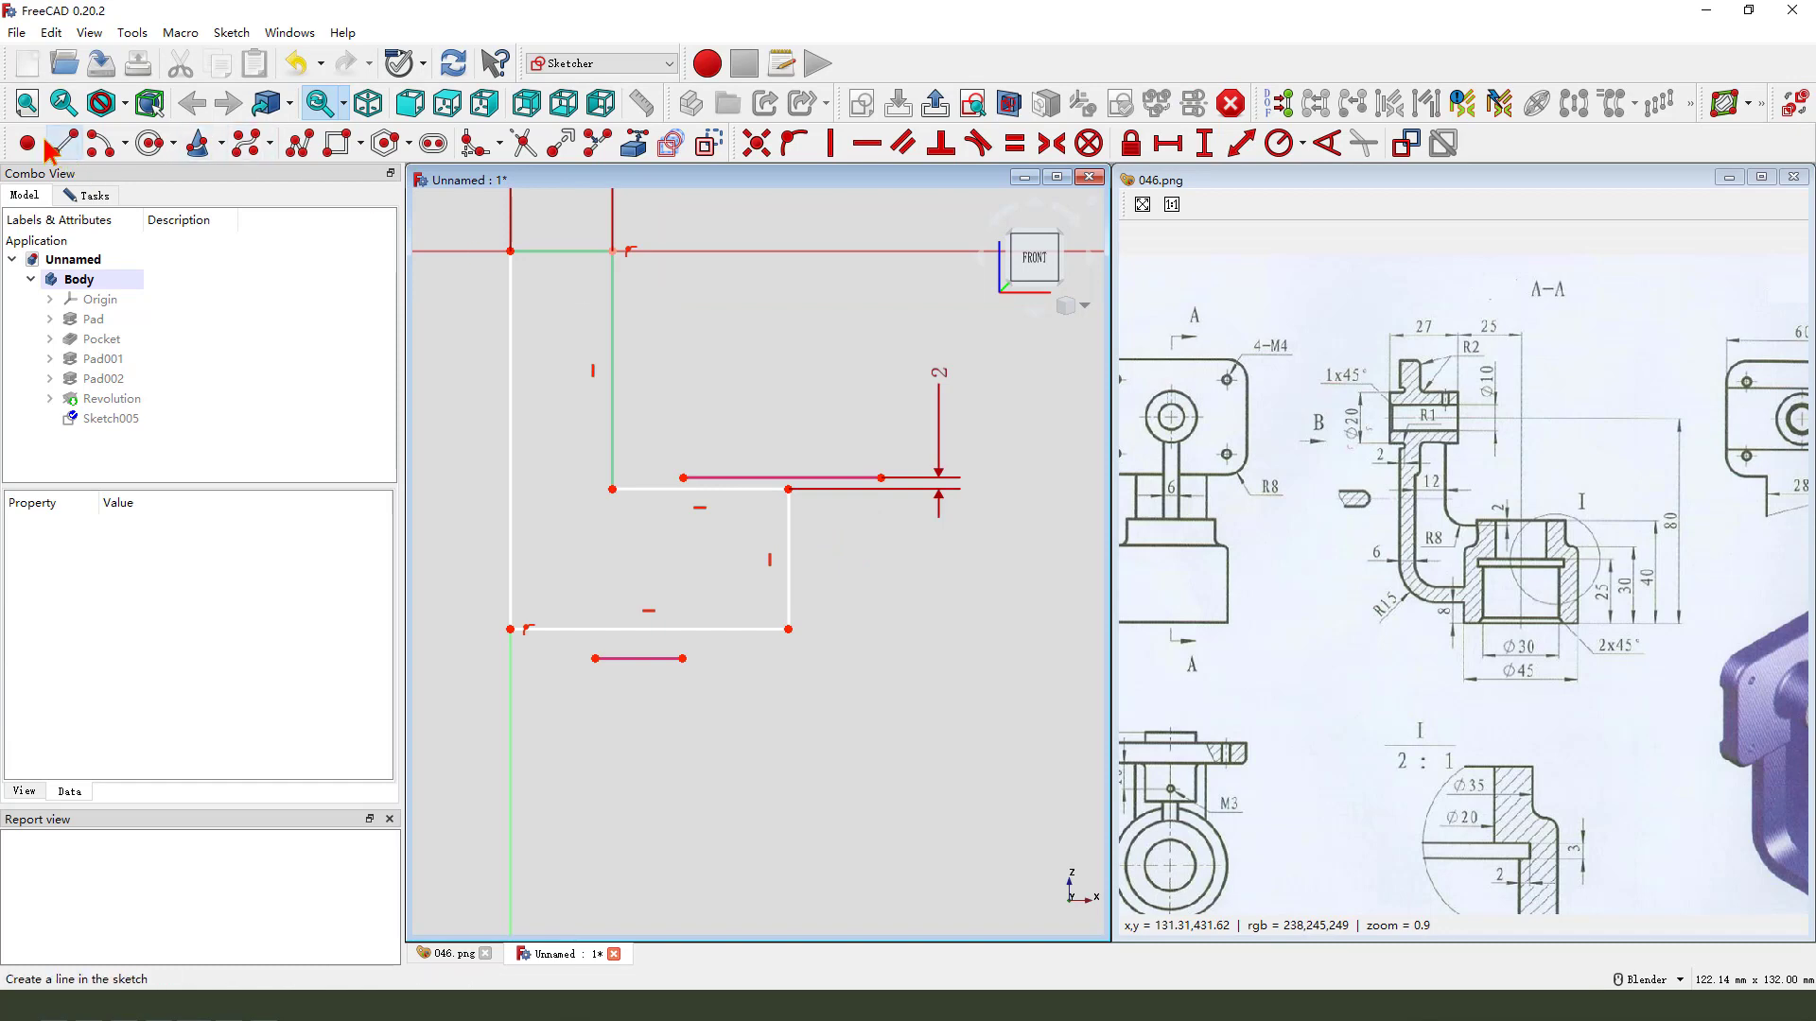
- Draw a line on the reference edge and make its endpoints symmetric about a reference point
{"action": "scroll", "coordinate": [788, 464], "scroll_direction": "up", "scroll_amount": 2}
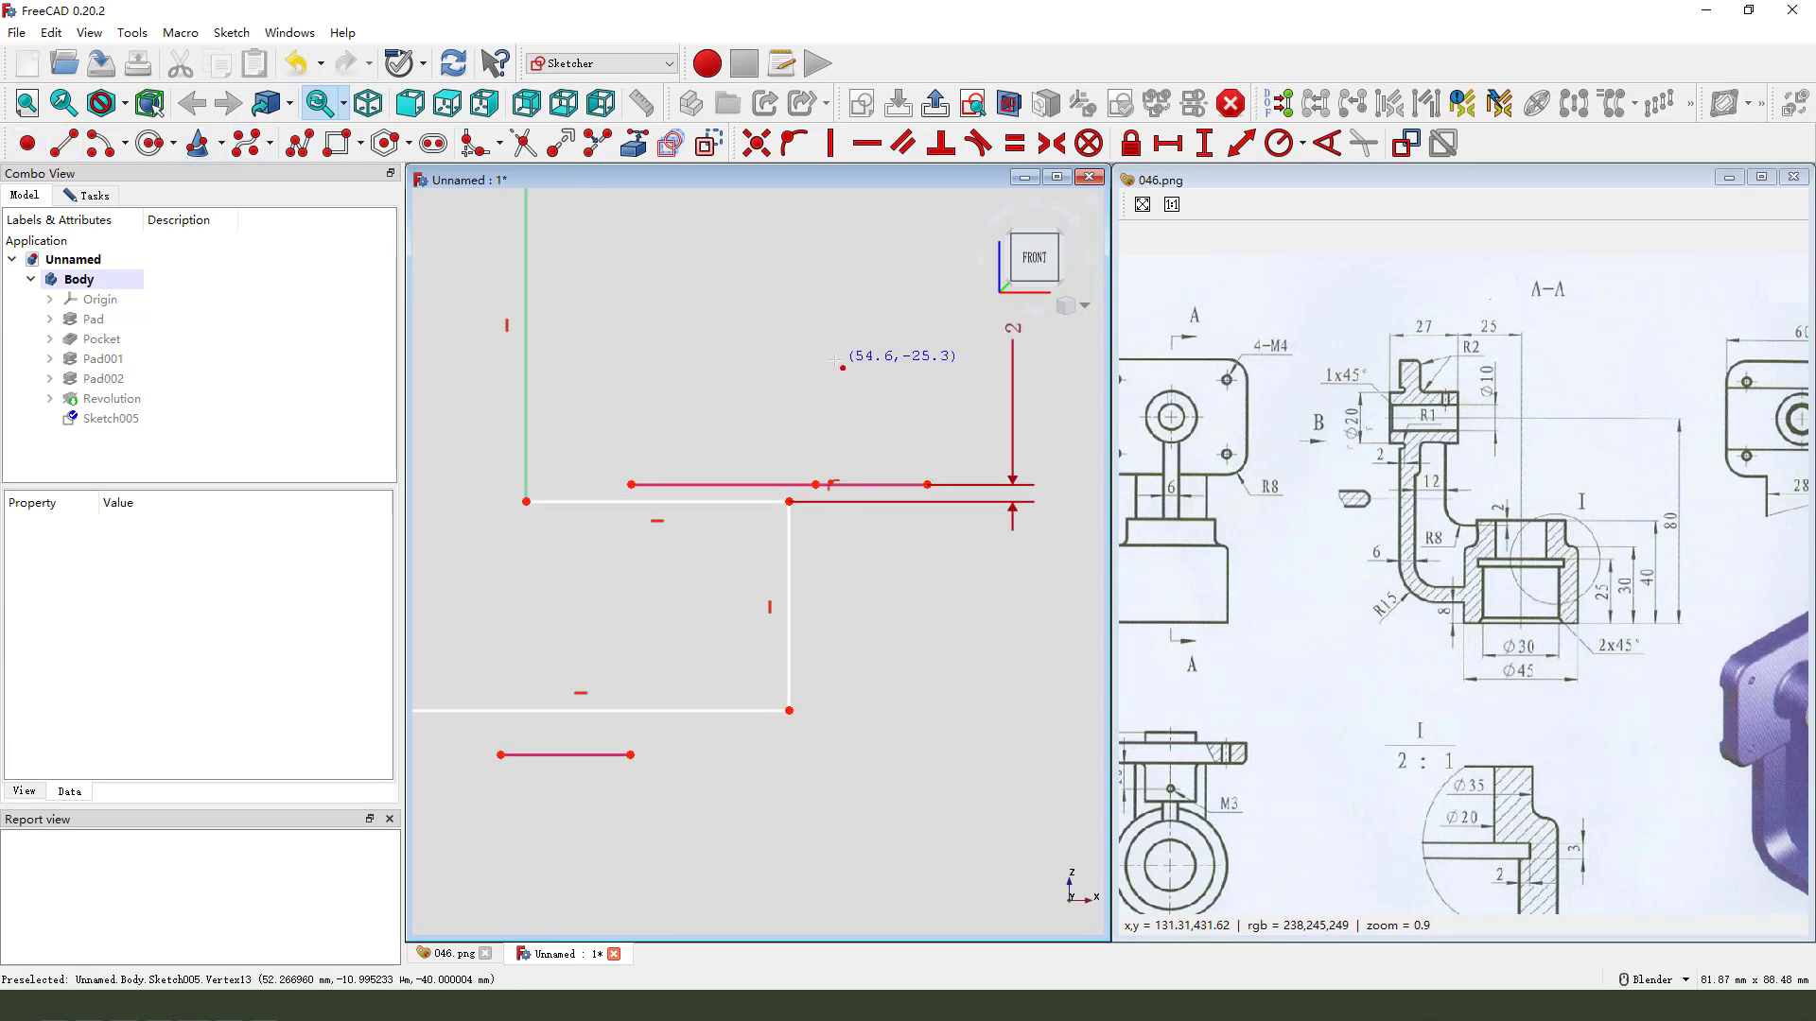
{"action": "left_click", "coordinate": [816, 484]}
{"action": "left_click", "coordinate": [632, 484]}
{"action": "left_click", "coordinate": [927, 484]}
{"action": "left_click", "coordinate": [815, 486]}
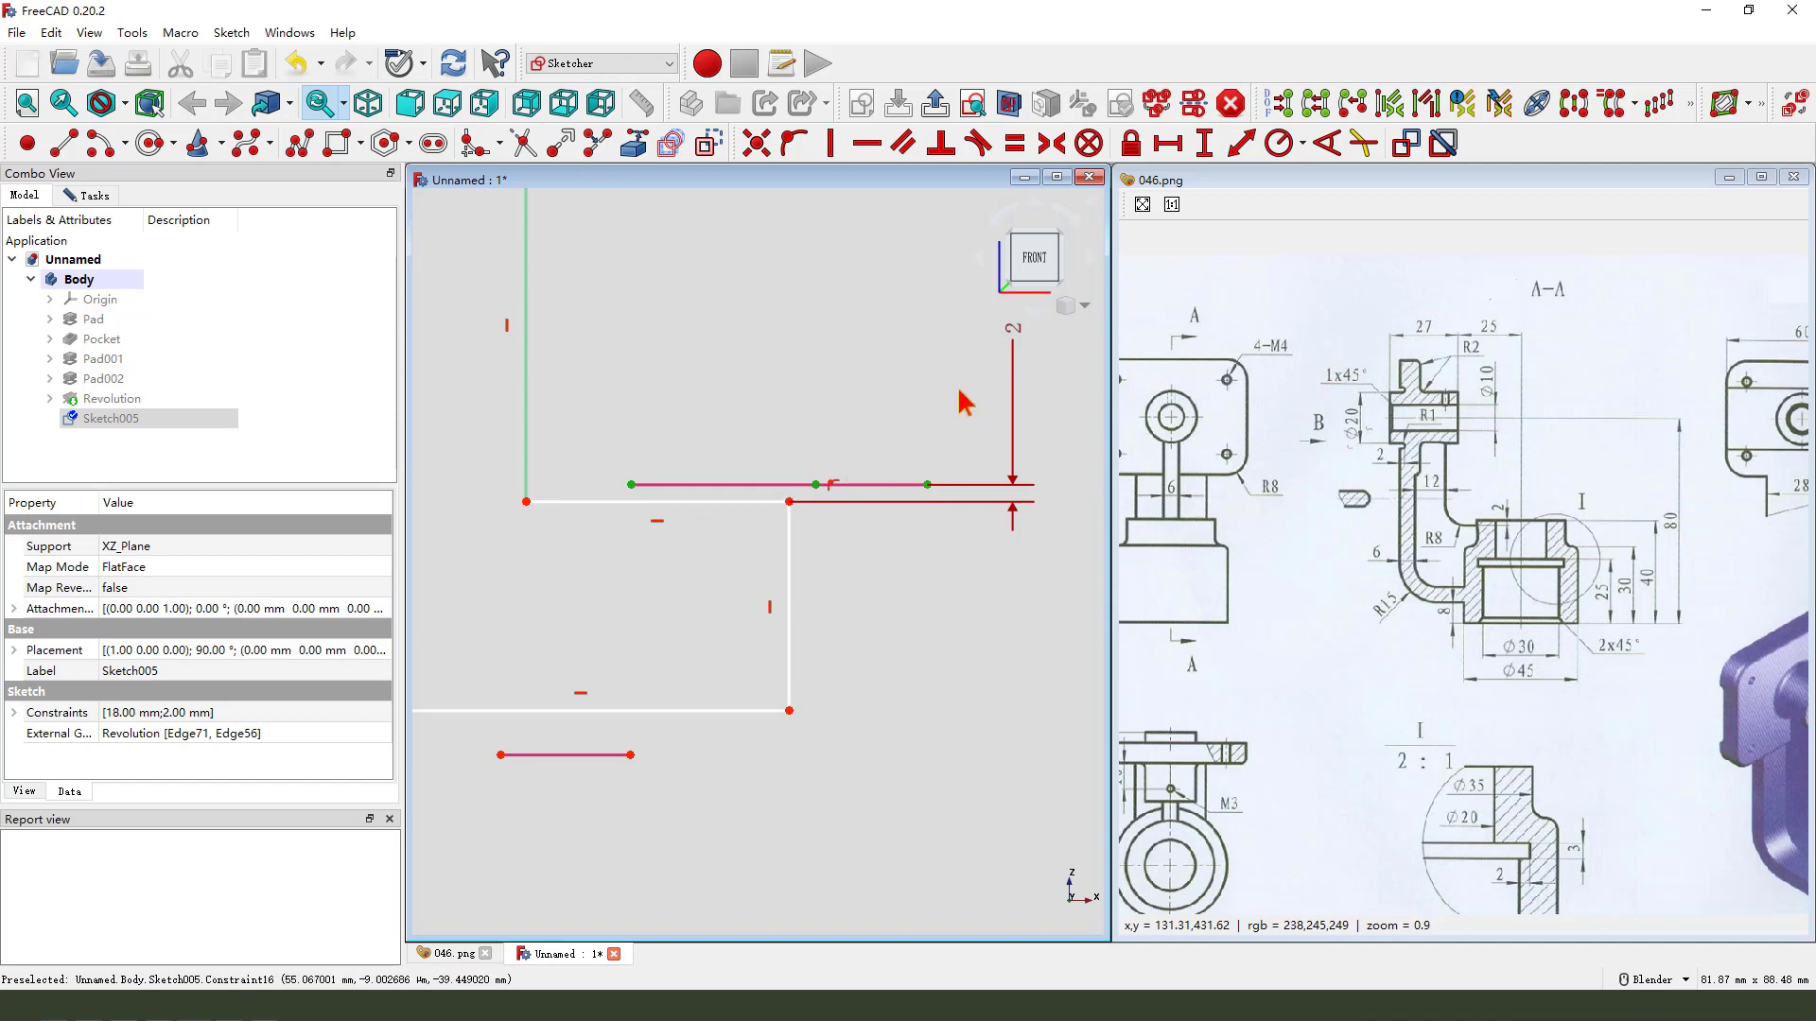
{"action": "left_click", "coordinate": [1051, 143]}
- Align the line's midpoint vertically with the rib profile's corner vertex
{"action": "scroll", "coordinate": [813, 525], "scroll_direction": "up", "scroll_amount": 2}
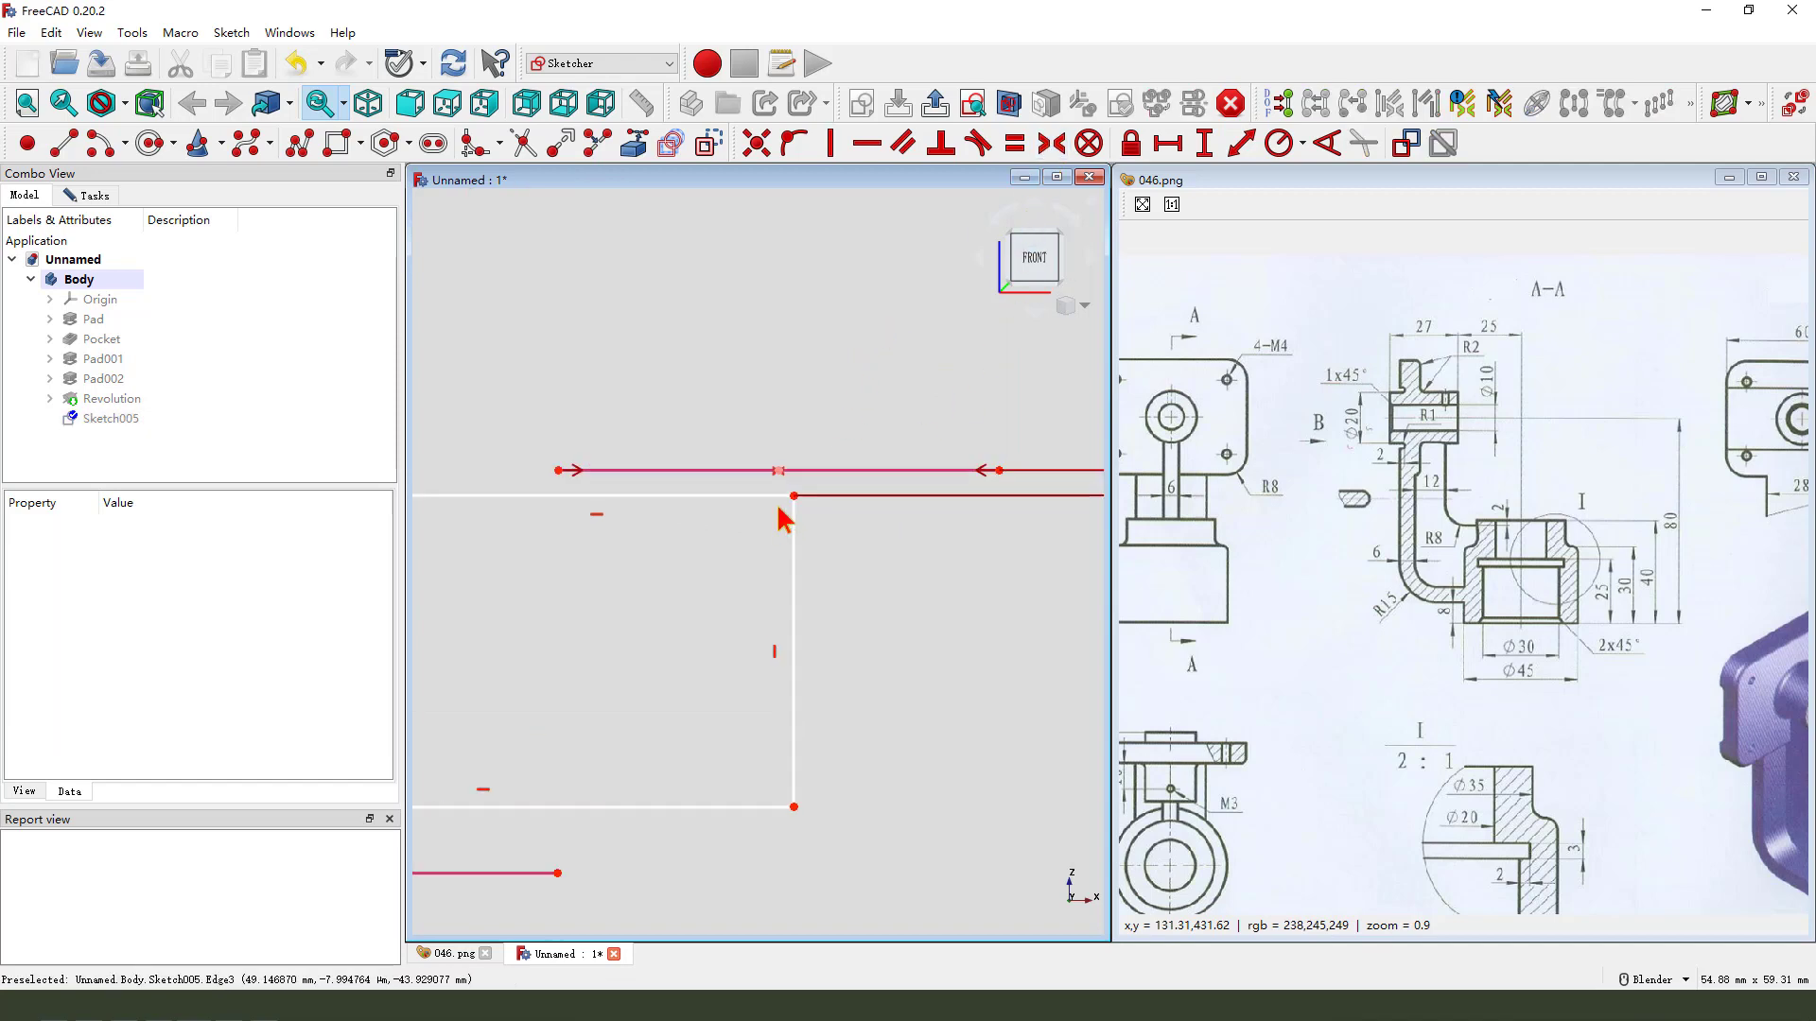
{"action": "left_click", "coordinate": [777, 470]}
{"action": "left_click", "coordinate": [796, 500]}
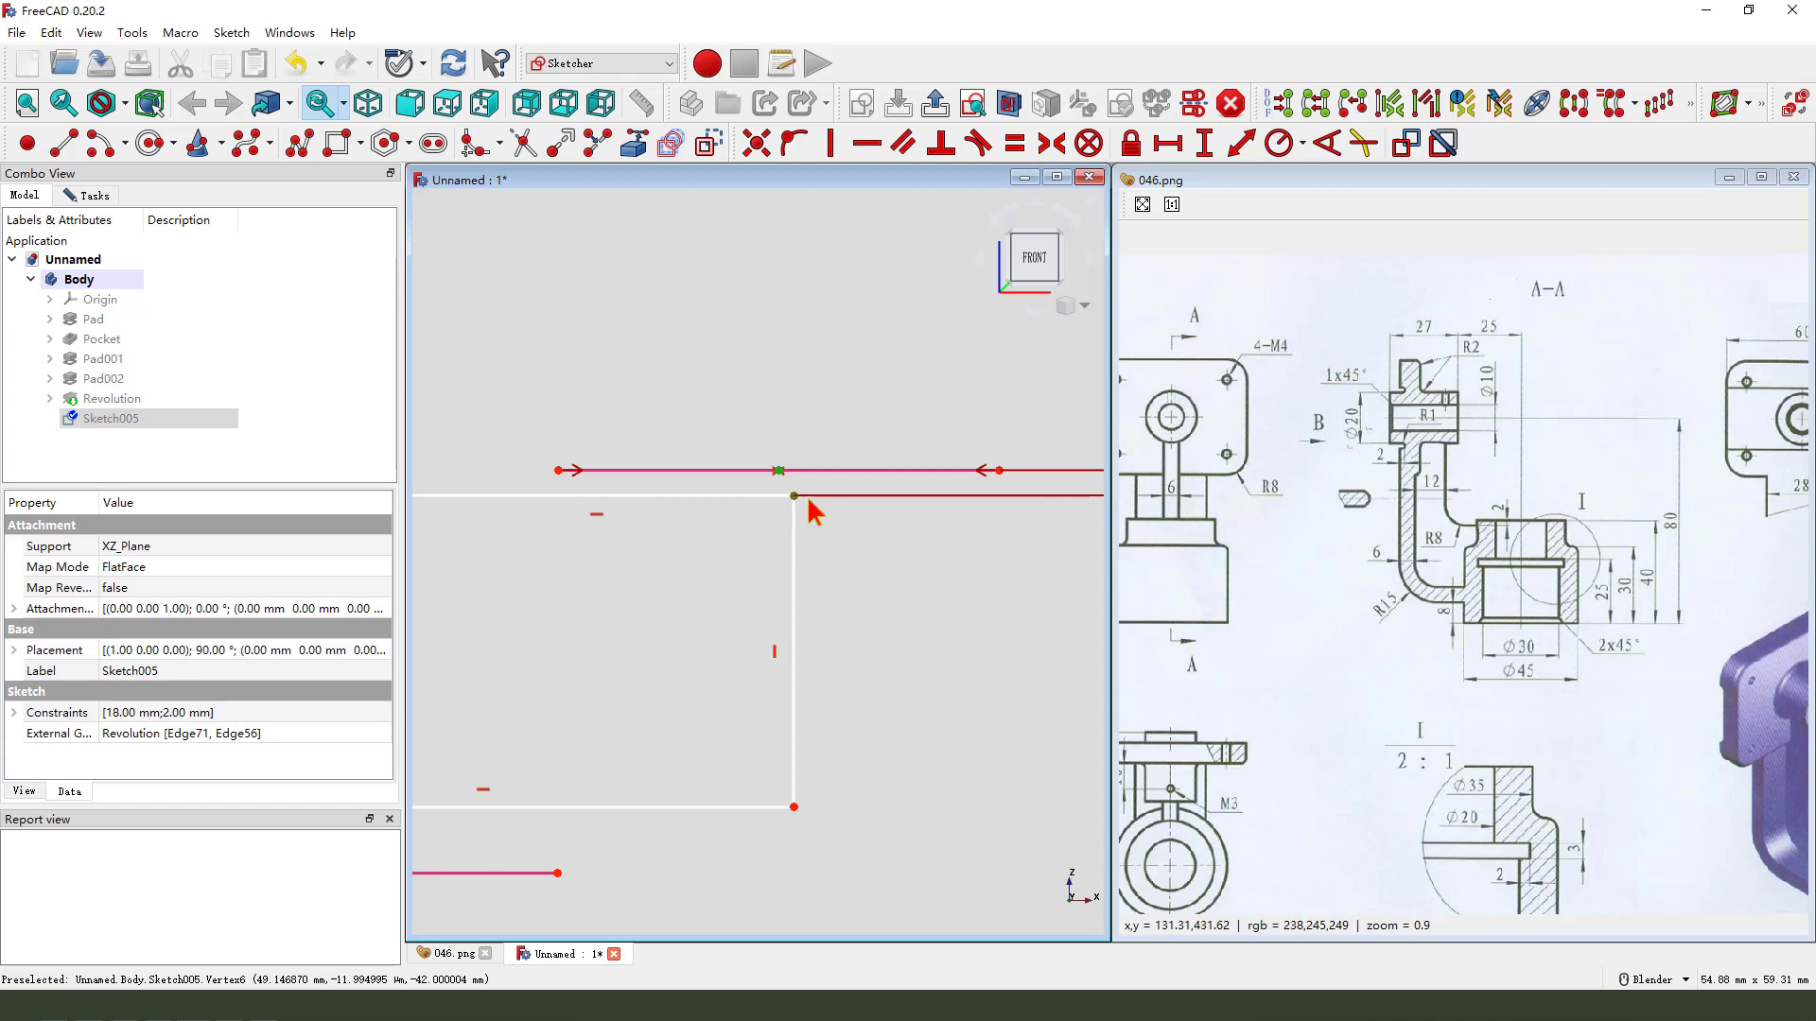
{"action": "left_click", "coordinate": [830, 144]}
{"action": "scroll", "coordinate": [856, 454], "scroll_direction": "down", "scroll_amount": 3}
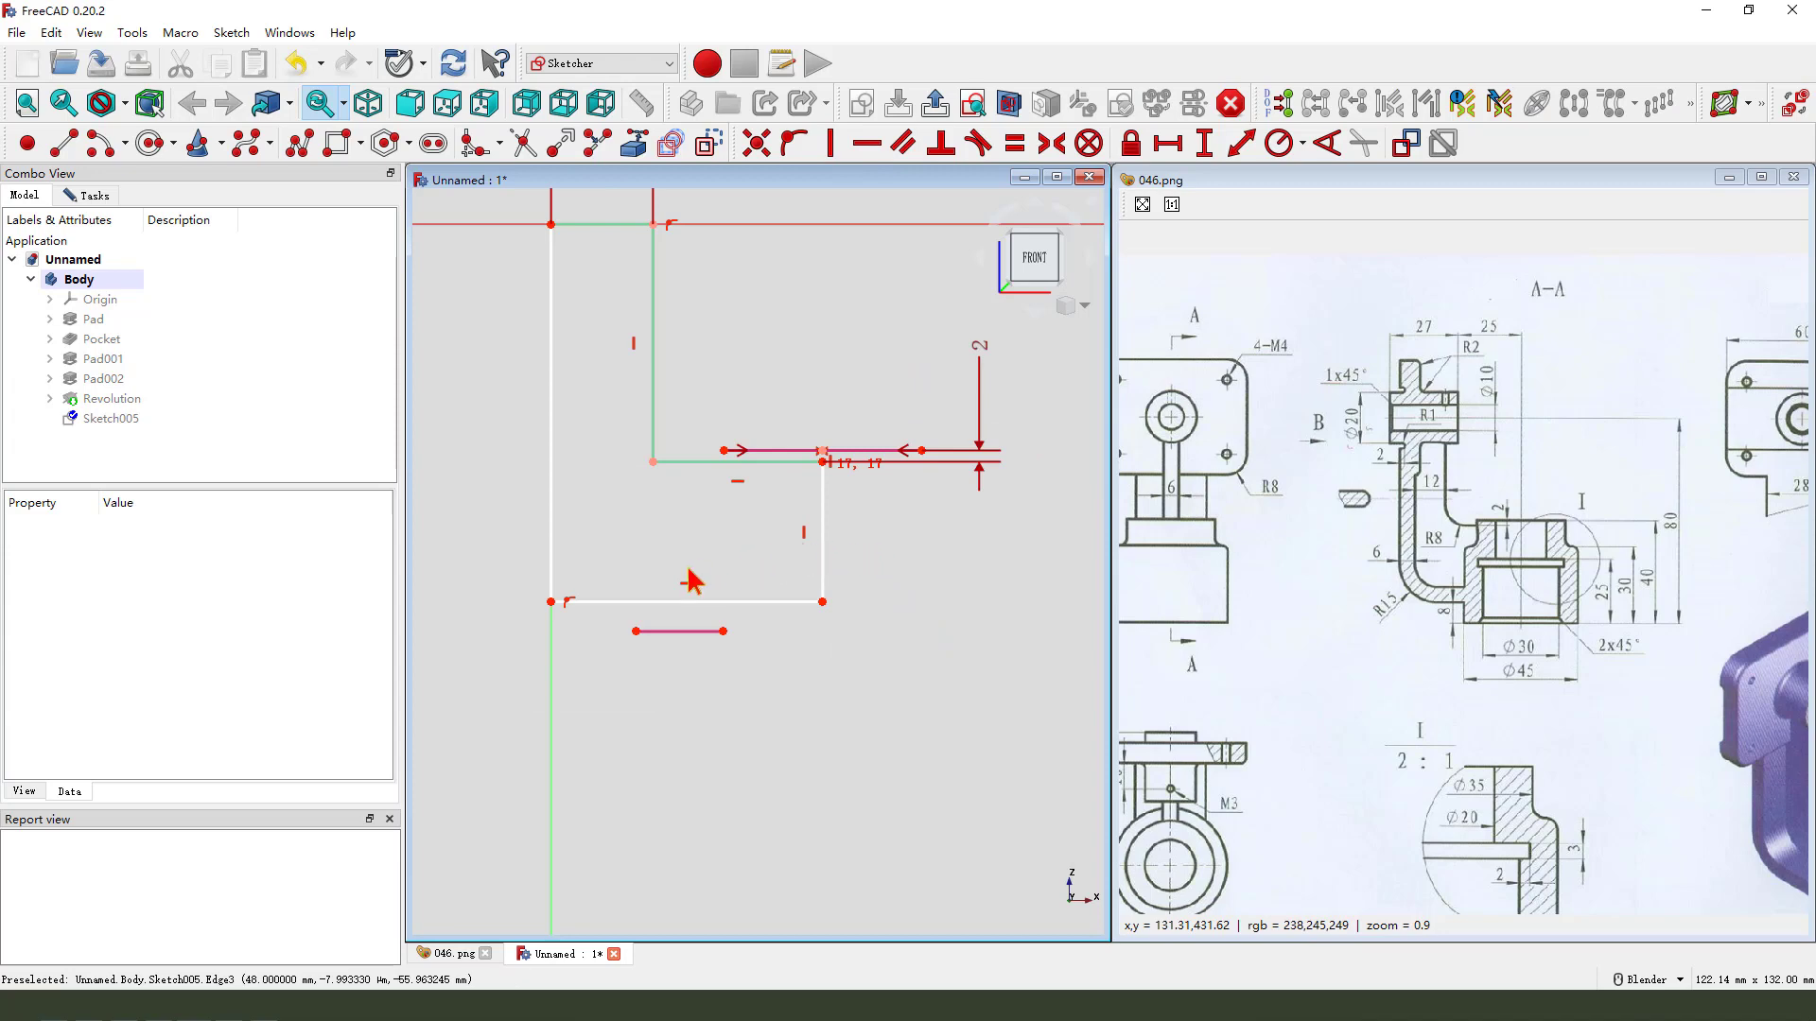
- Add a 5 mm vertical distance between the short line's endpoint and the bottom-right vertex
{"action": "left_click", "coordinate": [724, 631]}
{"action": "left_click", "coordinate": [821, 601]}
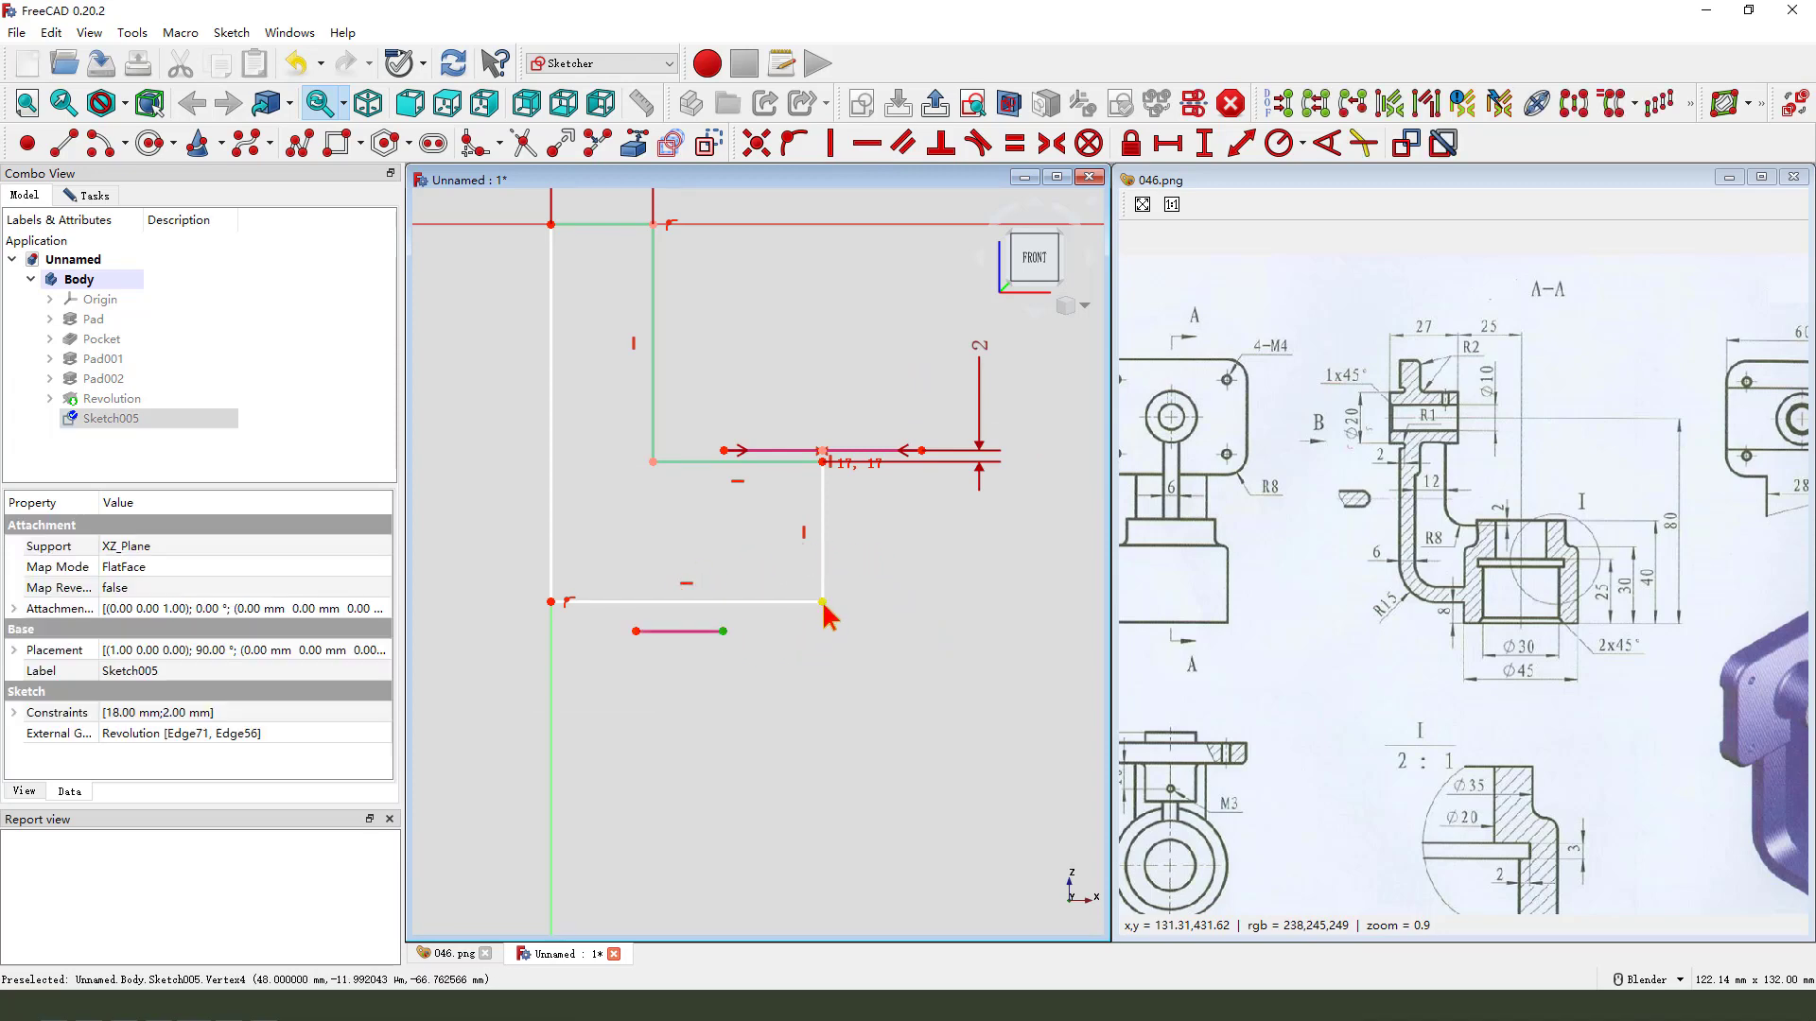
{"action": "left_click", "coordinate": [1212, 144]}
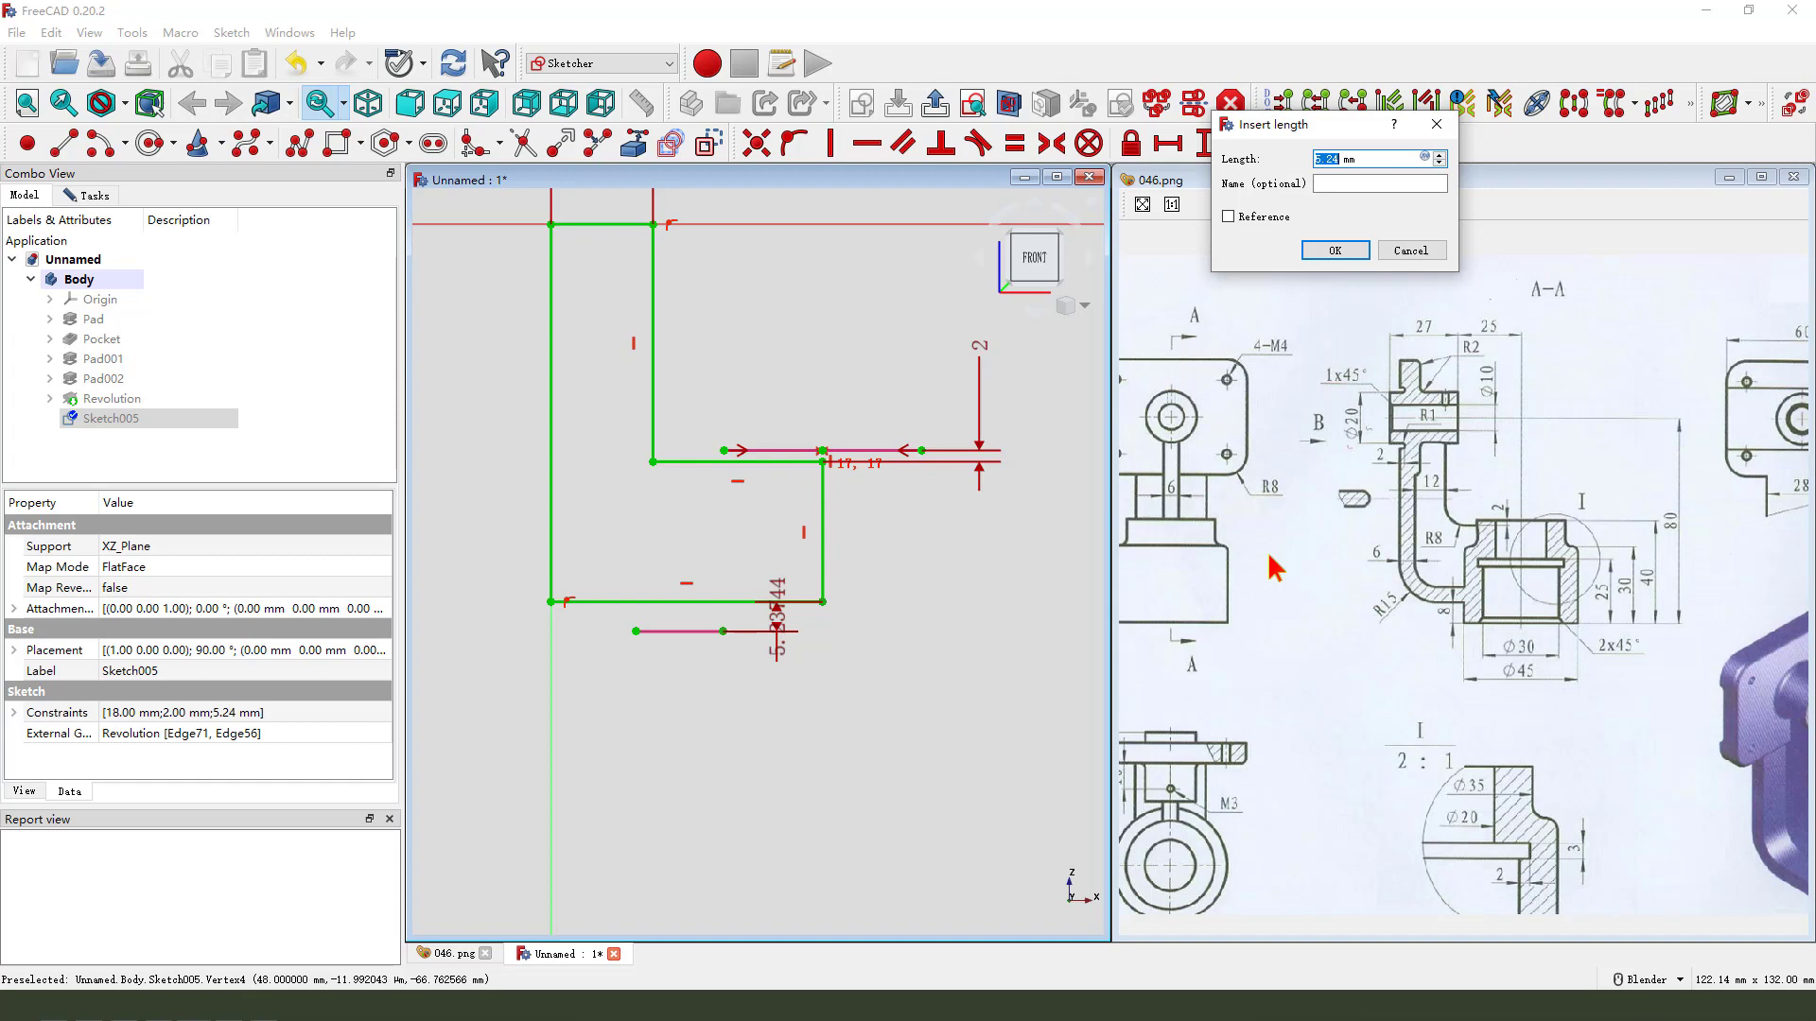
{"action": "key", "text": "Return"}
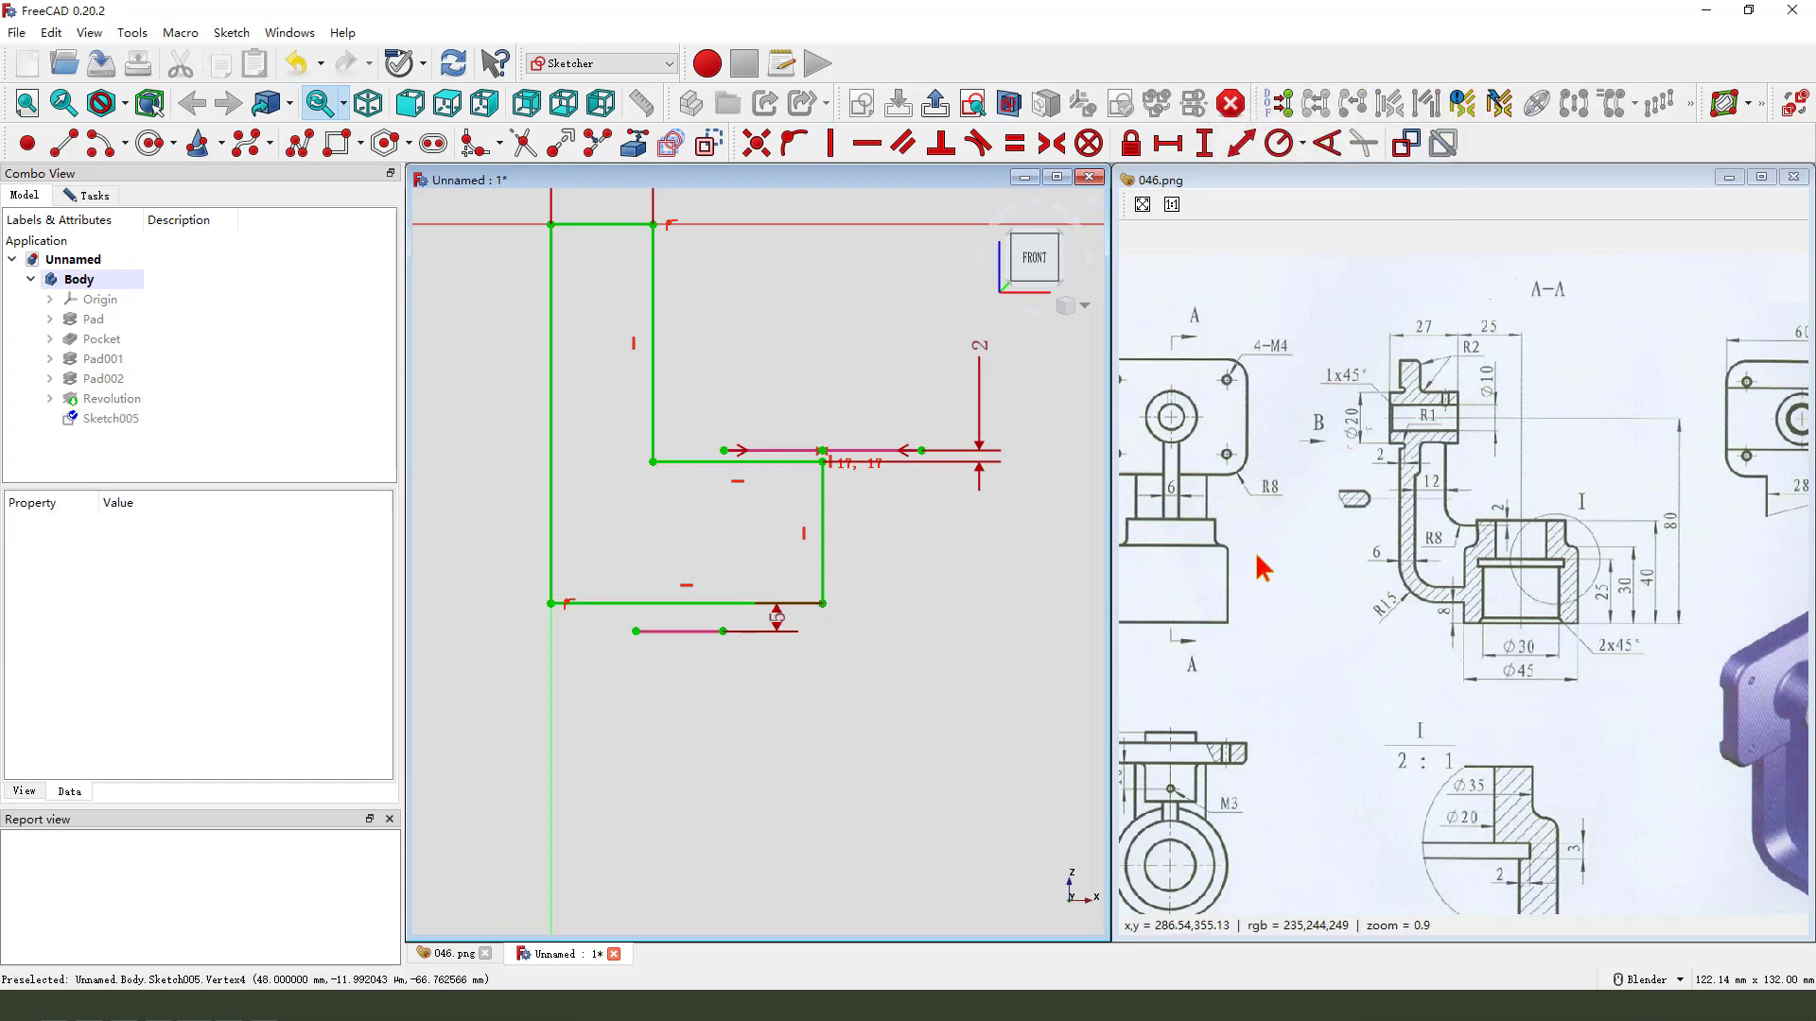
{"action": "left_click_drag", "start_coordinate": [778, 618], "coordinate": [947, 616]}
- Fillet the profile's bottom-left corner and give the arc a 10 mm radius
{"action": "left_click", "coordinate": [476, 143]}
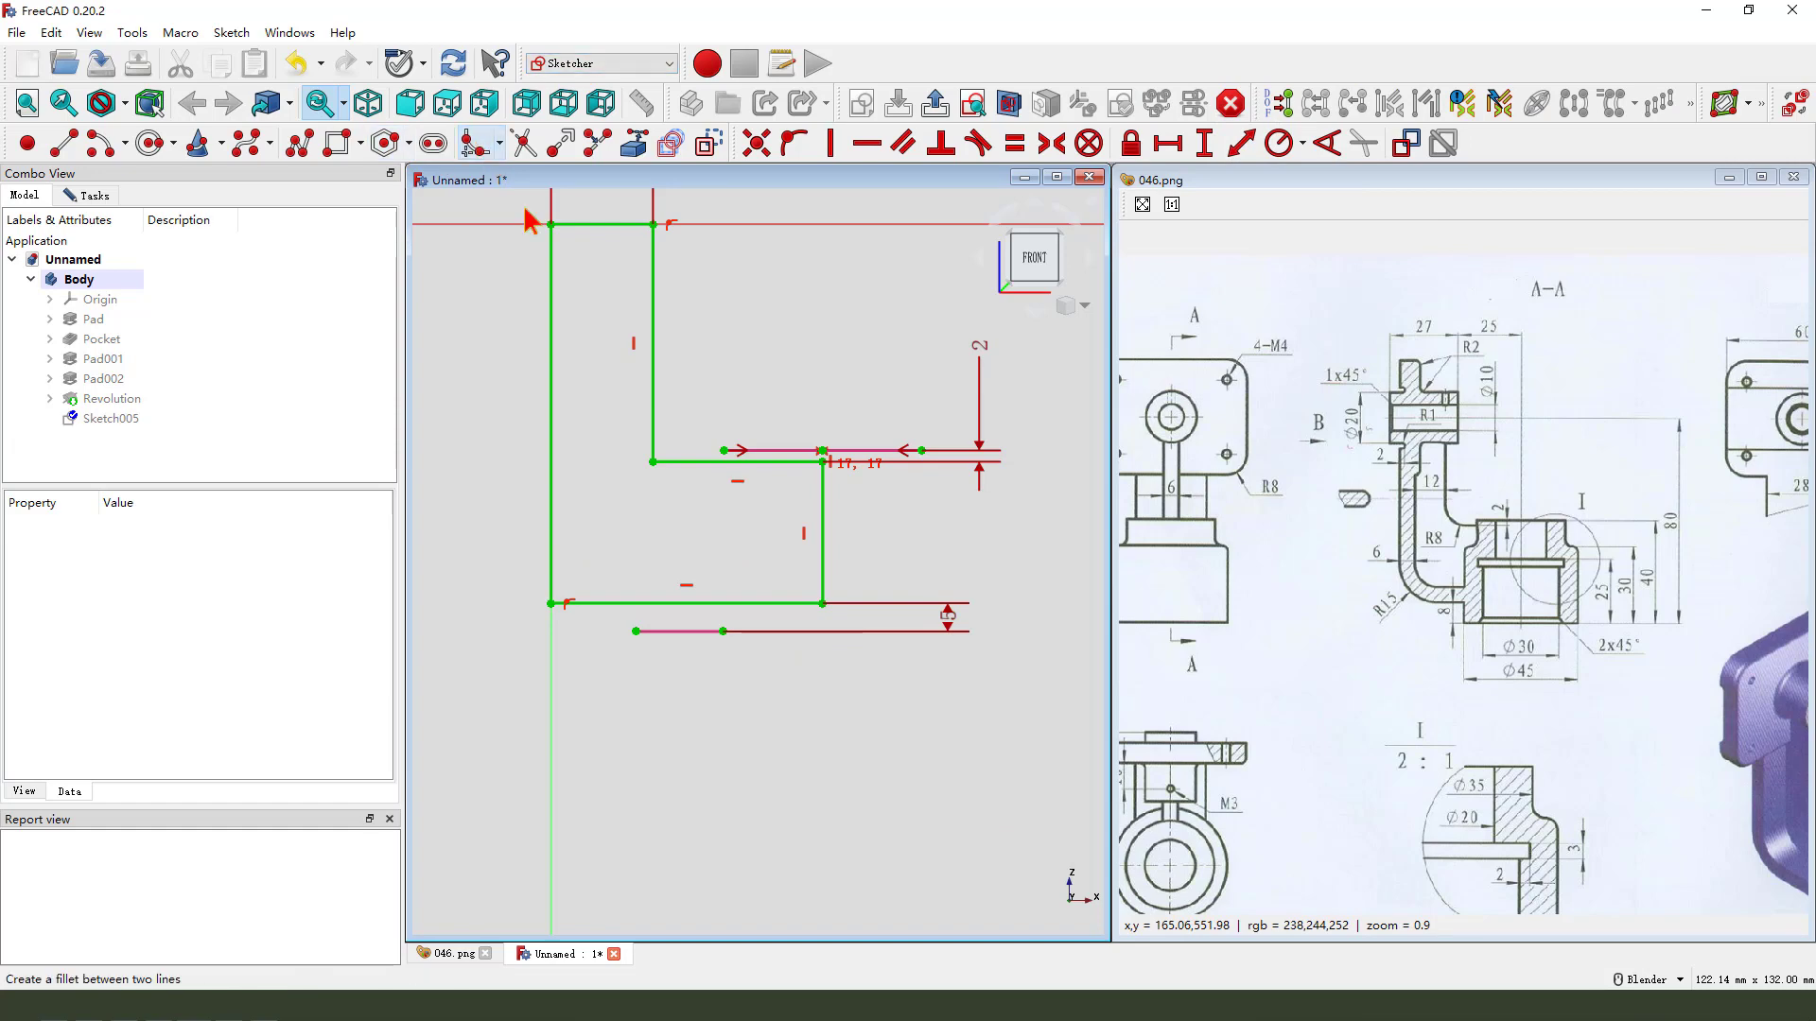
{"action": "left_click", "coordinate": [619, 602]}
{"action": "left_click", "coordinate": [552, 567]}
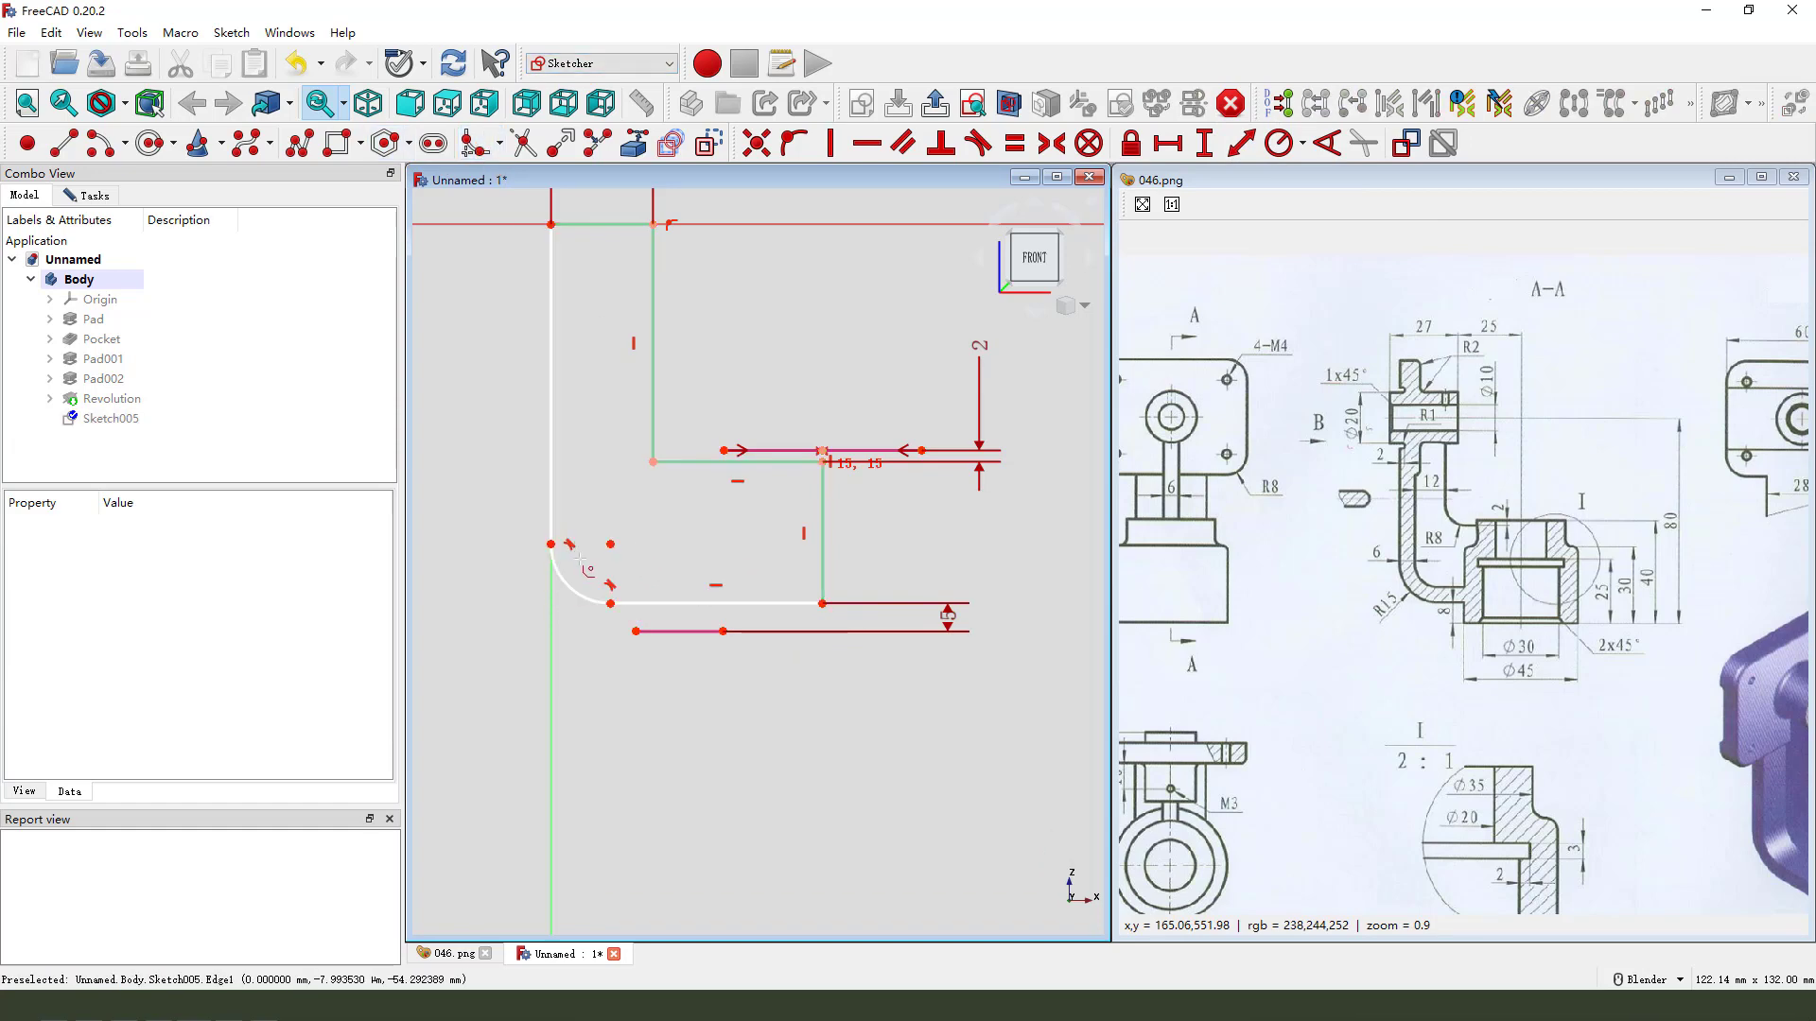
{"action": "left_click", "coordinate": [583, 605]}
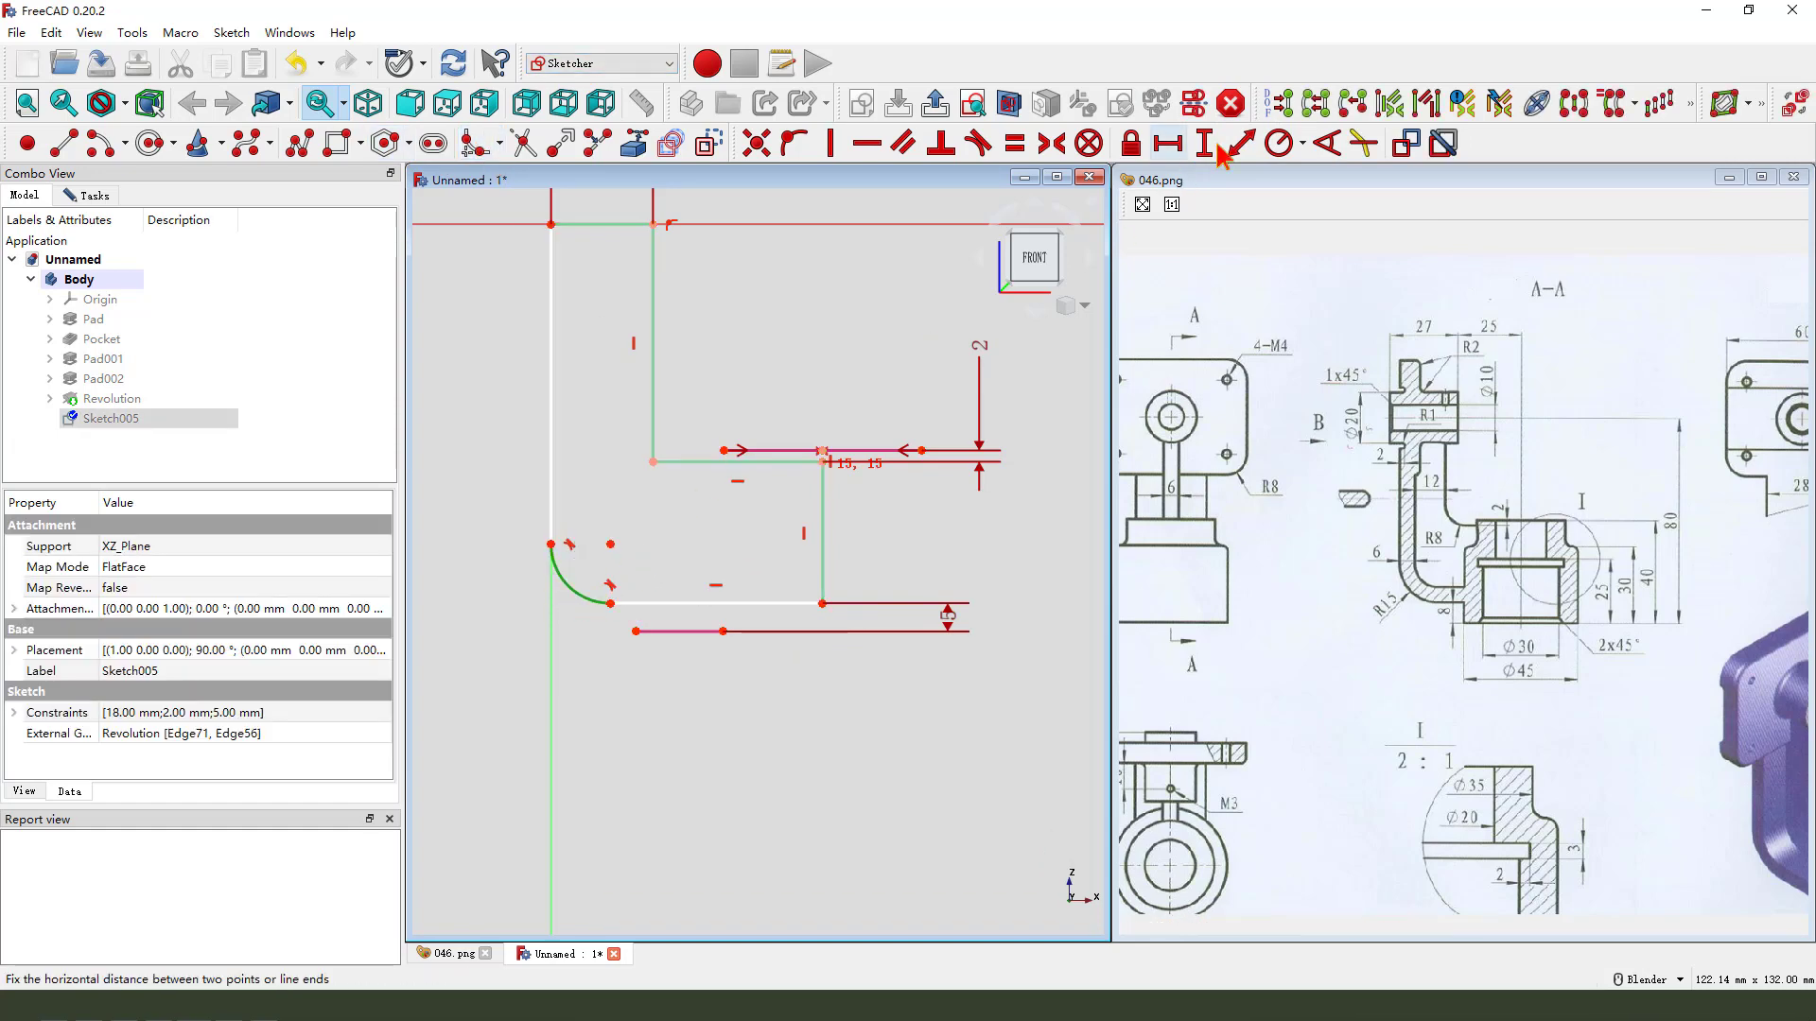
{"action": "left_click", "coordinate": [1279, 142]}
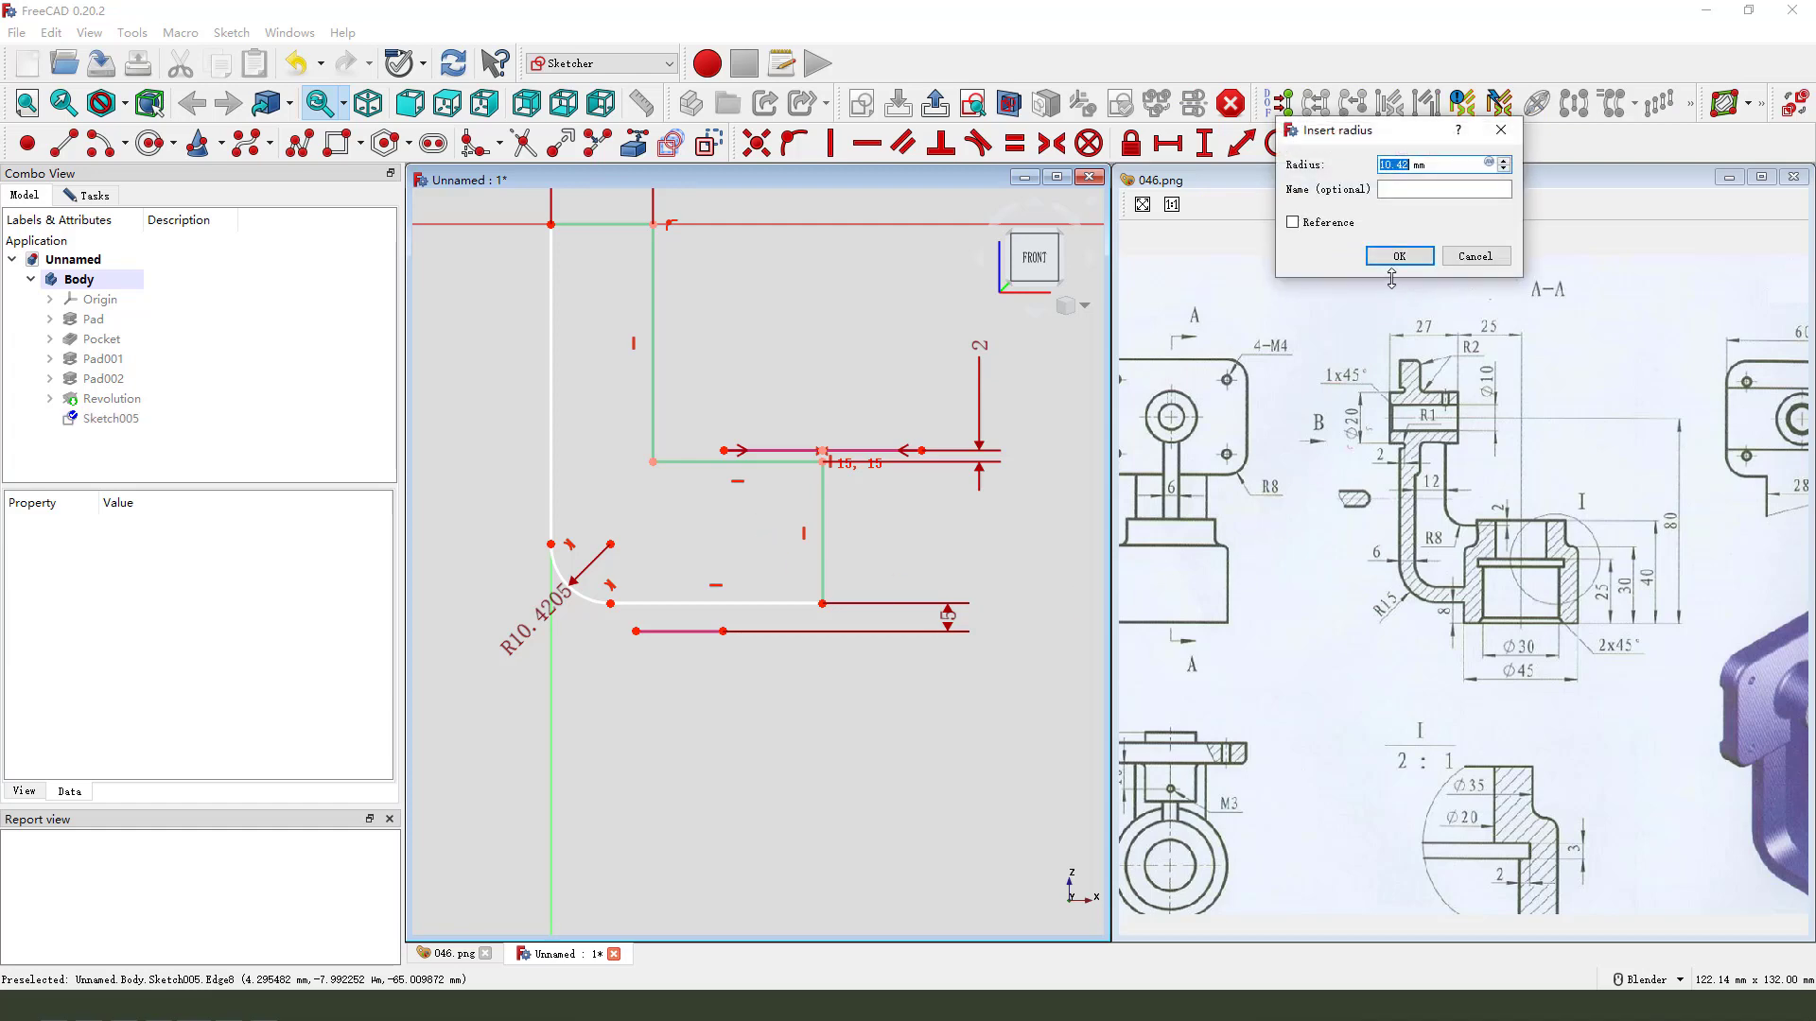
{"action": "type", "text": "10"}
{"action": "key", "text": "Return"}
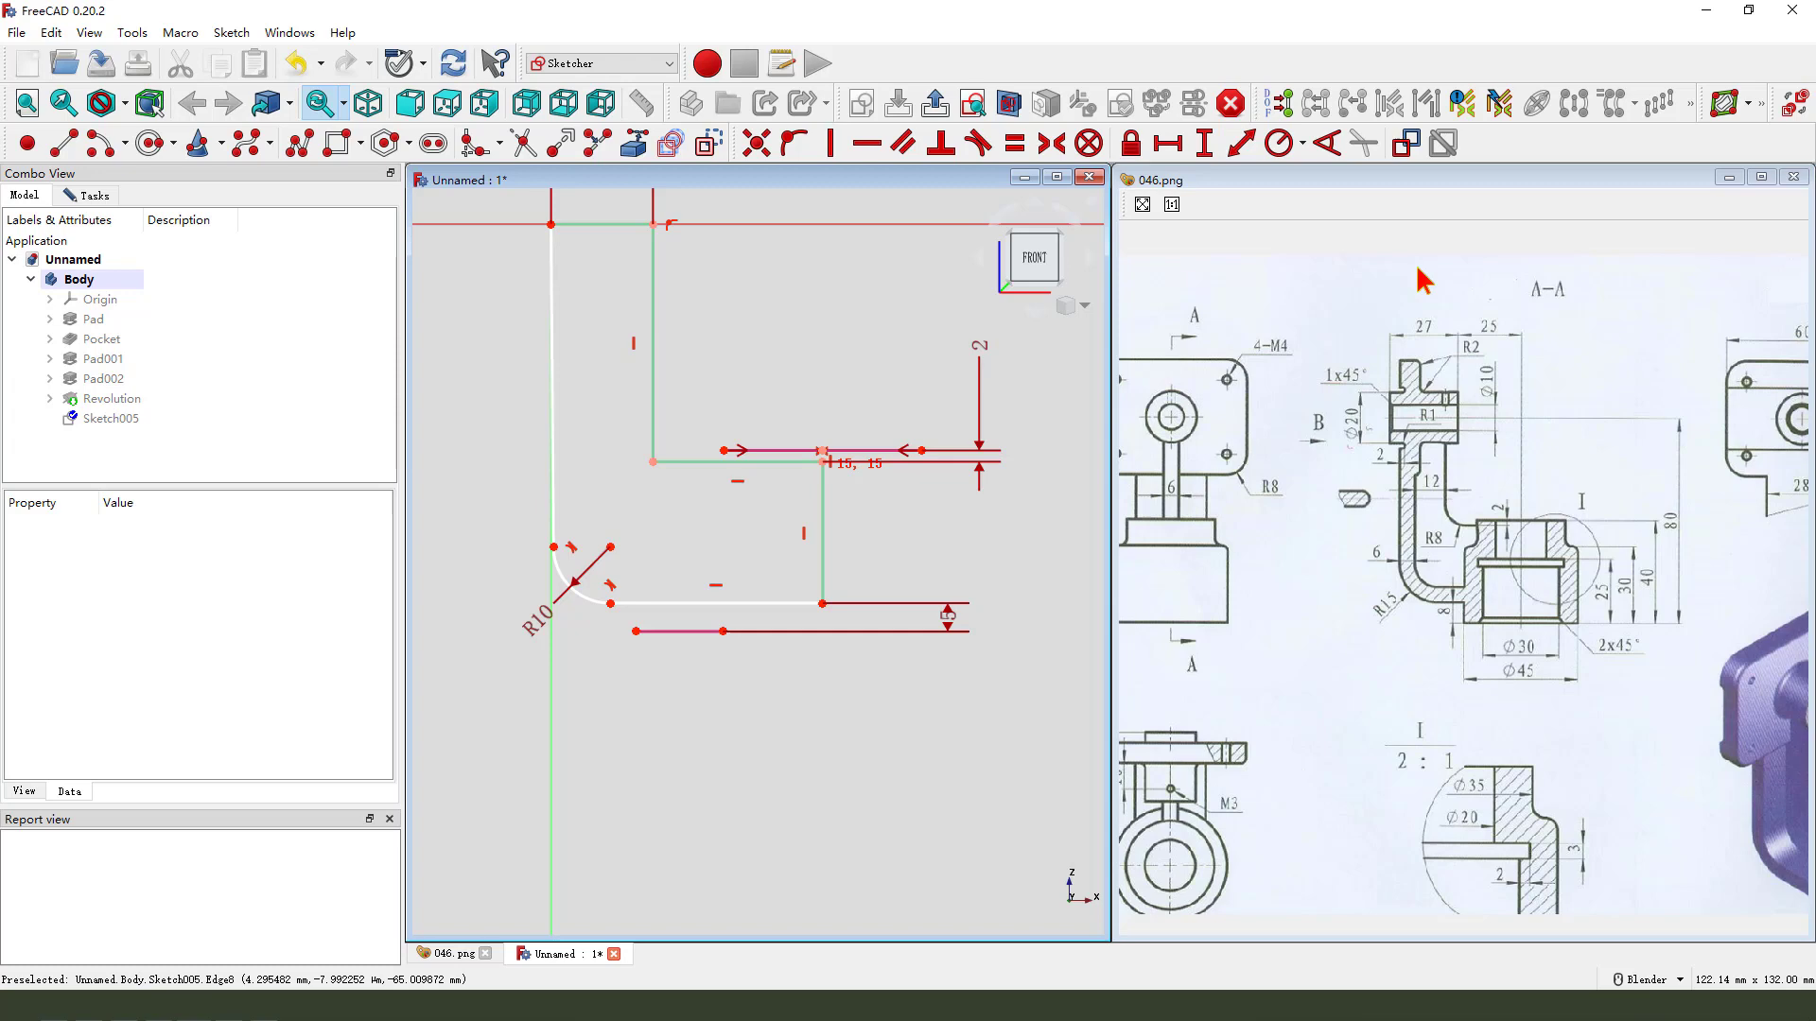
- Make the profile's left line vertical to fully constrain the sketch
{"action": "scroll", "coordinate": [565, 487], "scroll_direction": "up", "scroll_amount": 2}
{"action": "left_click", "coordinate": [564, 487]}
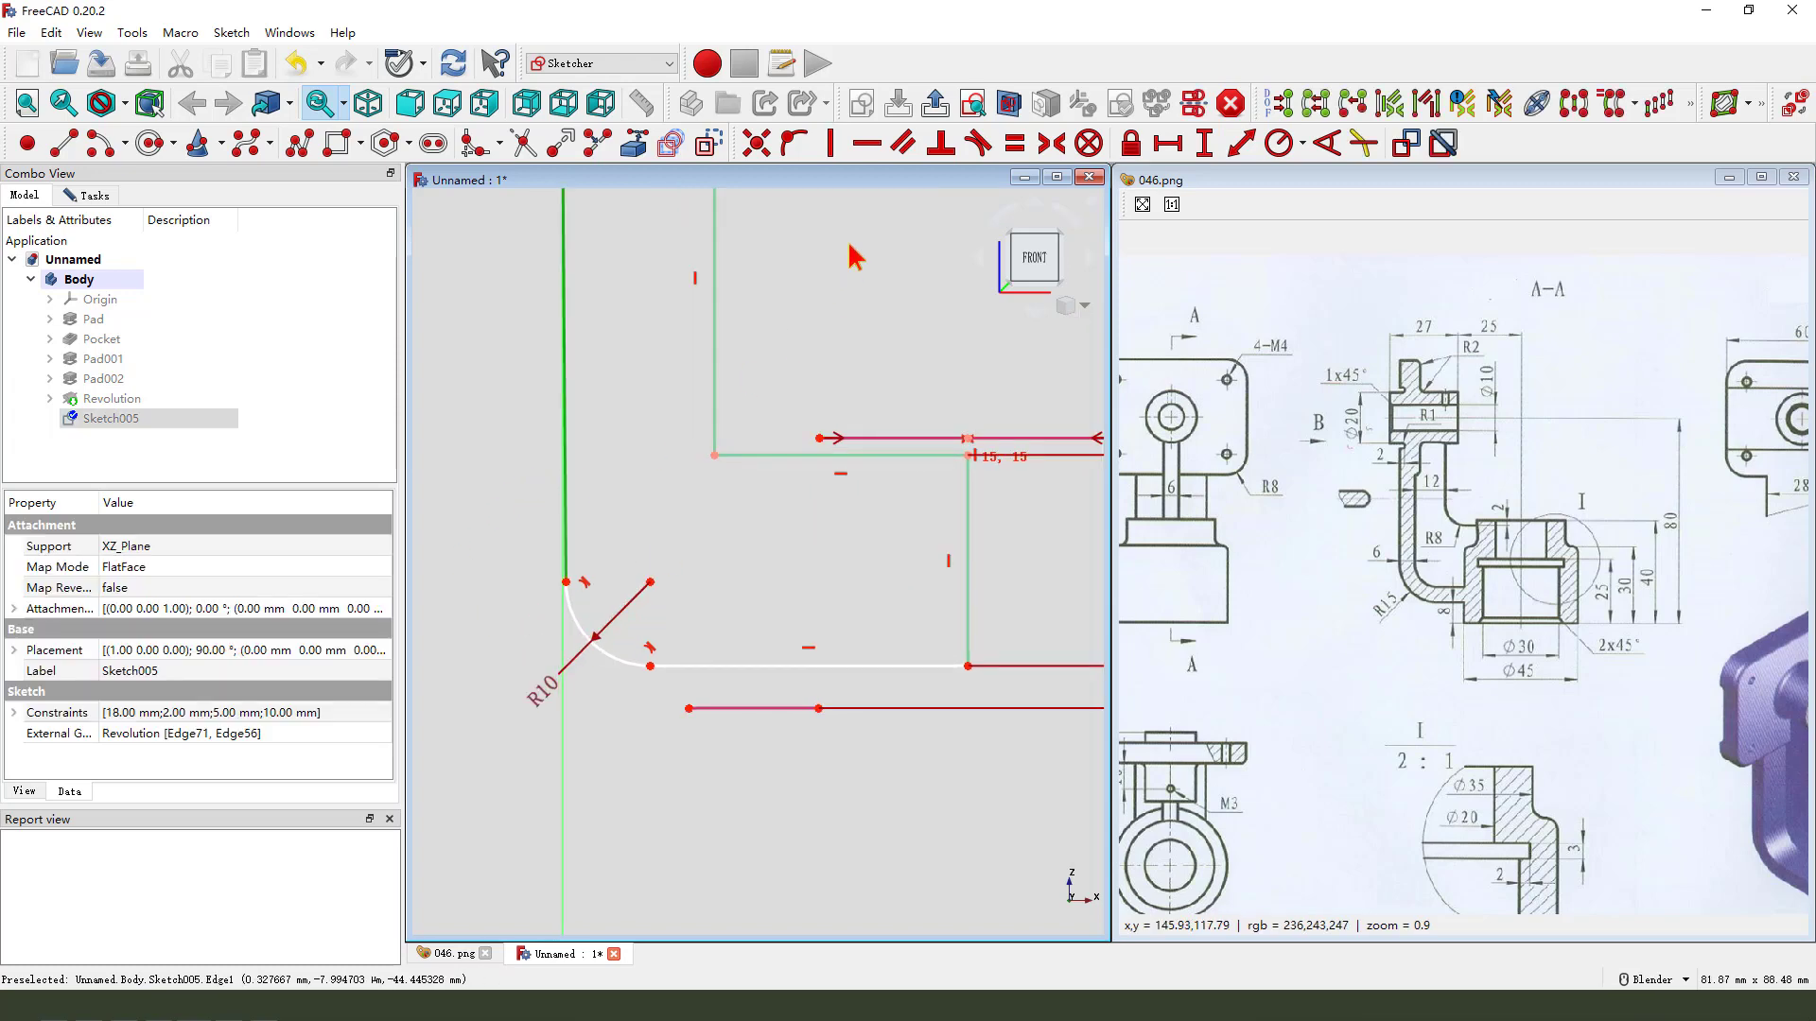
{"action": "left_click", "coordinate": [832, 145]}
{"action": "scroll", "coordinate": [718, 614], "scroll_direction": "down", "scroll_amount": 3}
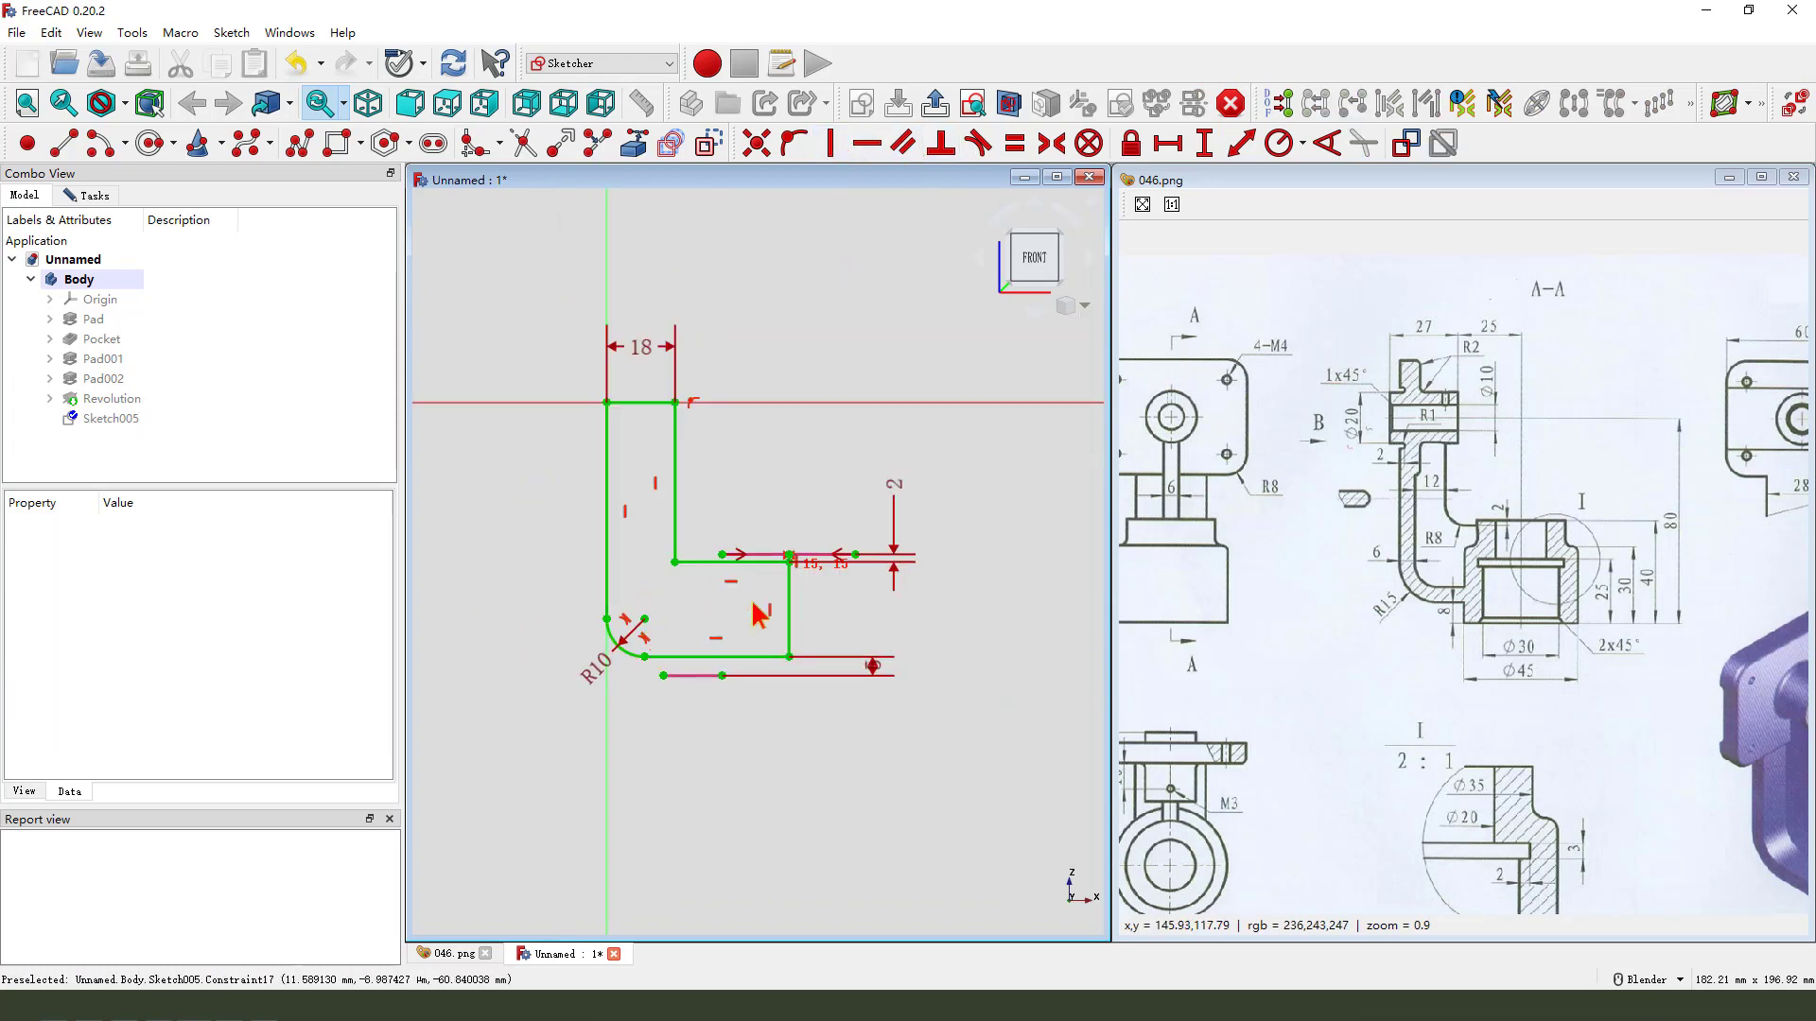
{"action": "scroll", "coordinate": [719, 619], "scroll_direction": "up", "scroll_amount": 1}
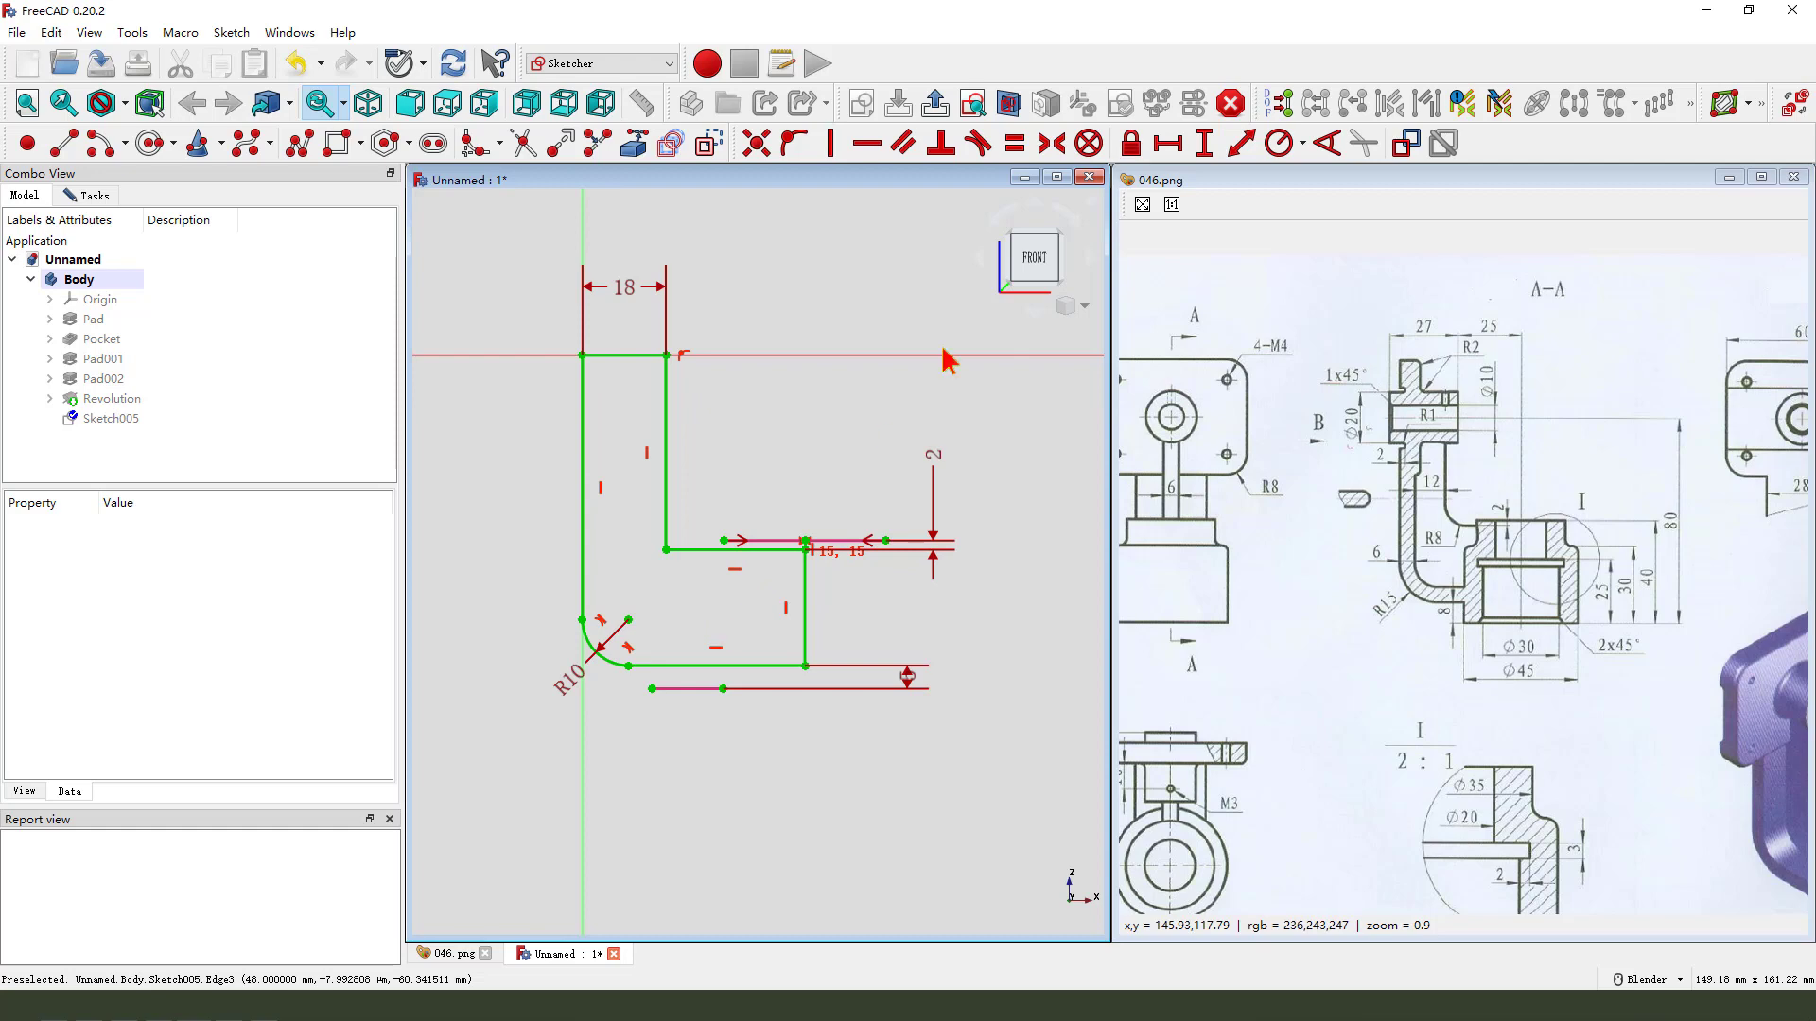
- Pad Sketch005 by 6 mm symmetric to its plane to form the rib
{"action": "left_click", "coordinate": [937, 104]}
{"action": "left_click", "coordinate": [449, 143]}
{"action": "middle_click_drag", "start_coordinate": [730, 536], "coordinate": [782, 464]}
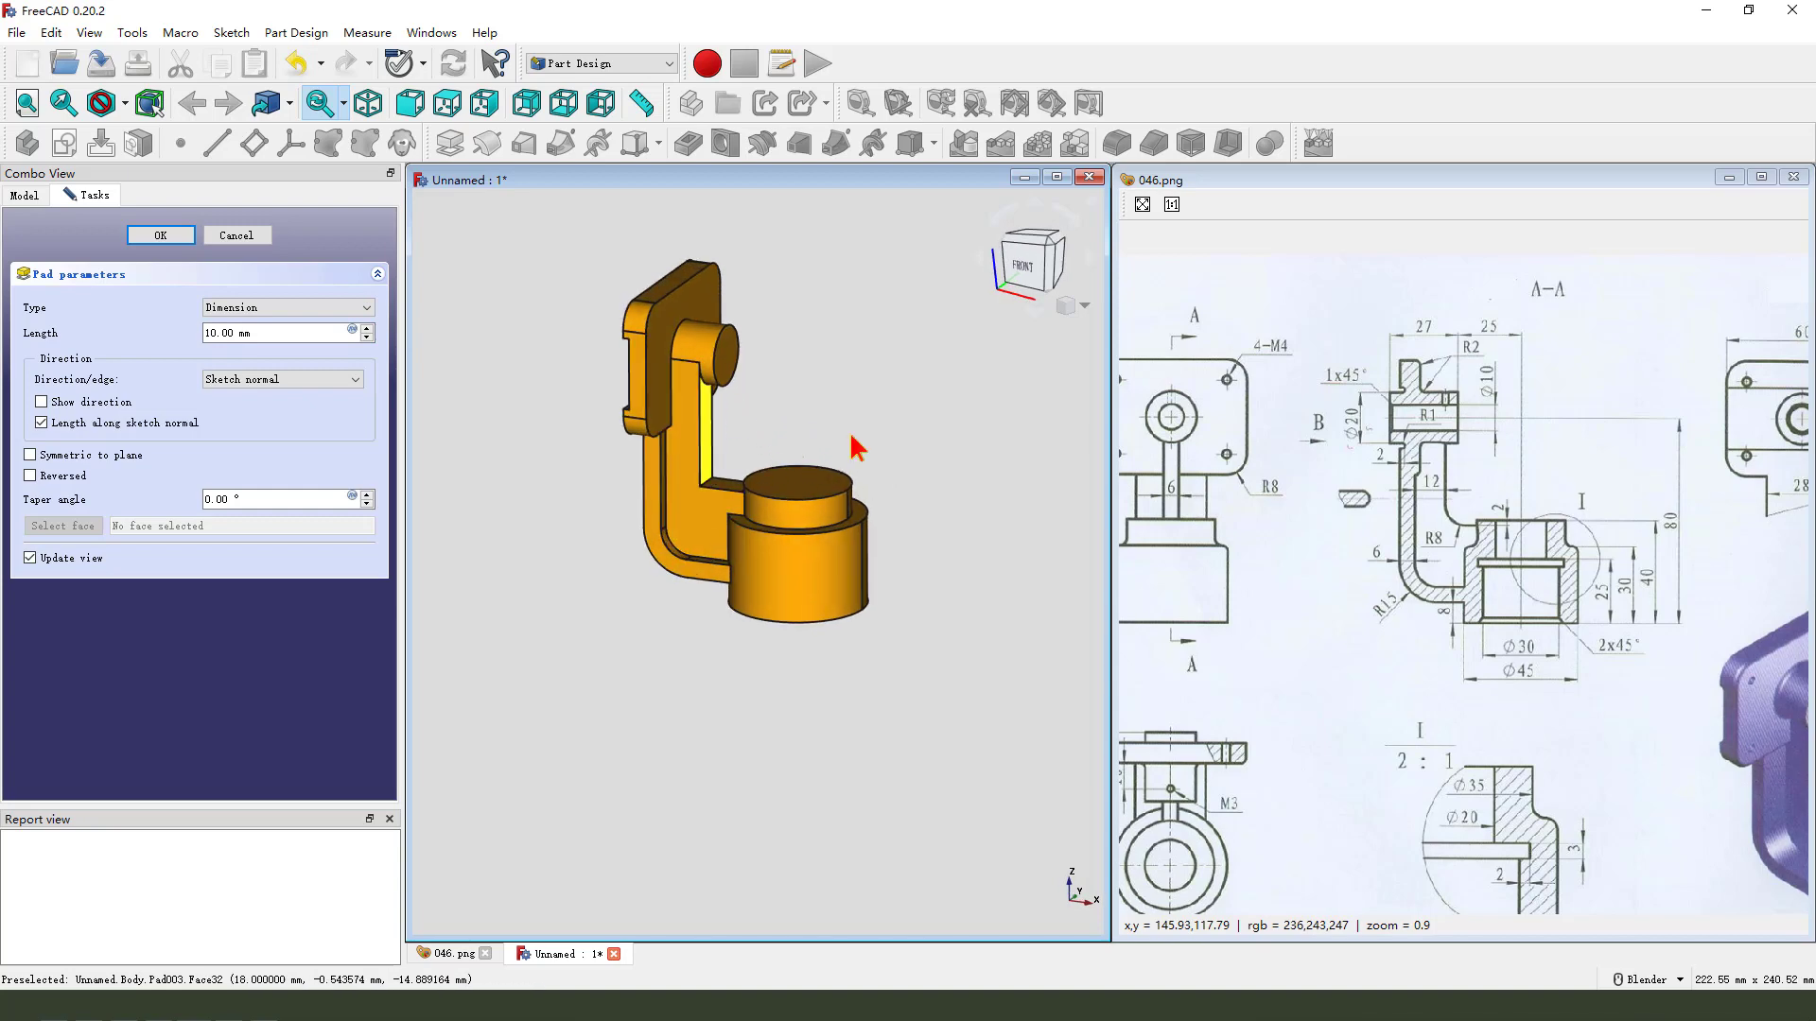
{"action": "middle_click_drag", "start_coordinate": [1127, 498], "coordinate": [1250, 519]}
{"action": "left_click_drag", "start_coordinate": [1279, 478], "coordinate": [1261, 515]}
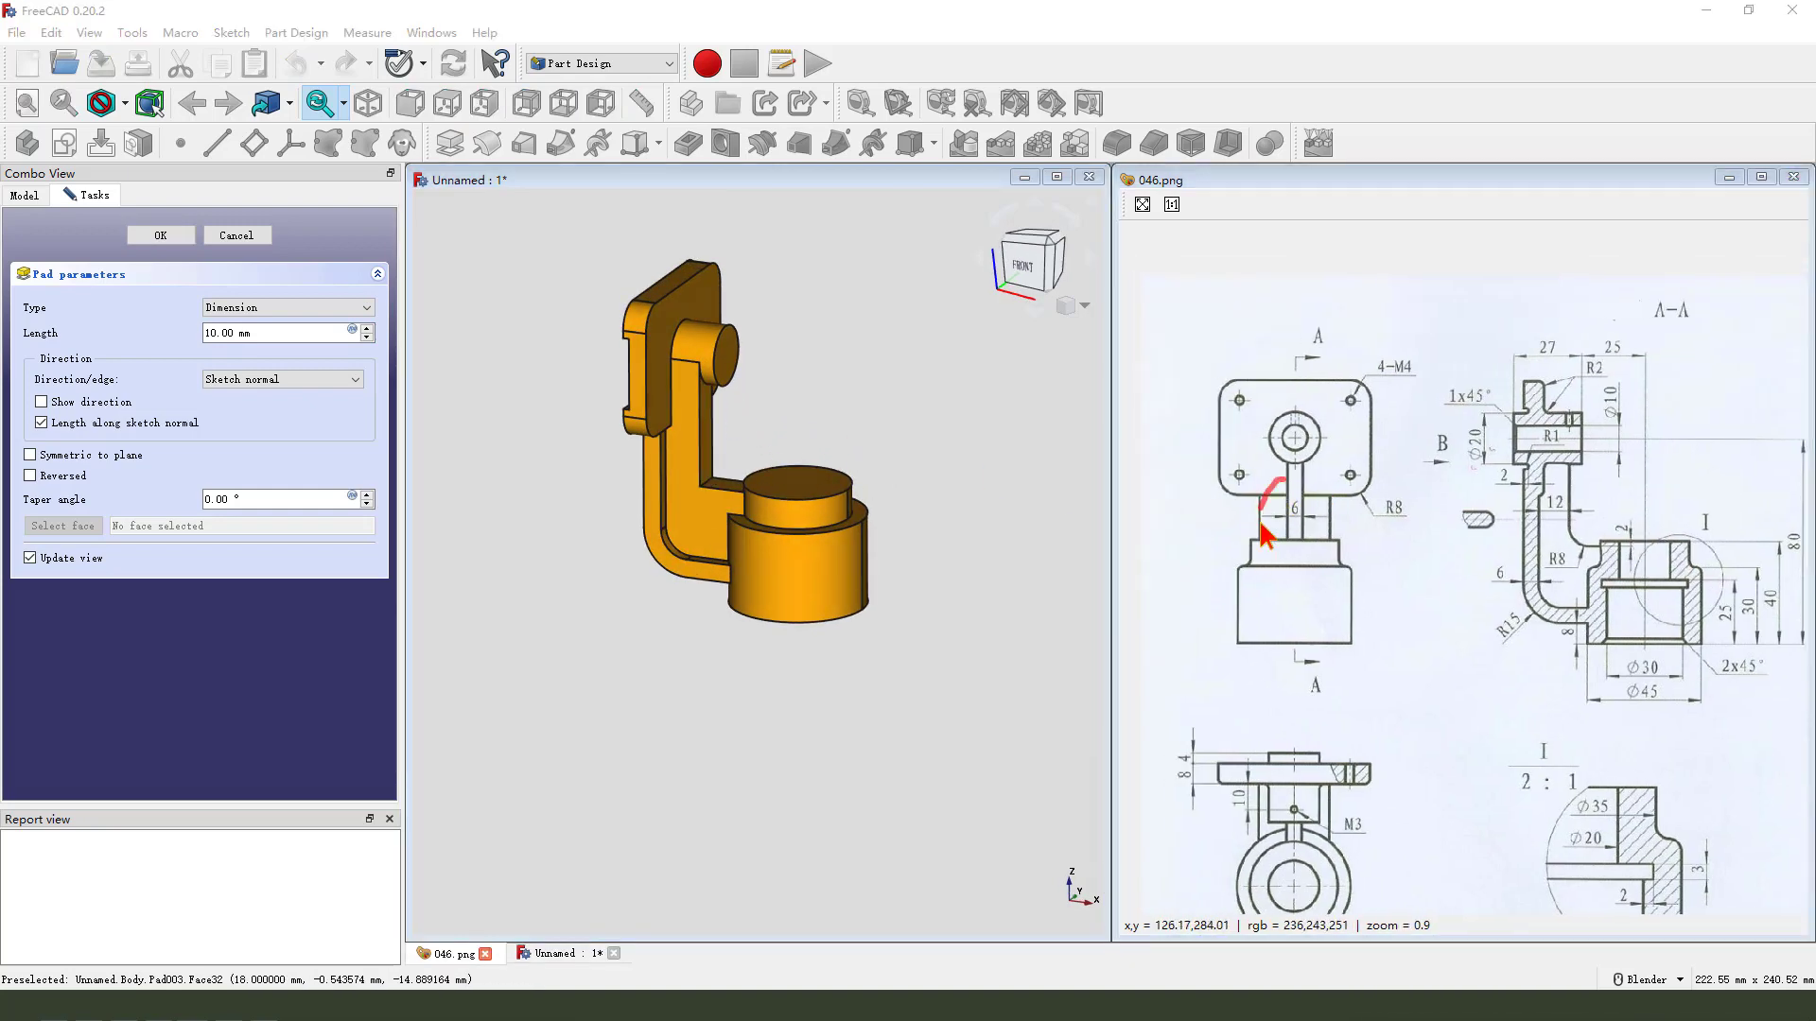
{"action": "key", "text": "Escape"}
{"action": "left_click", "coordinate": [247, 330]}
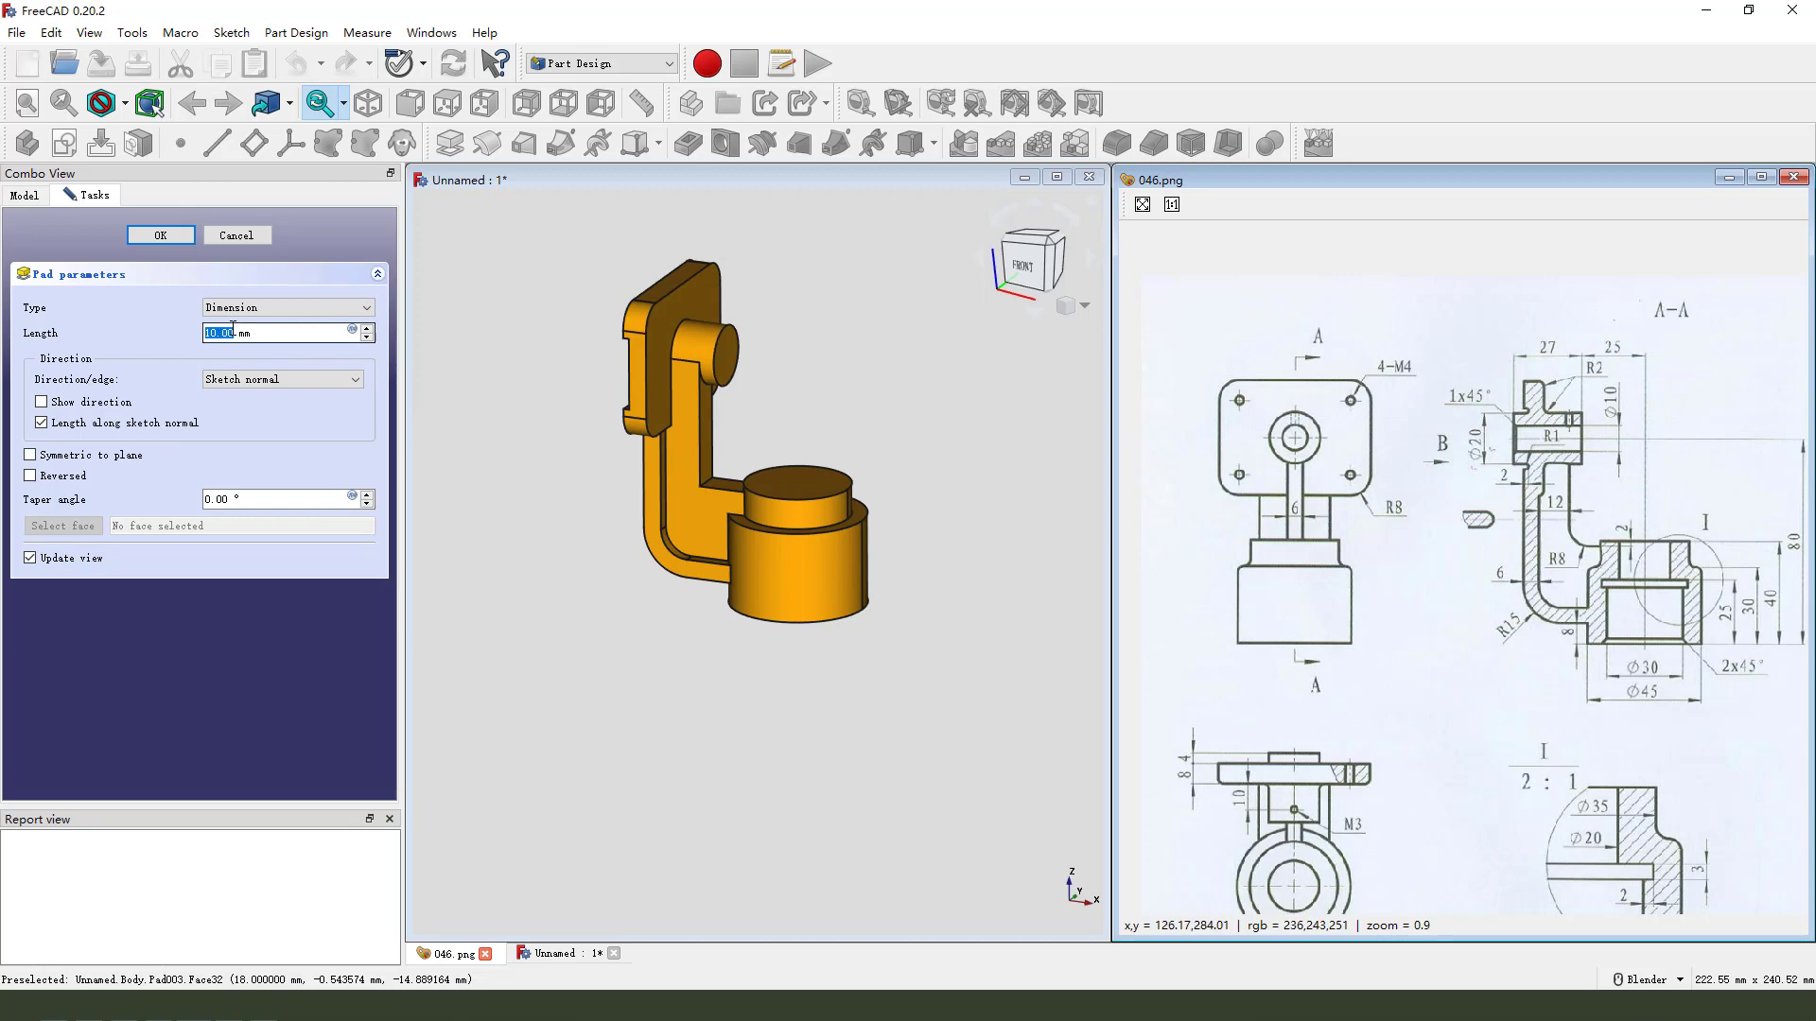
{"action": "left_click", "coordinate": [30, 456]}
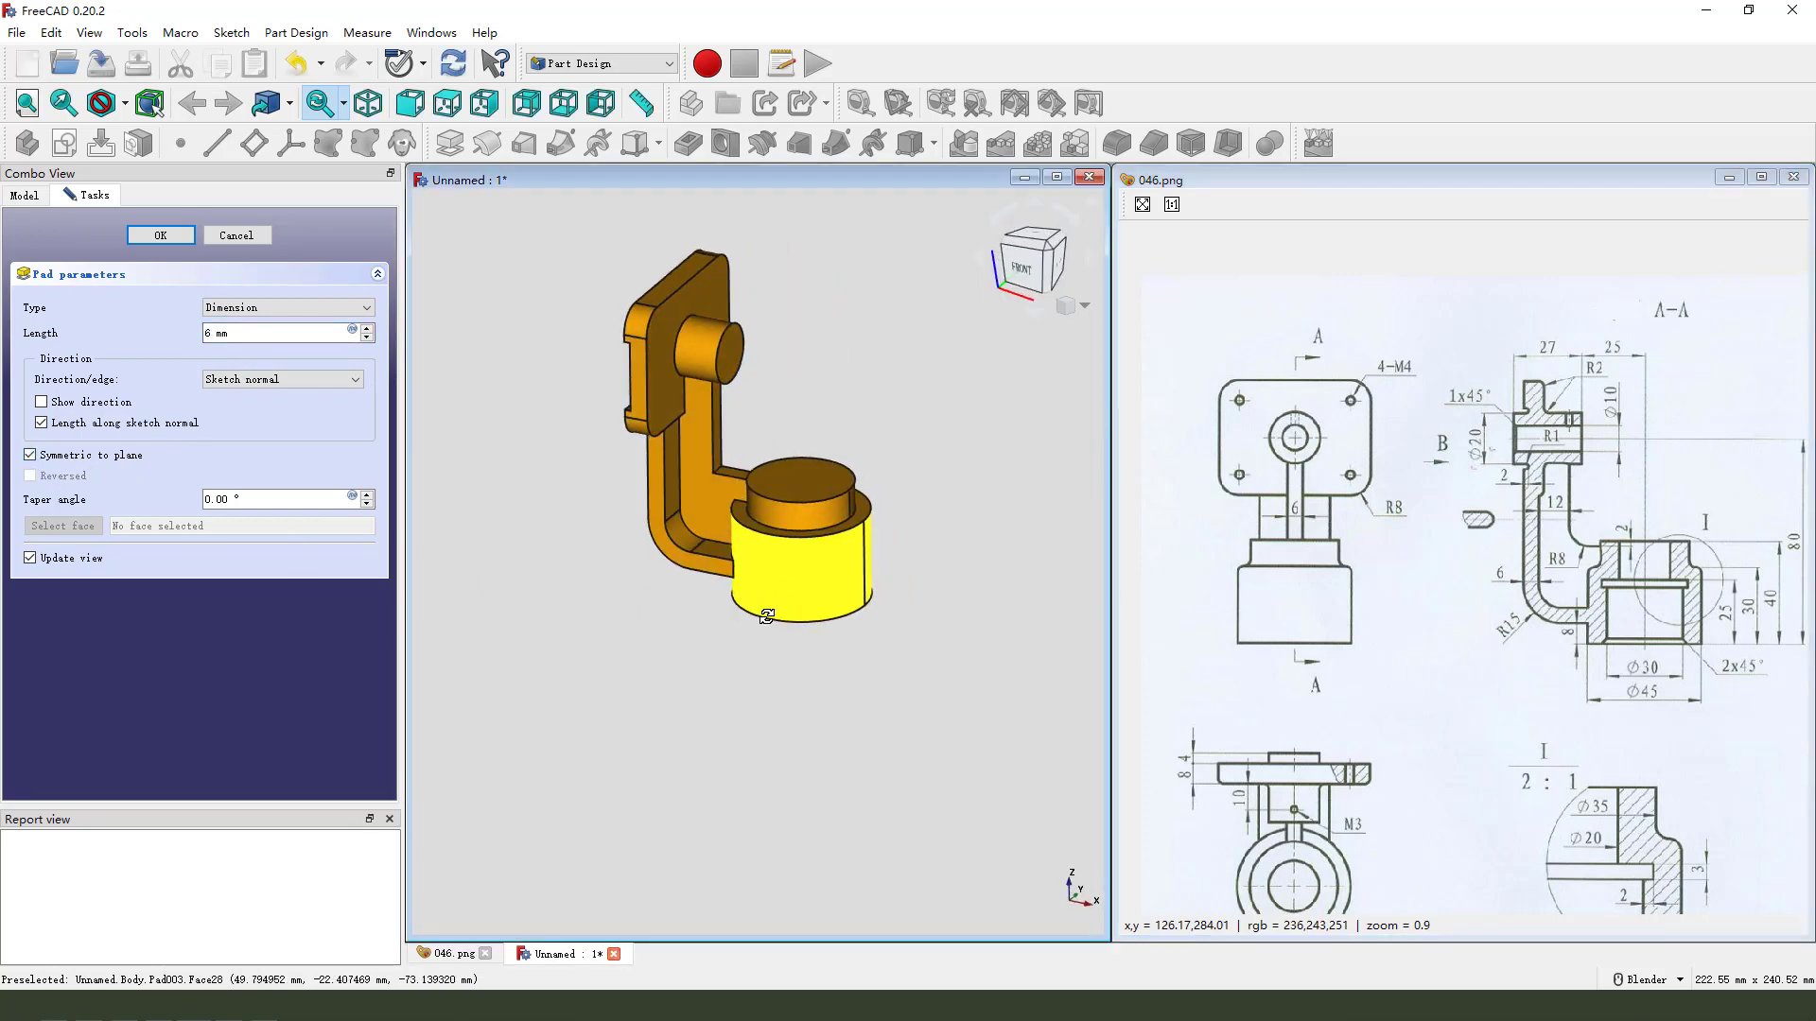
{"action": "left_click", "coordinate": [159, 236]}
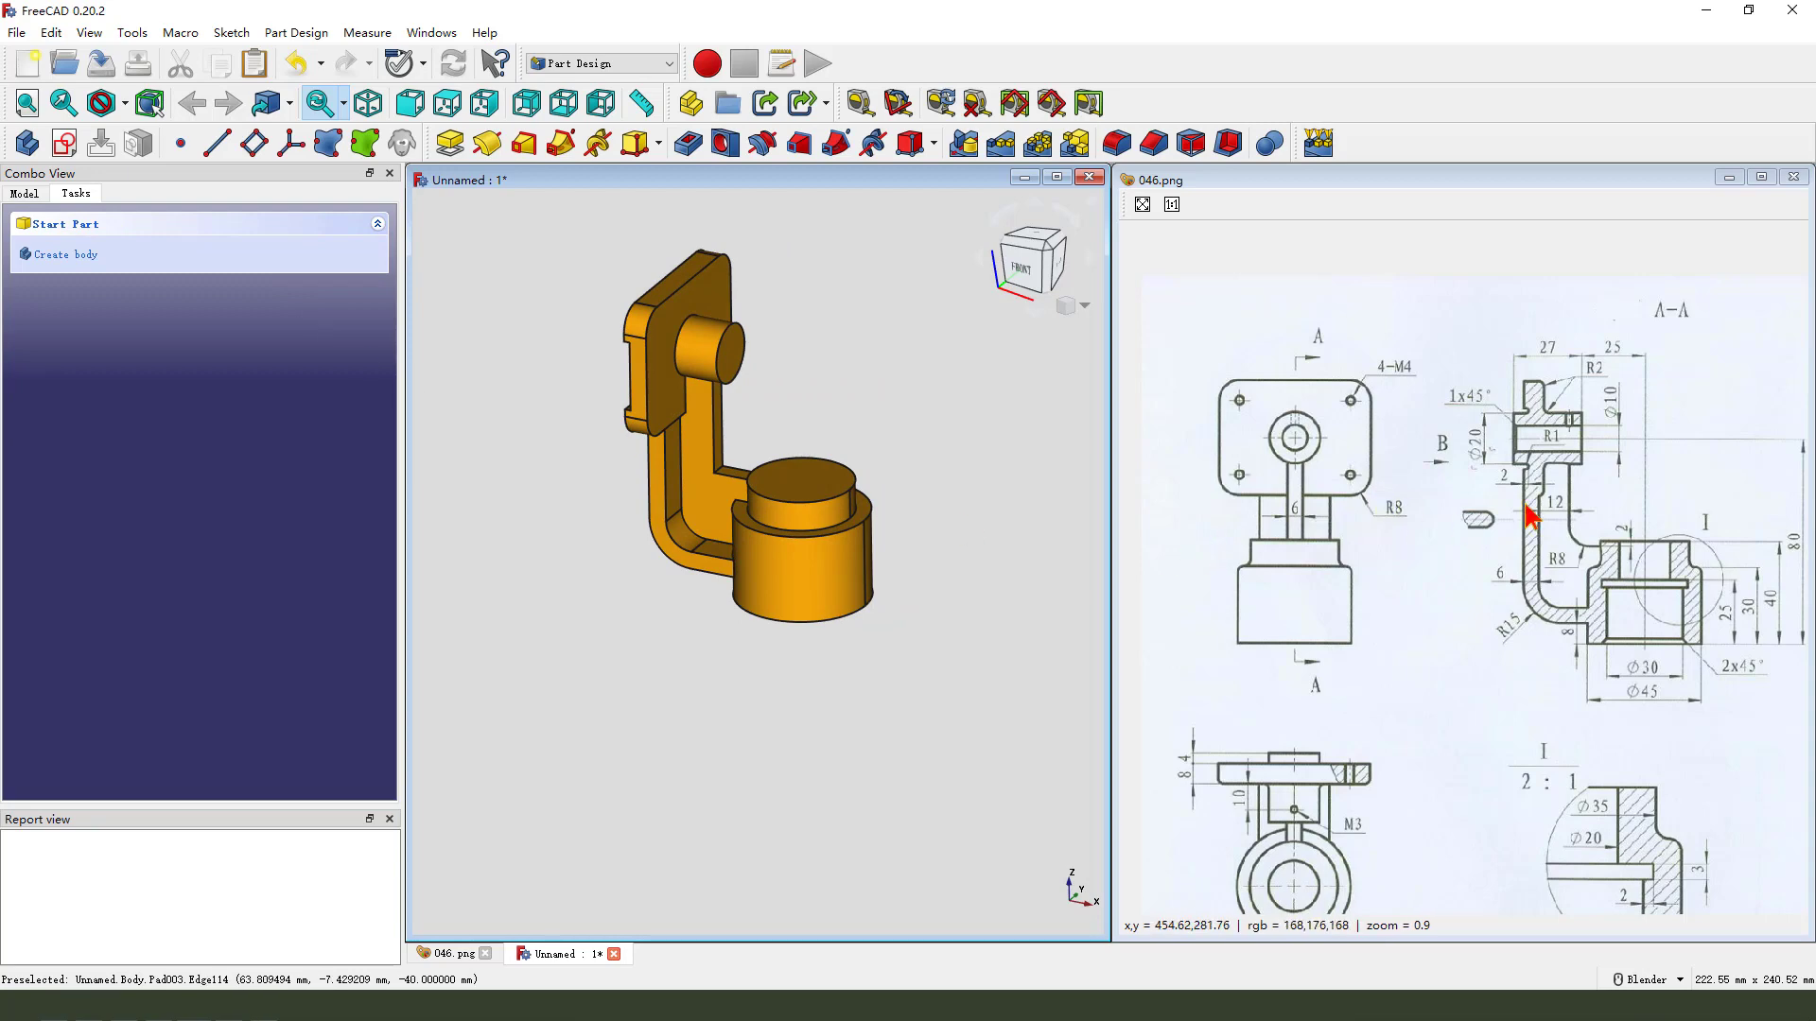
- Round the bracket's inner corner edge with an 8 mm fillet
{"action": "middle_click_drag", "start_coordinate": [1527, 515], "coordinate": [1411, 510]}
{"action": "left_click_drag", "start_coordinate": [1400, 527], "coordinate": [1416, 565]}
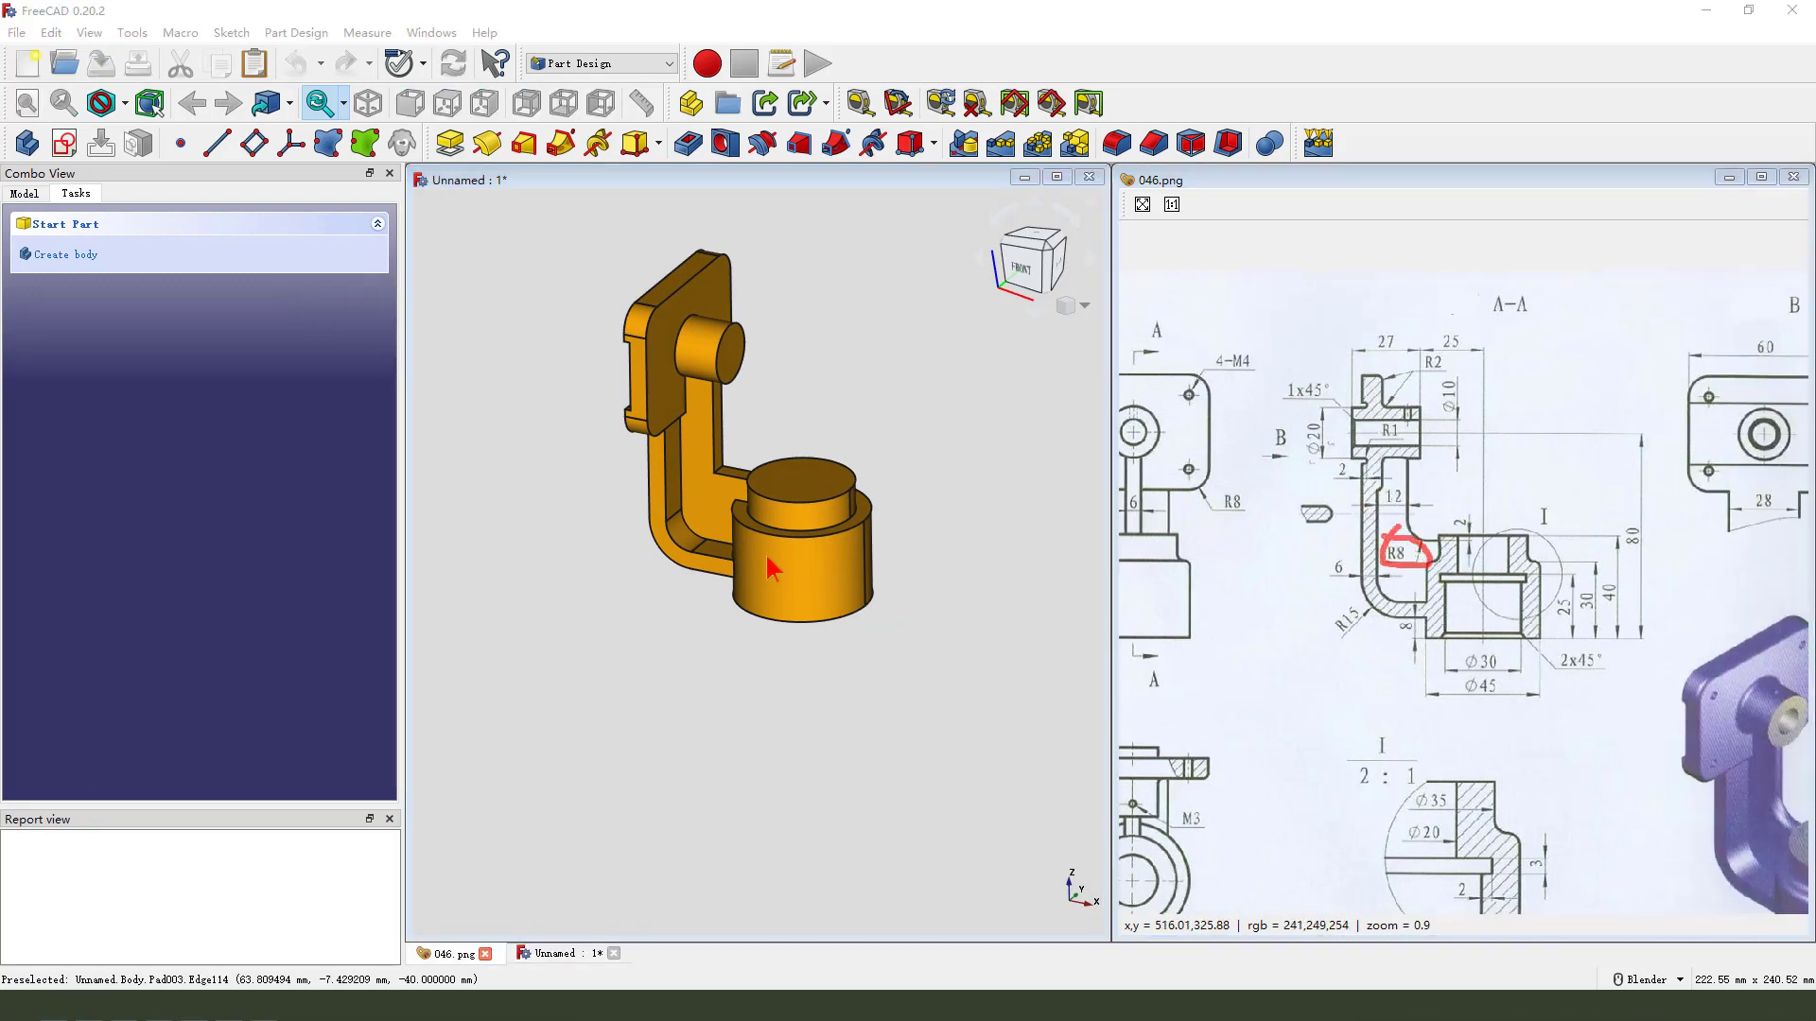
{"action": "scroll", "coordinate": [730, 466], "scroll_direction": "up", "scroll_amount": 4}
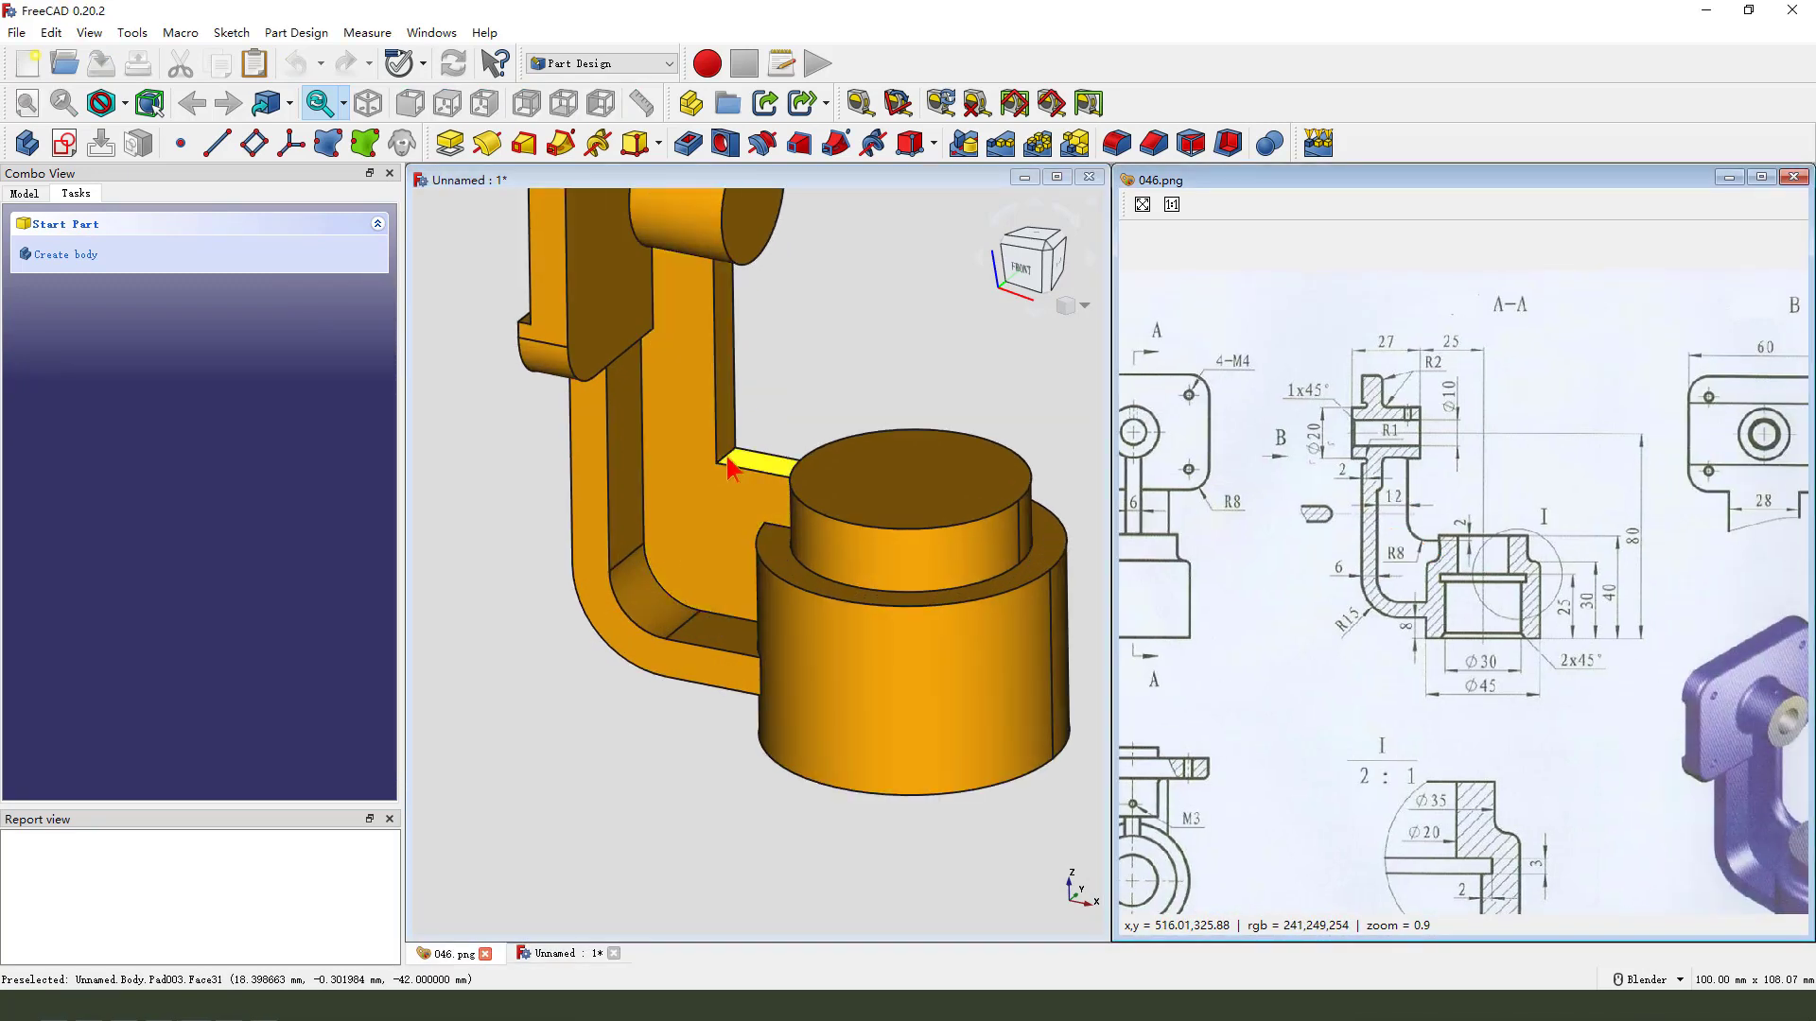
{"action": "scroll", "coordinate": [726, 454], "scroll_direction": "up", "scroll_amount": 7}
{"action": "left_click", "coordinate": [729, 456]}
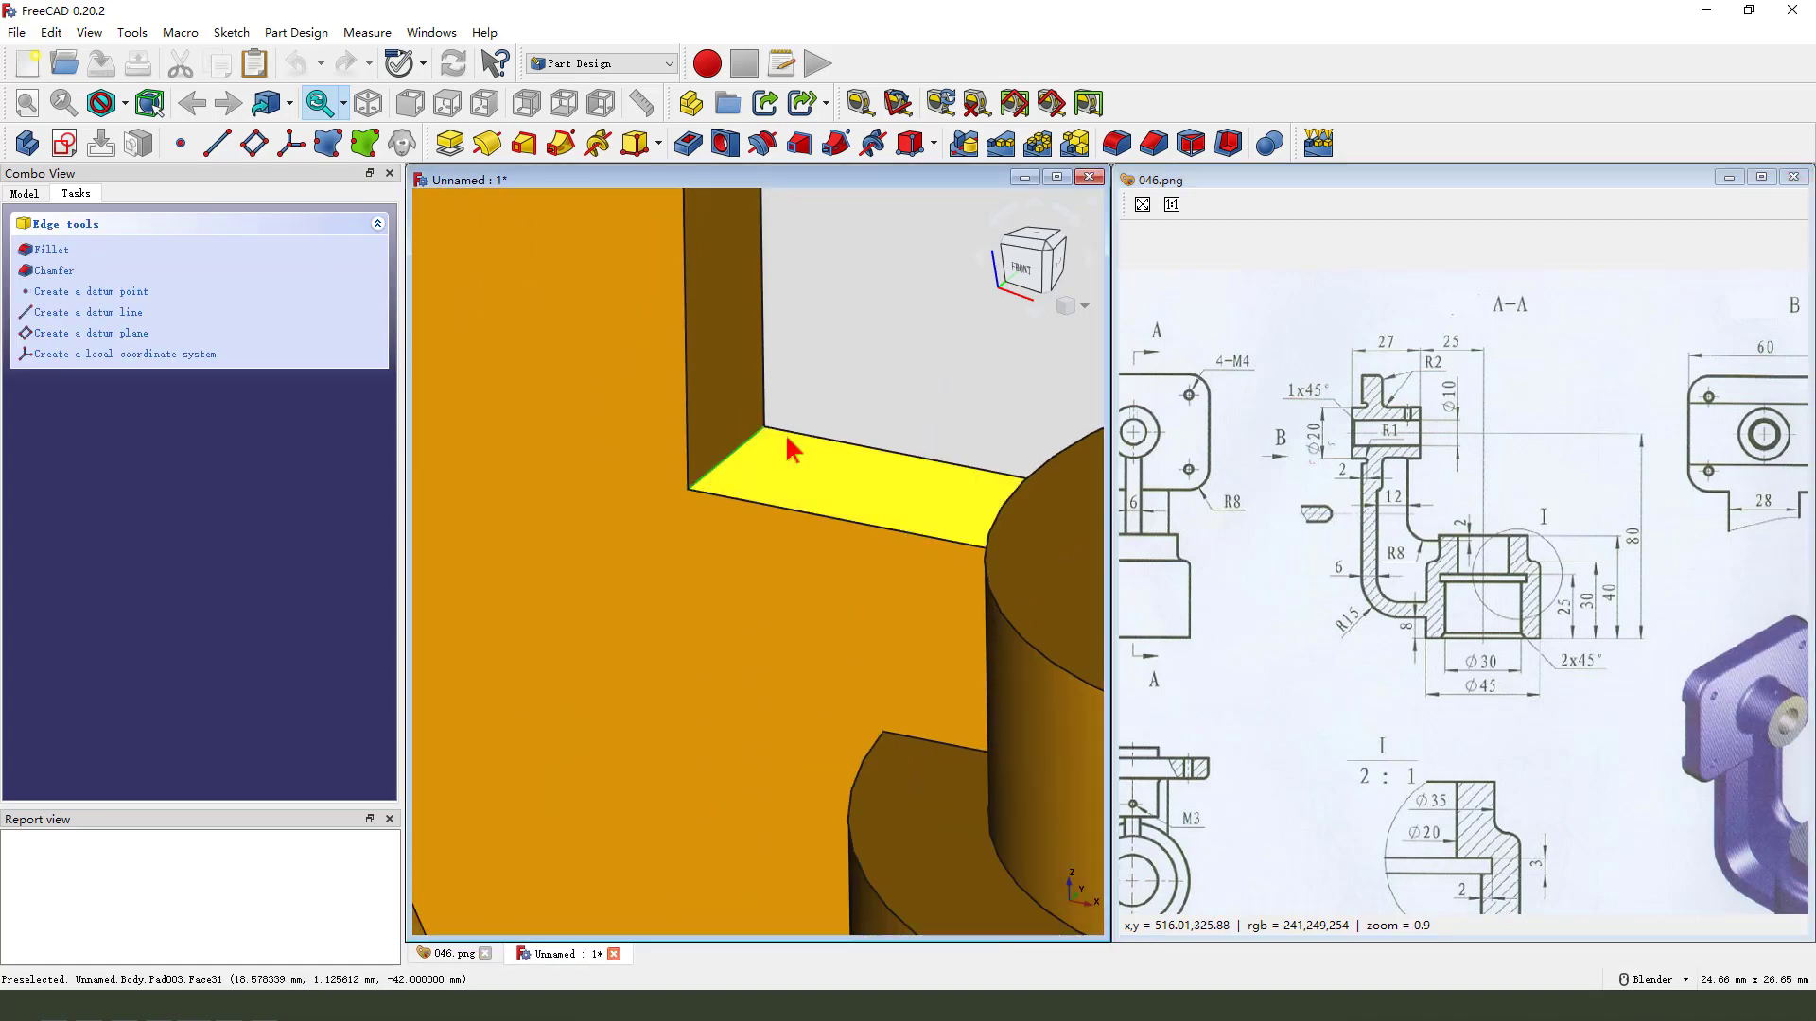
{"action": "scroll", "coordinate": [793, 452], "scroll_direction": "down", "scroll_amount": 6}
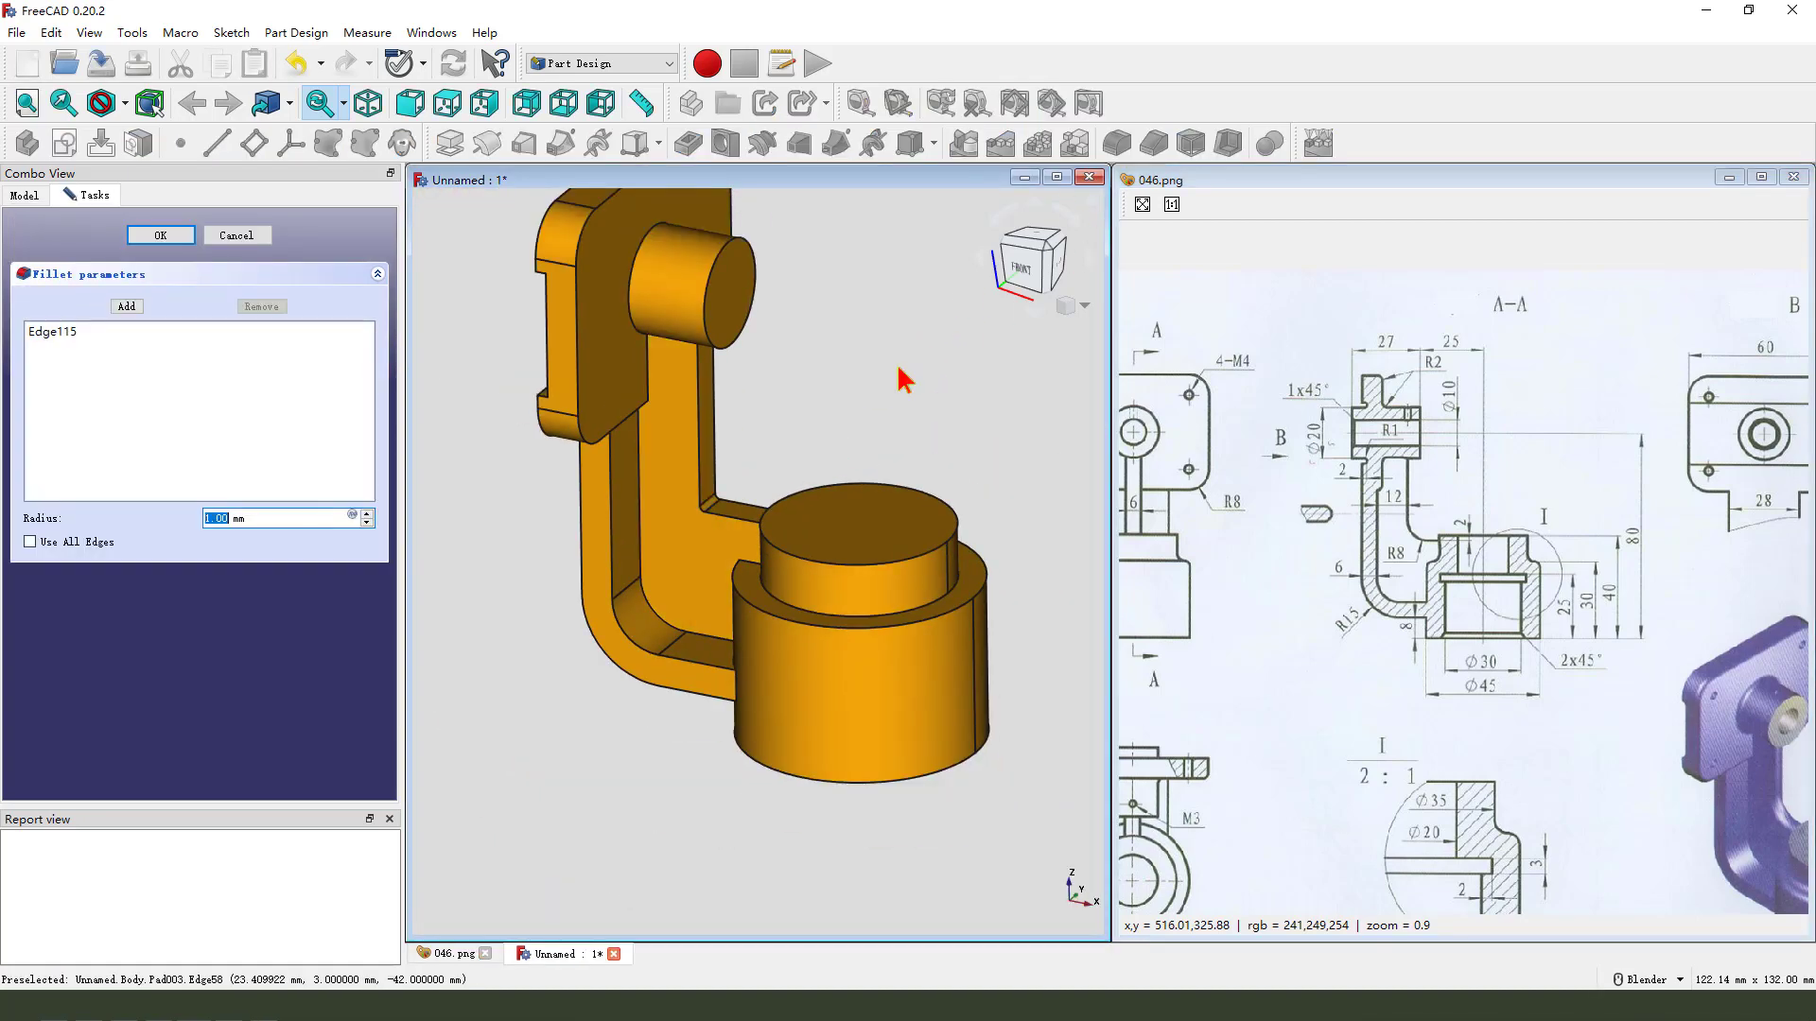
{"action": "left_click", "coordinate": [171, 235]}
{"action": "scroll", "coordinate": [780, 571], "scroll_direction": "down", "scroll_amount": 1}
- Orbit around the upper arm, then turn the model back to face the front
{"action": "middle_click_drag", "start_coordinate": [780, 572], "coordinate": [874, 516]}
{"action": "scroll", "coordinate": [635, 401], "scroll_direction": "up", "scroll_amount": 3}
{"action": "middle_click_drag", "start_coordinate": [640, 397], "coordinate": [681, 378]}
{"action": "left_click_drag", "start_coordinate": [666, 329], "coordinate": [631, 407]}
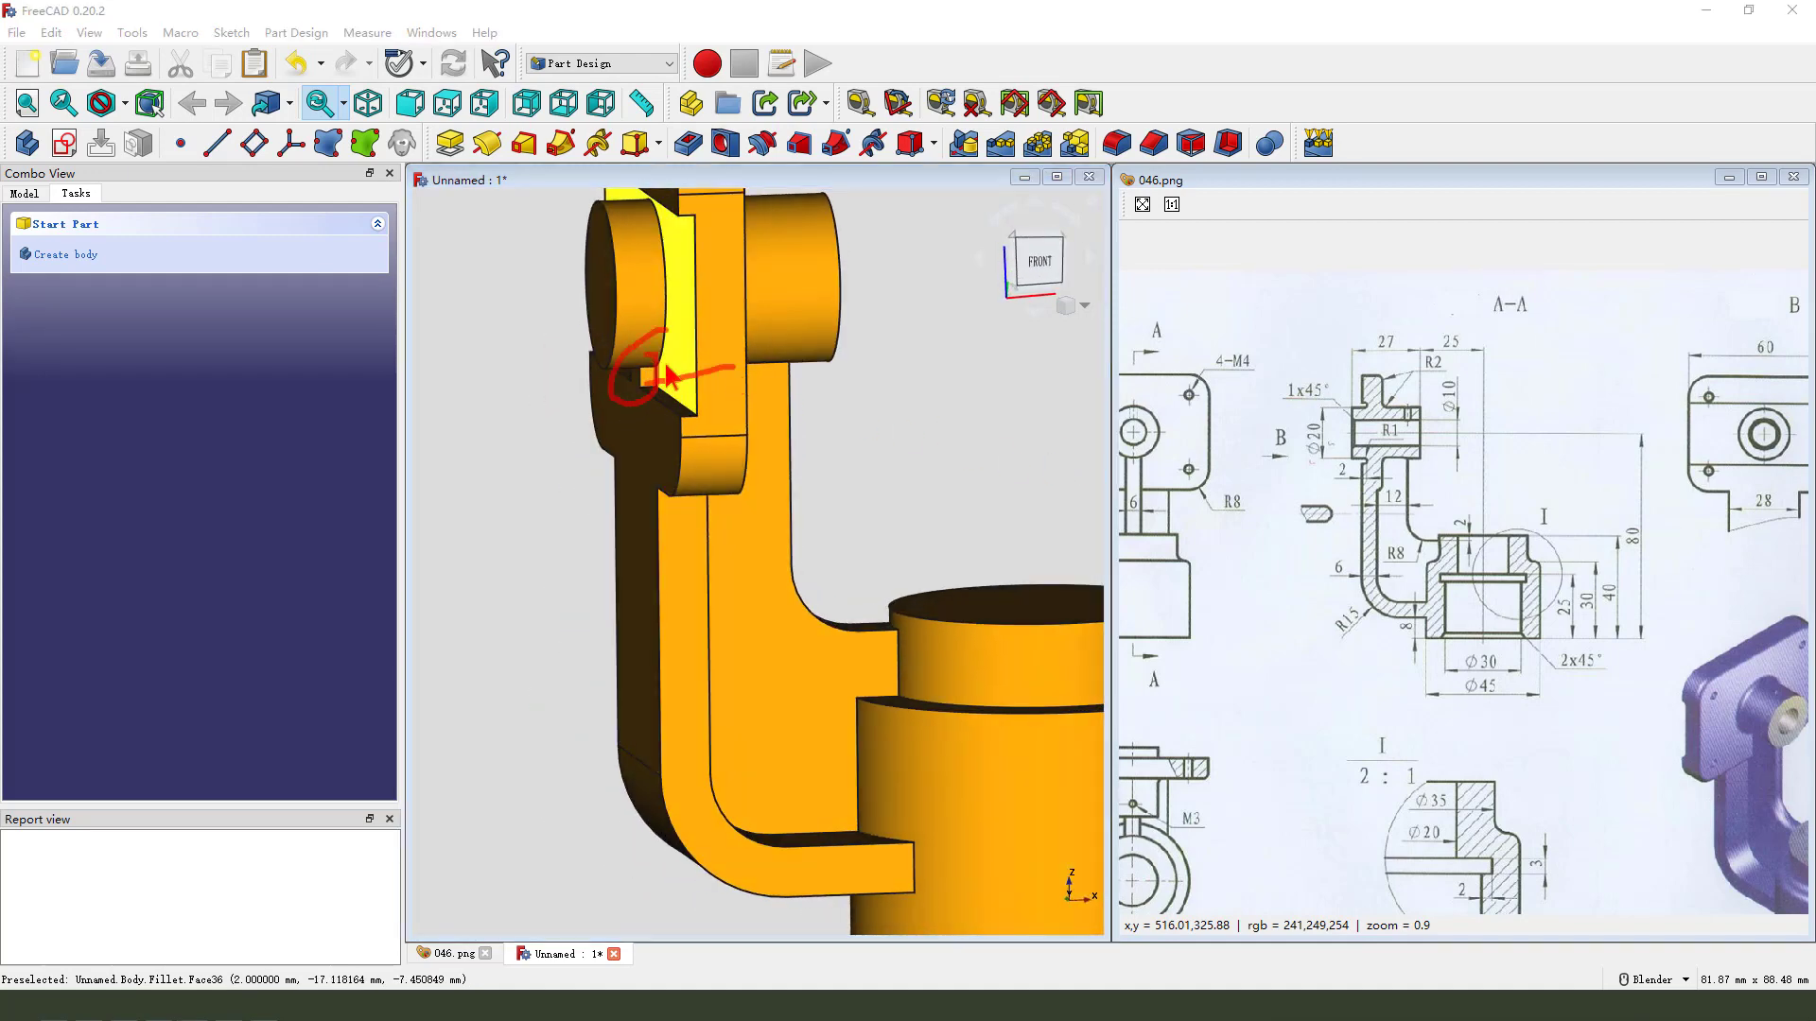
{"action": "key", "text": "Escape"}
{"action": "scroll", "coordinate": [756, 458], "scroll_direction": "down", "scroll_amount": 1}
{"action": "middle_click_drag", "start_coordinate": [825, 484], "coordinate": [792, 461]}
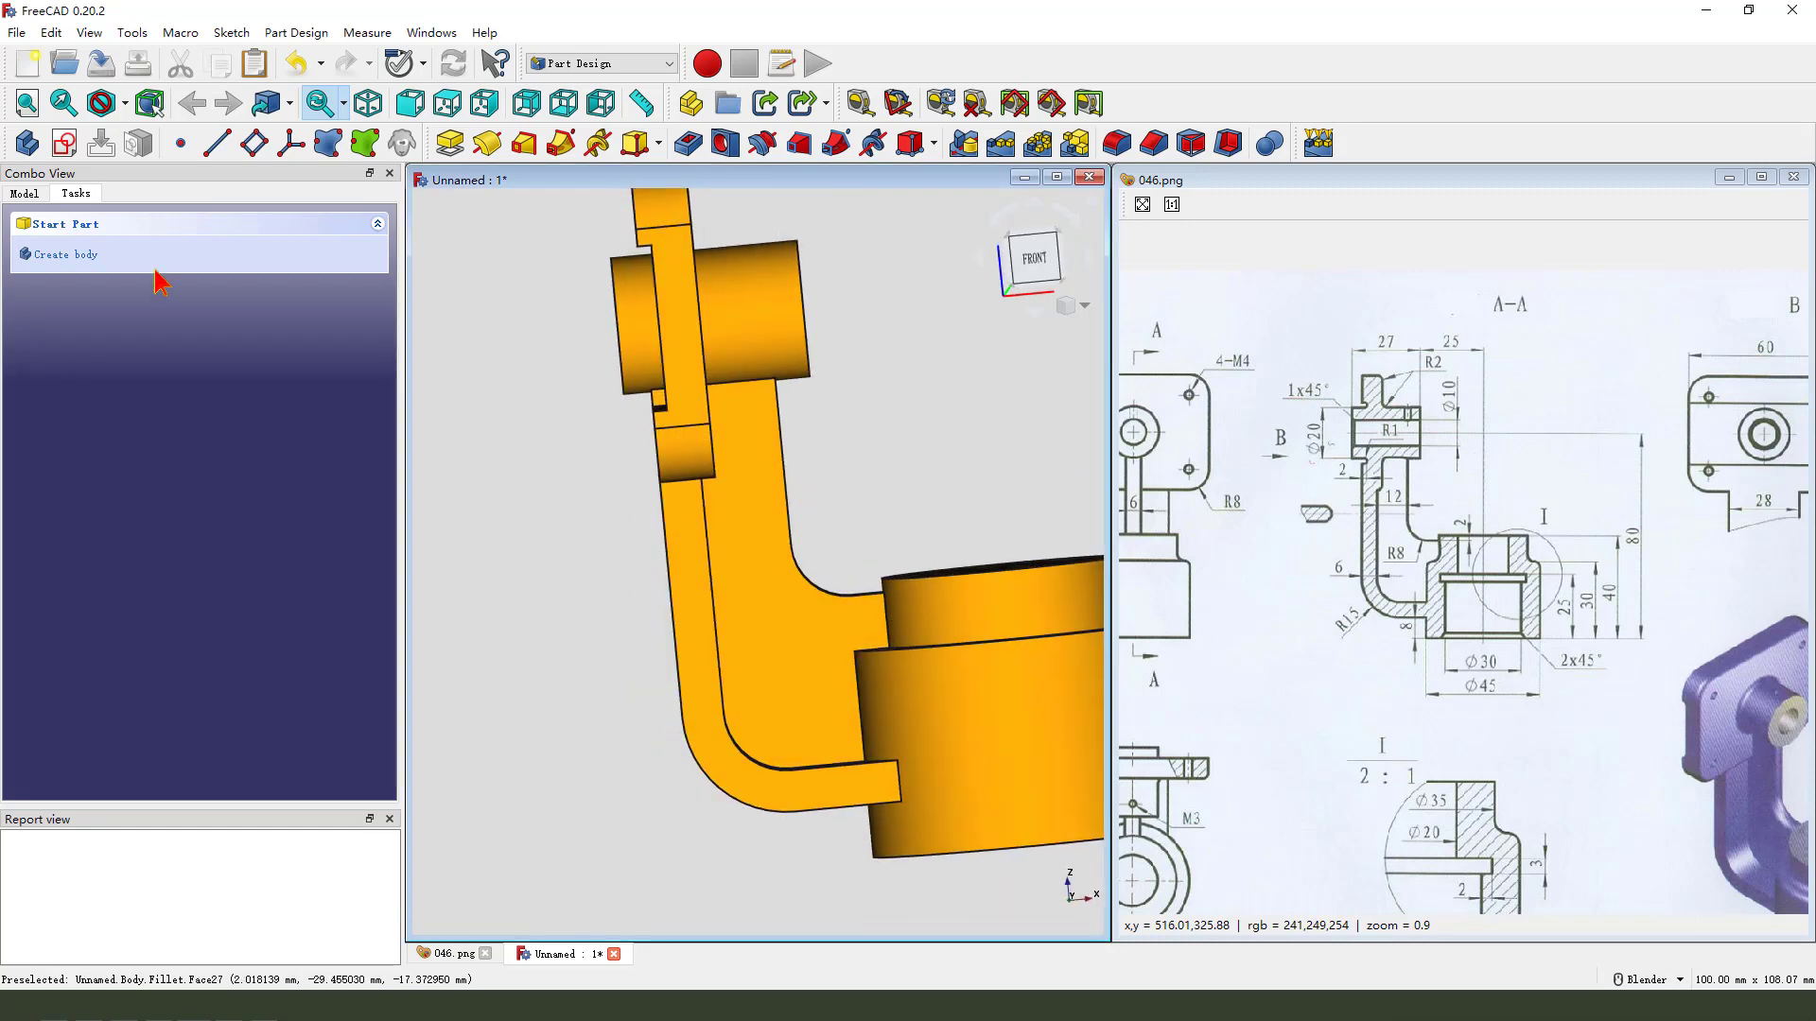
- Reopen Sketch005 under Pad003 for editing and hide the Revolution solid
{"action": "left_click", "coordinate": [26, 199]}
{"action": "left_click", "coordinate": [50, 414]}
{"action": "left_click", "coordinate": [121, 437]}
{"action": "double_click", "coordinate": [121, 437]}
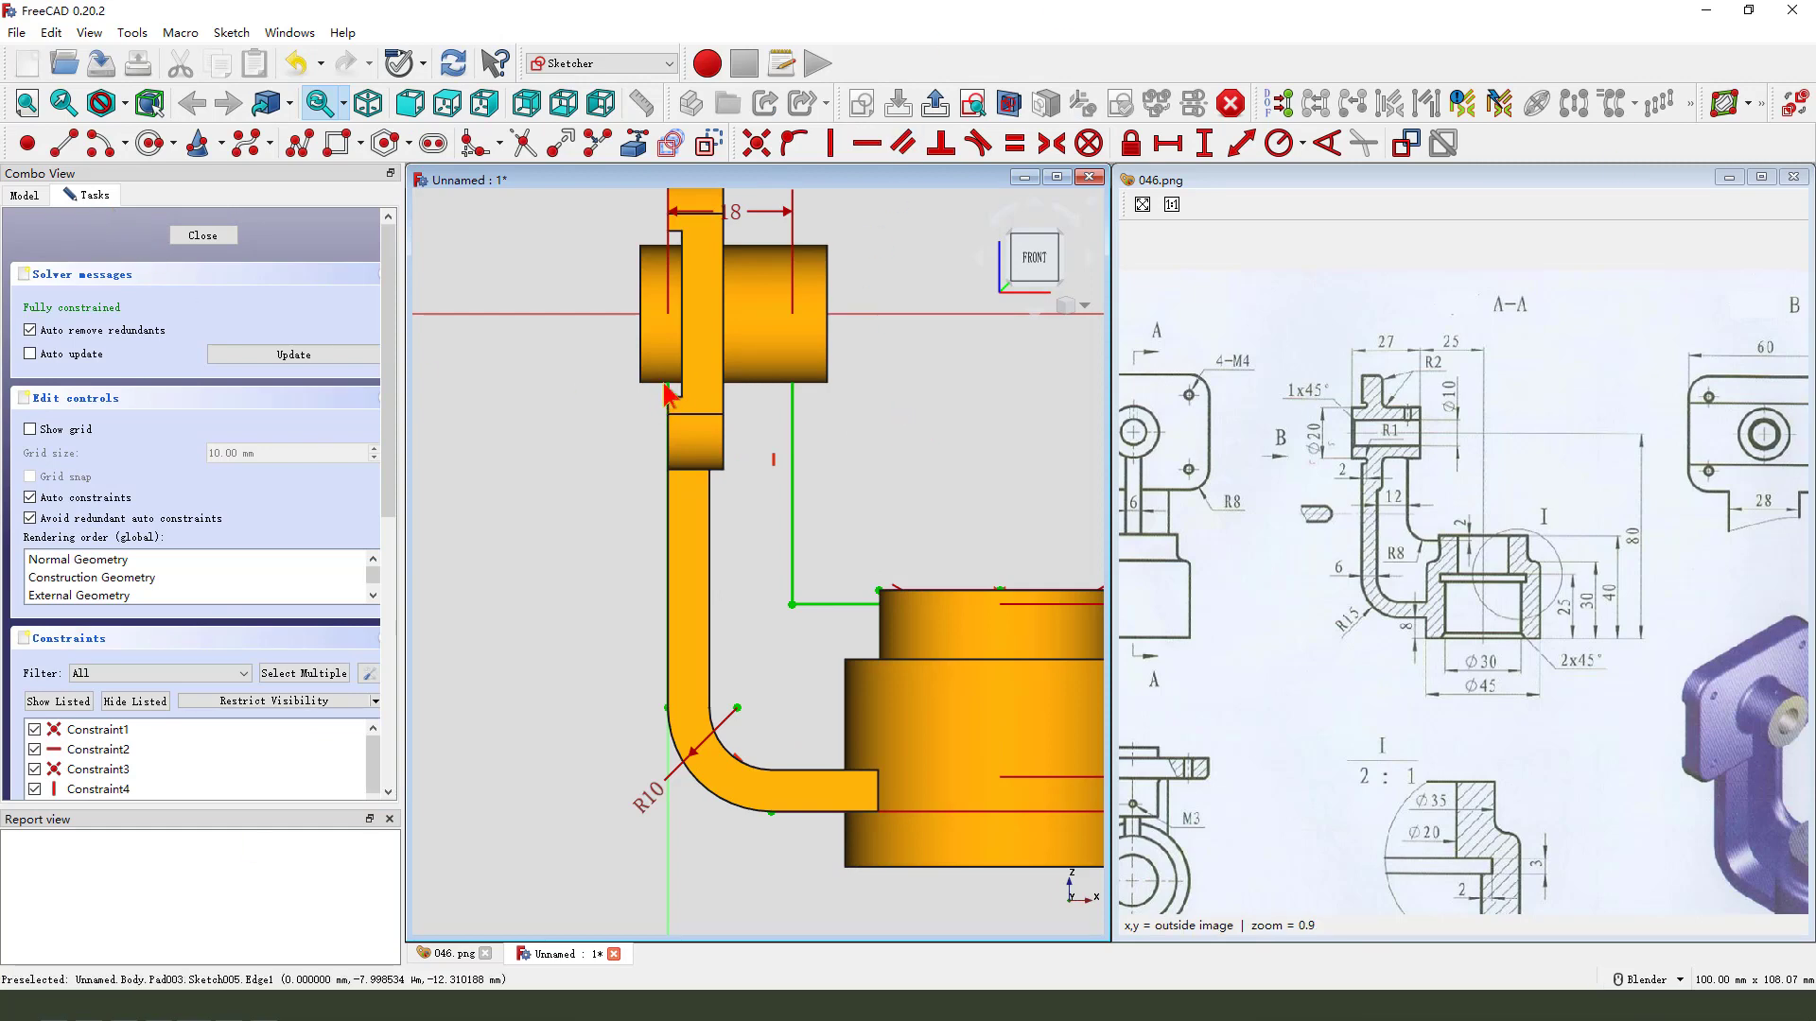
{"action": "scroll", "coordinate": [794, 431], "scroll_direction": "up", "scroll_amount": 2}
{"action": "left_click", "coordinate": [642, 140]}
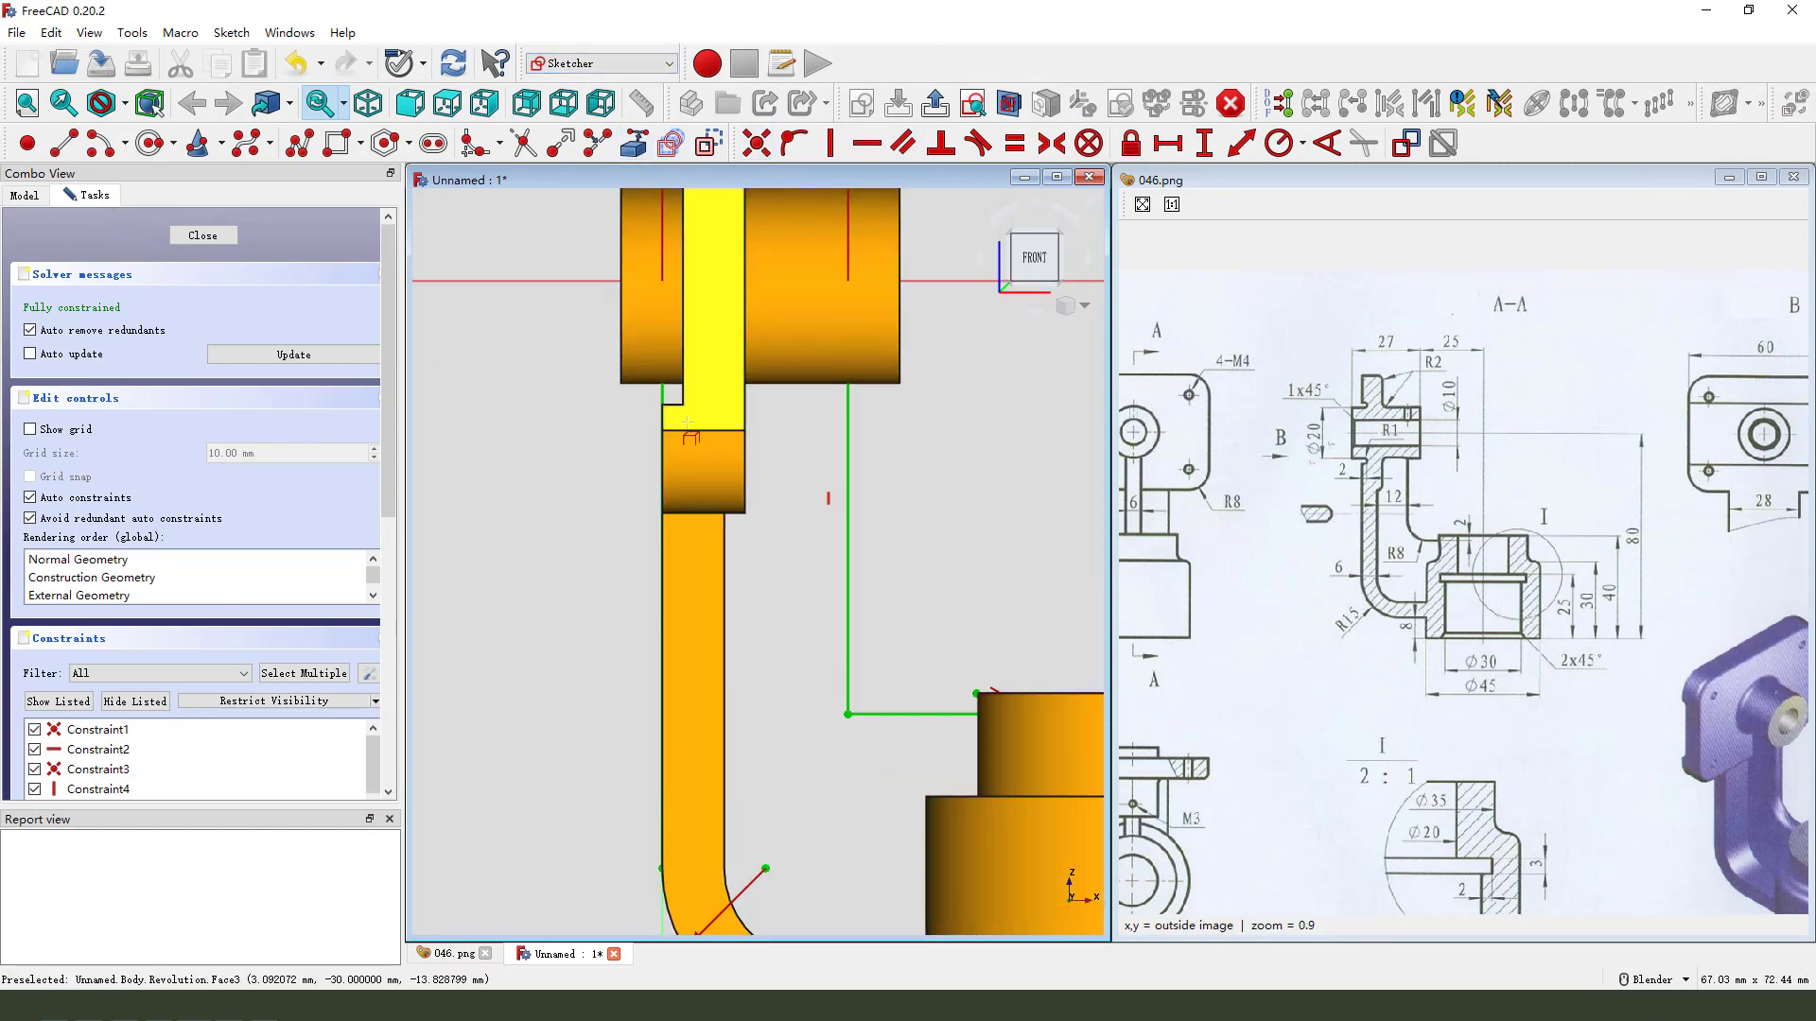
{"action": "scroll", "coordinate": [687, 423], "scroll_direction": "up", "scroll_amount": 2}
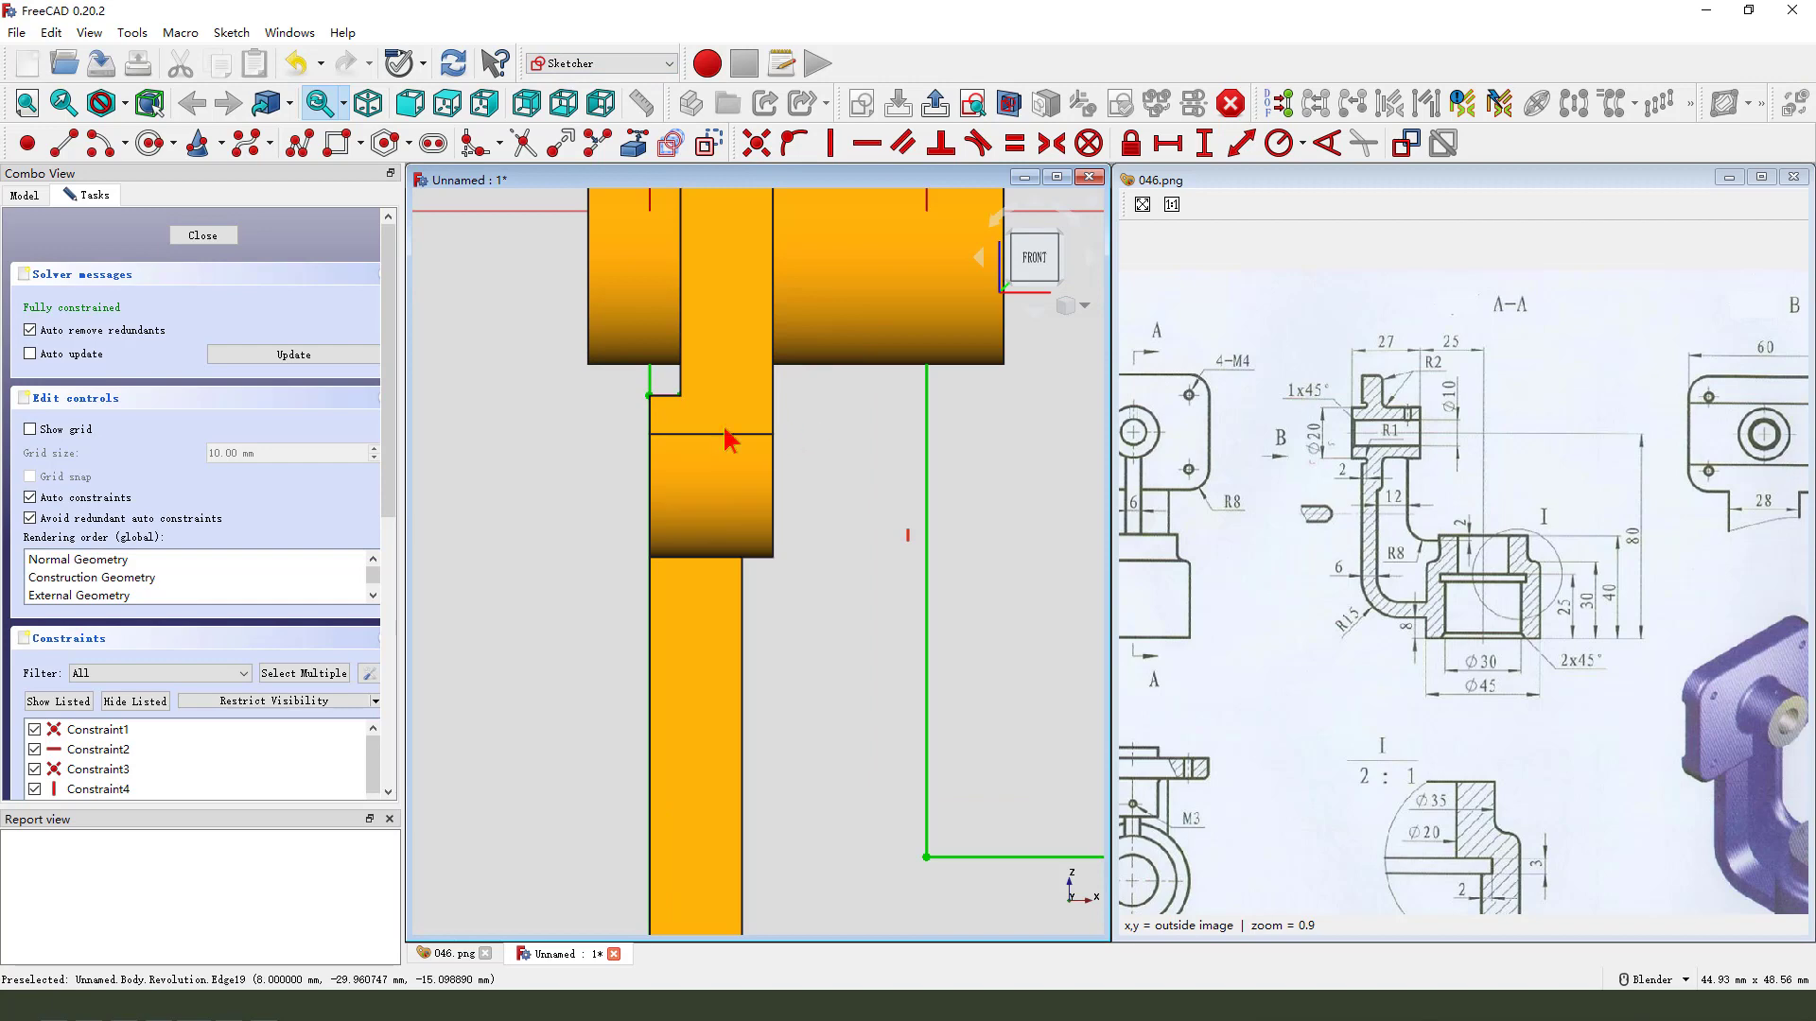
{"action": "scroll", "coordinate": [686, 444], "scroll_direction": "down", "scroll_amount": 1}
{"action": "left_click", "coordinate": [36, 196]}
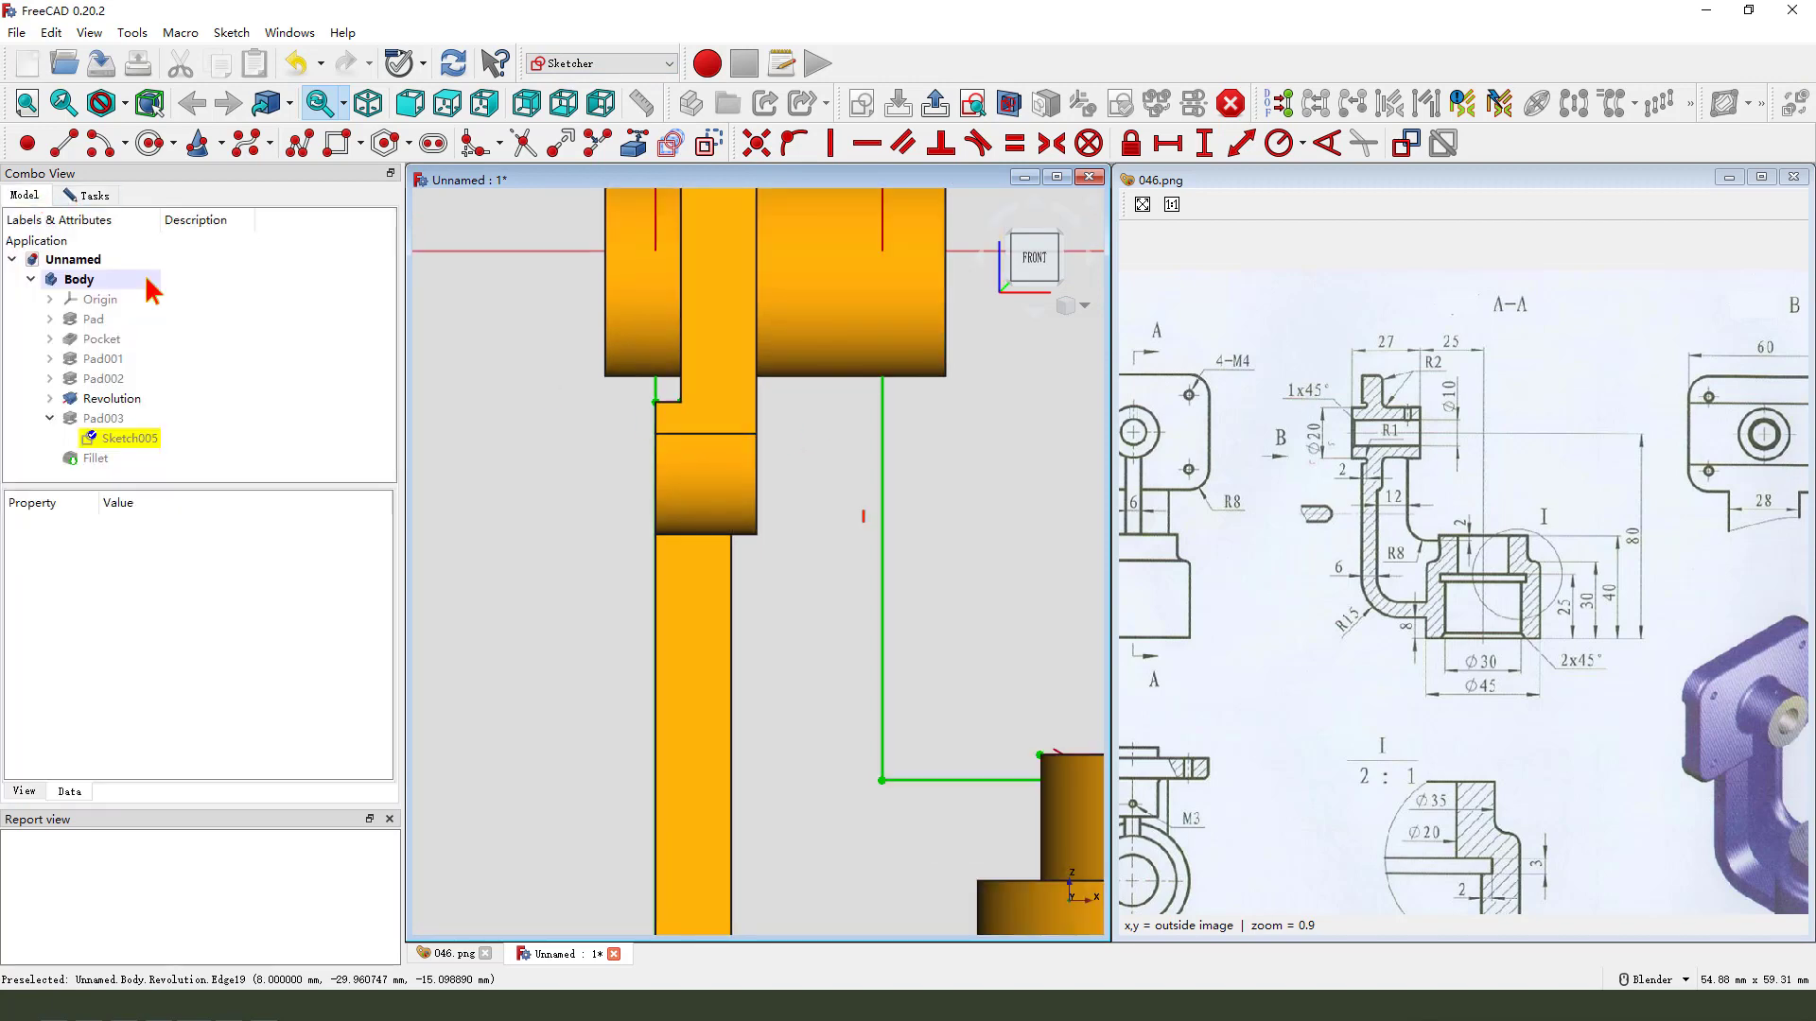
{"action": "left_click", "coordinate": [118, 403]}
{"action": "key", "text": "space"}
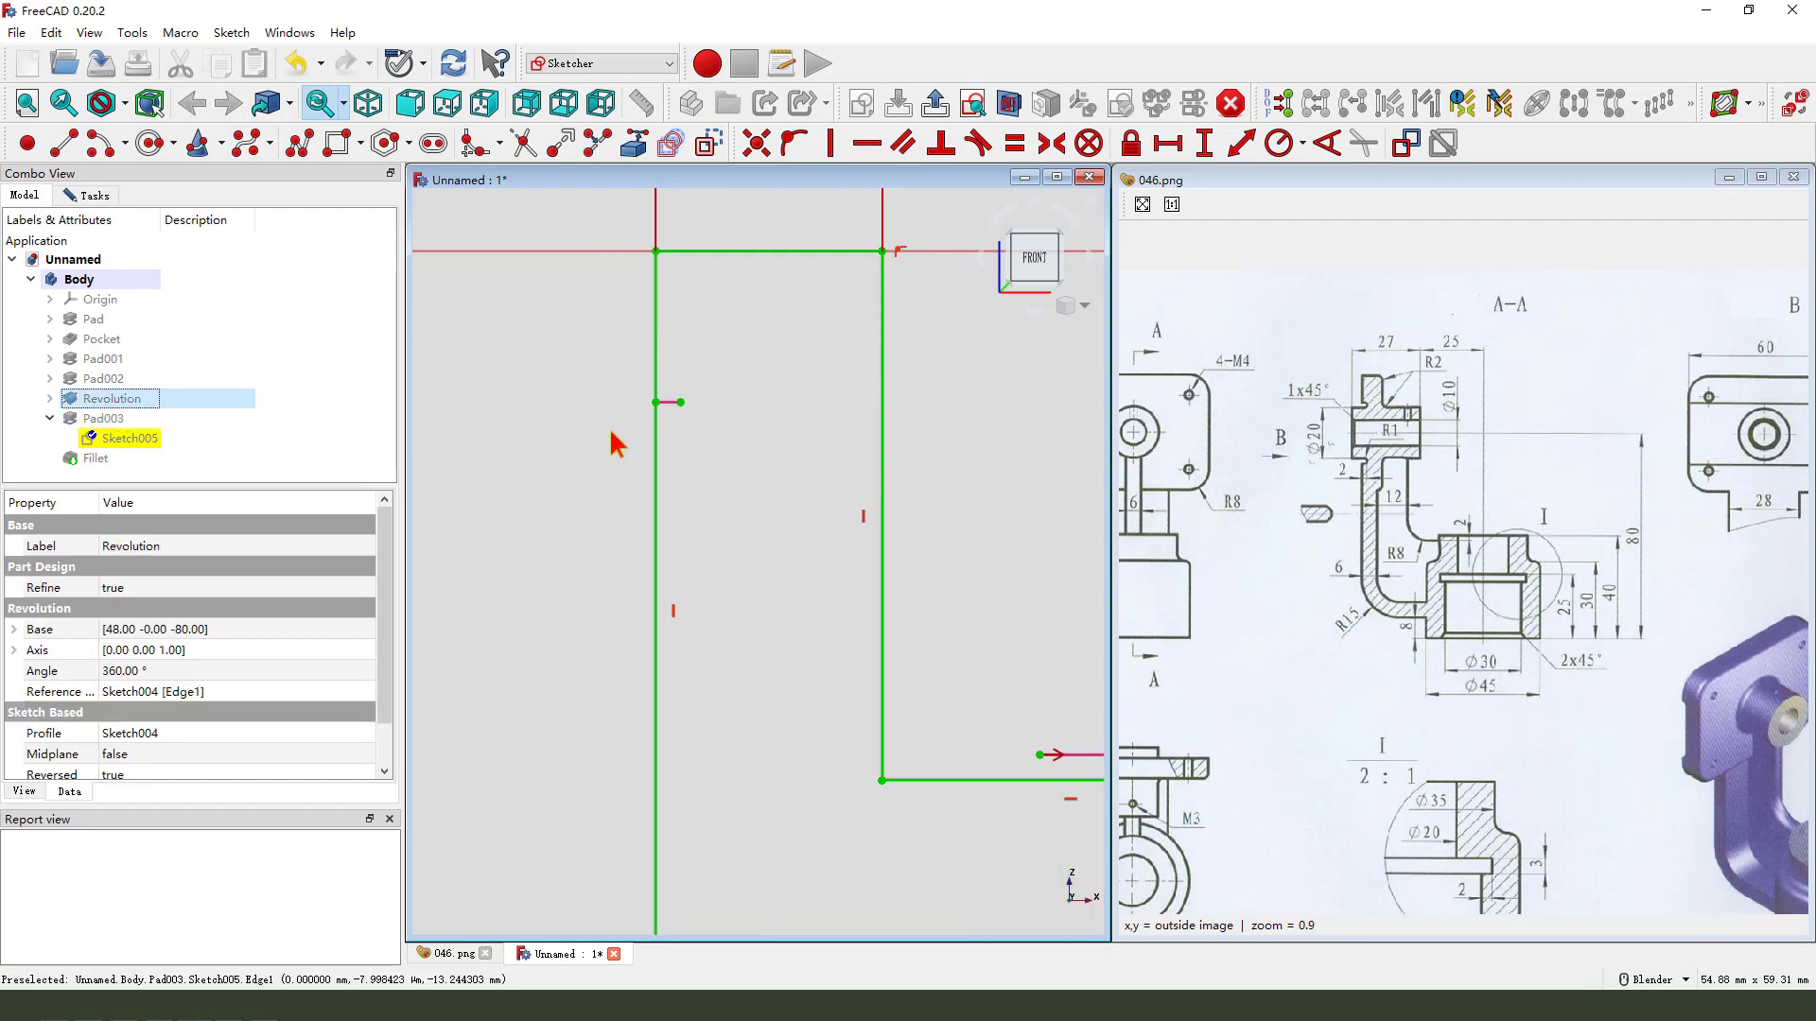
- Draw a short horizontal line and a vertical line up to the top edge
{"action": "scroll", "coordinate": [689, 405], "scroll_direction": "up", "scroll_amount": 1}
{"action": "left_click", "coordinate": [65, 143]}
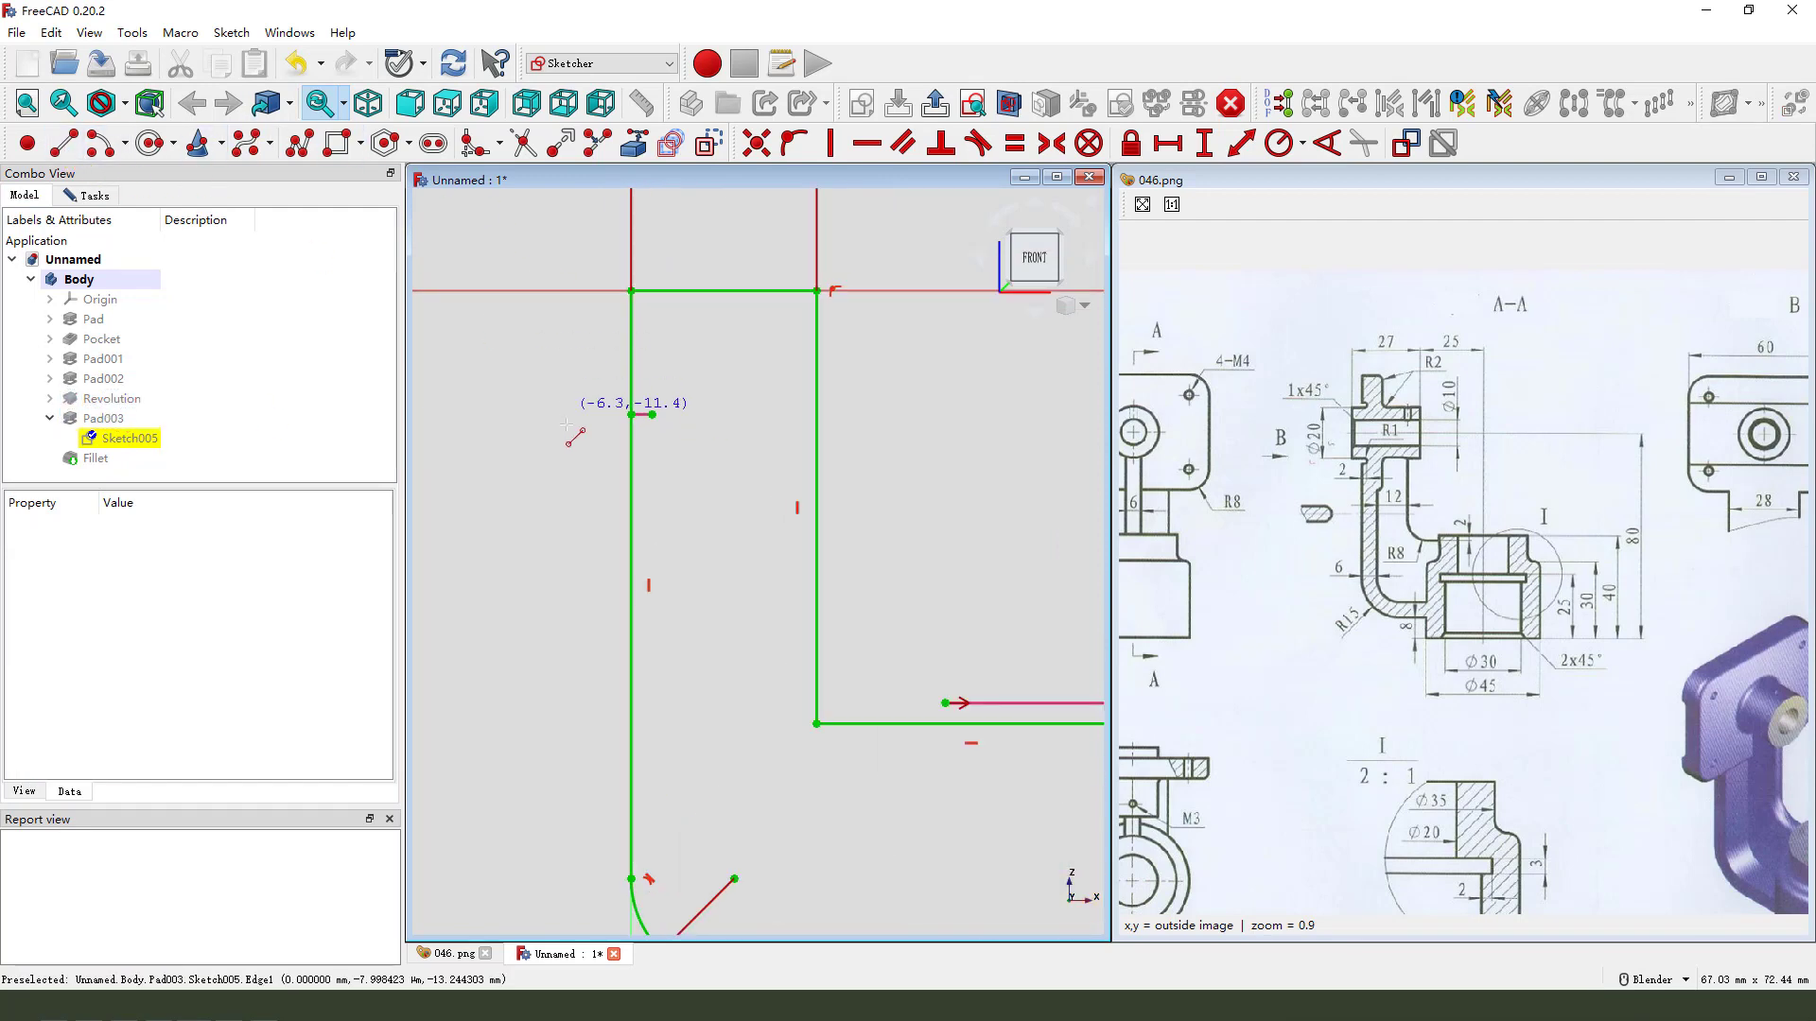
{"action": "left_click", "coordinate": [652, 415]}
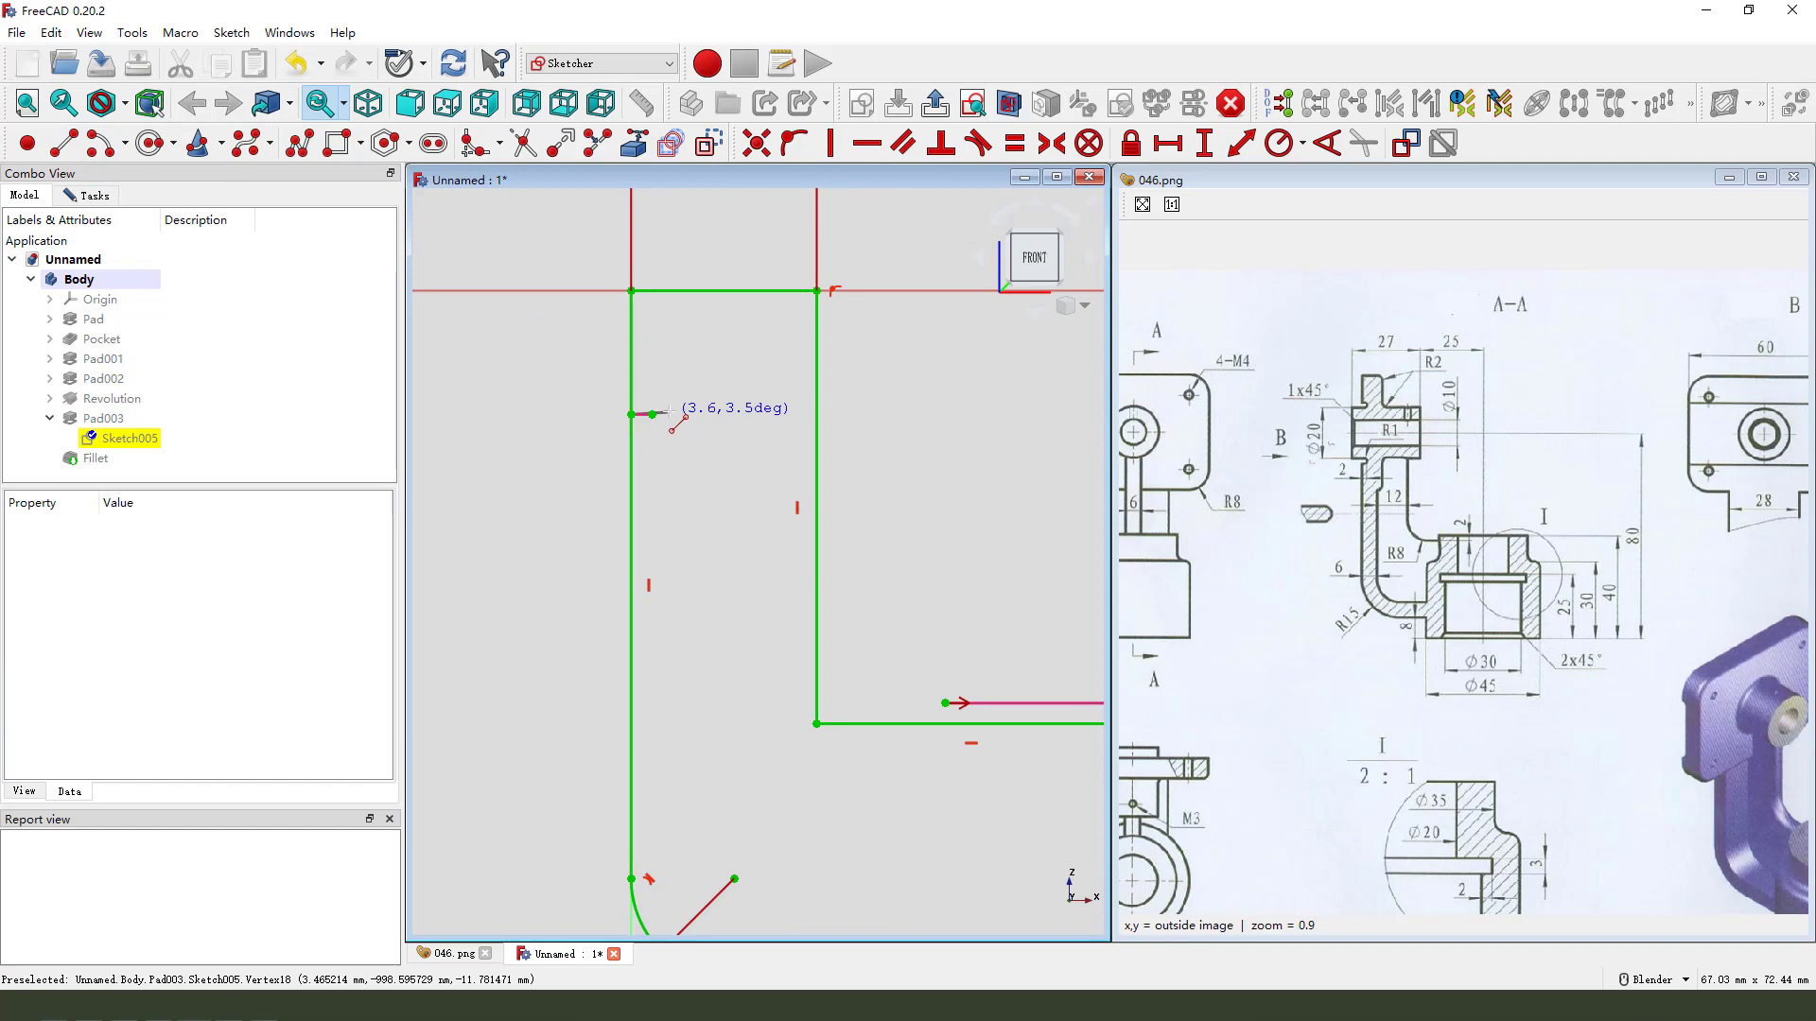
{"action": "left_click", "coordinate": [706, 415]}
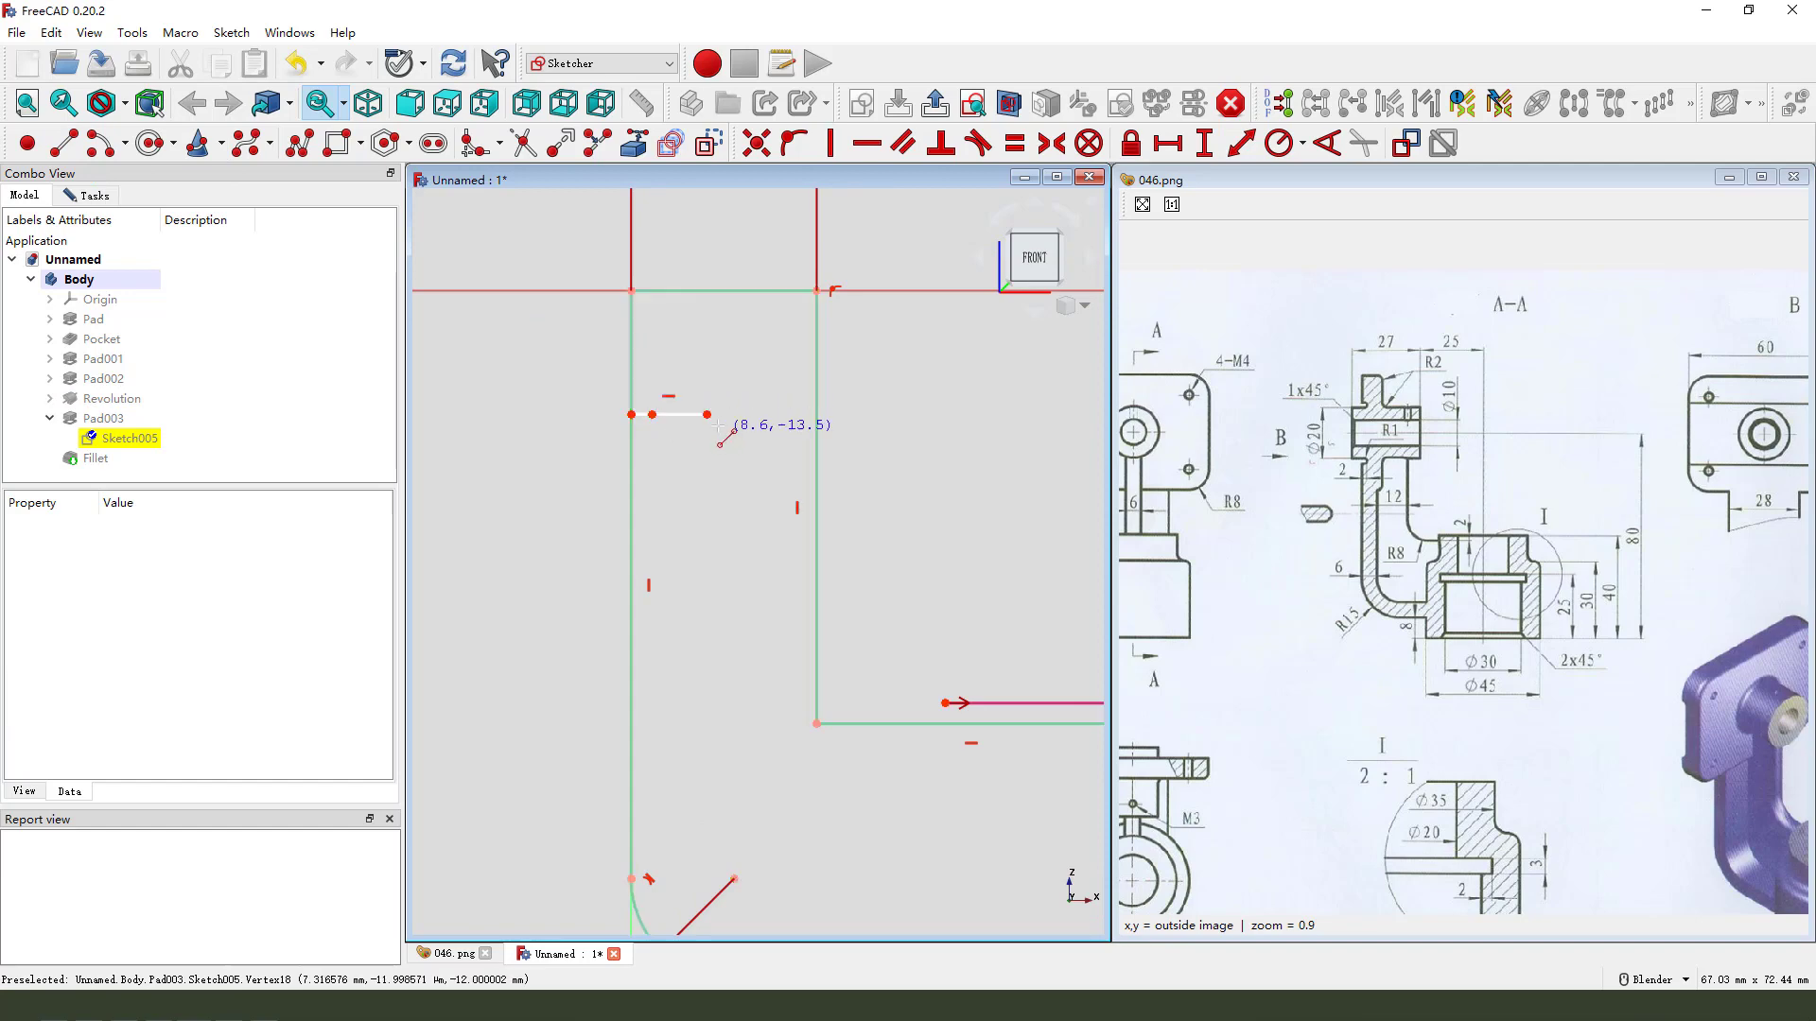
{"action": "left_click", "coordinate": [706, 414]}
{"action": "left_click", "coordinate": [706, 269]}
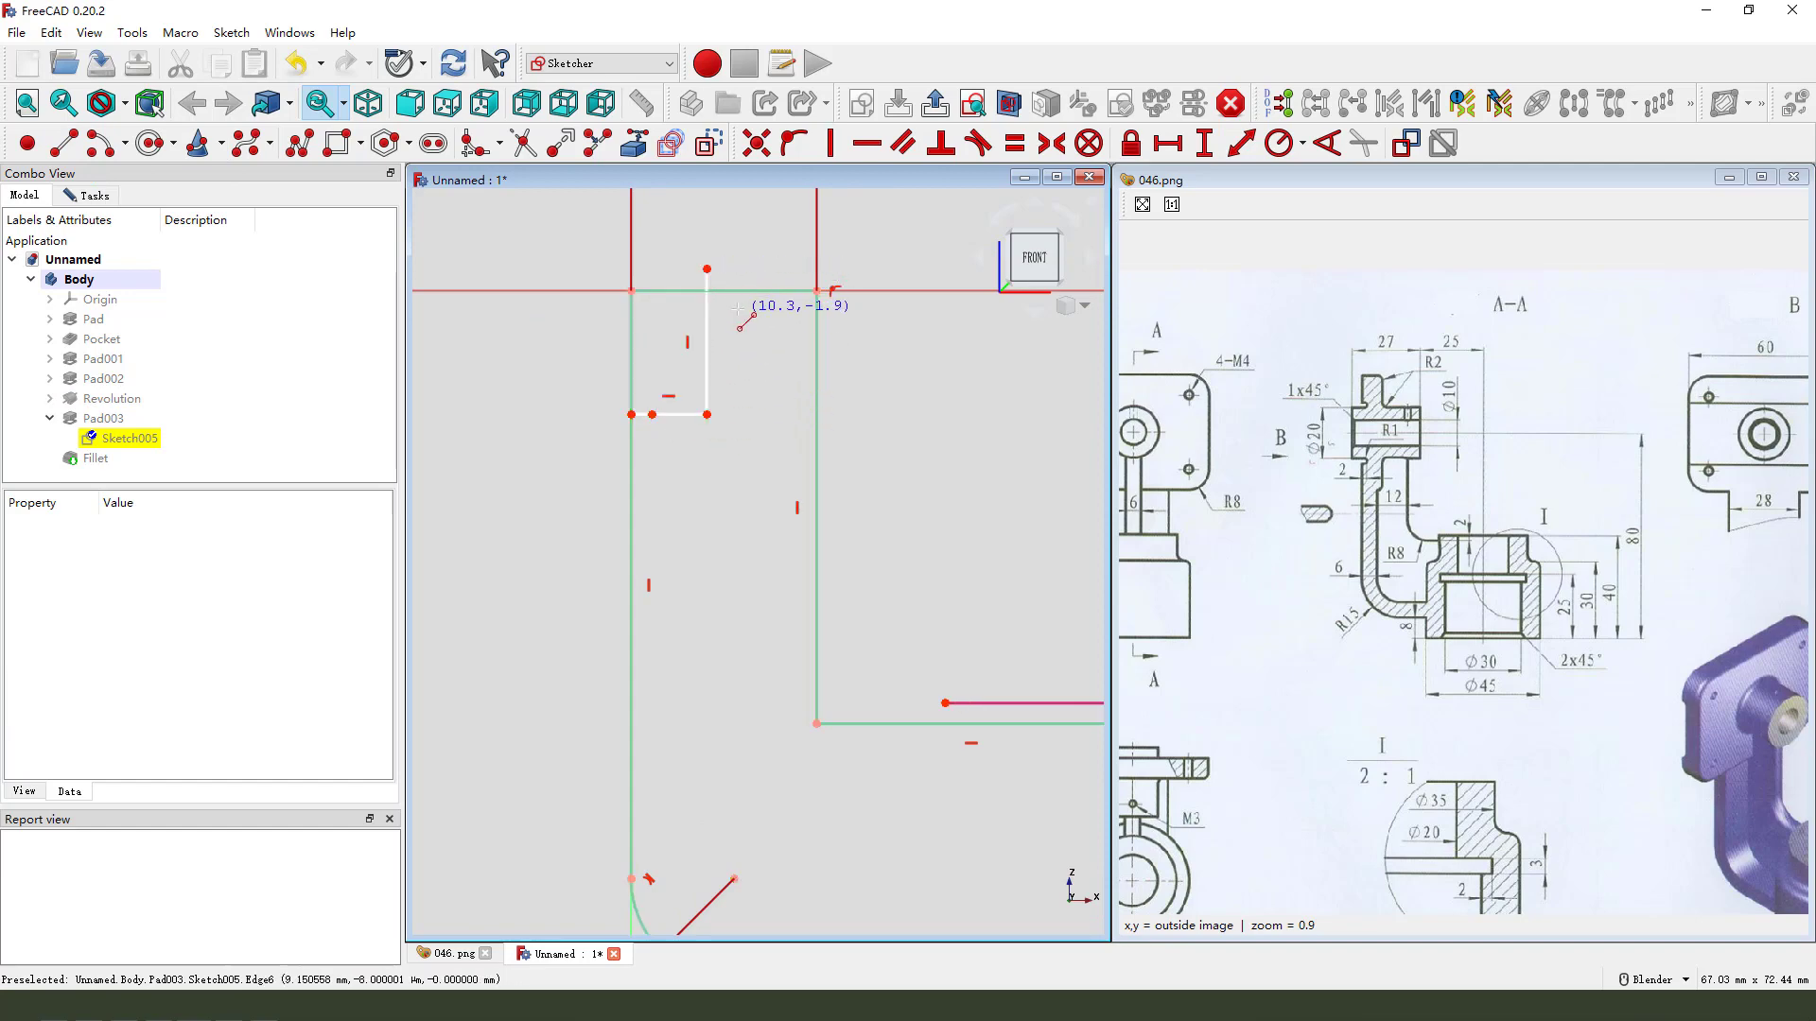
- Trim away the top edge and the left edge beyond the new step
{"action": "right_click", "coordinate": [741, 315]}
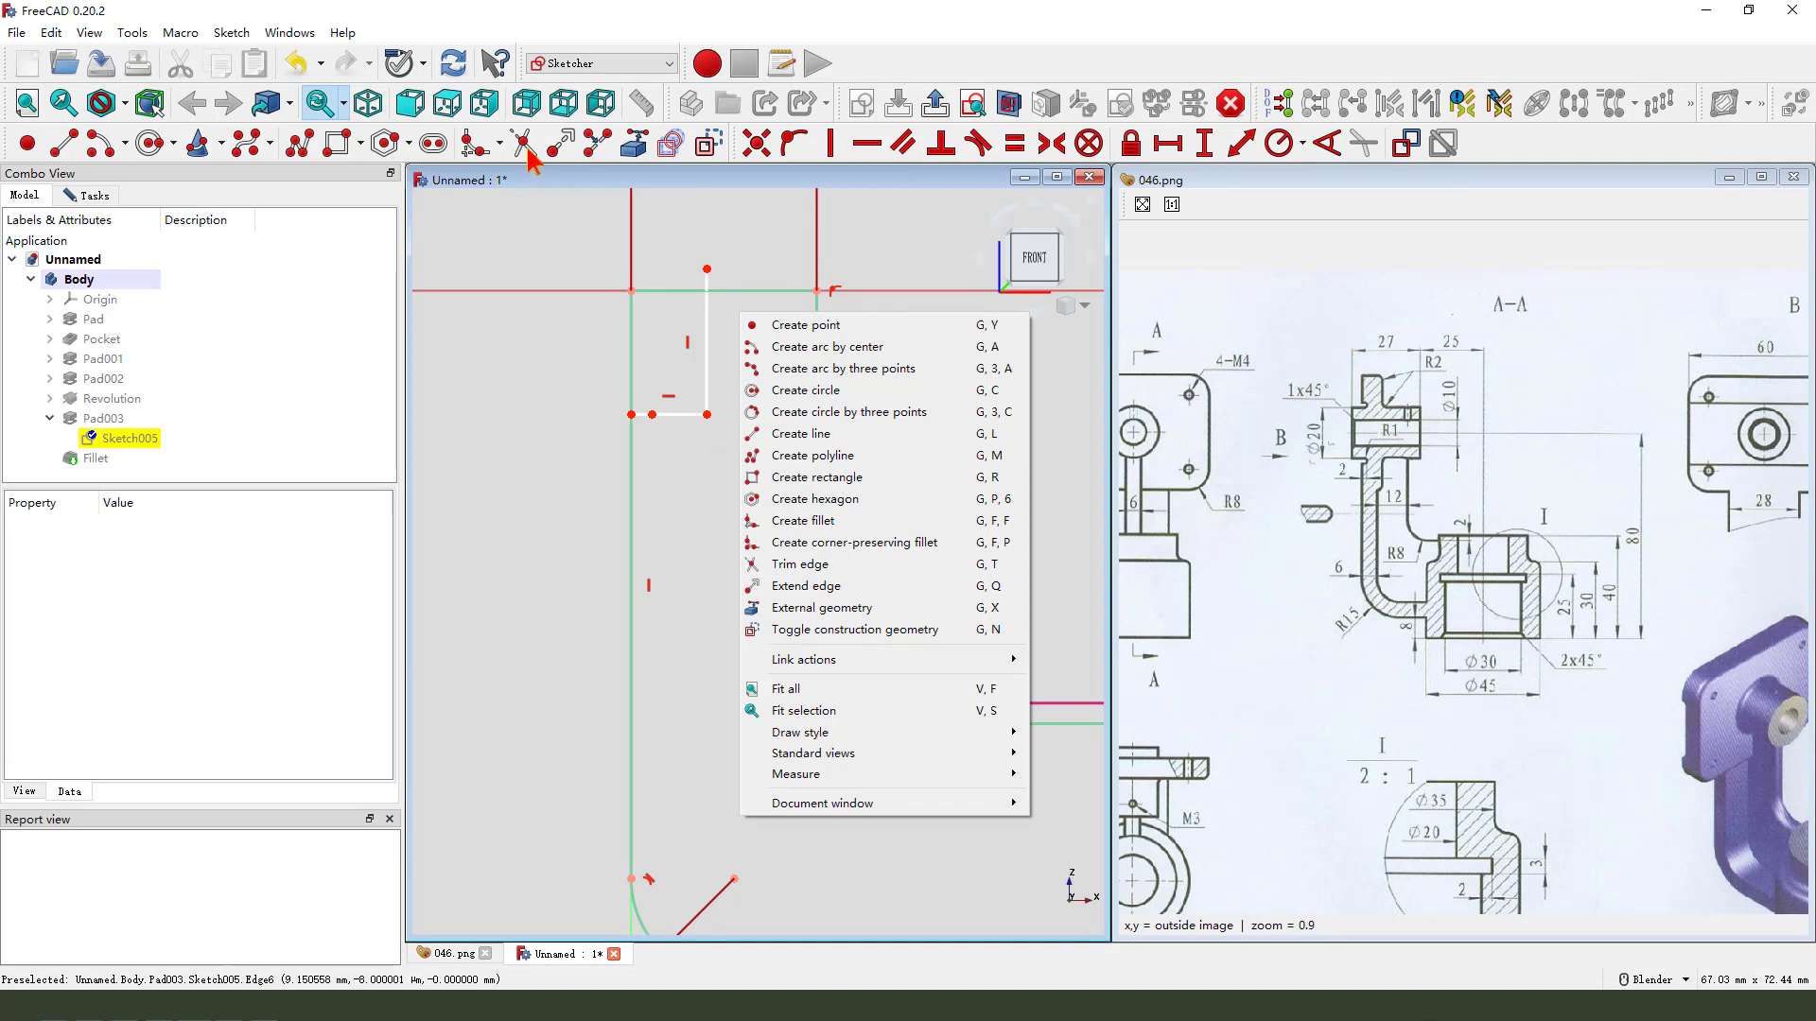
{"action": "left_click", "coordinate": [524, 144]}
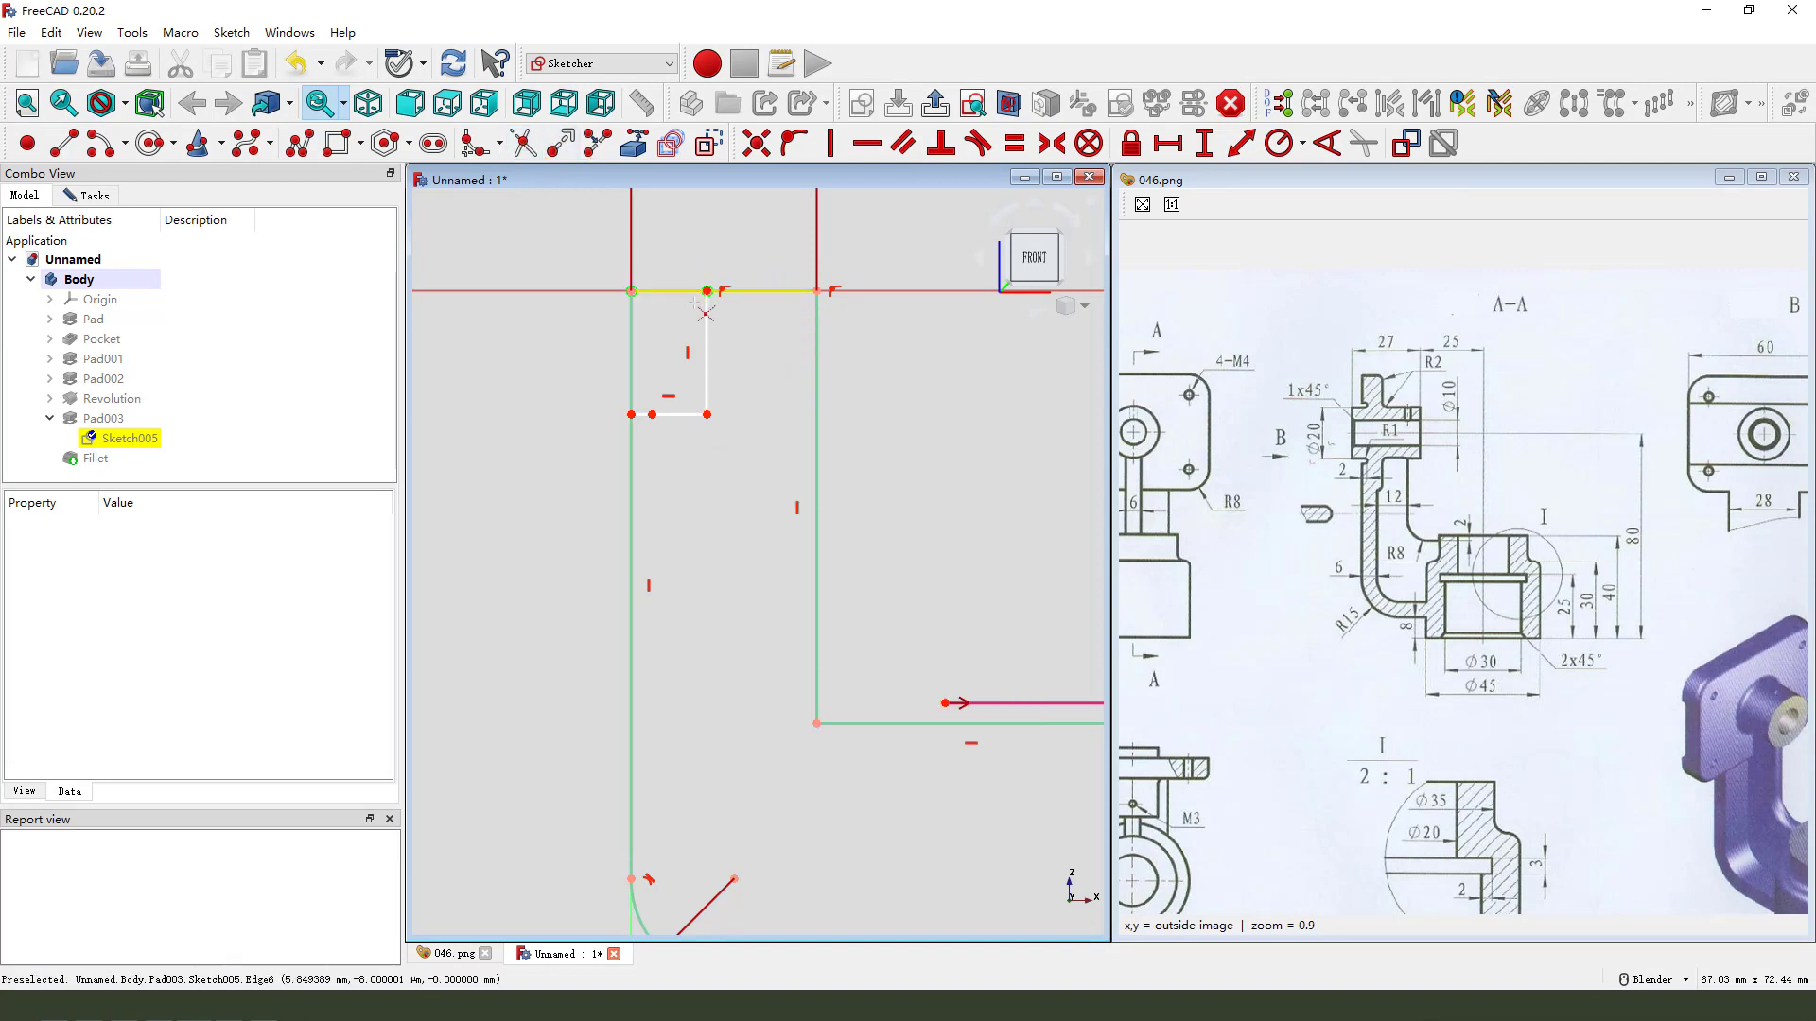
{"action": "left_click", "coordinate": [670, 293]}
{"action": "left_click", "coordinate": [633, 328]}
{"action": "right_click", "coordinate": [740, 357]}
- Give the short horizontal line a 7.32 mm horizontal length and place the label below
{"action": "left_click", "coordinate": [678, 415]}
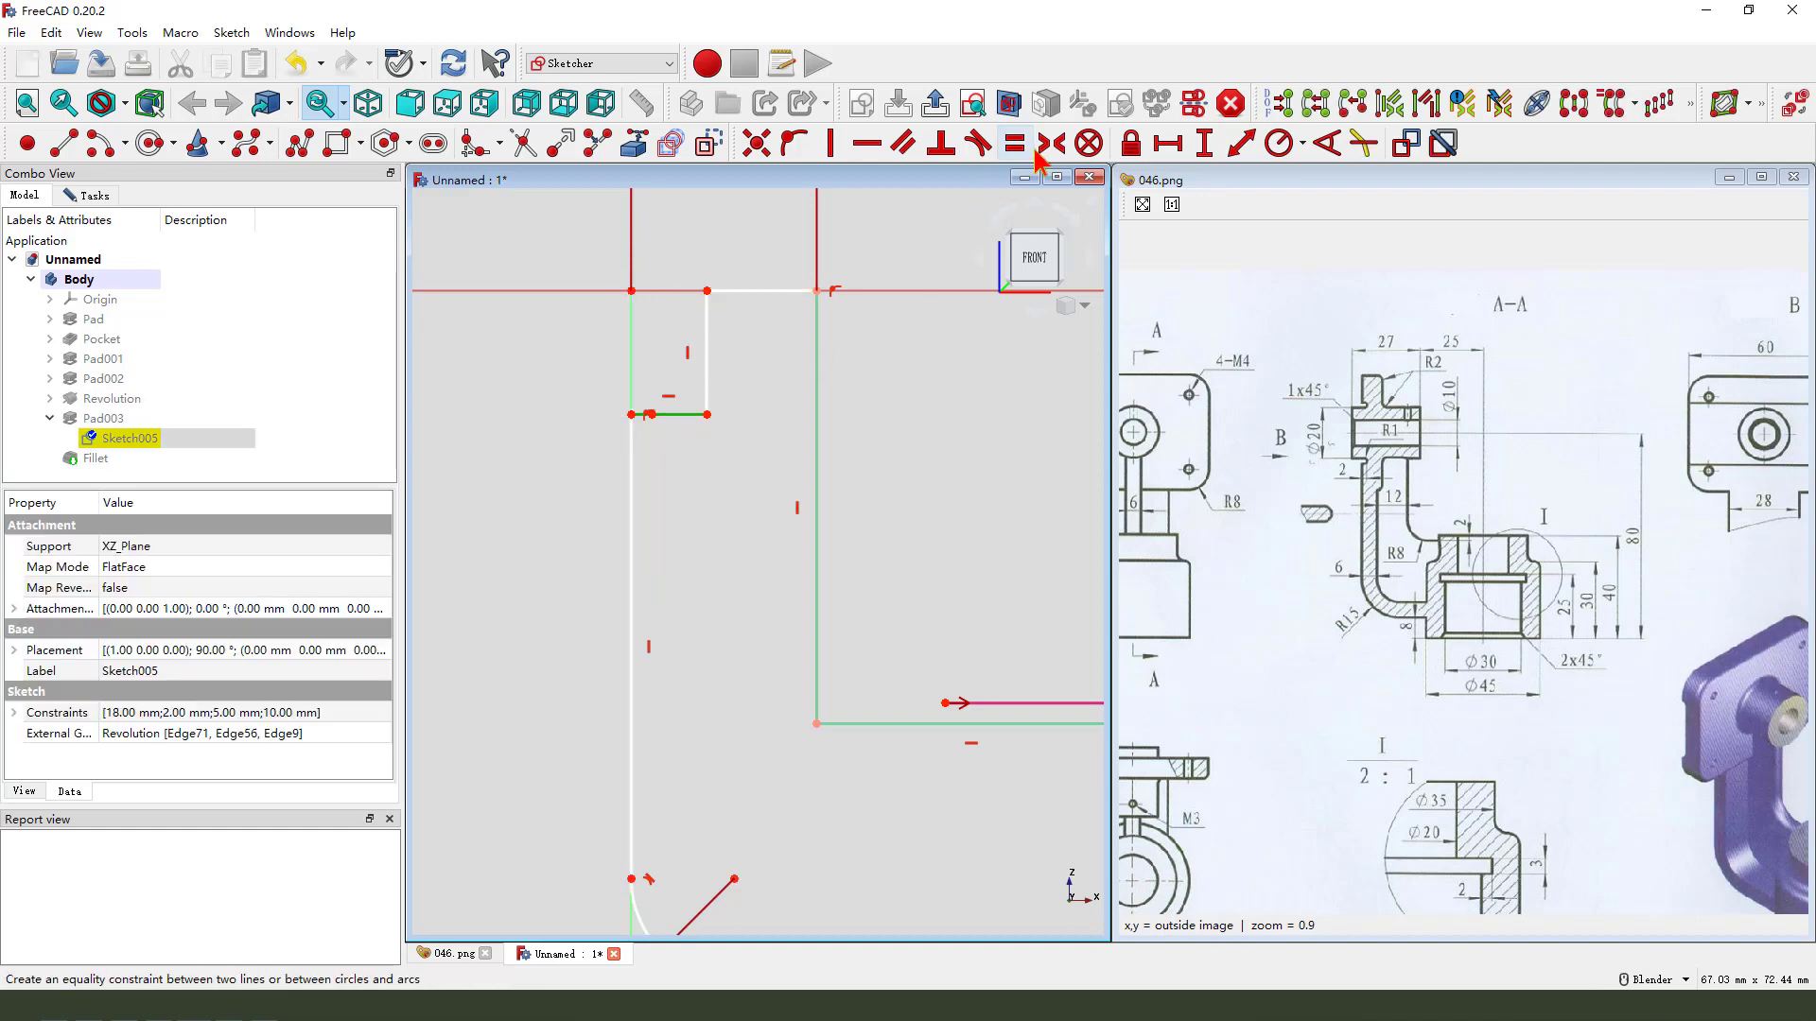
{"action": "left_click", "coordinate": [1168, 144]}
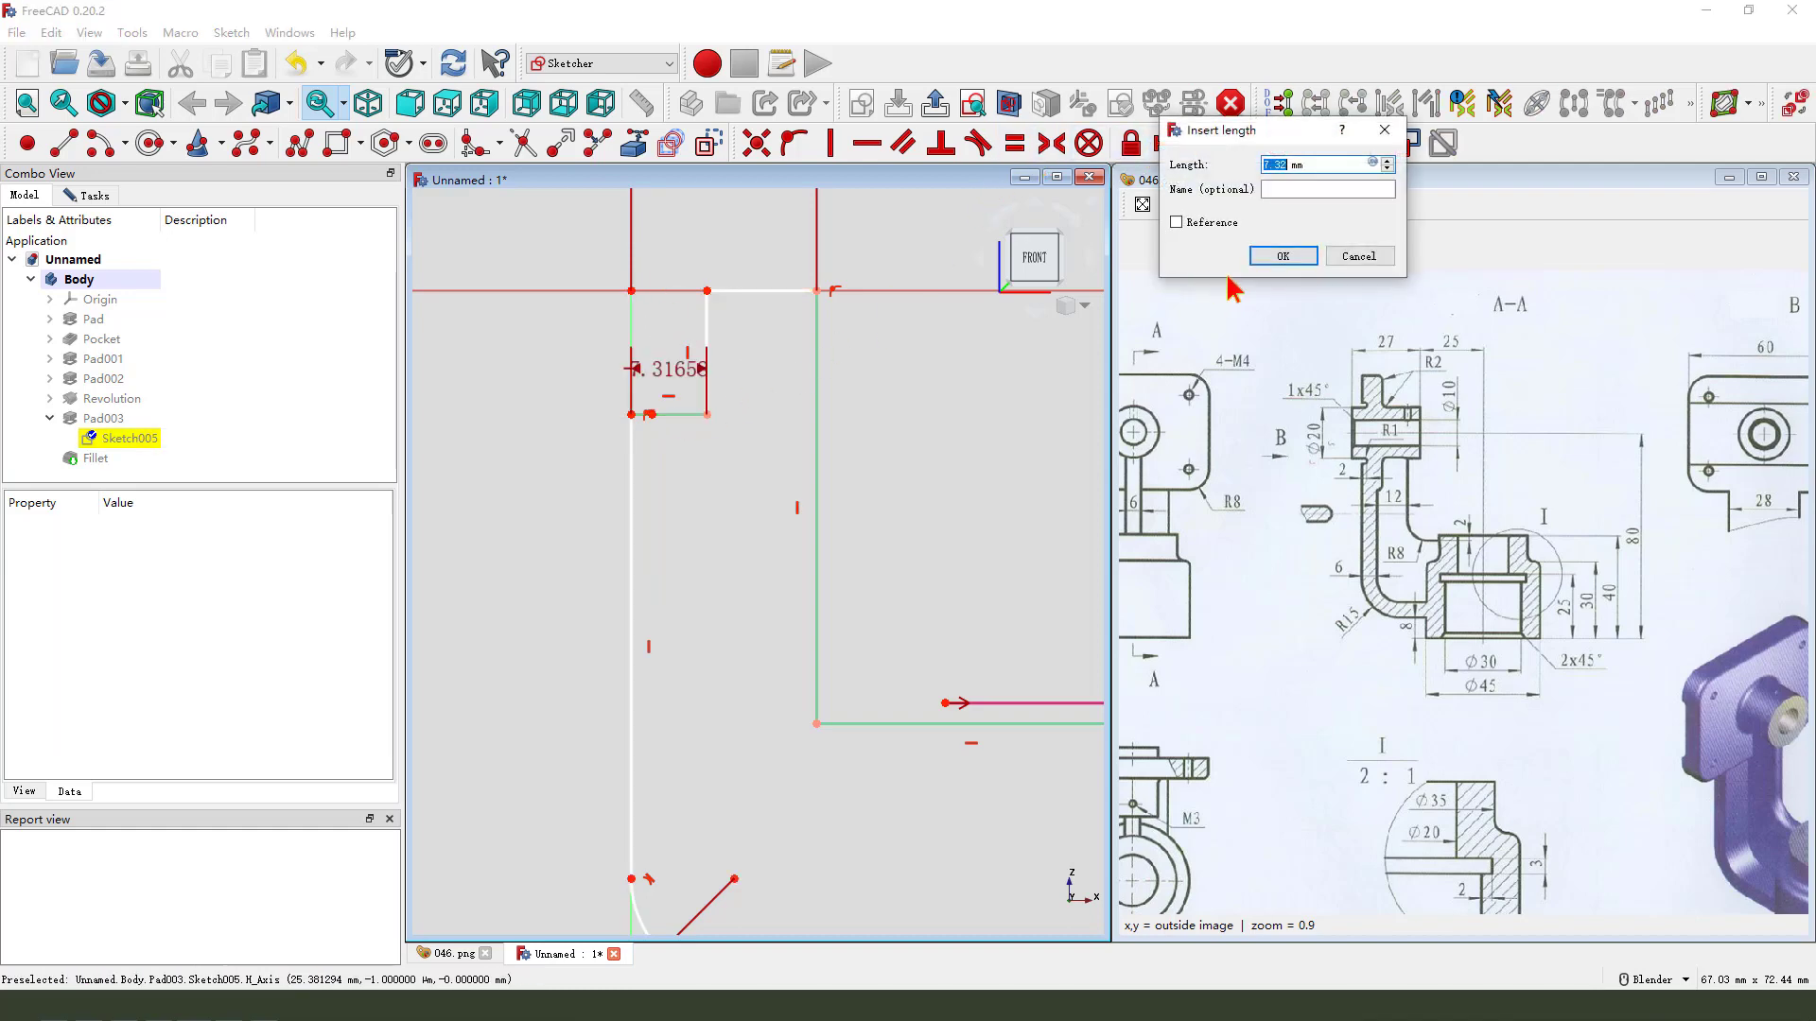
{"action": "left_click", "coordinate": [1272, 256]}
{"action": "left_click_drag", "start_coordinate": [675, 376], "coordinate": [681, 477]}
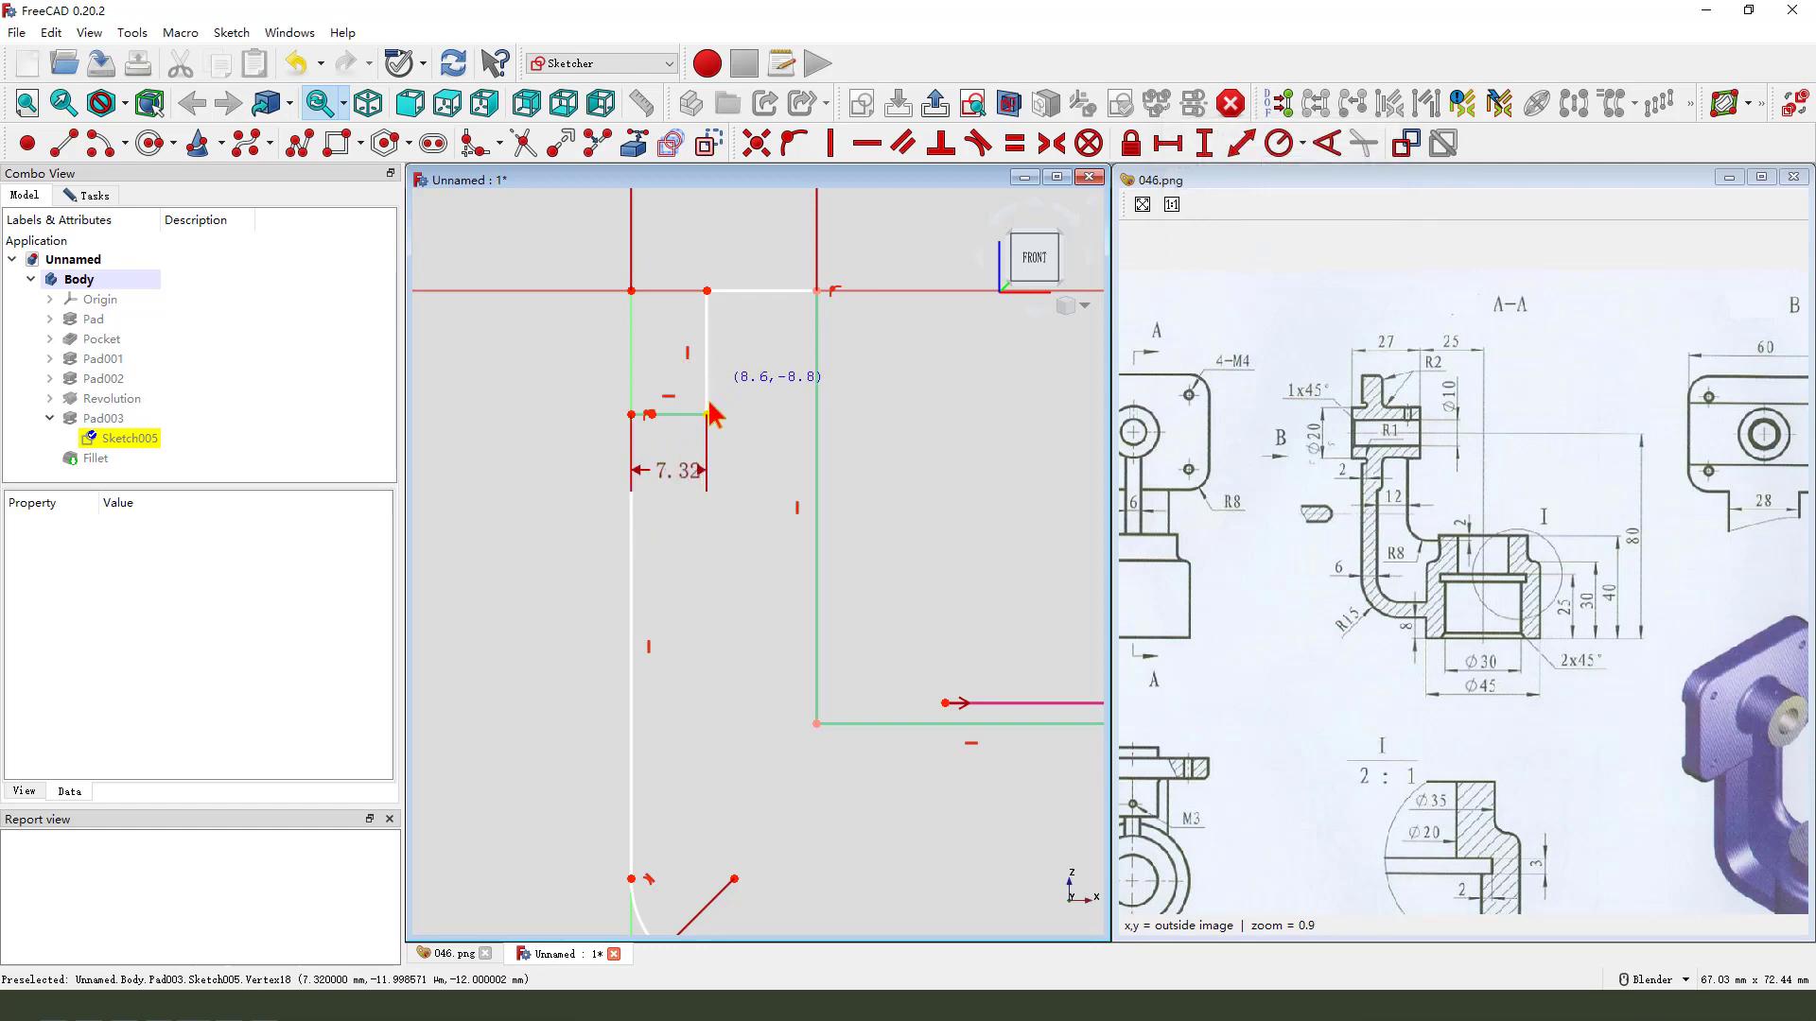
{"action": "mouse_move", "coordinate": [630, 414]}
{"action": "left_mouse_down"}
{"action": "mouse_move", "coordinate": [666, 433]}
{"action": "mouse_move", "coordinate": [626, 435]}
{"action": "left_mouse_up"}
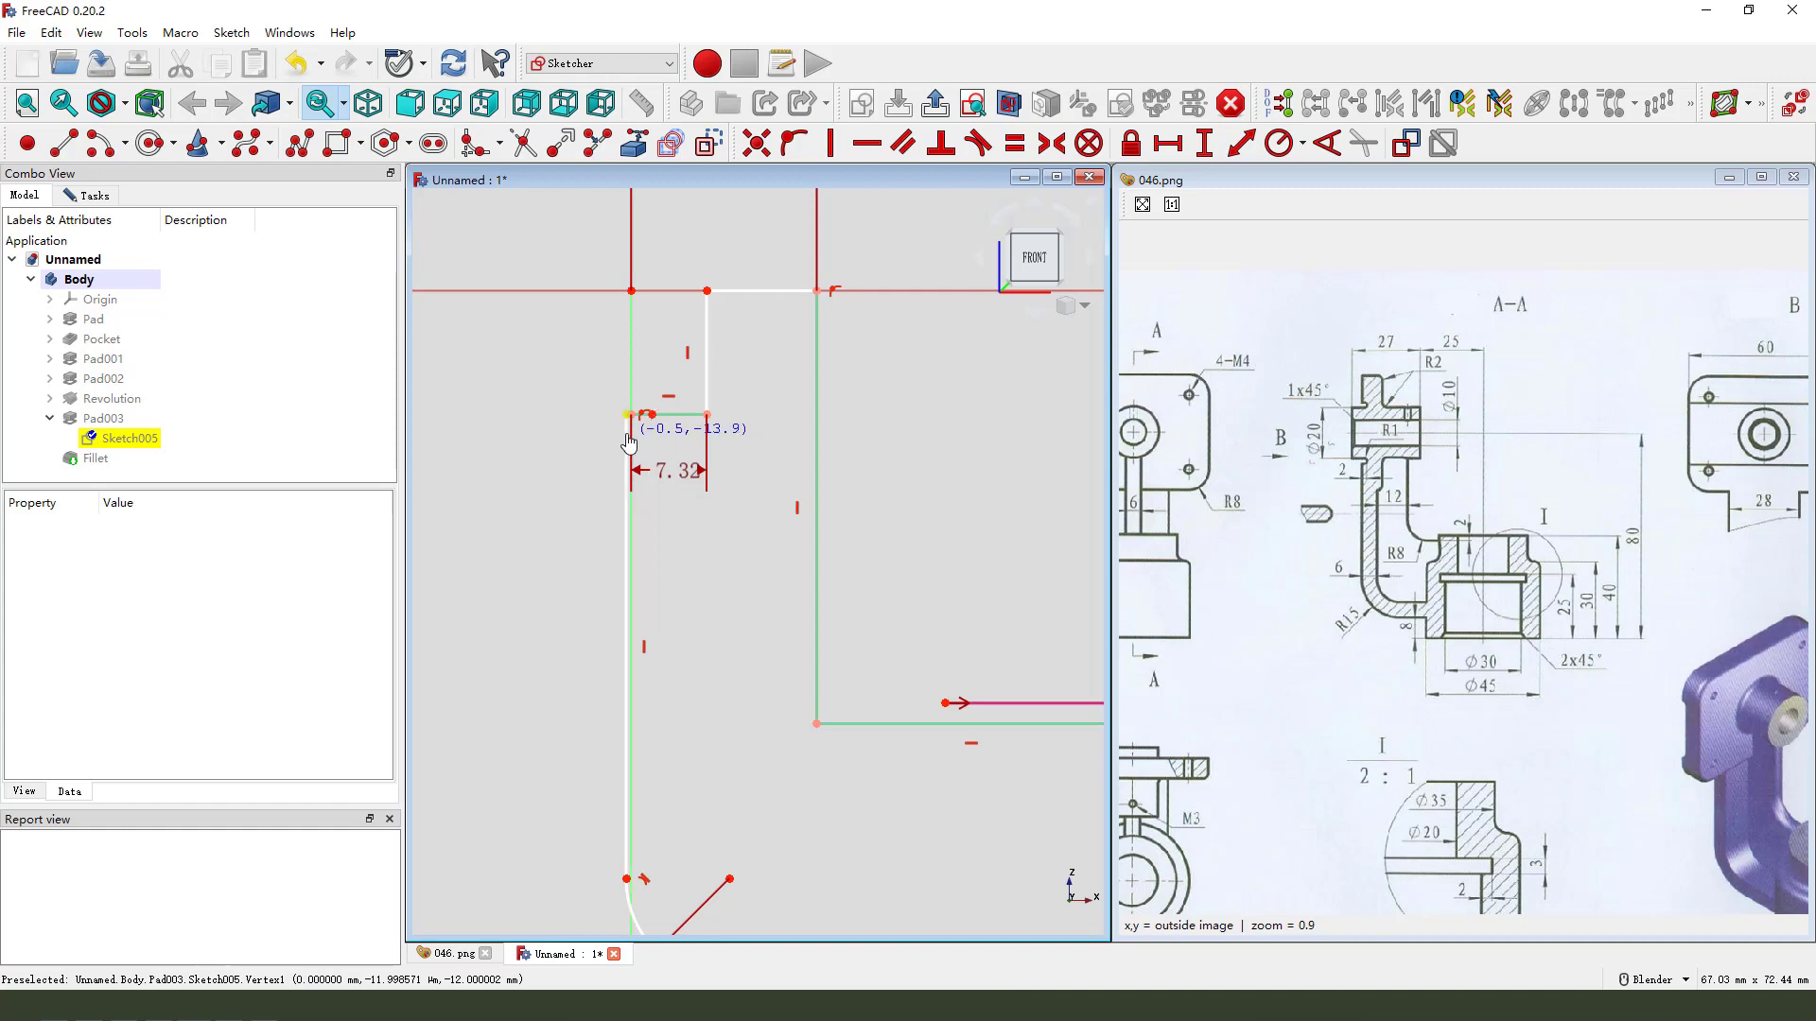
- Make the two endpoints at the left corner coincident
{"action": "scroll", "coordinate": [629, 442], "scroll_direction": "up", "scroll_amount": 3}
{"action": "left_click", "coordinate": [632, 405]}
{"action": "left_click", "coordinate": [636, 405]}
{"action": "left_click", "coordinate": [758, 147]}
{"action": "scroll", "coordinate": [648, 317], "scroll_direction": "down", "scroll_amount": 3}
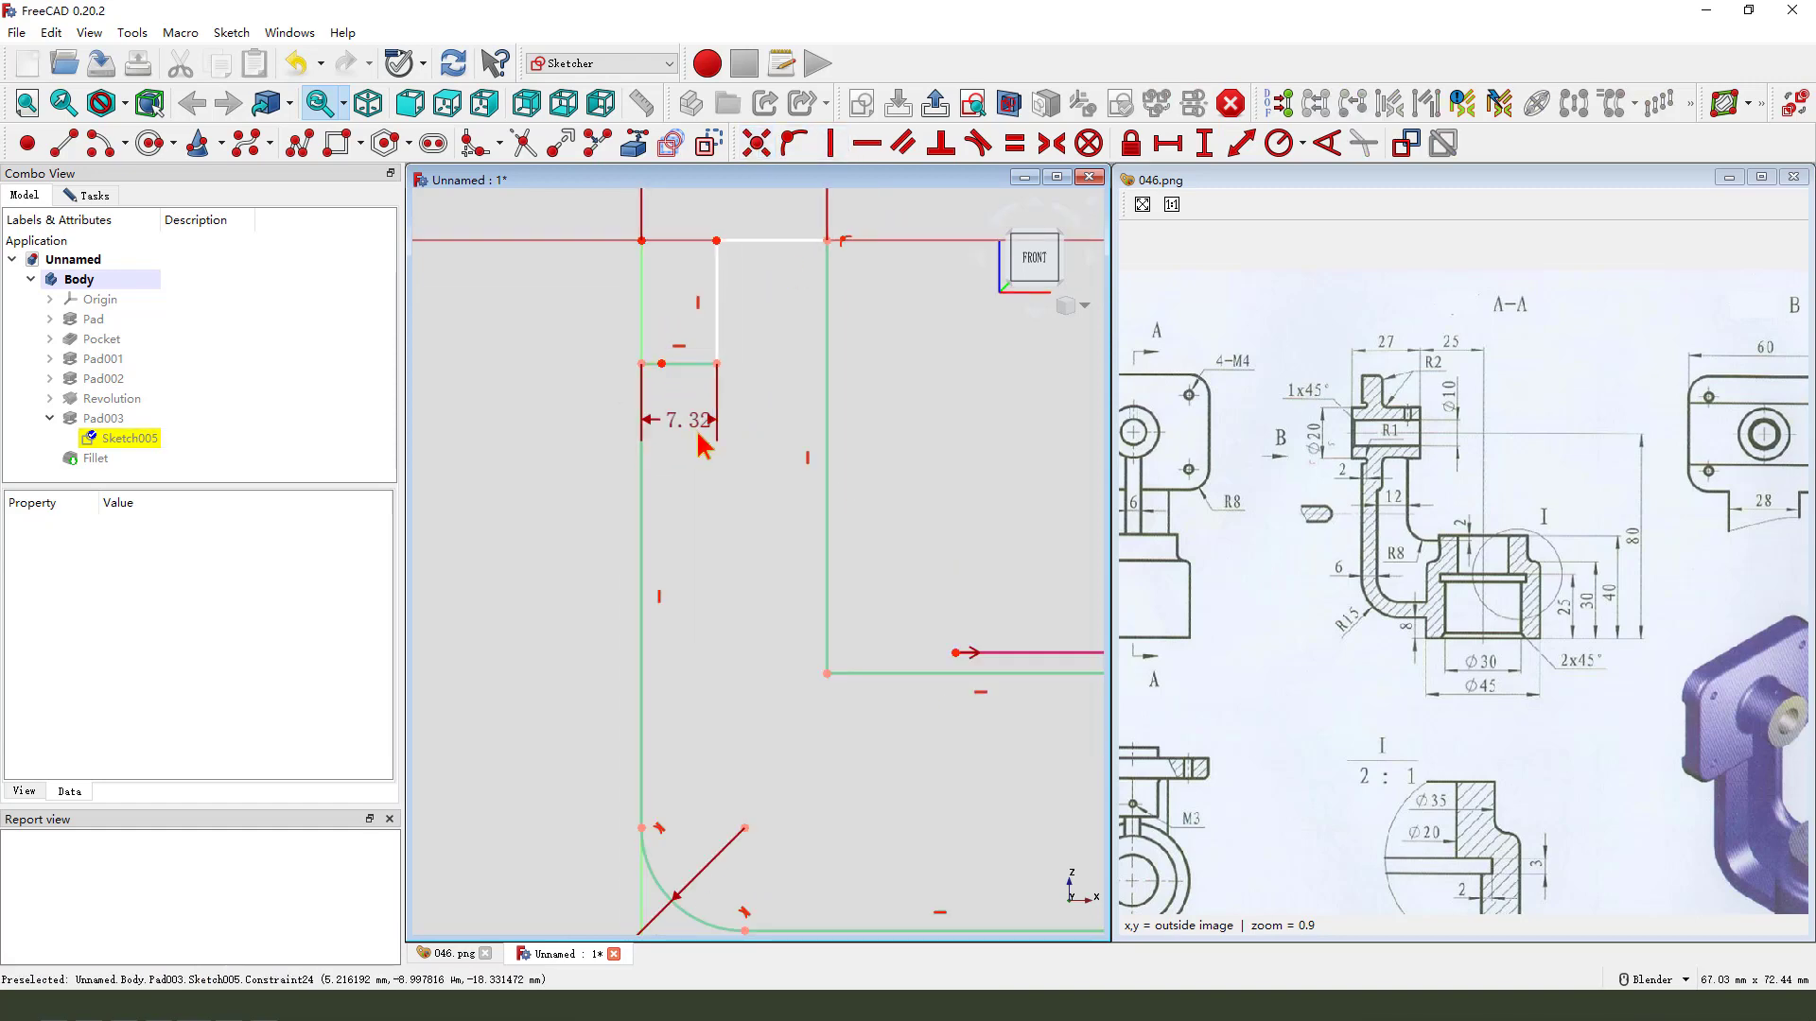
{"action": "scroll", "coordinate": [681, 372], "scroll_direction": "down", "scroll_amount": 1}
- Put the vertical line's top point on the horizontal axis and close the sketch
{"action": "left_click_drag", "start_coordinate": [711, 265], "coordinate": [711, 222]}
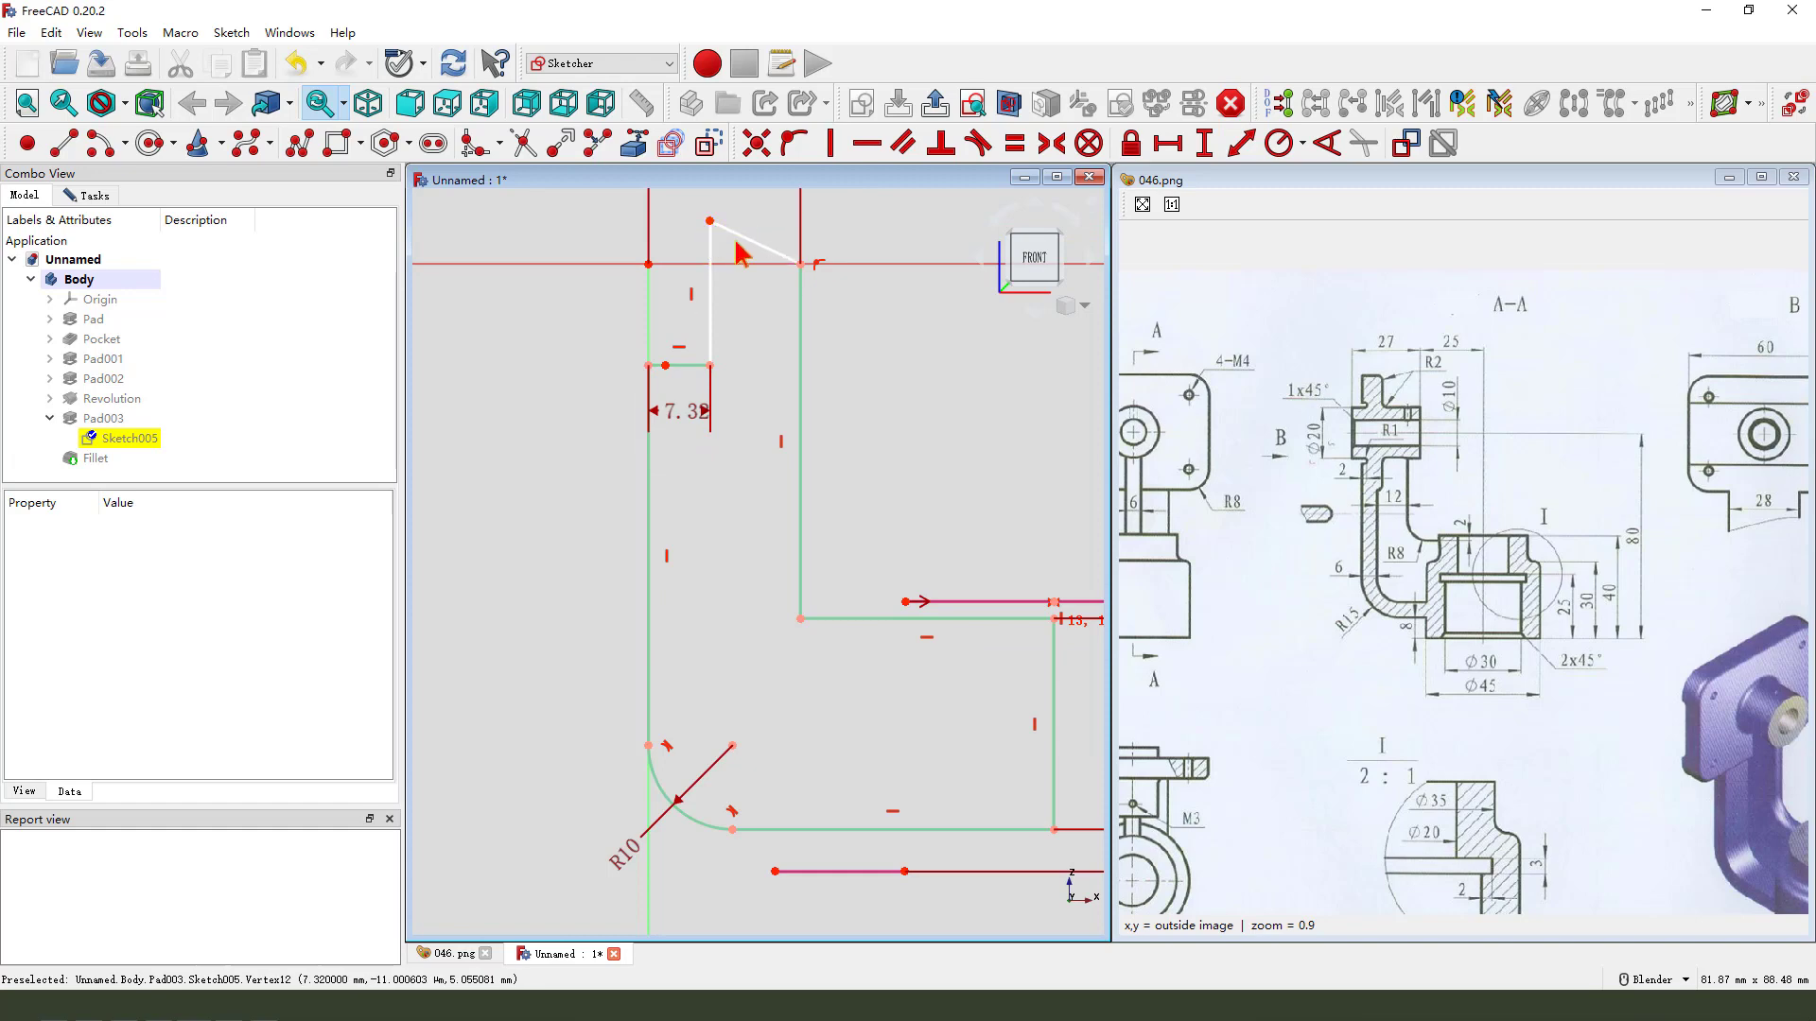
{"action": "left_click", "coordinate": [710, 223]}
{"action": "left_click", "coordinate": [687, 268]}
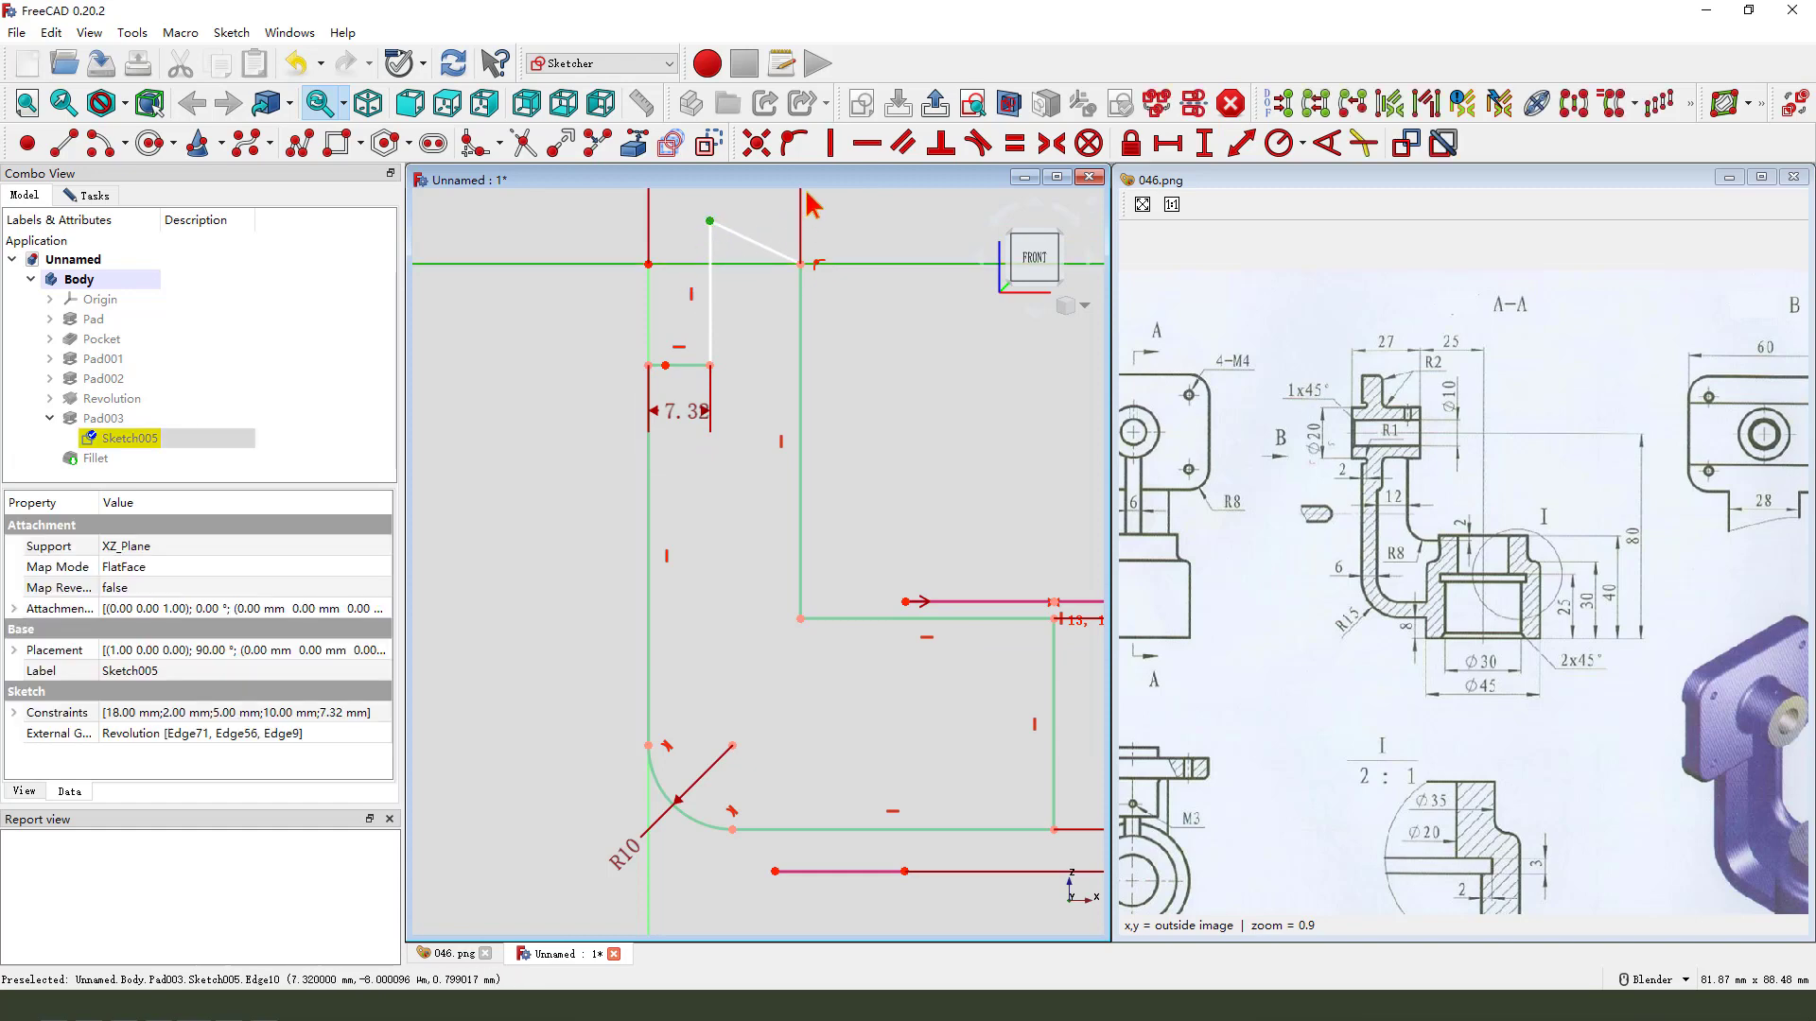
{"action": "left_click", "coordinate": [793, 143]}
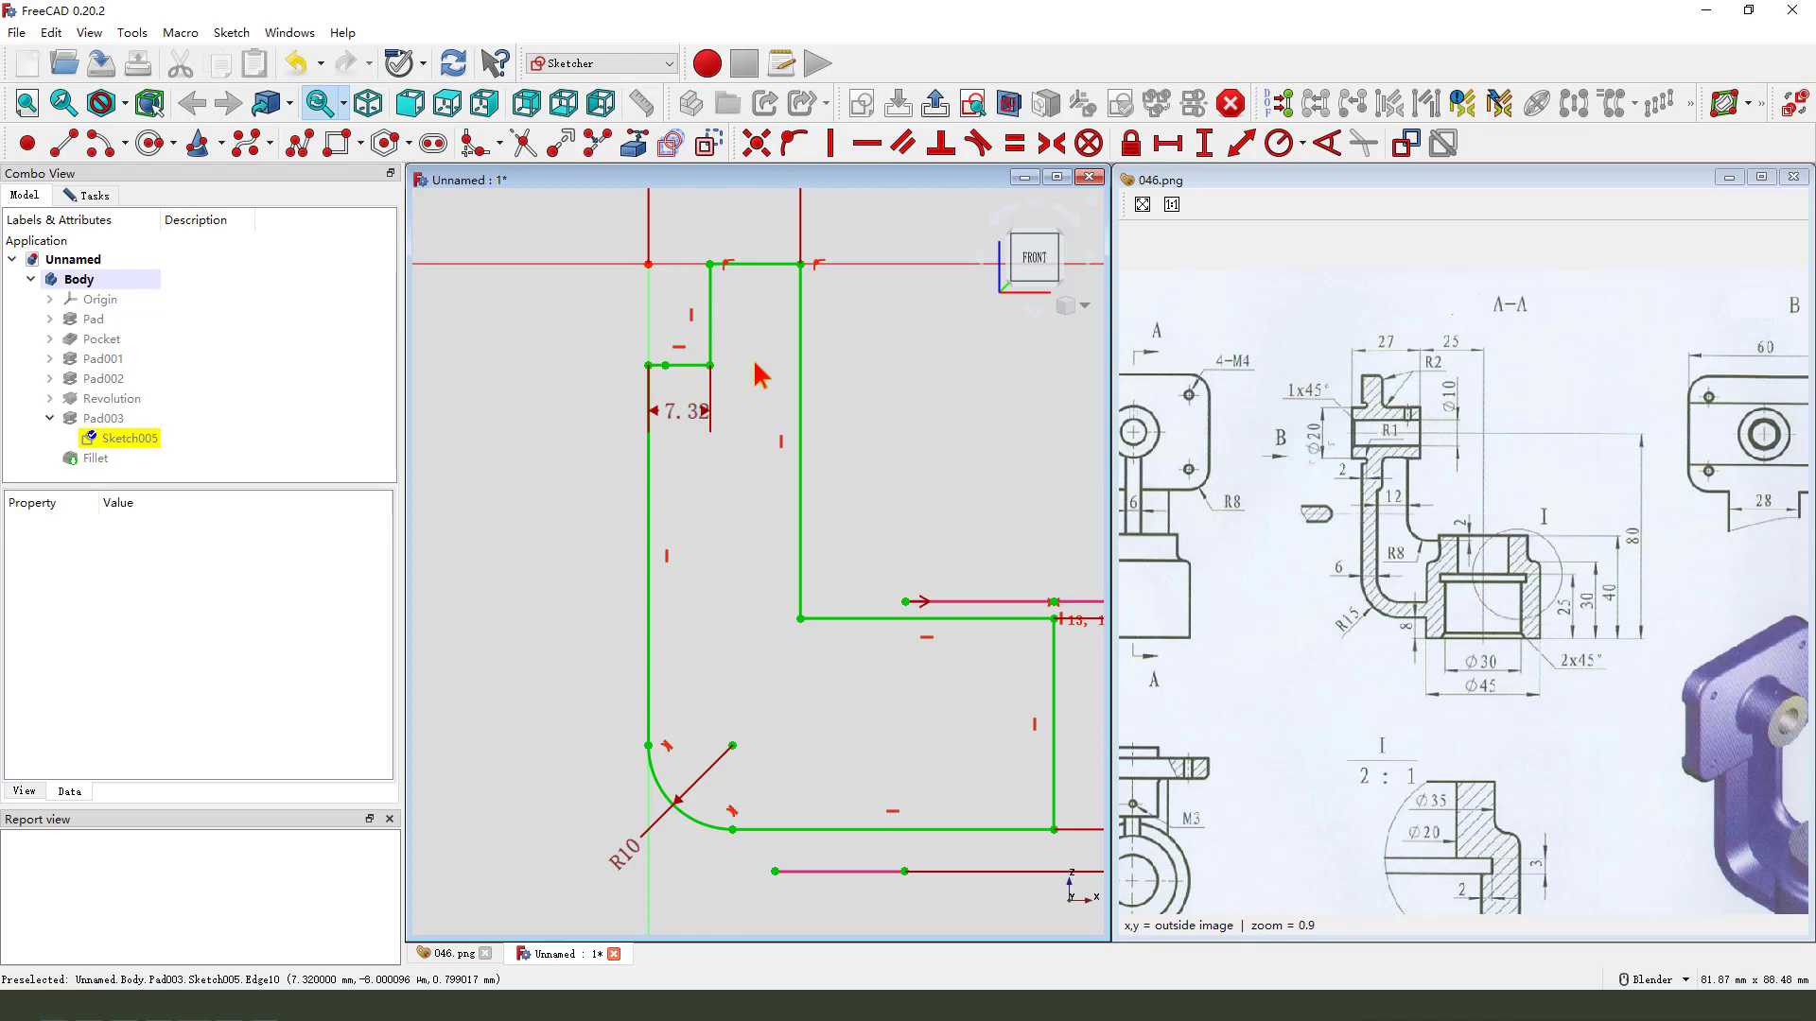
{"action": "scroll", "coordinate": [757, 383], "scroll_direction": "down", "scroll_amount": 2}
{"action": "left_click", "coordinate": [935, 102]}
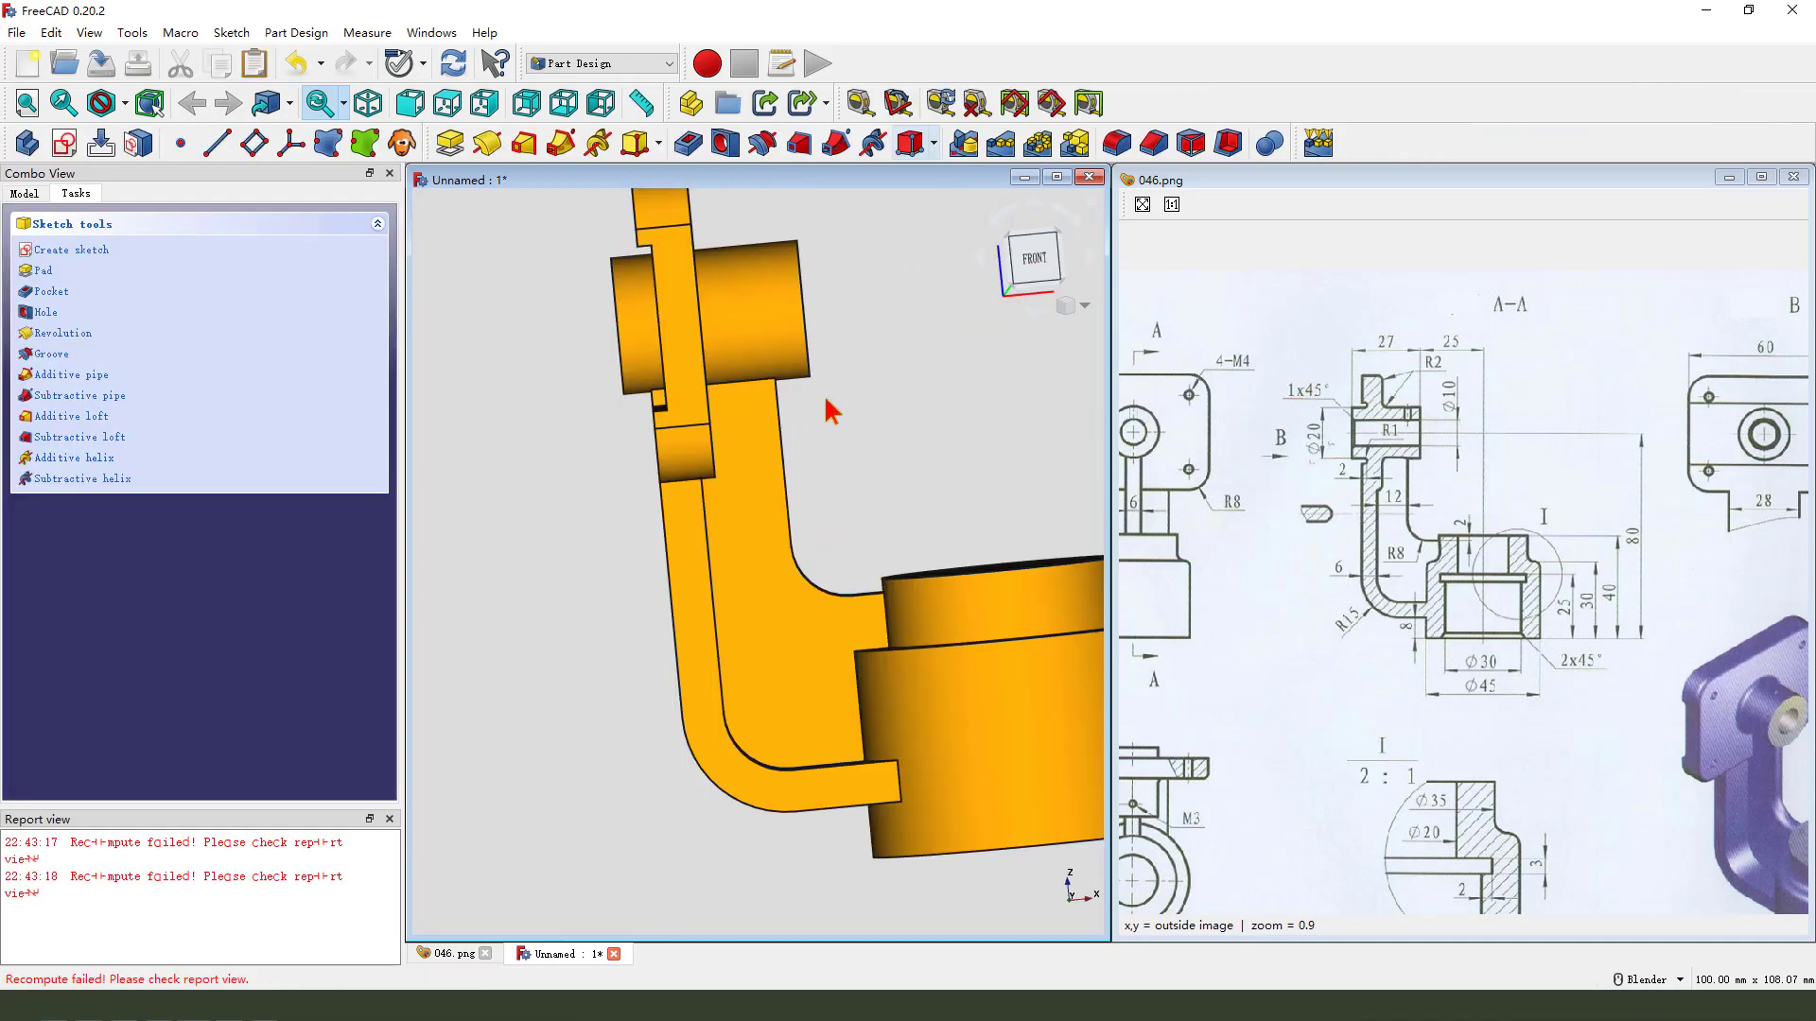
- Delete the failing Fillet feature from the model tree
{"action": "middle_click_drag", "start_coordinate": [653, 397], "coordinate": [737, 378]}
{"action": "left_click", "coordinate": [23, 192]}
{"action": "left_click", "coordinate": [119, 437]}
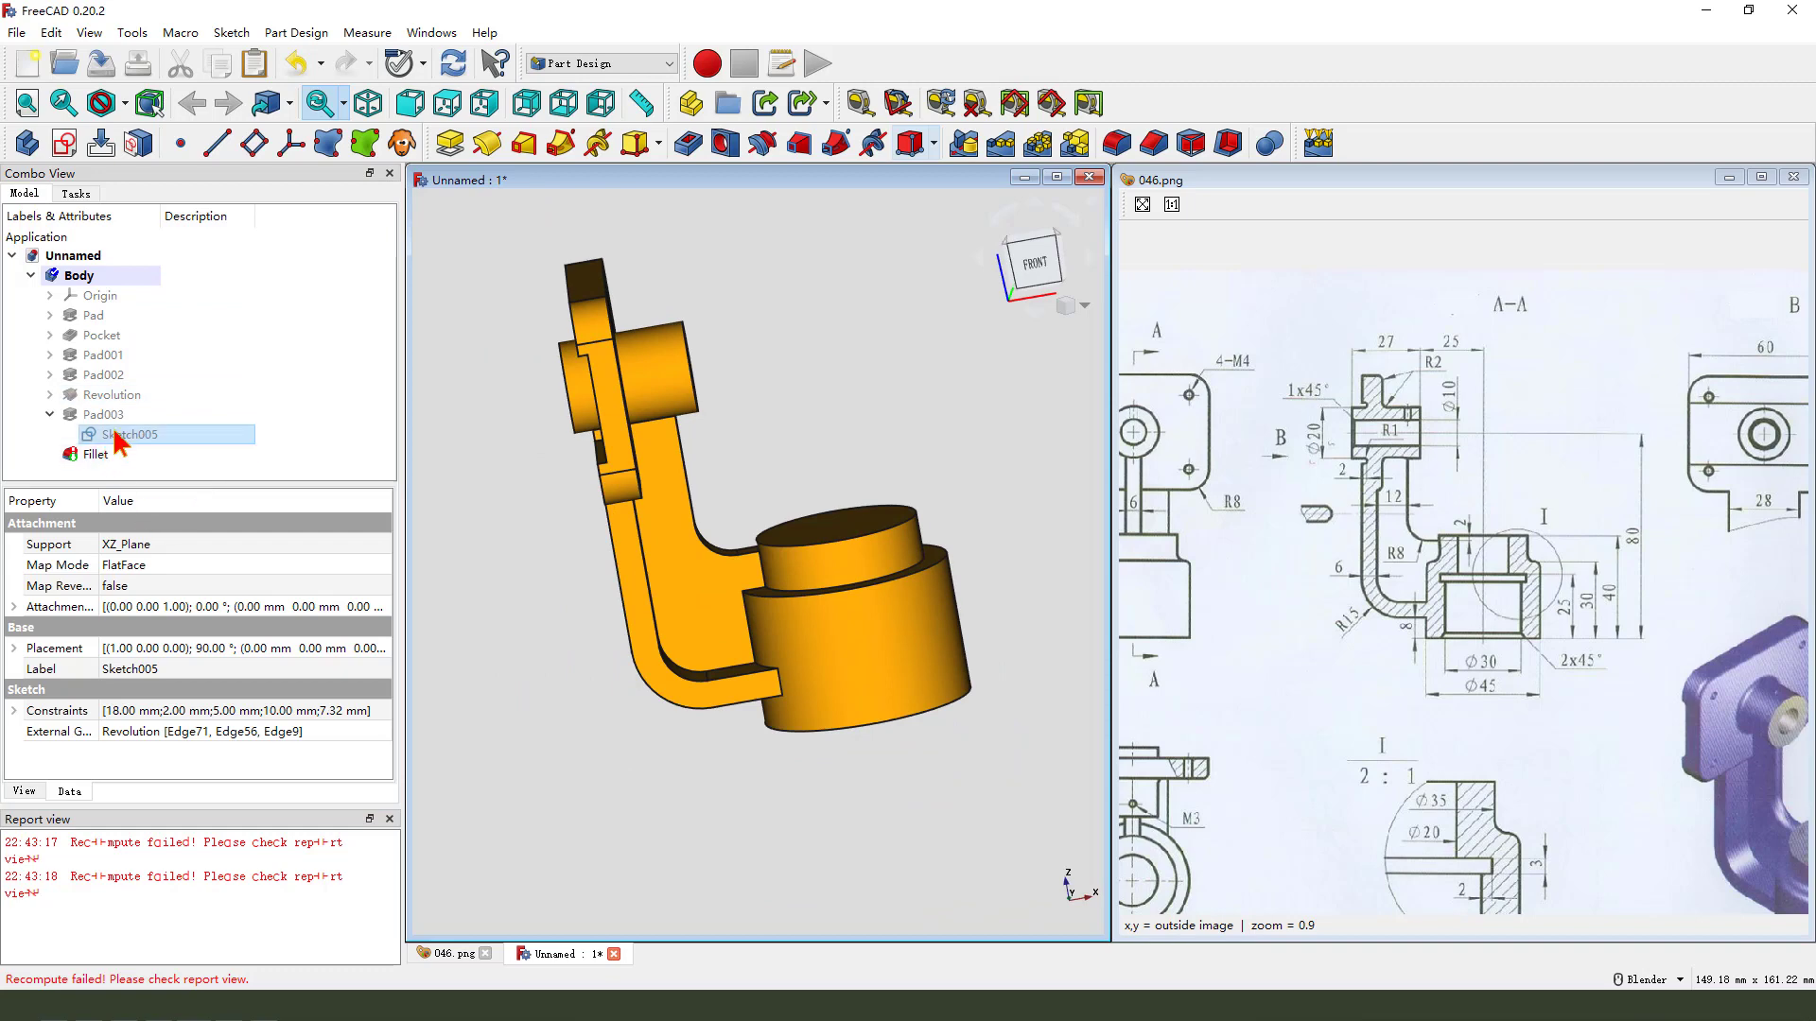
{"action": "left_click", "coordinate": [49, 416]}
{"action": "left_click", "coordinate": [95, 436]}
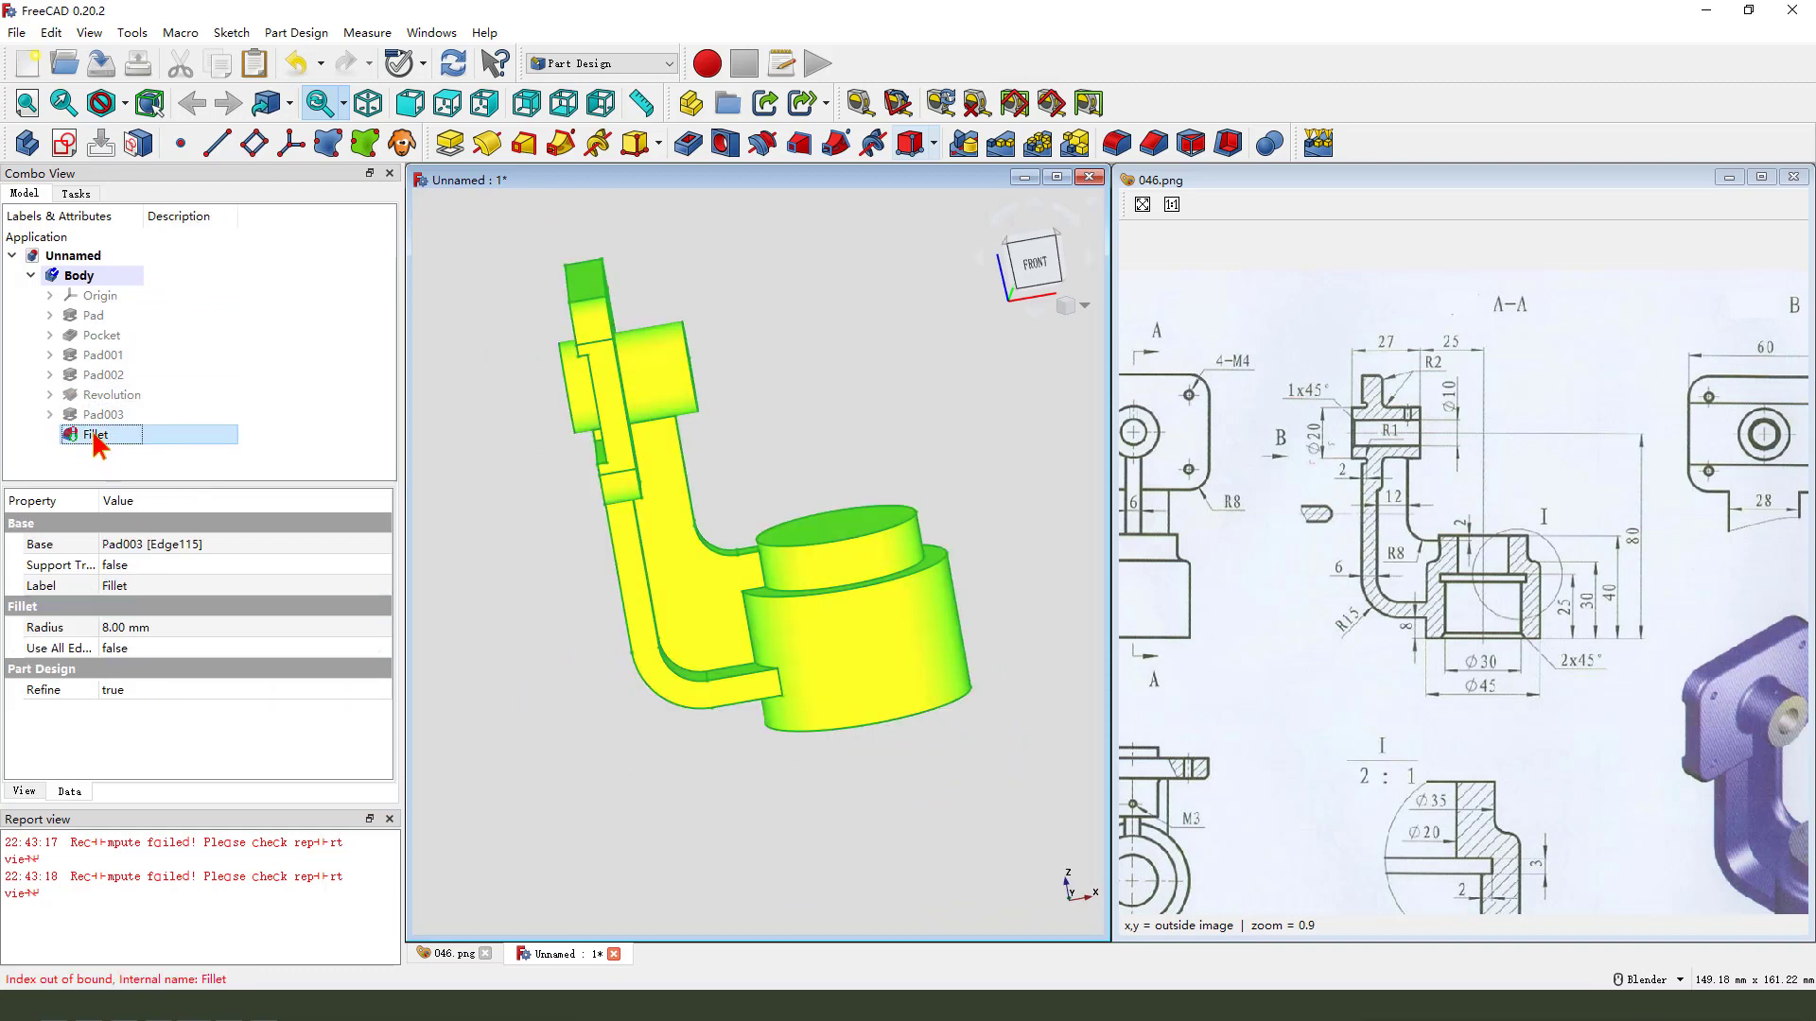
{"action": "right_click", "coordinate": [96, 440]}
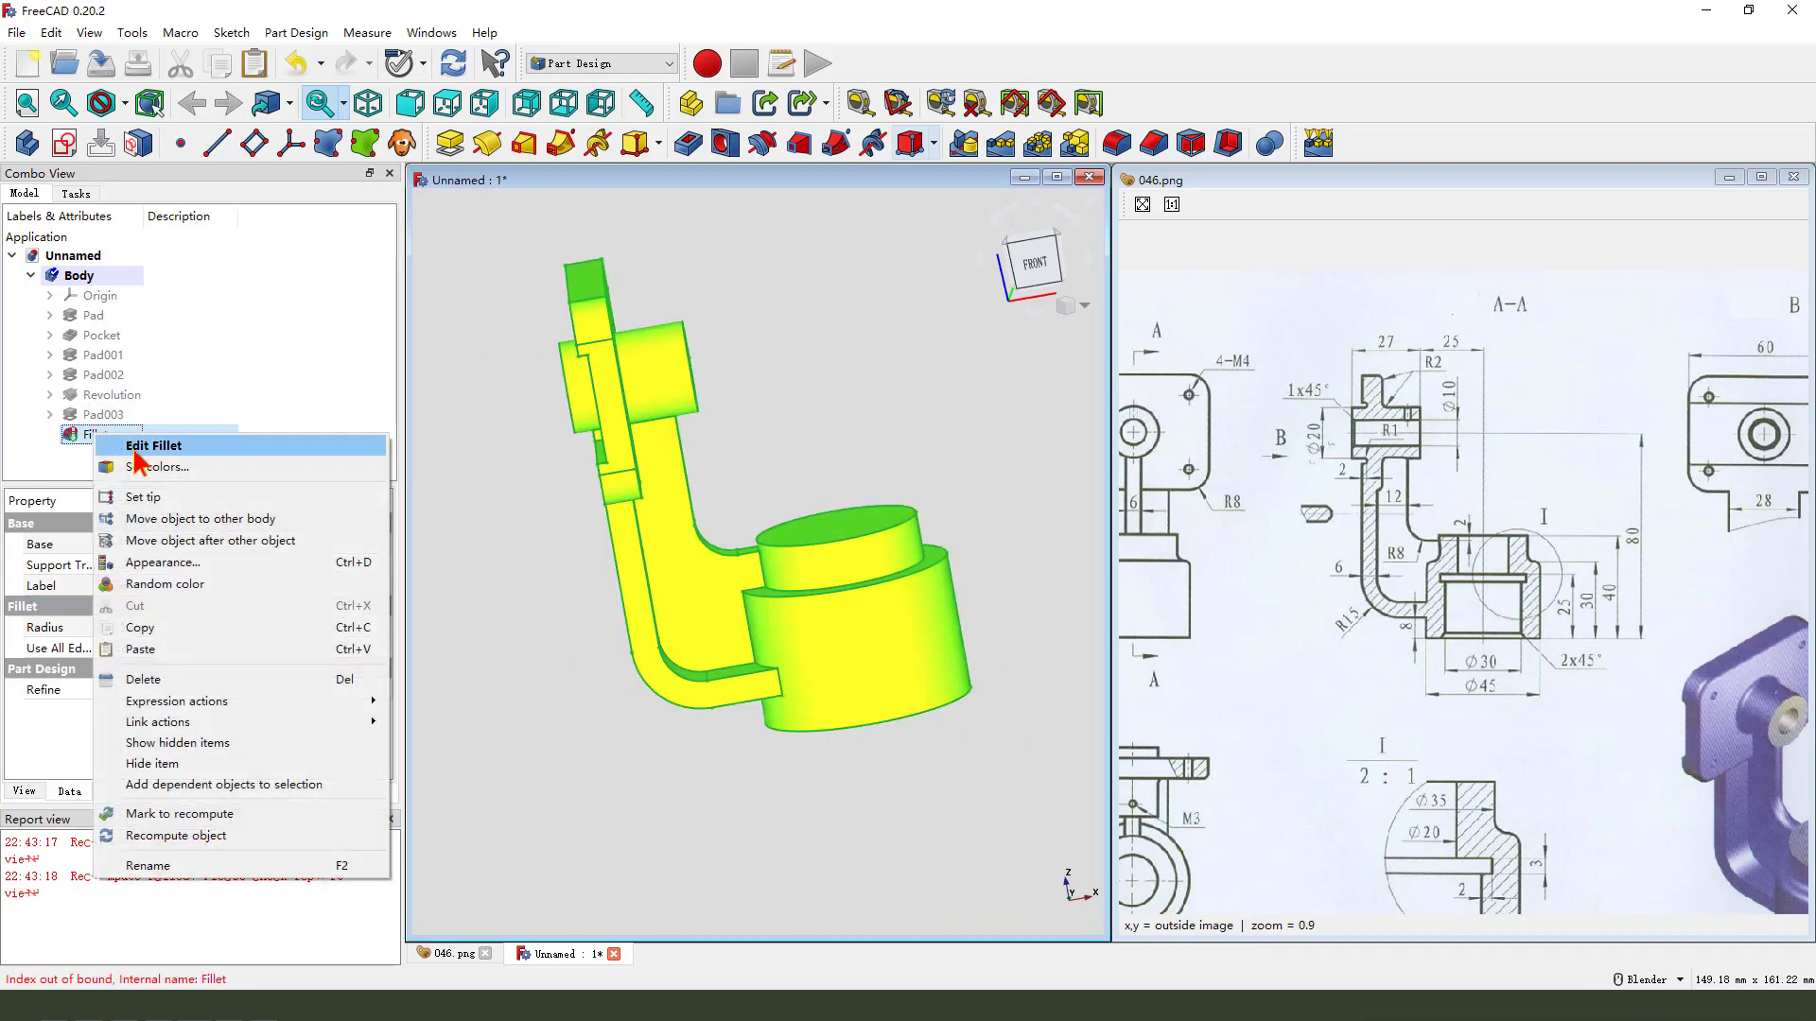
{"action": "left_click", "coordinate": [144, 678]}
- Add a fillet to the short inner corner edge of the arm
{"action": "middle_click_drag", "start_coordinate": [640, 518], "coordinate": [813, 567]}
{"action": "scroll", "coordinate": [721, 518], "scroll_direction": "up", "scroll_amount": 5}
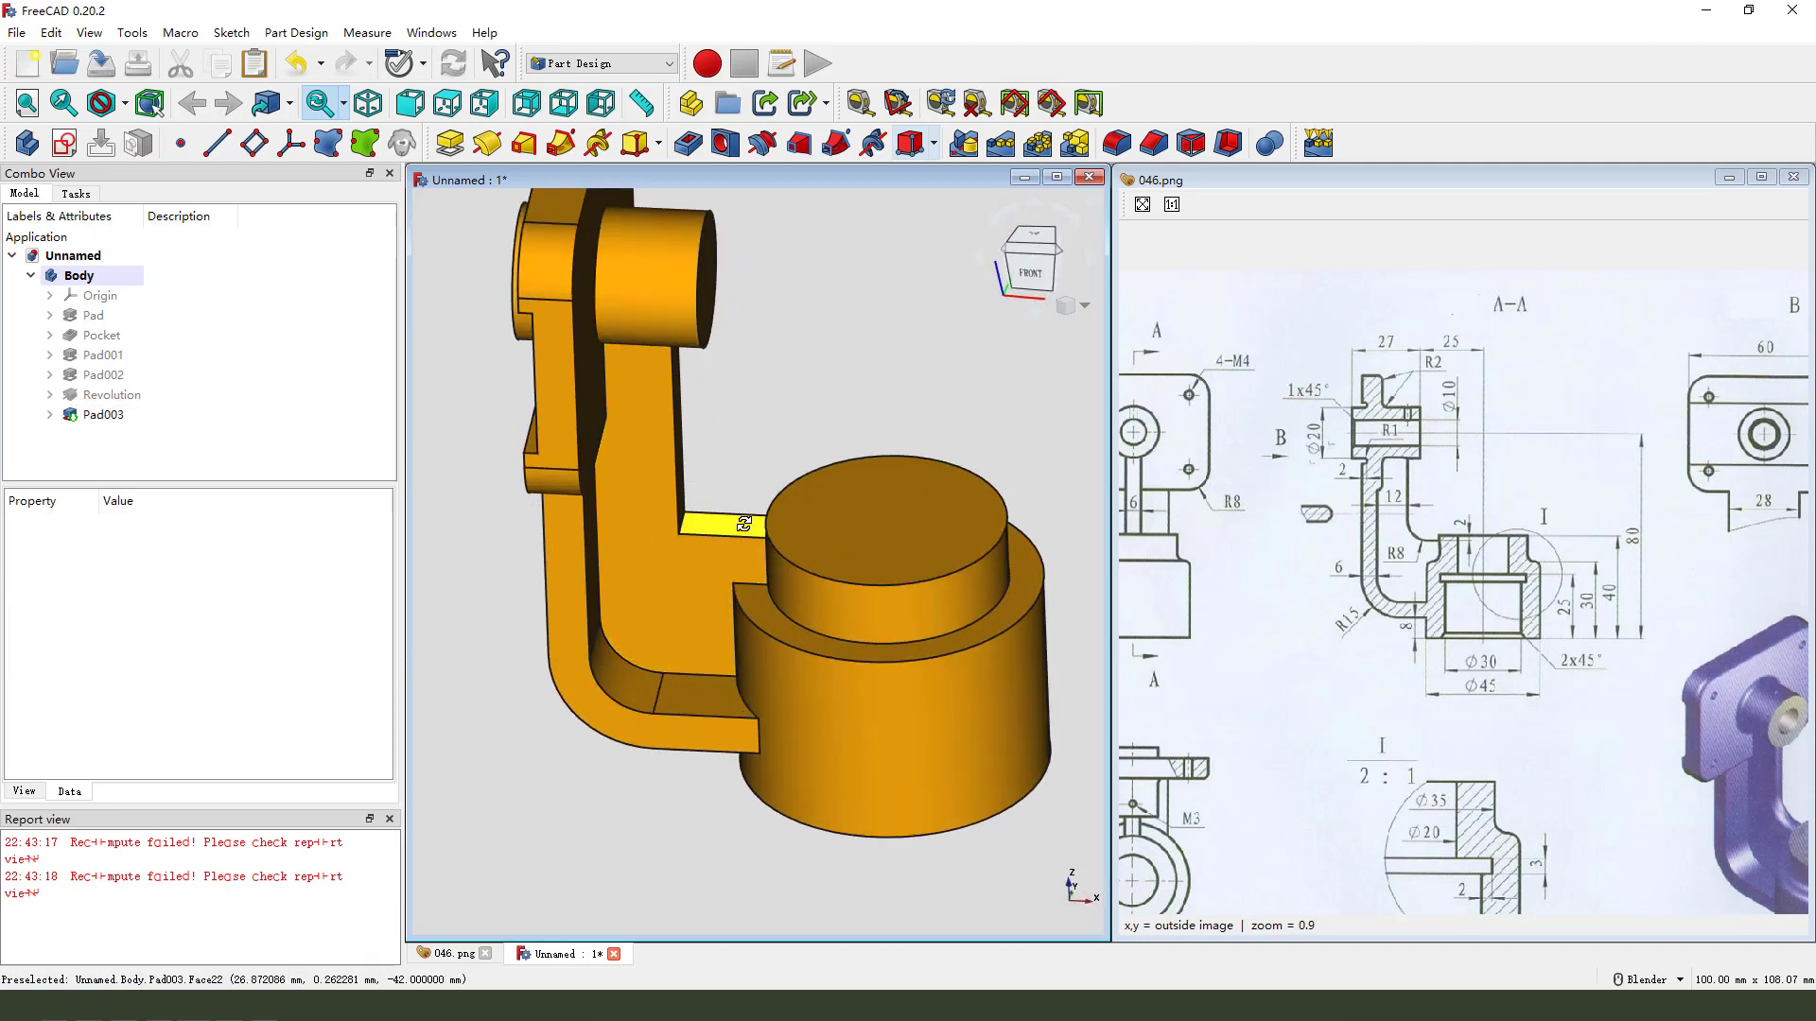
{"action": "left_click", "coordinate": [687, 522]}
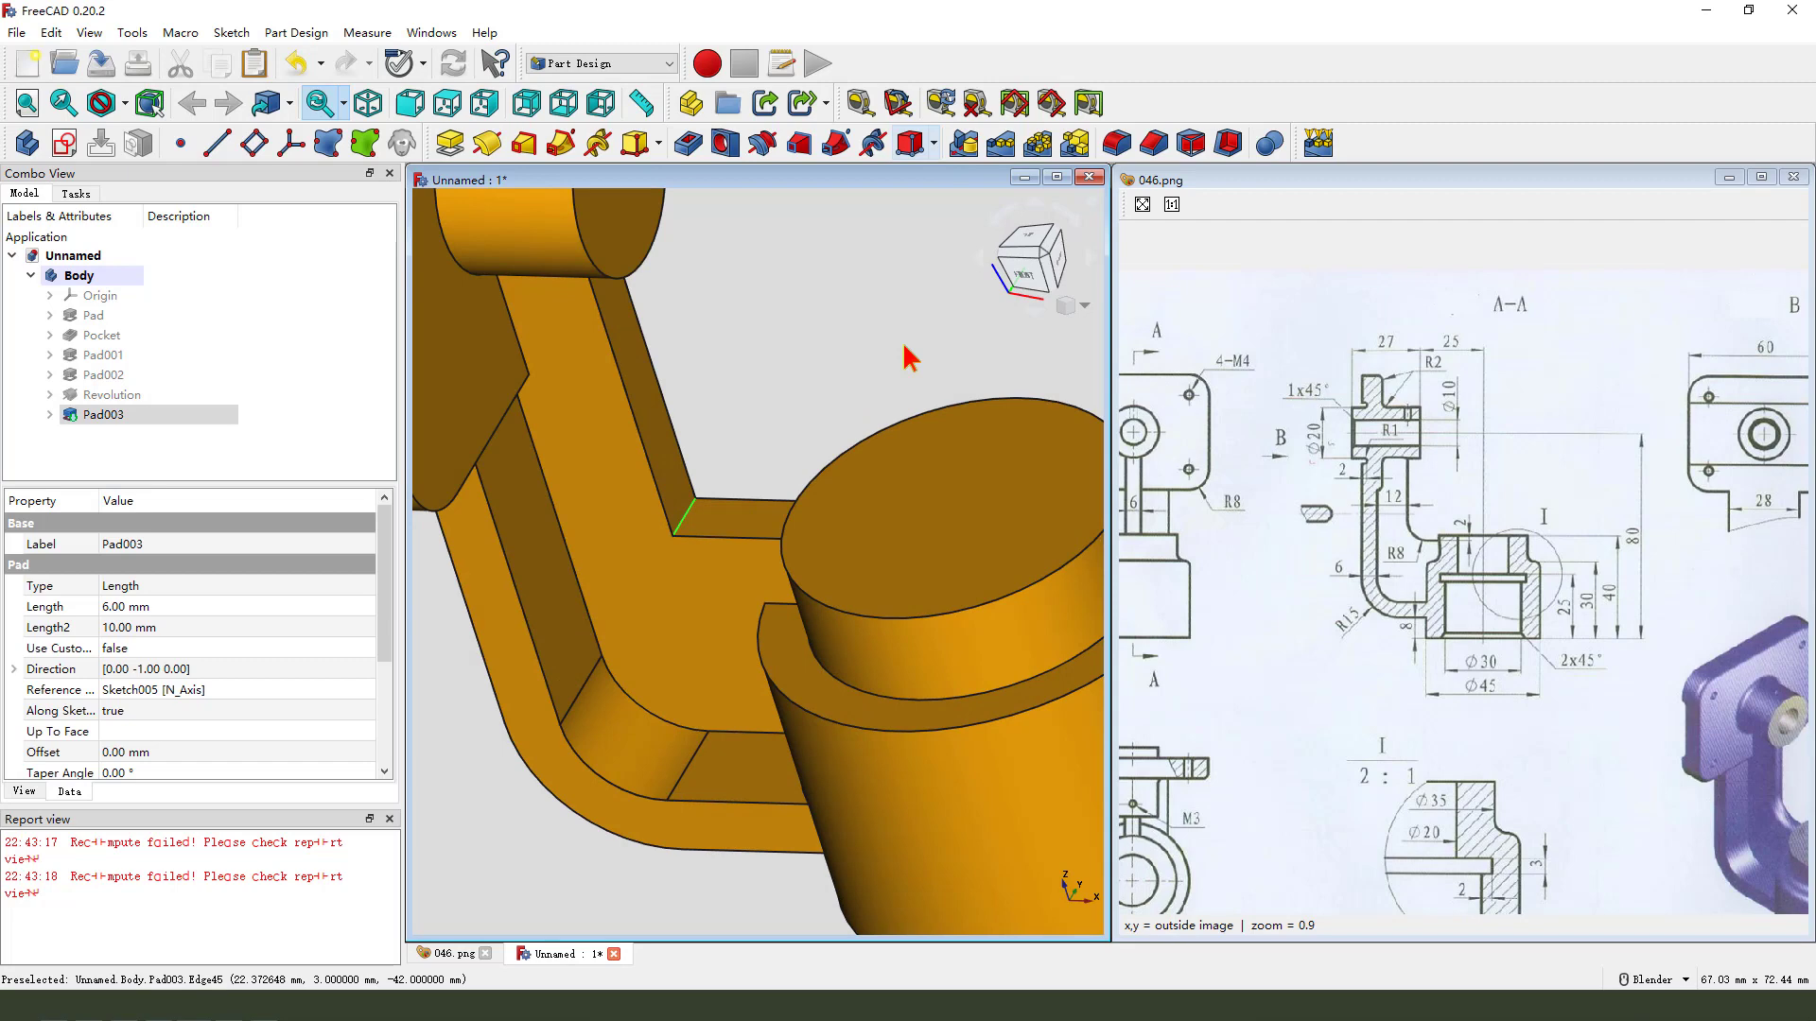
{"action": "left_click", "coordinate": [1116, 143]}
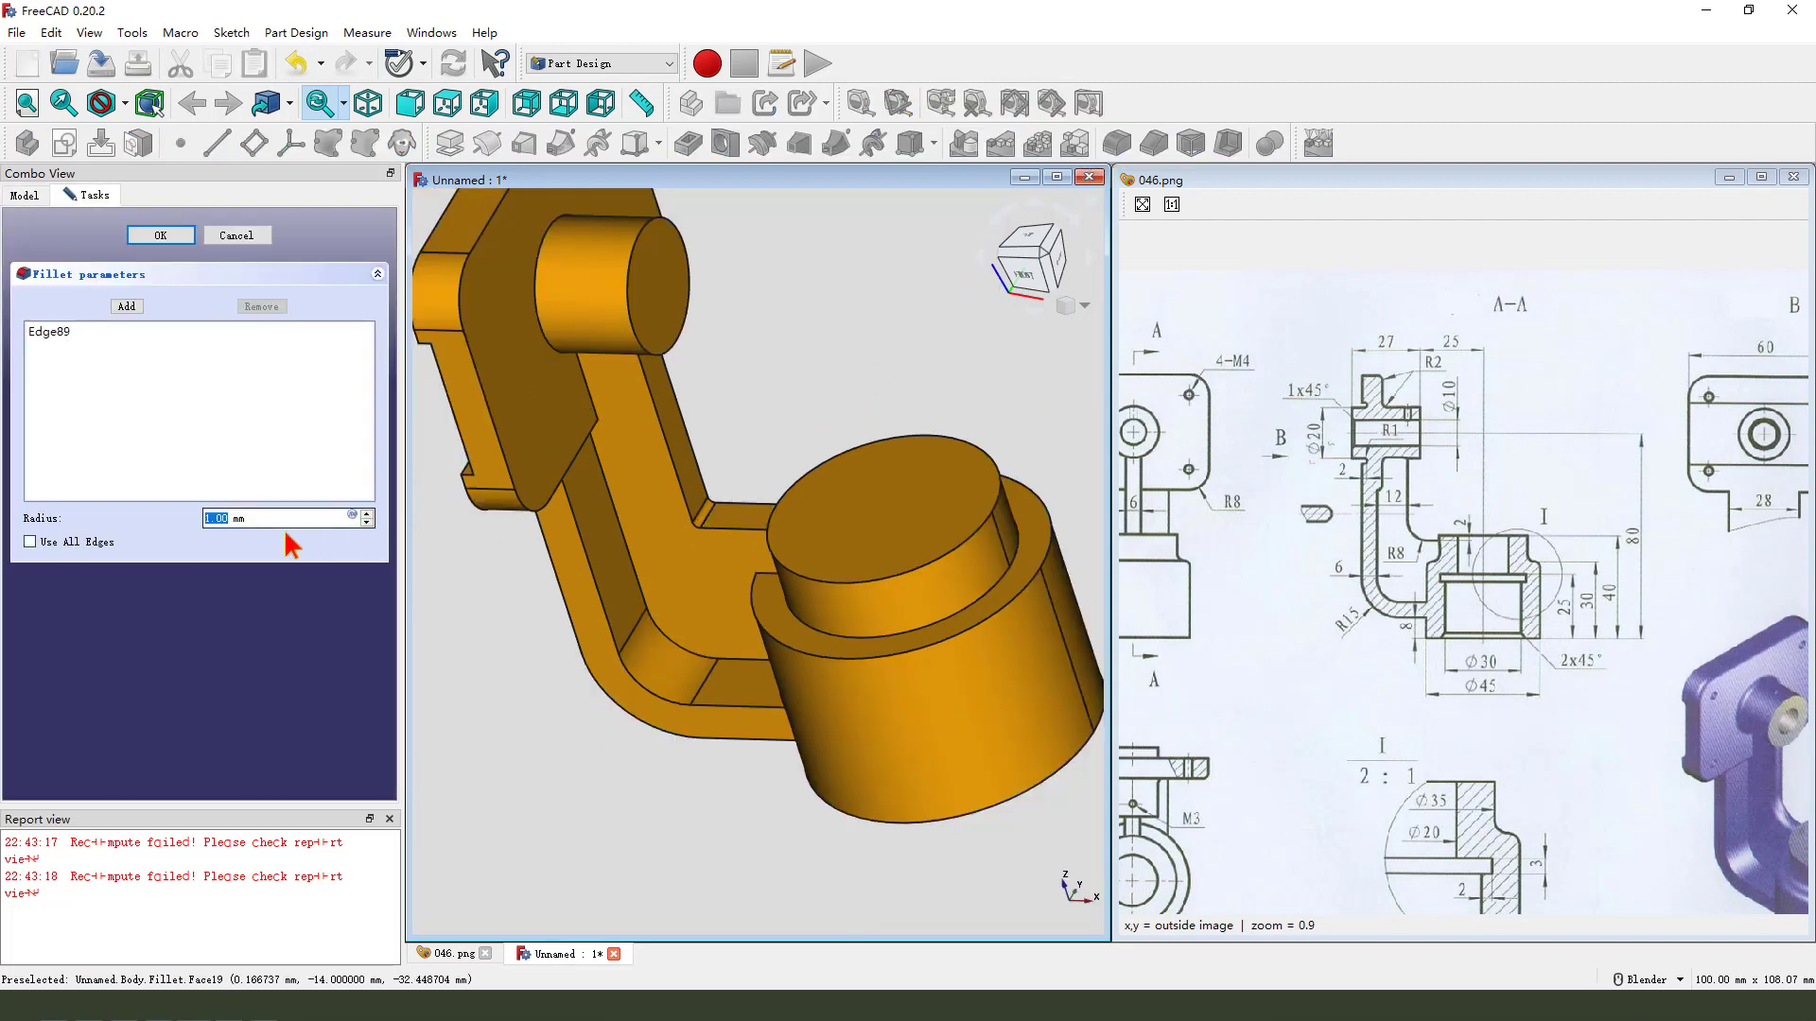
{"action": "left_click", "coordinate": [159, 234]}
- Create a new sketch on the end face of the upper boss
{"action": "middle_click_drag", "start_coordinate": [699, 496], "coordinate": [686, 487]}
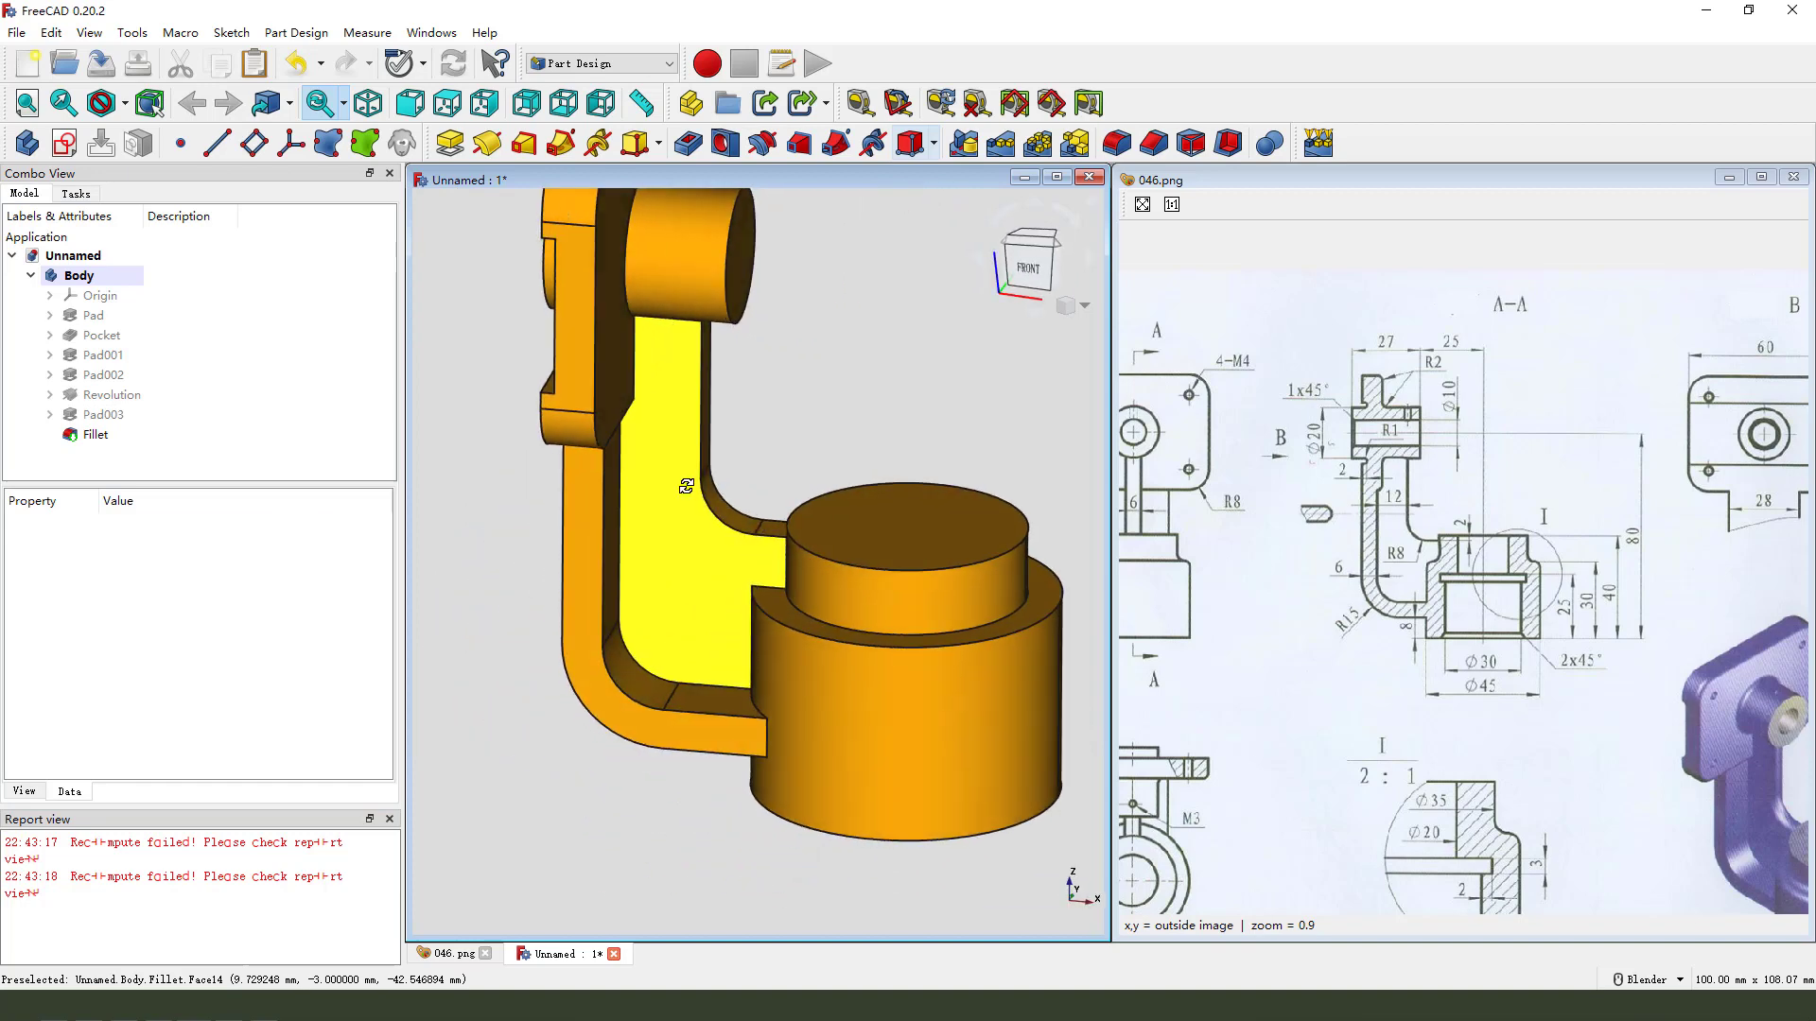
{"action": "scroll", "coordinate": [762, 514], "scroll_direction": "down", "scroll_amount": 2}
{"action": "middle_click_drag", "start_coordinate": [1510, 650], "coordinate": [1453, 681]}
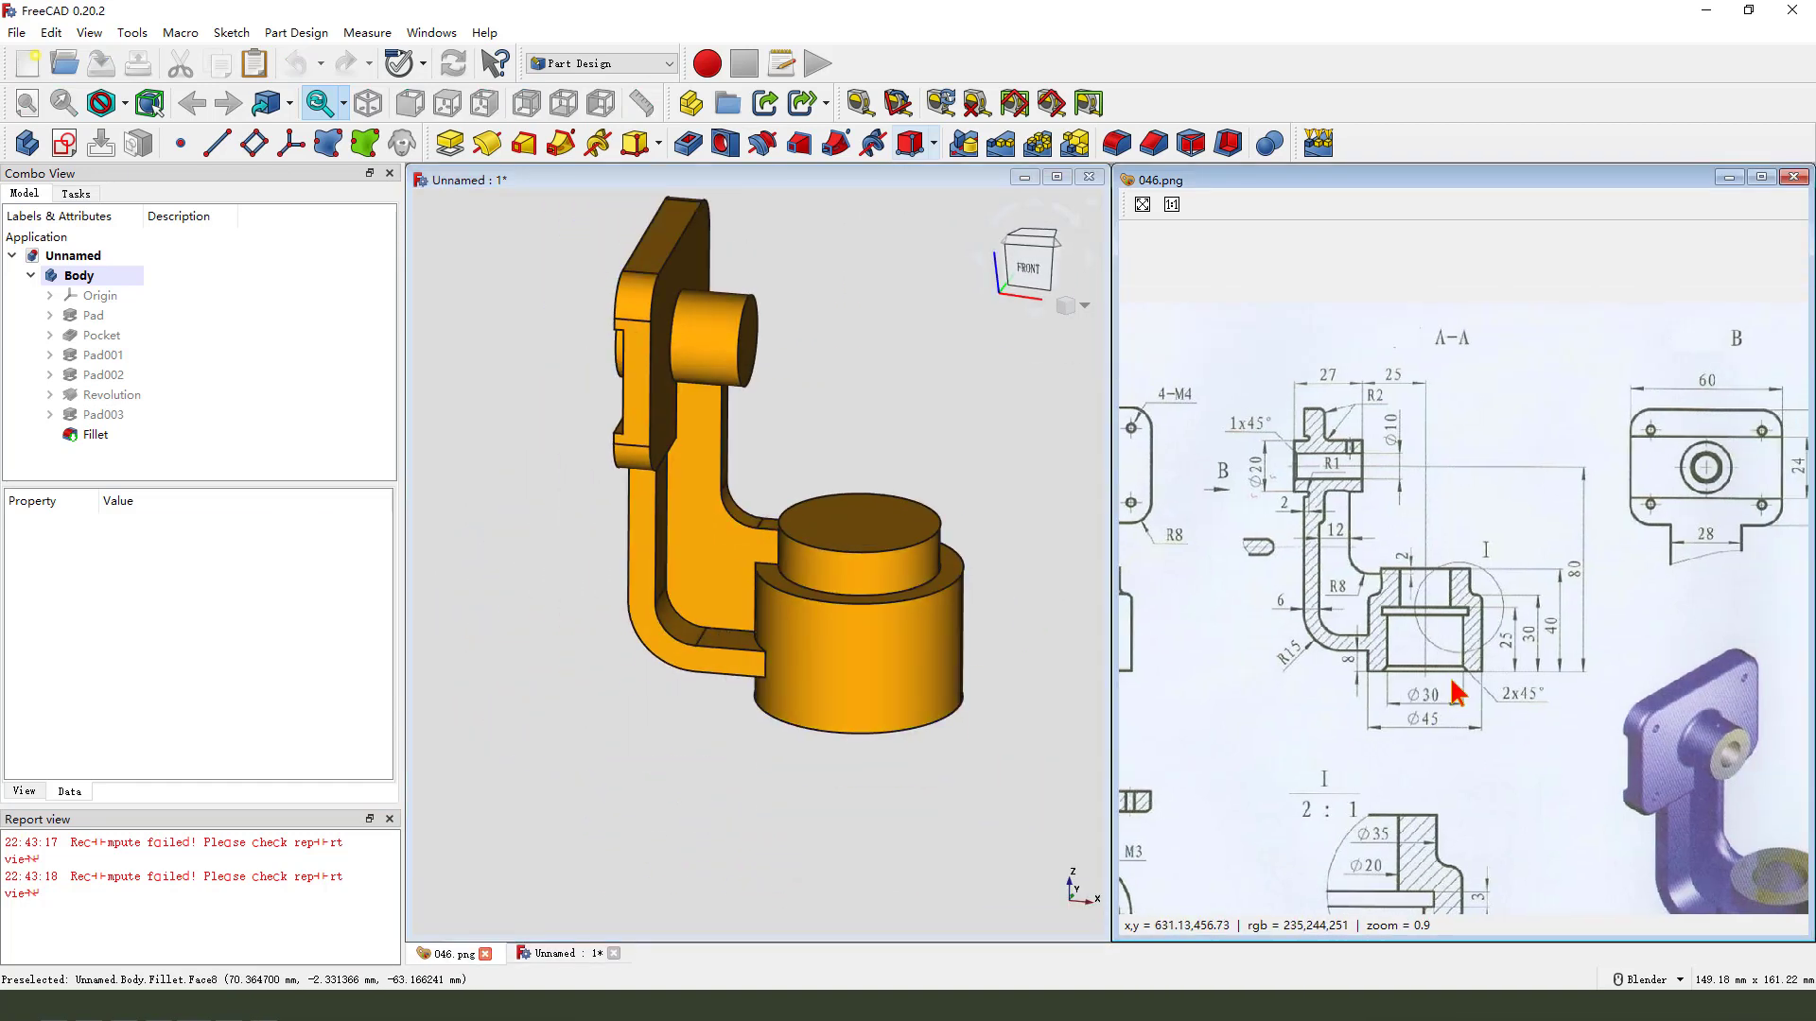
{"action": "middle_click_drag", "start_coordinate": [1381, 534], "coordinate": [1406, 555]}
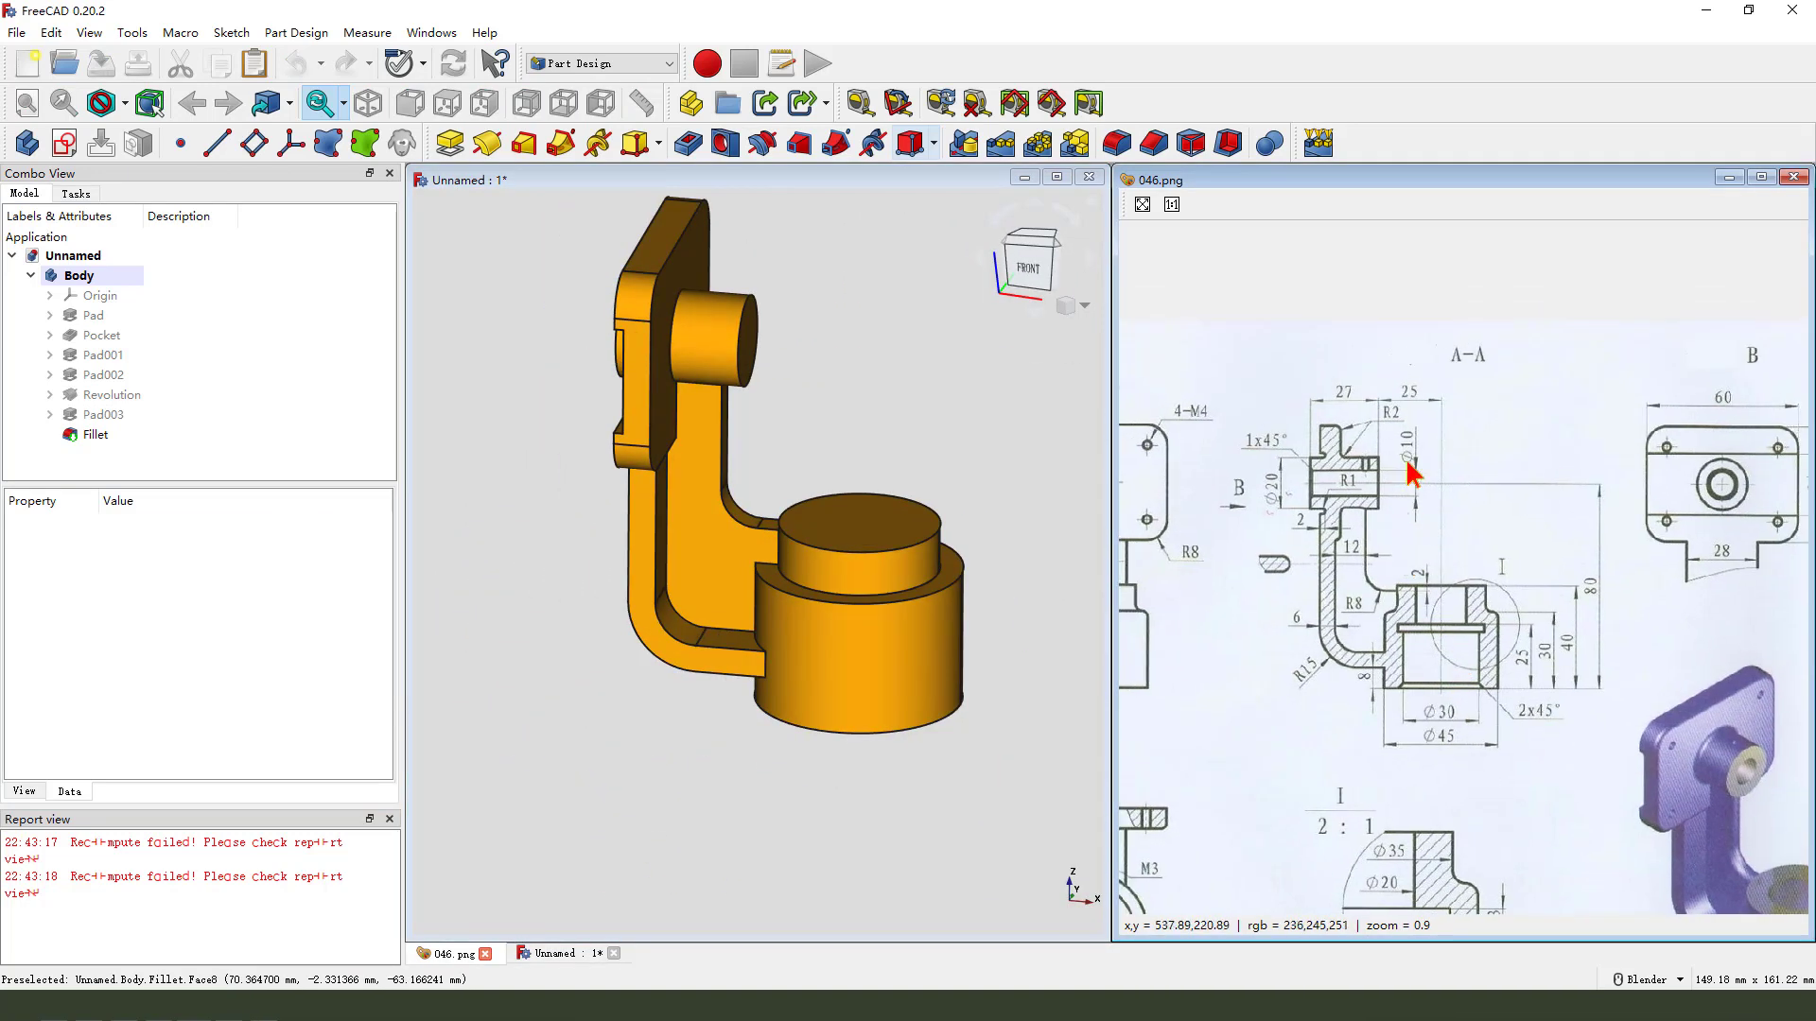
{"action": "key", "text": "Escape"}
{"action": "middle_click_drag", "start_coordinate": [826, 455], "coordinate": [766, 465]}
{"action": "left_click_drag", "start_coordinate": [1476, 433], "coordinate": [1426, 468]}
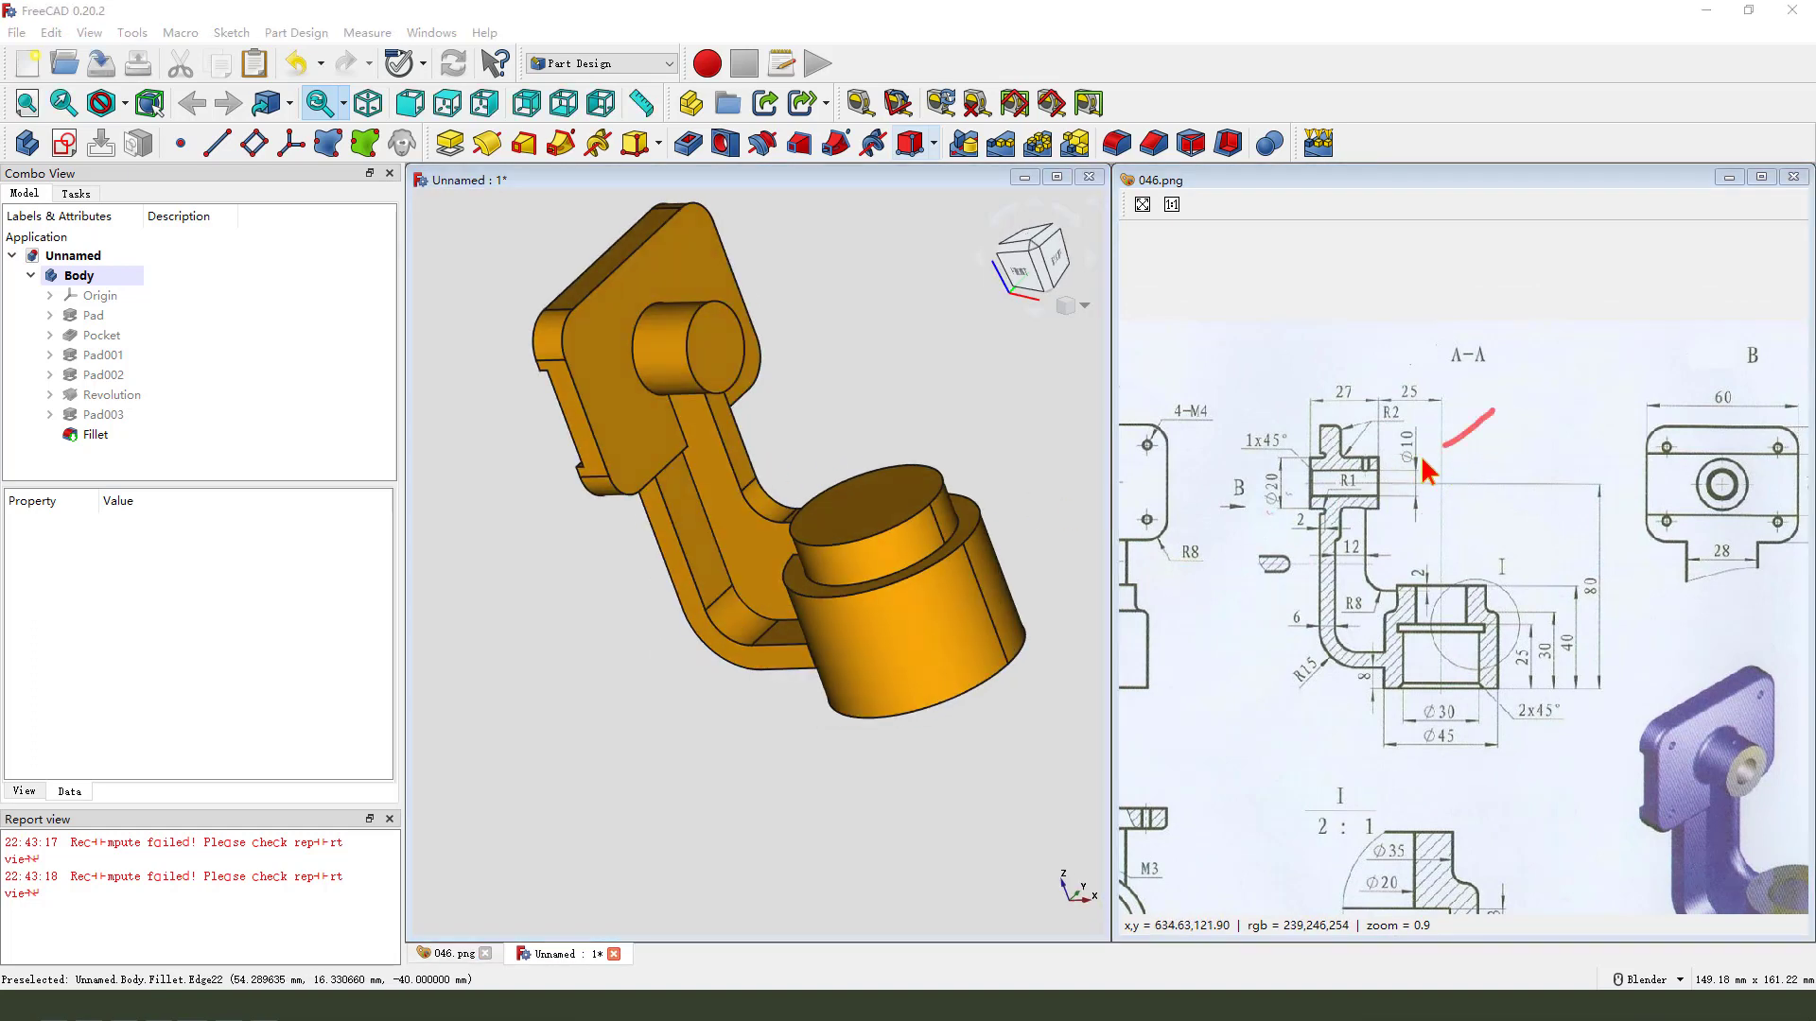
{"action": "key", "text": "Escape"}
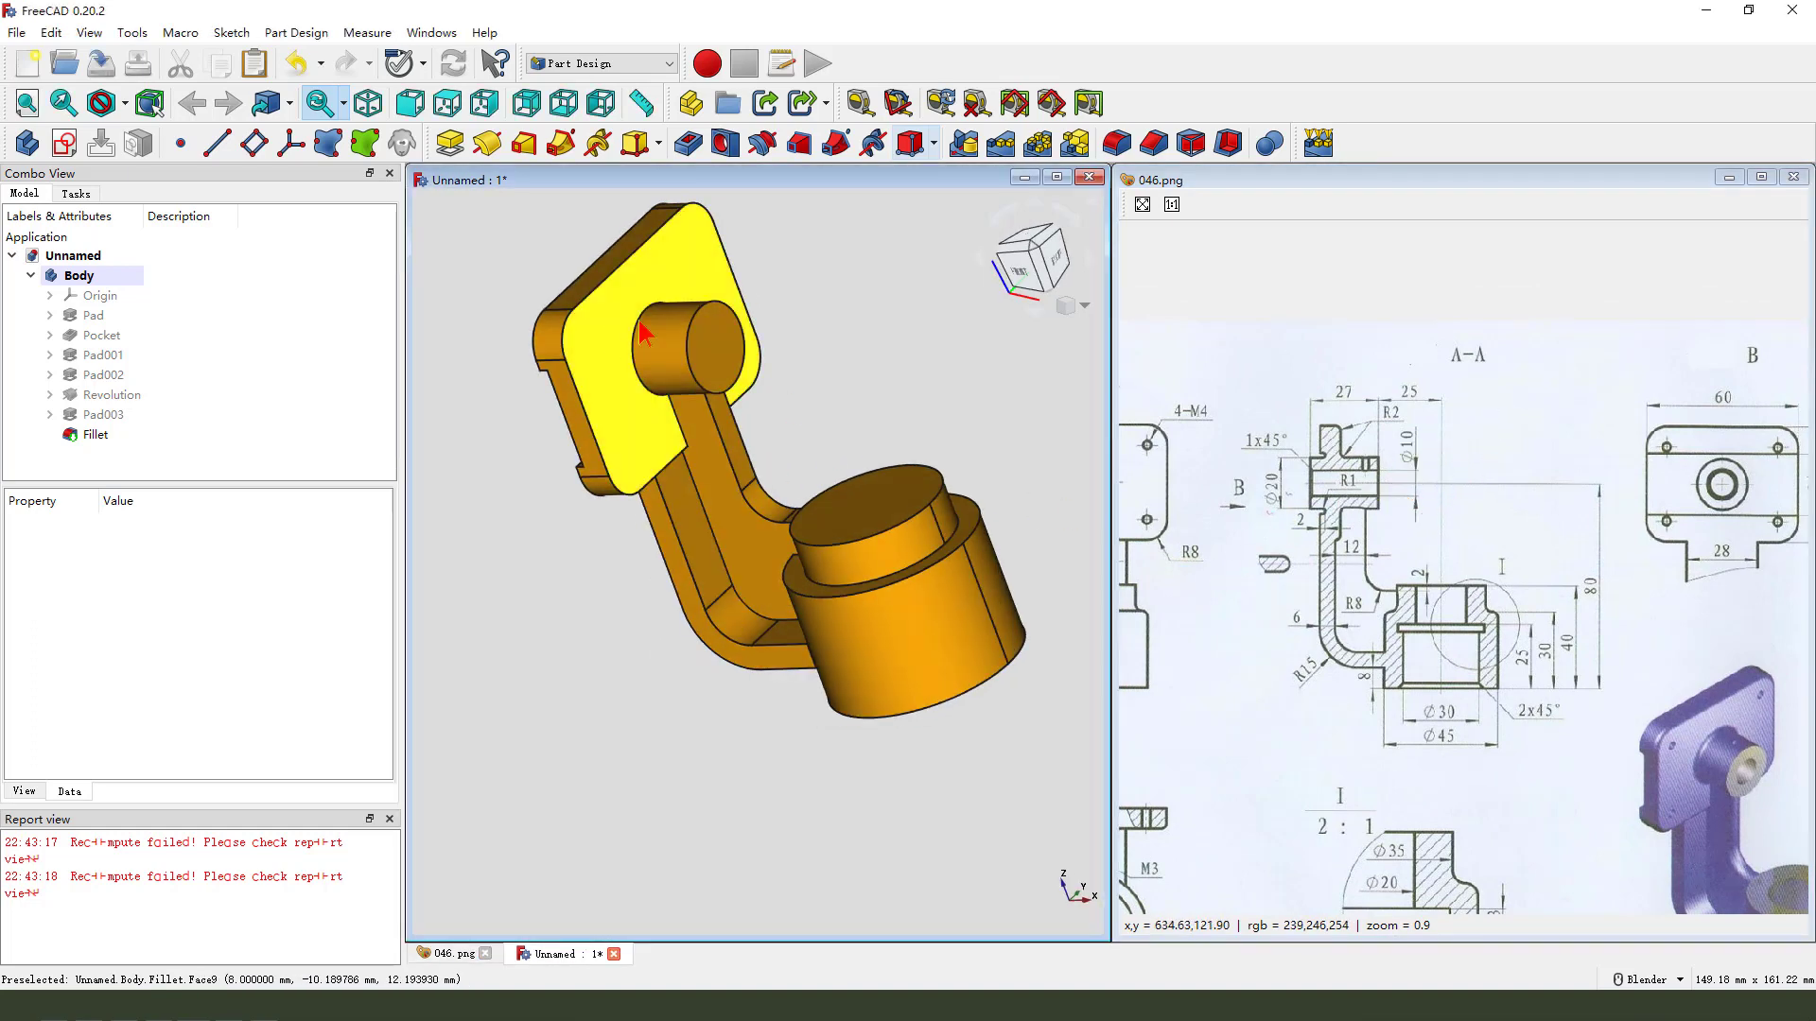
{"action": "left_click", "coordinate": [723, 345]}
{"action": "left_click", "coordinate": [141, 147]}
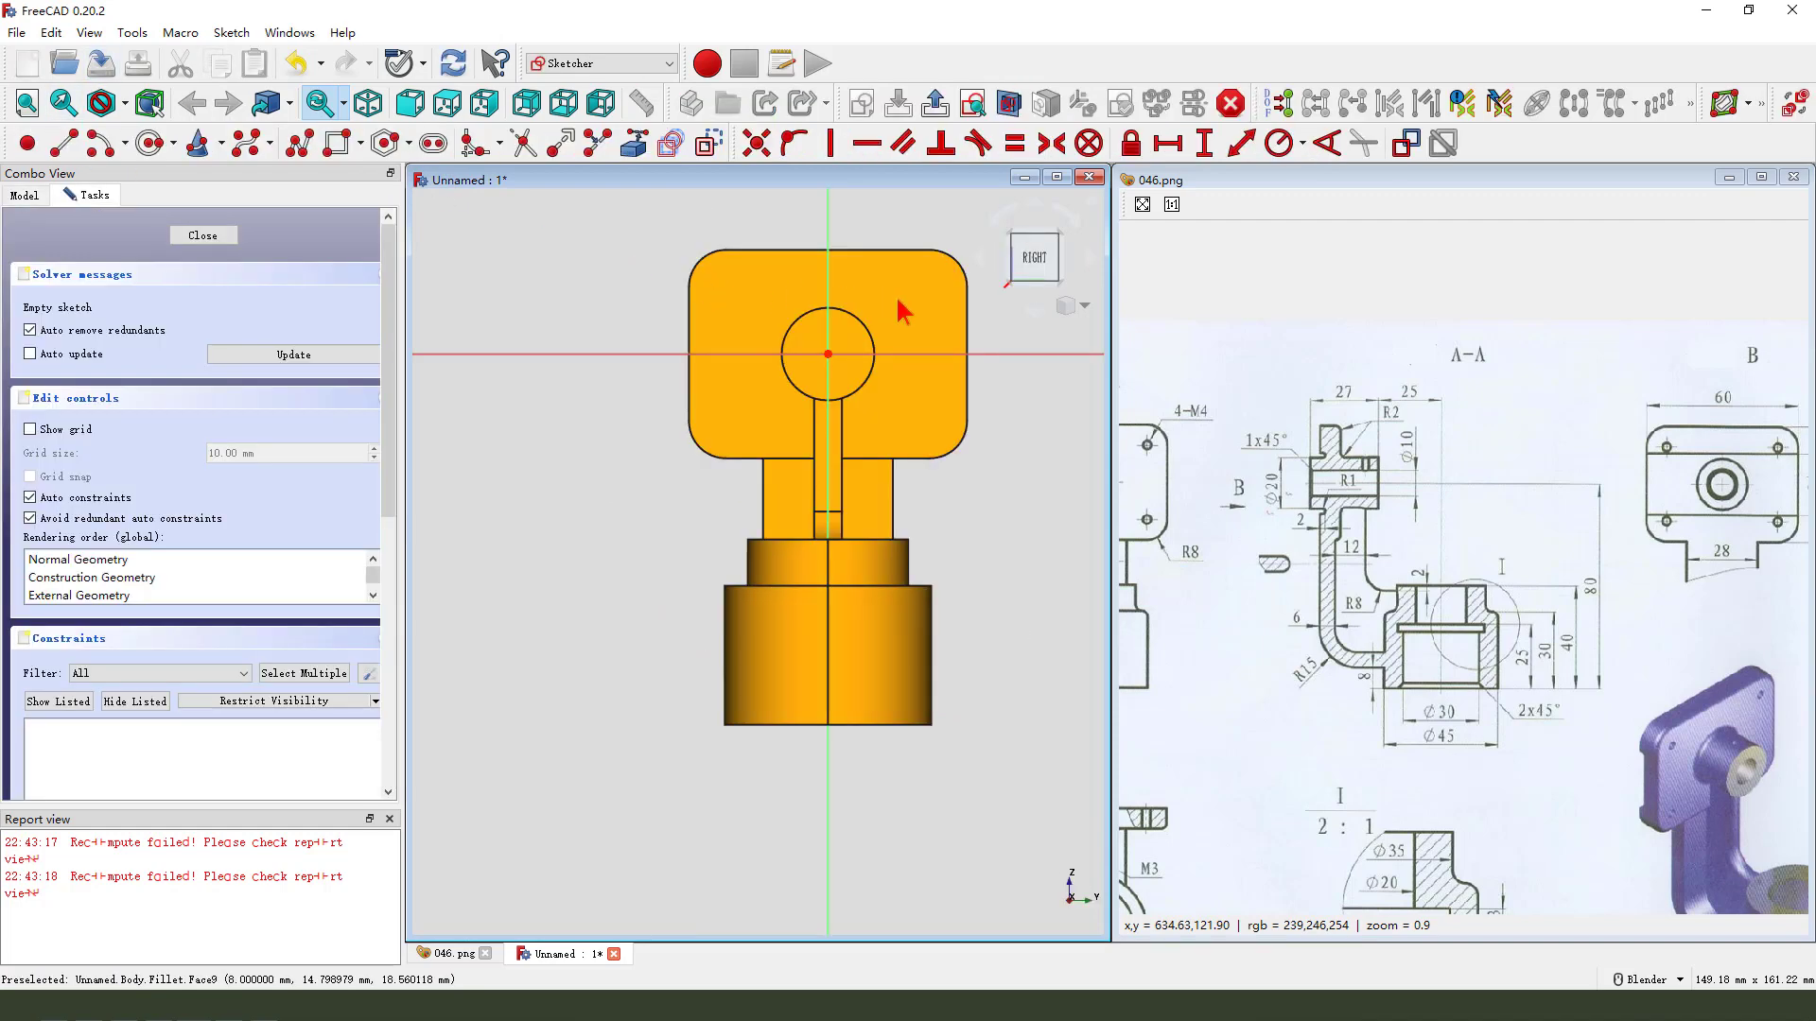
- Draw a circle centred on the sketch origin with a 10 mm diameter
{"action": "left_click", "coordinate": [767, 401]}
{"action": "left_click", "coordinate": [792, 417]}
{"action": "left_click", "coordinate": [790, 389]}
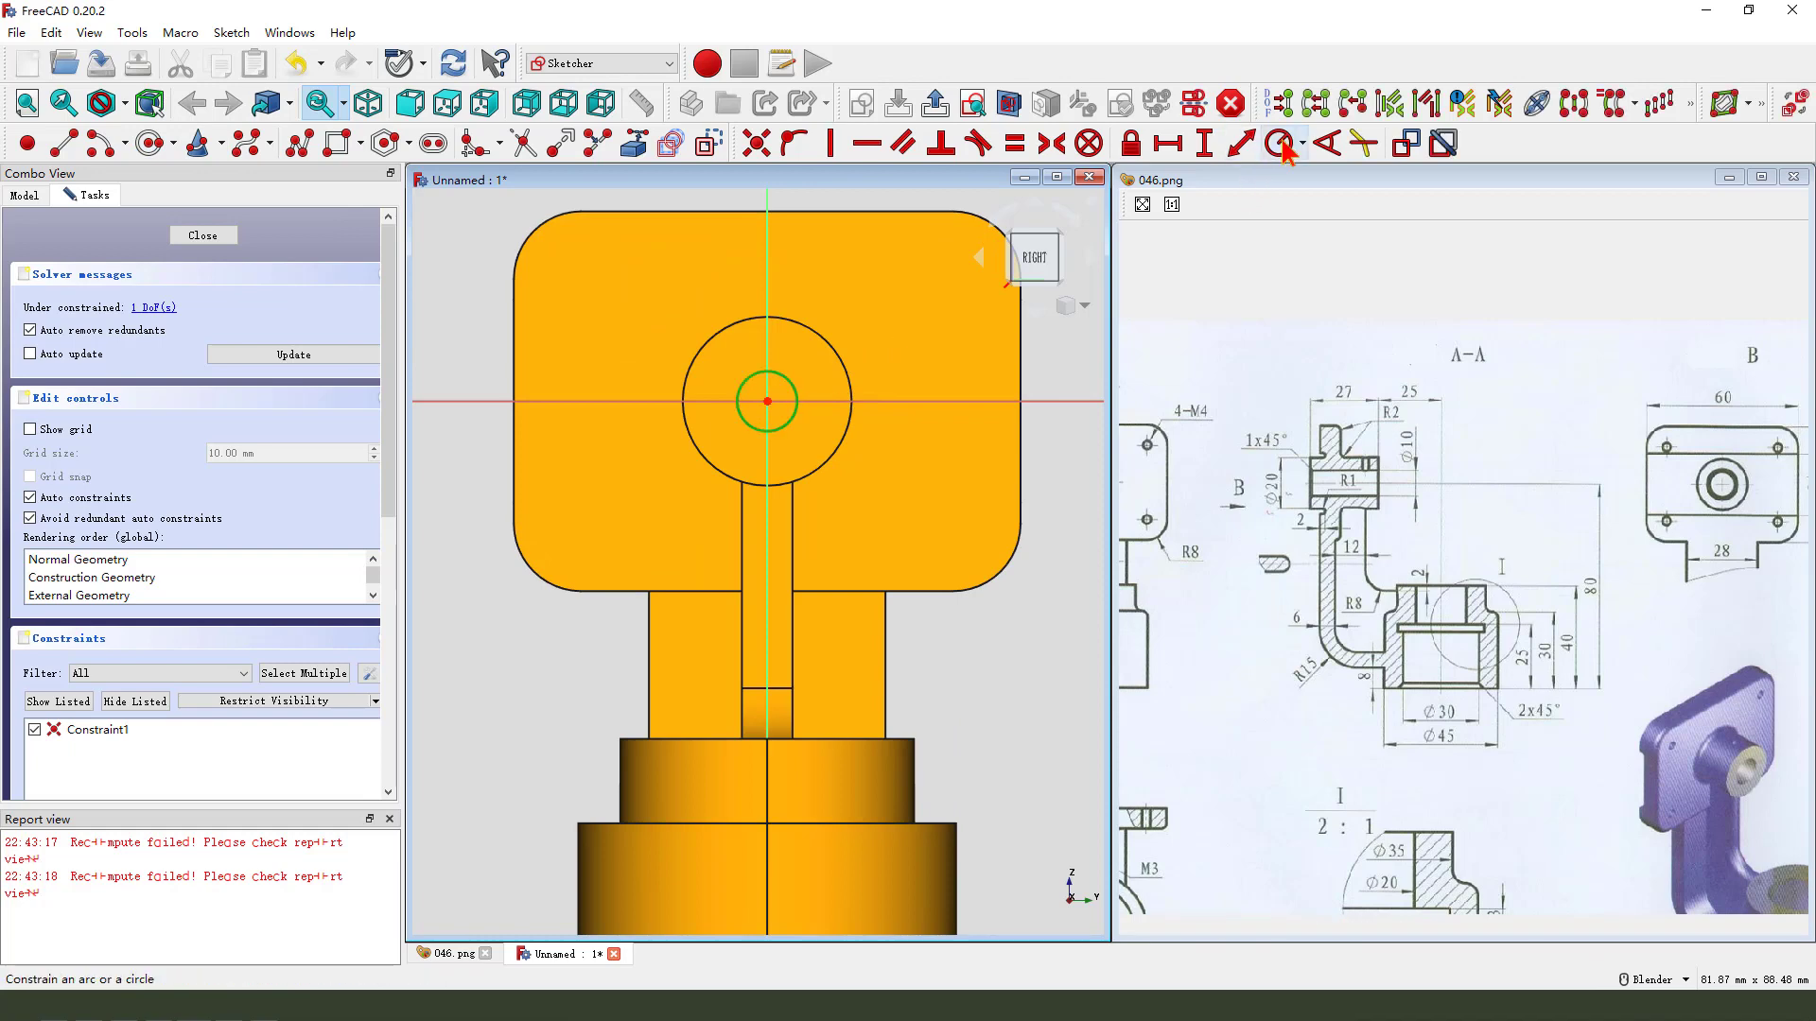
{"action": "left_click", "coordinate": [1303, 144]}
{"action": "left_click", "coordinate": [1338, 194]}
{"action": "type", "text": "10"}
{"action": "key", "text": "Return"}
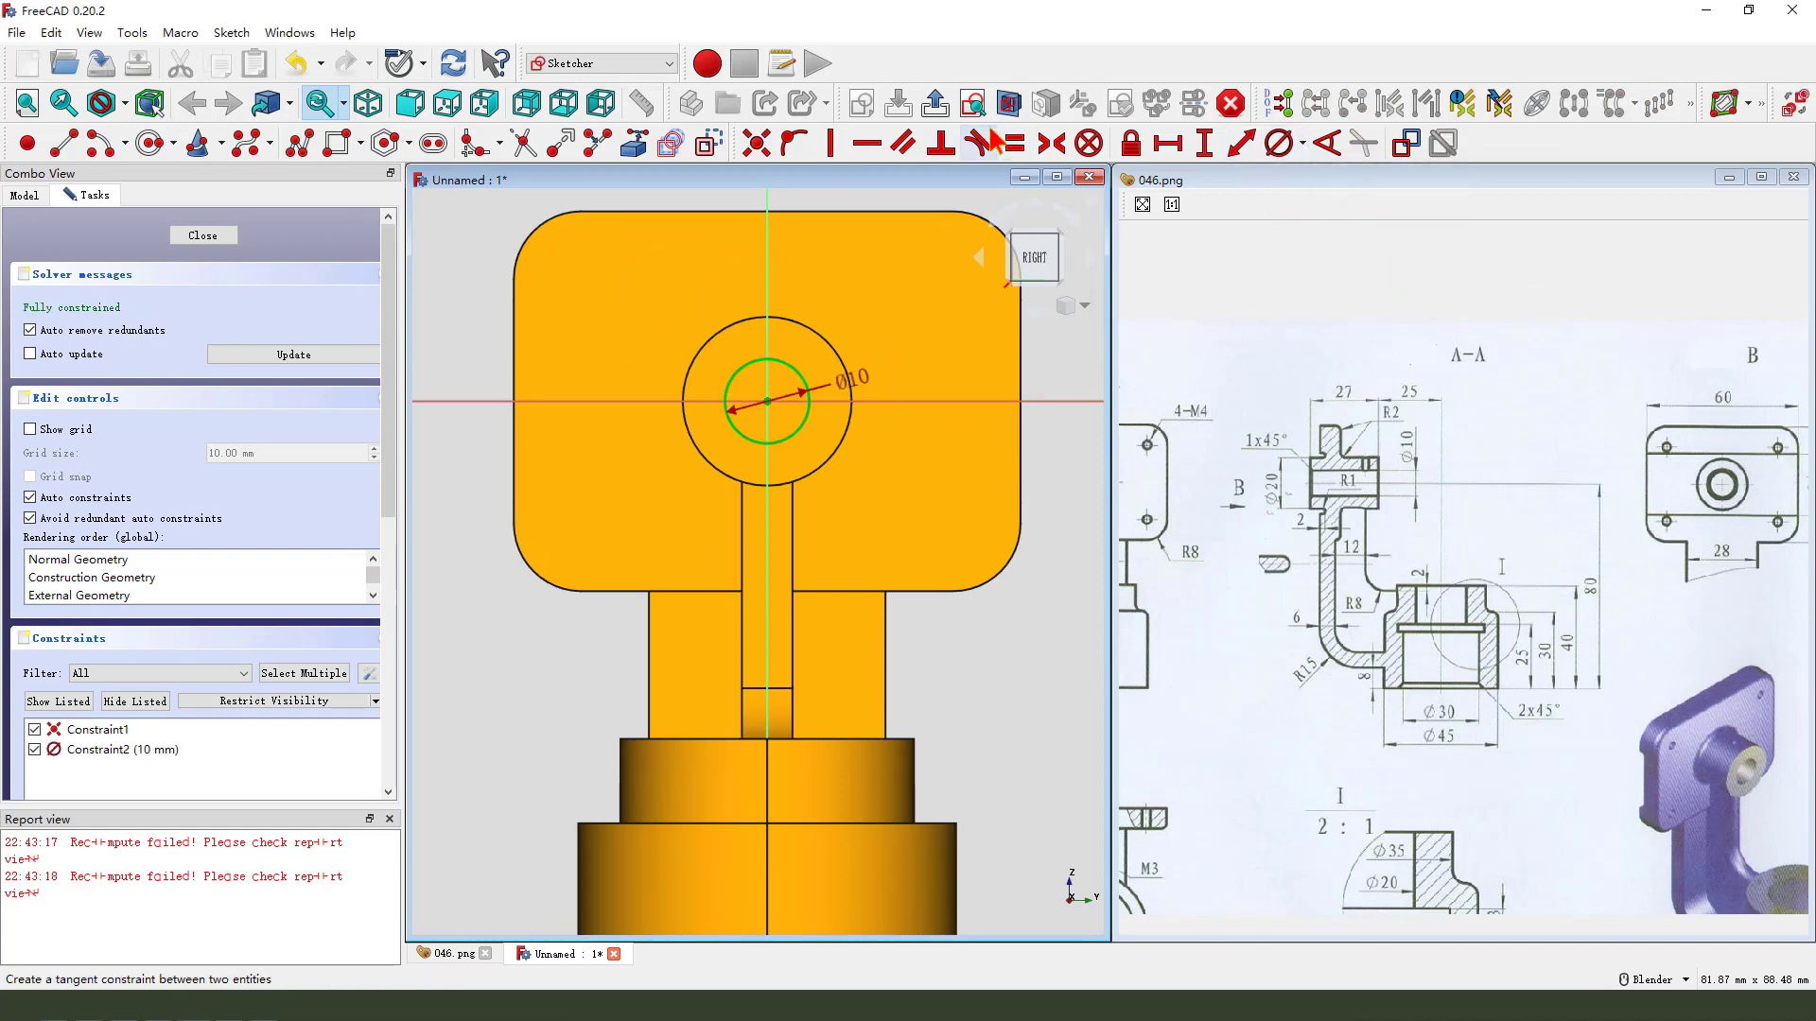
- Close the sketch and pocket the circle Through all to cut the hole
{"action": "left_click", "coordinate": [941, 106]}
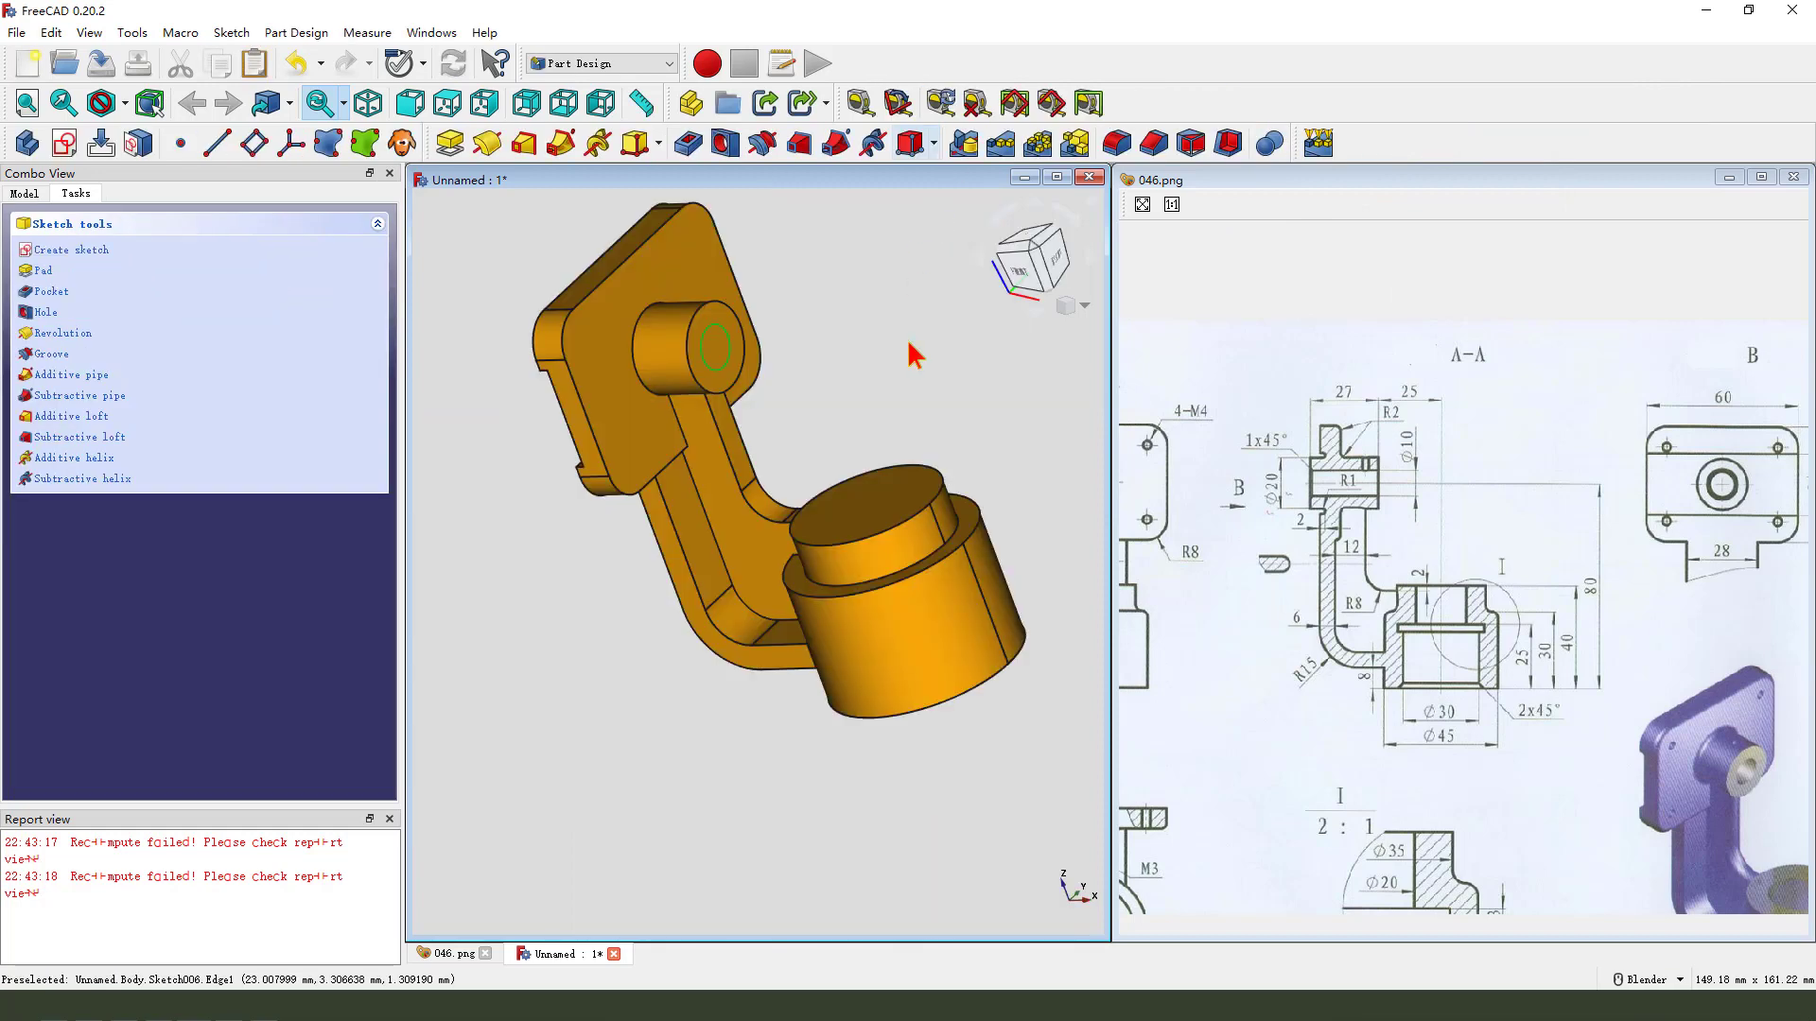
{"action": "left_click", "coordinate": [691, 155]}
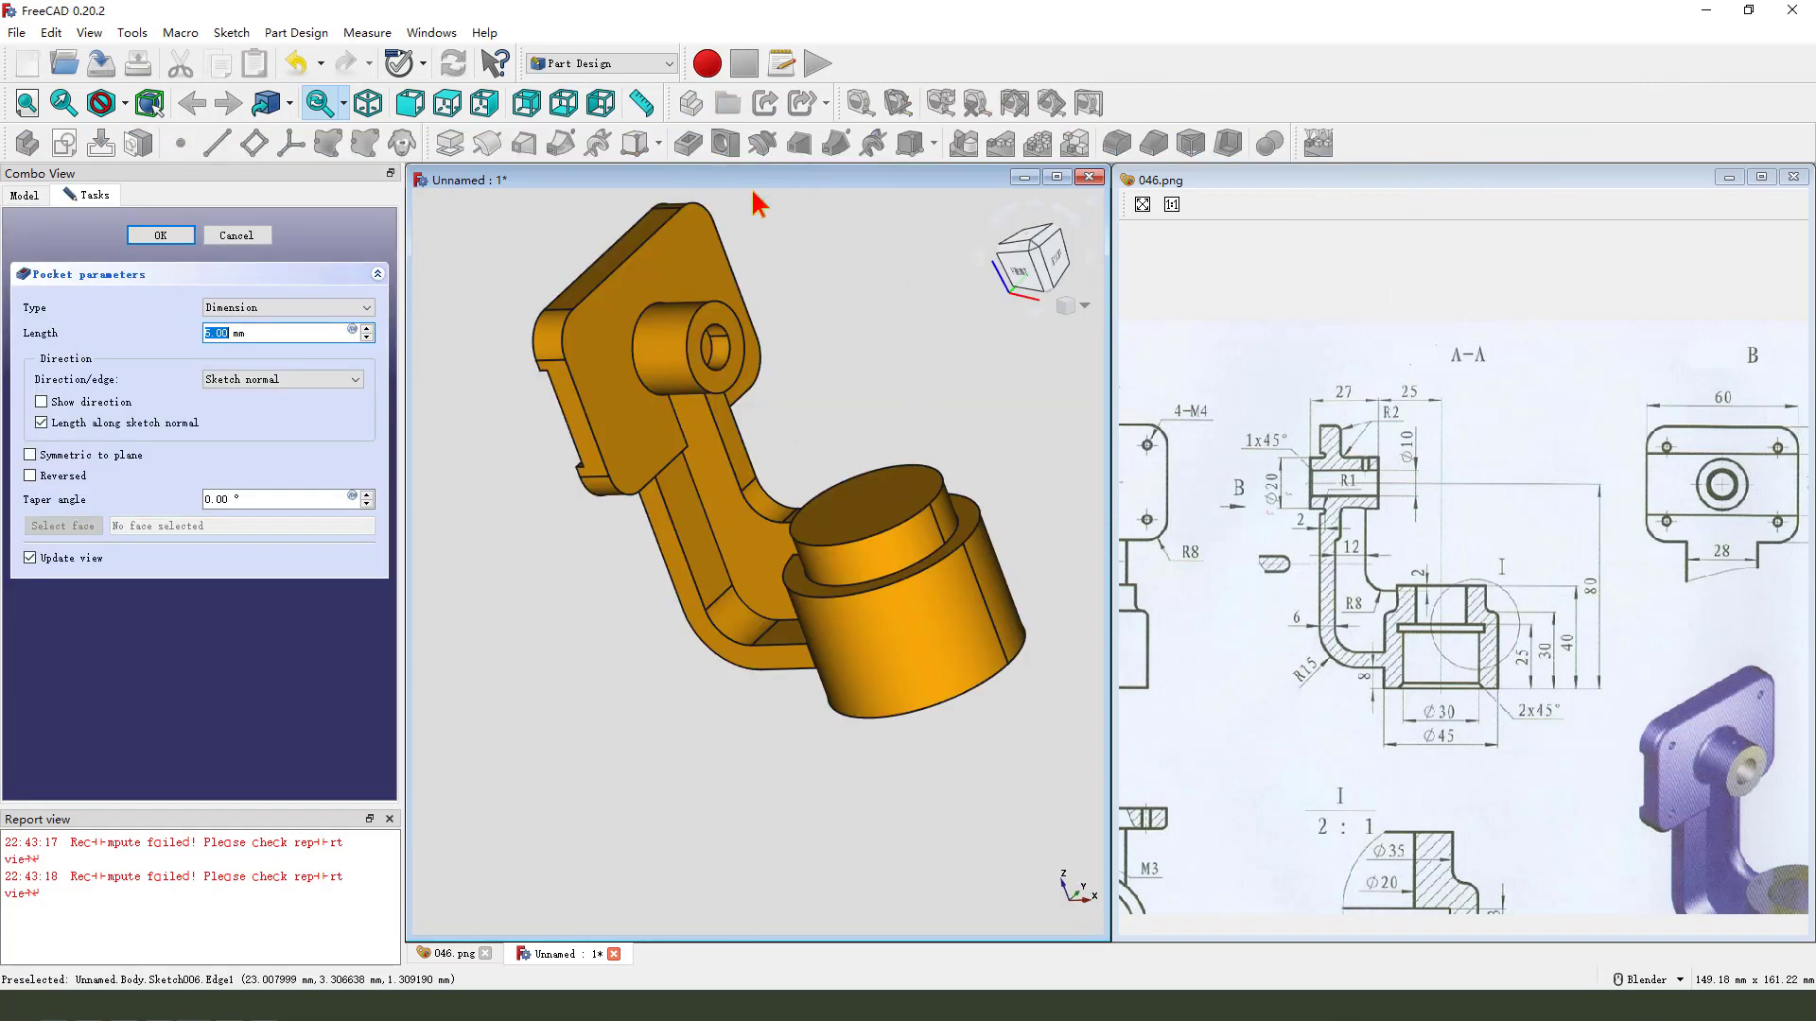
{"action": "left_click", "coordinate": [283, 309]}
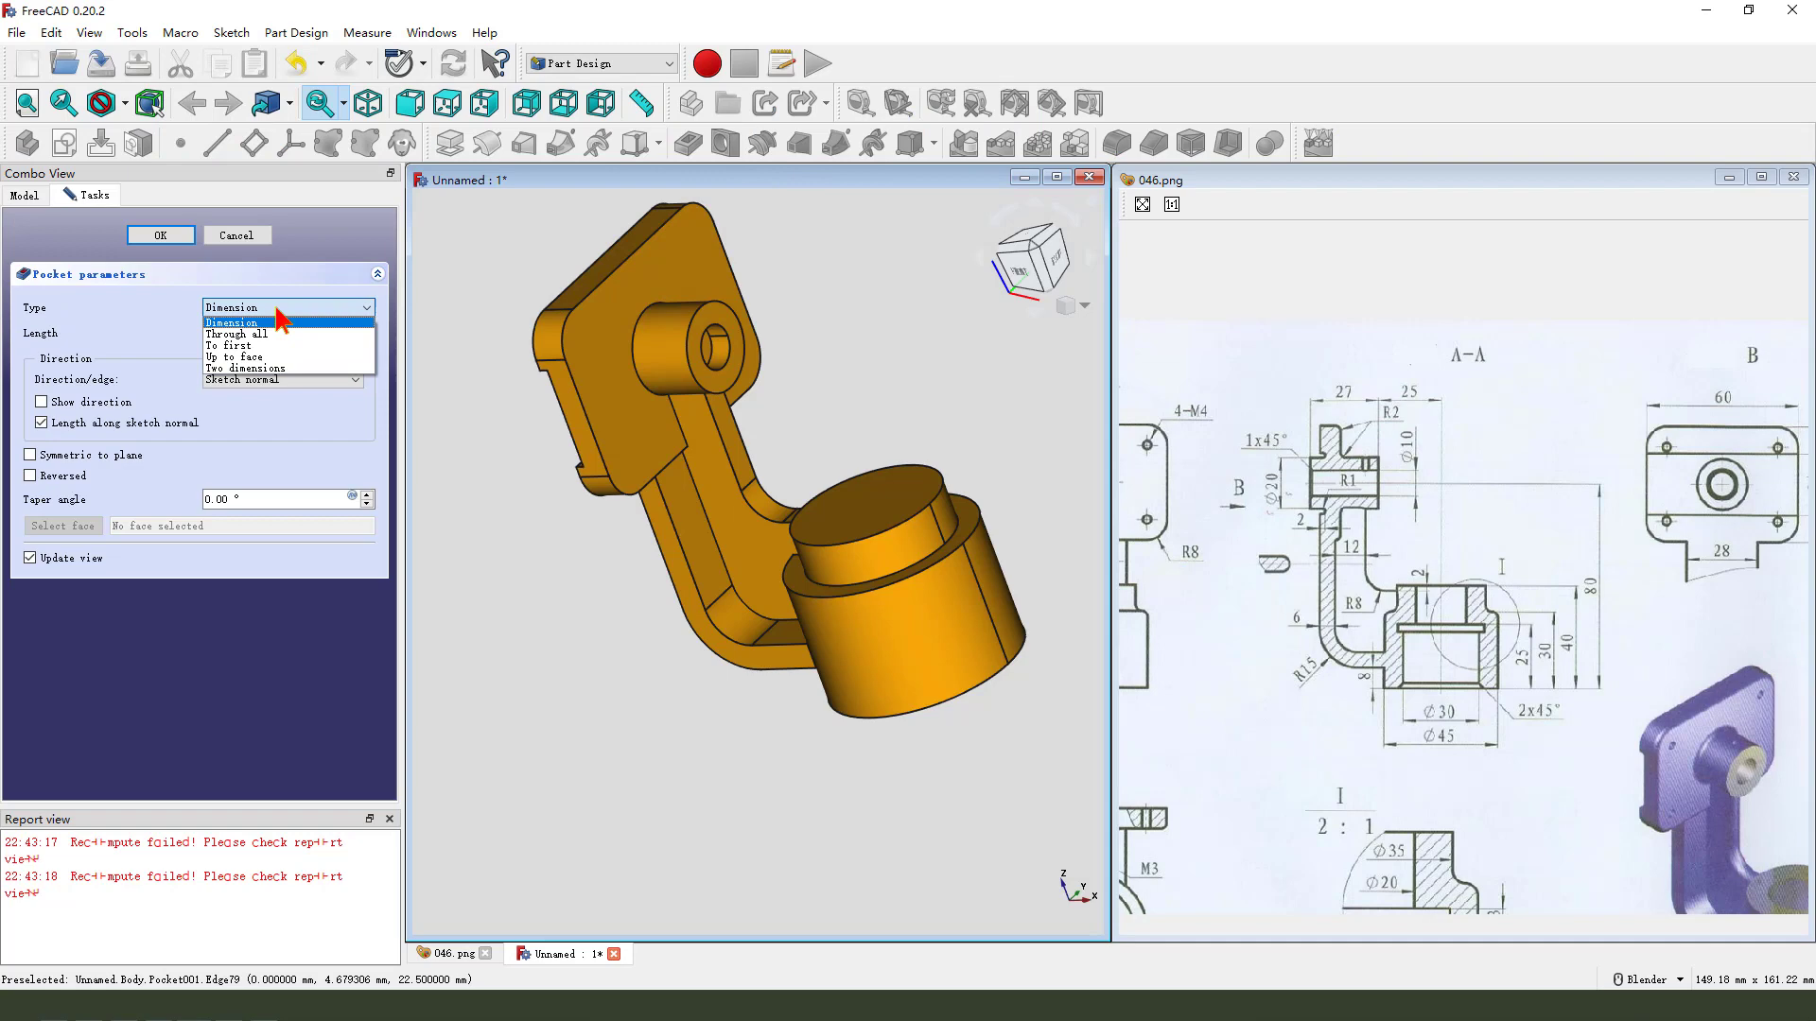
{"action": "left_click", "coordinate": [269, 336]}
{"action": "mouse_move", "coordinate": [625, 397]}
{"action": "middle_mouse_down"}
{"action": "mouse_move", "coordinate": [819, 411]}
{"action": "mouse_move", "coordinate": [636, 394]}
{"action": "middle_mouse_up"}
{"action": "left_click", "coordinate": [176, 236]}
{"action": "scroll", "coordinate": [610, 300], "scroll_direction": "down", "scroll_amount": 1}
{"action": "middle_click_drag", "start_coordinate": [889, 473], "coordinate": [866, 492]}
{"action": "middle_click_drag", "start_coordinate": [1492, 696], "coordinate": [1431, 621]}
{"action": "left_click_drag", "start_coordinate": [1432, 621], "coordinate": [1422, 612]}
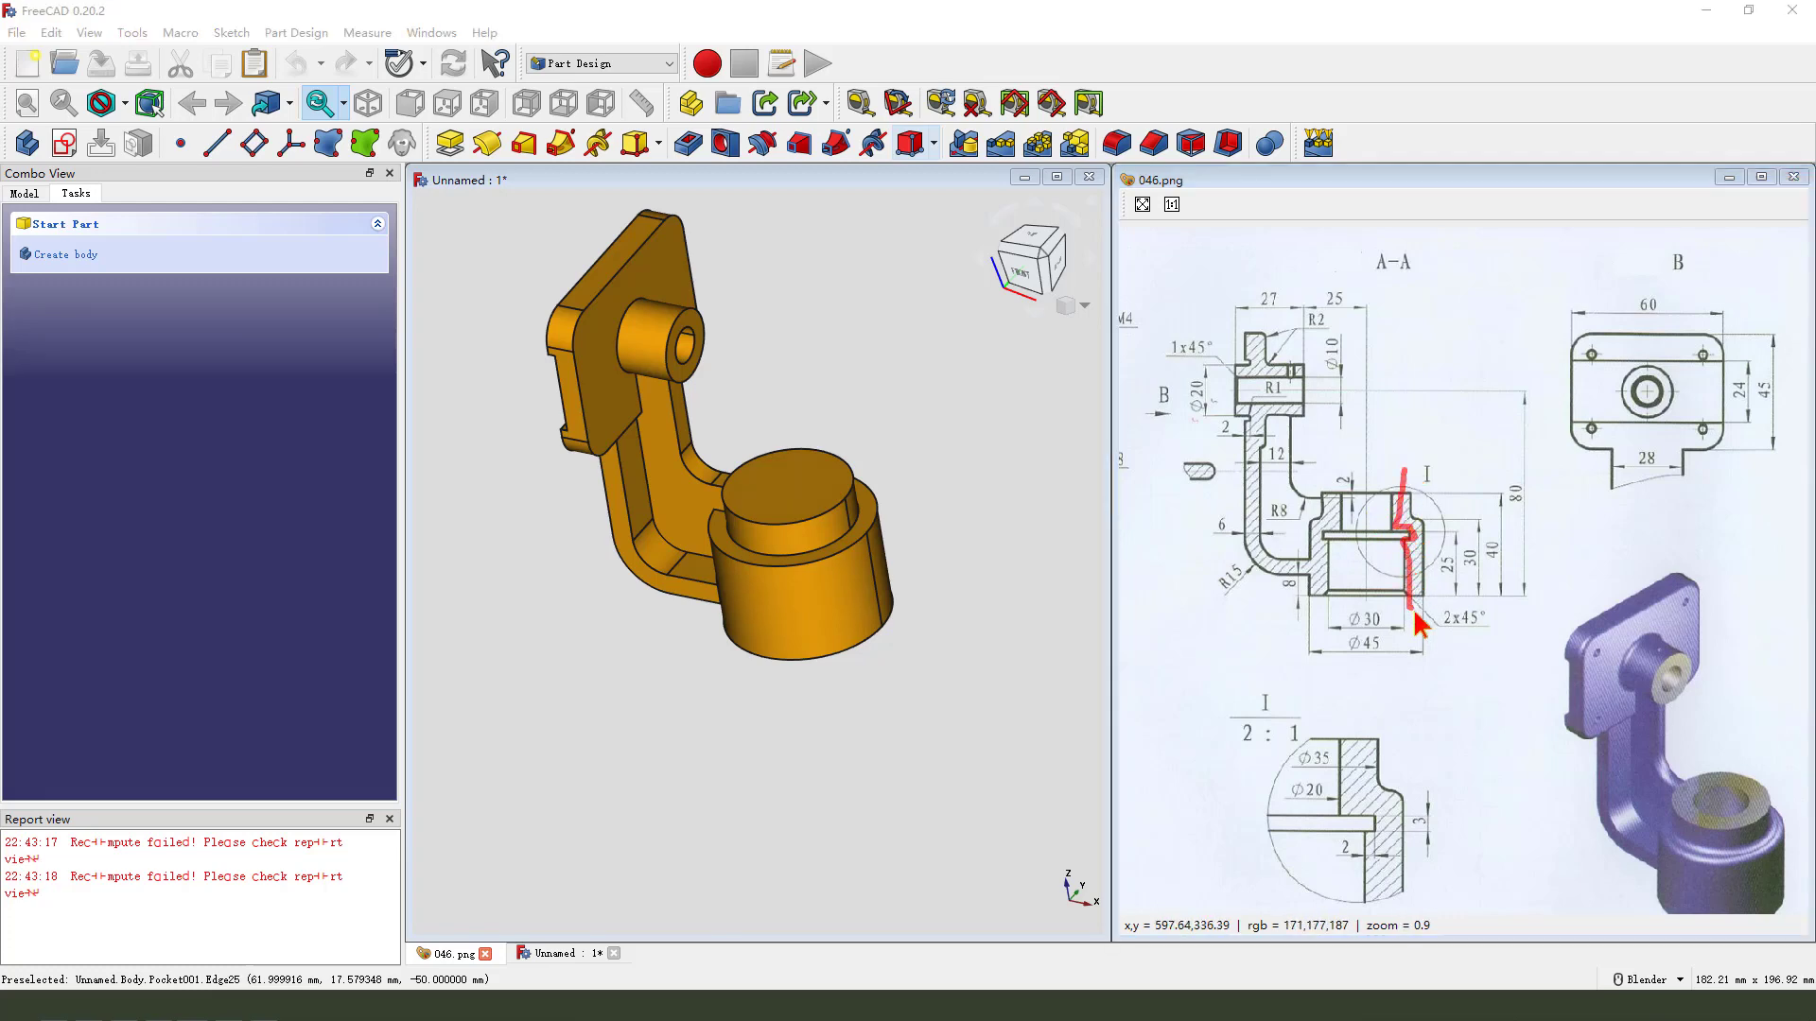
{"action": "key", "text": "Escape"}
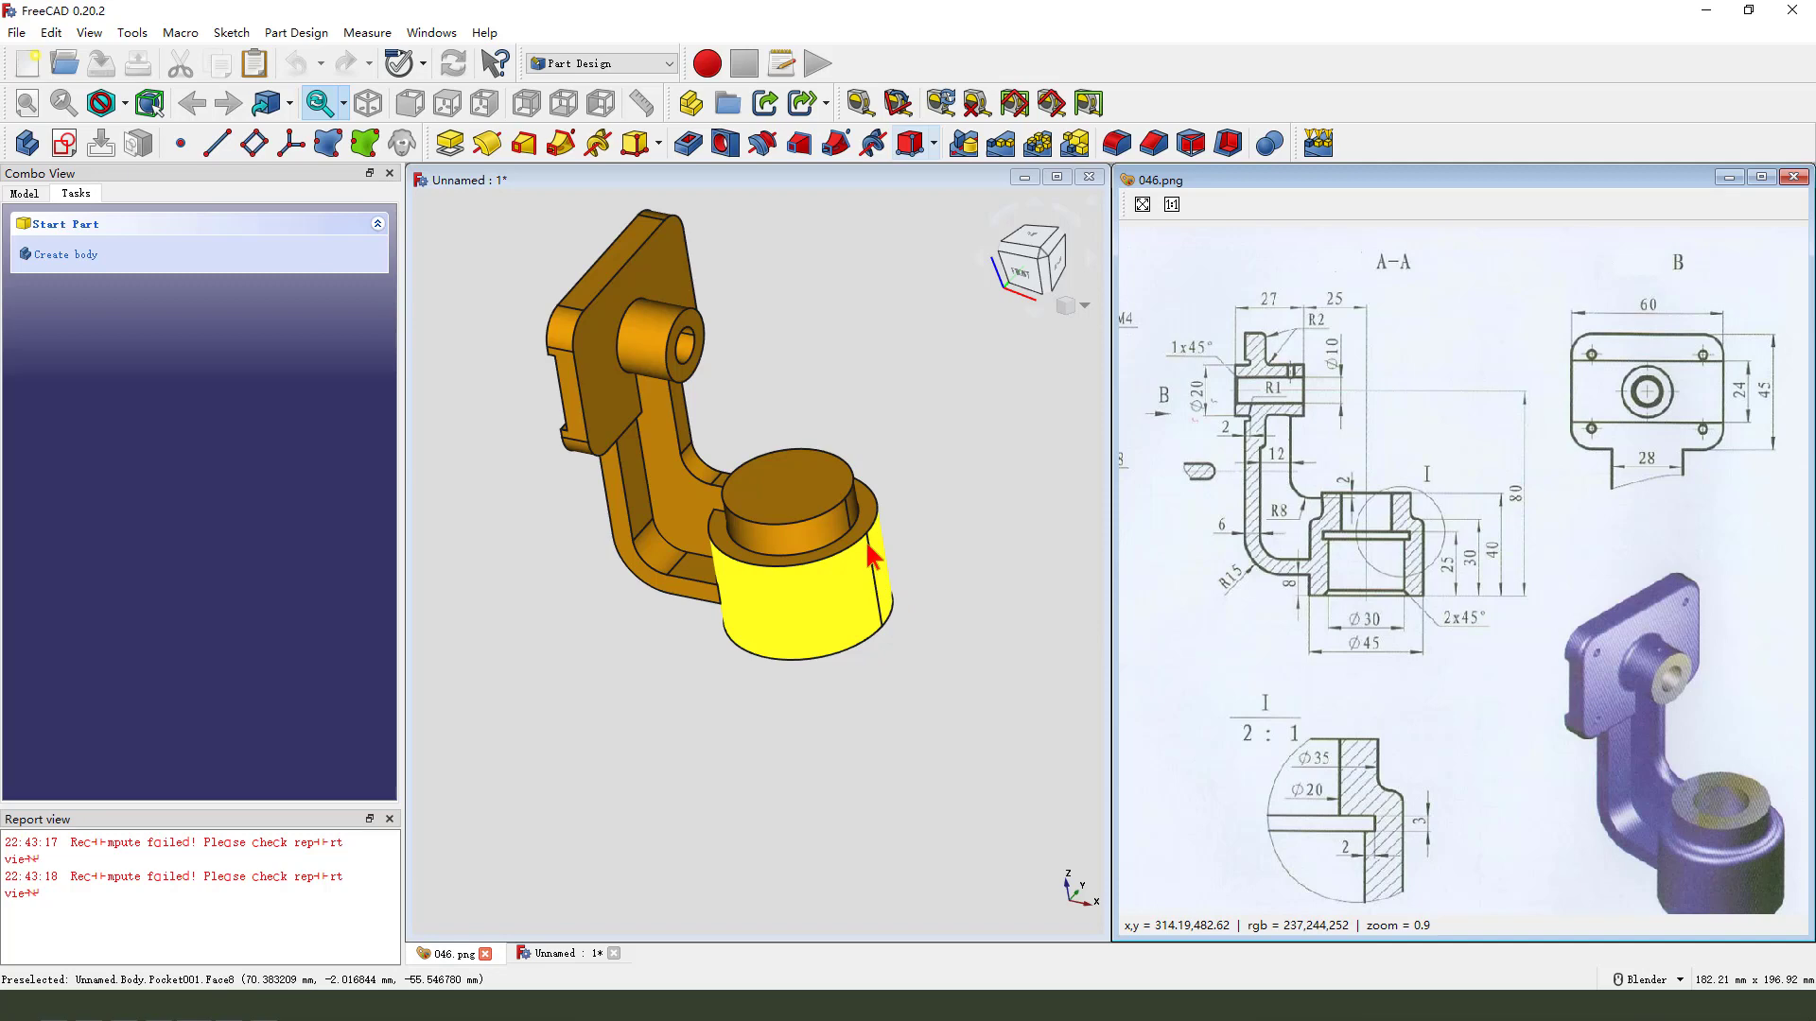
- Create a sketch on the XZ plane and import the lower boss's top and bottom edges as external geometry
{"action": "left_click", "coordinate": [65, 143]}
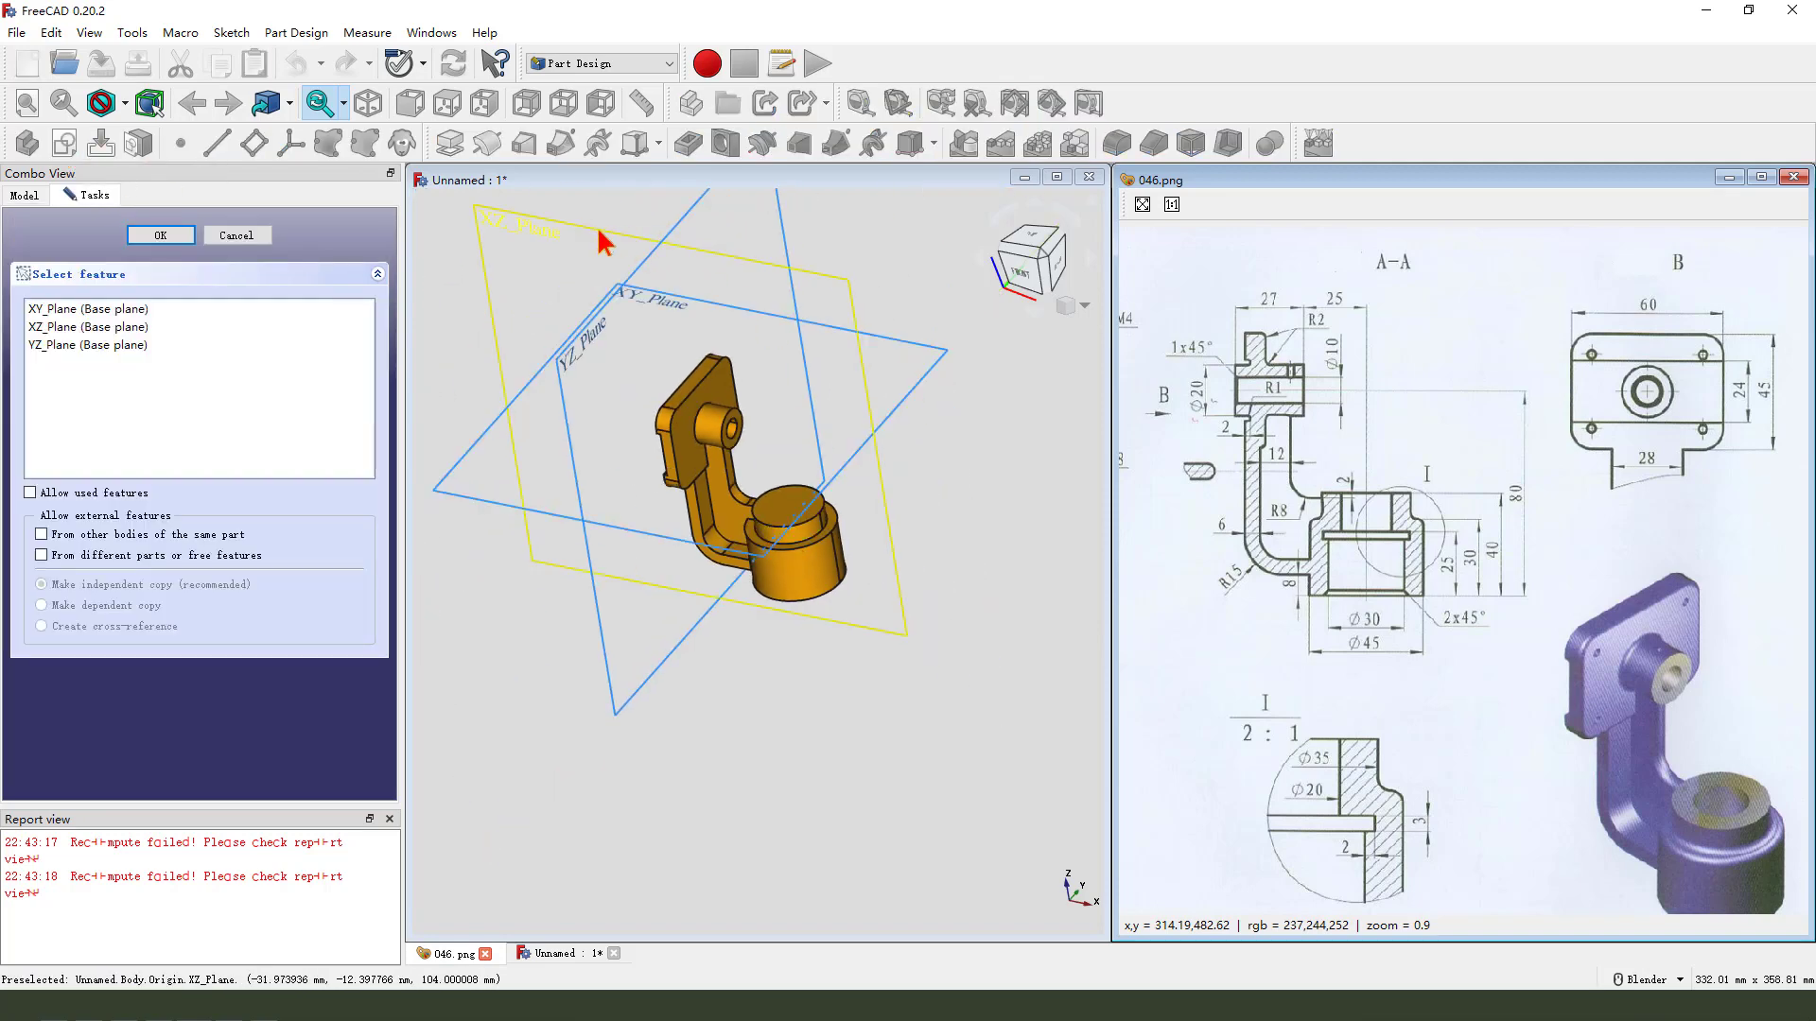
{"action": "left_click", "coordinate": [593, 225]}
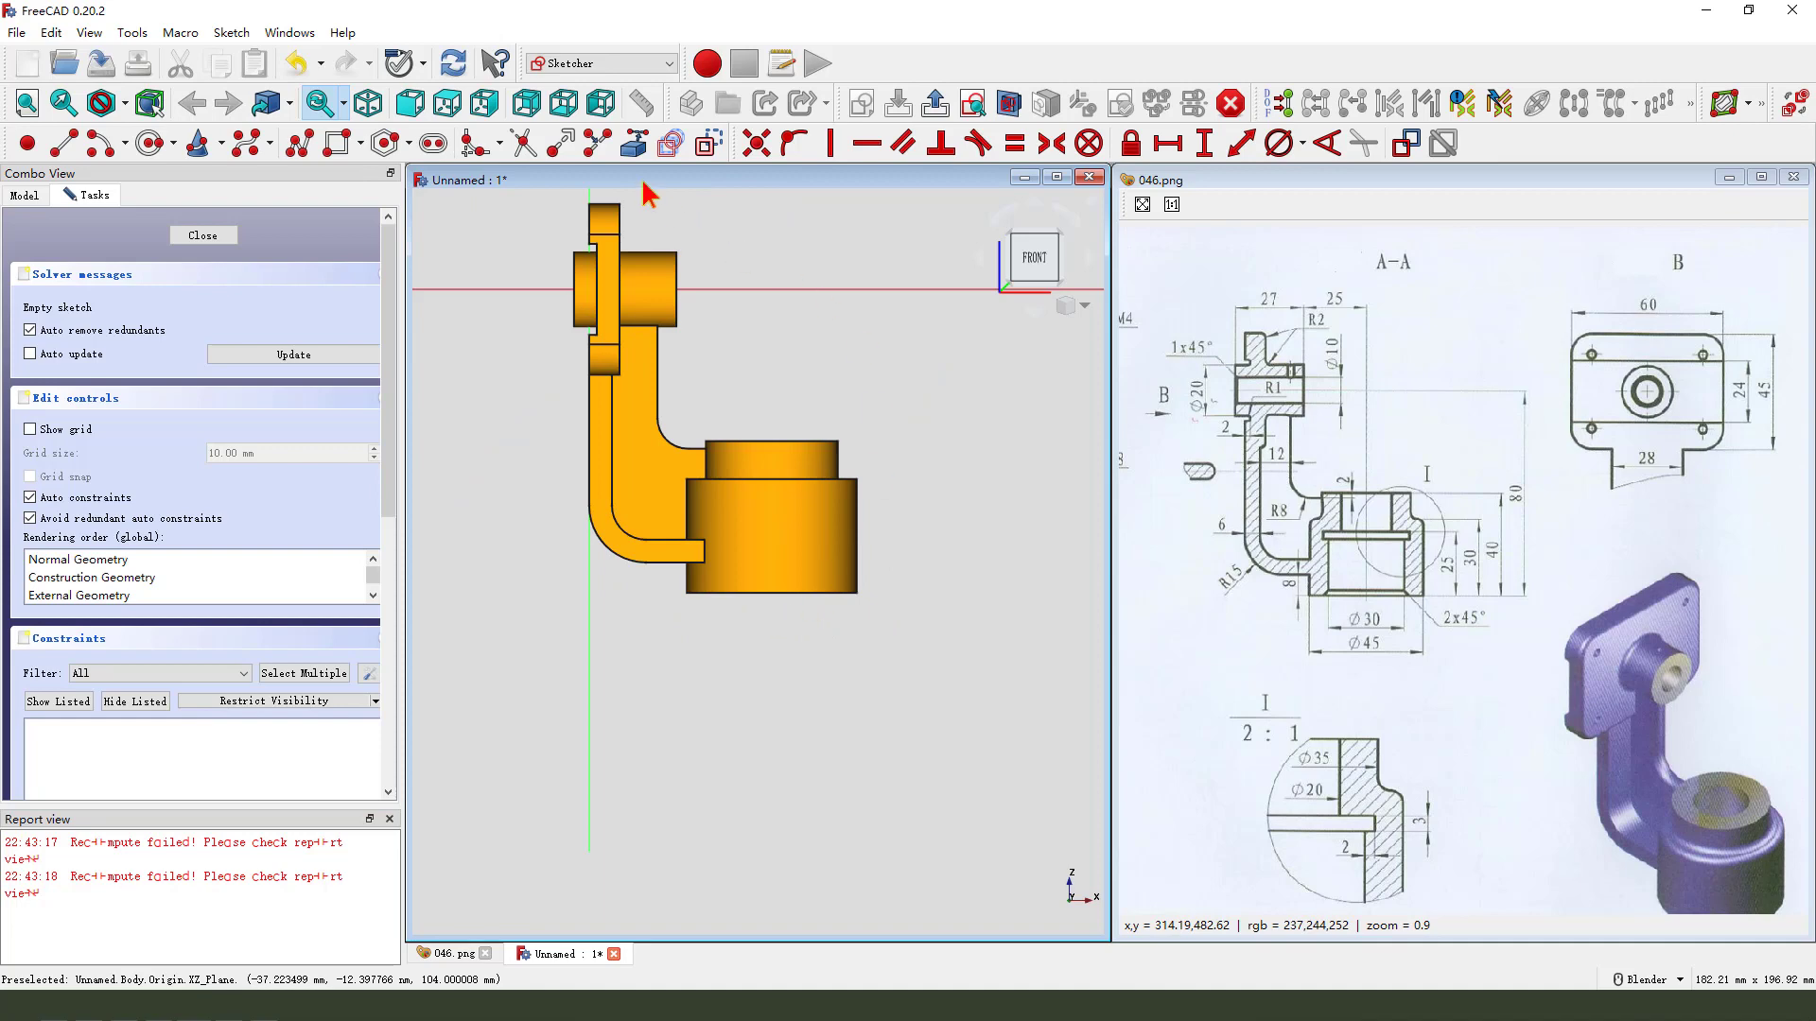
{"action": "left_click", "coordinate": [634, 143]}
{"action": "left_click", "coordinate": [788, 438]}
{"action": "left_click", "coordinate": [834, 593]}
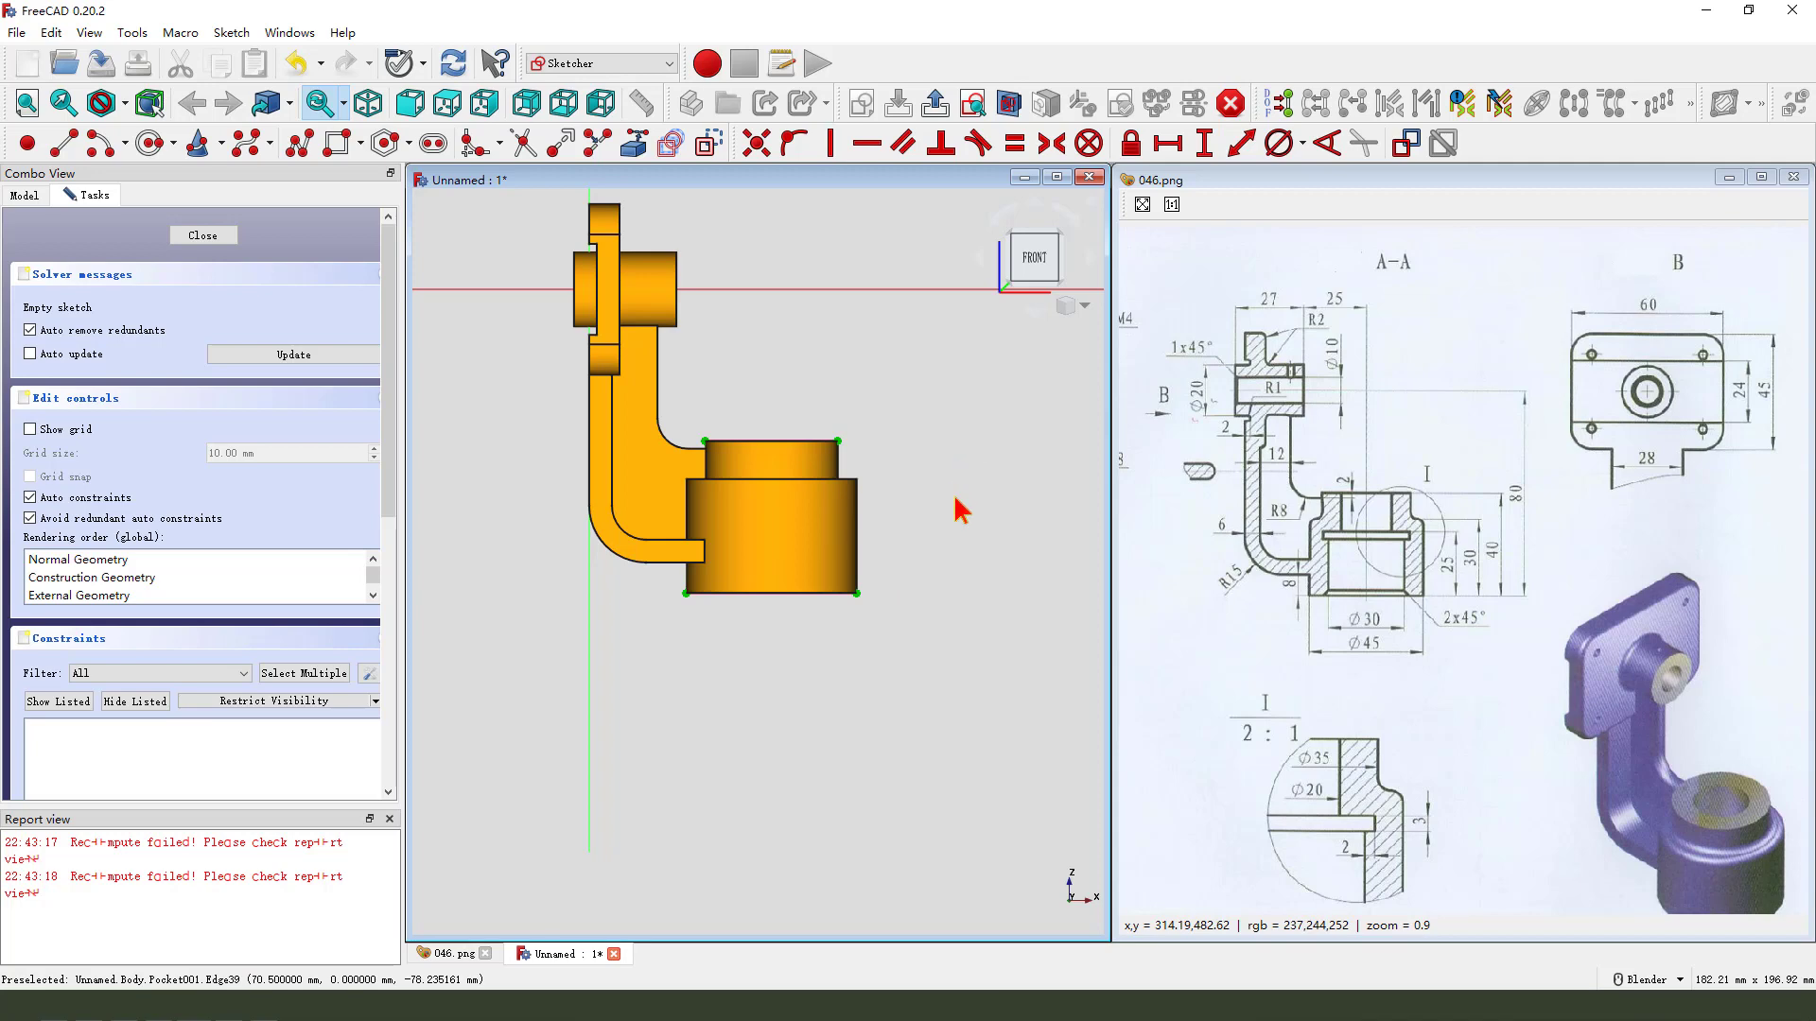
- Hide the Pocket001 solid so only the sketch geometry is visible
{"action": "left_click", "coordinate": [23, 195]}
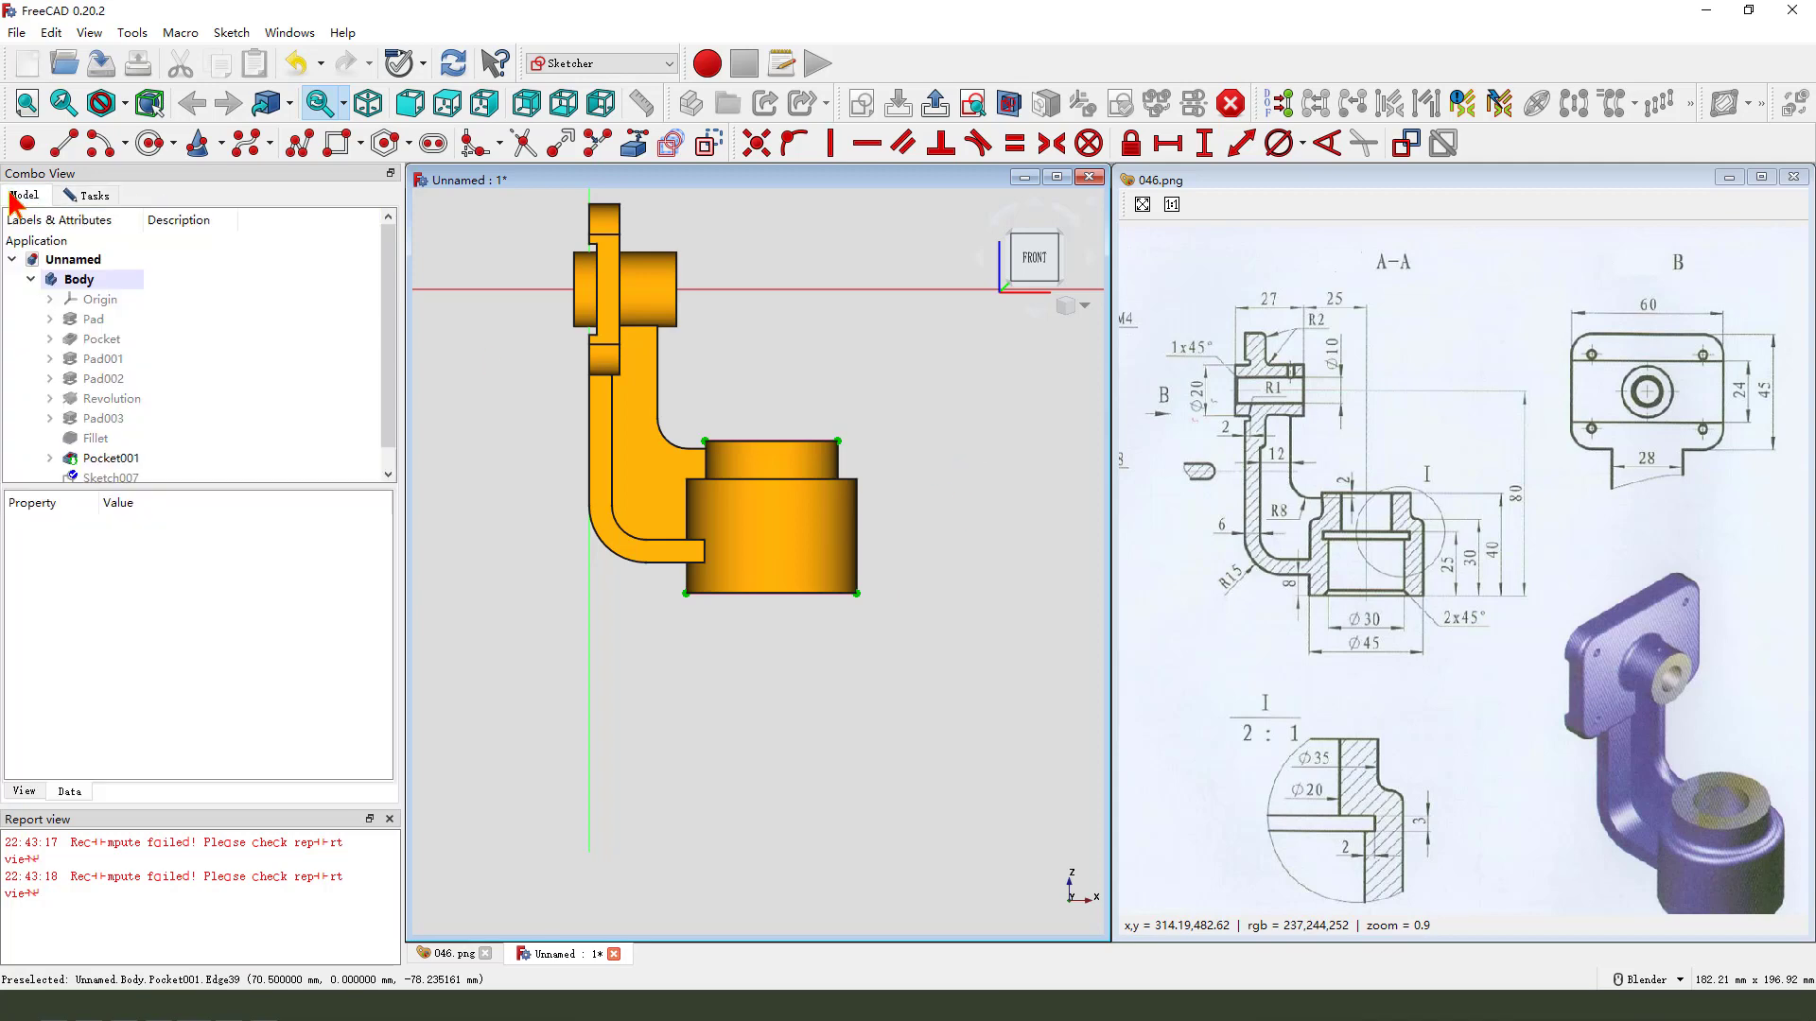
{"action": "left_click", "coordinate": [140, 458]}
{"action": "key", "text": "space"}
{"action": "scroll", "coordinate": [846, 537], "scroll_direction": "up", "scroll_amount": 1}
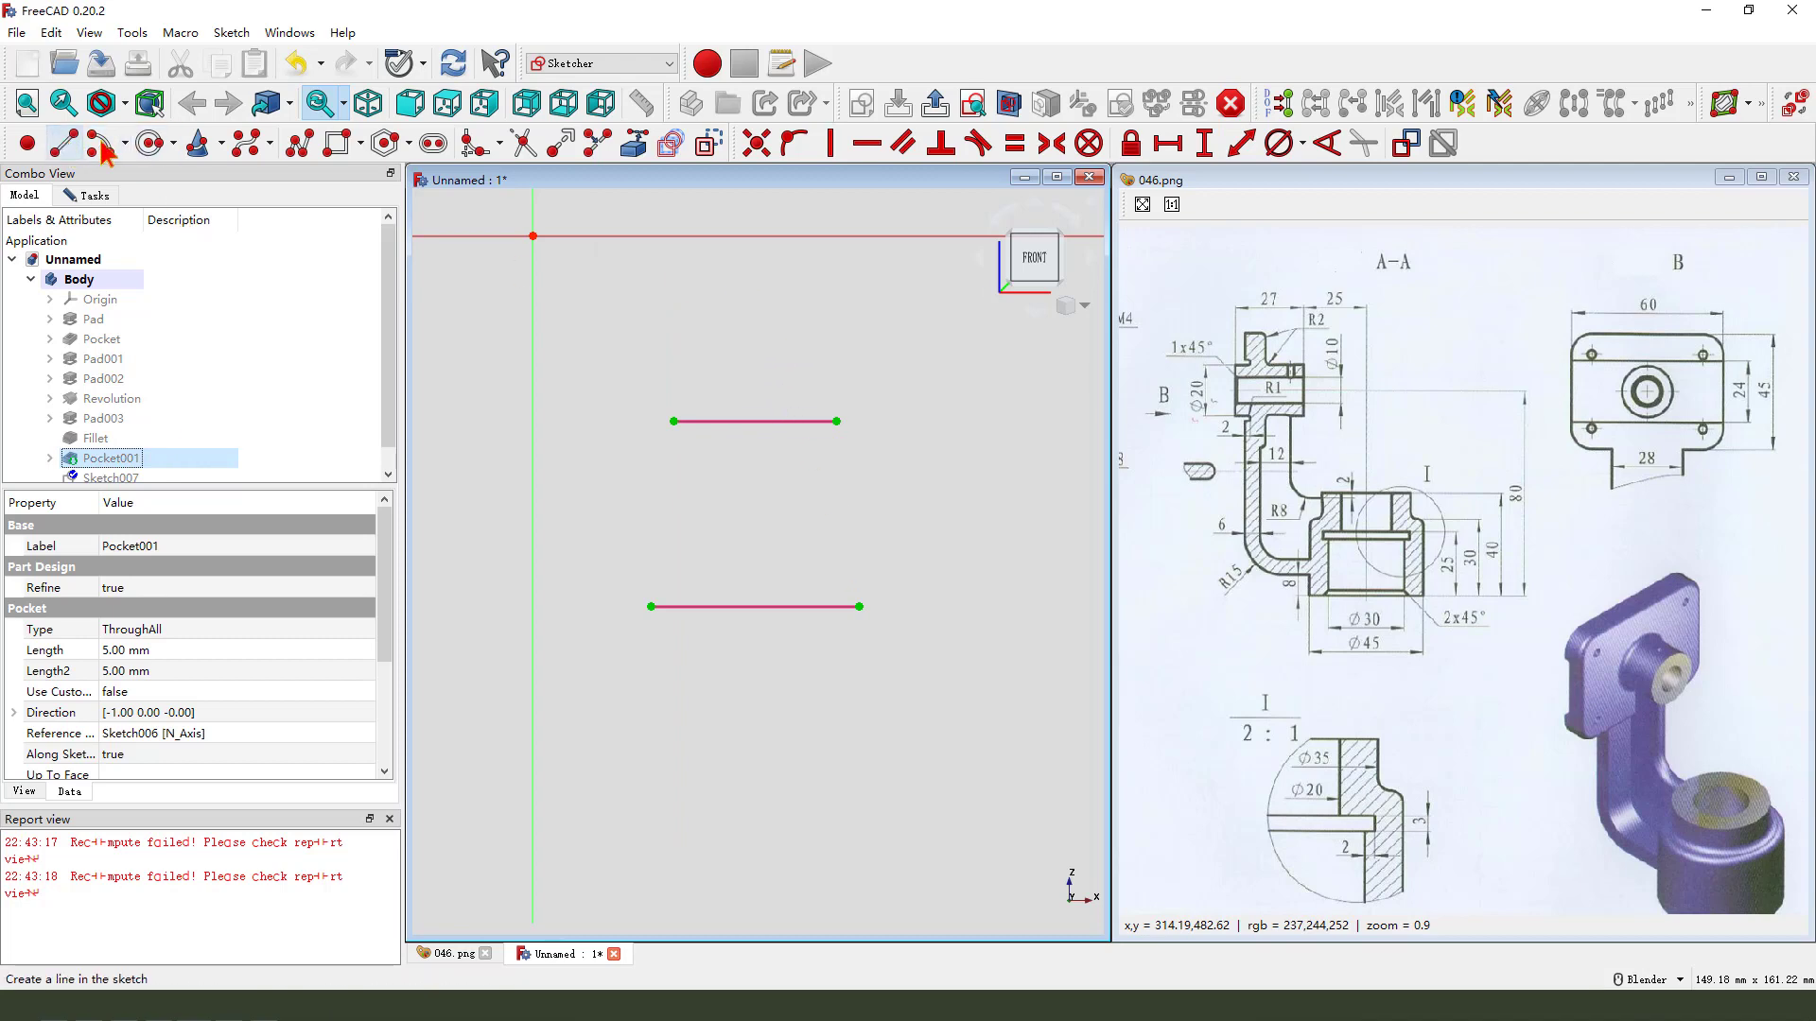
- Draw a closed stepped polyline profile running from the top reference edge down to the bottom edge
{"action": "left_click", "coordinate": [248, 143]}
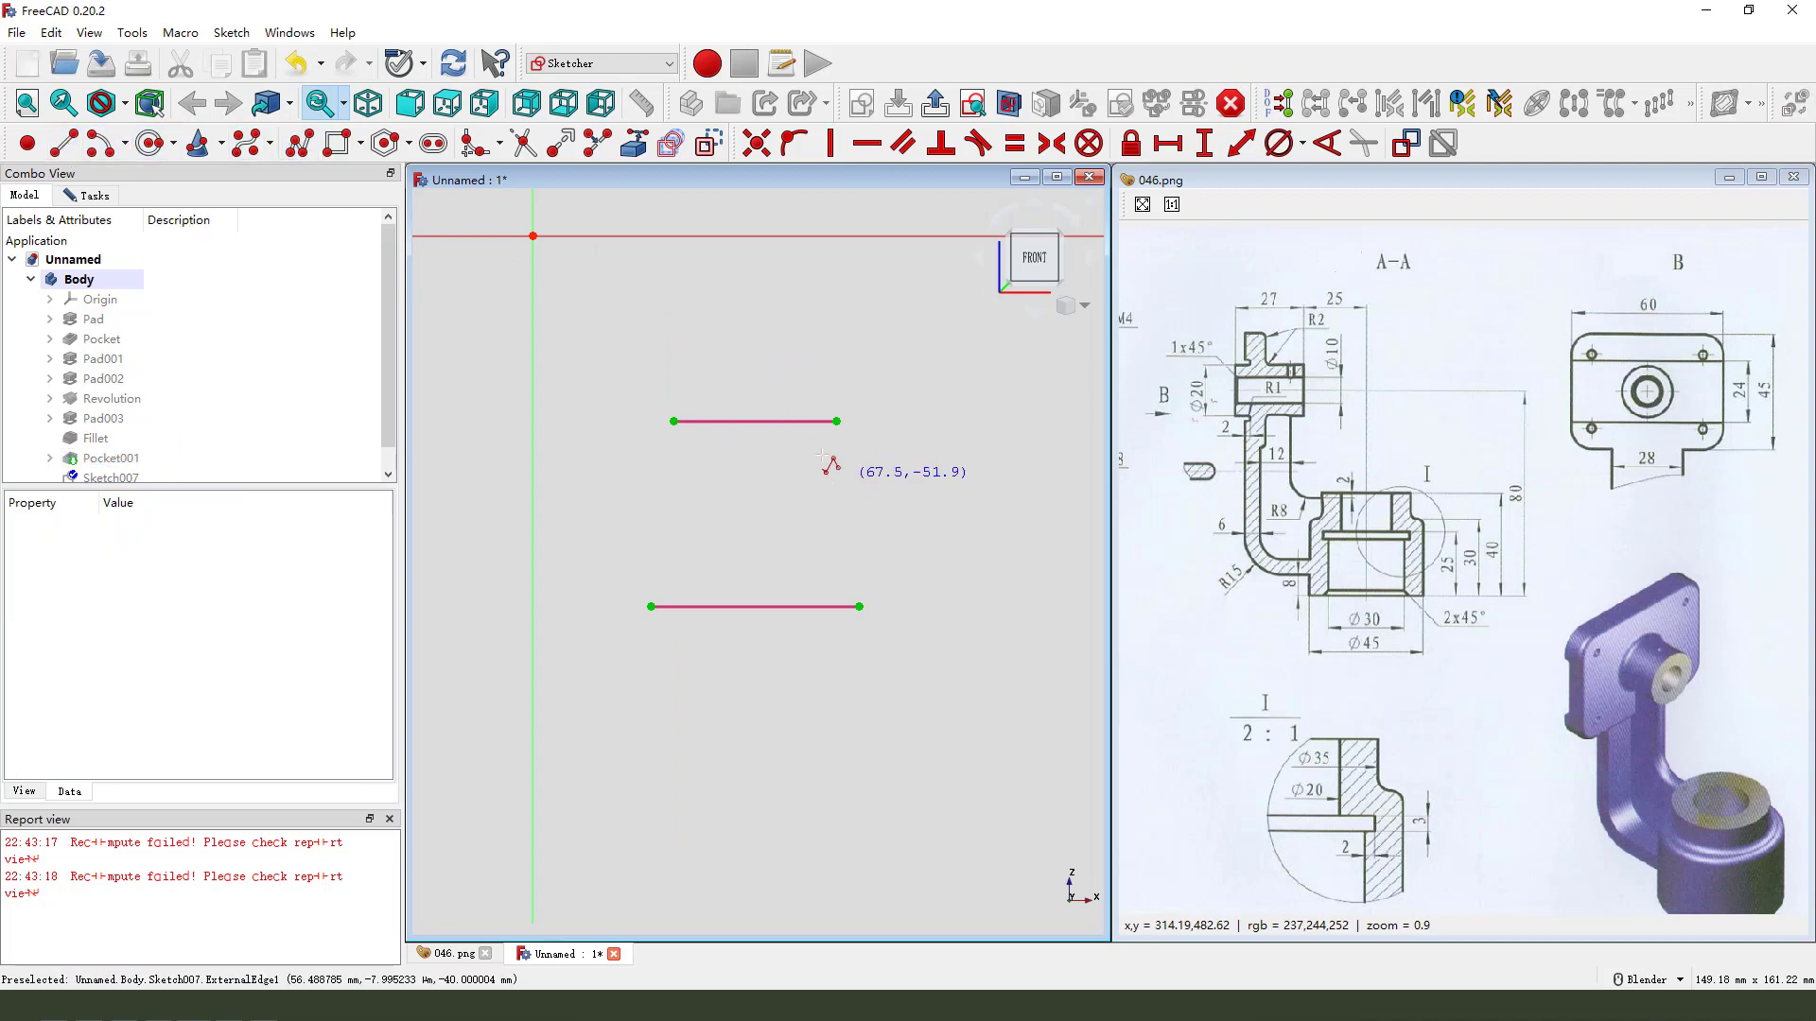
{"action": "left_click", "coordinate": [753, 423]}
{"action": "left_click", "coordinate": [805, 421]}
{"action": "left_click", "coordinate": [805, 490]}
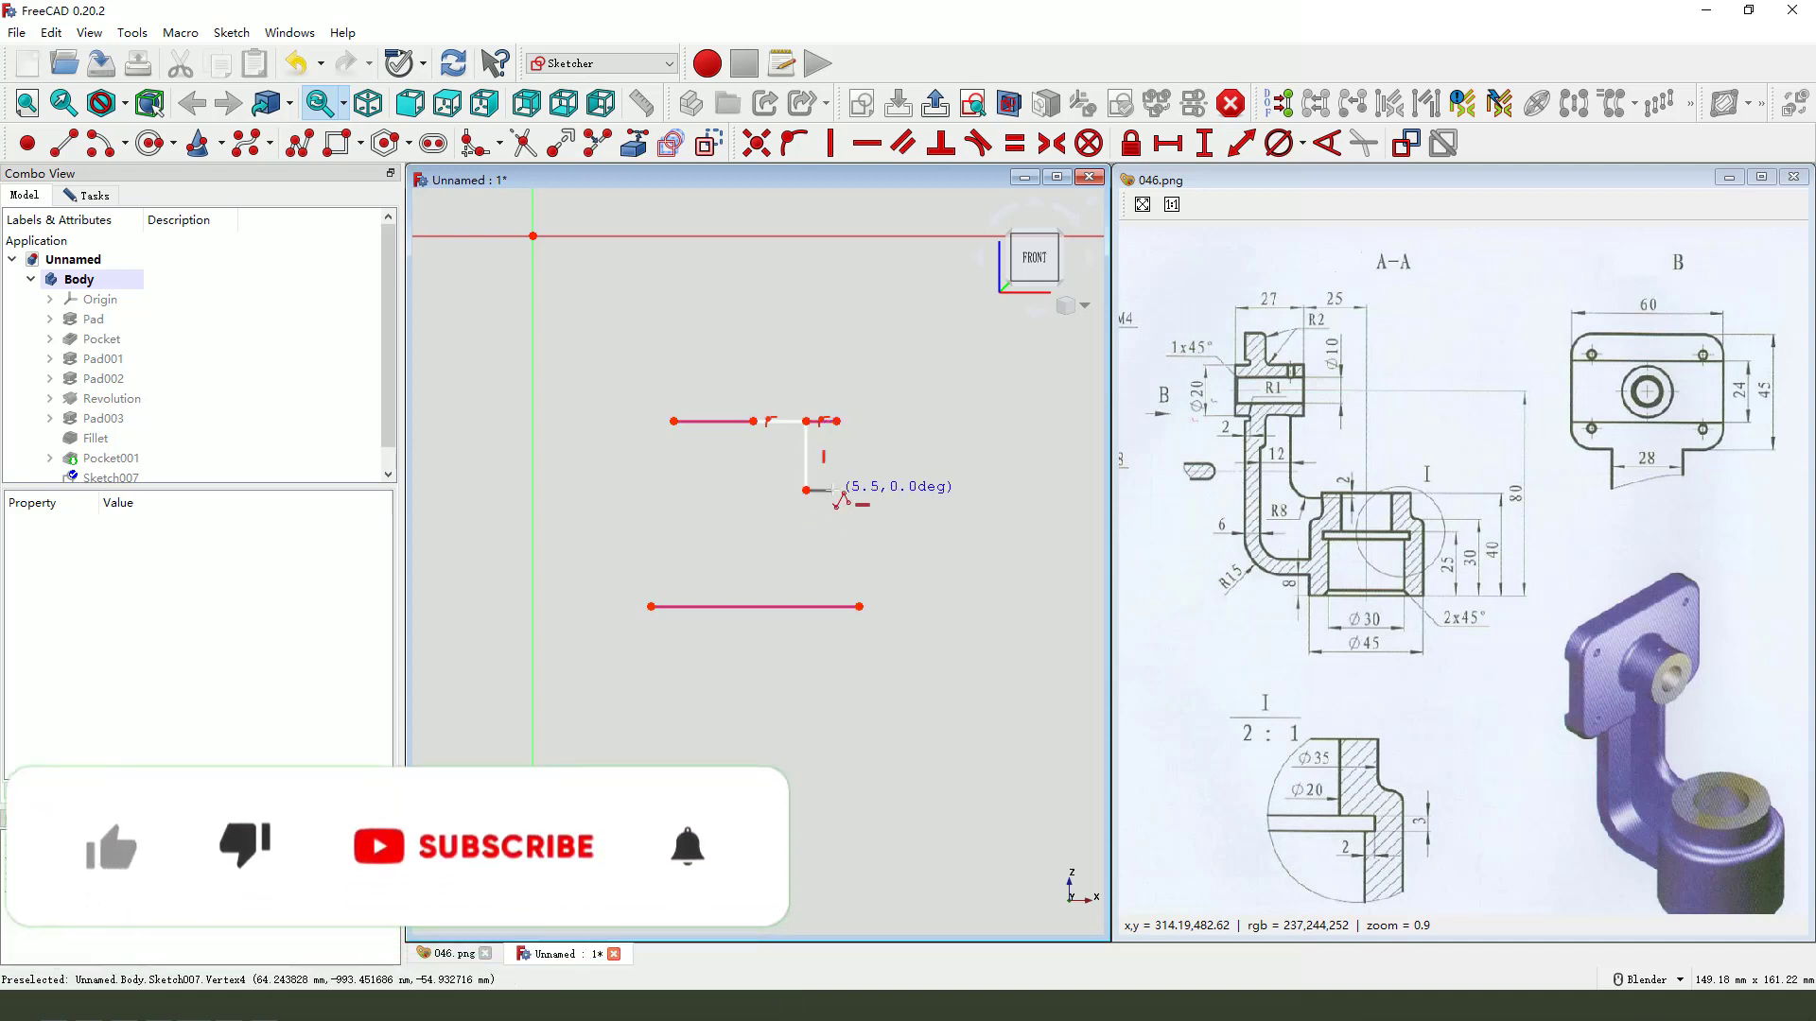
{"action": "left_click", "coordinate": [839, 490]}
{"action": "left_click", "coordinate": [841, 507]}
{"action": "left_click", "coordinate": [819, 507]}
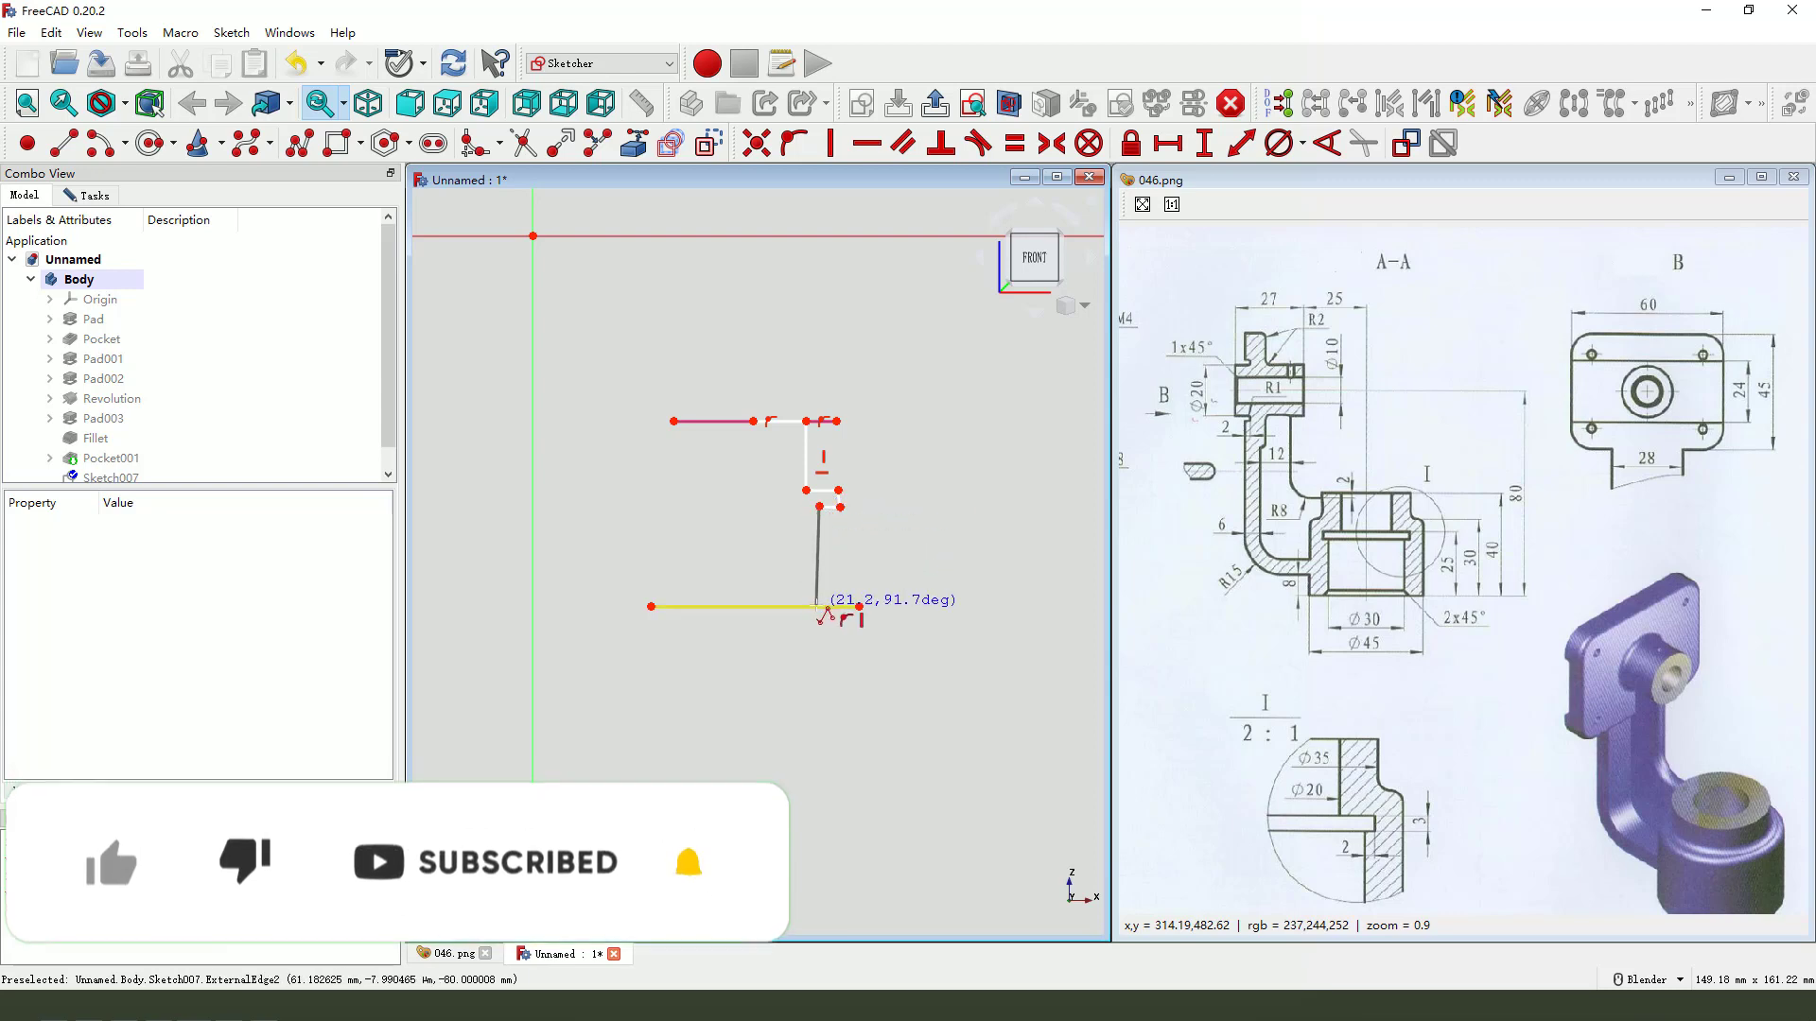
{"action": "left_click", "coordinate": [816, 606]}
{"action": "left_click", "coordinate": [754, 606]}
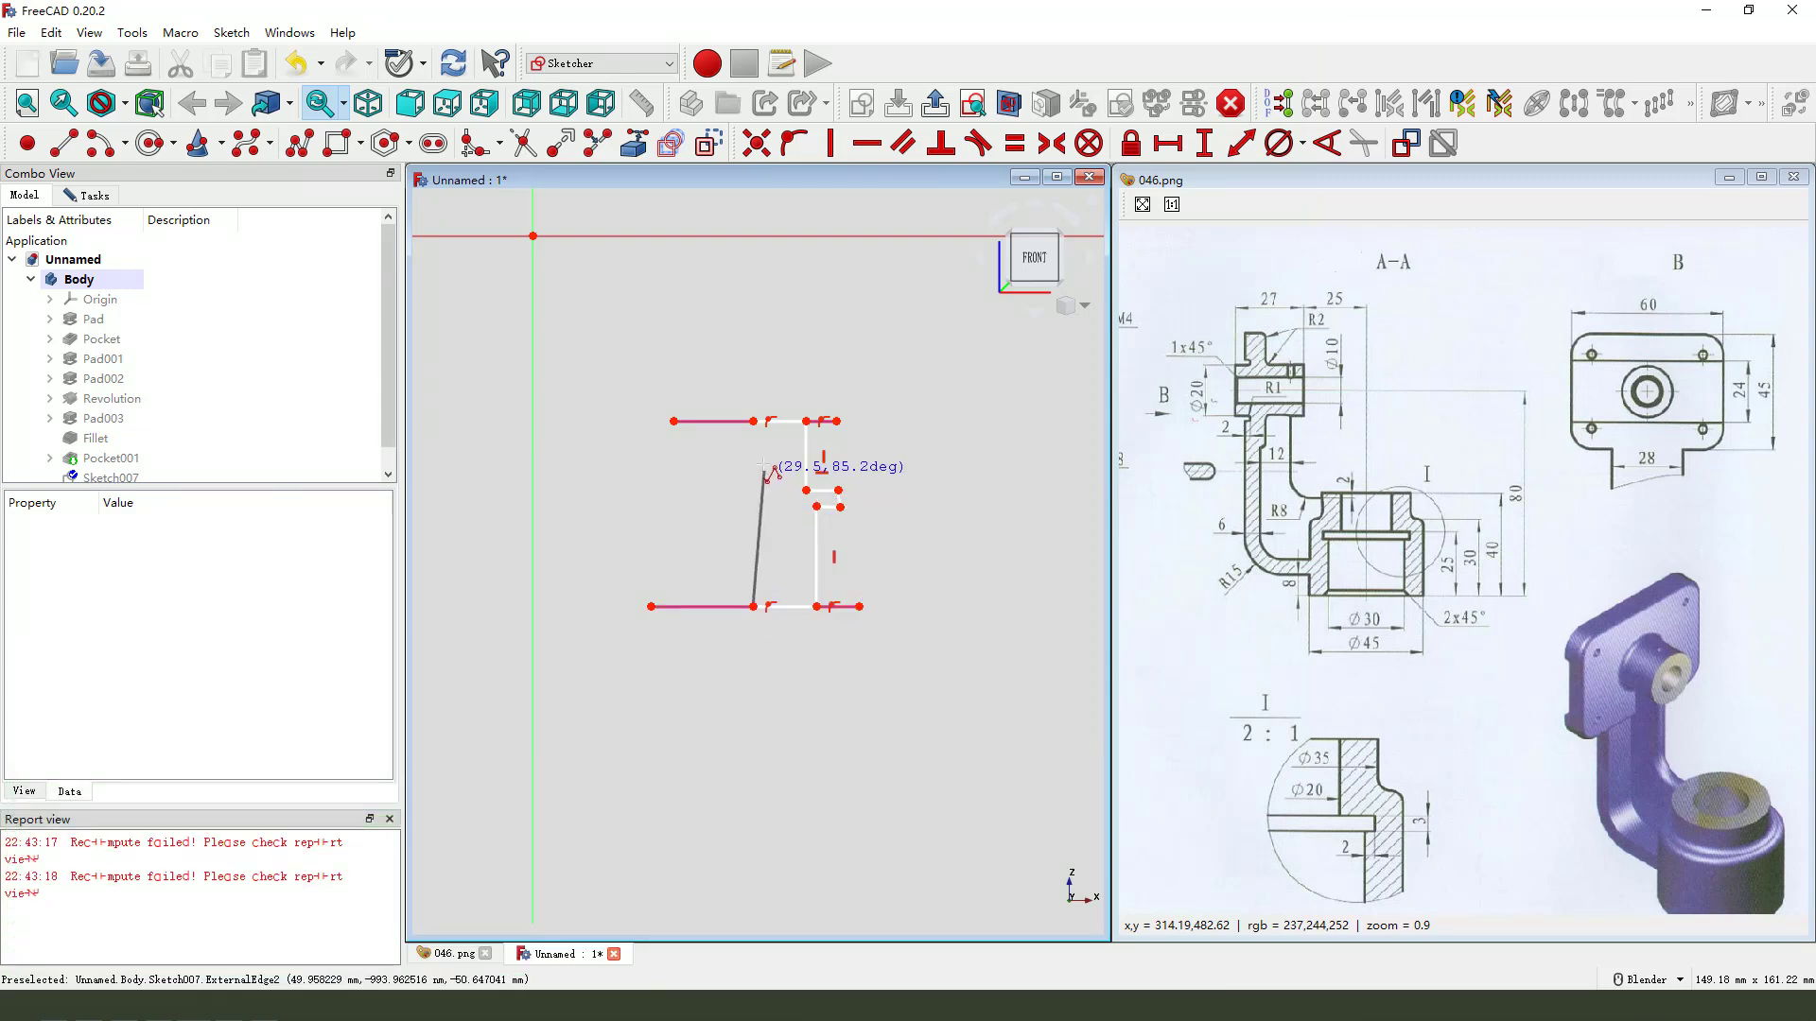
{"action": "left_click", "coordinate": [754, 420]}
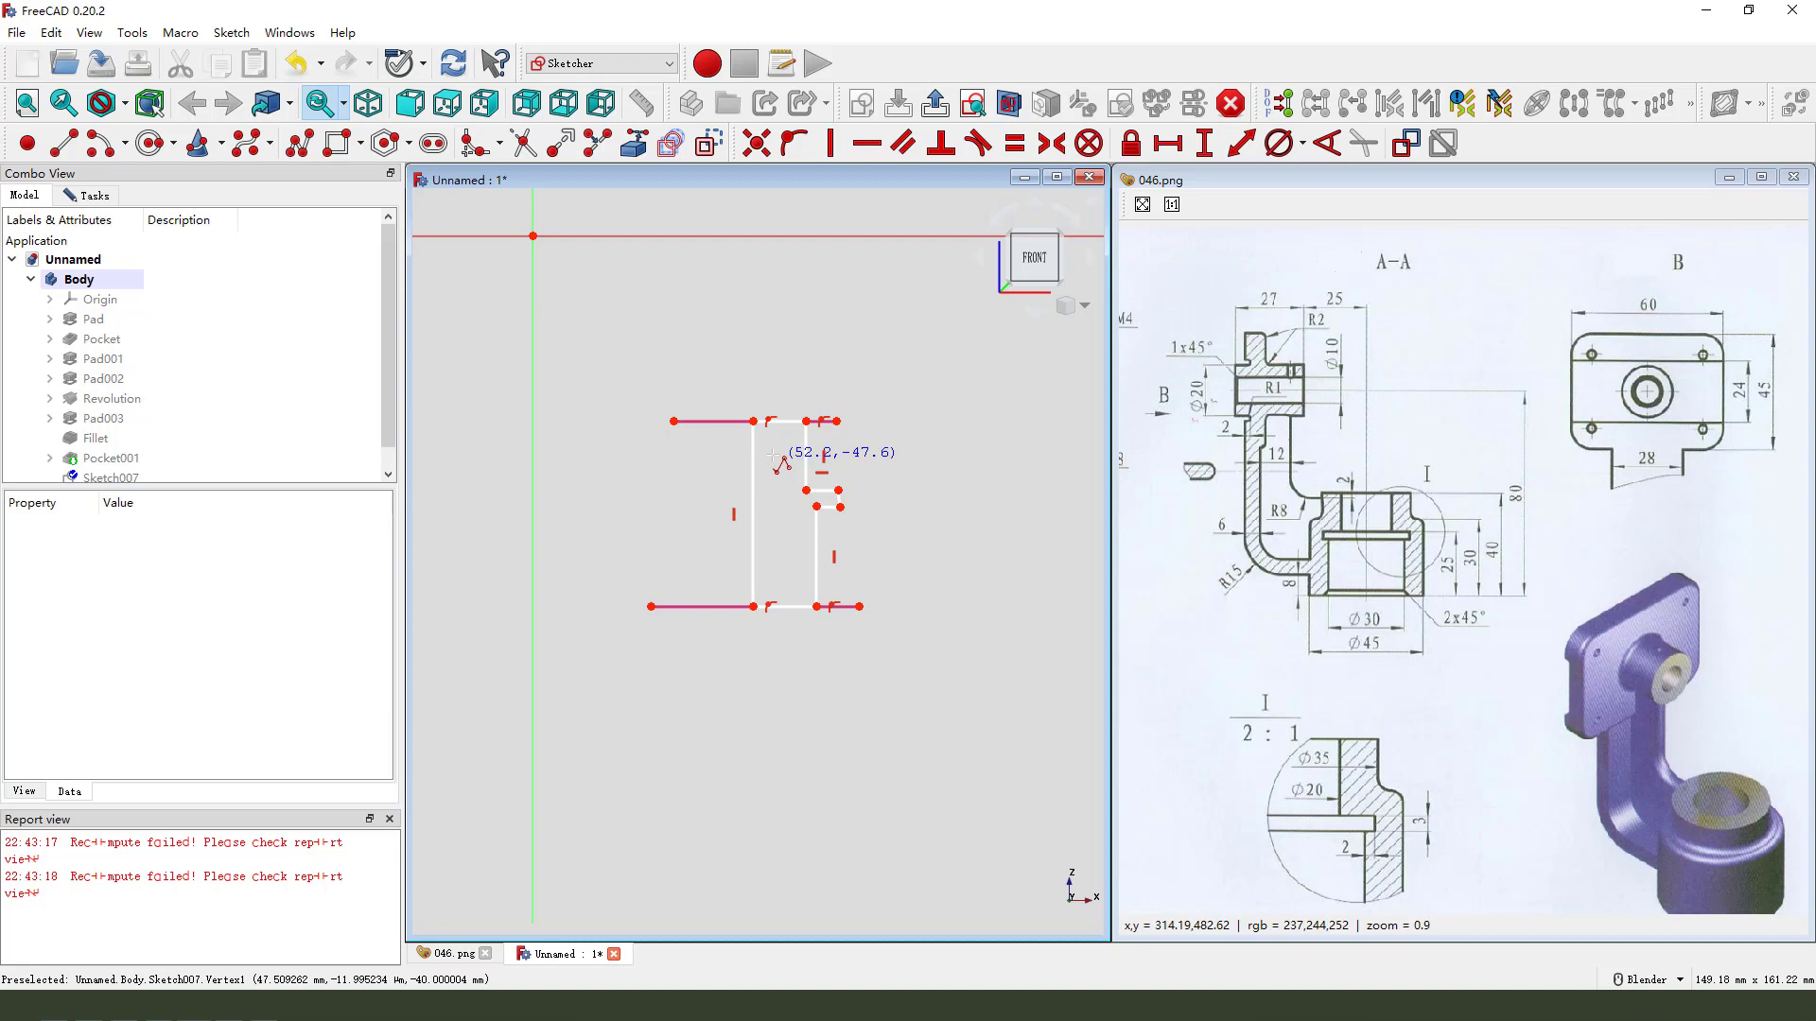
- Make the outline's top corner symmetric about the top reference line's ends, then add a horizontal distance to the top line
{"action": "scroll", "coordinate": [773, 455], "scroll_direction": "up", "scroll_amount": 2}
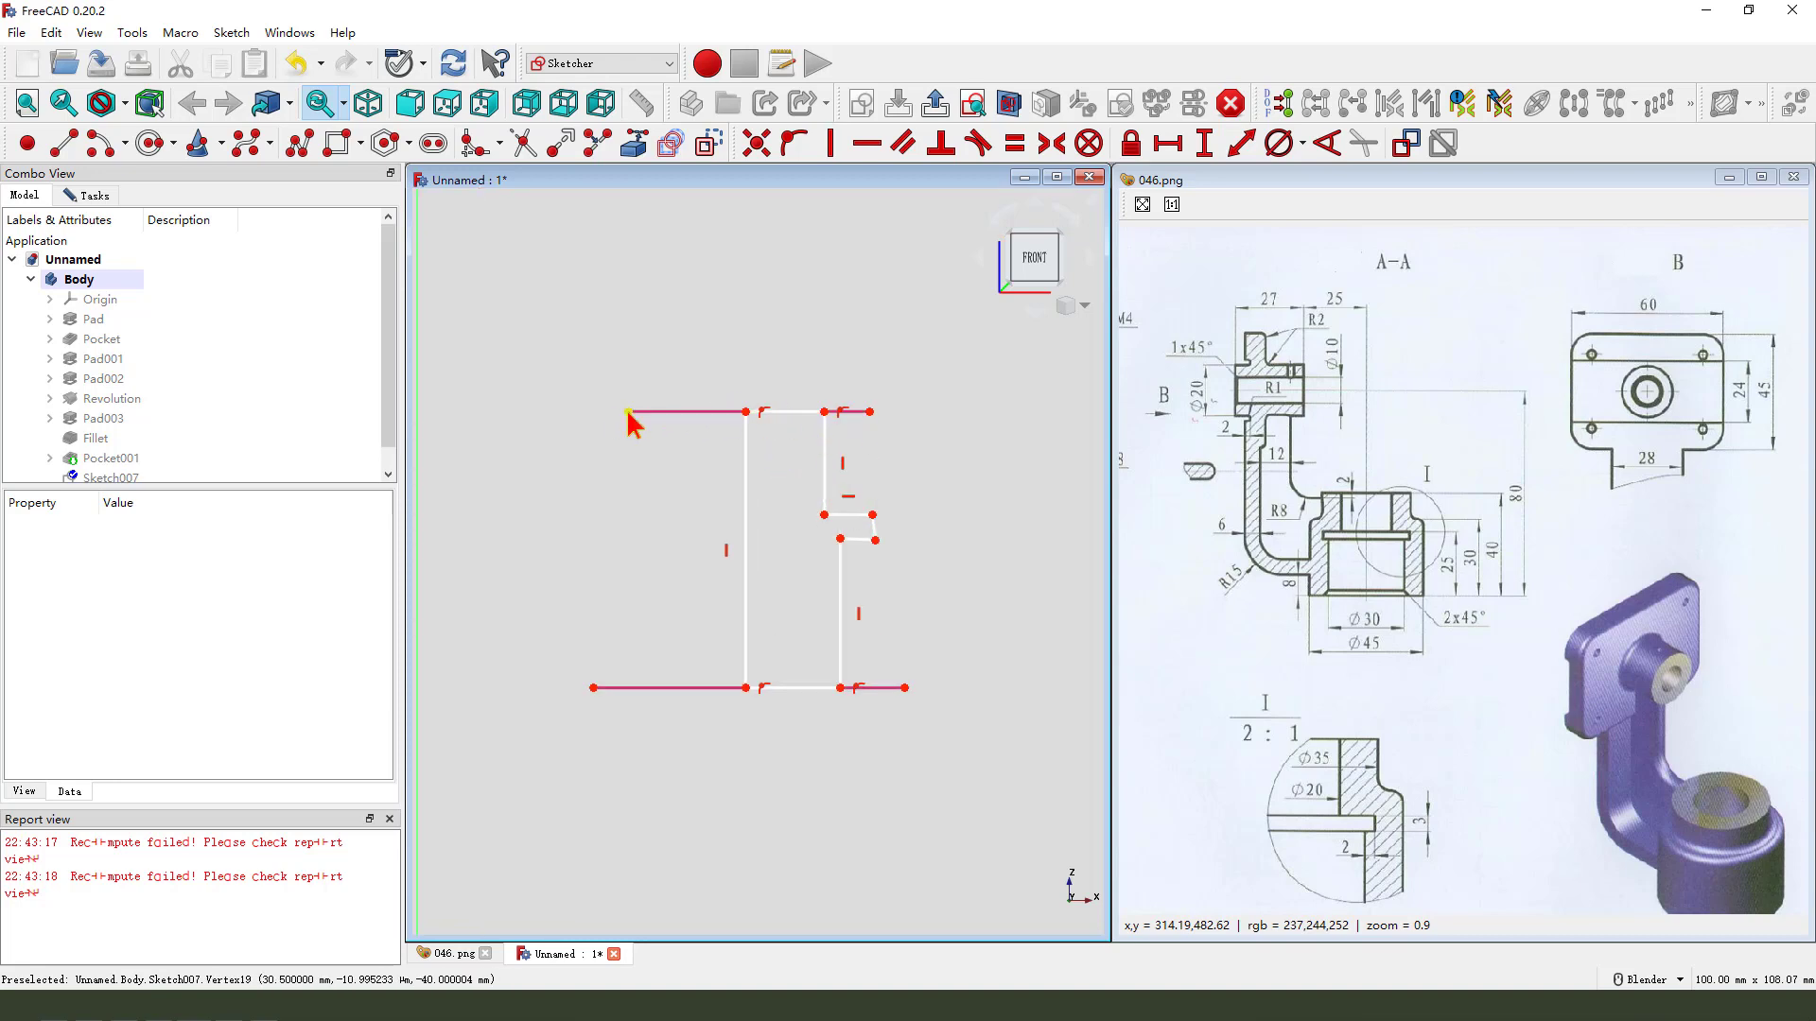
{"action": "left_click", "coordinate": [628, 412]}
{"action": "left_click", "coordinate": [870, 413]}
{"action": "left_click", "coordinate": [746, 412]}
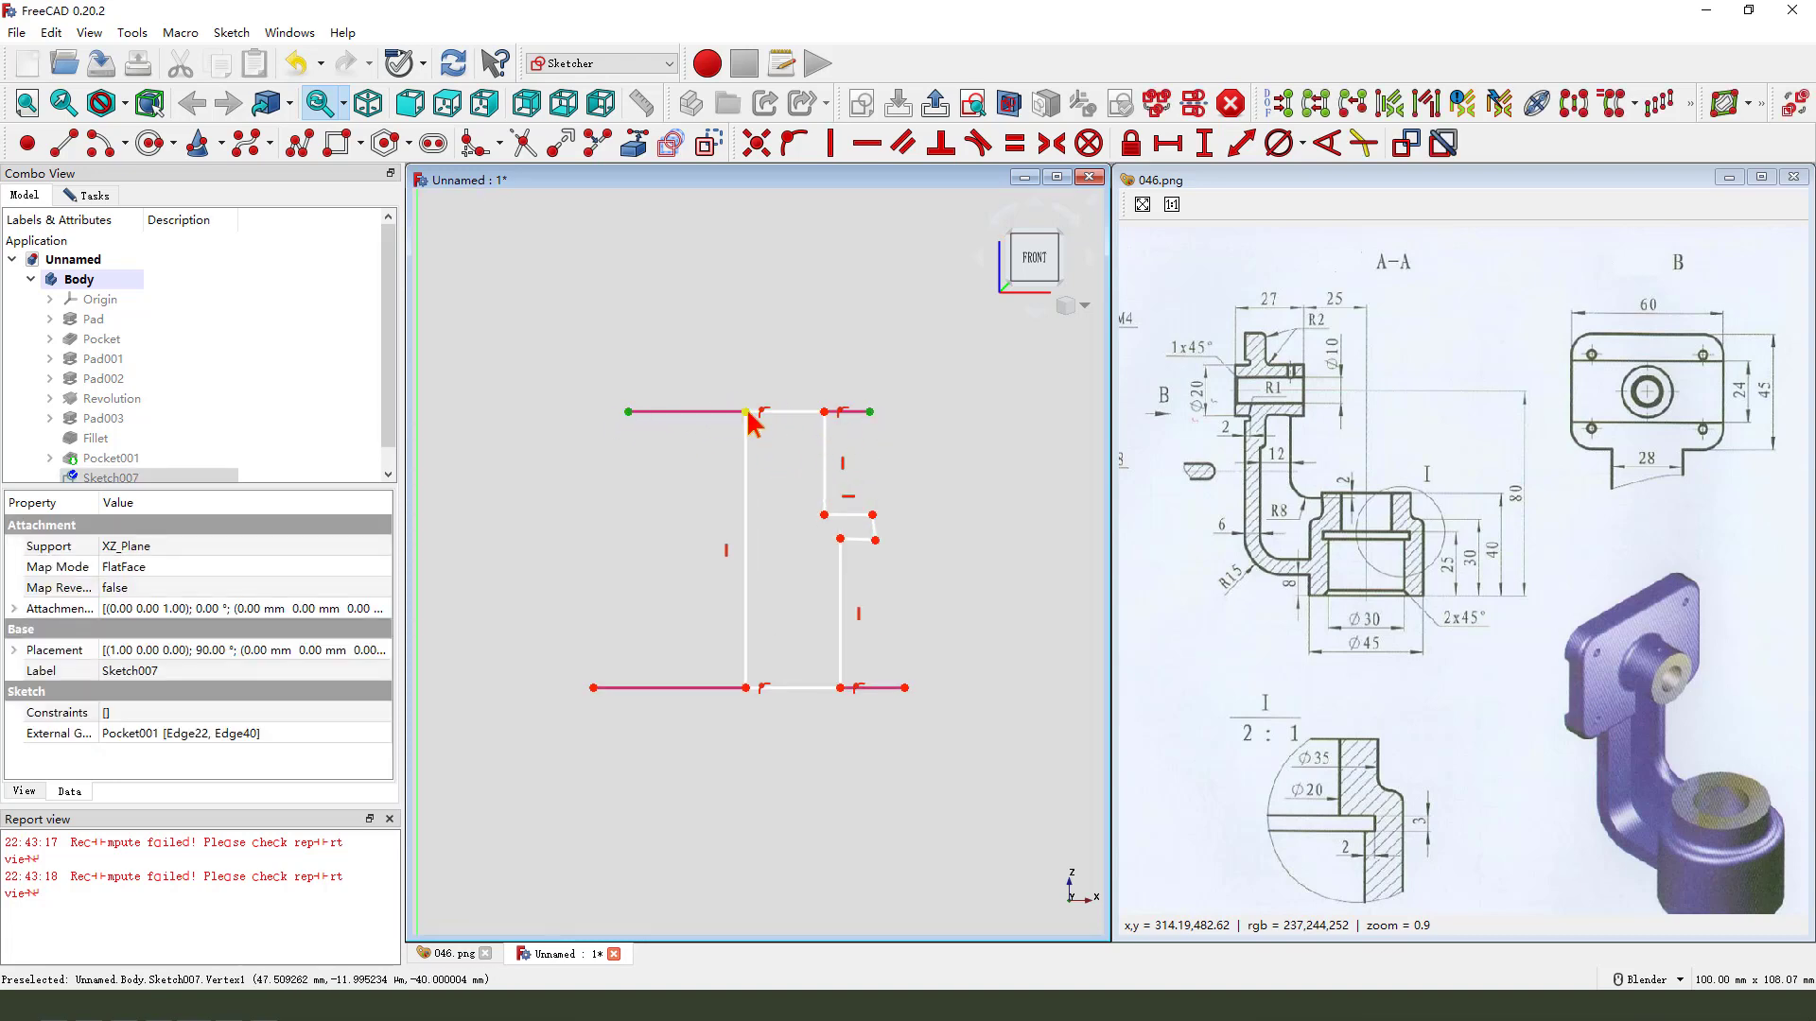
{"action": "left_click", "coordinate": [1051, 145]}
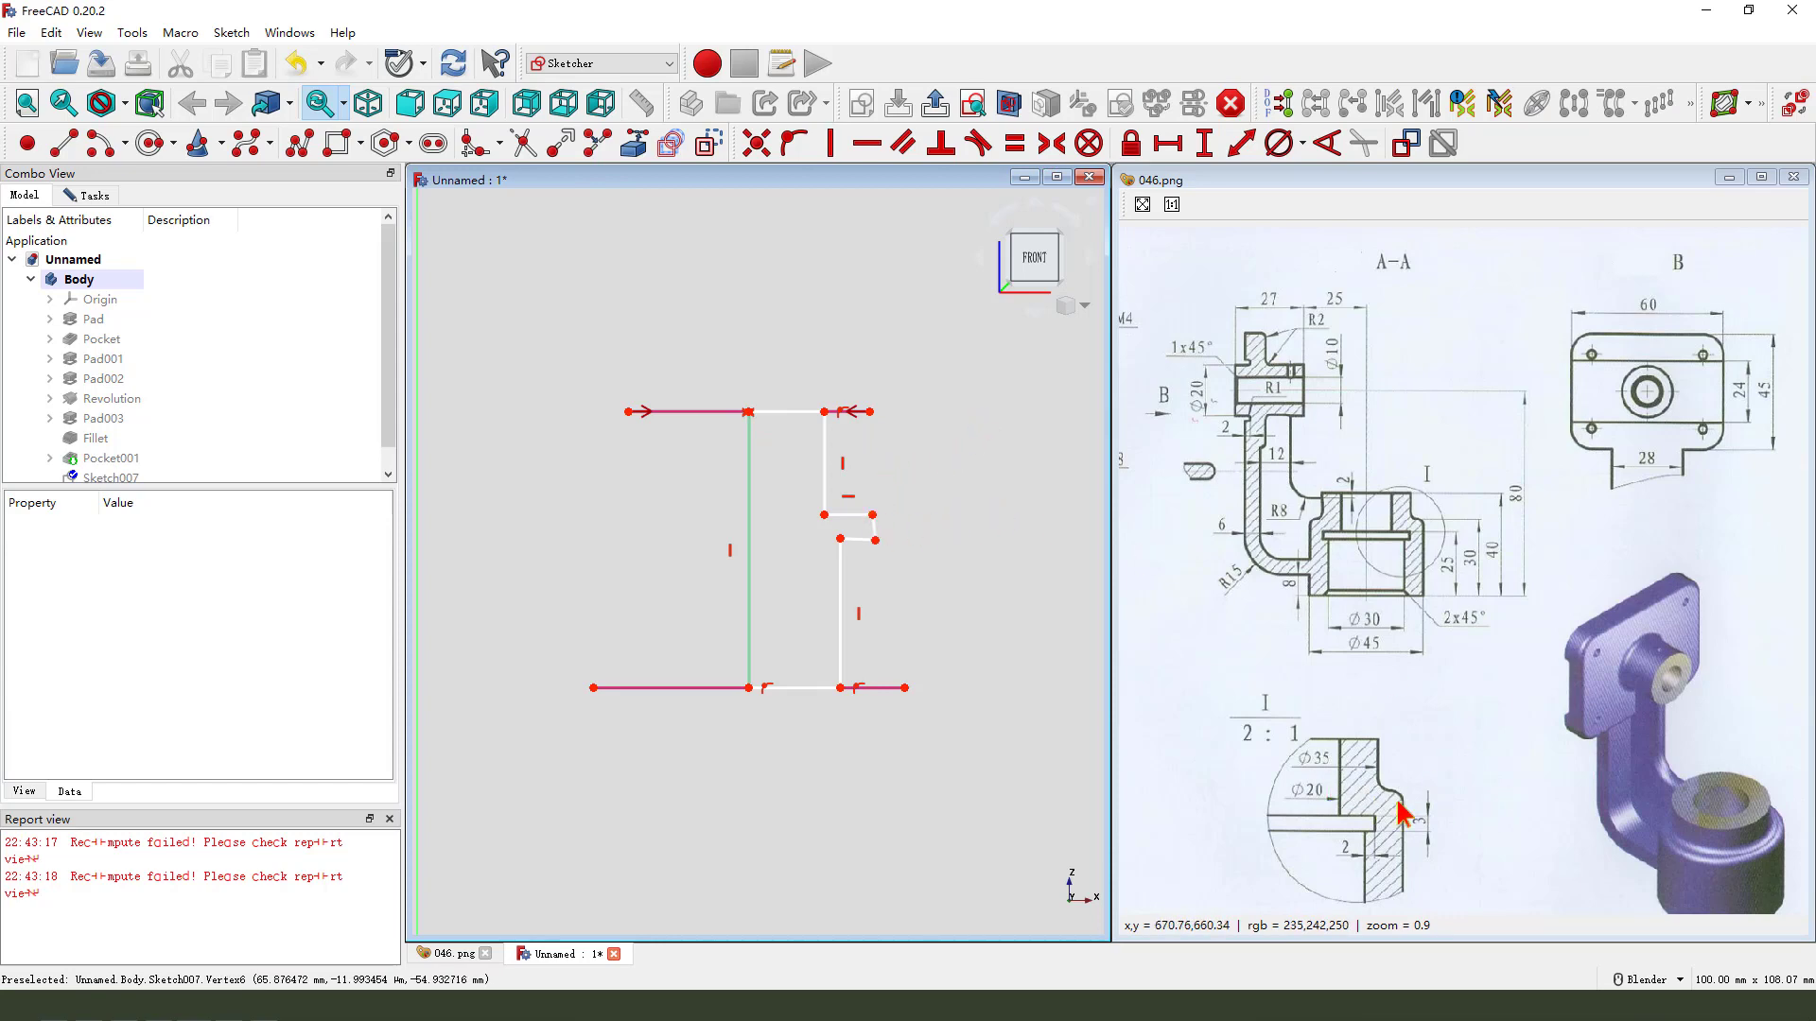
{"action": "left_click", "coordinate": [791, 412]}
{"action": "left_click", "coordinate": [1167, 143]}
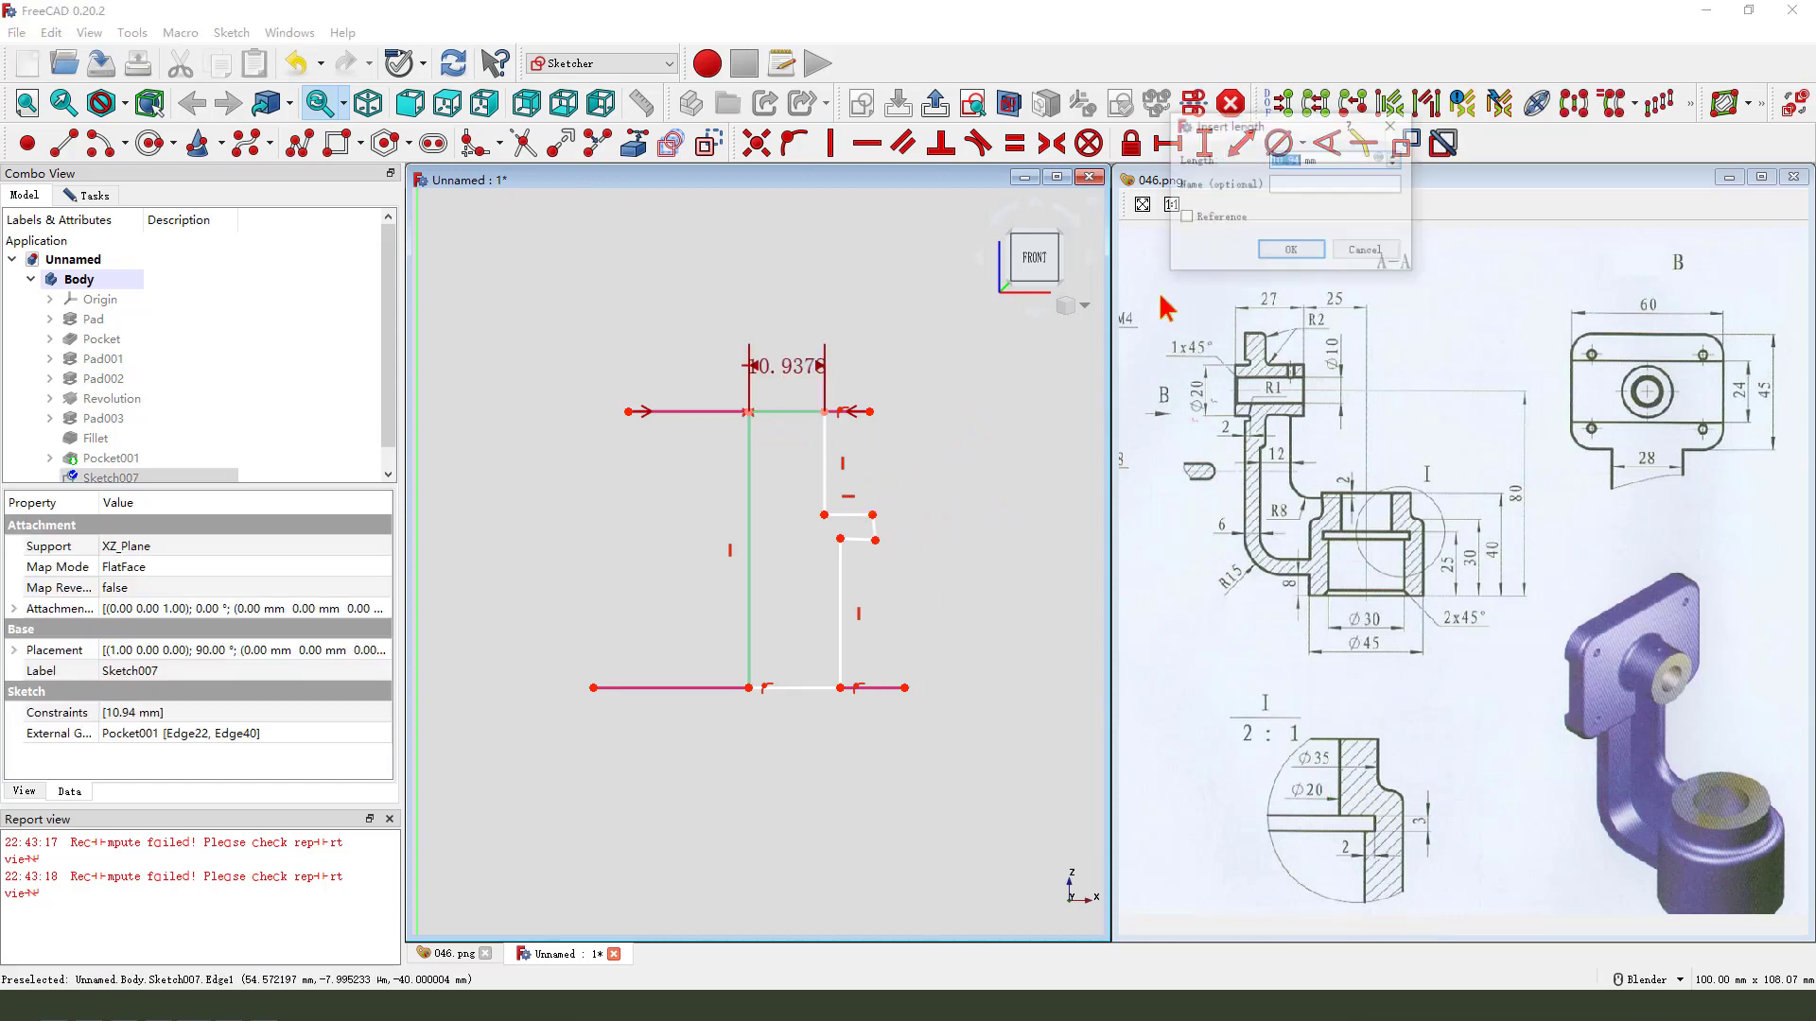
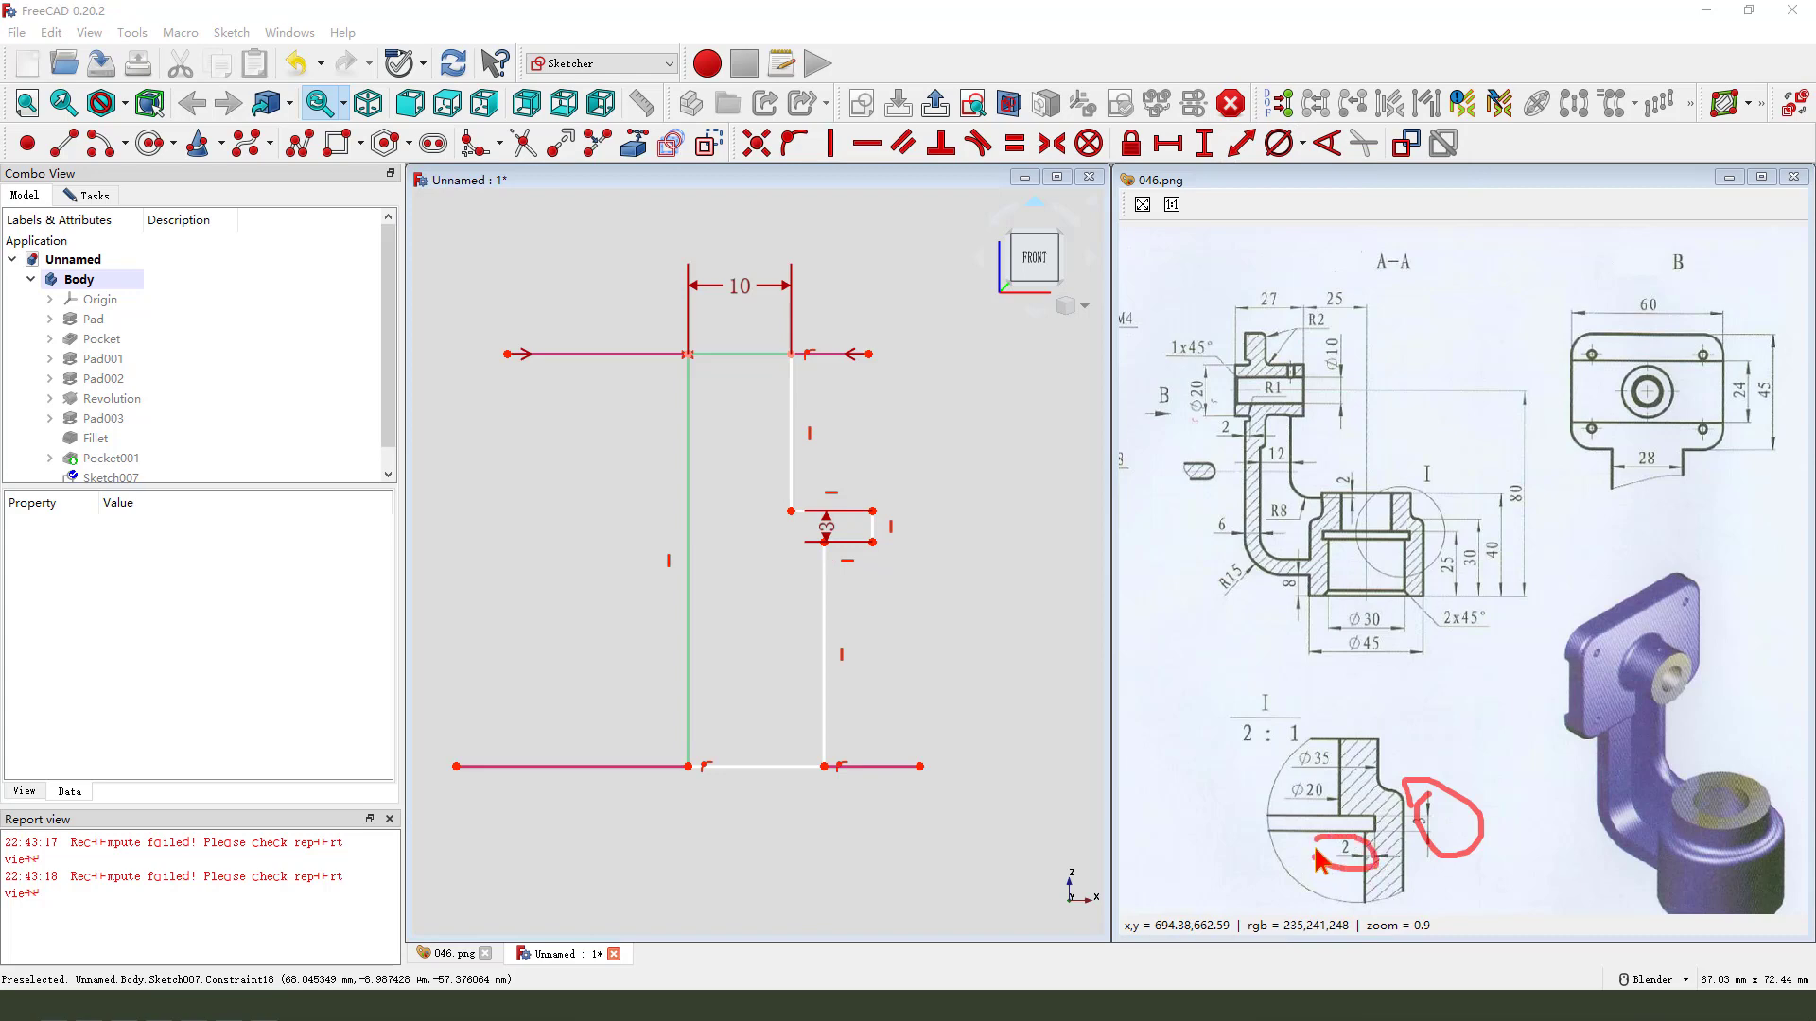
- Give the short horizontal step edge a 2 mm length constraint
{"action": "mouse_move", "coordinate": [827, 526]}
{"action": "left_mouse_down"}
{"action": "mouse_move", "coordinate": [933, 506]}
{"action": "mouse_move", "coordinate": [931, 459]}
{"action": "left_mouse_up"}
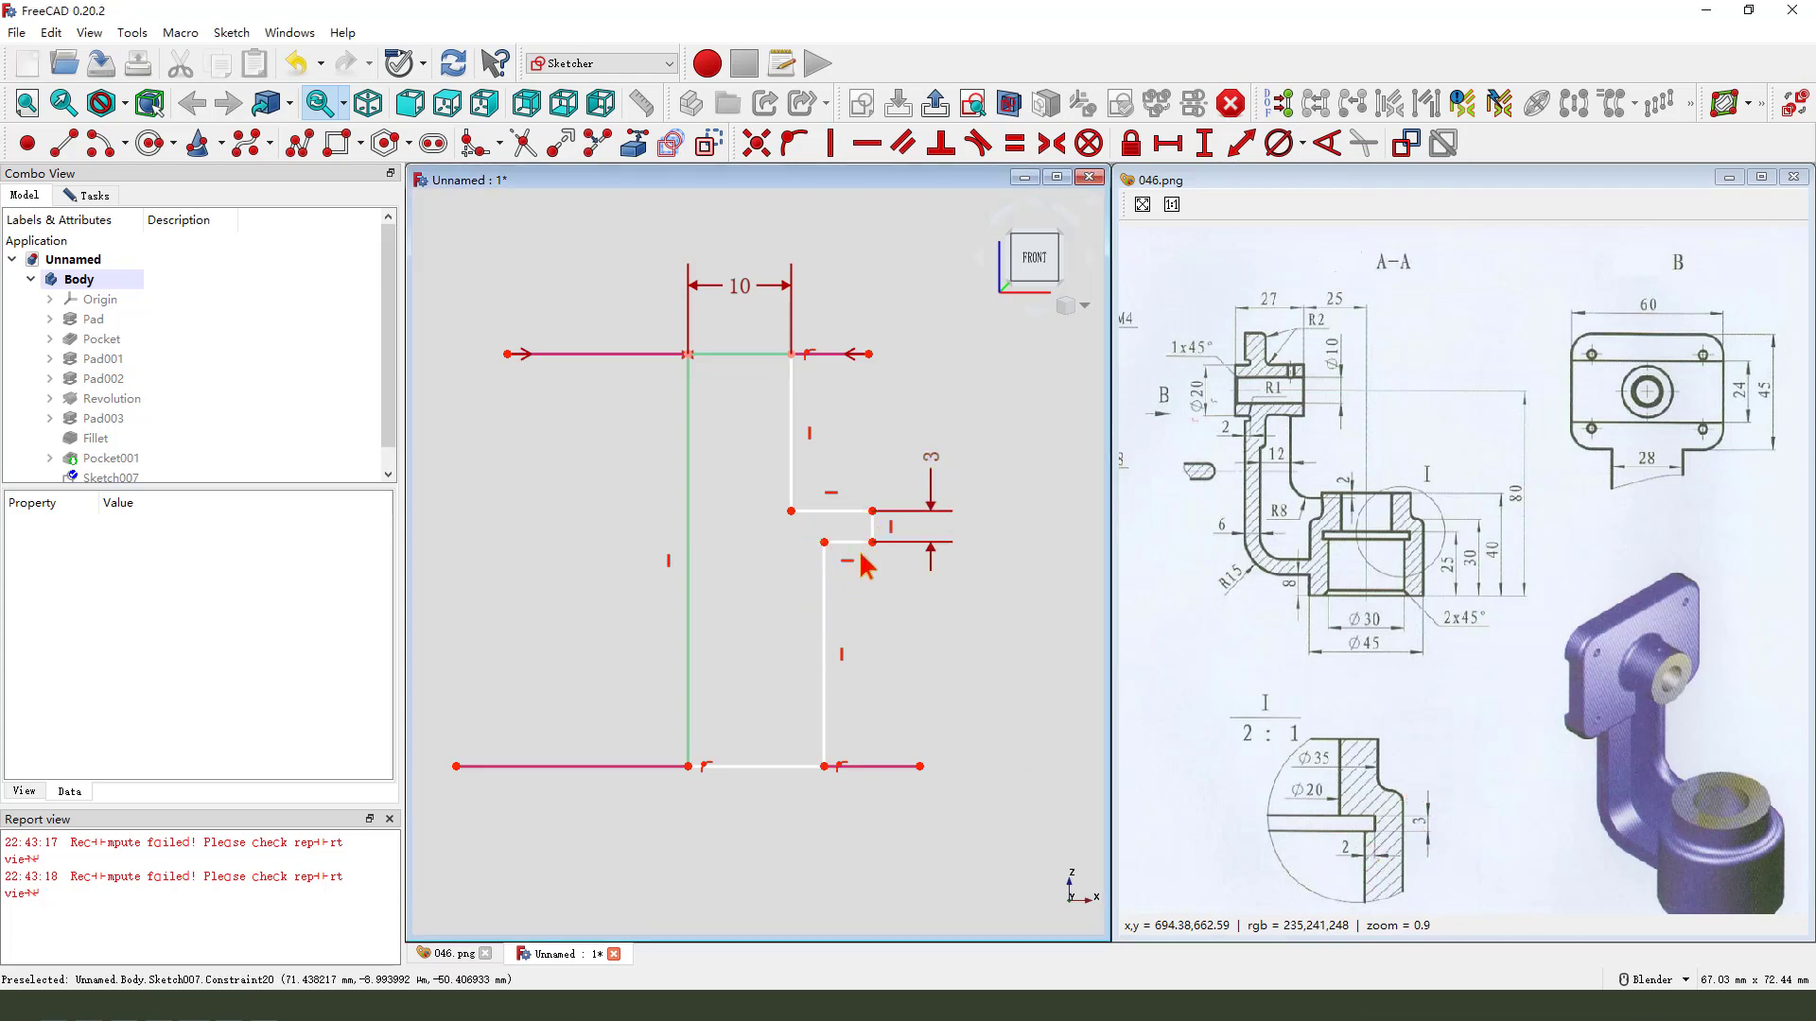
{"action": "left_click", "coordinate": [849, 542]}
{"action": "left_click", "coordinate": [1168, 143]}
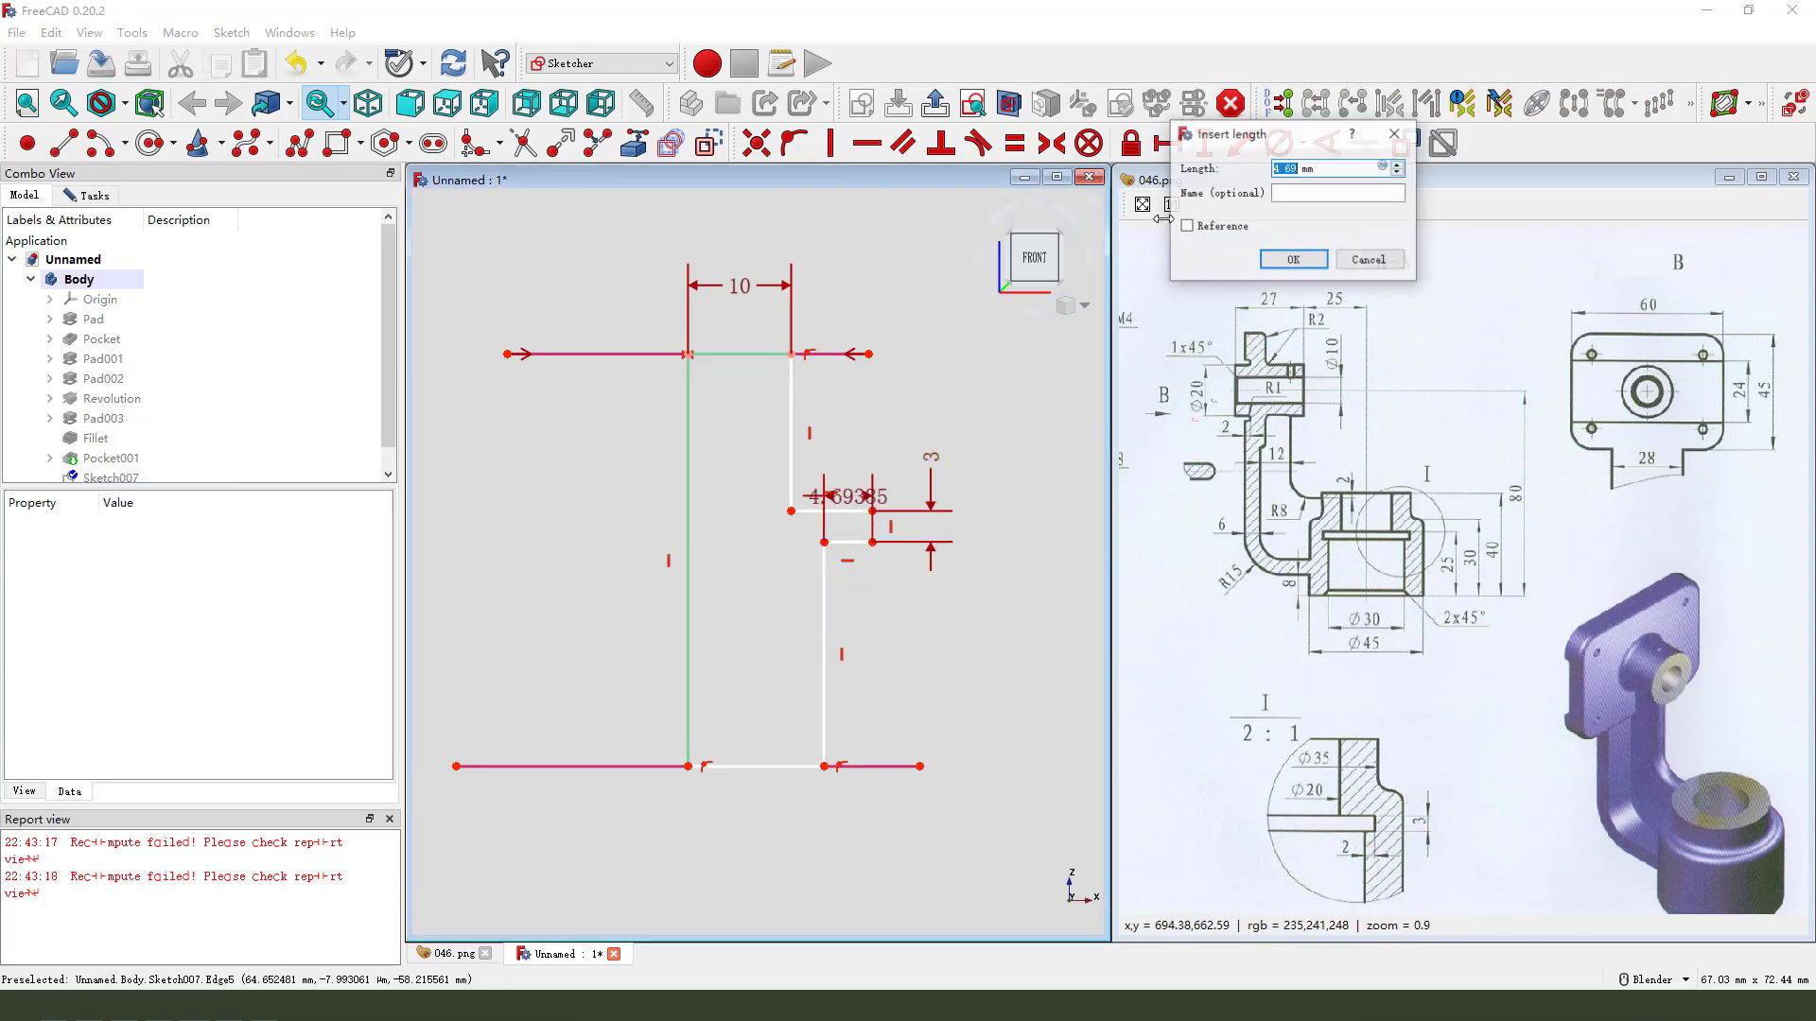
{"action": "type", "text": "2"}
{"action": "key", "text": "Return"}
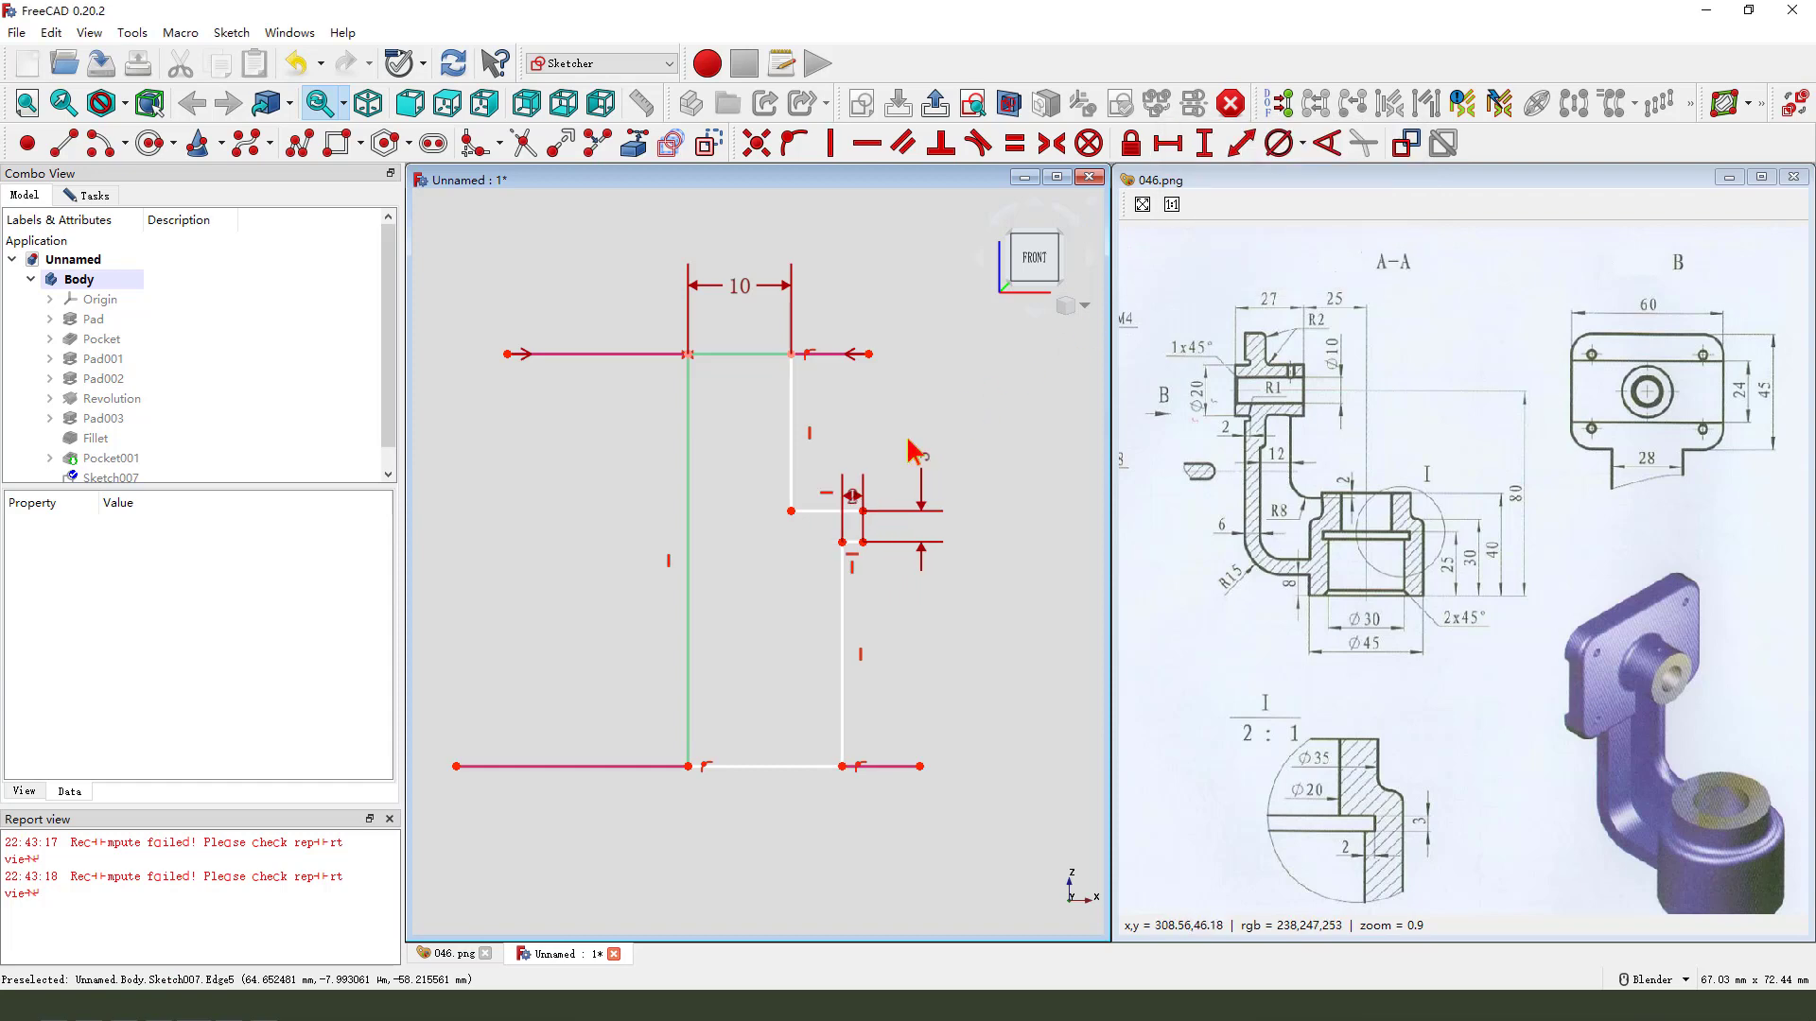
{"action": "left_click_drag", "start_coordinate": [855, 507], "coordinate": [896, 610]}
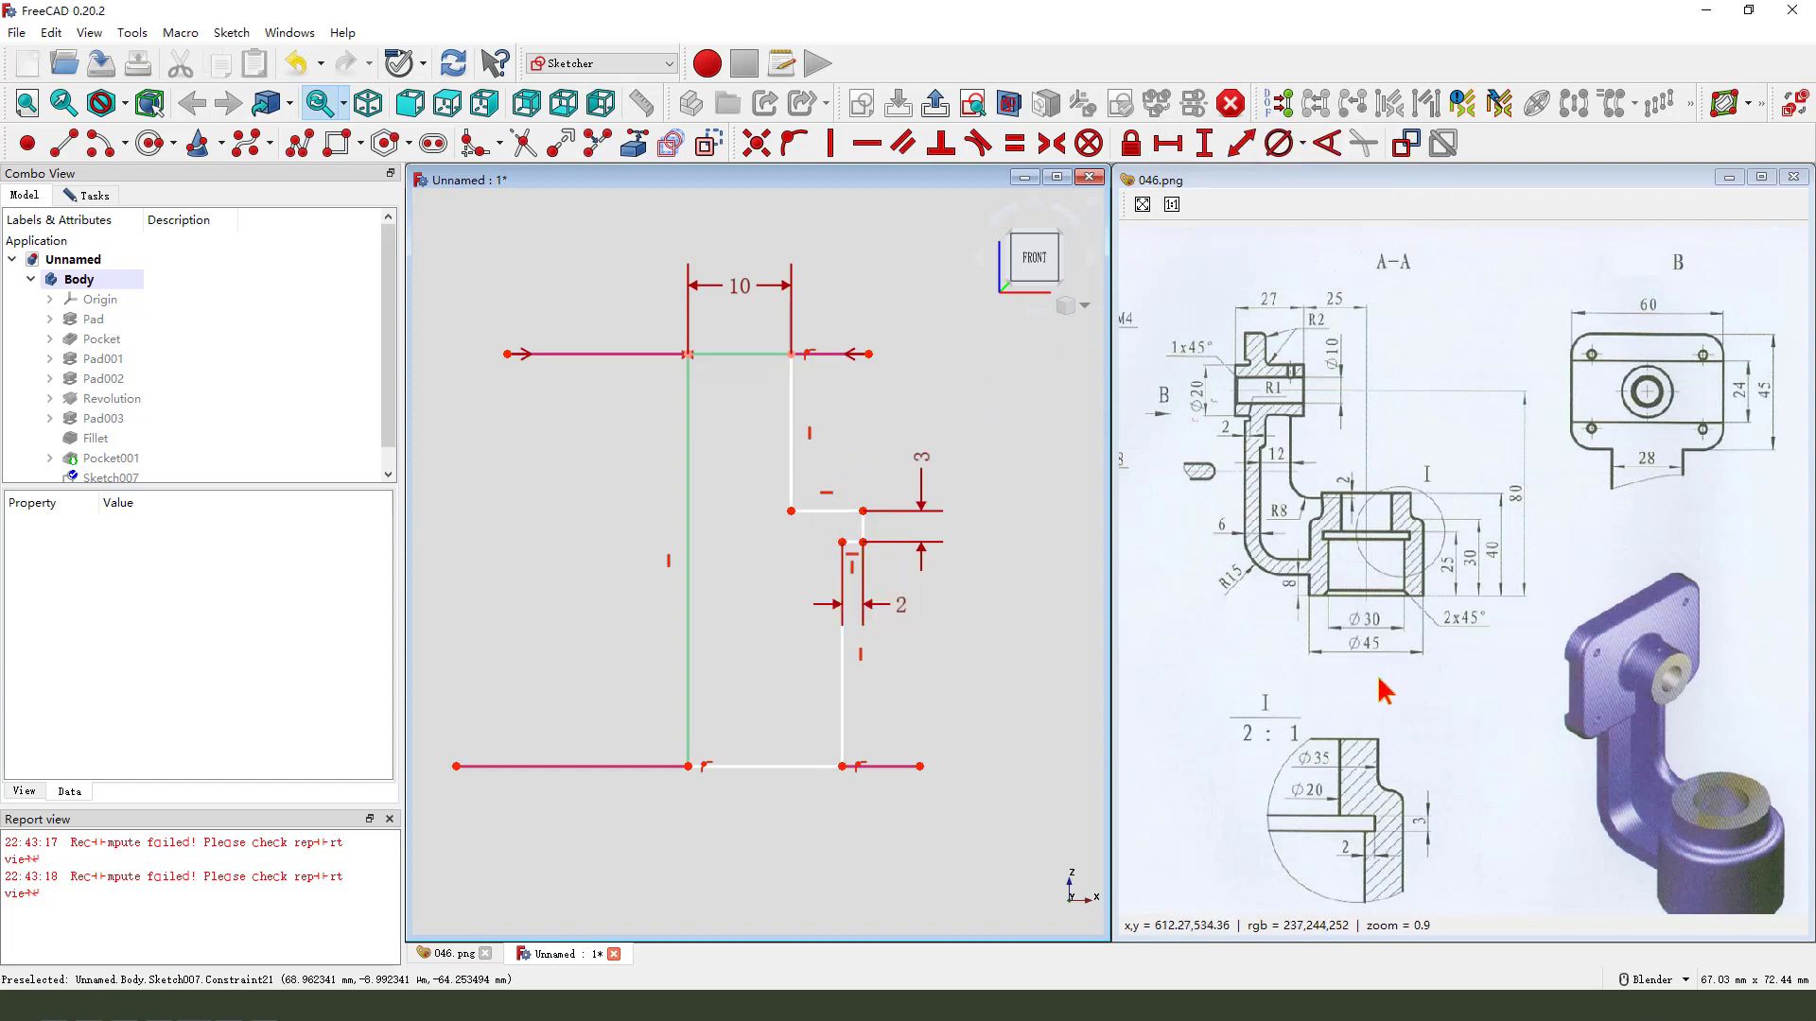
- Constrain the profile's bottom edge to a 15 mm horizontal width
{"action": "left_click", "coordinate": [821, 766]}
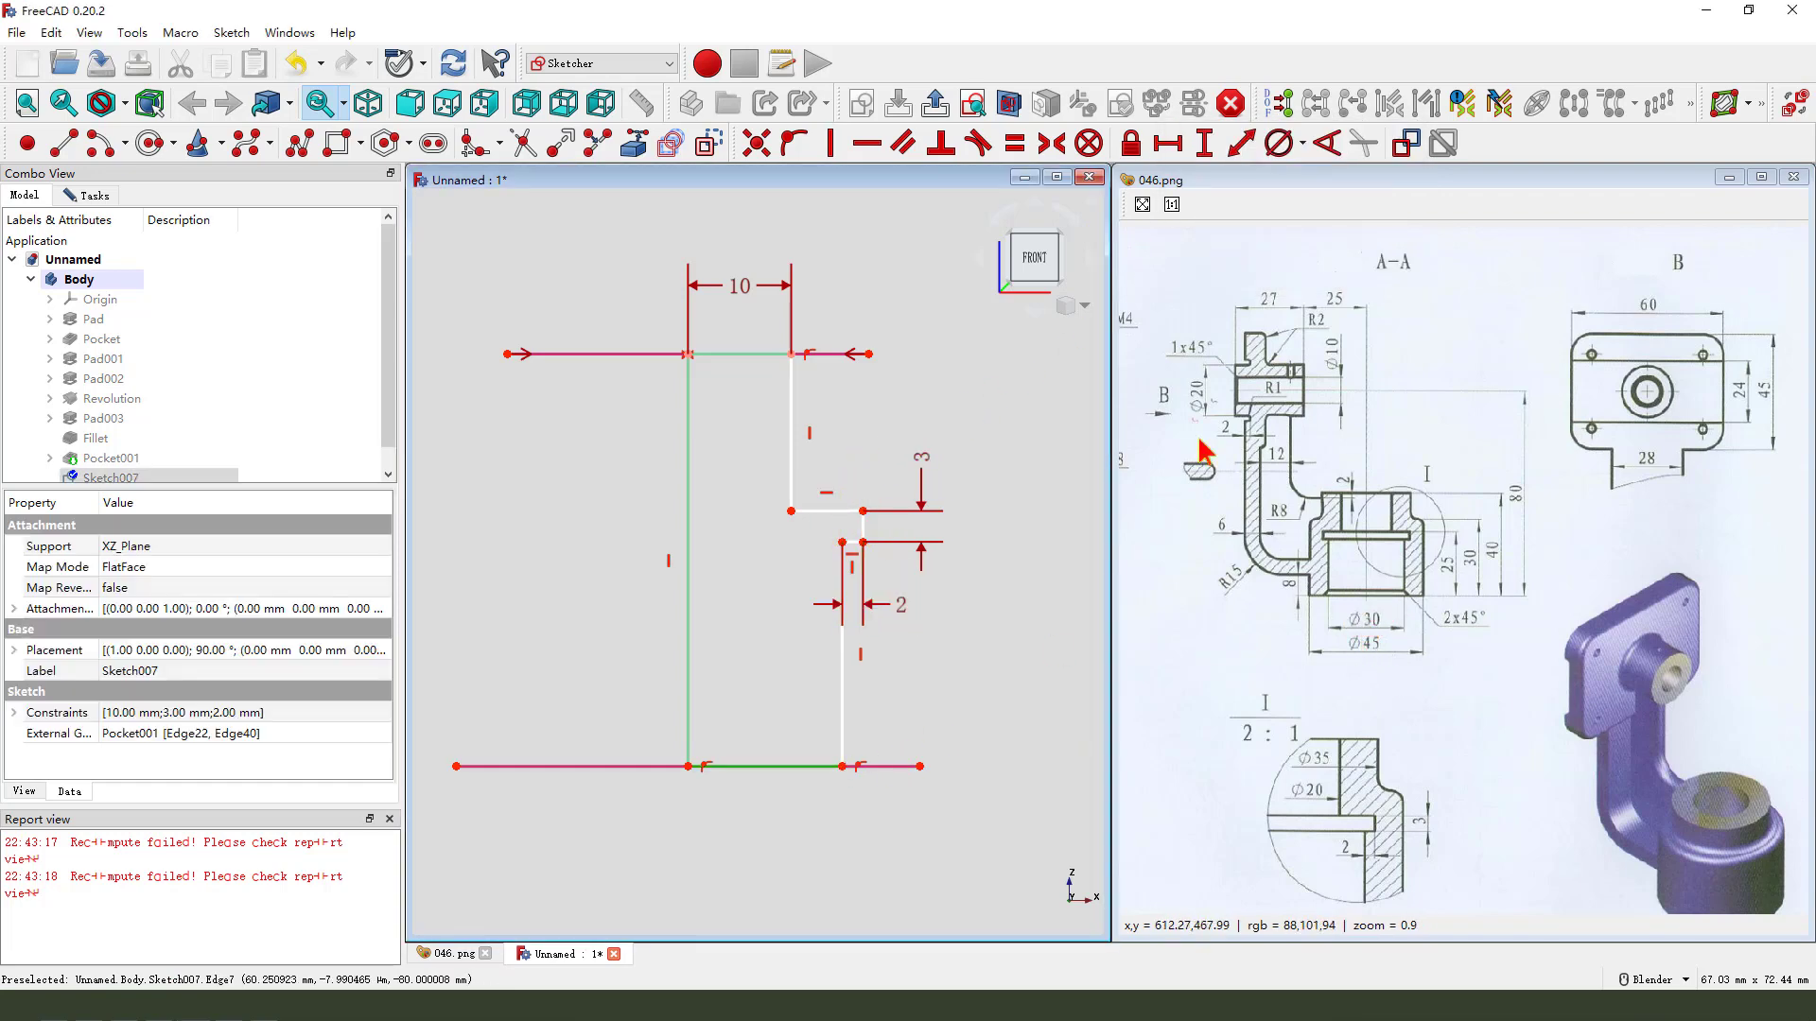
{"action": "left_click", "coordinate": [1168, 143]}
{"action": "type", "text": "1"}
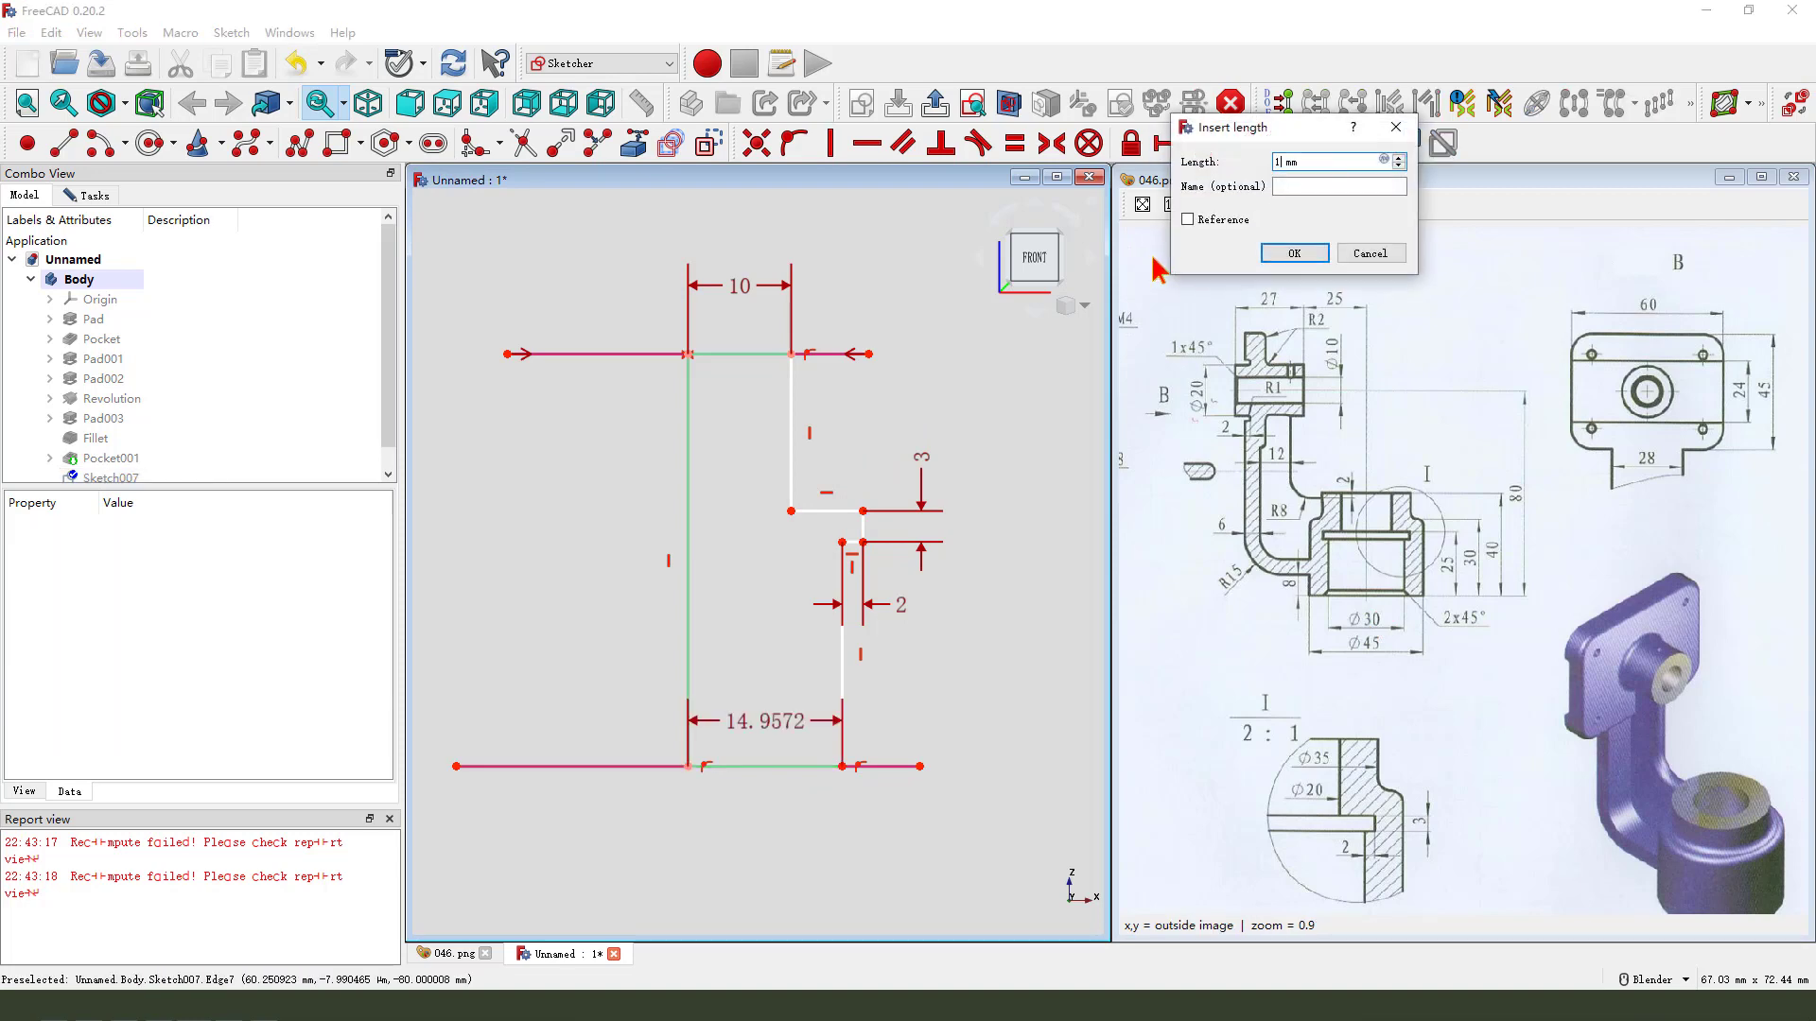
{"action": "type", "text": "5"}
{"action": "key", "text": "Return"}
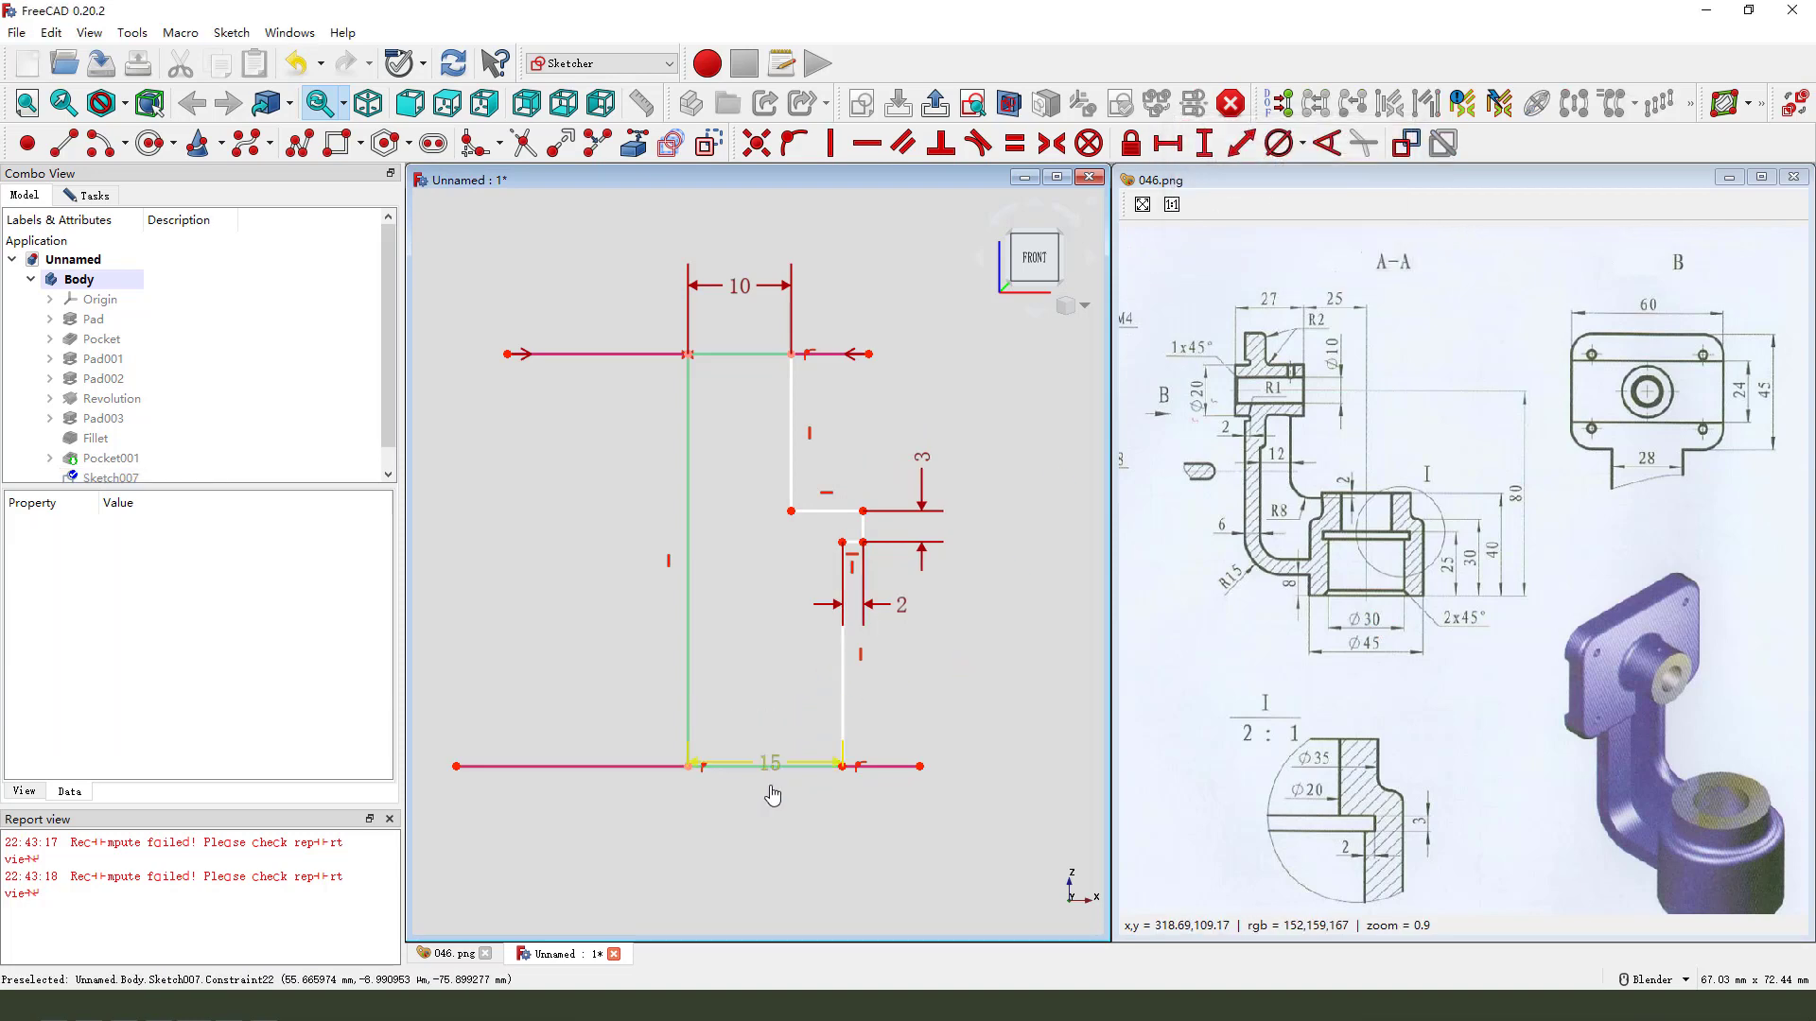
{"action": "left_click_drag", "start_coordinate": [772, 796], "coordinate": [798, 832]}
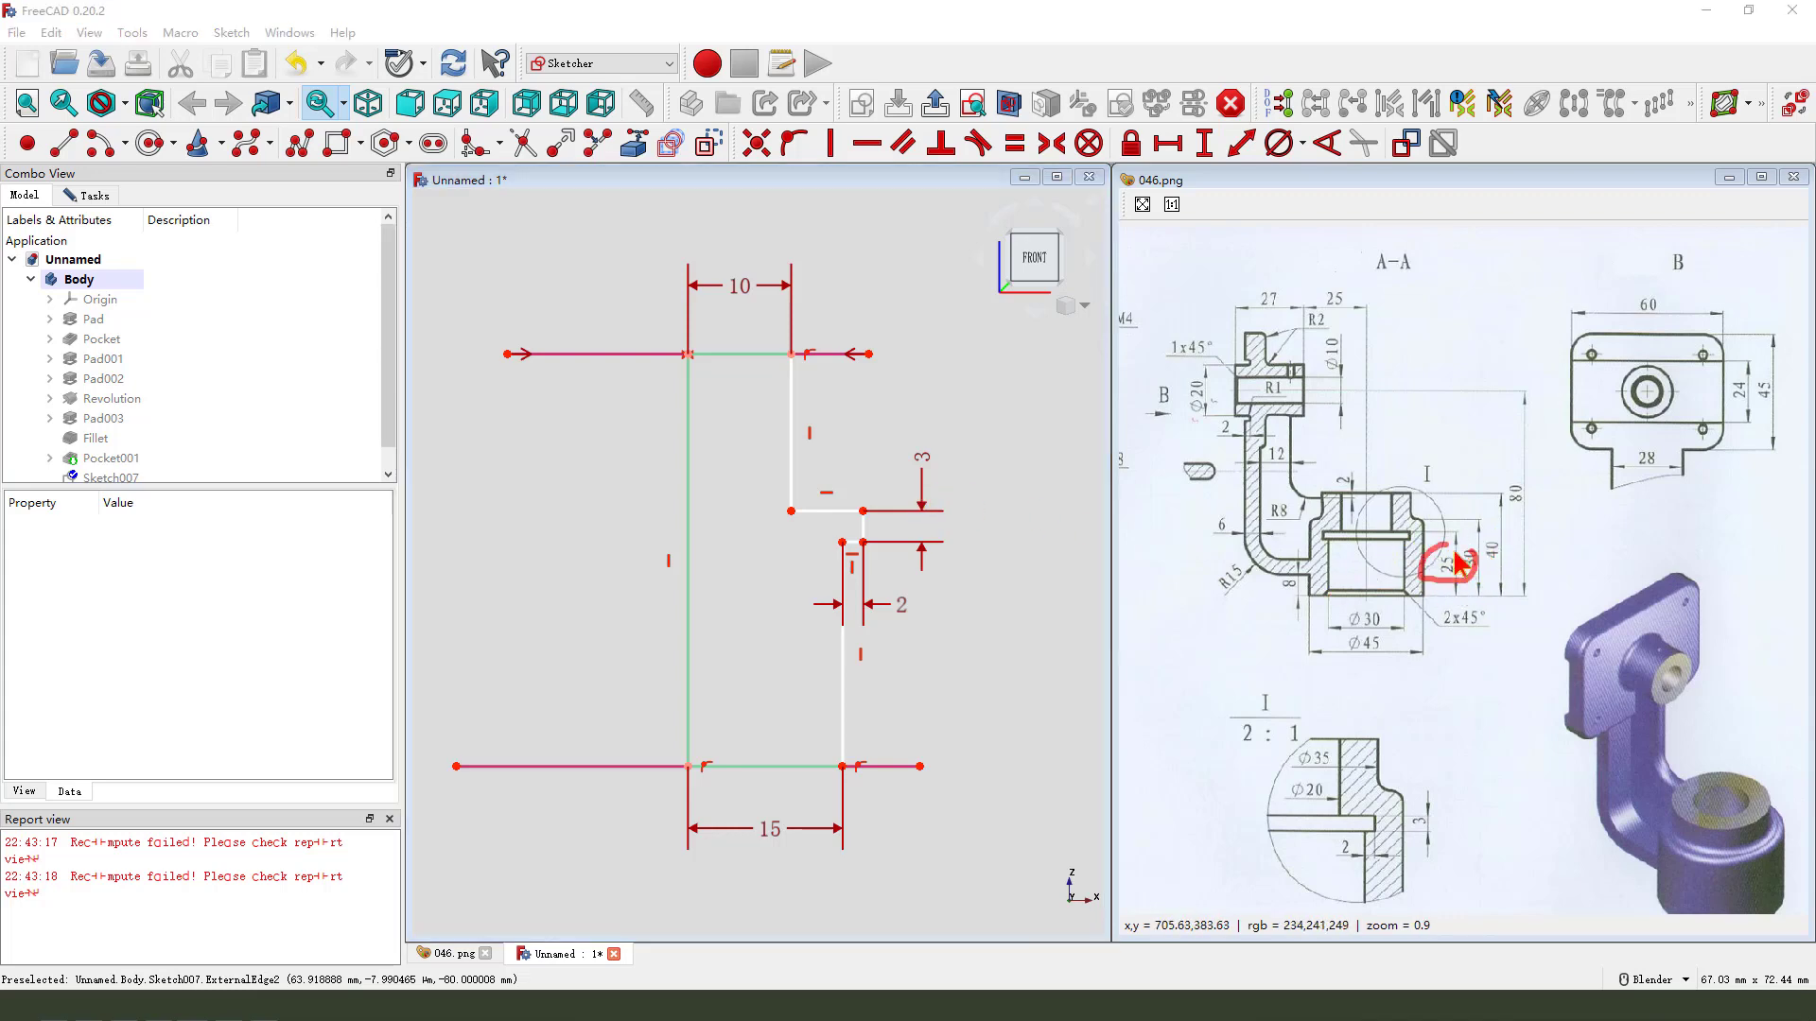
- Add a 25 mm vertical distance from the step corner to the bottom corner, then close the sketch
{"action": "left_click", "coordinate": [863, 512]}
{"action": "left_click", "coordinate": [842, 766]}
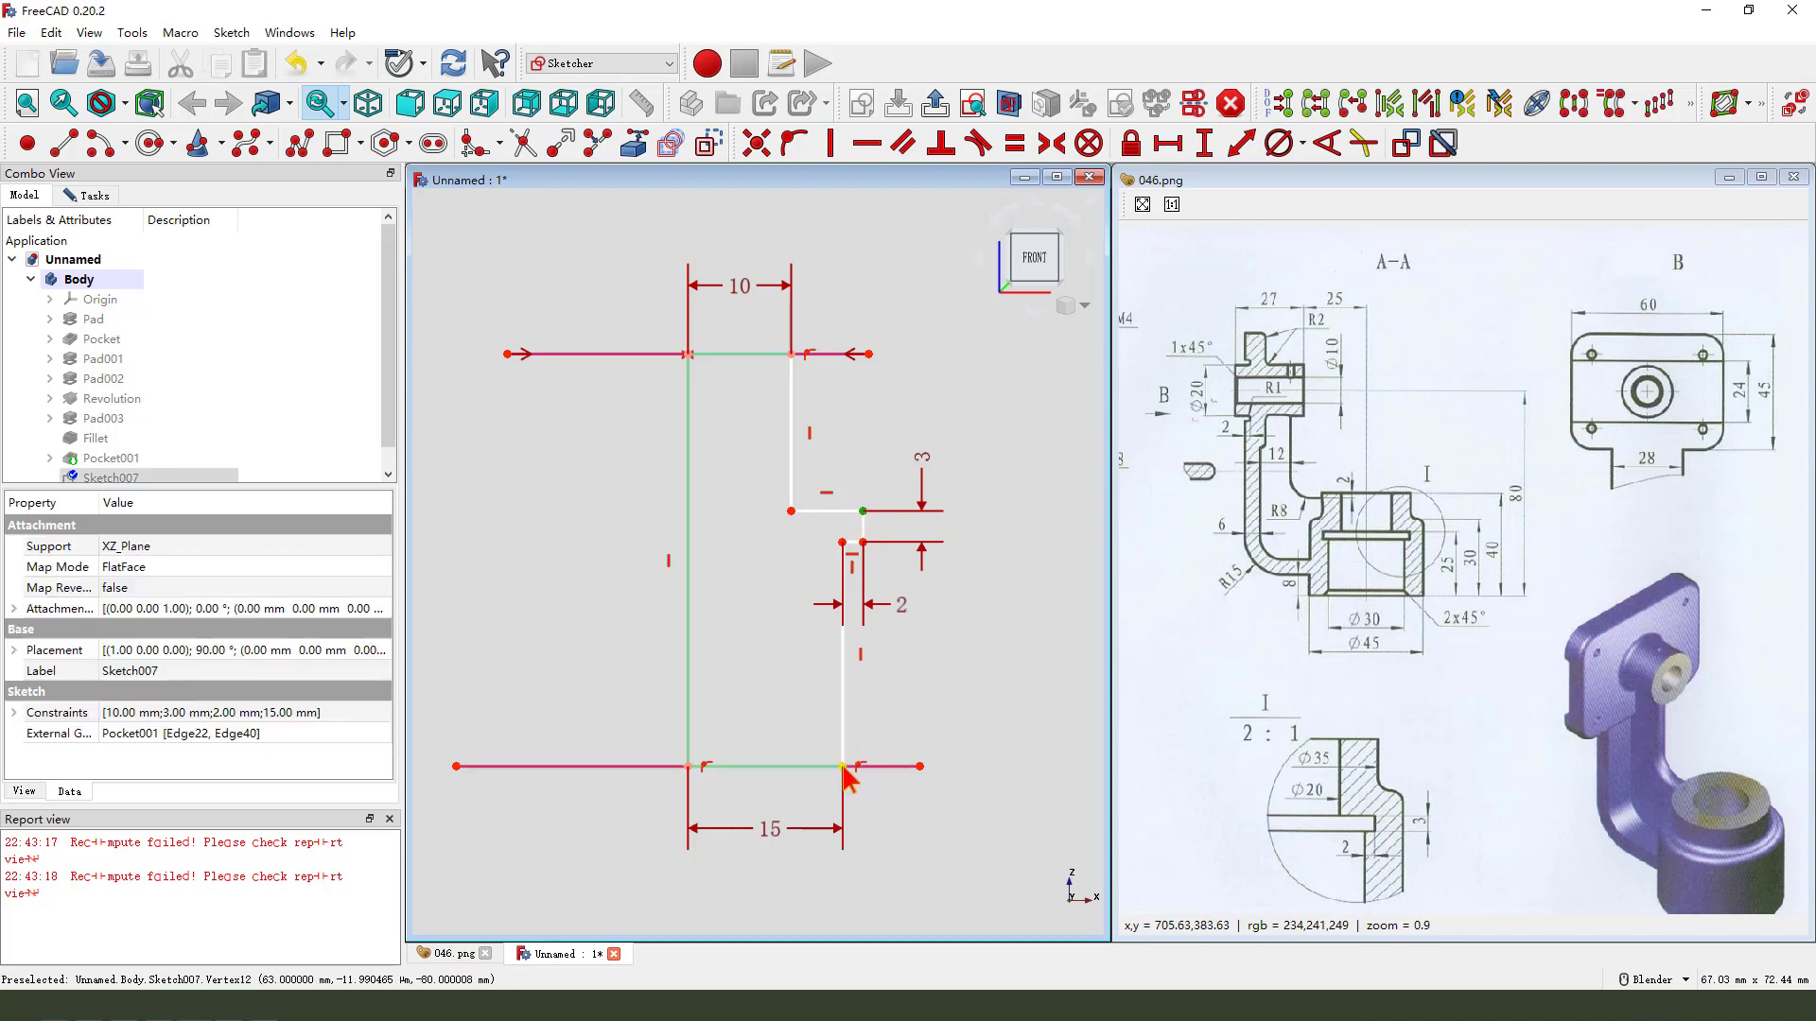
{"action": "left_click", "coordinate": [1204, 142]}
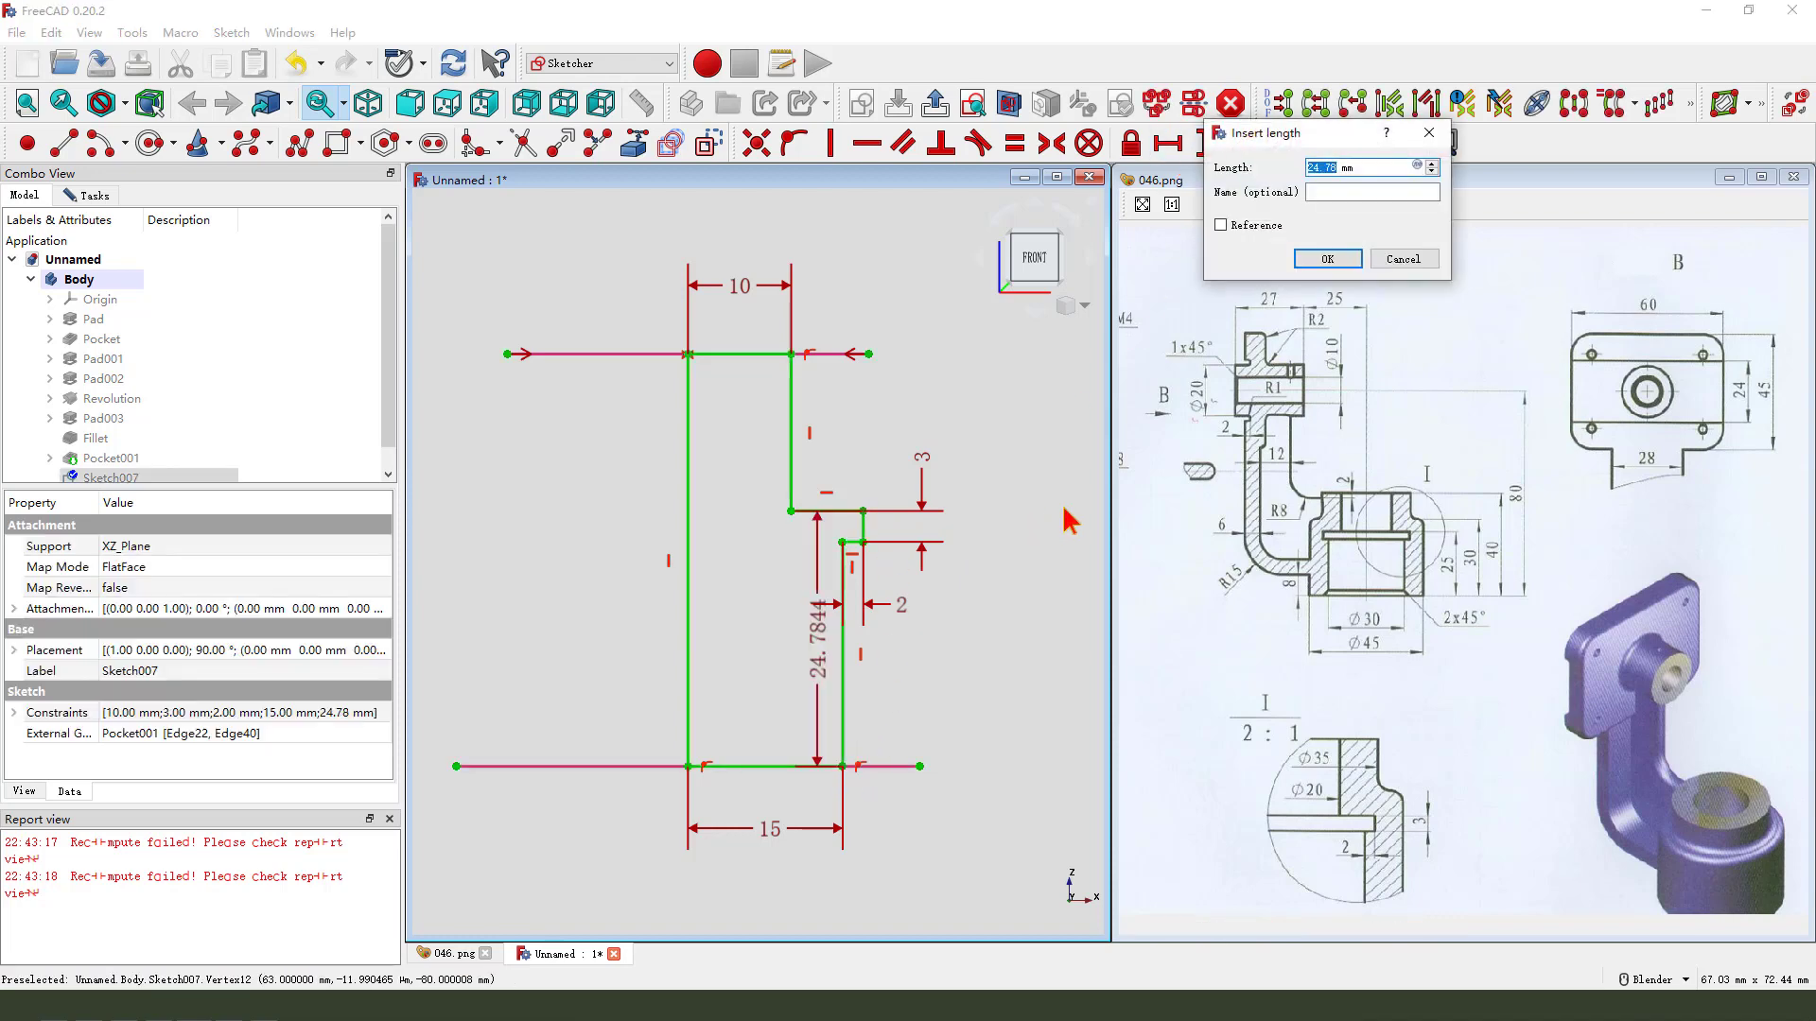
{"action": "key", "text": "Return"}
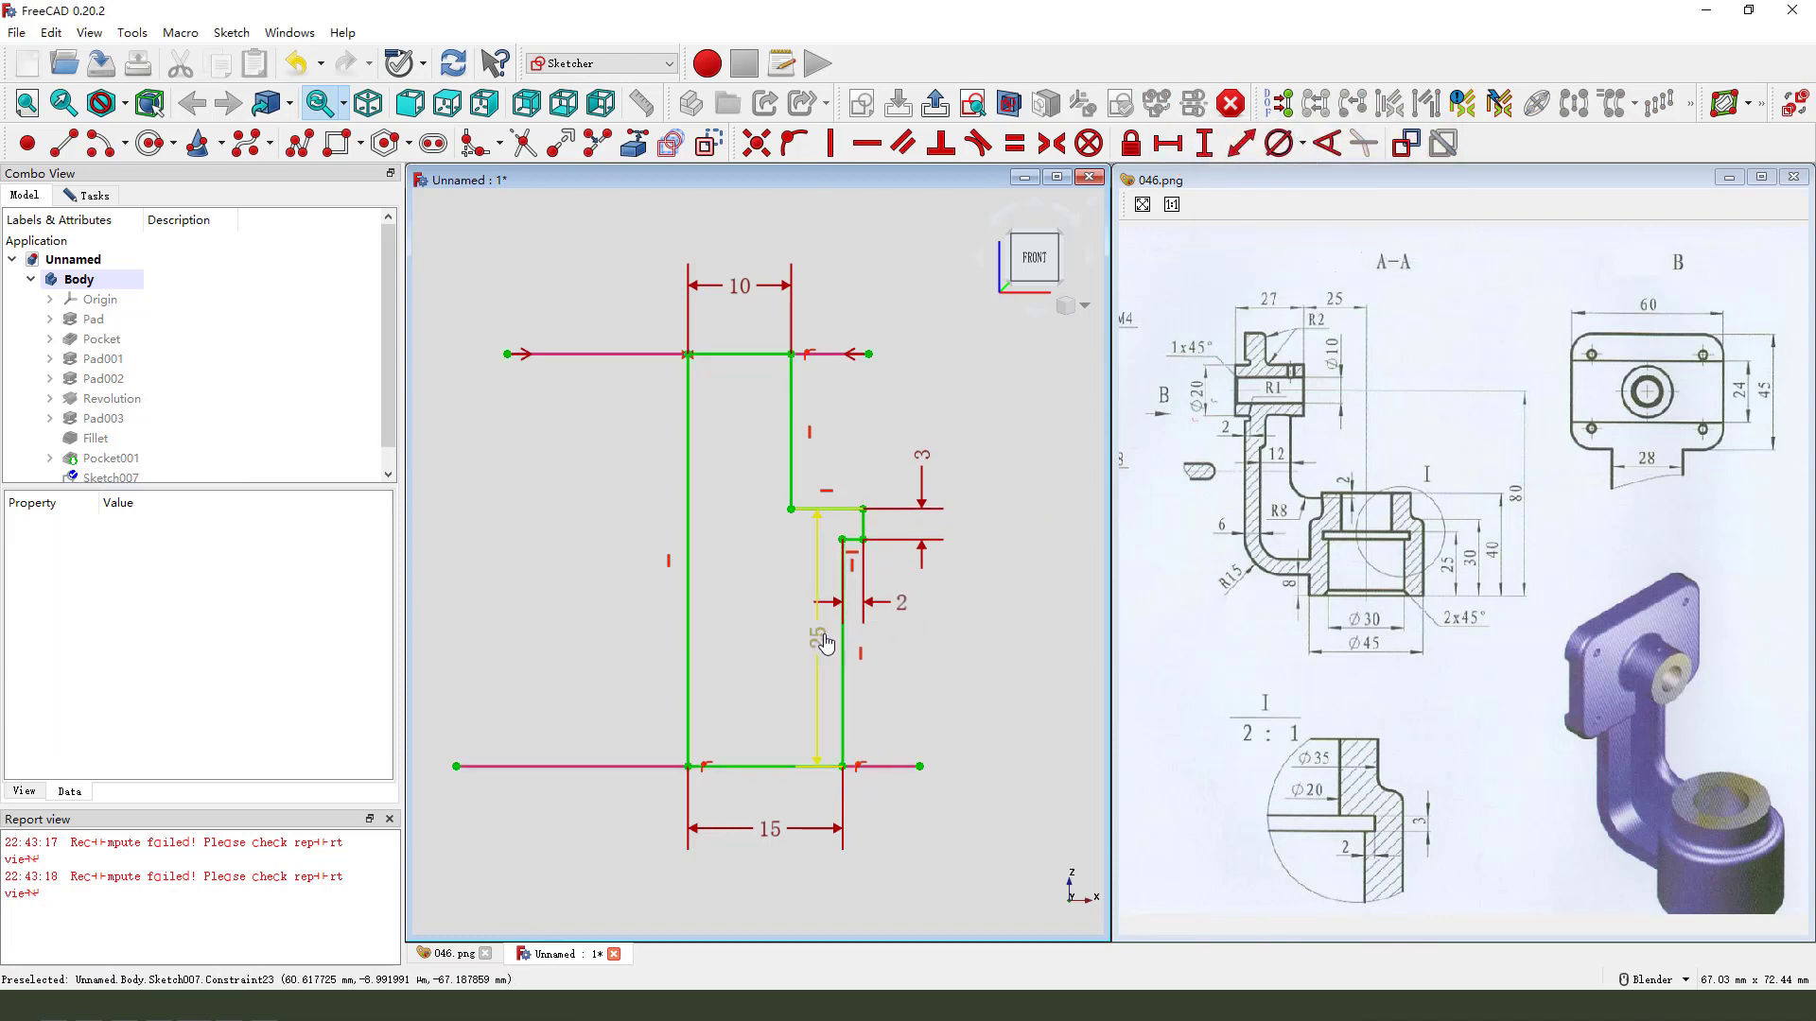
{"action": "left_click_drag", "start_coordinate": [820, 637], "coordinate": [980, 643]}
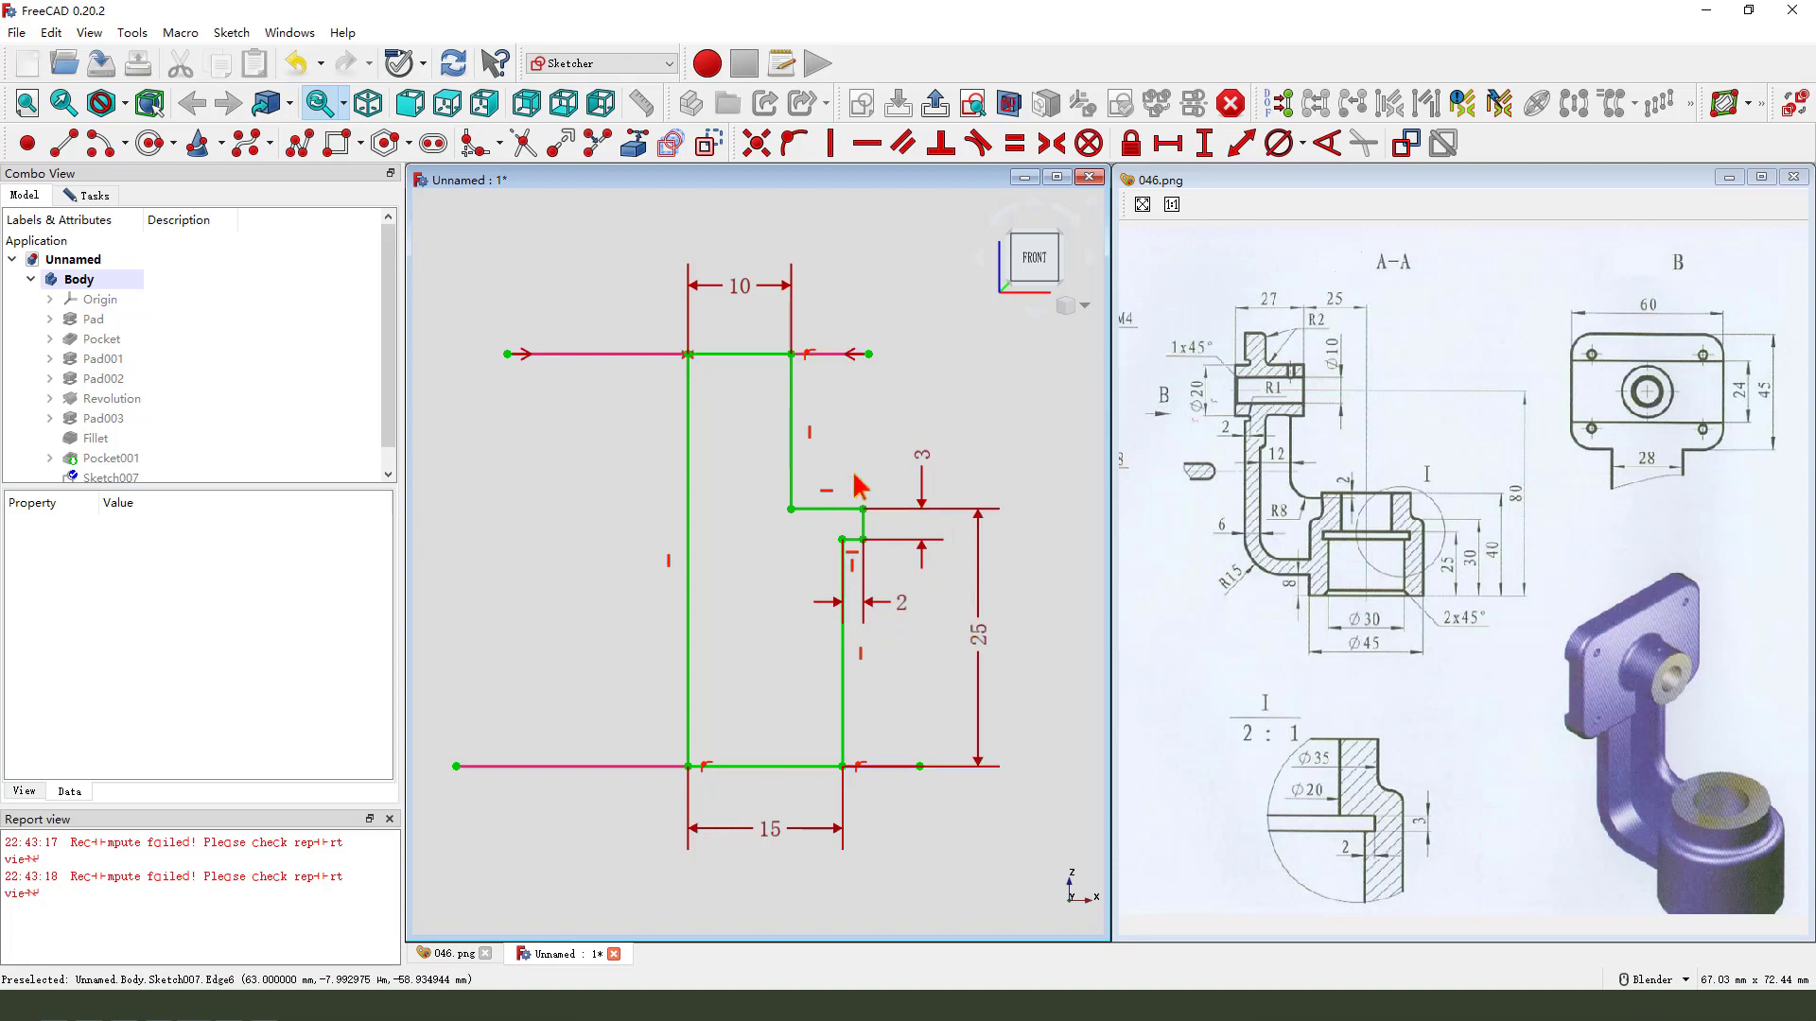
{"action": "left_click", "coordinate": [935, 102]}
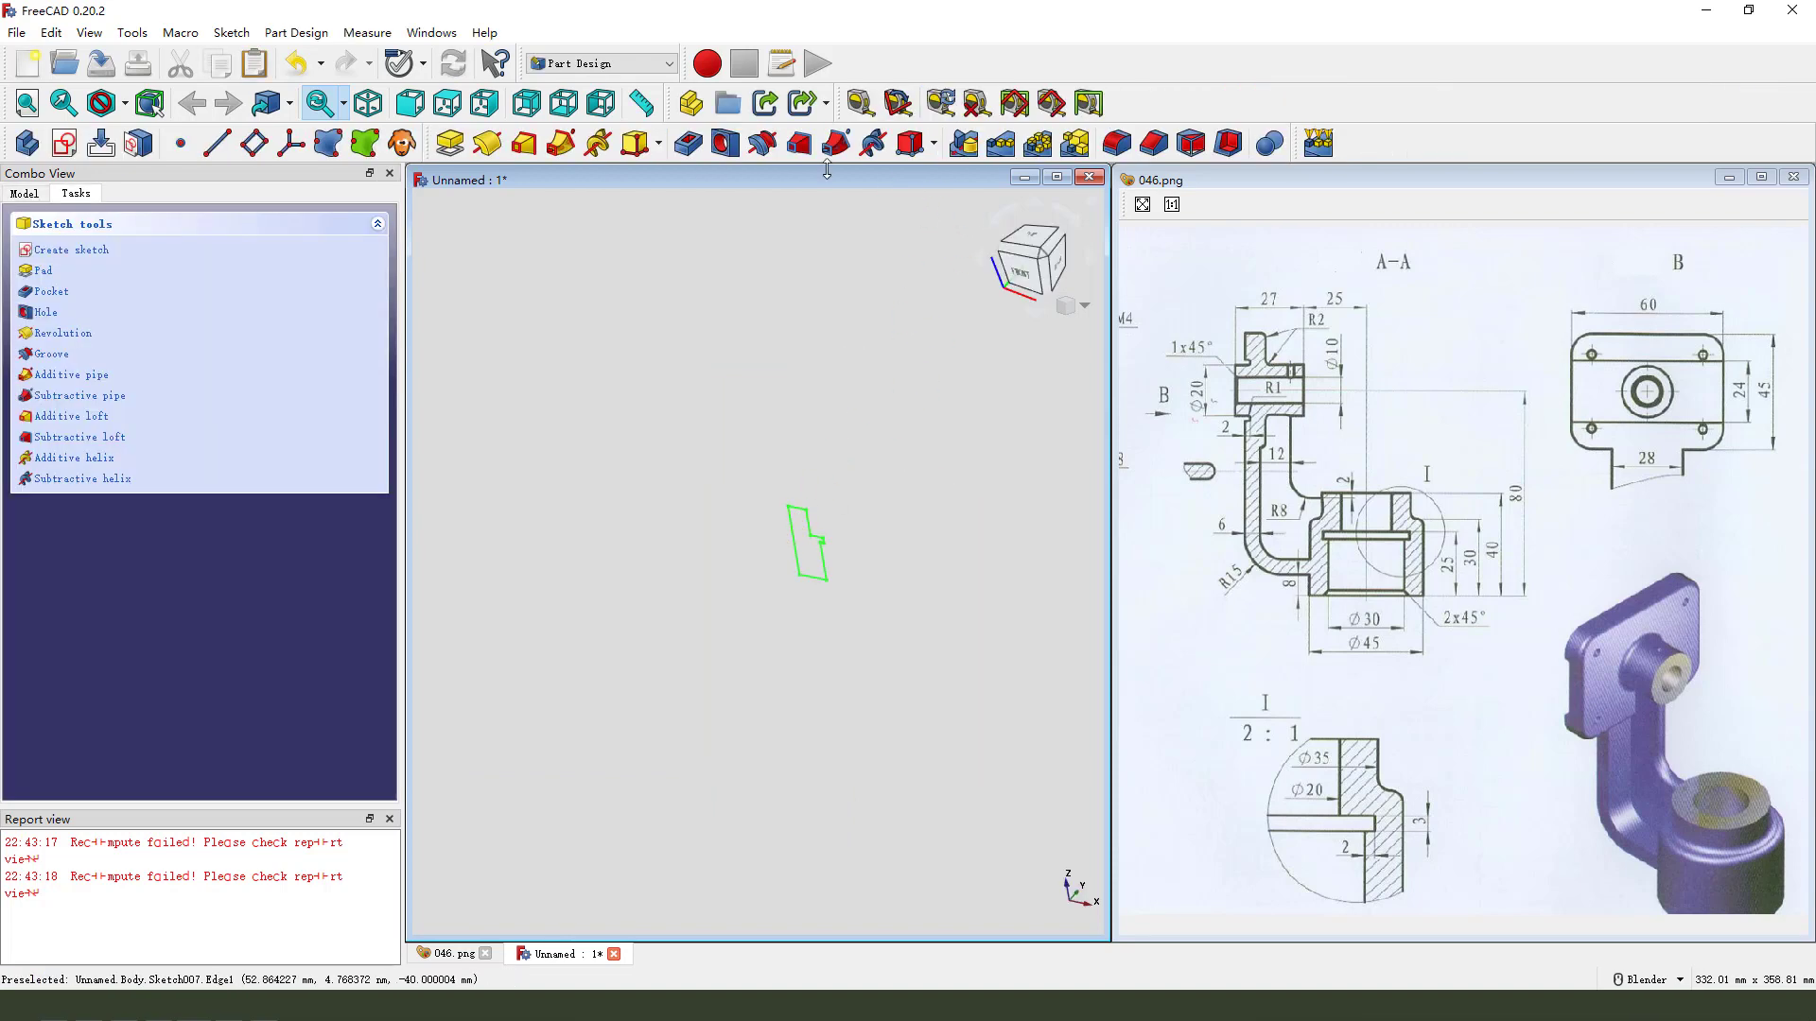
- Revolve a groove from Sketch007 around the sketch's central edge, using wireframe view to pick it
{"action": "left_click", "coordinate": [764, 144]}
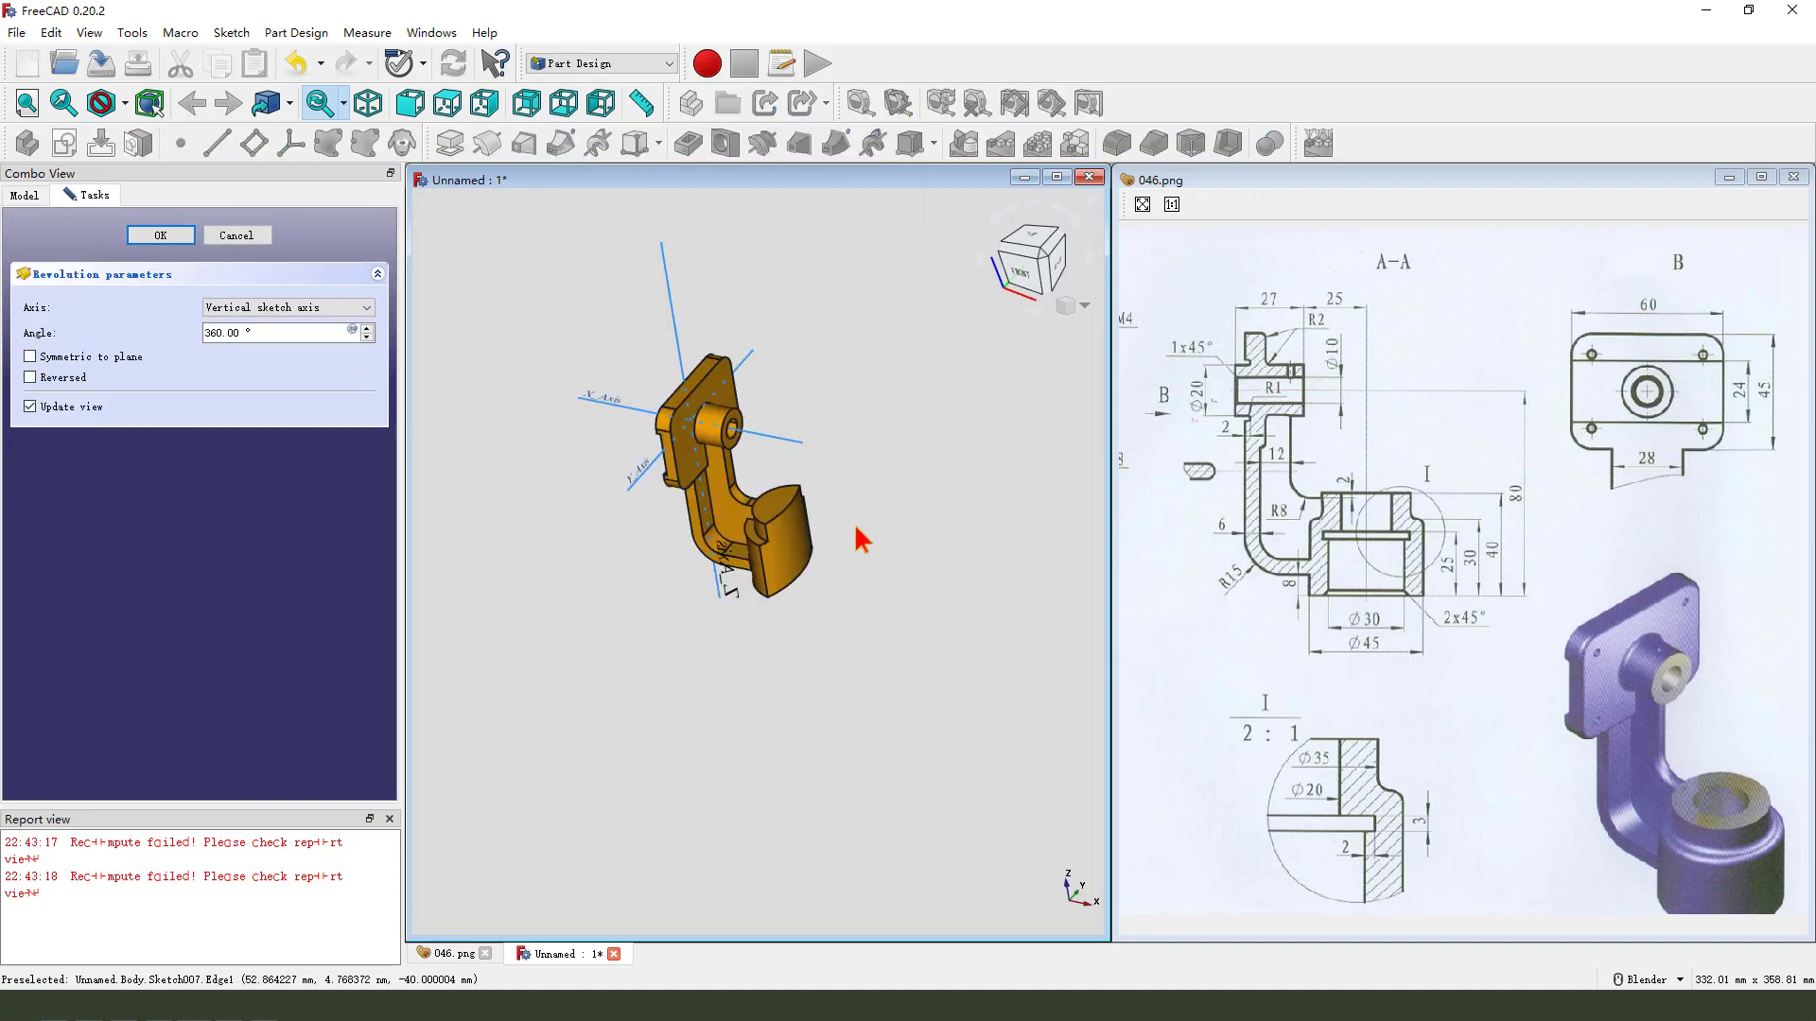
{"action": "left_click", "coordinate": [304, 312]}
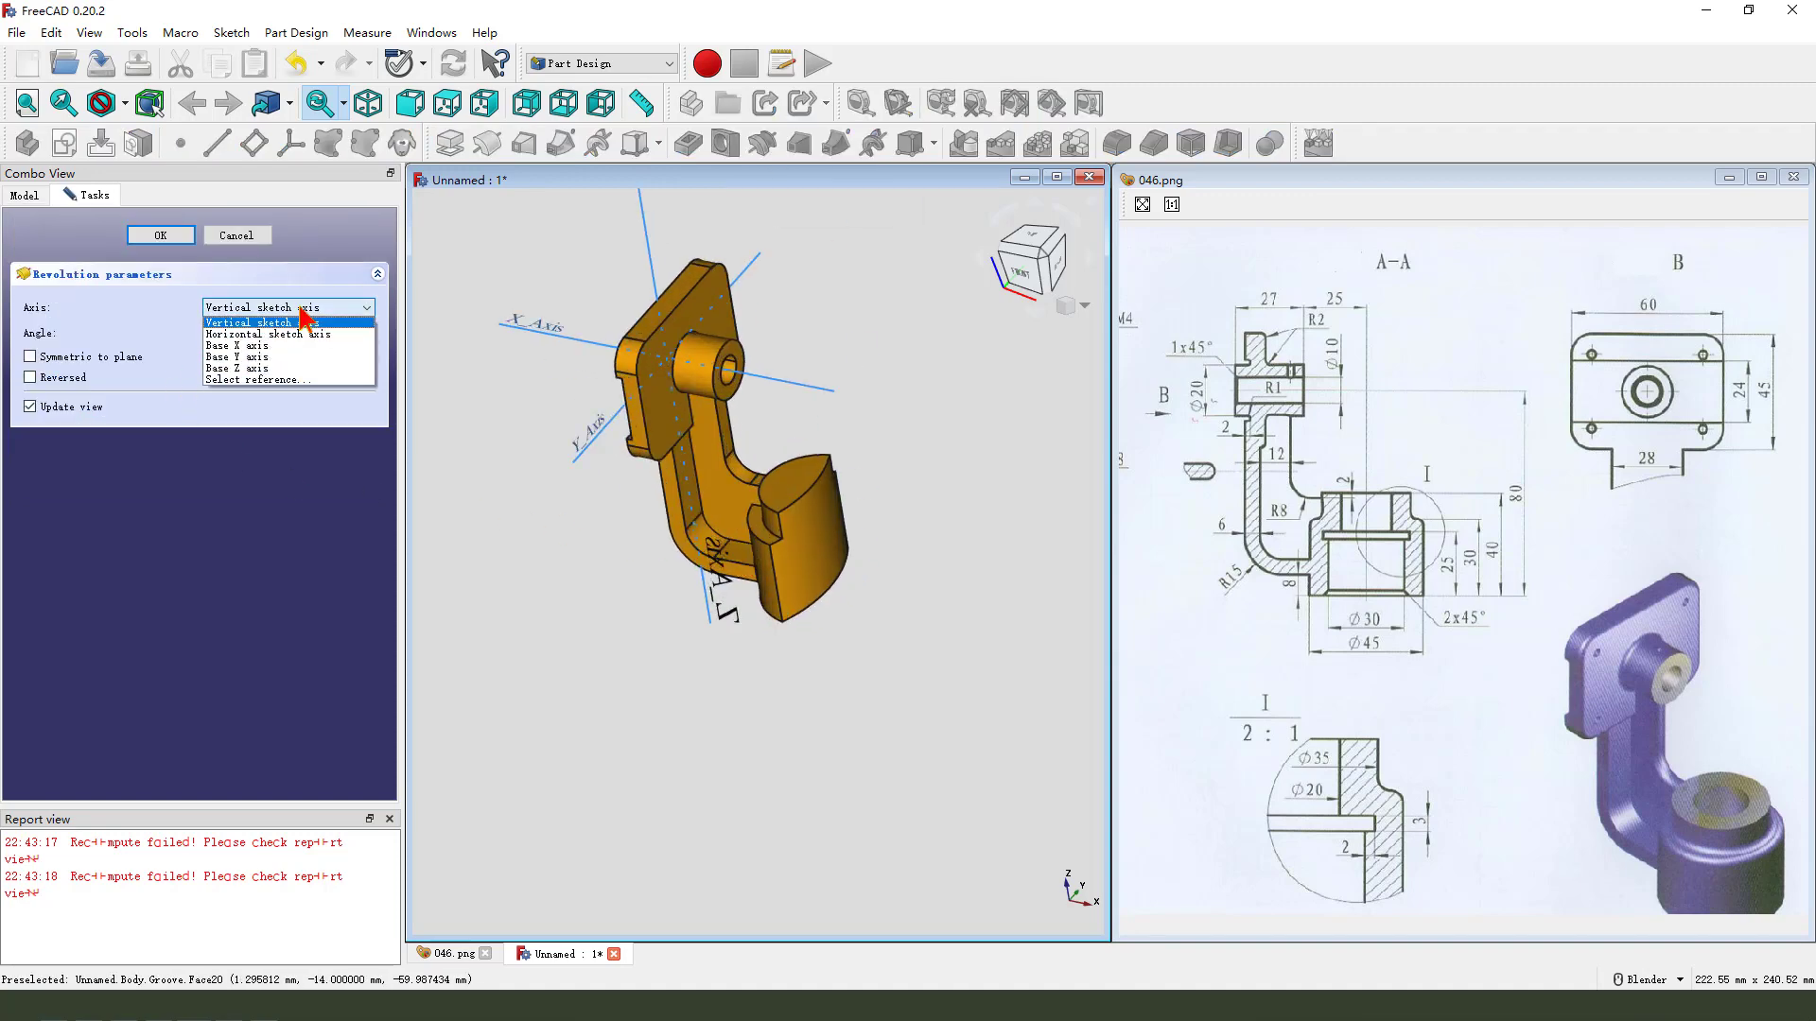
{"action": "left_click", "coordinate": [280, 377]}
{"action": "scroll", "coordinate": [809, 507], "scroll_direction": "up", "scroll_amount": 4}
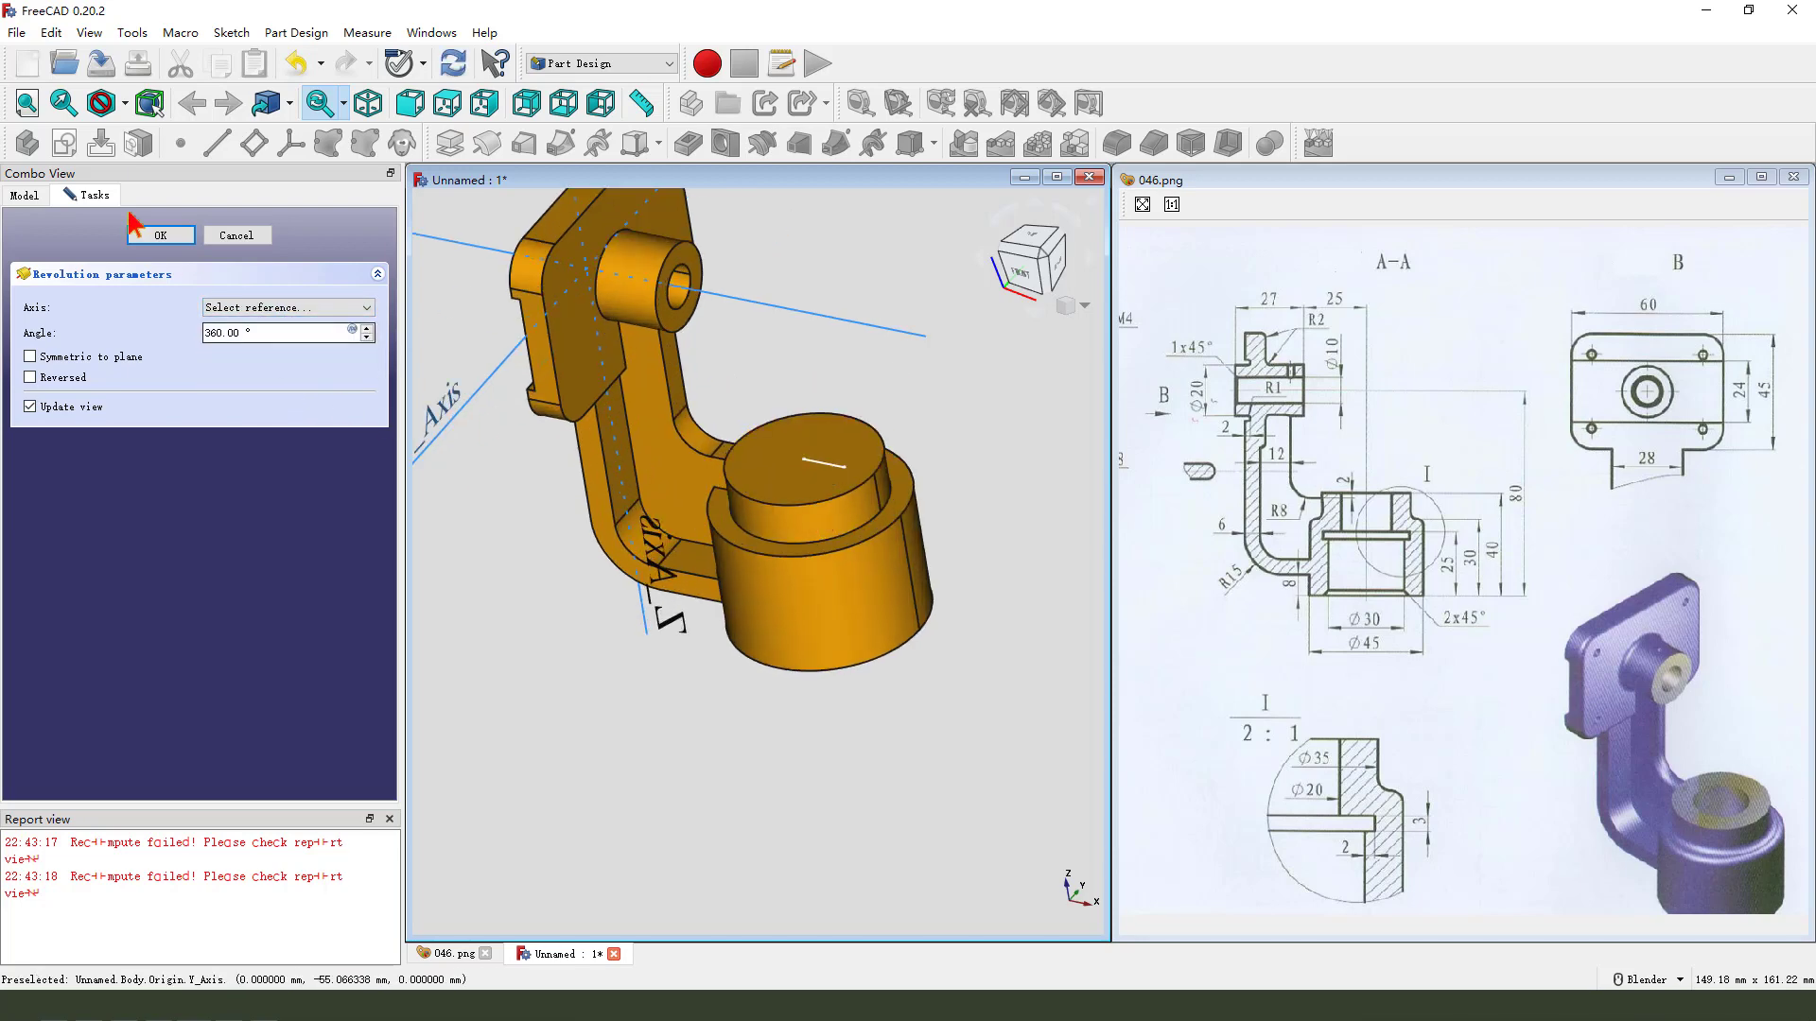
{"action": "left_click", "coordinate": [125, 102]}
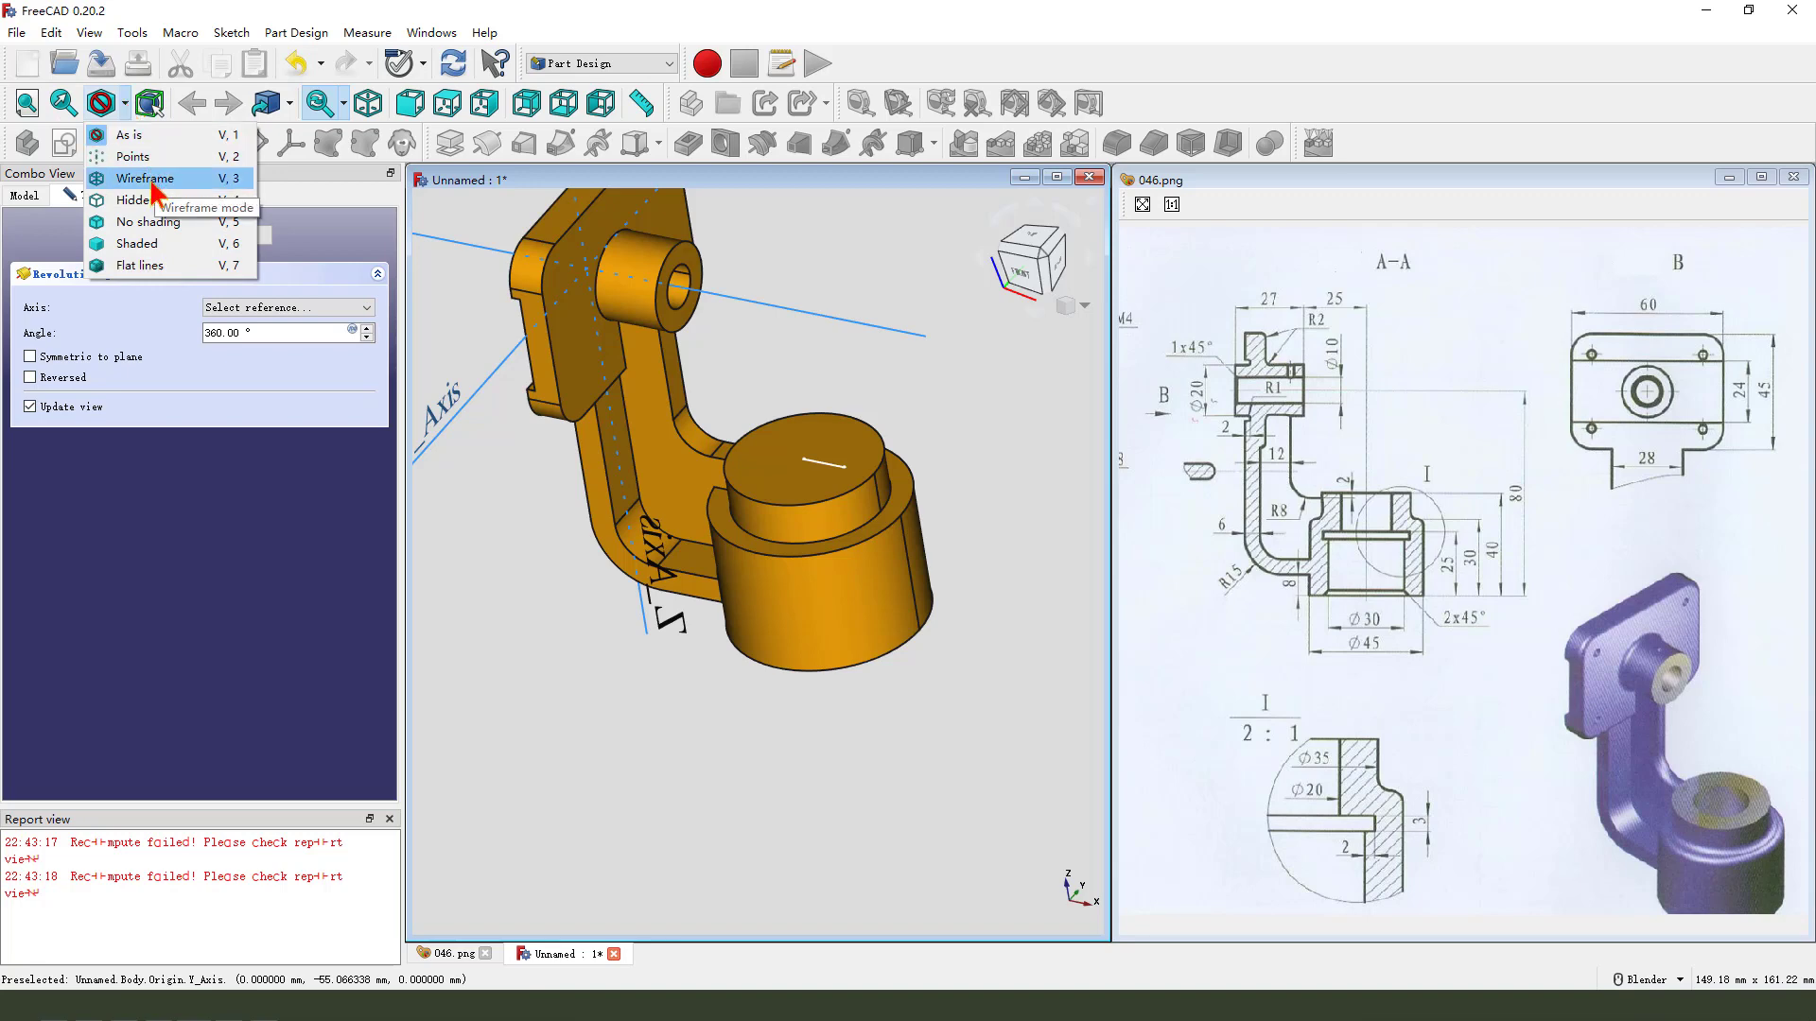
{"action": "left_click", "coordinate": [151, 182]}
{"action": "left_click", "coordinate": [816, 525]}
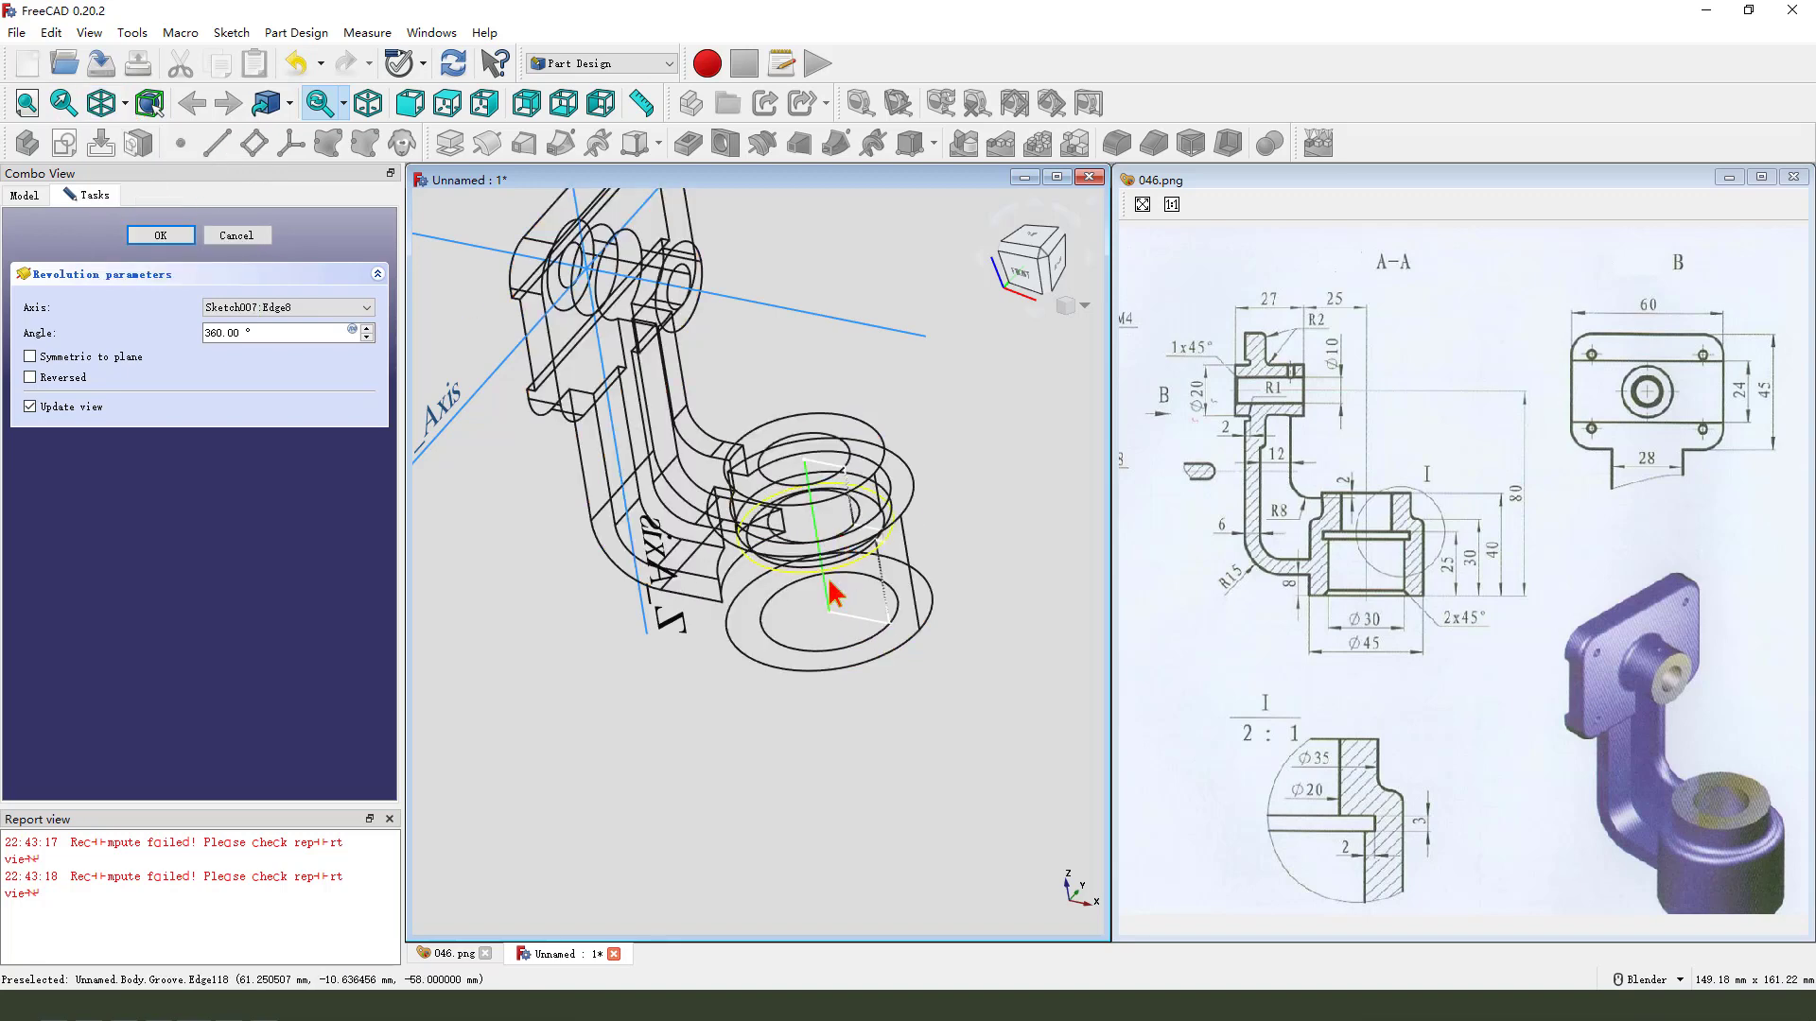
{"action": "left_click", "coordinate": [161, 236]}
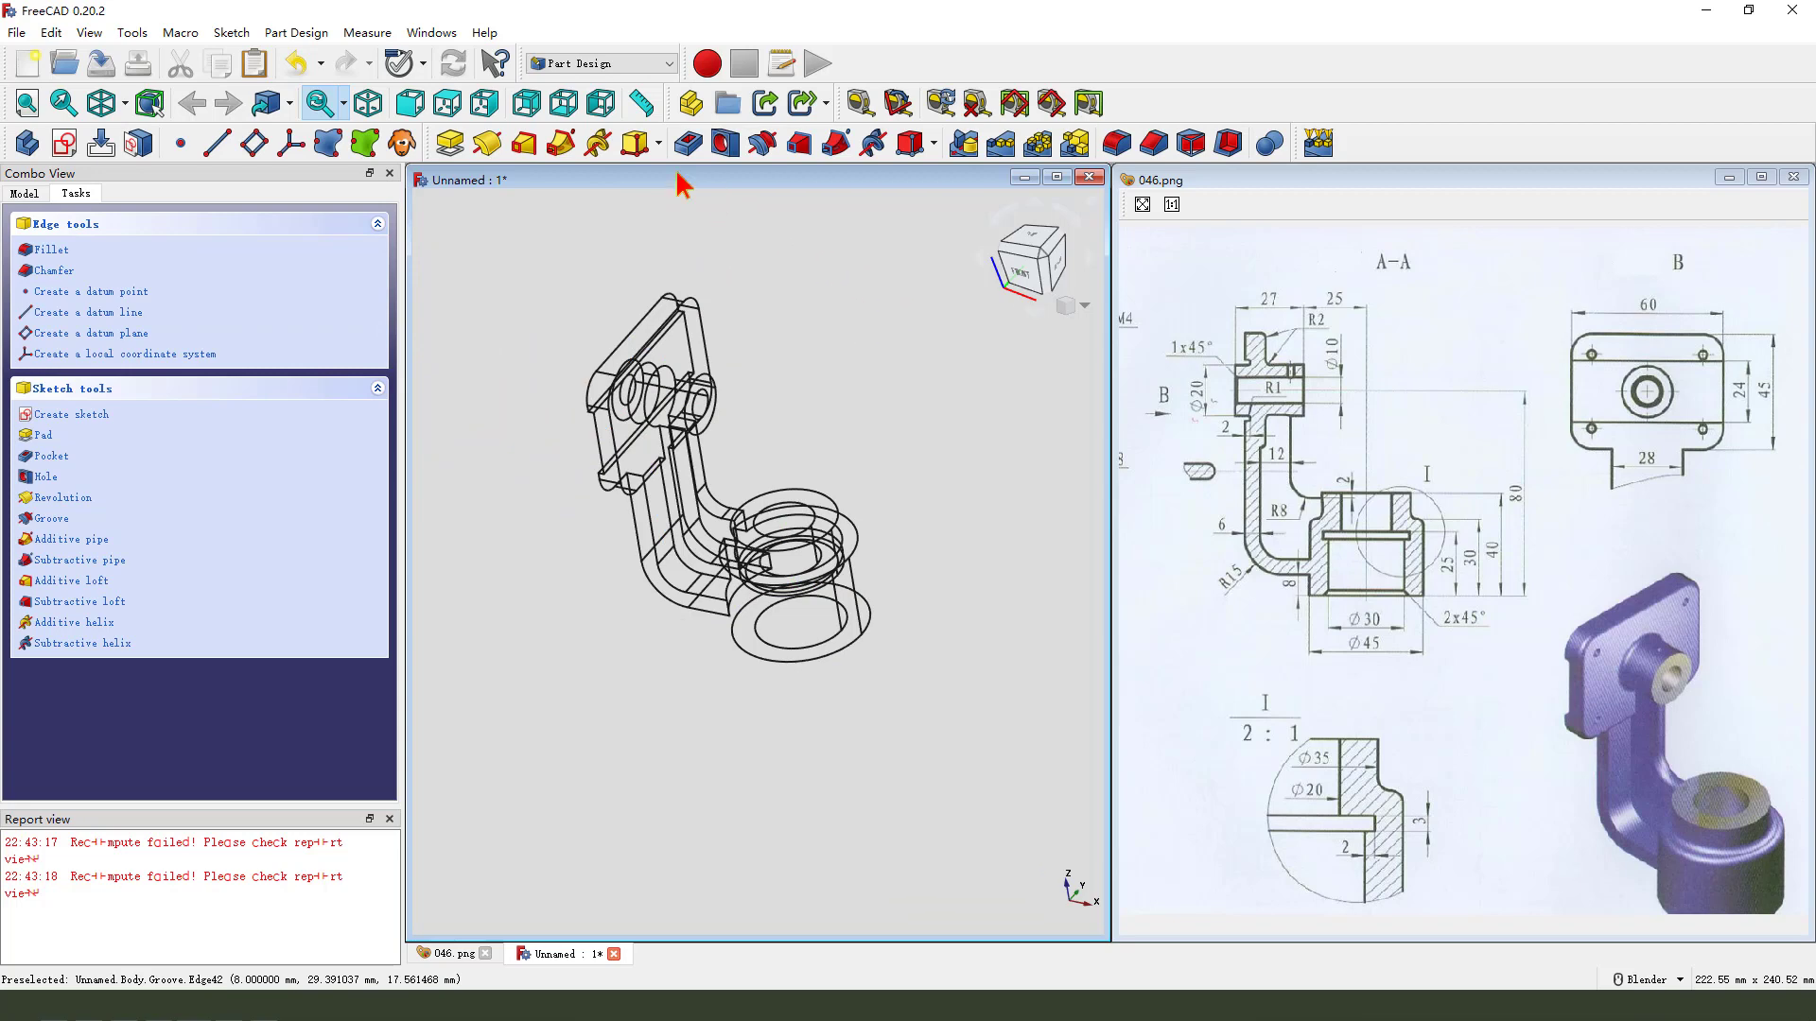
- Restore the shaded display and inspect the groove against the reference drawing
{"action": "left_click", "coordinate": [124, 103]}
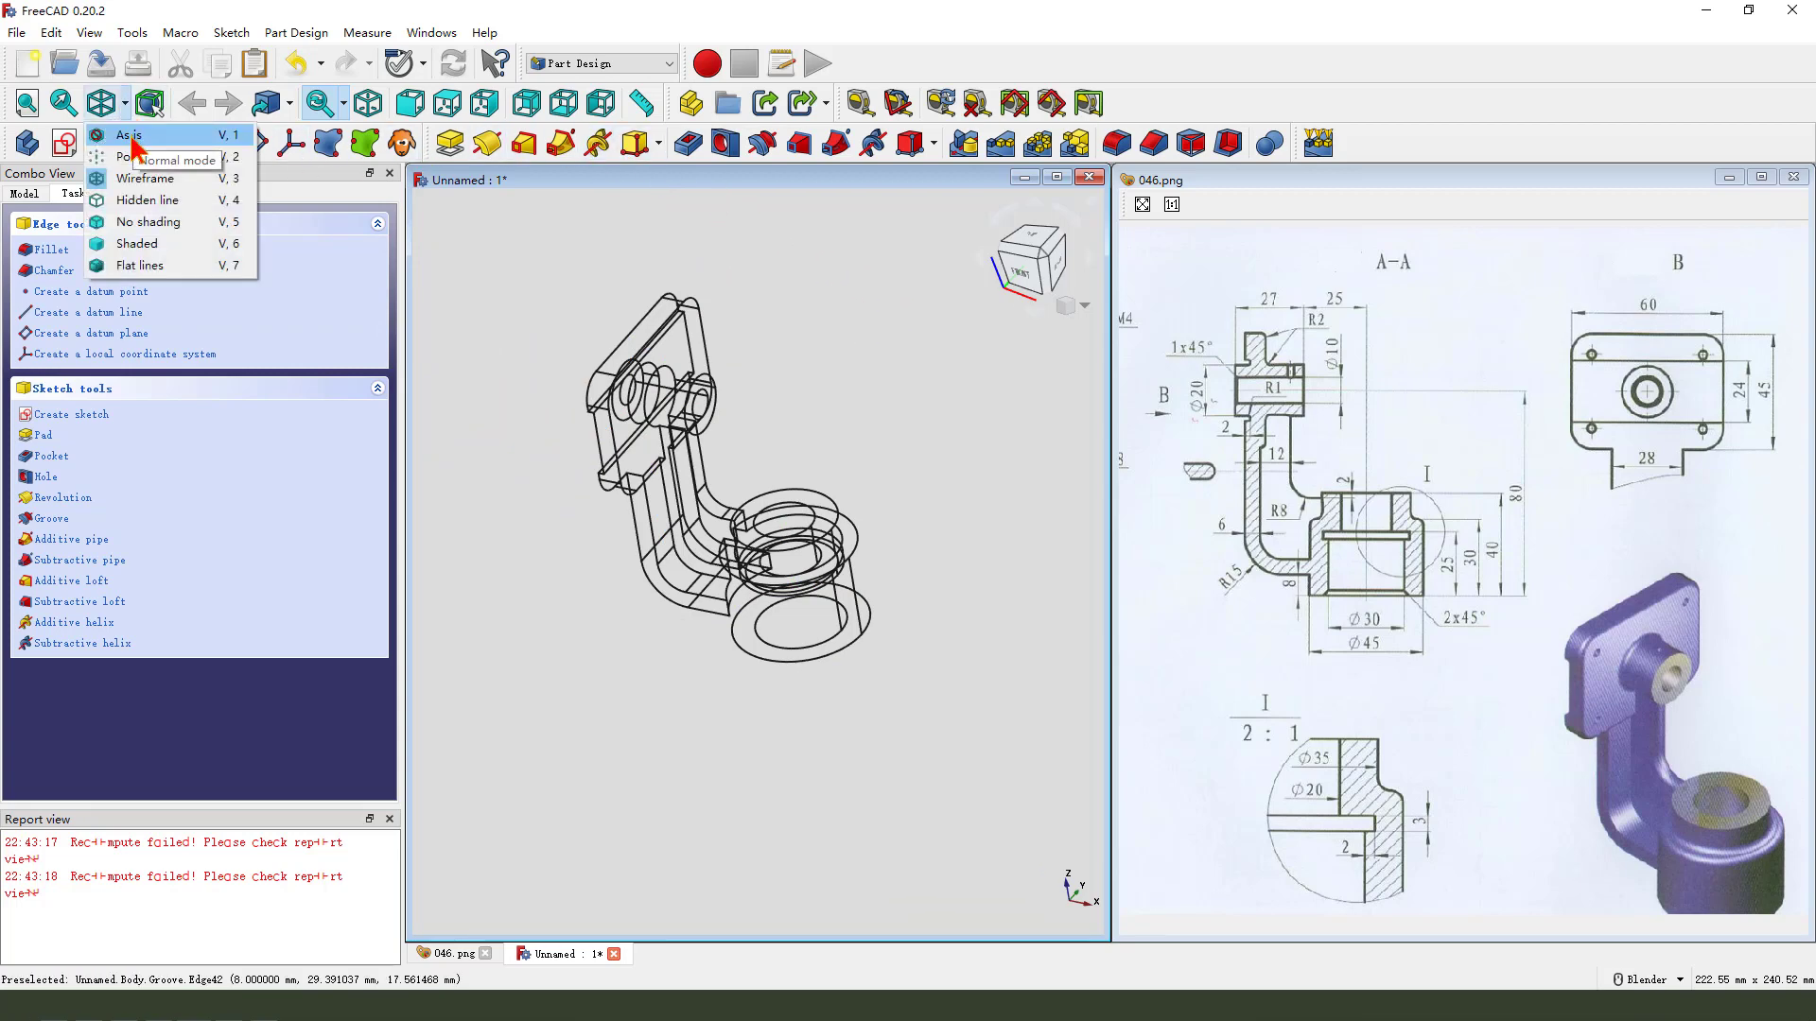
{"action": "left_click", "coordinate": [130, 135]}
{"action": "mouse_move", "coordinate": [924, 632]}
{"action": "middle_mouse_down"}
{"action": "mouse_move", "coordinate": [807, 571]}
{"action": "mouse_move", "coordinate": [811, 617]}
{"action": "middle_mouse_up"}
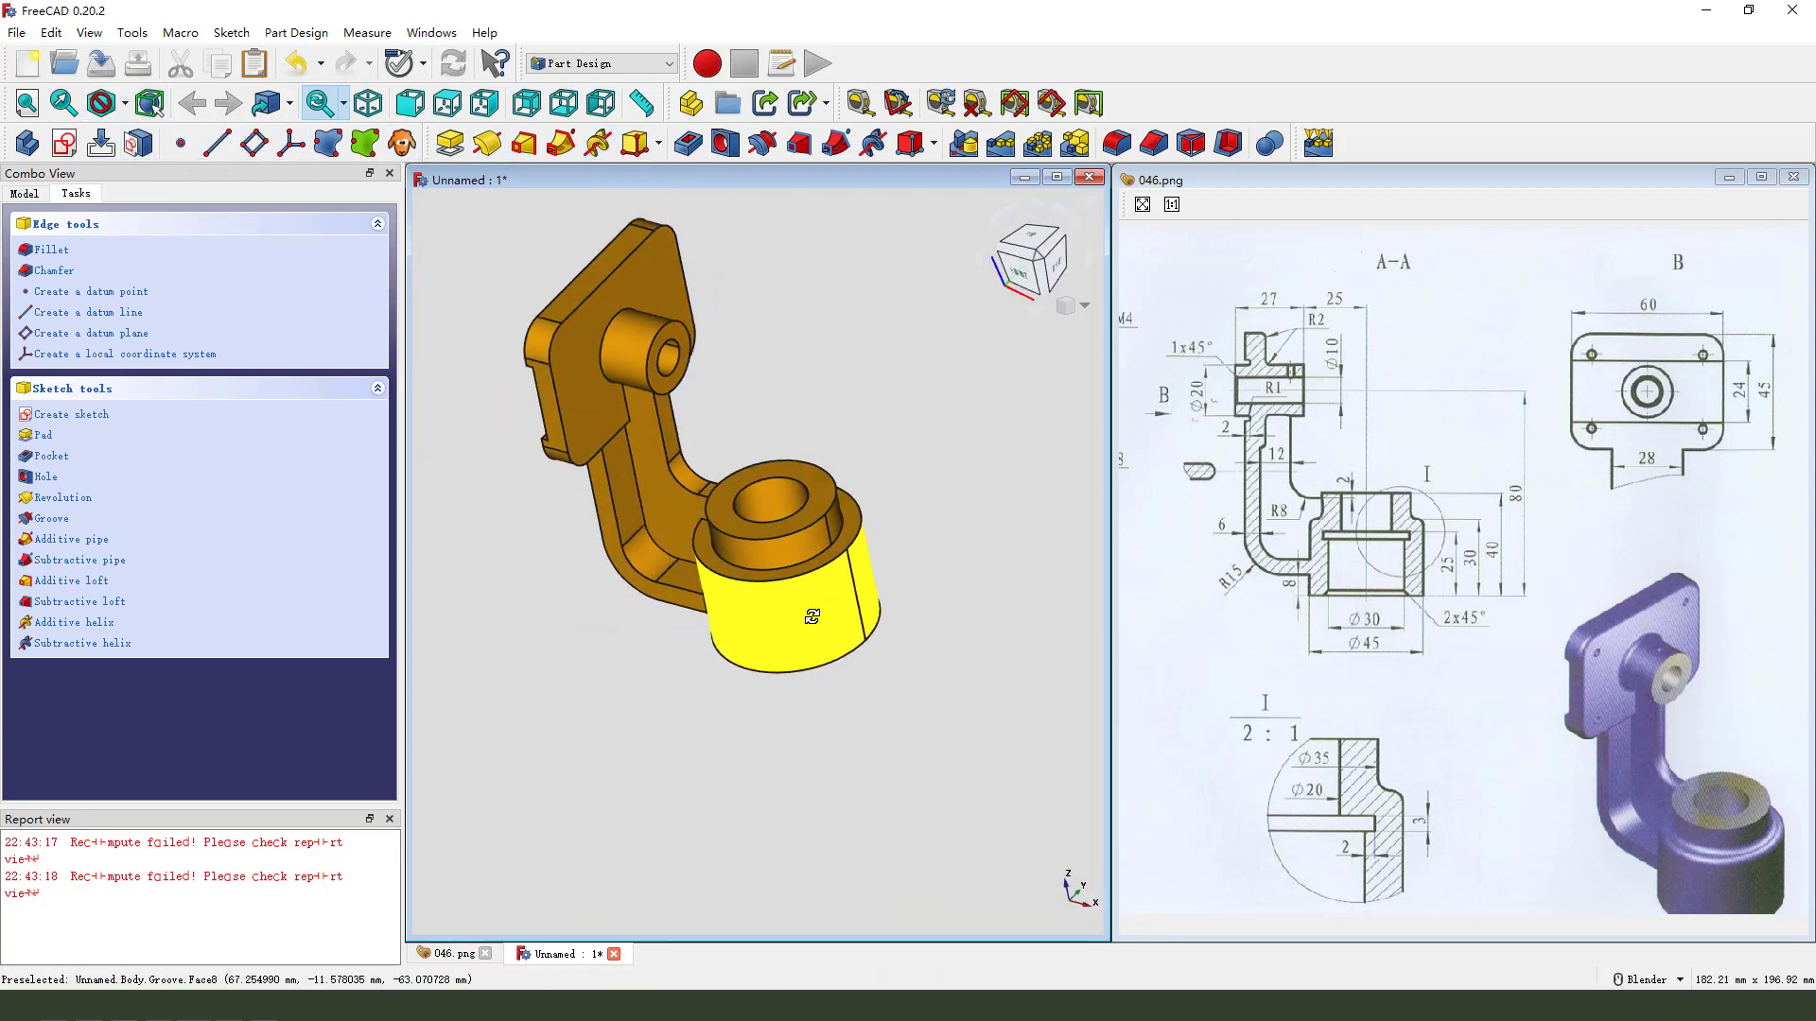
{"action": "mouse_move", "coordinate": [1623, 699]}
{"action": "middle_mouse_down"}
{"action": "mouse_move", "coordinate": [1532, 592]}
{"action": "mouse_move", "coordinate": [1549, 620]}
{"action": "middle_mouse_up"}
{"action": "middle_click_drag", "start_coordinate": [1399, 574], "coordinate": [1431, 610]}
{"action": "middle_click_drag", "start_coordinate": [1398, 472], "coordinate": [1420, 529]}
- Round the boss ring's outer edge with a fillet
{"action": "key", "text": "ctrl+2"}
{"action": "left_click_drag", "start_coordinate": [1412, 499], "coordinate": [1403, 537]}
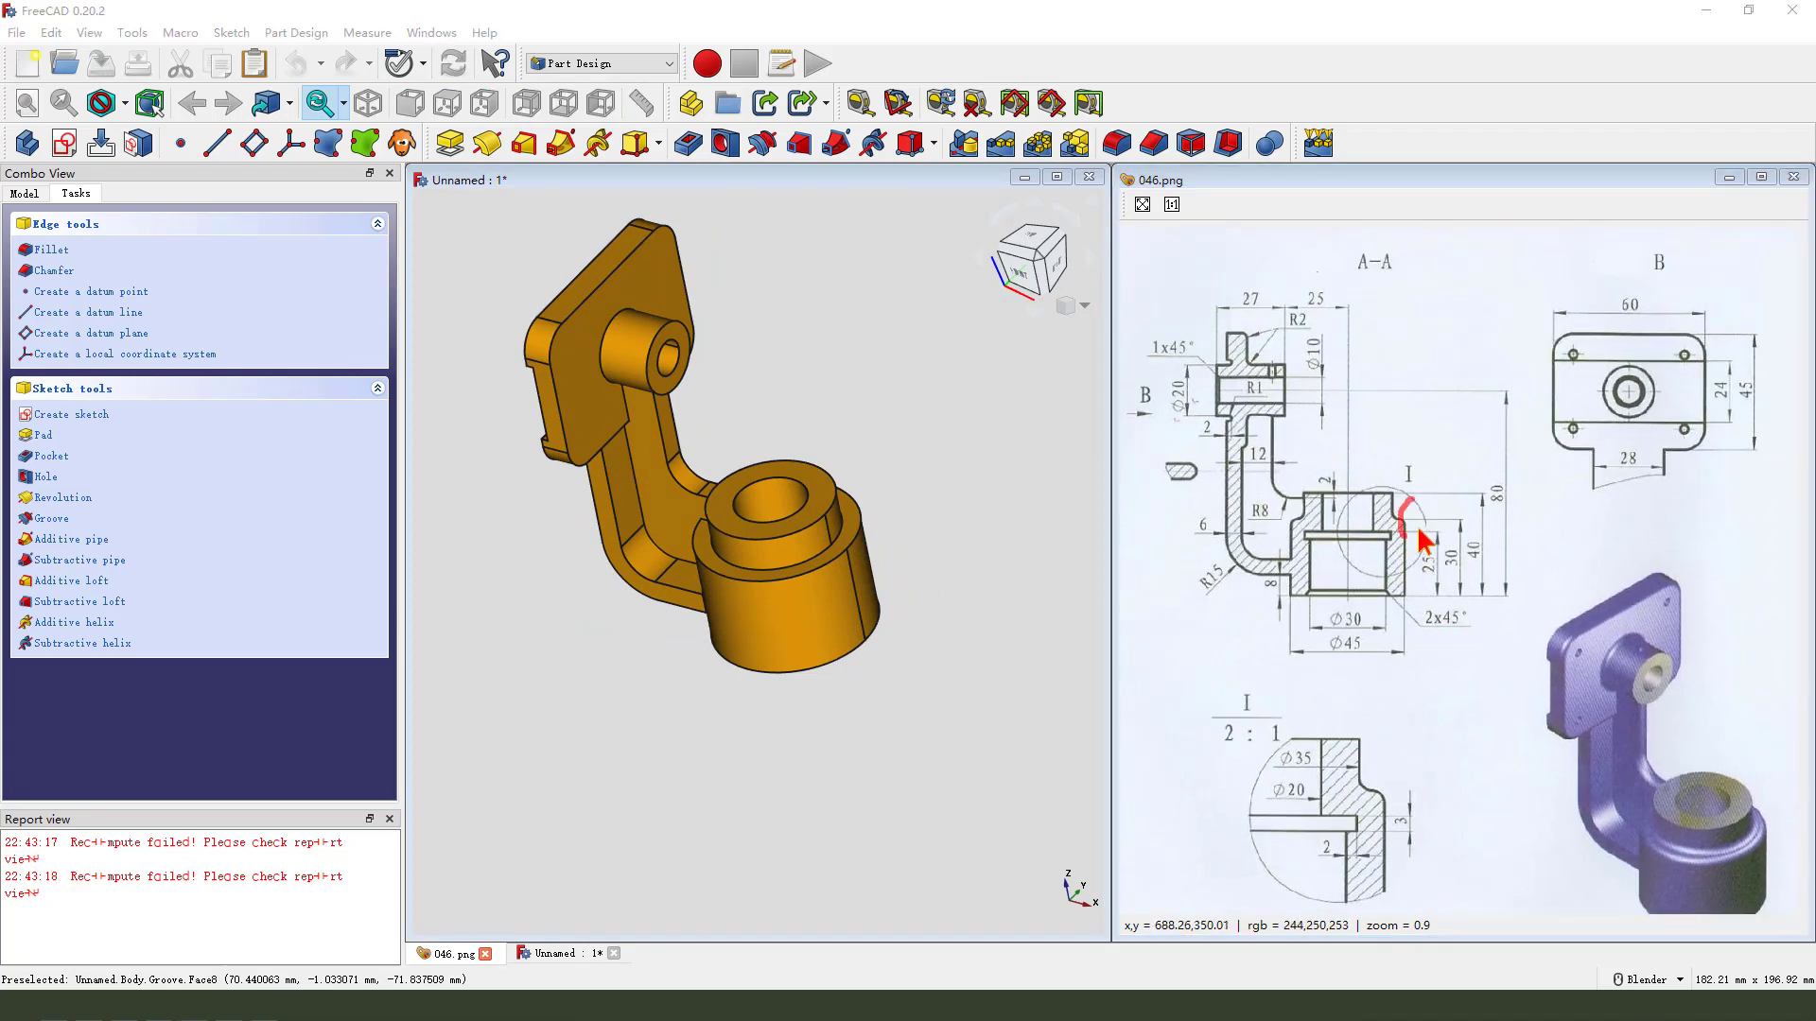
{"action": "scroll", "coordinate": [840, 549], "scroll_direction": "up", "scroll_amount": 3}
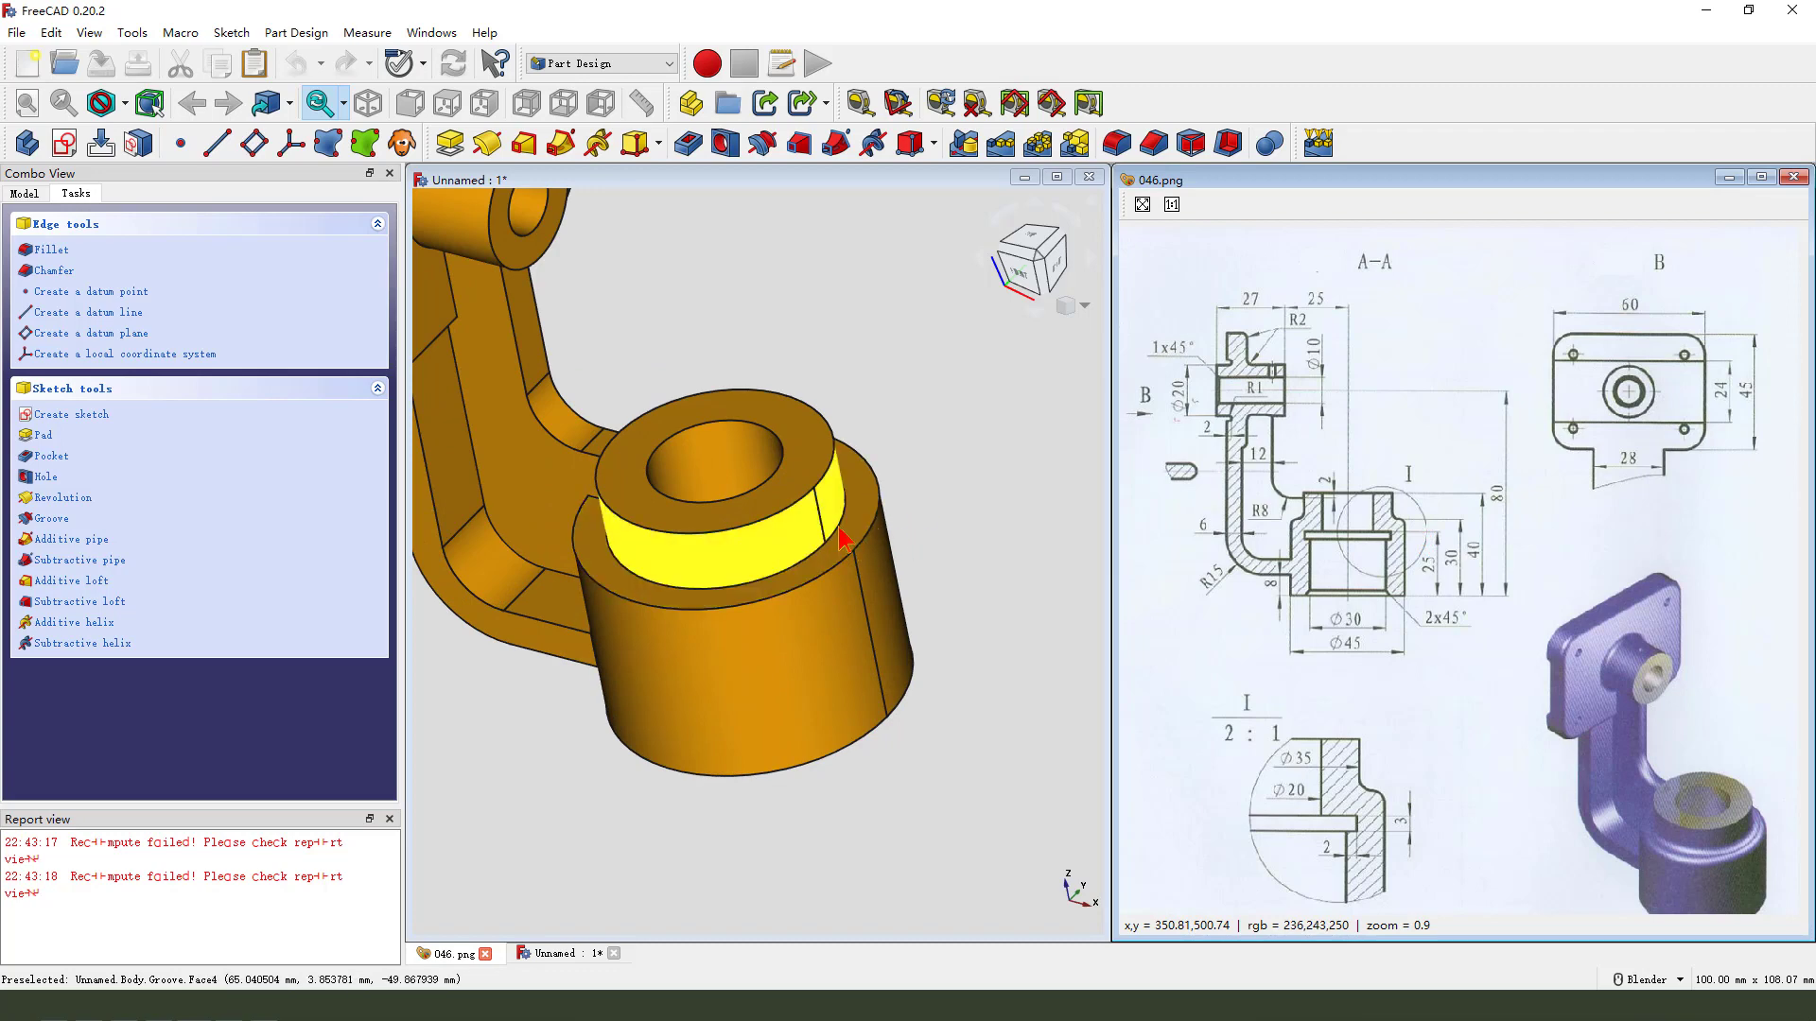
{"action": "left_click", "coordinate": [880, 488]}
{"action": "scroll", "coordinate": [873, 525], "scroll_direction": "up", "scroll_amount": 2}
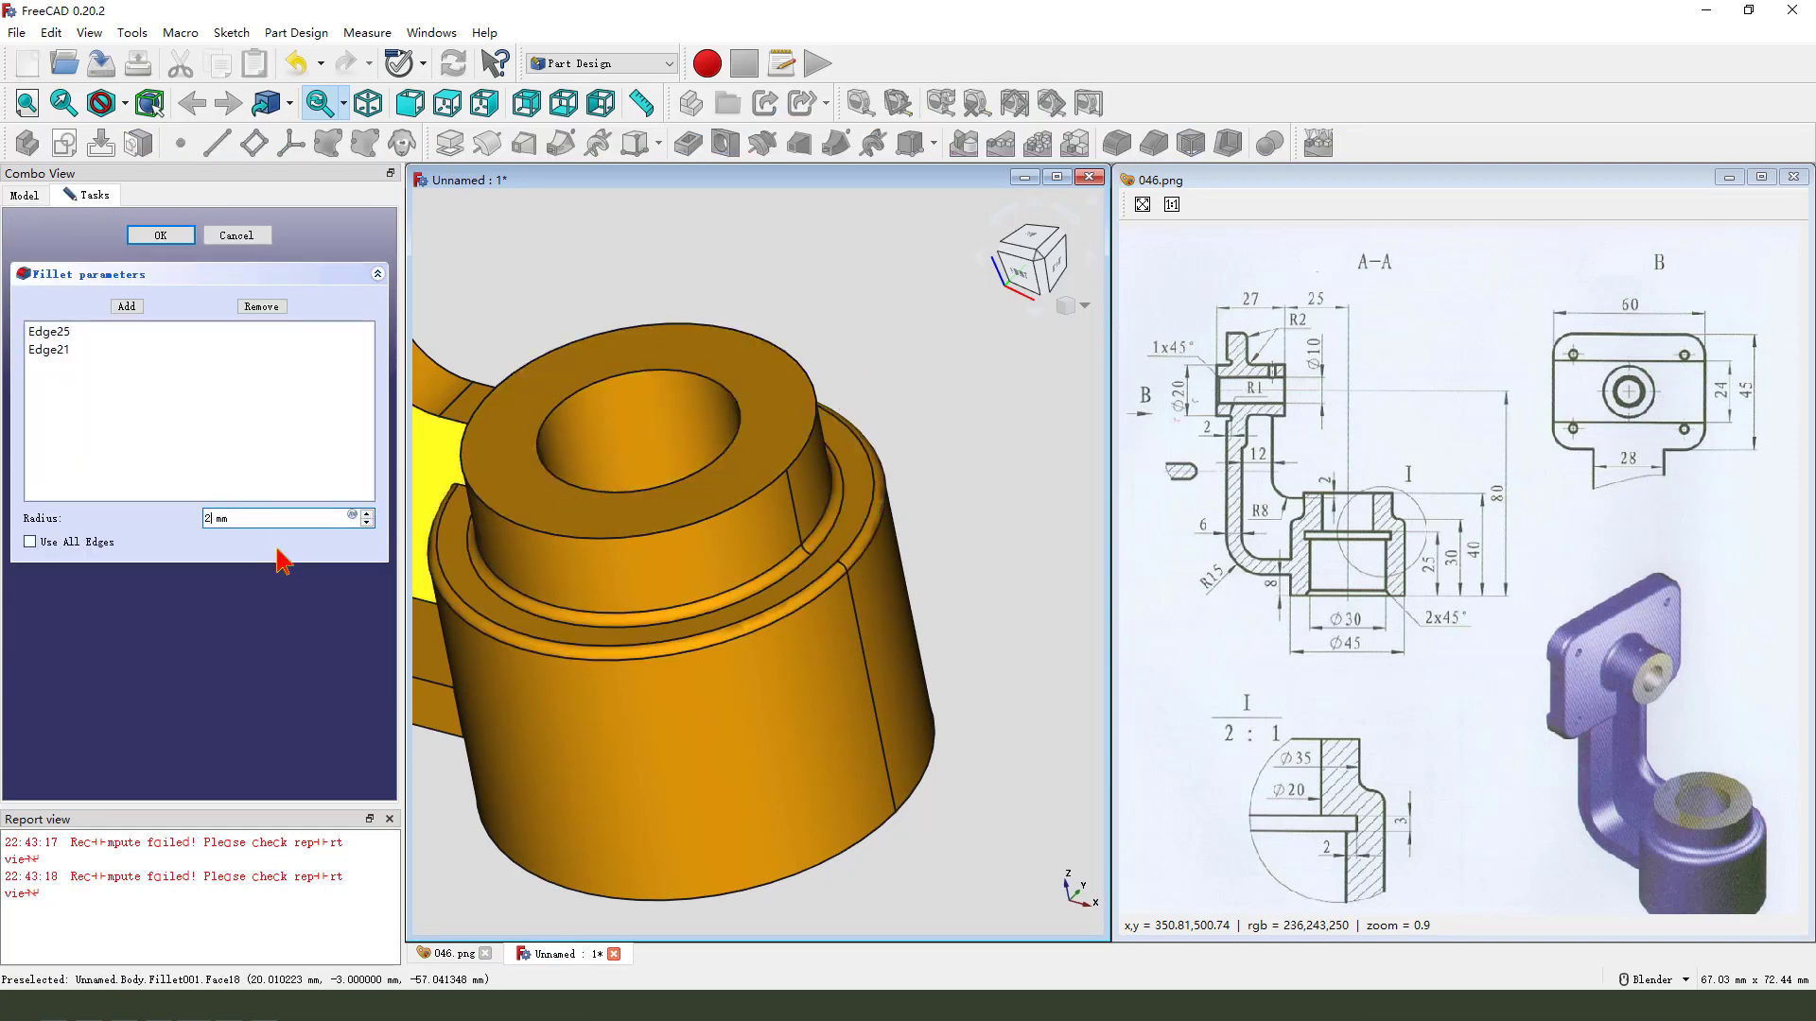
{"action": "key", "text": "Return"}
{"action": "scroll", "coordinate": [879, 587], "scroll_direction": "down", "scroll_amount": 5}
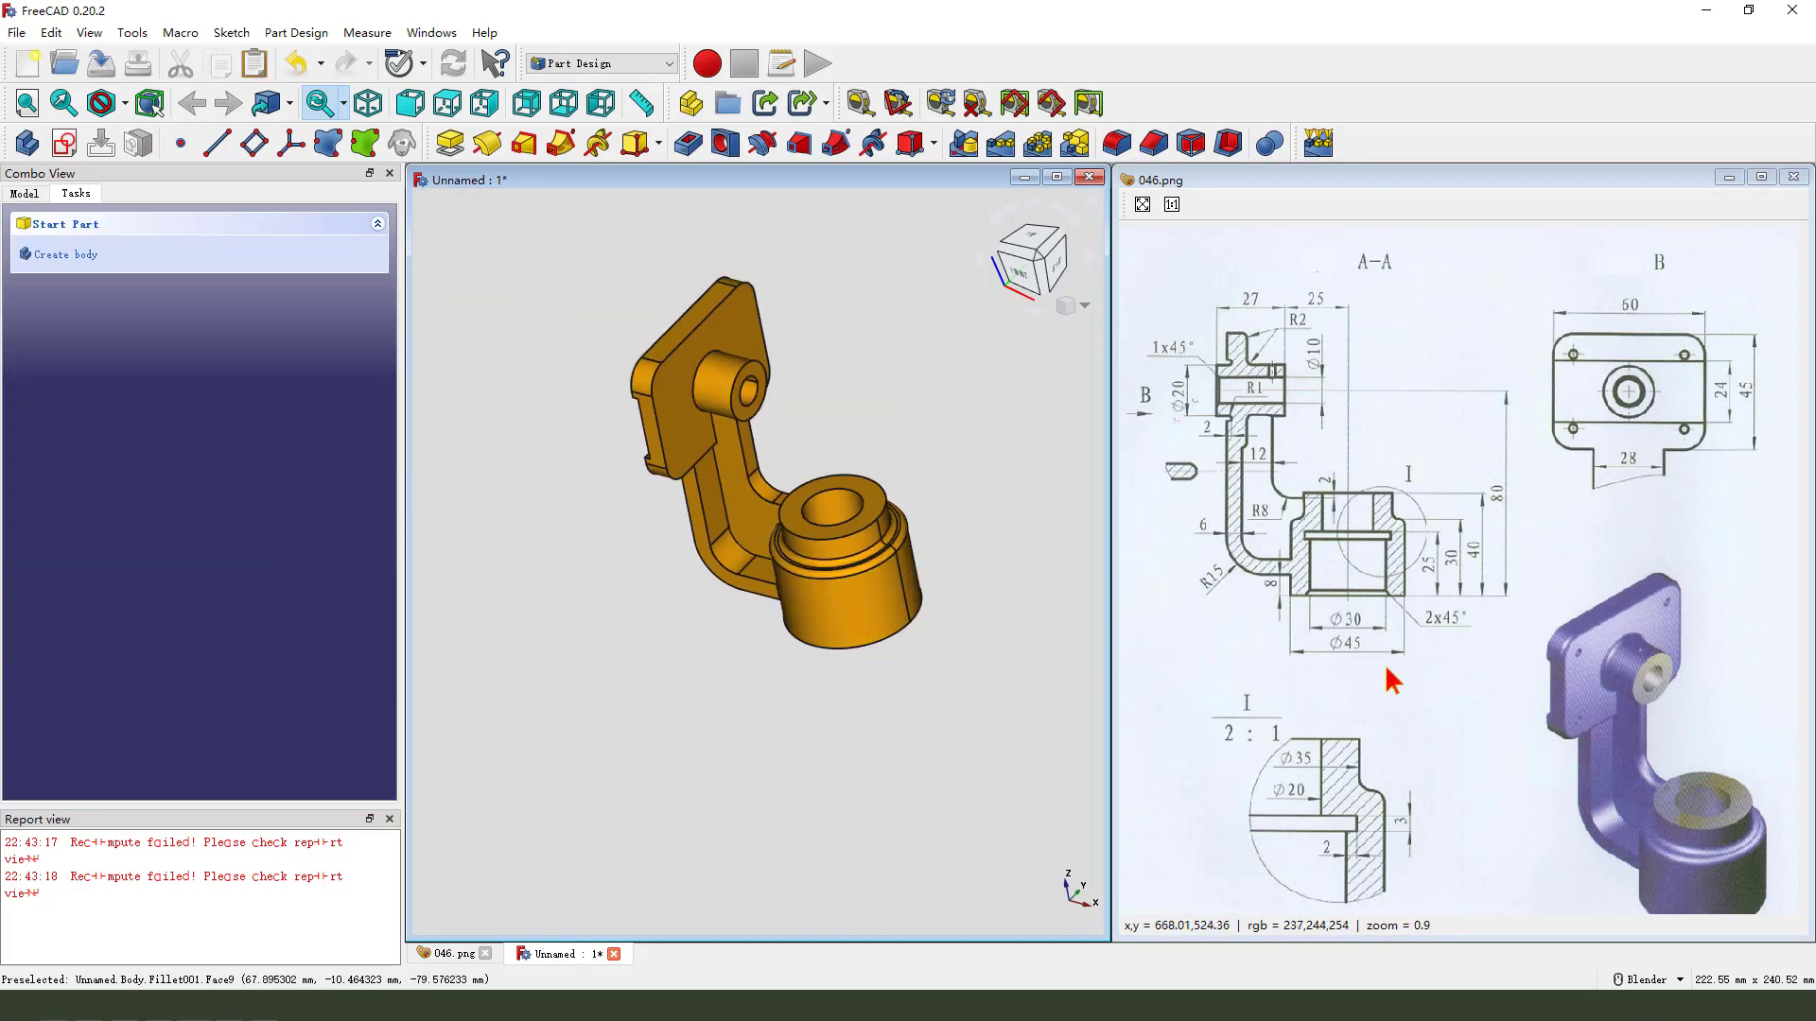
- Apply a 2.99 mm fillet to Edge7 and Edge34 on the curved arm
{"action": "scroll", "coordinate": [697, 421], "scroll_direction": "up", "scroll_amount": 3}
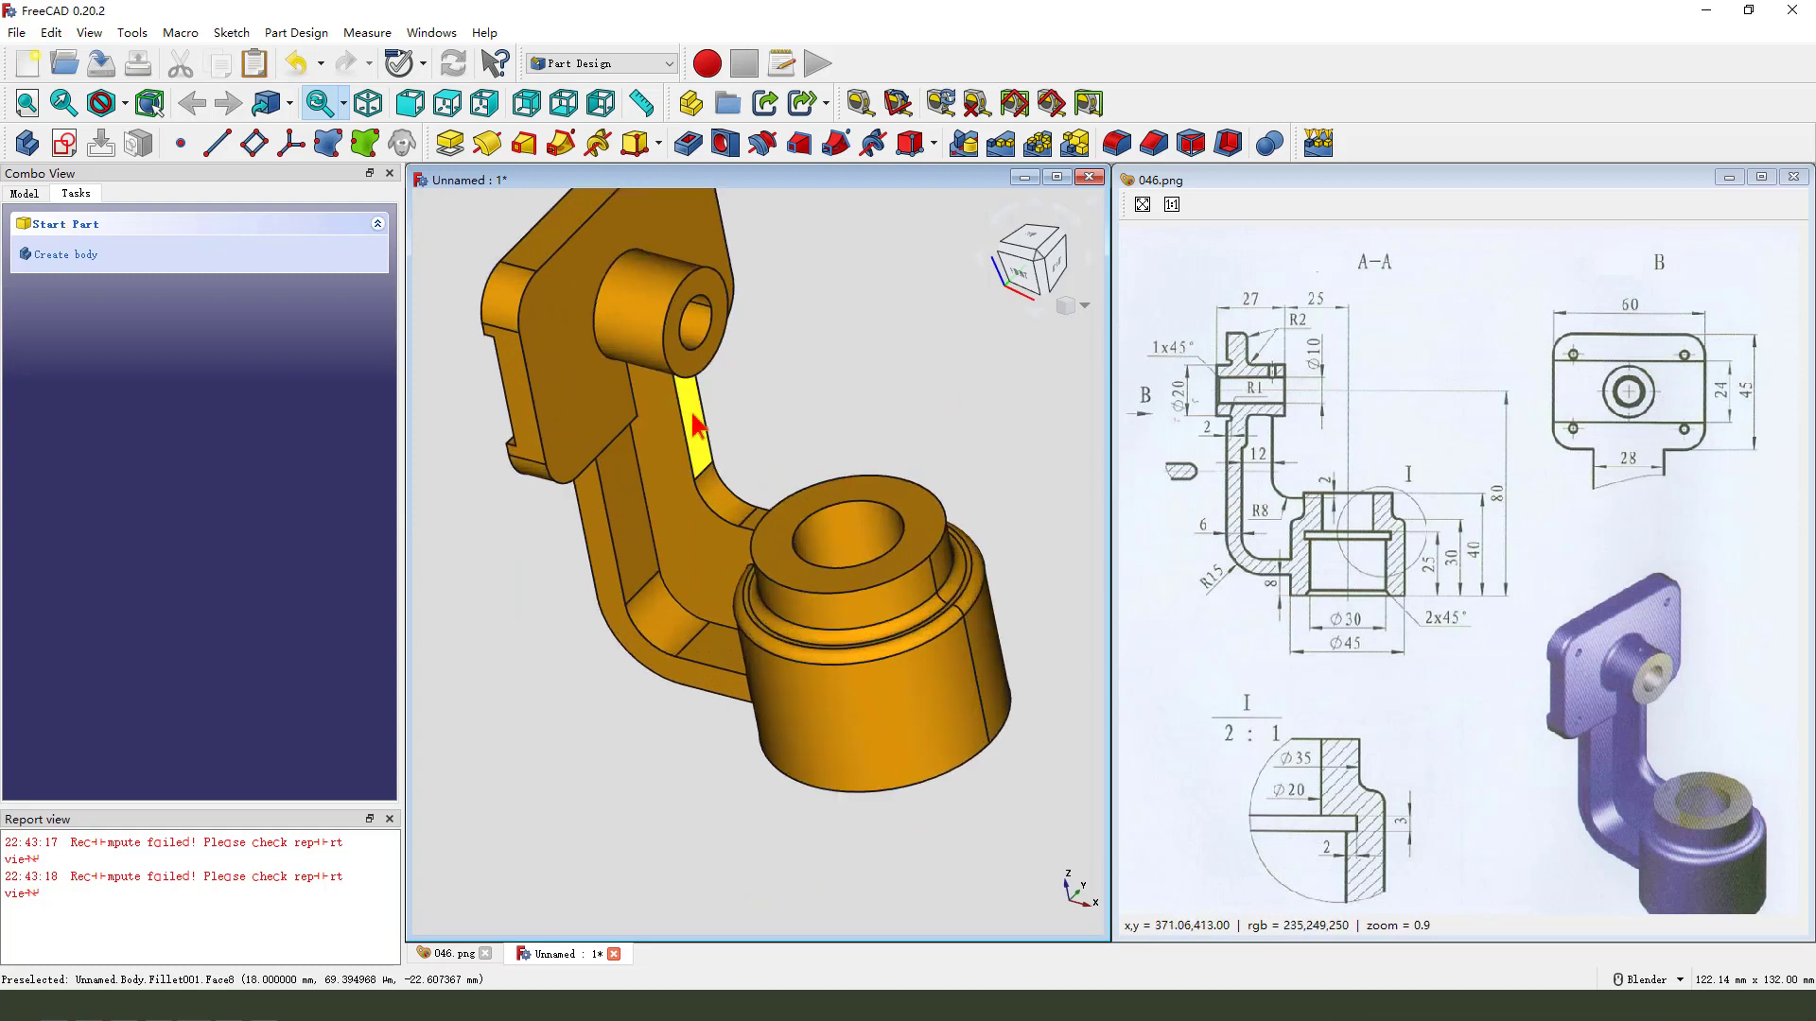
{"action": "left_click", "coordinate": [707, 413]}
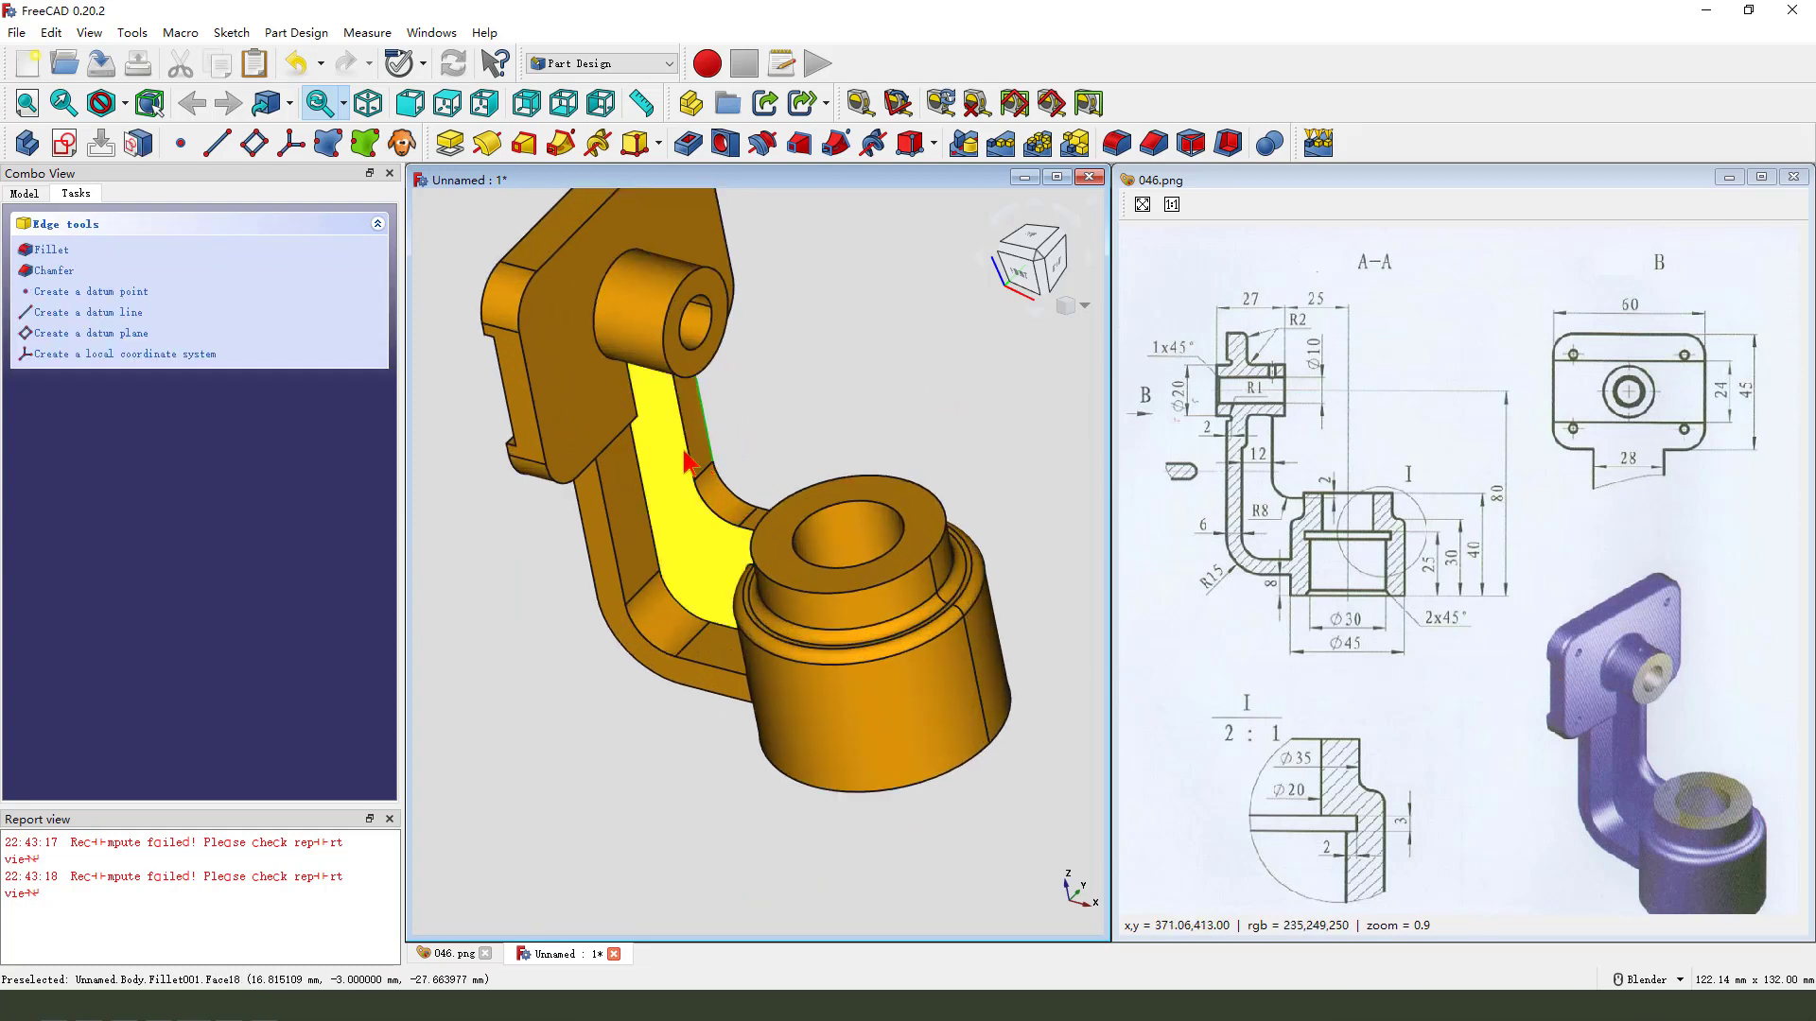
{"action": "left_click", "coordinate": [1117, 143]}
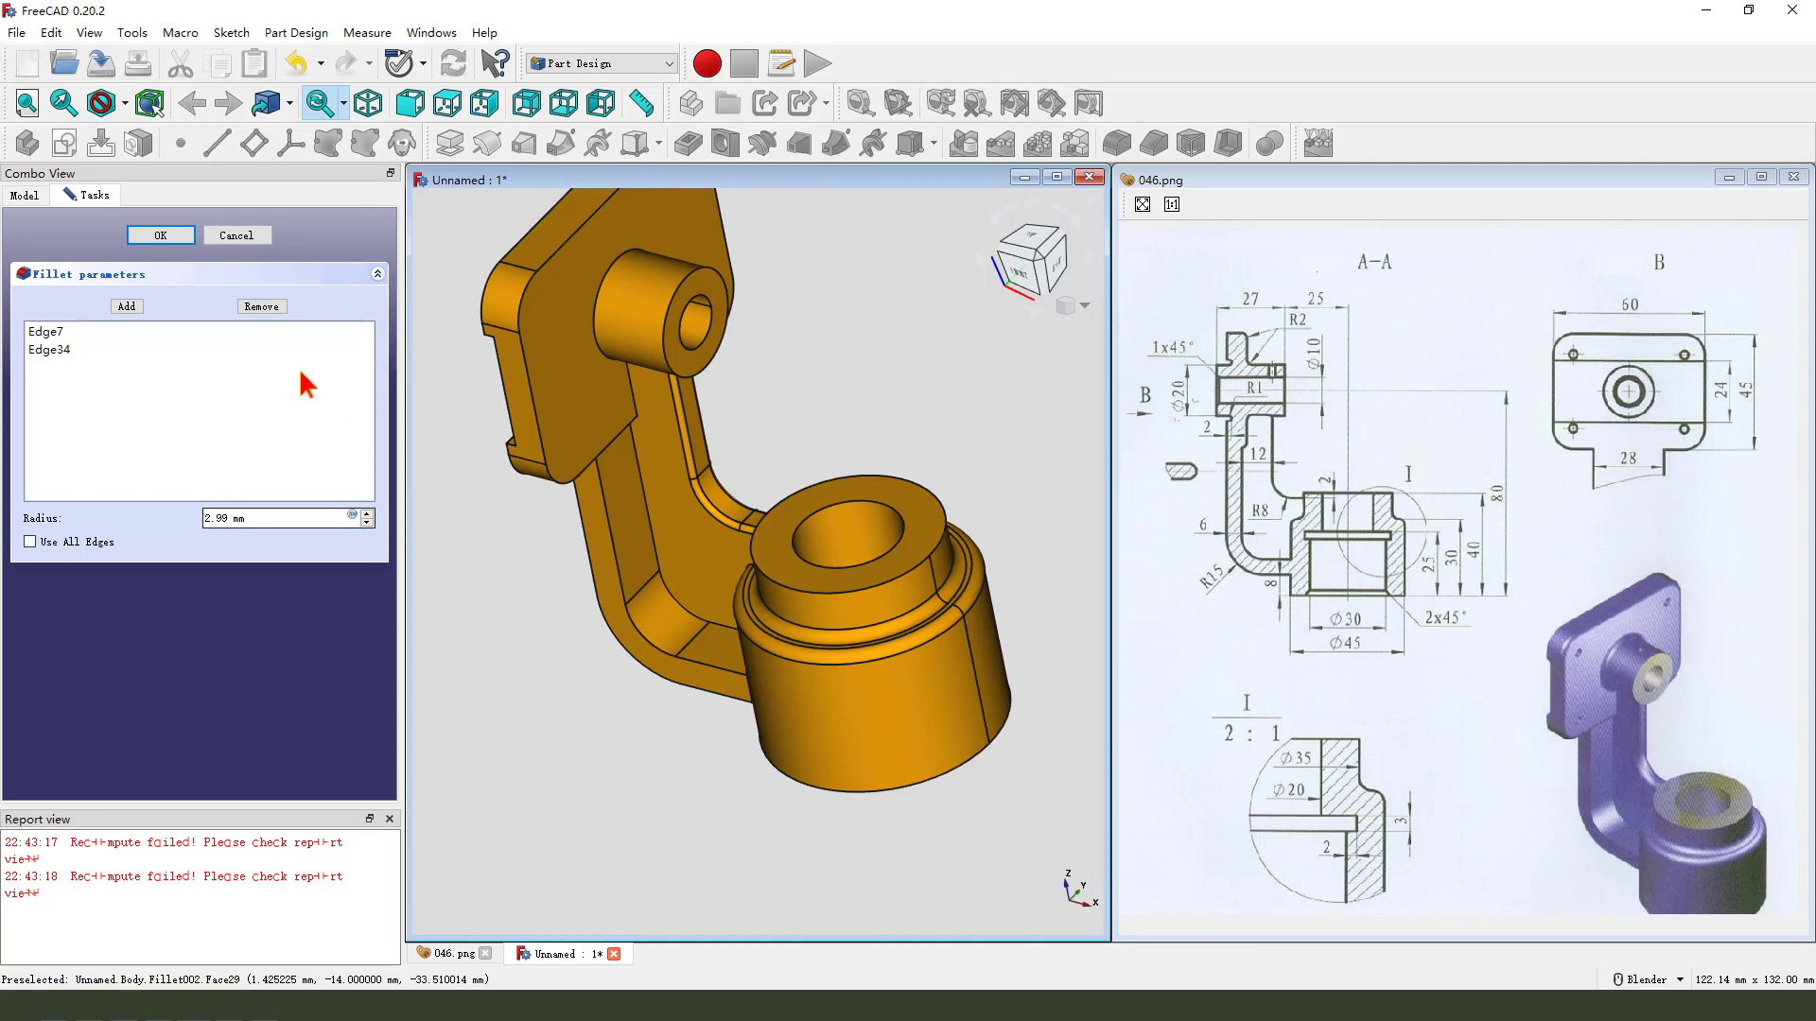
{"action": "left_click", "coordinate": [160, 236]}
- Pan the reference drawing to the front view with four M4 holes and orbit toward the plate
{"action": "mouse_move", "coordinate": [747, 529]}
{"action": "middle_mouse_down"}
{"action": "mouse_move", "coordinate": [719, 510]}
{"action": "mouse_move", "coordinate": [755, 535]}
{"action": "middle_mouse_up"}
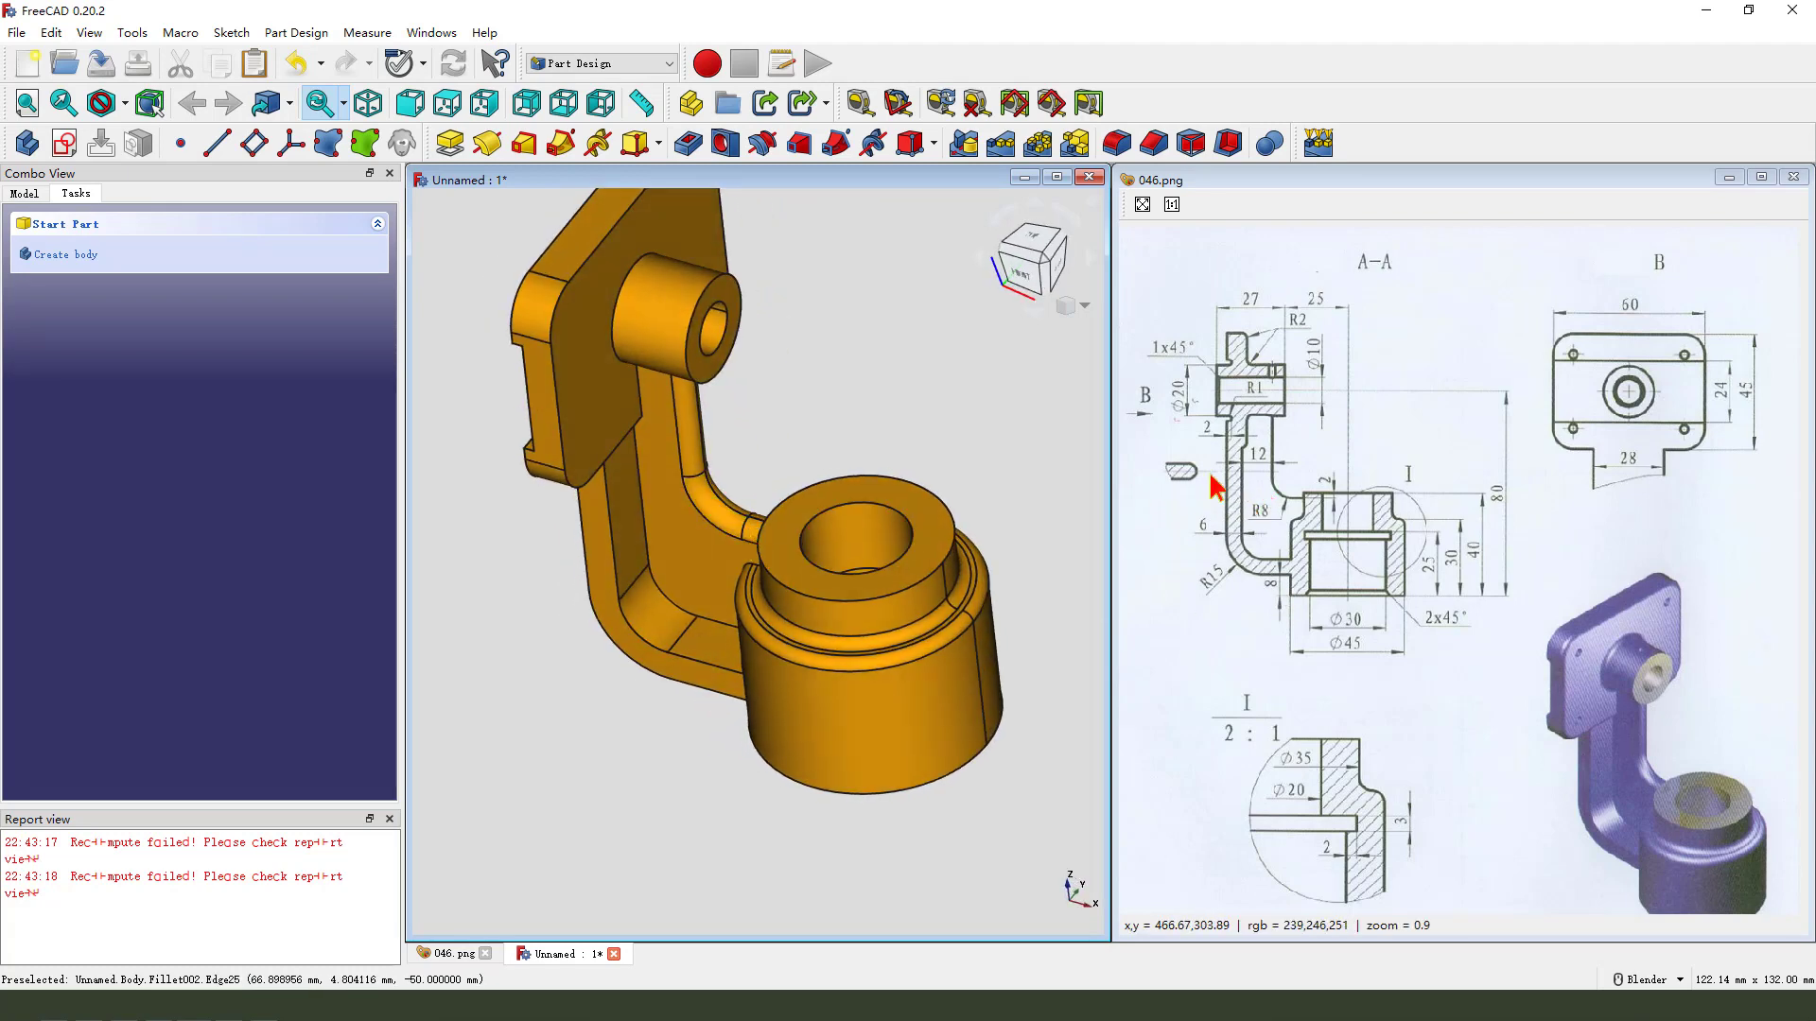
{"action": "left_click_drag", "start_coordinate": [1161, 450], "coordinate": [1209, 459]}
{"action": "key", "text": "Escape"}
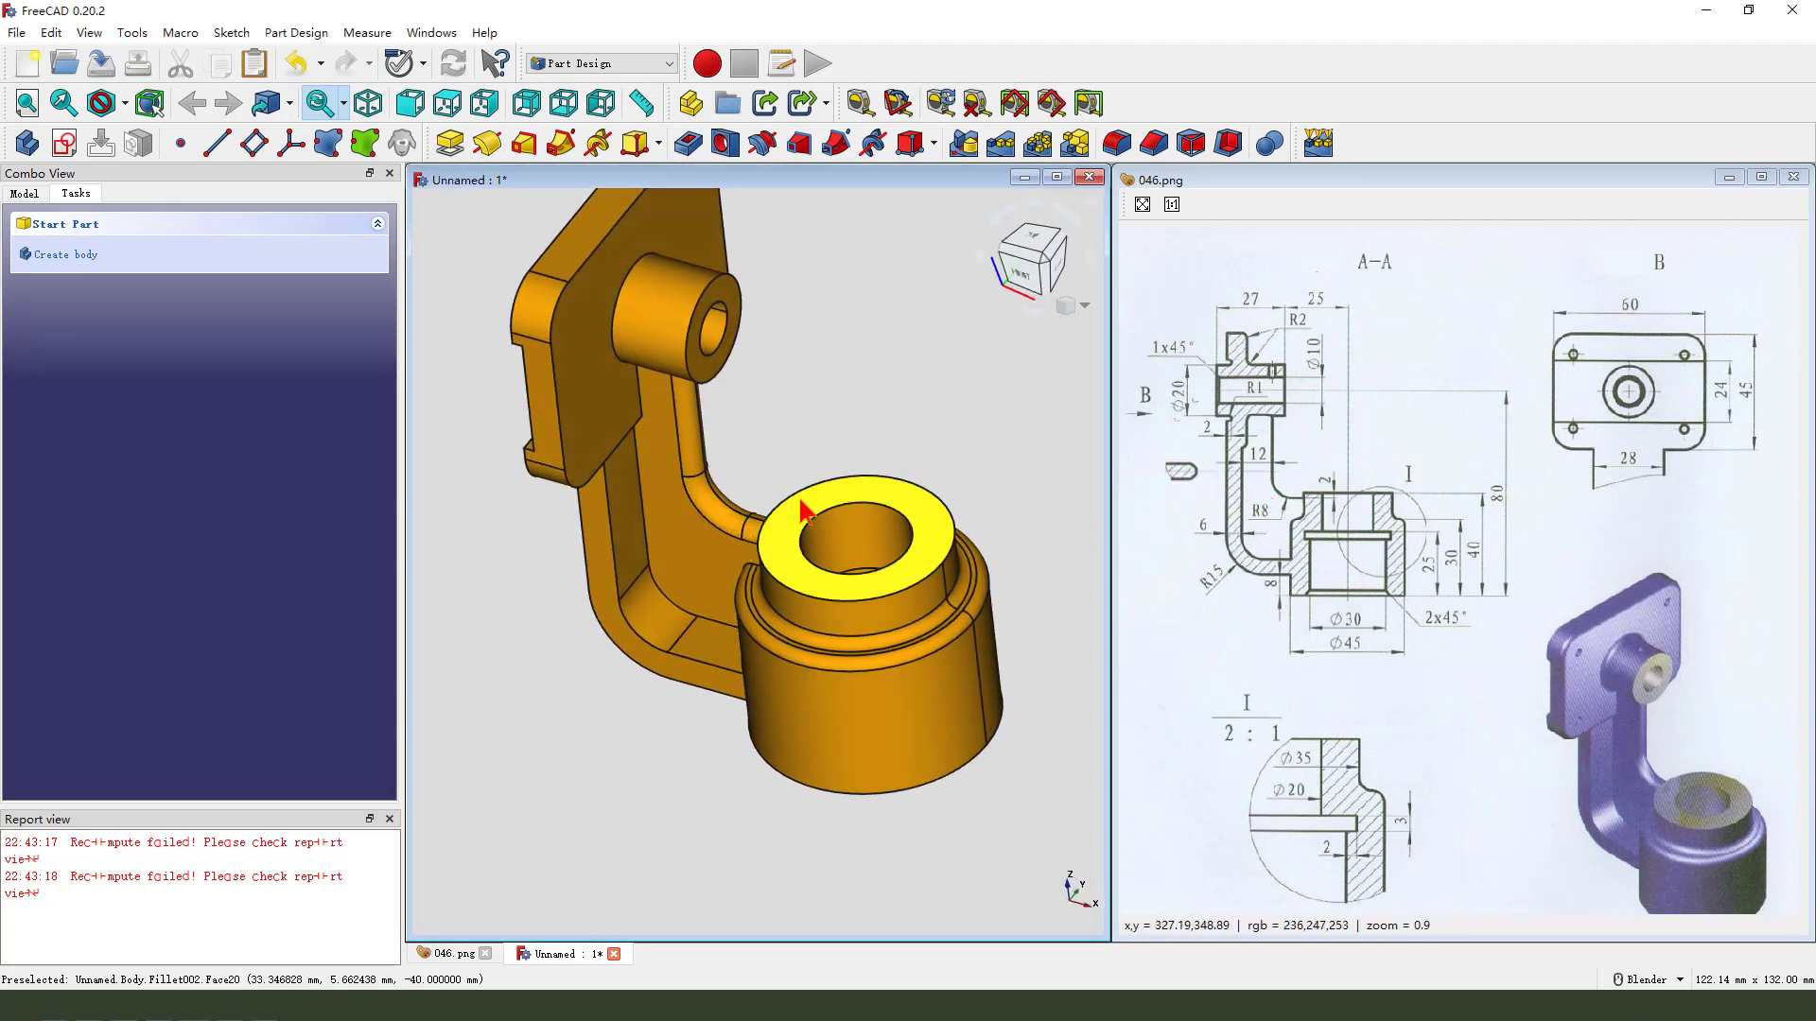
{"action": "middle_click_drag", "start_coordinate": [783, 445], "coordinate": [812, 527]}
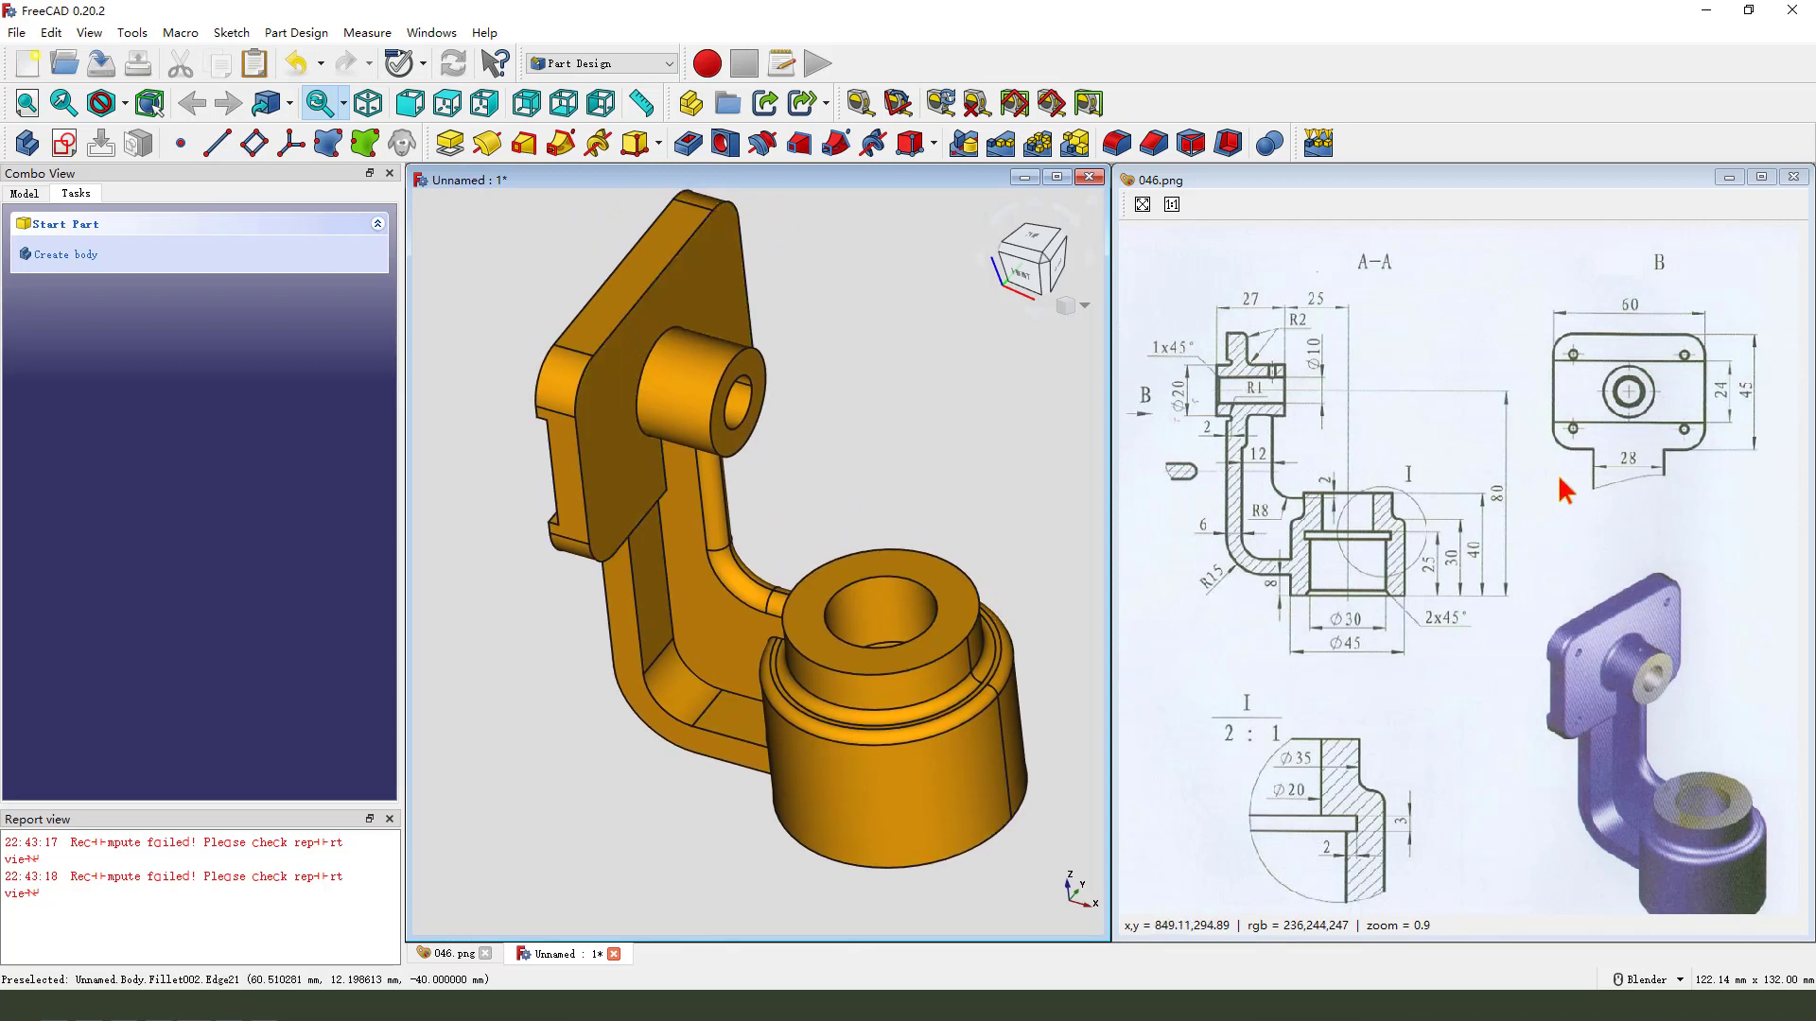
{"action": "middle_click_drag", "start_coordinate": [1159, 414], "coordinate": [1286, 422]}
{"action": "key", "text": "ctrl+2"}
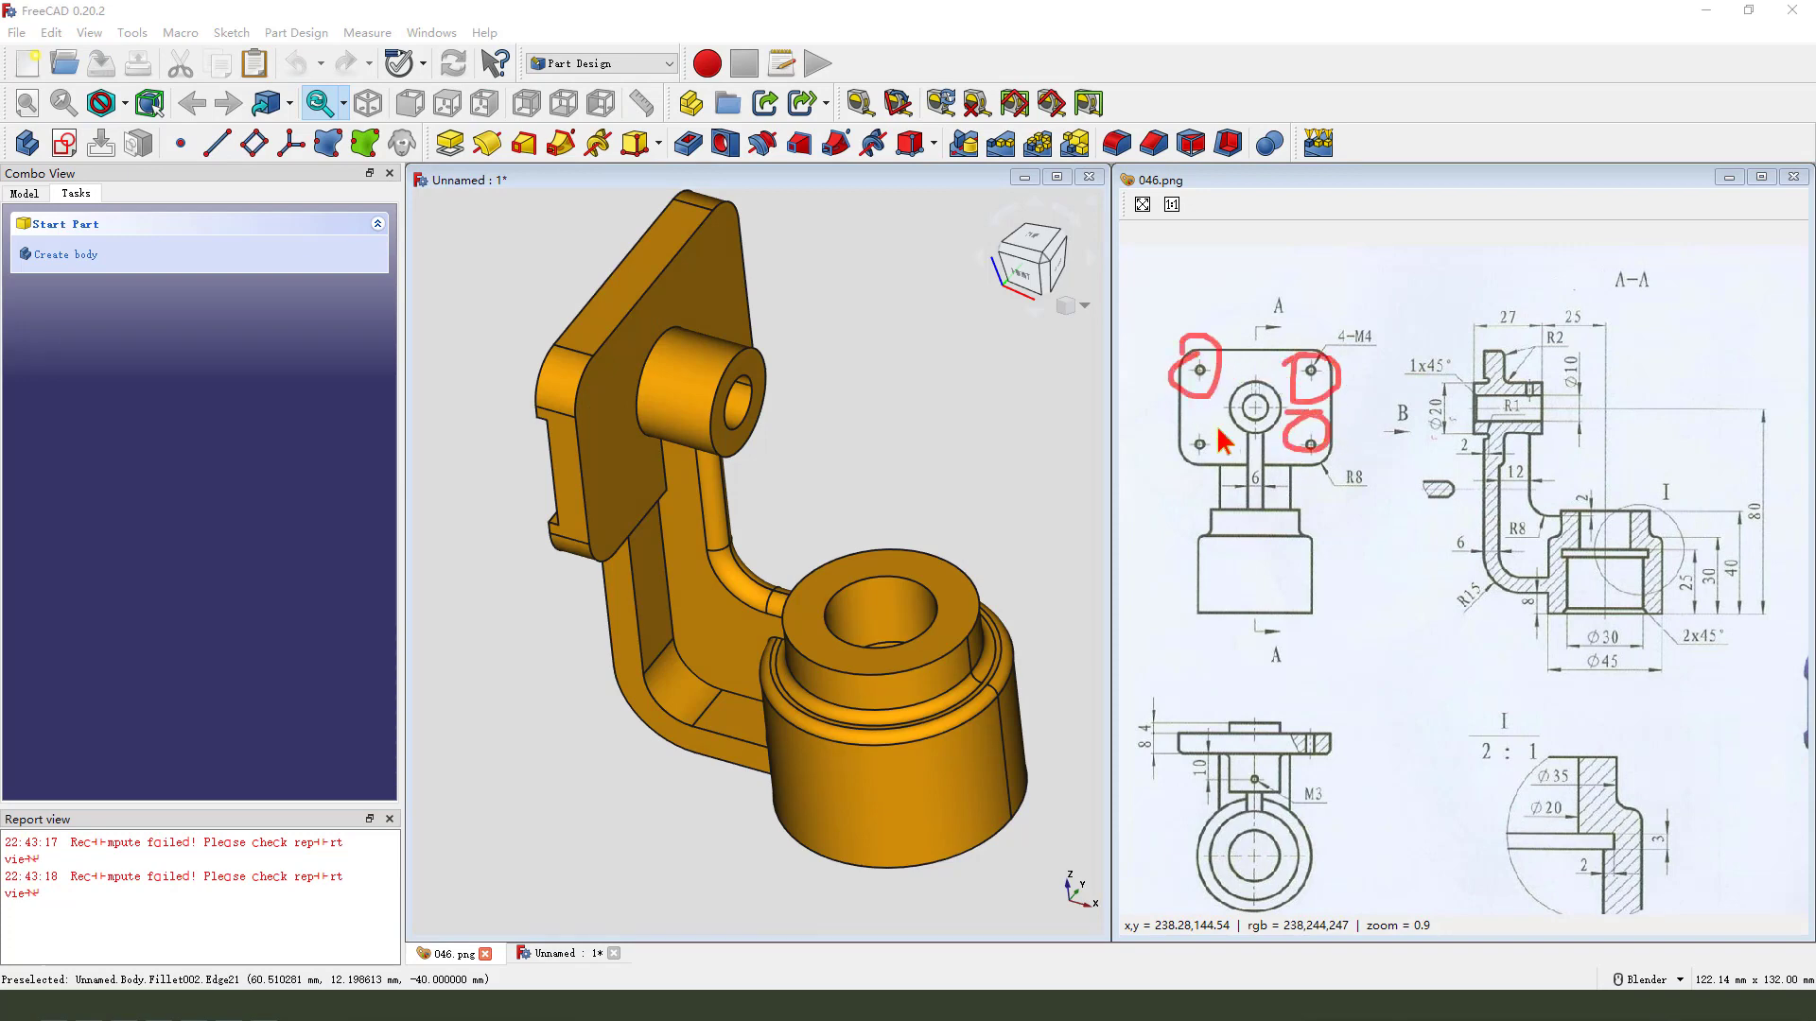
{"action": "middle_click_drag", "start_coordinate": [883, 490], "coordinate": [700, 279]}
- Start a sketch on the plate's front face and reference its corner arcs as external geometry
{"action": "left_click", "coordinate": [697, 275]}
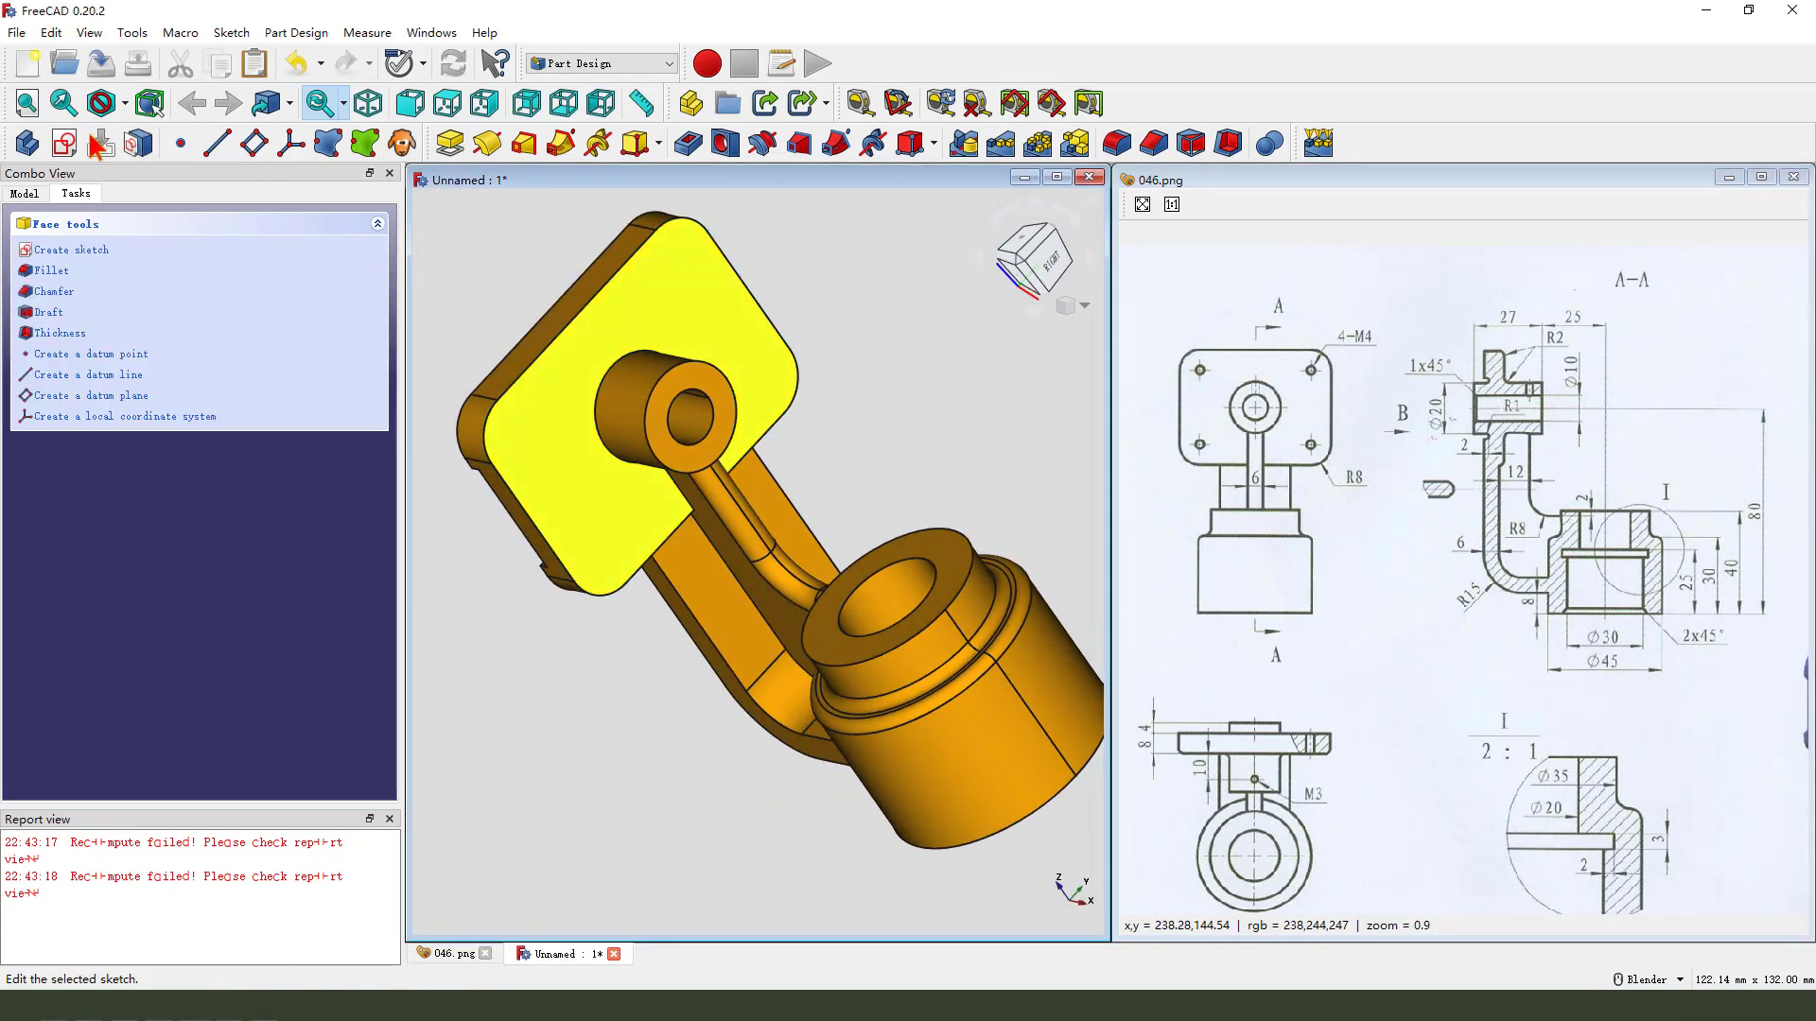
{"action": "left_click", "coordinate": [64, 143]}
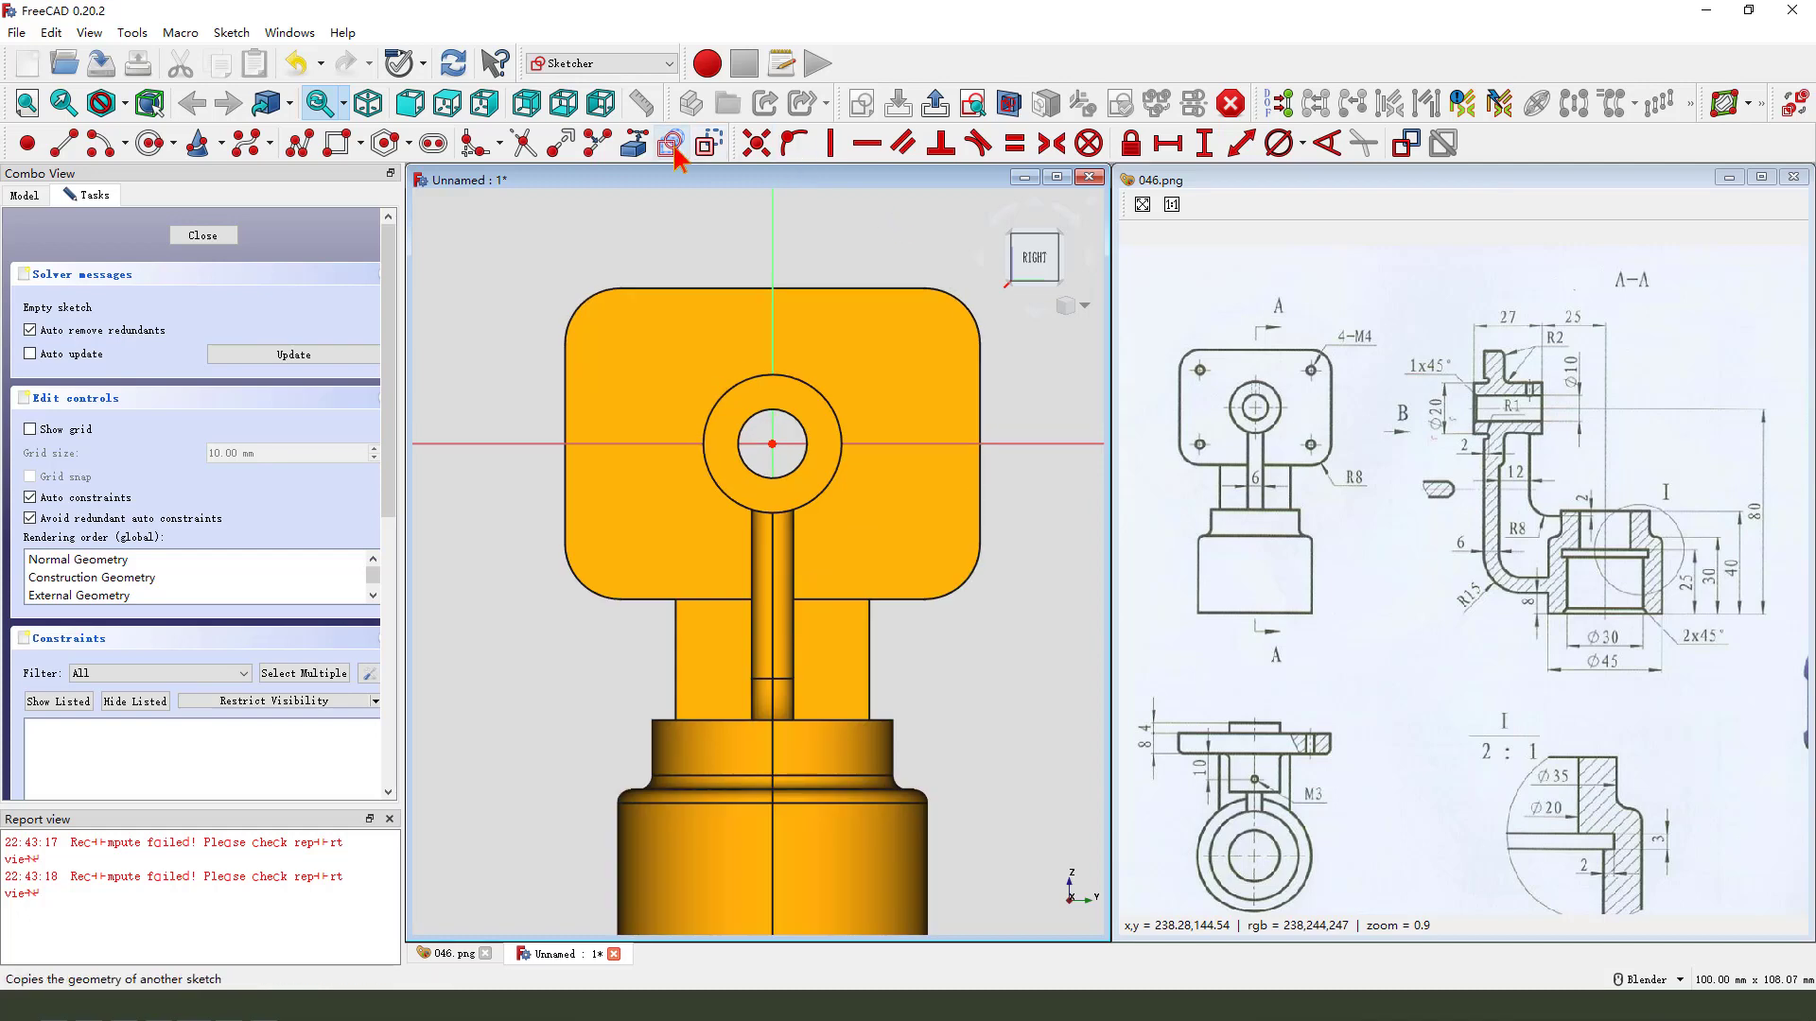
{"action": "left_click", "coordinate": [634, 143]}
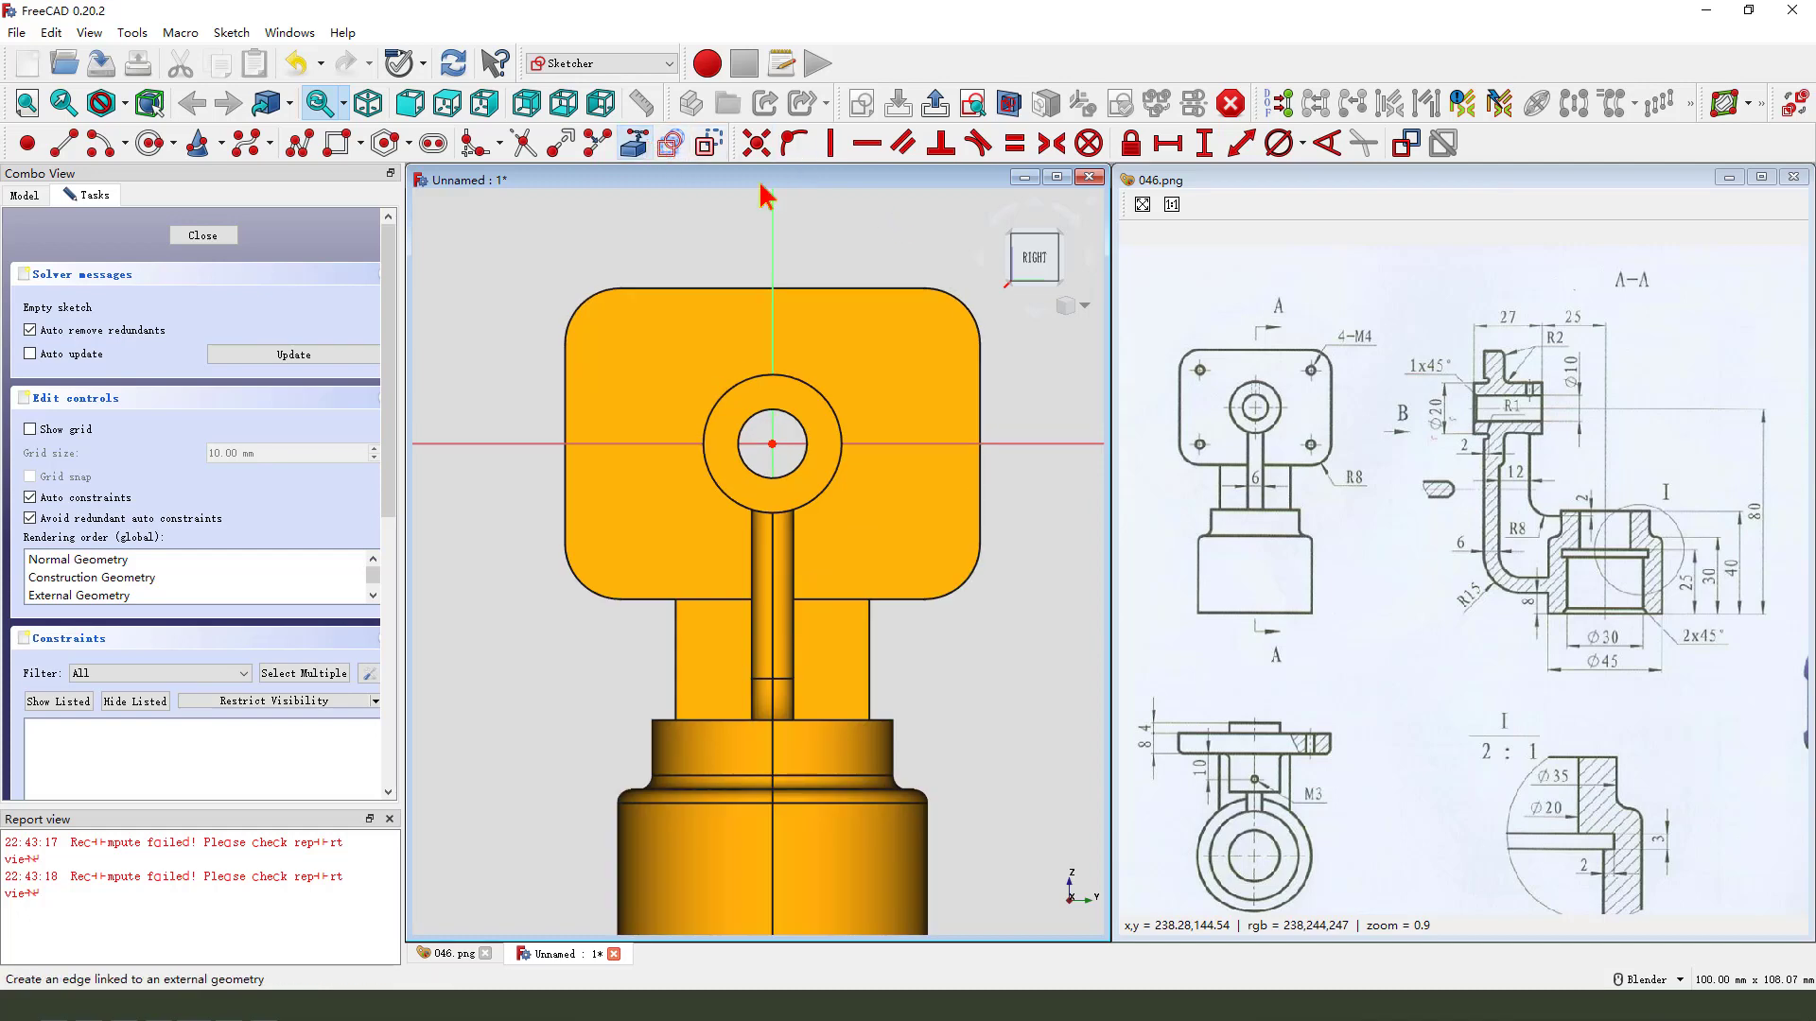
{"action": "left_click", "coordinate": [974, 582]}
{"action": "left_click", "coordinate": [579, 582]}
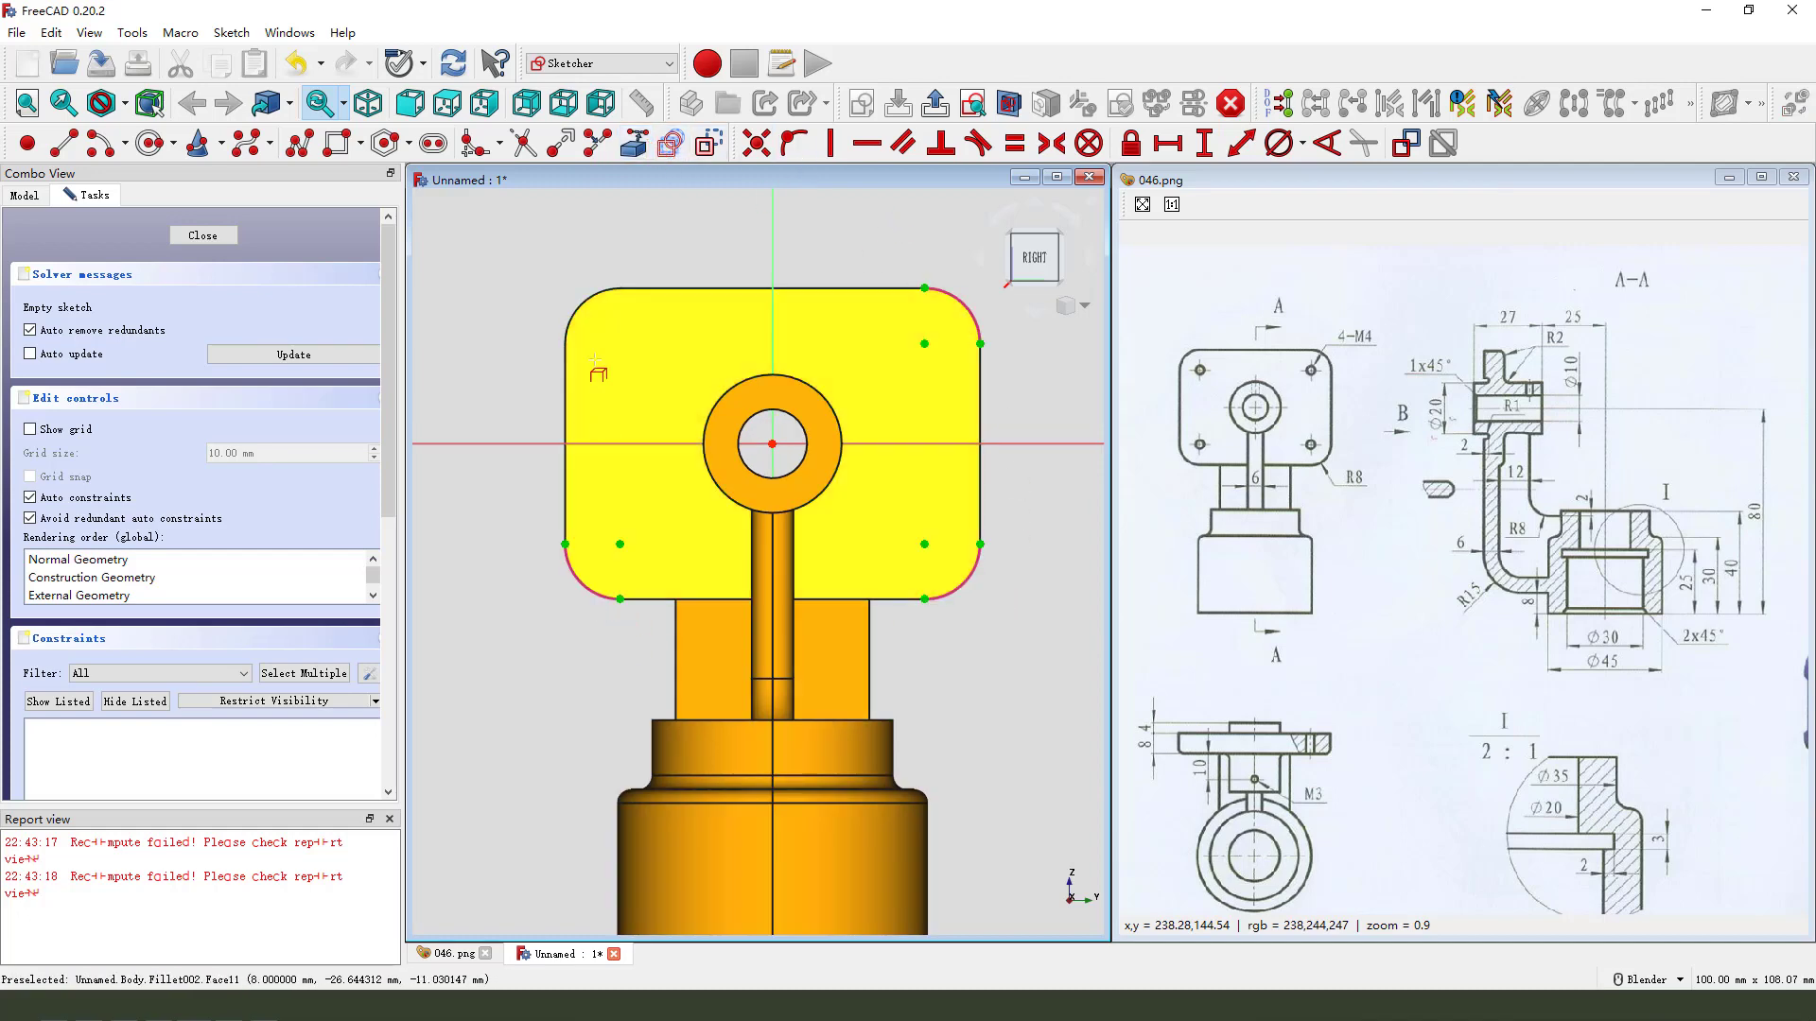
{"action": "left_click", "coordinate": [581, 305]}
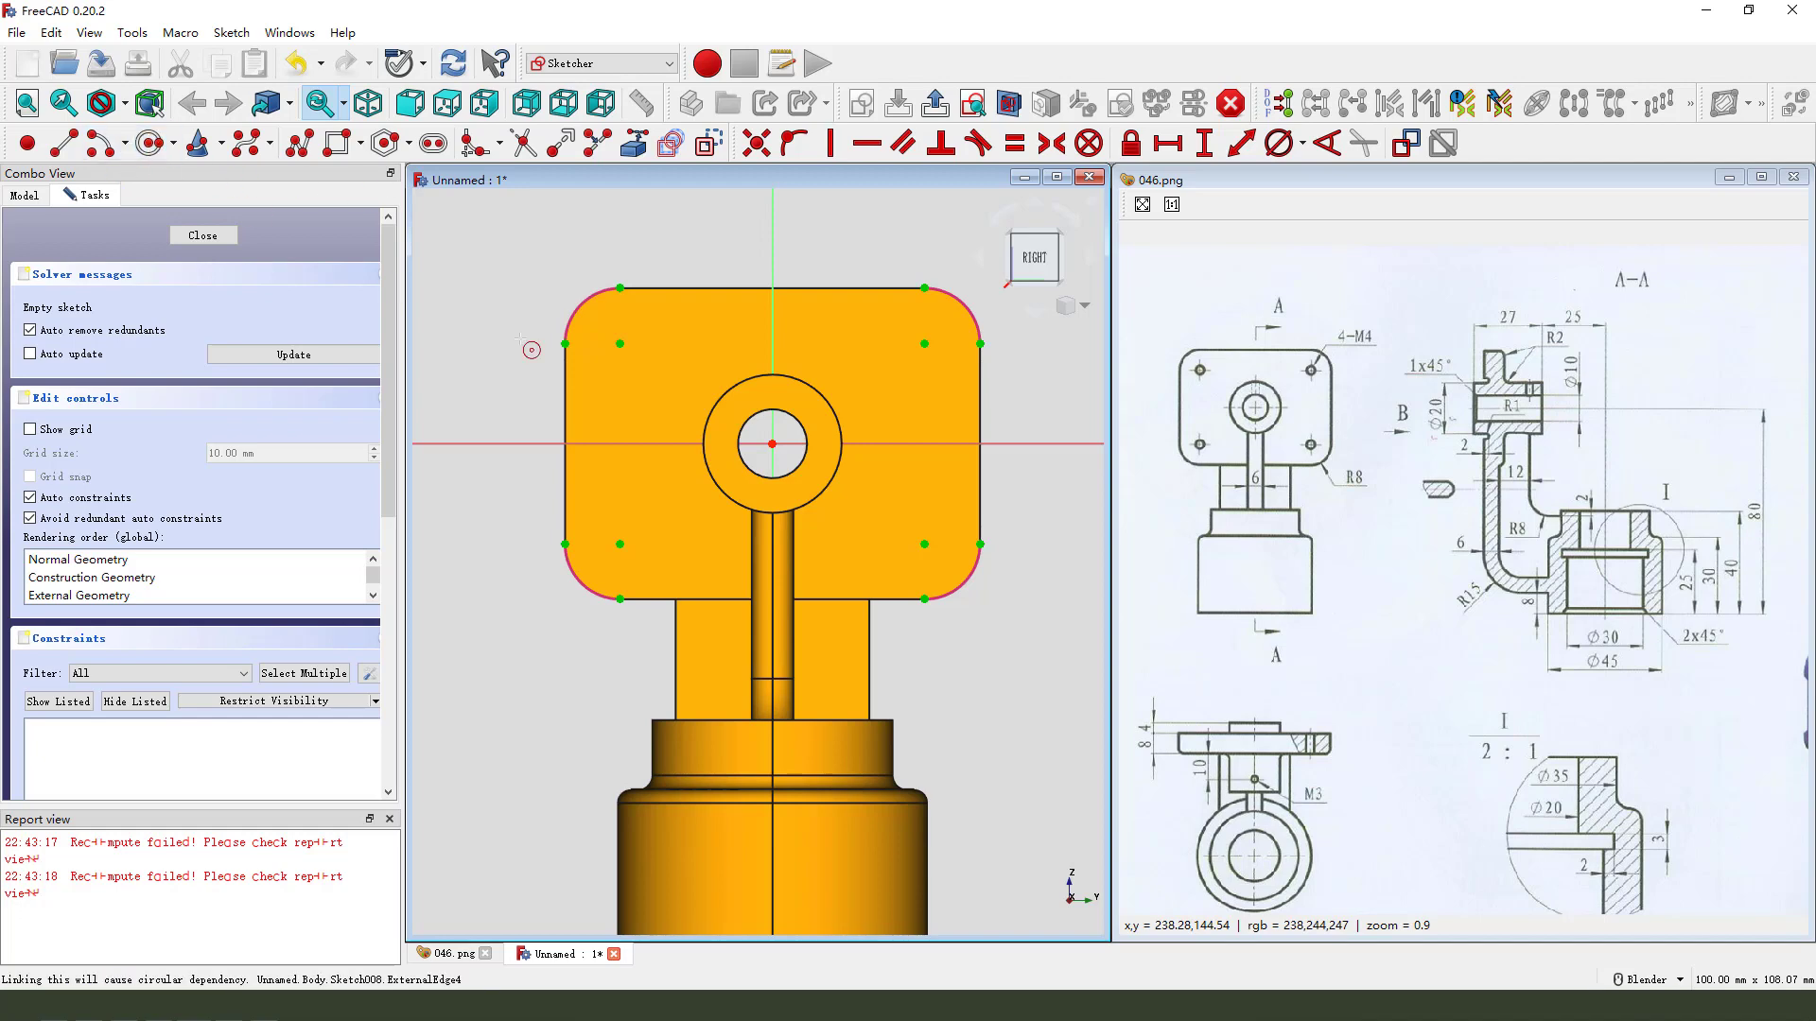
- Draw four small hole circles at the plate's corner arc centres and close the sketch
{"action": "left_click", "coordinate": [620, 343]}
{"action": "left_click", "coordinate": [635, 356]}
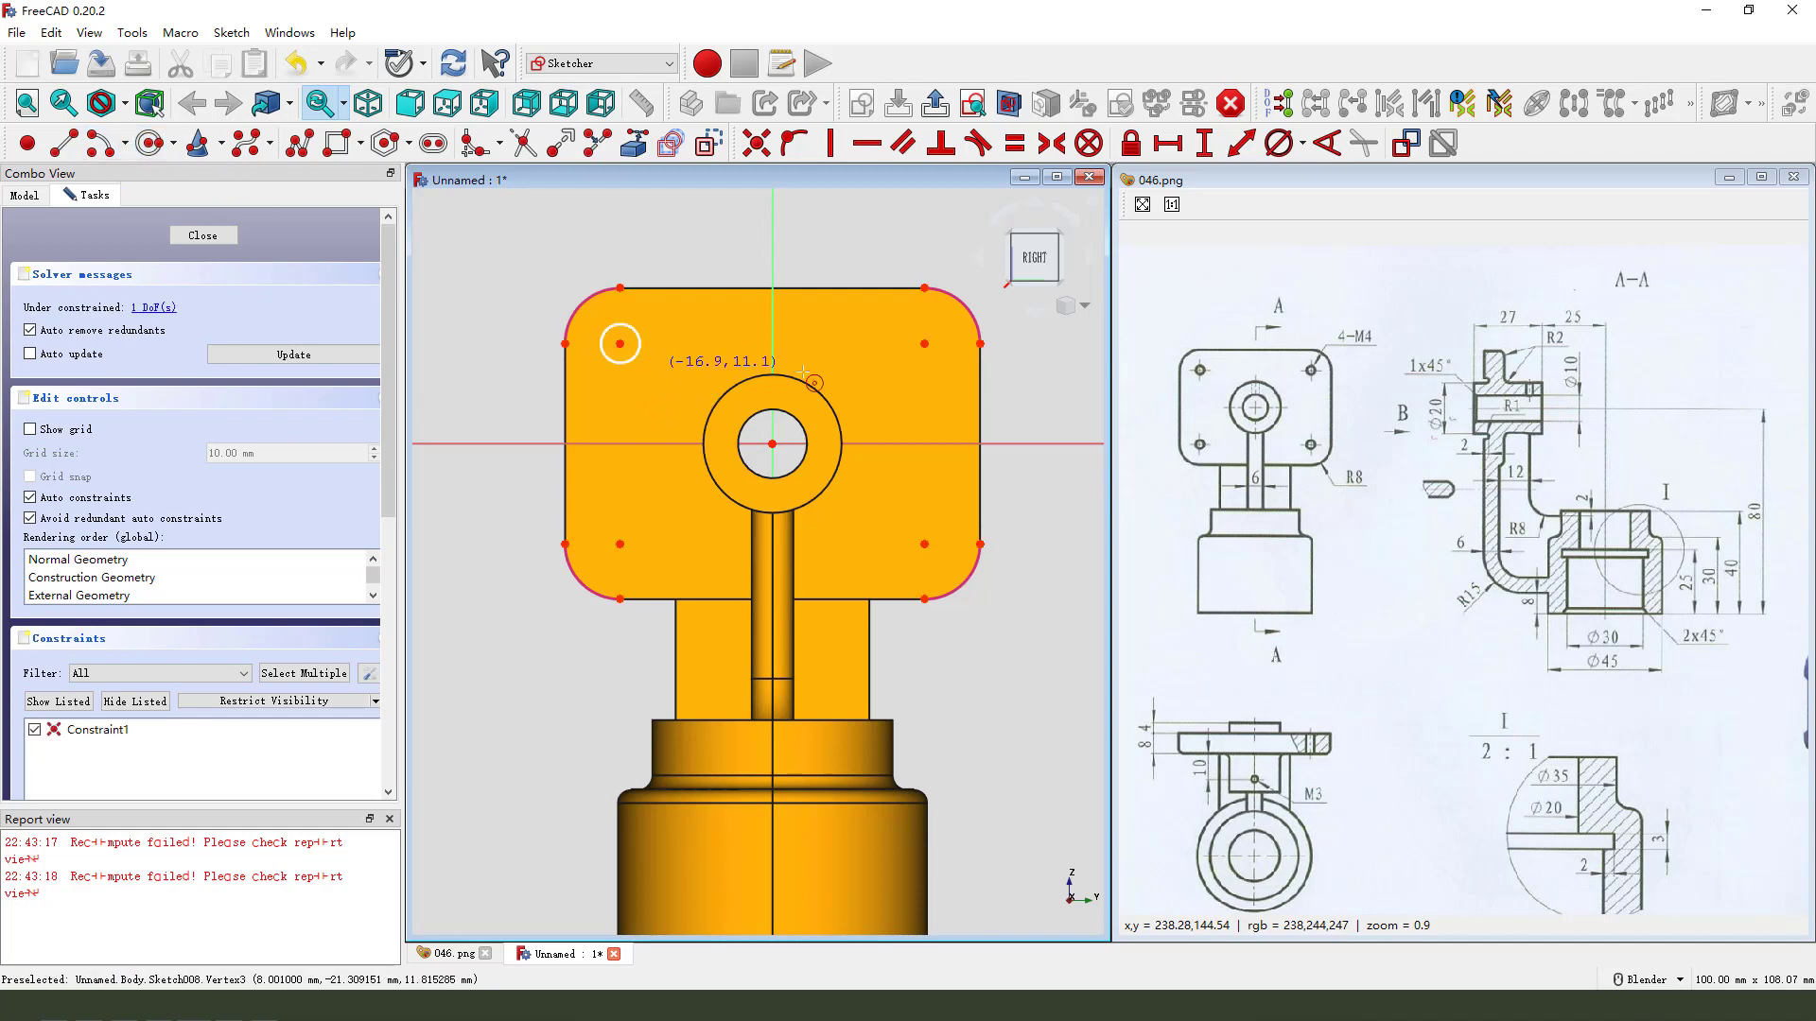
{"action": "left_click", "coordinate": [924, 343]}
{"action": "left_click", "coordinate": [940, 363]}
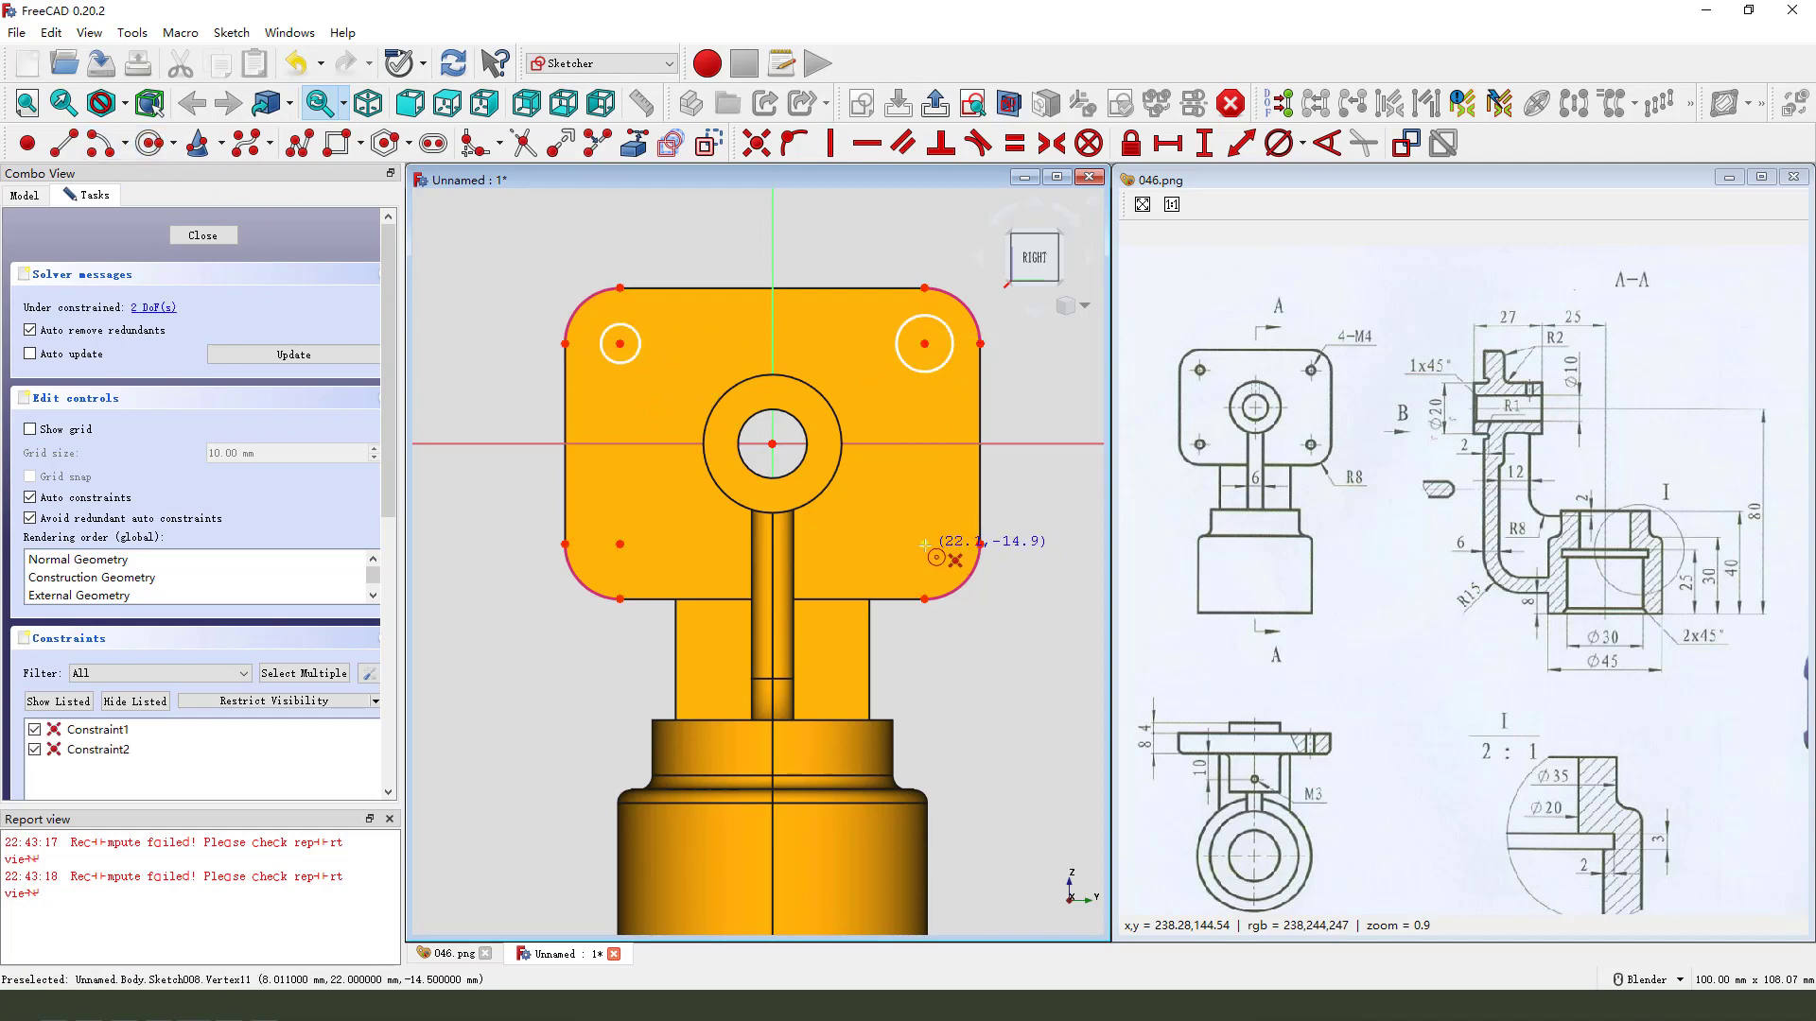
{"action": "left_click", "coordinate": [924, 544]}
{"action": "left_click", "coordinate": [939, 559]}
{"action": "left_click", "coordinate": [620, 544]}
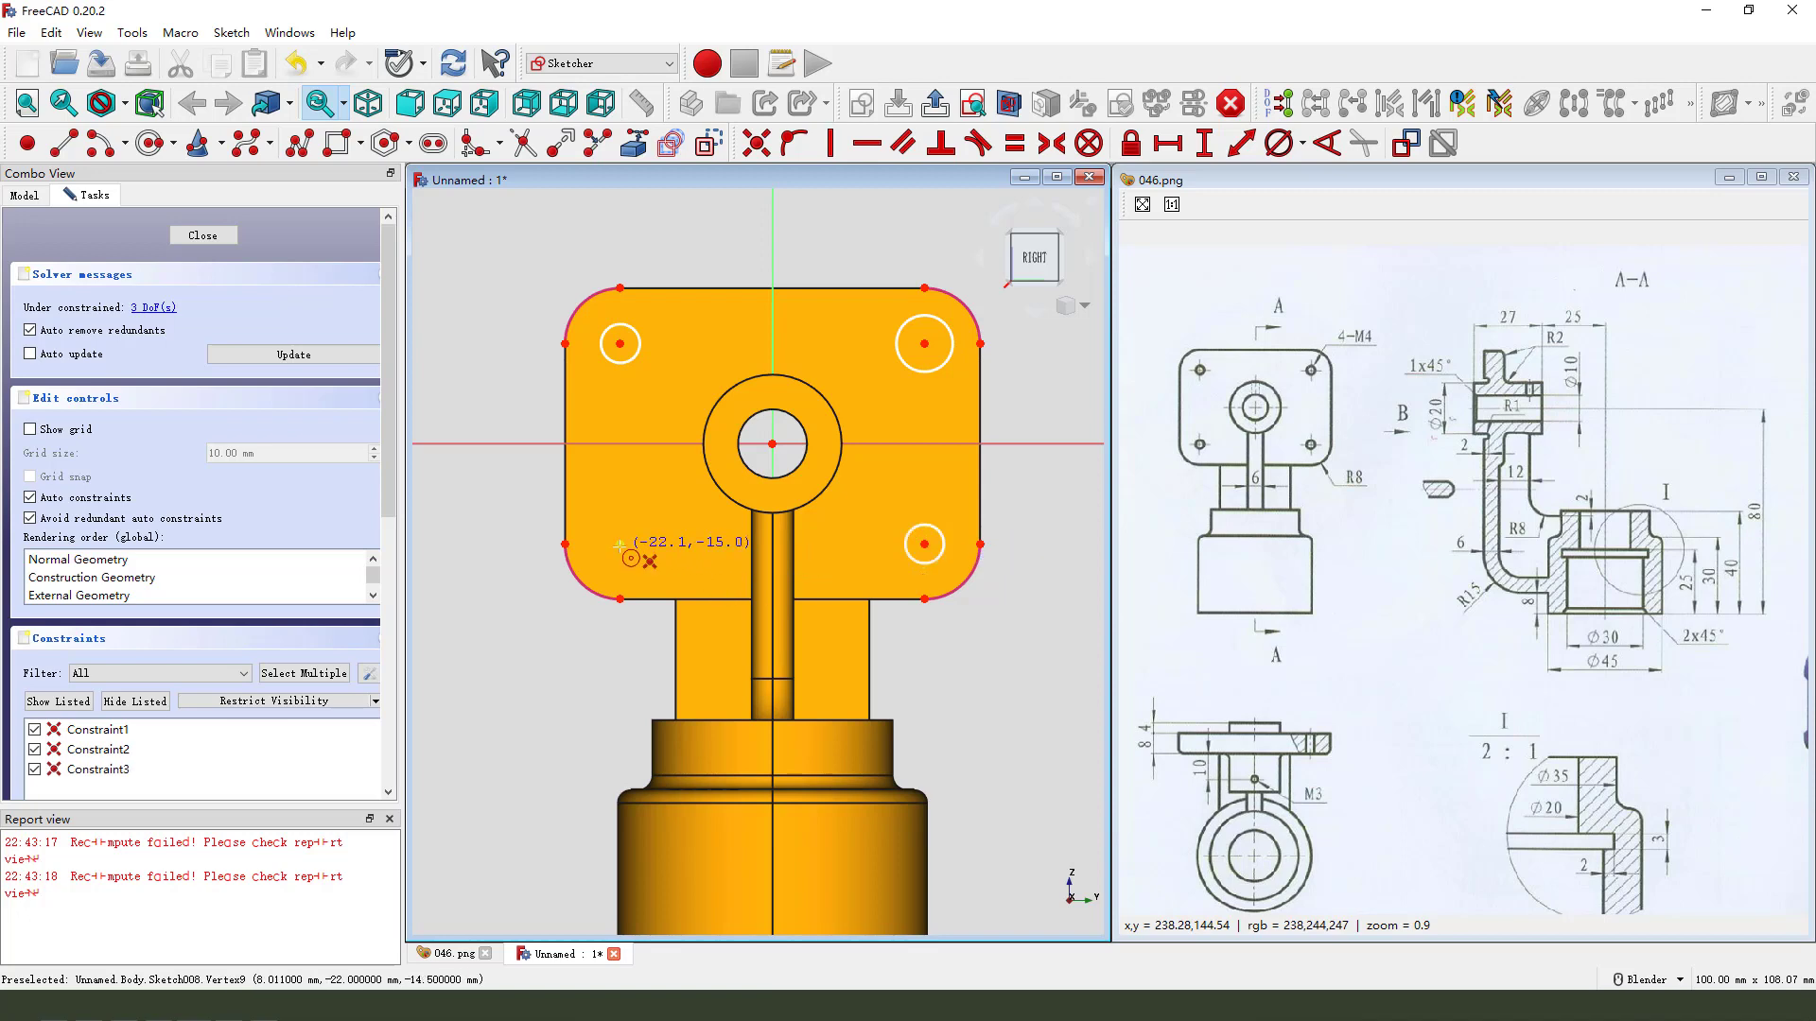
{"action": "left_click", "coordinate": [637, 554]}
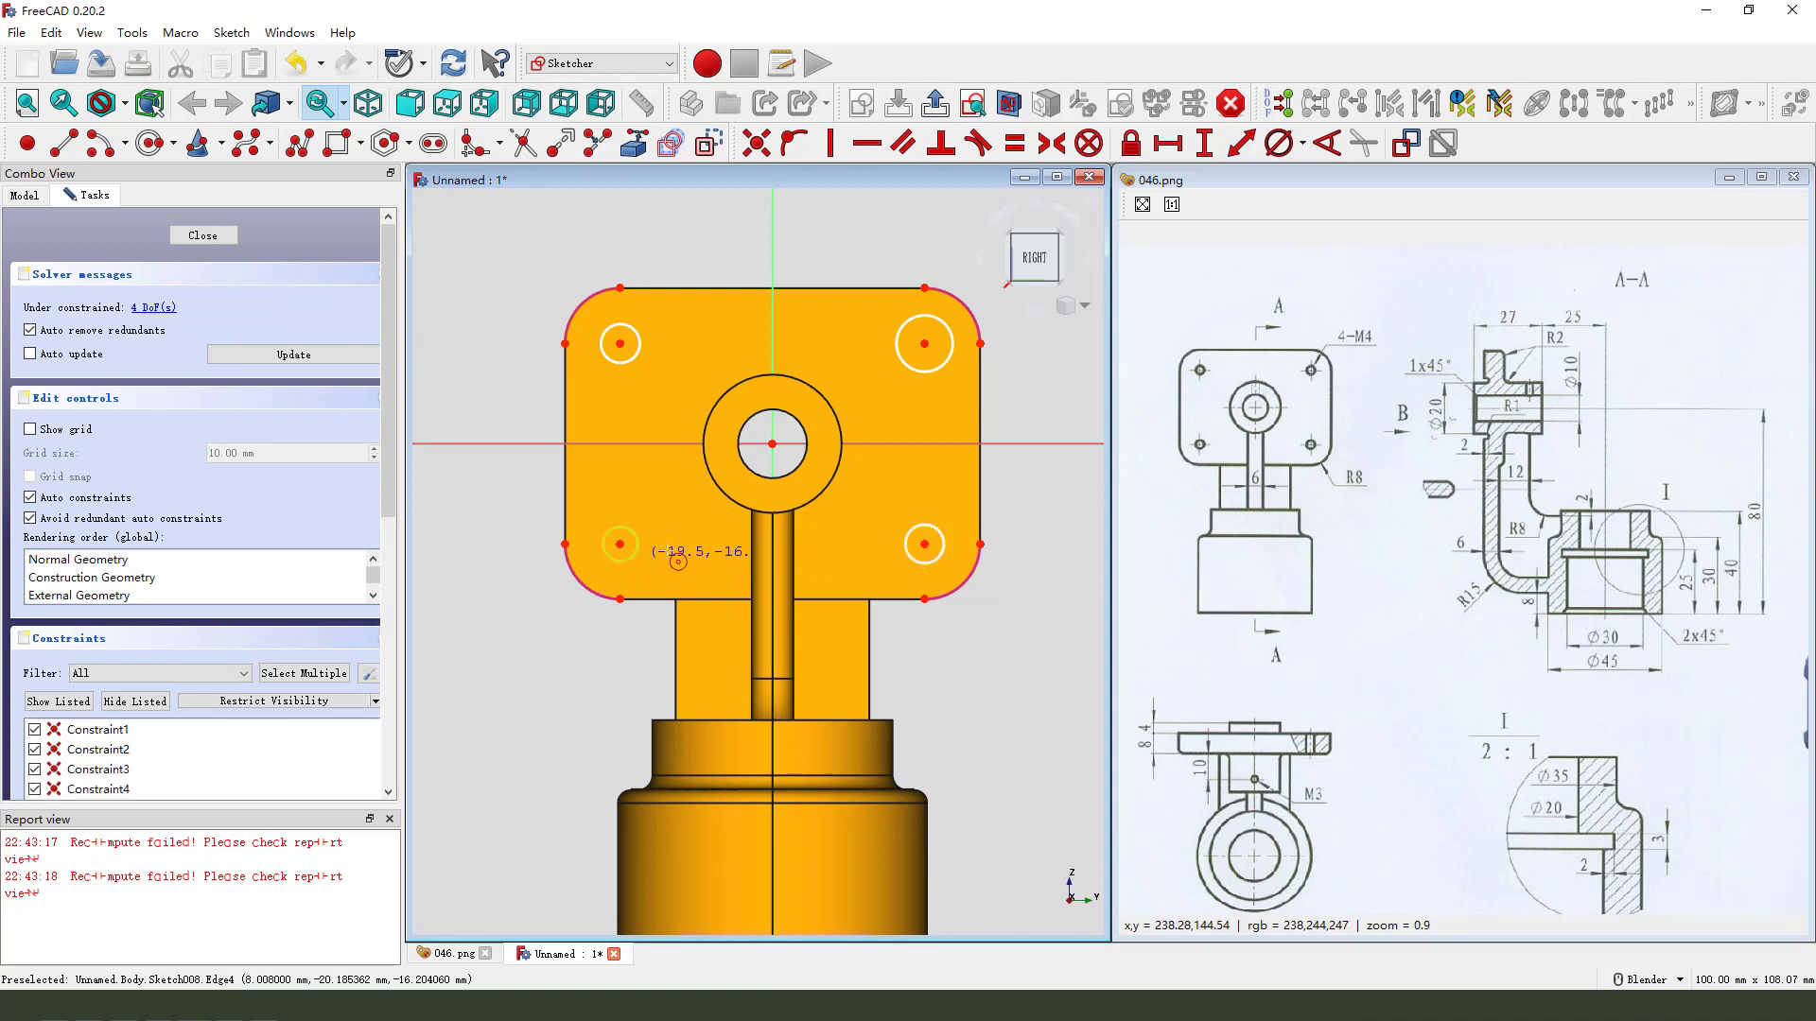
{"action": "left_click", "coordinate": [935, 103]}
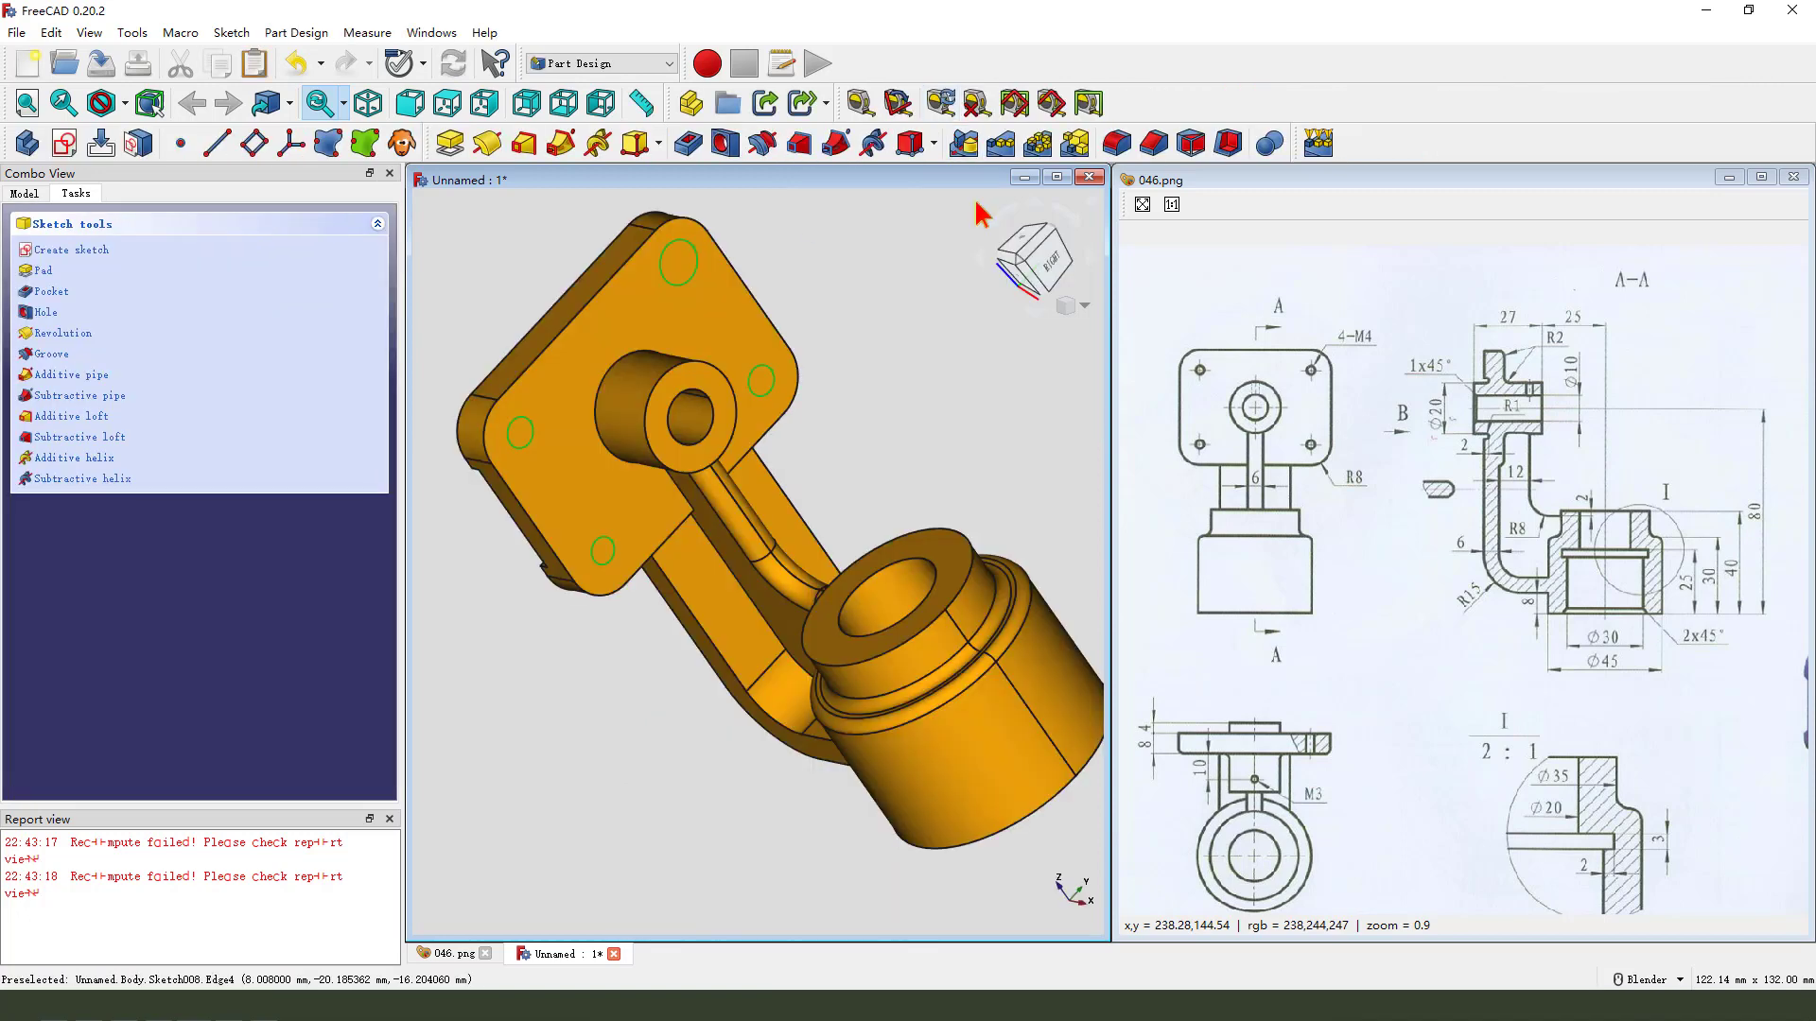
- Reopen Sketch008, make the four circles equal with a 4 mm diameter, and close it
{"action": "left_click", "coordinate": [25, 192]}
{"action": "scroll", "coordinate": [112, 467], "scroll_direction": "down", "scroll_amount": 2}
{"action": "double_click", "coordinate": [111, 467]}
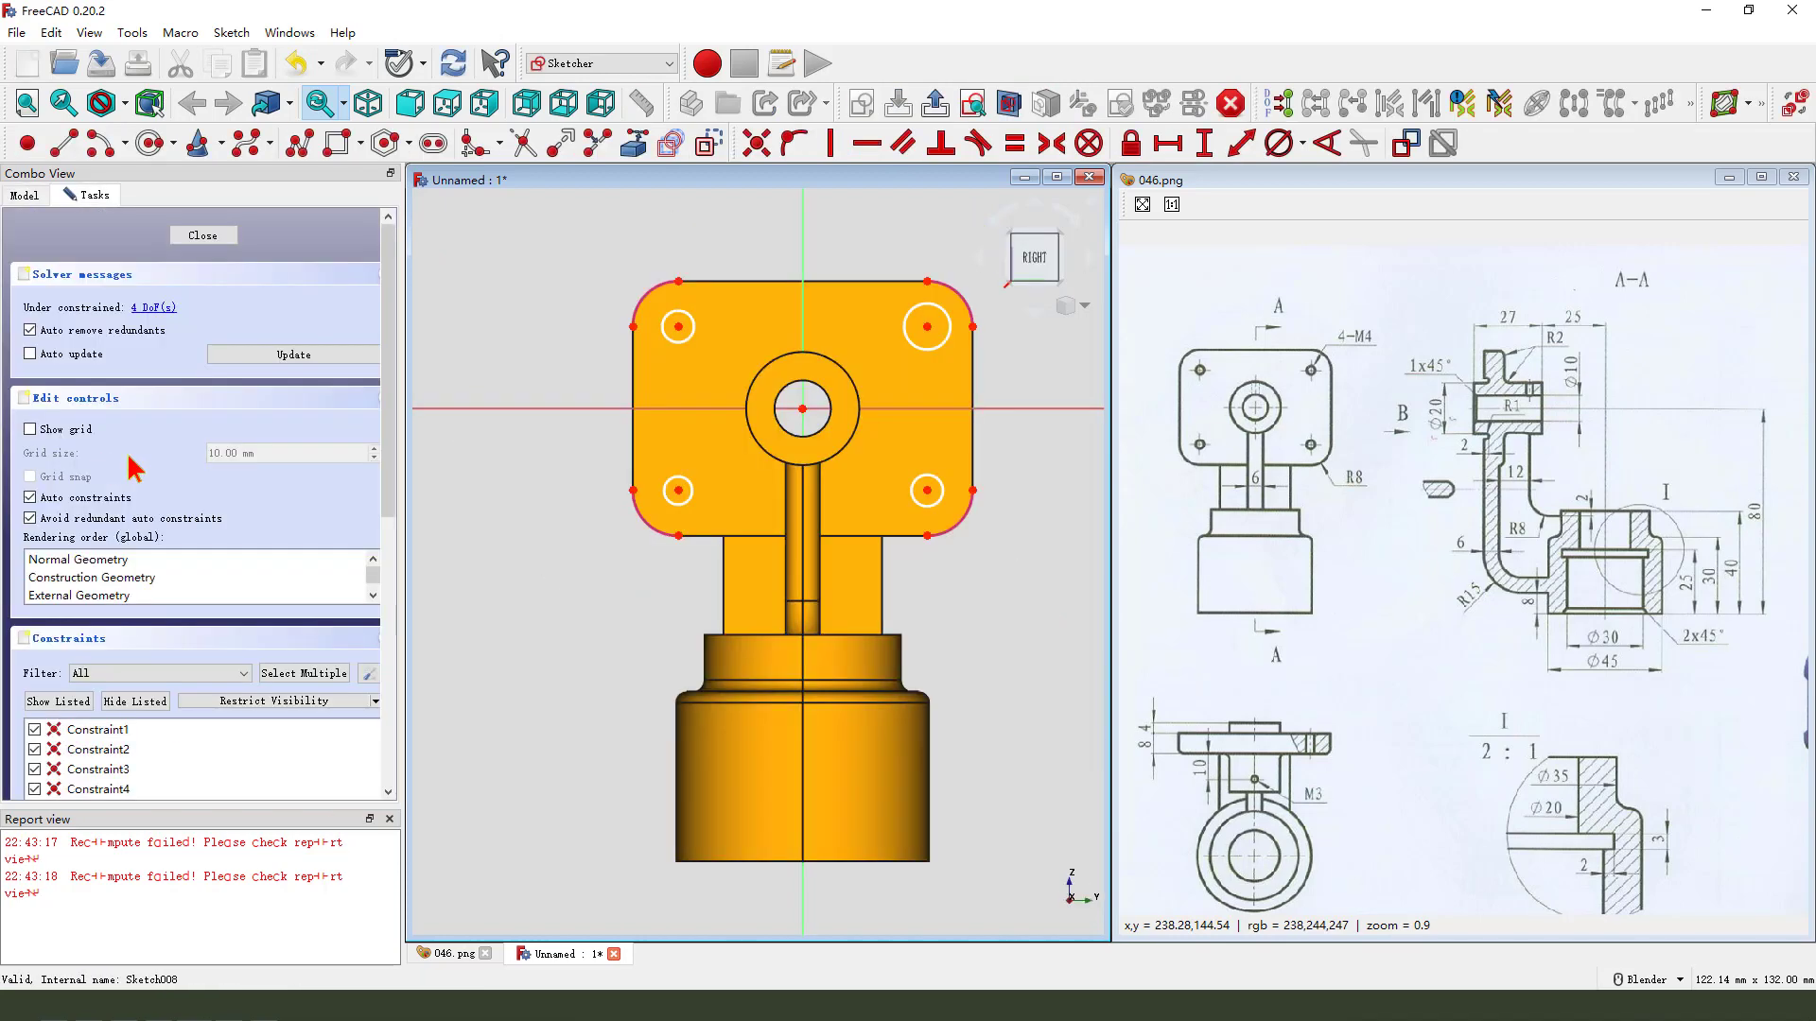
{"action": "left_click", "coordinate": [678, 310]}
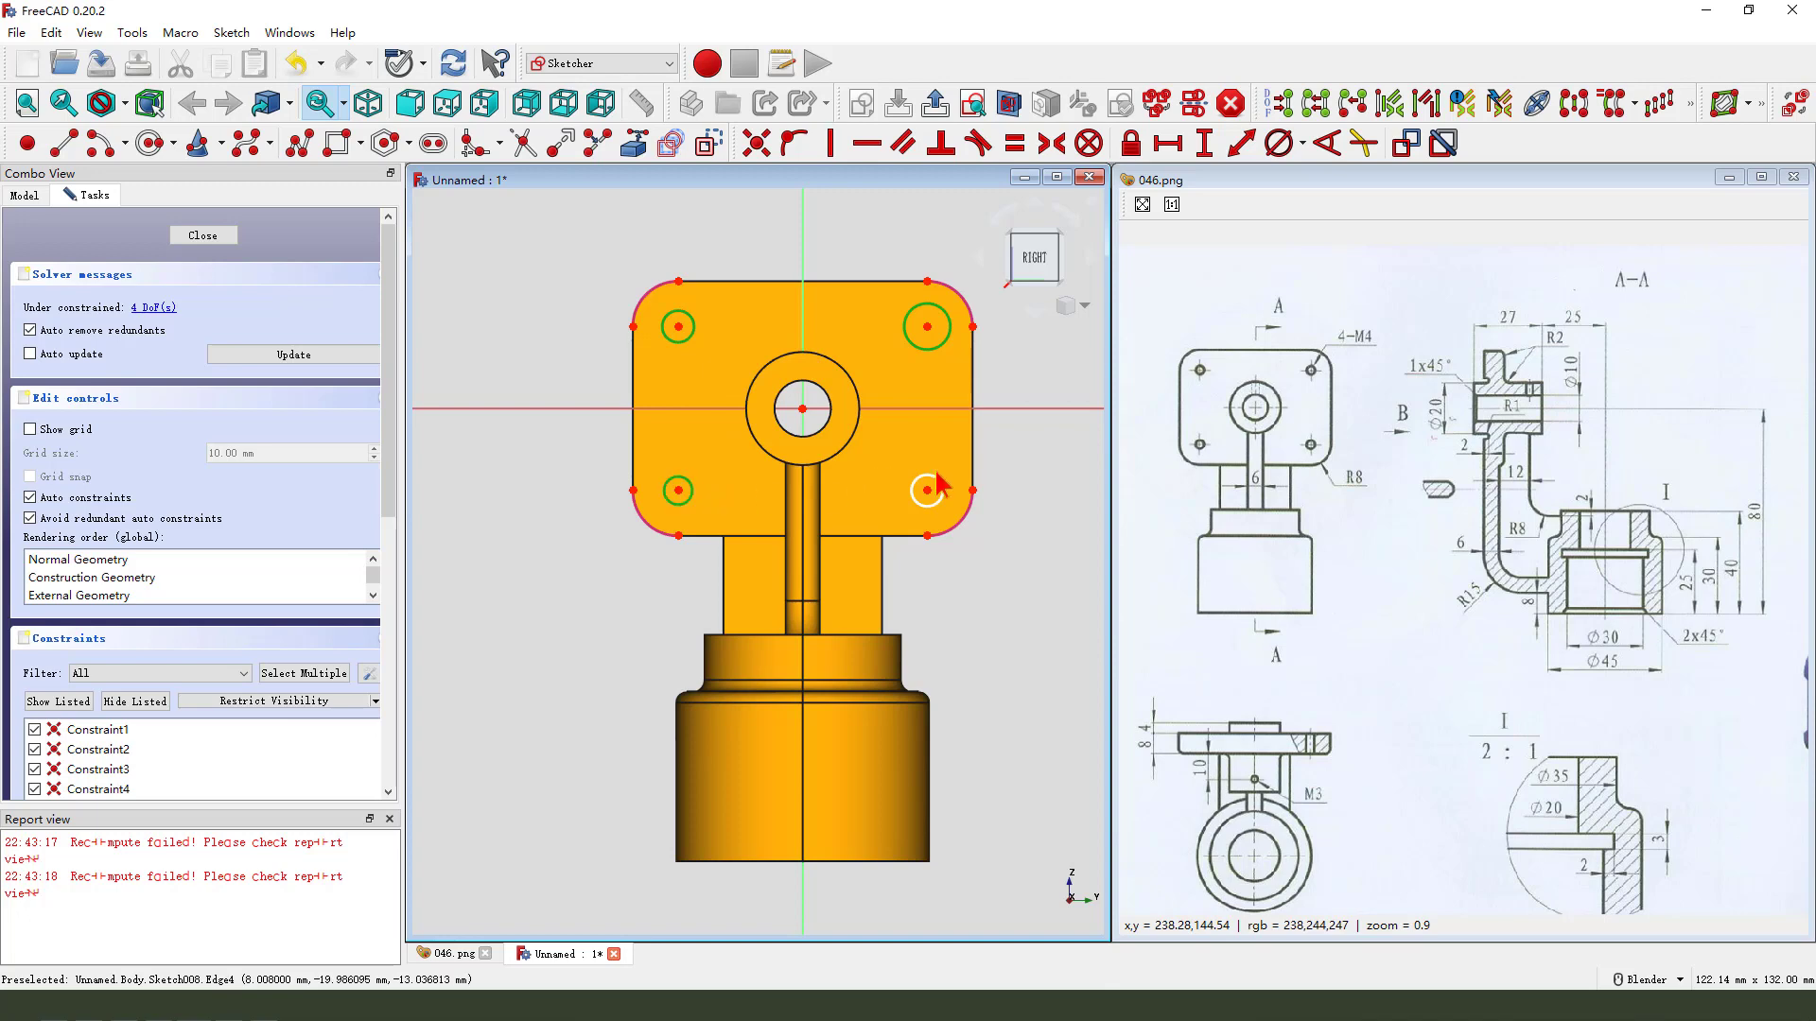
{"action": "left_click", "coordinate": [1015, 143]}
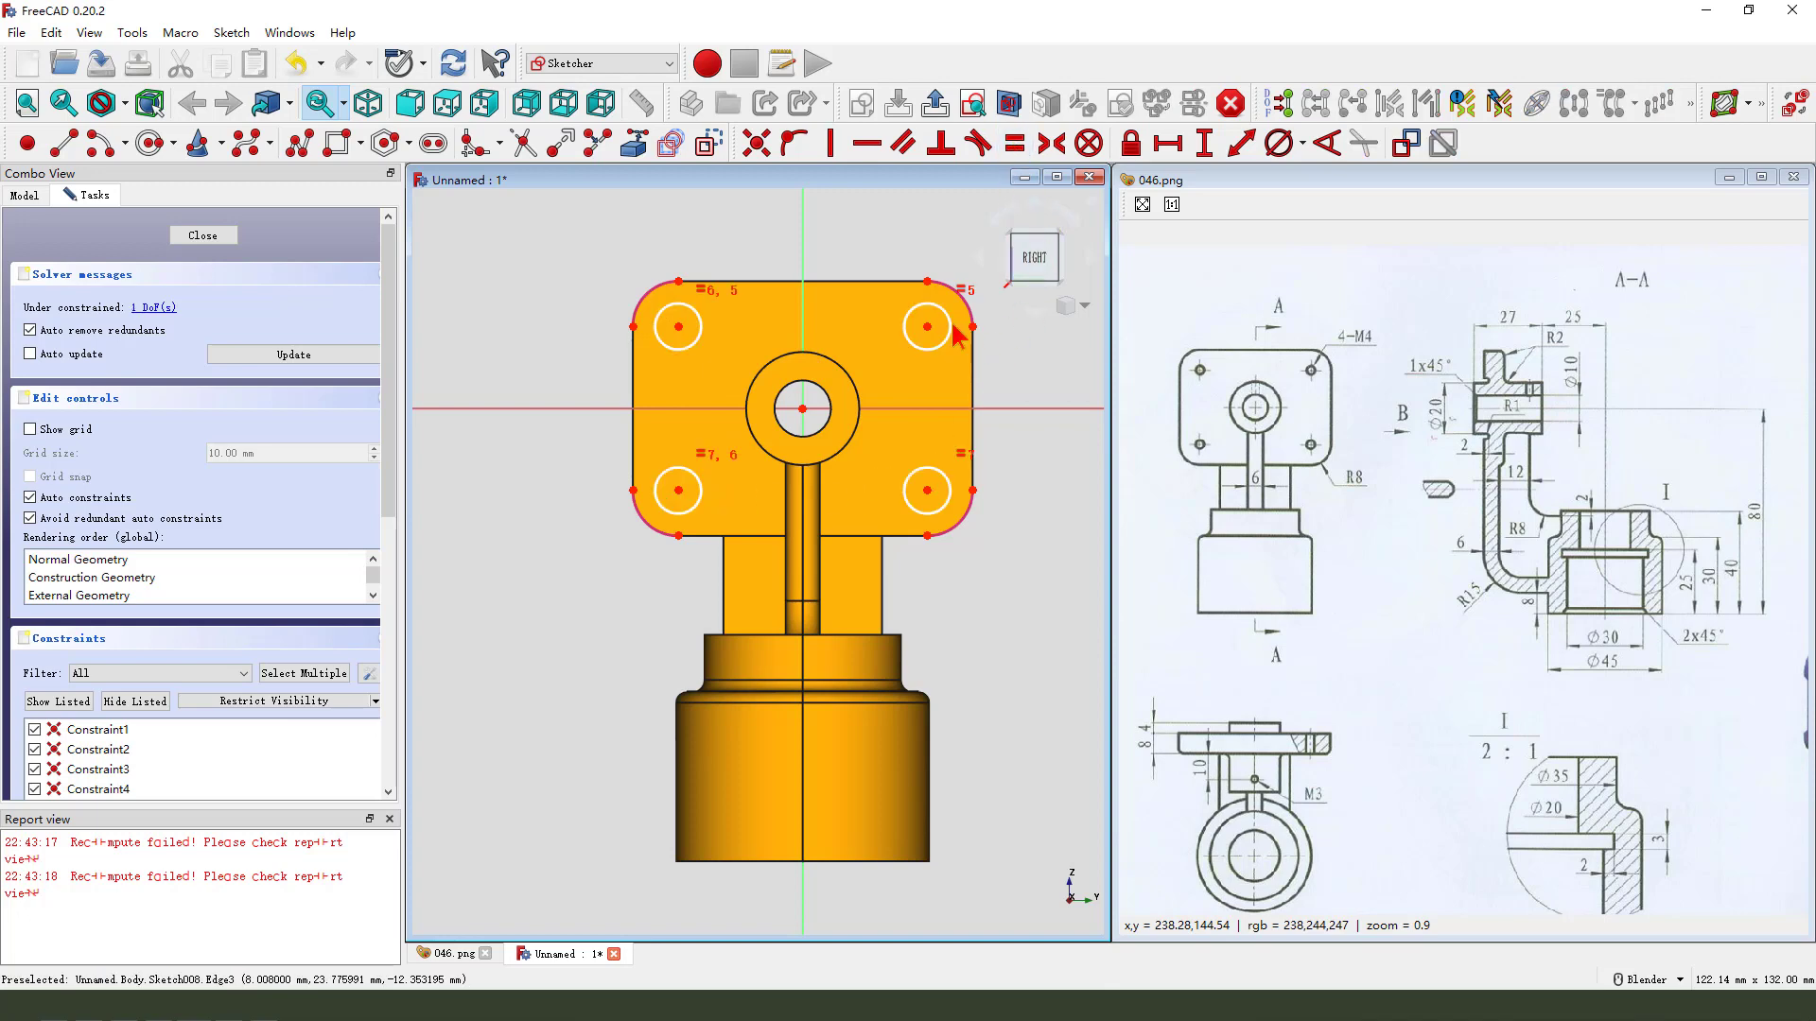
{"action": "left_click", "coordinate": [1288, 143]}
{"action": "key", "text": "Return"}
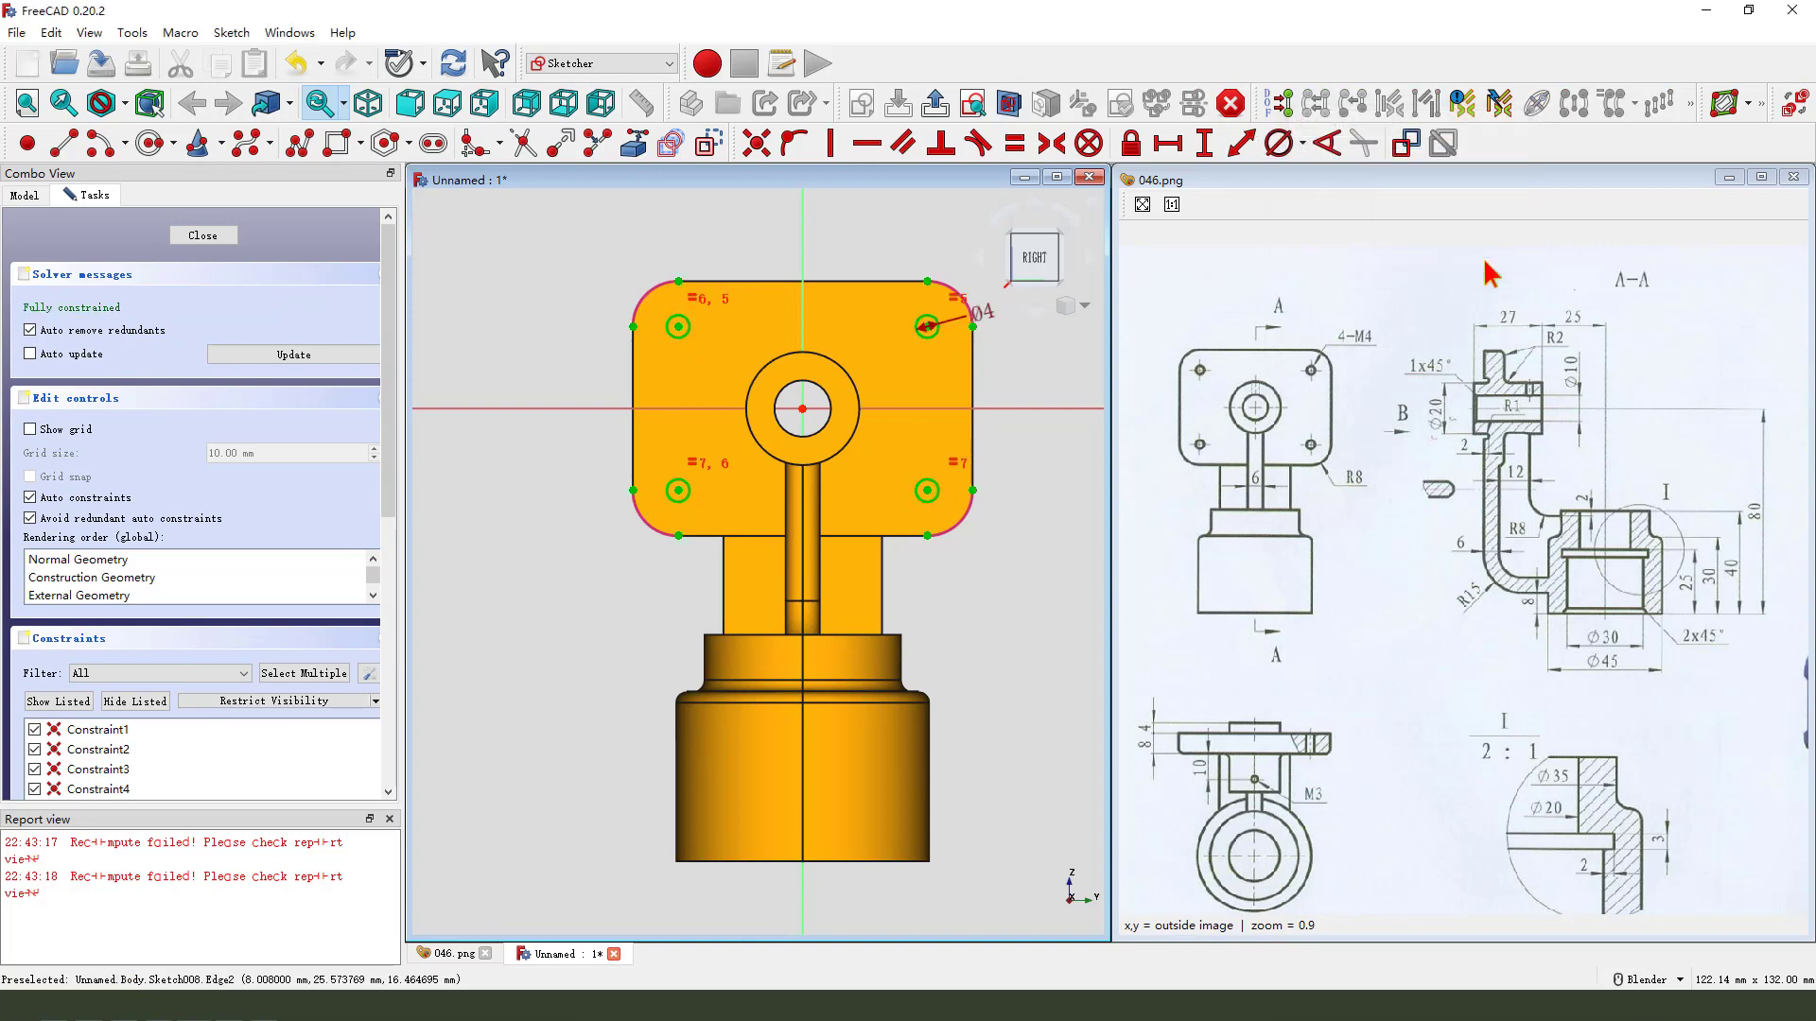
{"action": "left_click", "coordinate": [935, 102]}
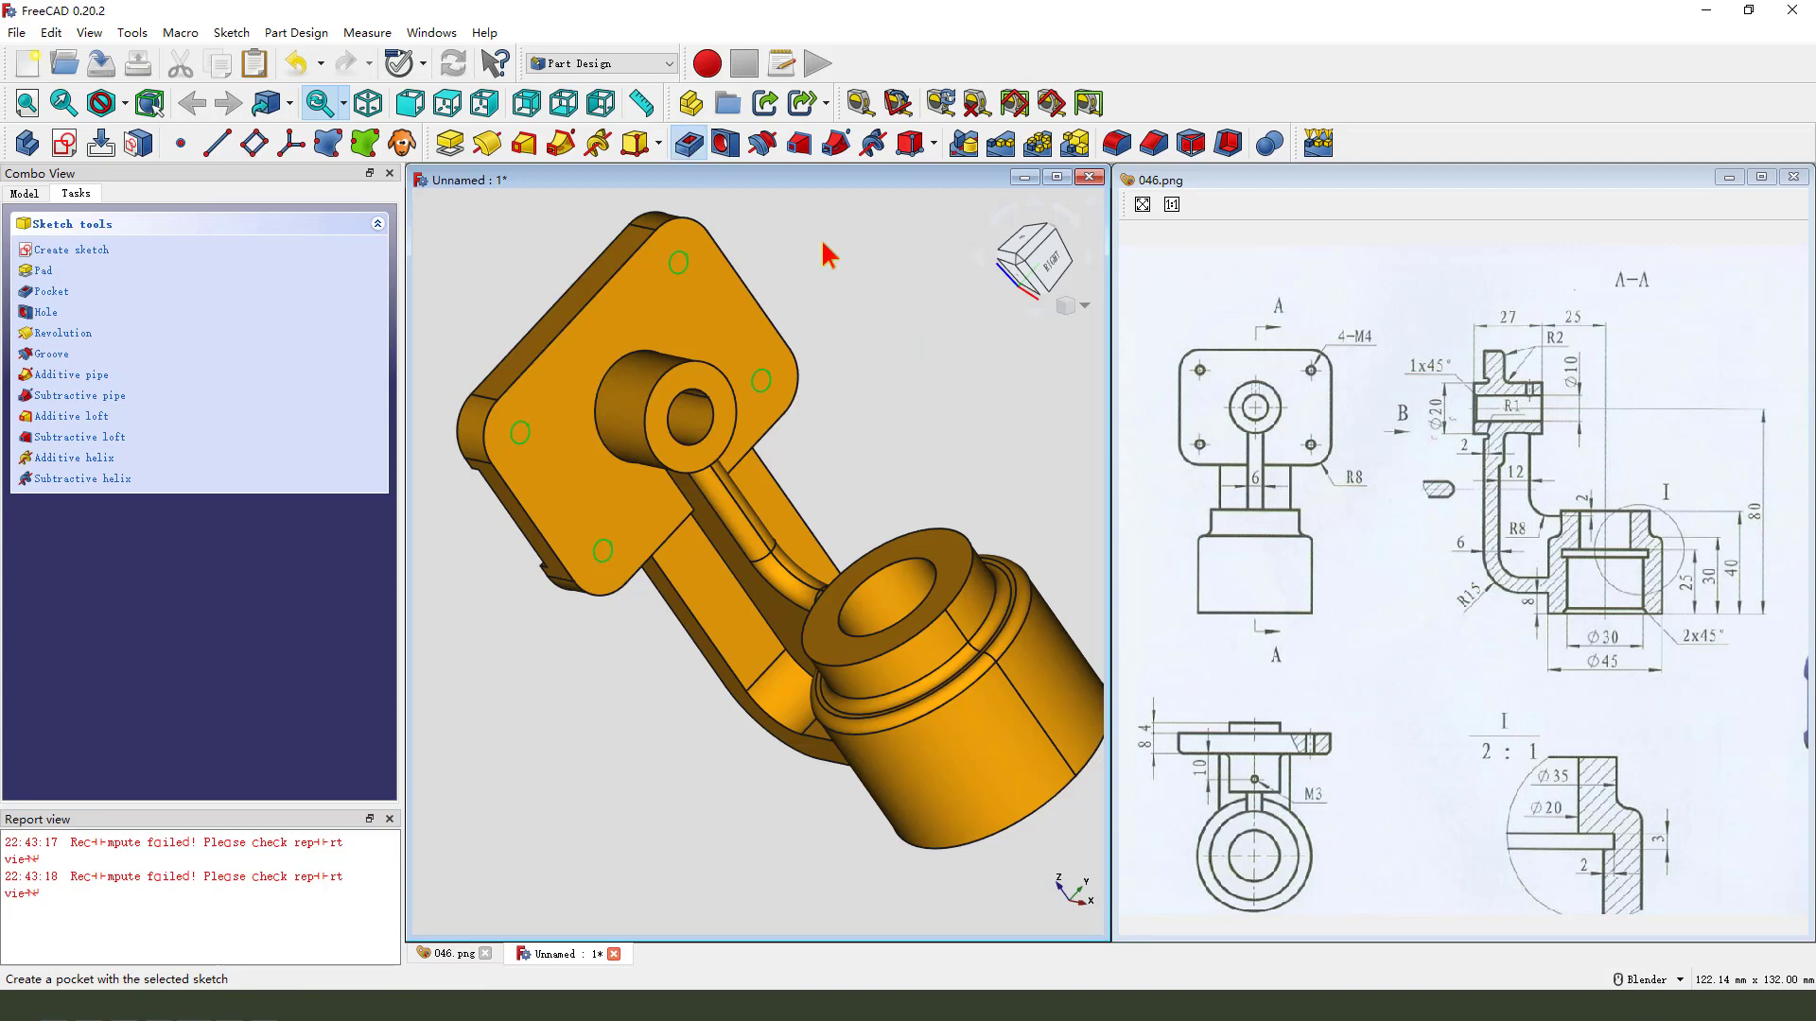
- Pocket Sketch008 through all to cut four 4 mm holes through the mounting plate
{"action": "left_click", "coordinate": [264, 311]}
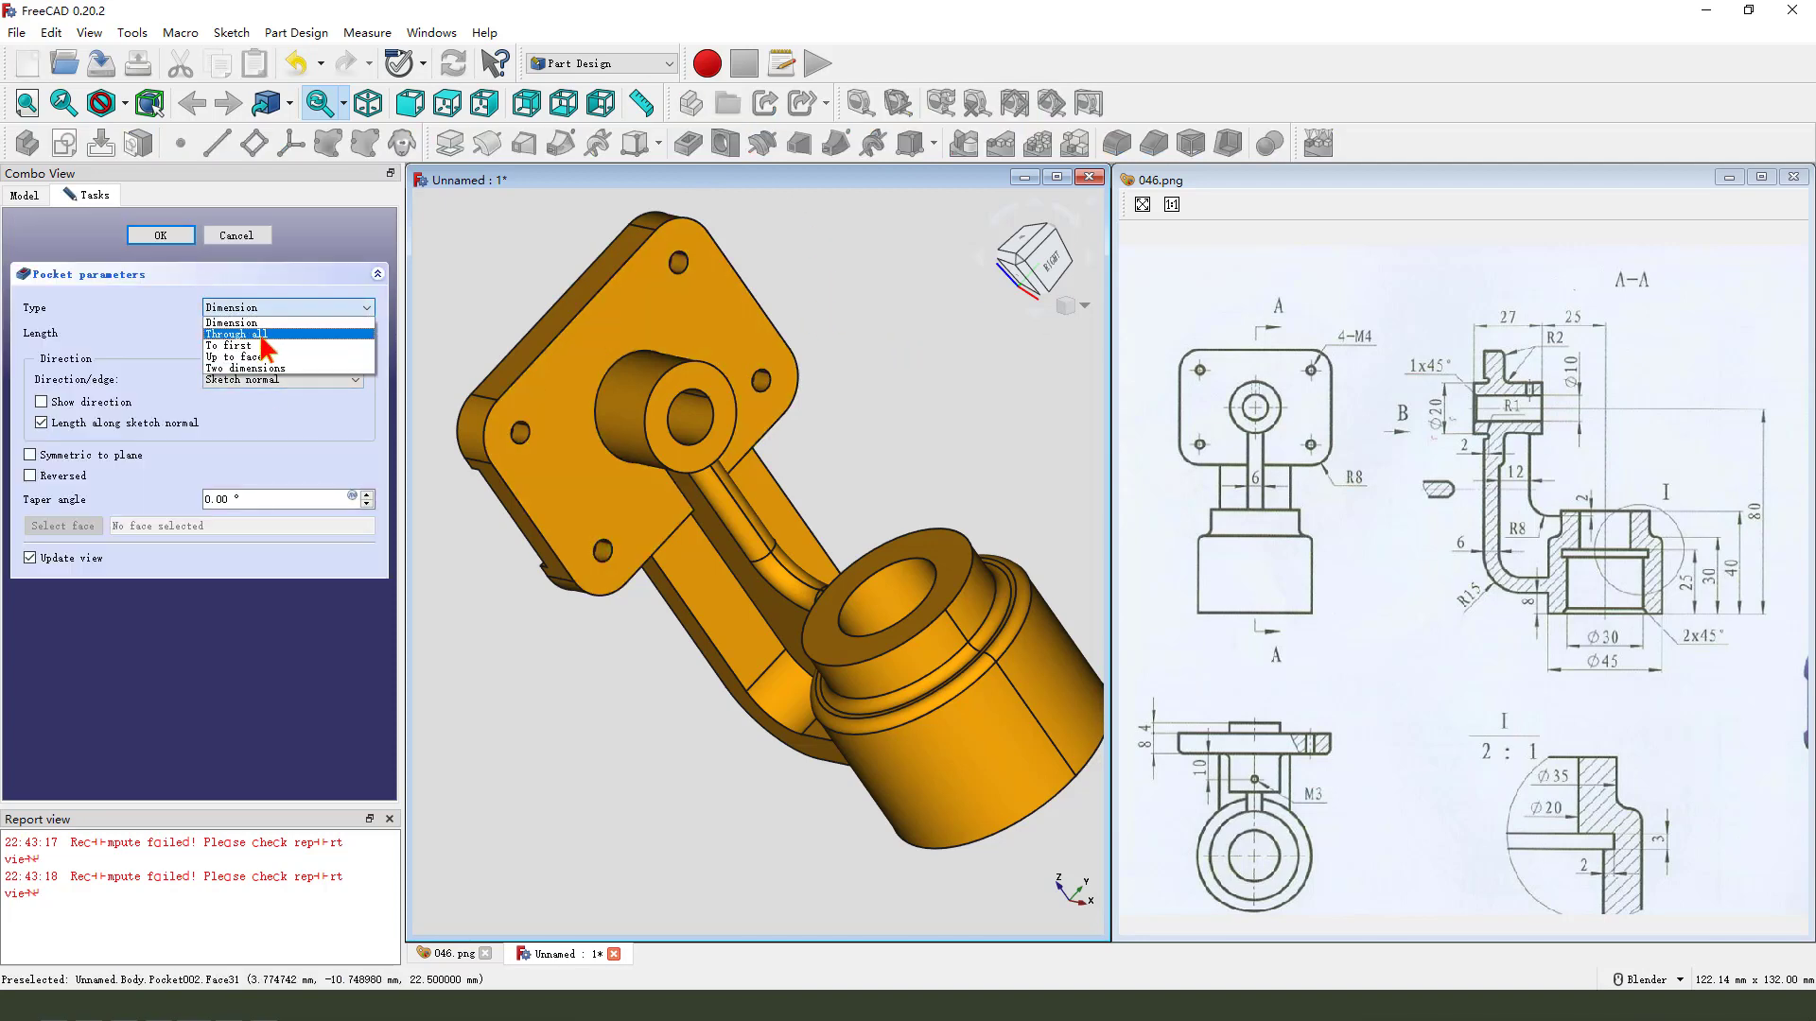
{"action": "left_click", "coordinate": [262, 335]}
{"action": "middle_click_drag", "start_coordinate": [738, 444], "coordinate": [605, 374]}
{"action": "left_click", "coordinate": [158, 236]}
{"action": "scroll", "coordinate": [700, 378], "scroll_direction": "down", "scroll_amount": 2}
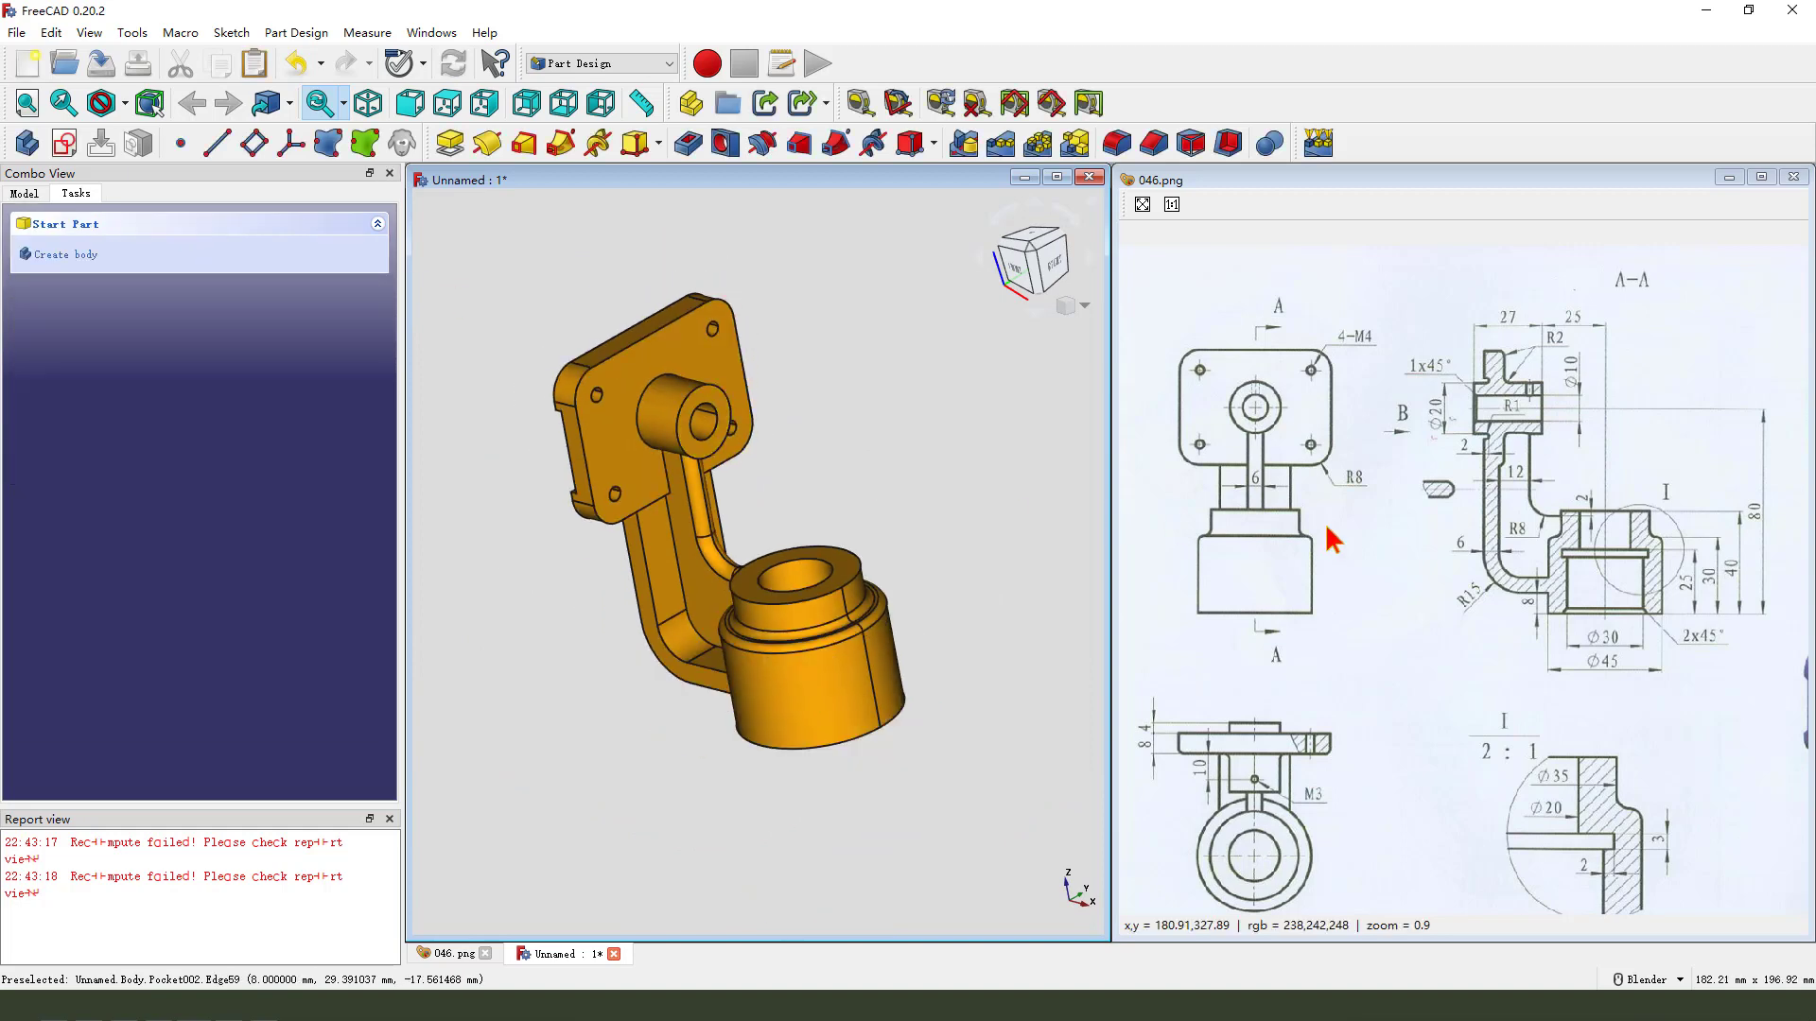
{"action": "left_click_drag", "start_coordinate": [1409, 492], "coordinate": [1432, 501]}
{"action": "scroll", "coordinate": [679, 333], "scroll_direction": "up", "scroll_amount": 1}
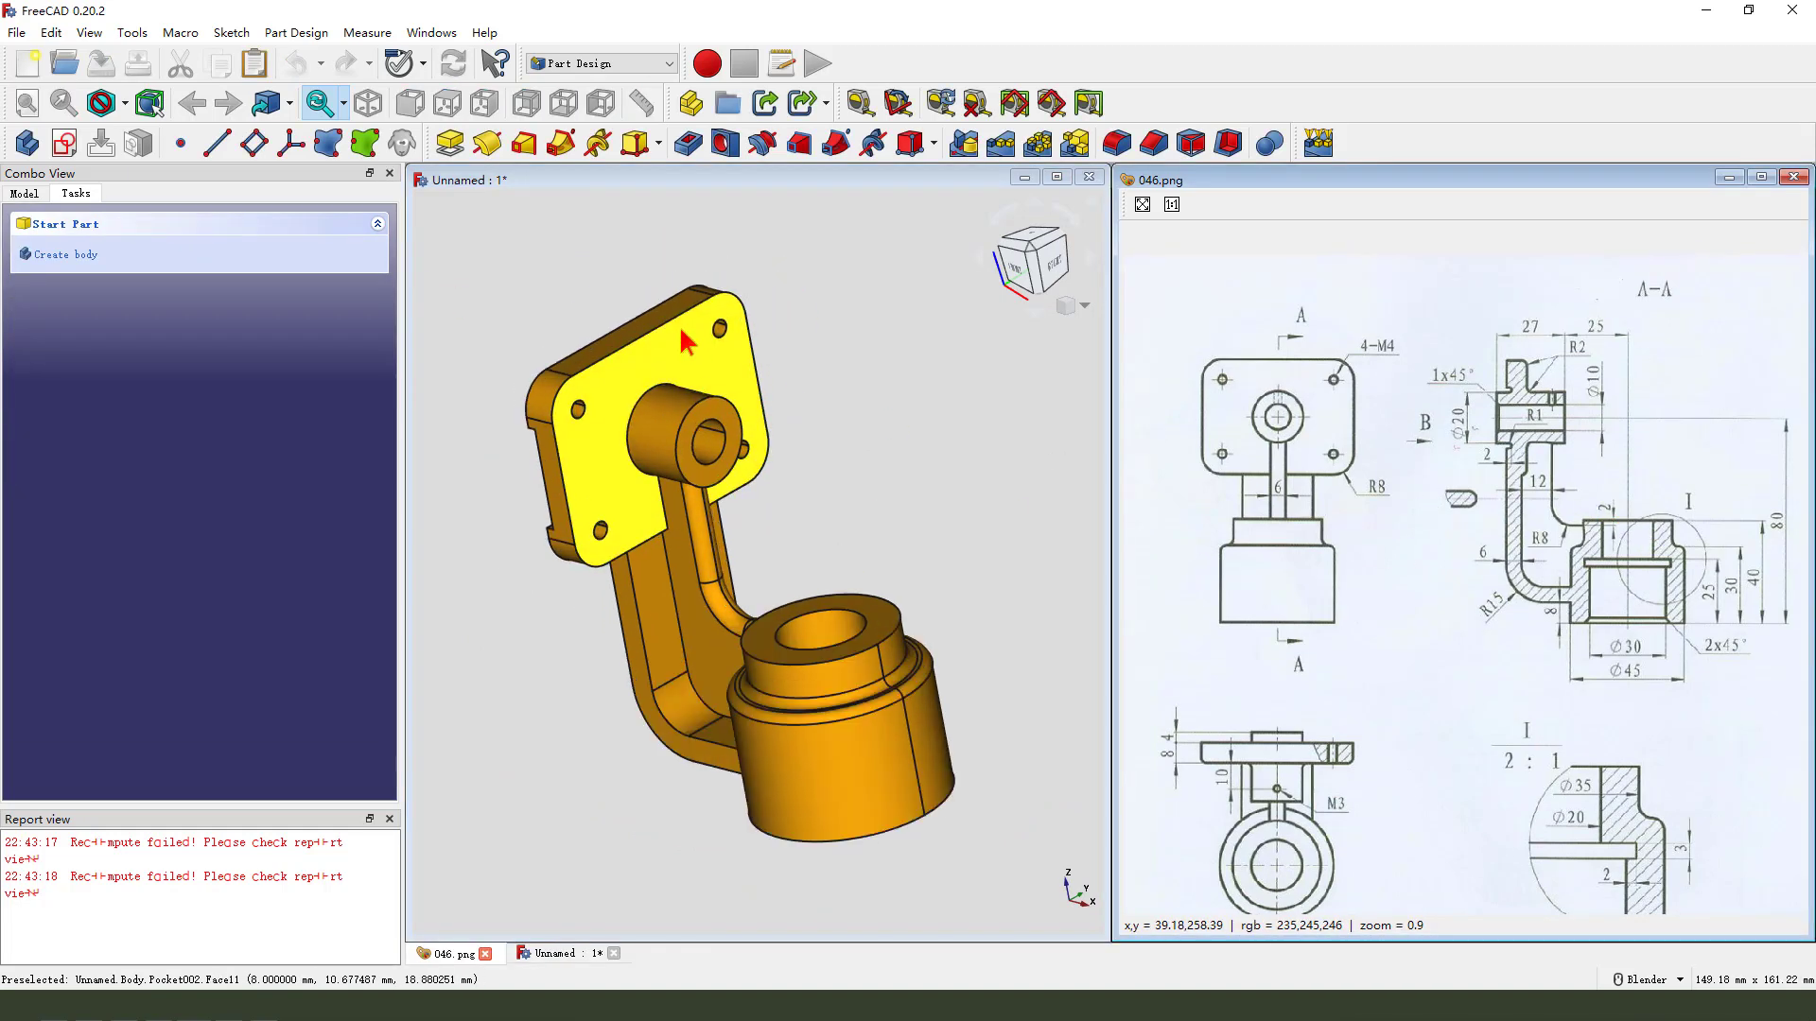
{"action": "left_click", "coordinate": [740, 300]}
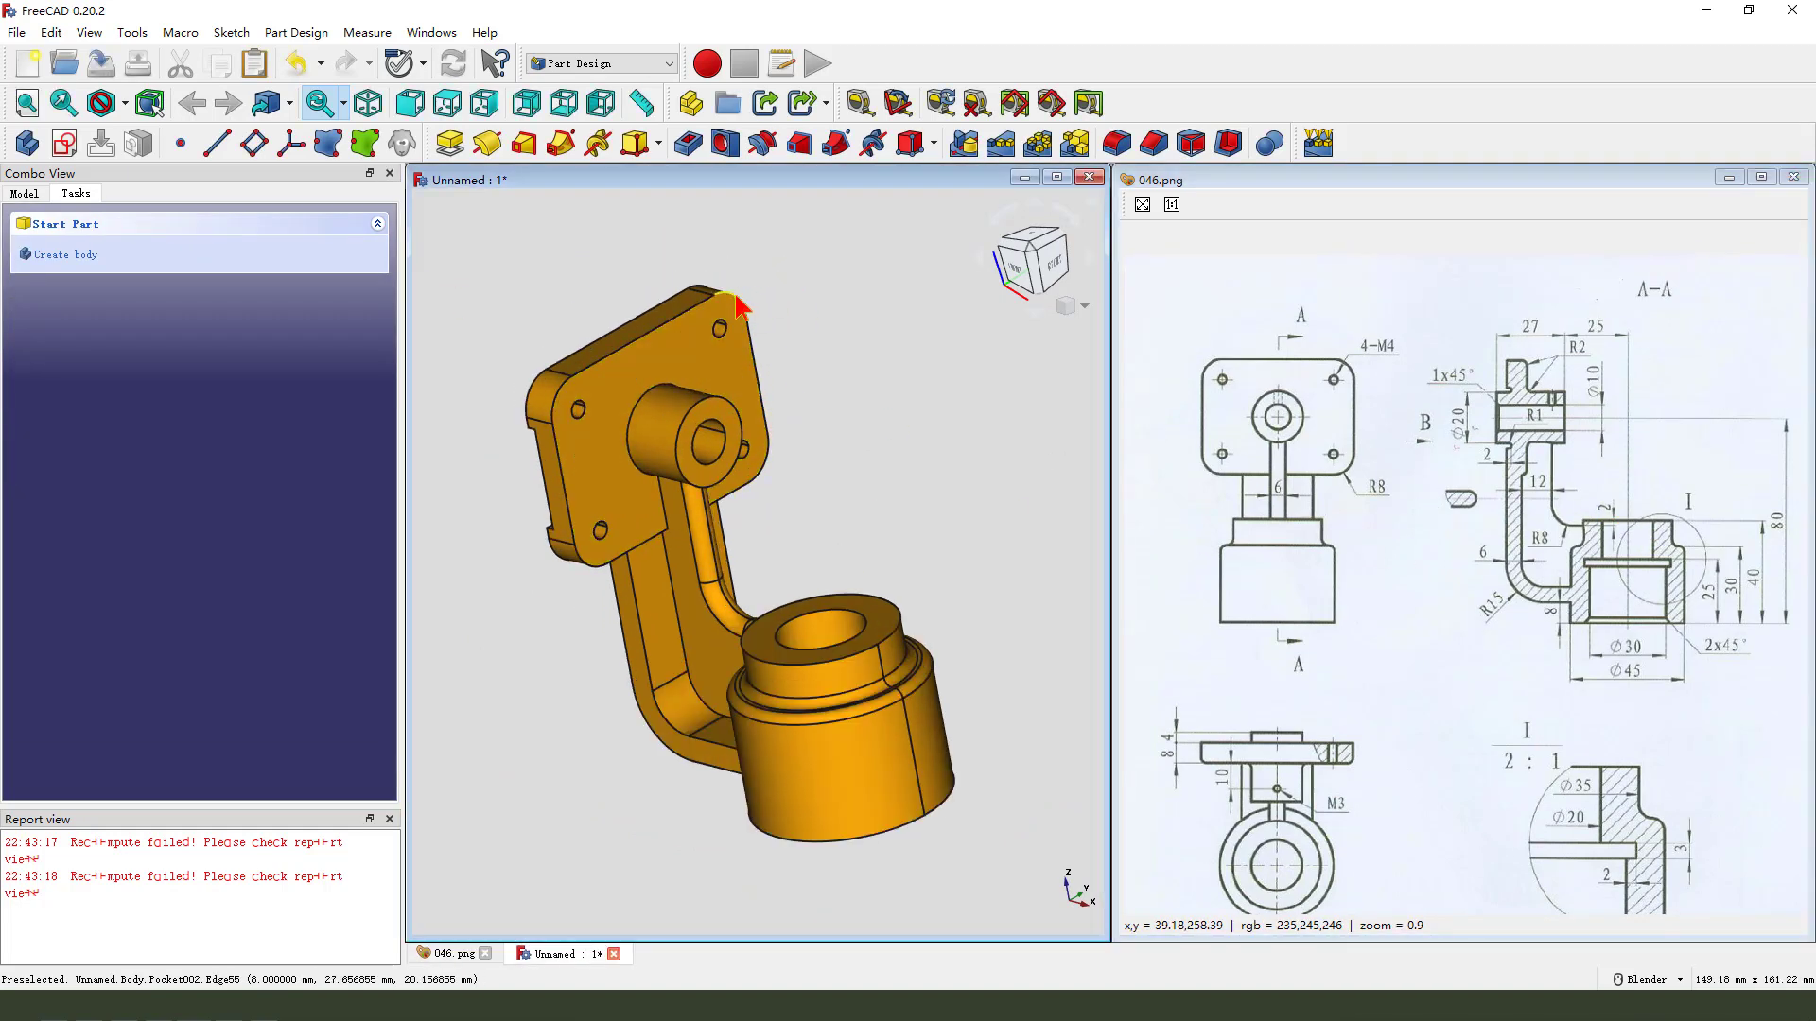
{"action": "left_click", "coordinate": [738, 302]}
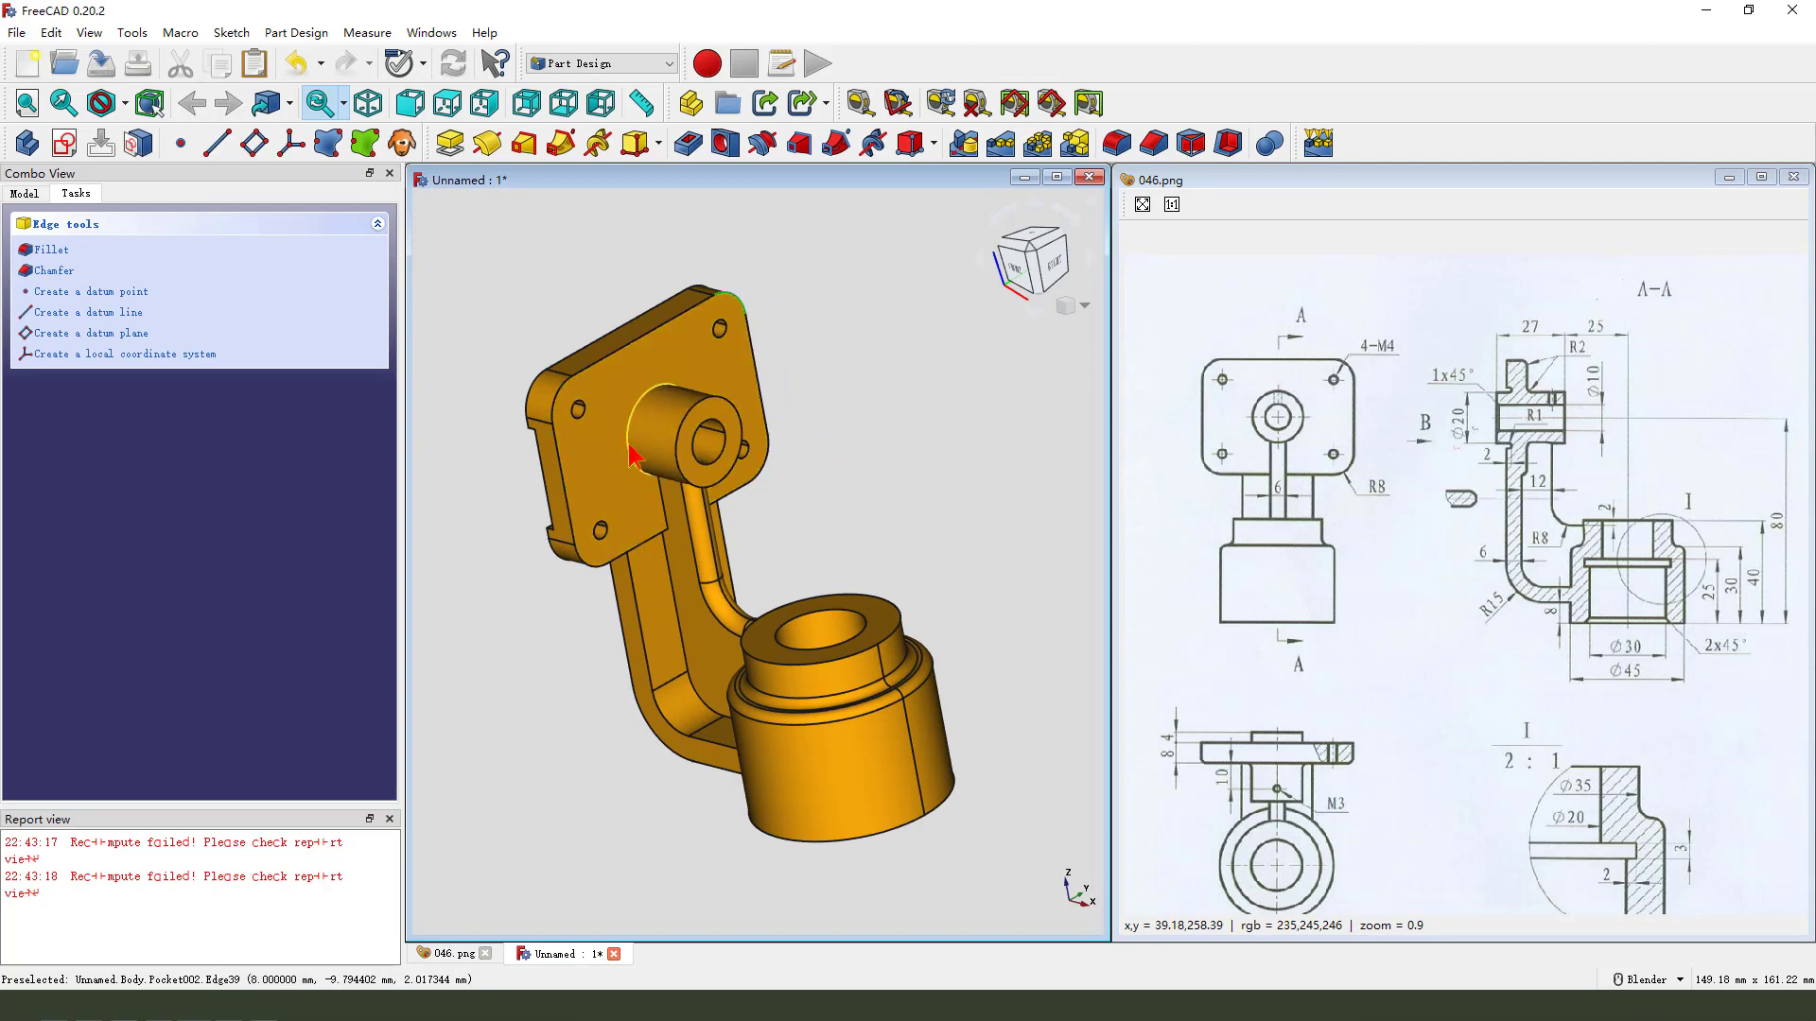
- Round Edge55 and Edge39 with a 2 mm fillet and maximize the 3D view
{"action": "left_click", "coordinate": [1117, 144]}
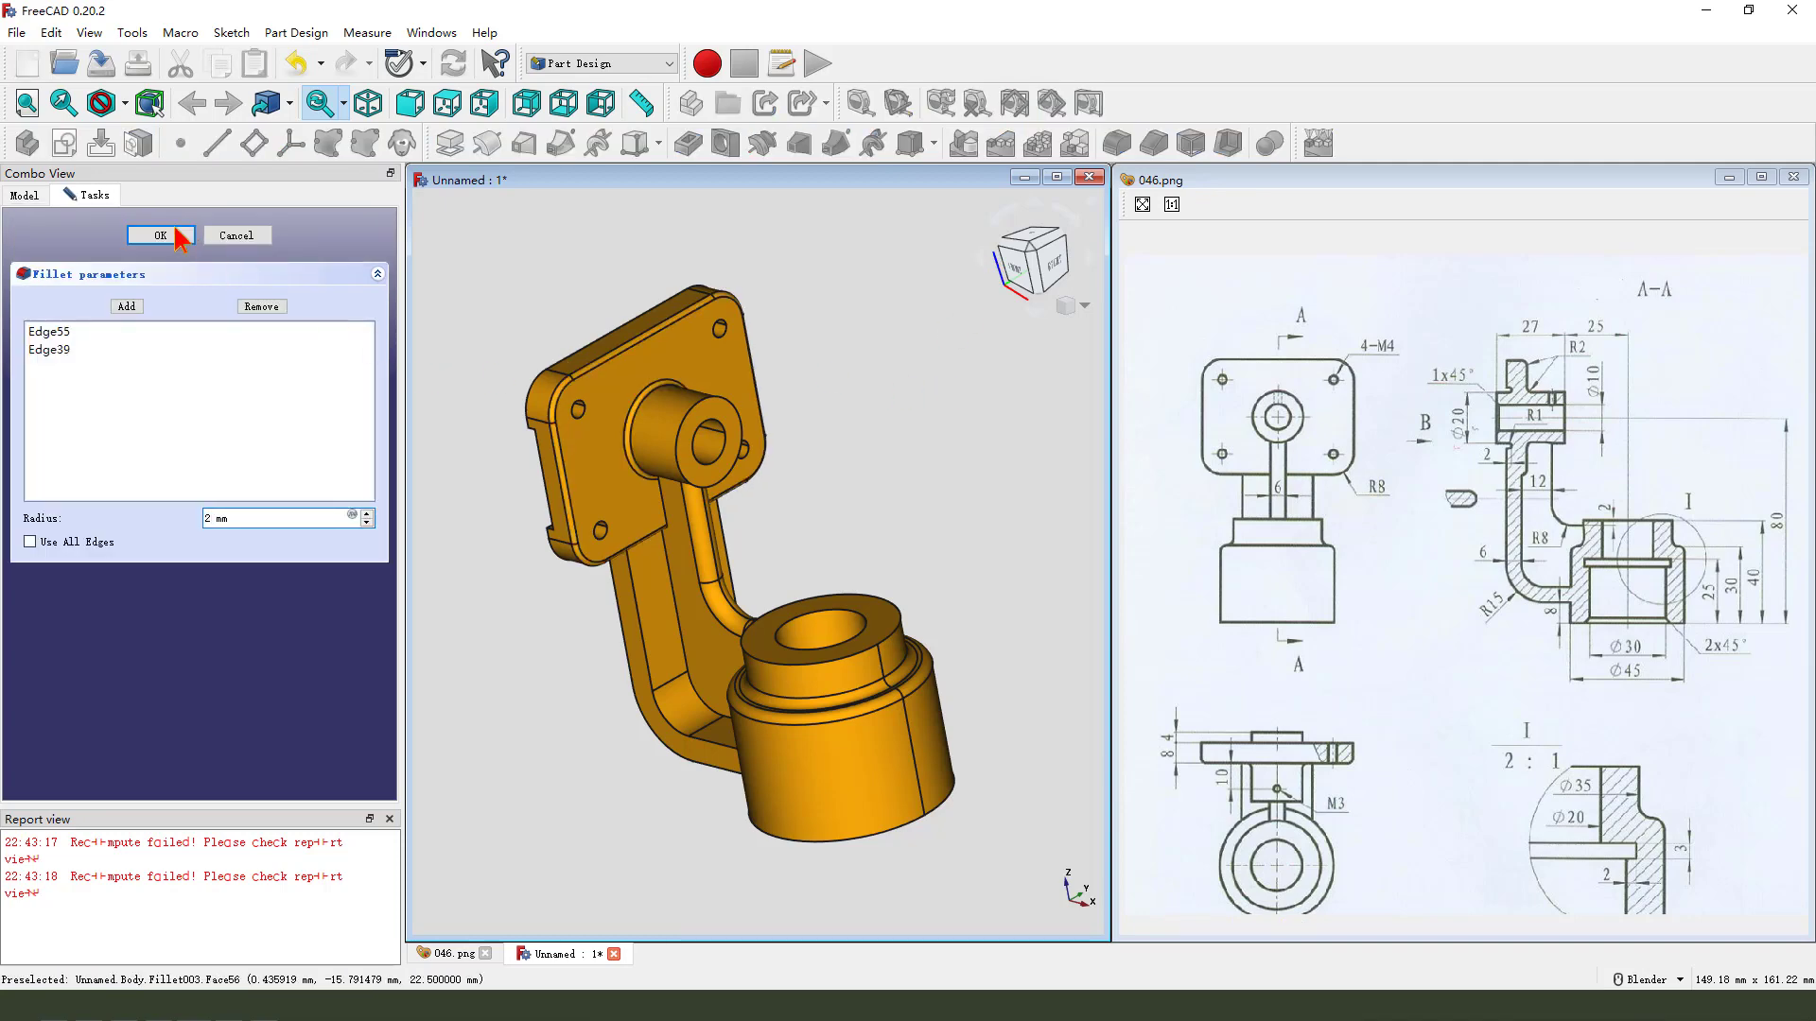
{"action": "left_click", "coordinate": [160, 235]}
{"action": "mouse_move", "coordinate": [892, 393]}
{"action": "middle_mouse_down"}
{"action": "mouse_move", "coordinate": [800, 558]}
{"action": "mouse_move", "coordinate": [832, 591]}
{"action": "middle_mouse_up"}
{"action": "mouse_move", "coordinate": [1624, 683]}
{"action": "middle_mouse_down"}
{"action": "mouse_move", "coordinate": [1570, 532]}
{"action": "mouse_move", "coordinate": [1290, 628]}
{"action": "middle_mouse_up"}
{"action": "mouse_move", "coordinate": [803, 672]}
{"action": "middle_mouse_down"}
{"action": "mouse_move", "coordinate": [656, 681]}
{"action": "mouse_move", "coordinate": [723, 706]}
{"action": "mouse_move", "coordinate": [779, 629]}
{"action": "mouse_move", "coordinate": [771, 604]}
{"action": "mouse_move", "coordinate": [716, 670]}
{"action": "middle_mouse_up"}
{"action": "left_click", "coordinate": [1055, 178]}
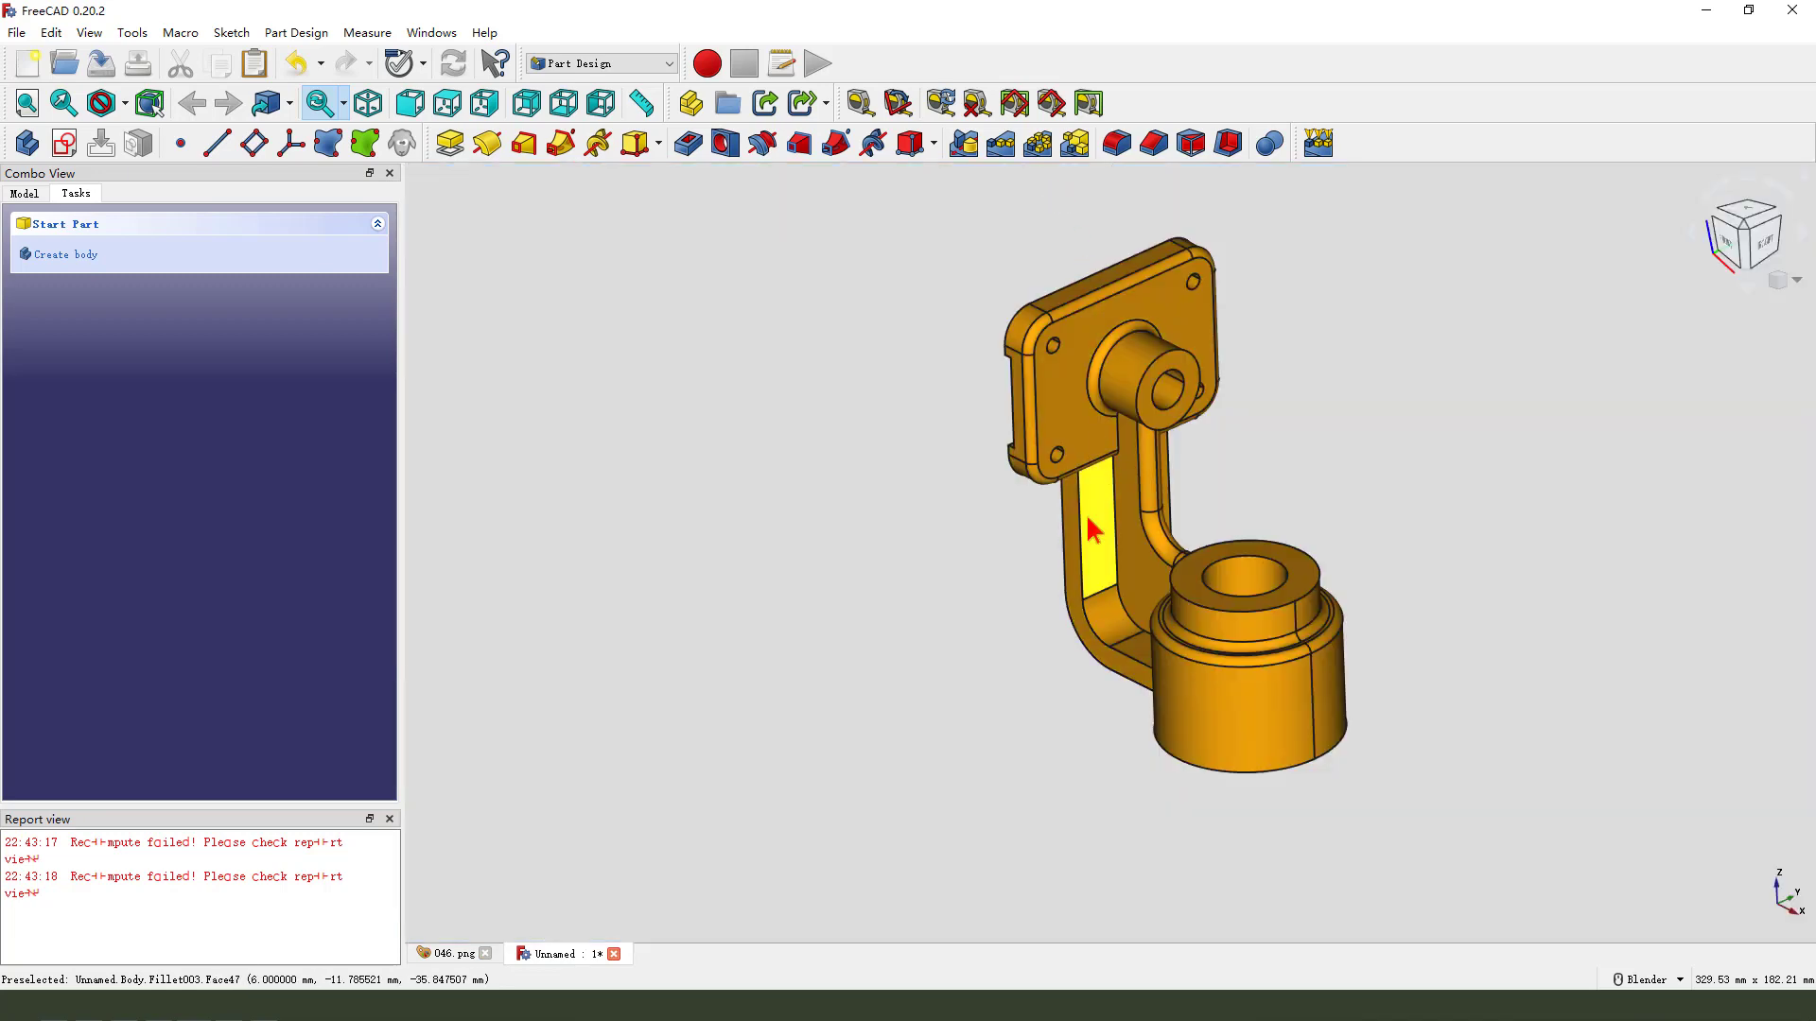